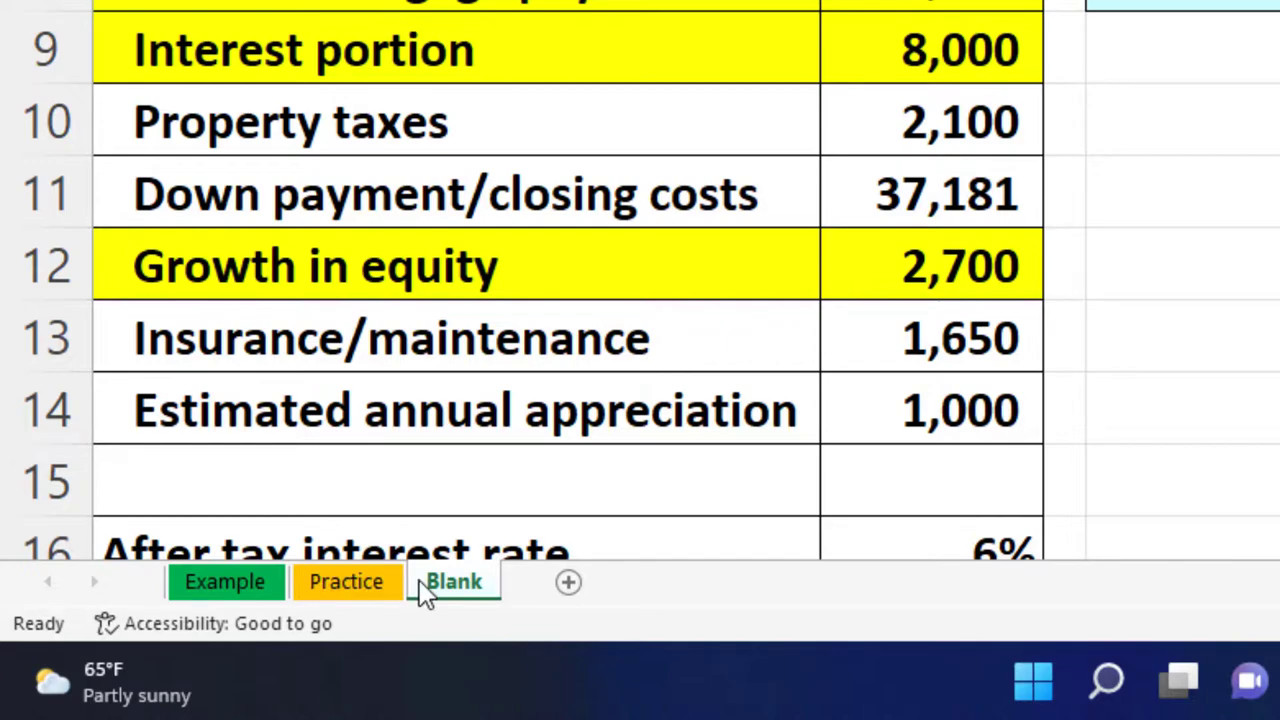
Open the Example sheet and examine the rental costs and home-buying cost tables.
click(246, 593)
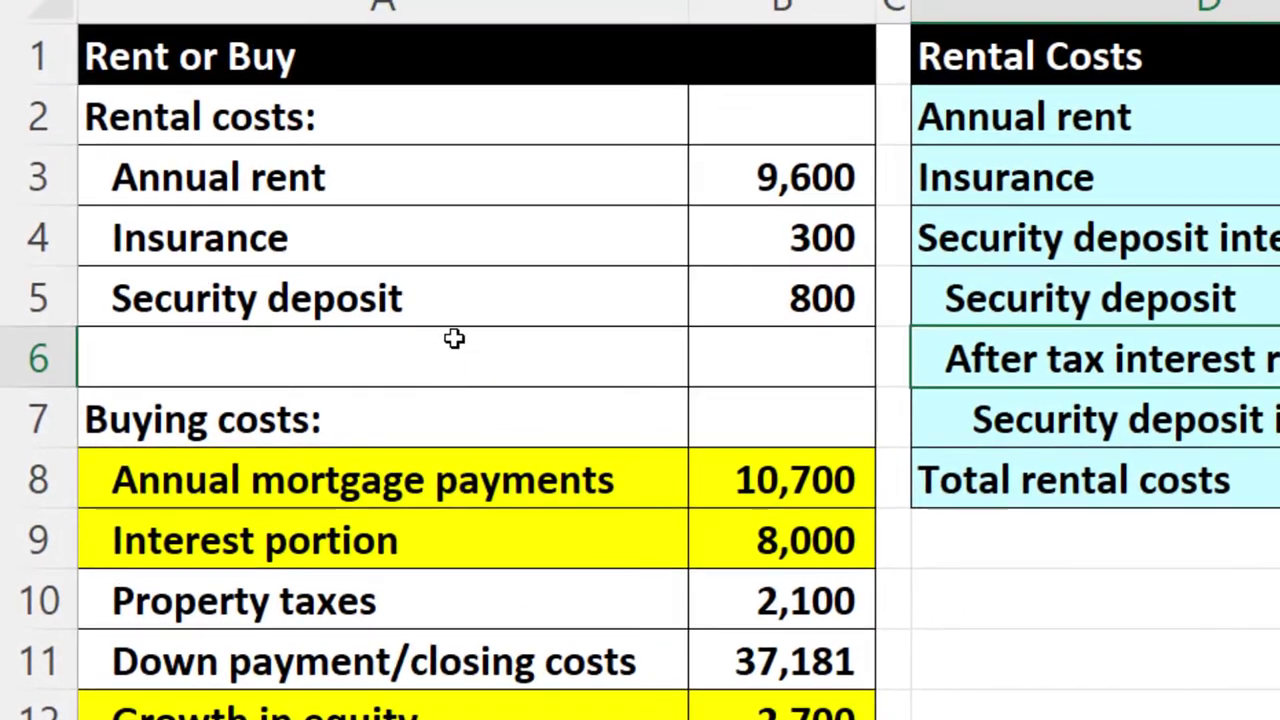
click(454, 339)
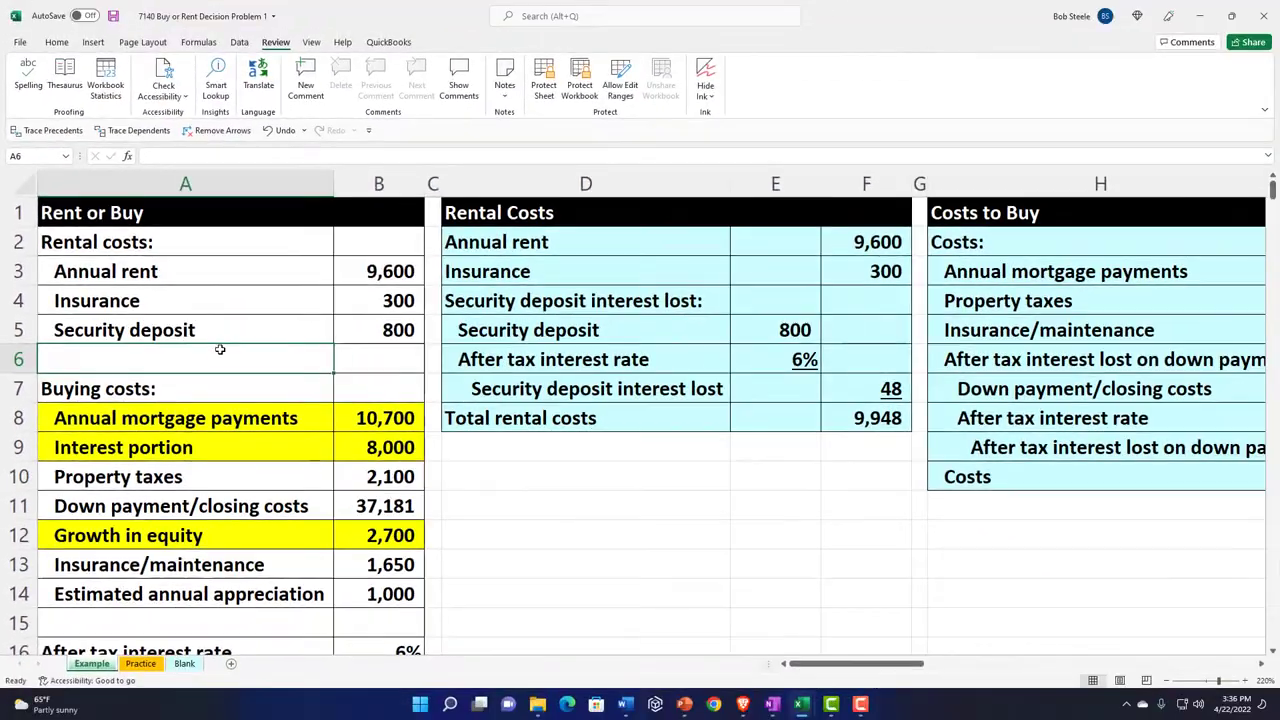
key(Right)
key(Right)
key(Right)
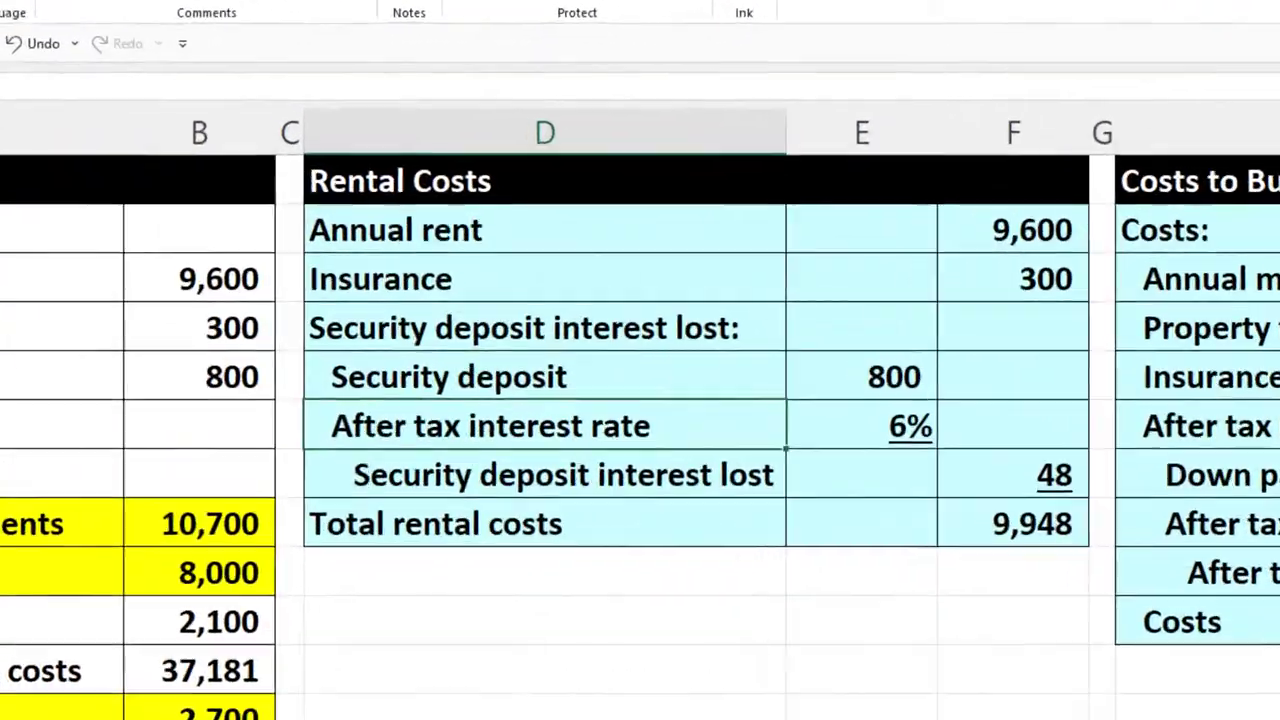
key(Right)
key(Right)
key(Right)
key(Right)
key(Right)
key(Right)
key(Right)
key(Right)
key(Right)
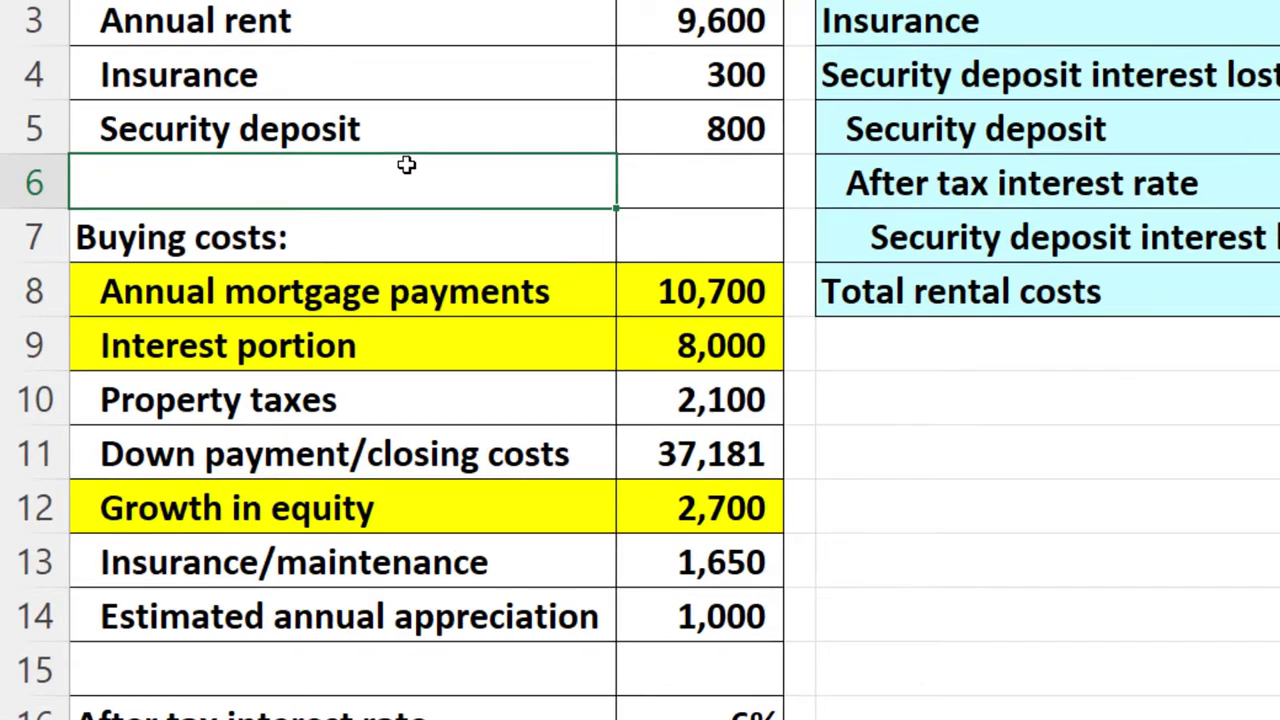
Examine the buying cost inputs on the Example sheet, including annual mortgage payments and interest portion.
key(Down)
key(Down)
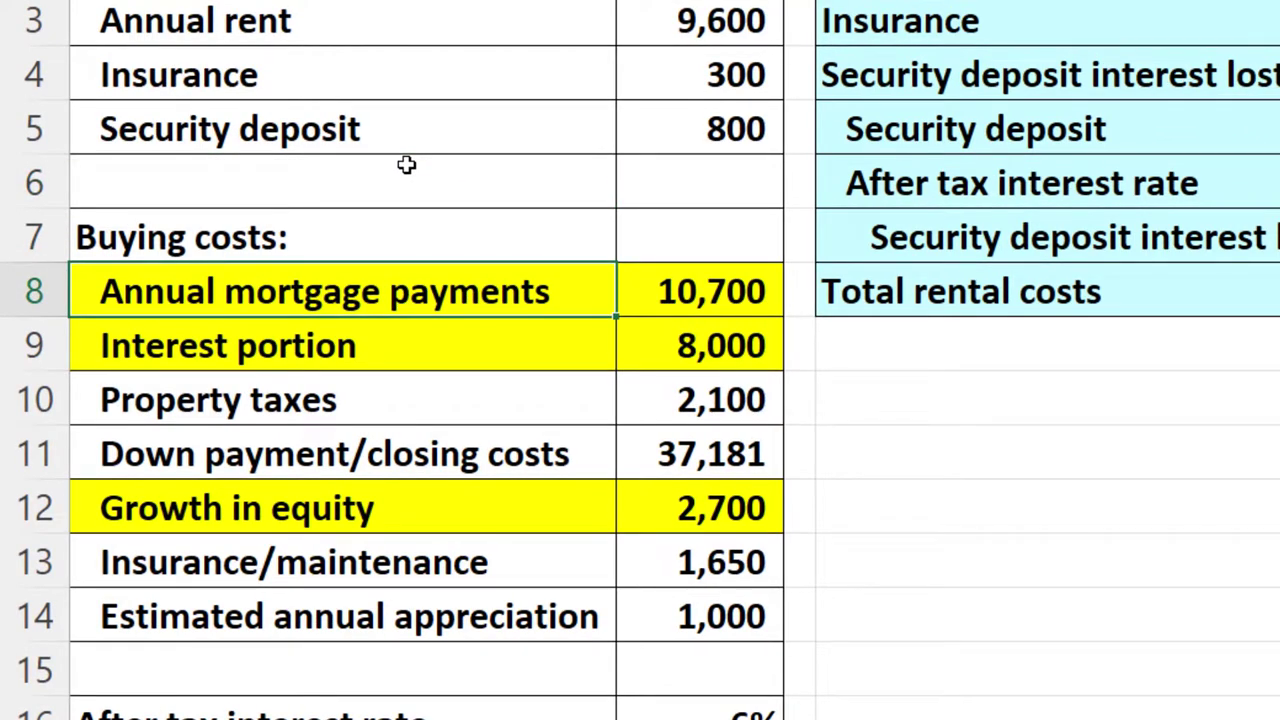
key(Down)
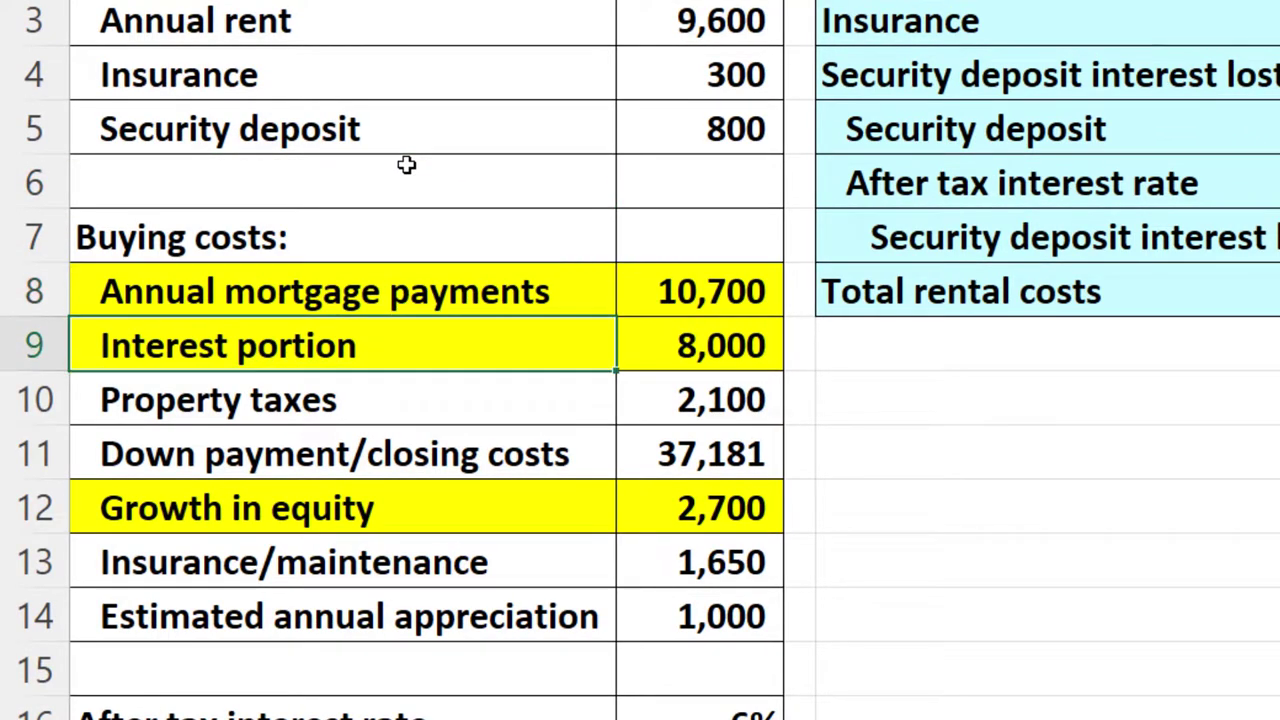
key(Down)
key(Down)
key(Down)
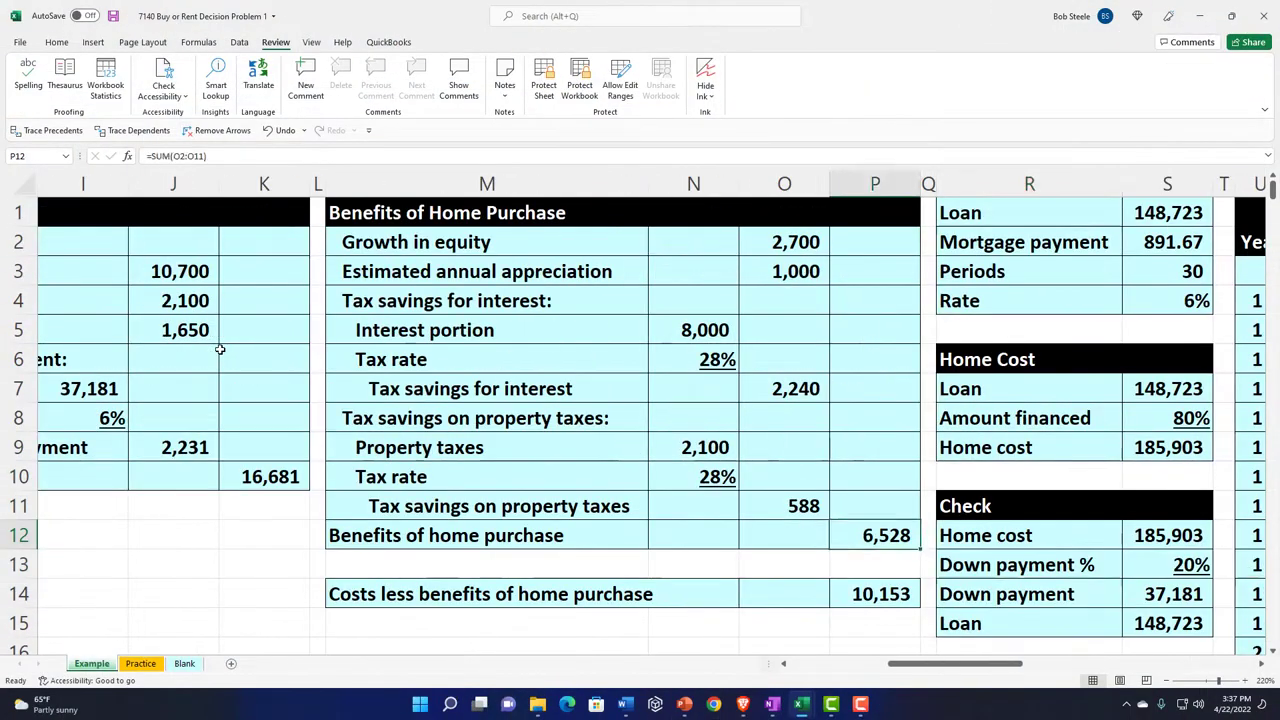
Examine the loan, Home Cost and Check tables beside the Benefits of Home Purchase table.
key(Right)
key(Right)
key(Right)
key(Right)
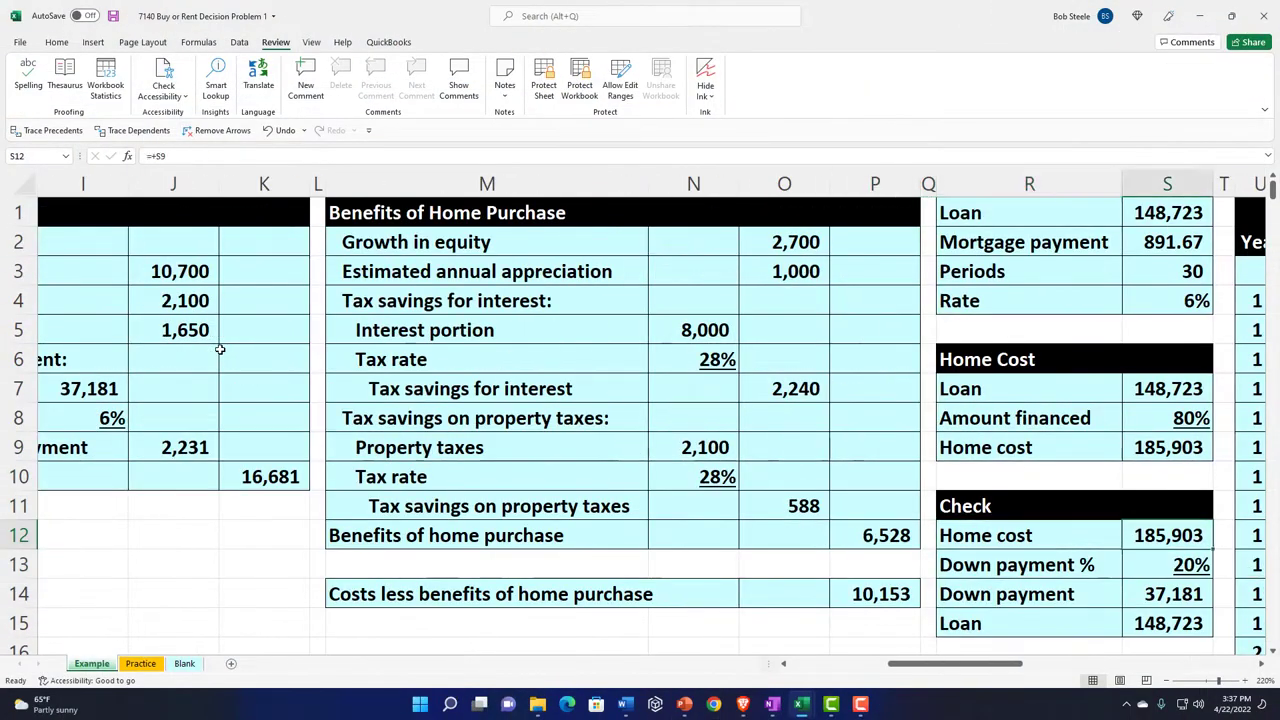
key(Right)
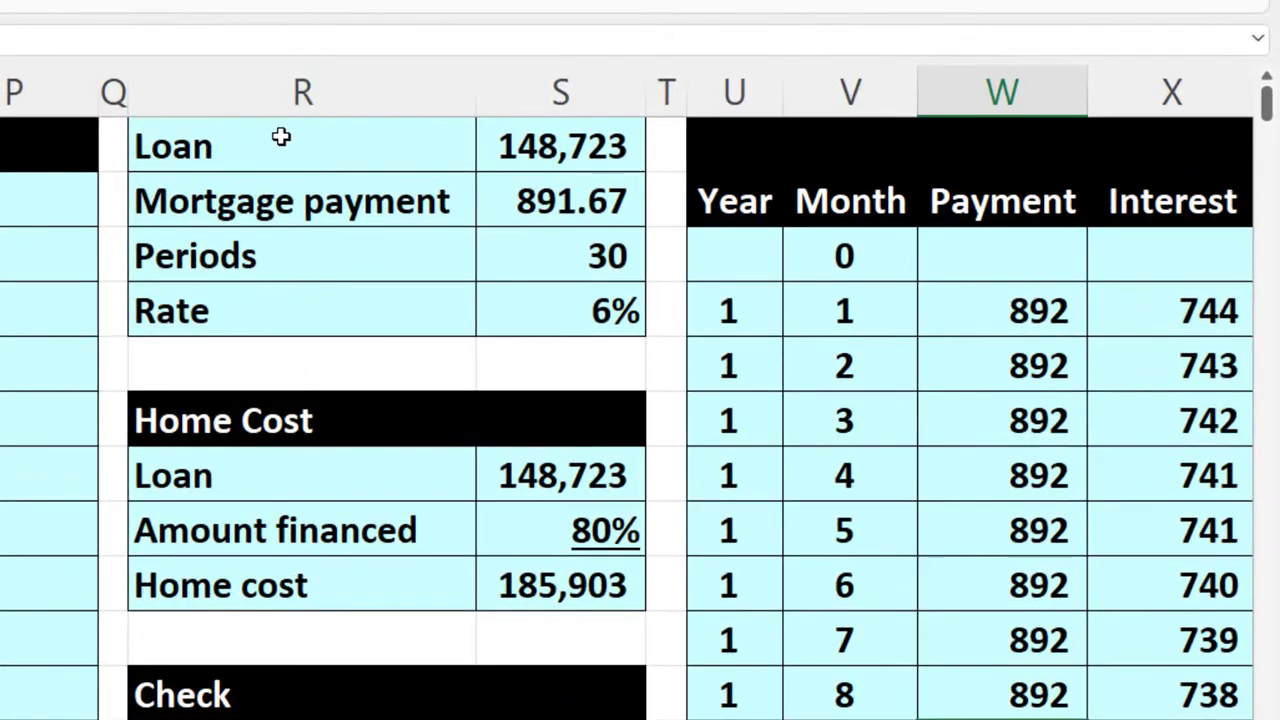
click(281, 138)
key(Down)
key(Down)
key(Down)
key(Down)
key(Down)
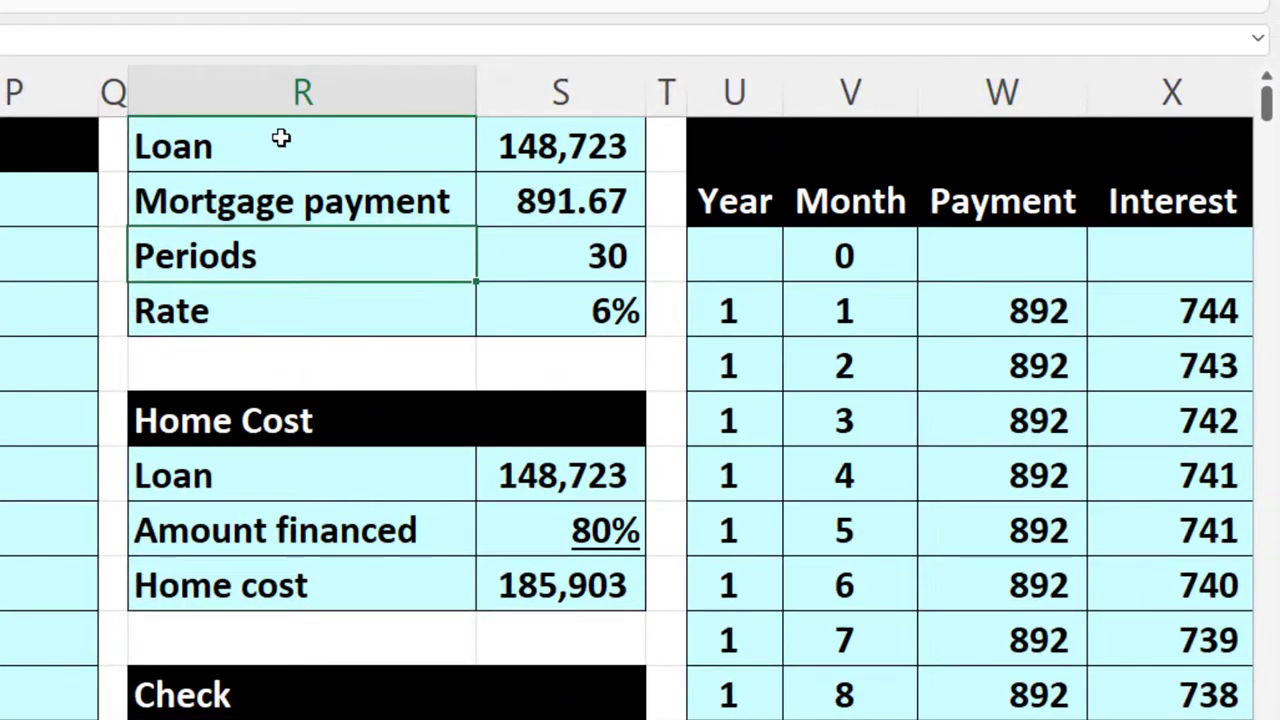
Examine the monthly loan amortization table and the yearly payment and interest summary on the Example sheet.
key(Right)
key(Right)
key(Right)
key(Right)
key(Right)
key(Right)
key(Right)
key(Right)
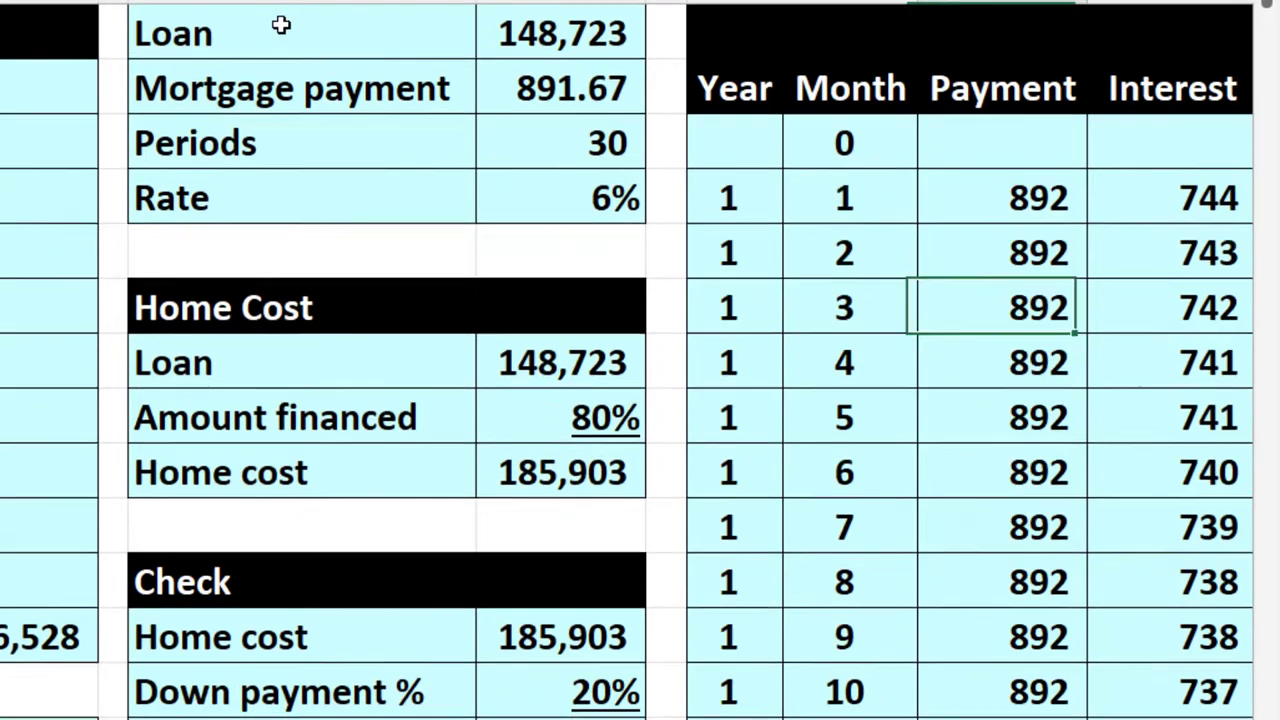
key(Right)
key(Right)
key(Right)
key(Right)
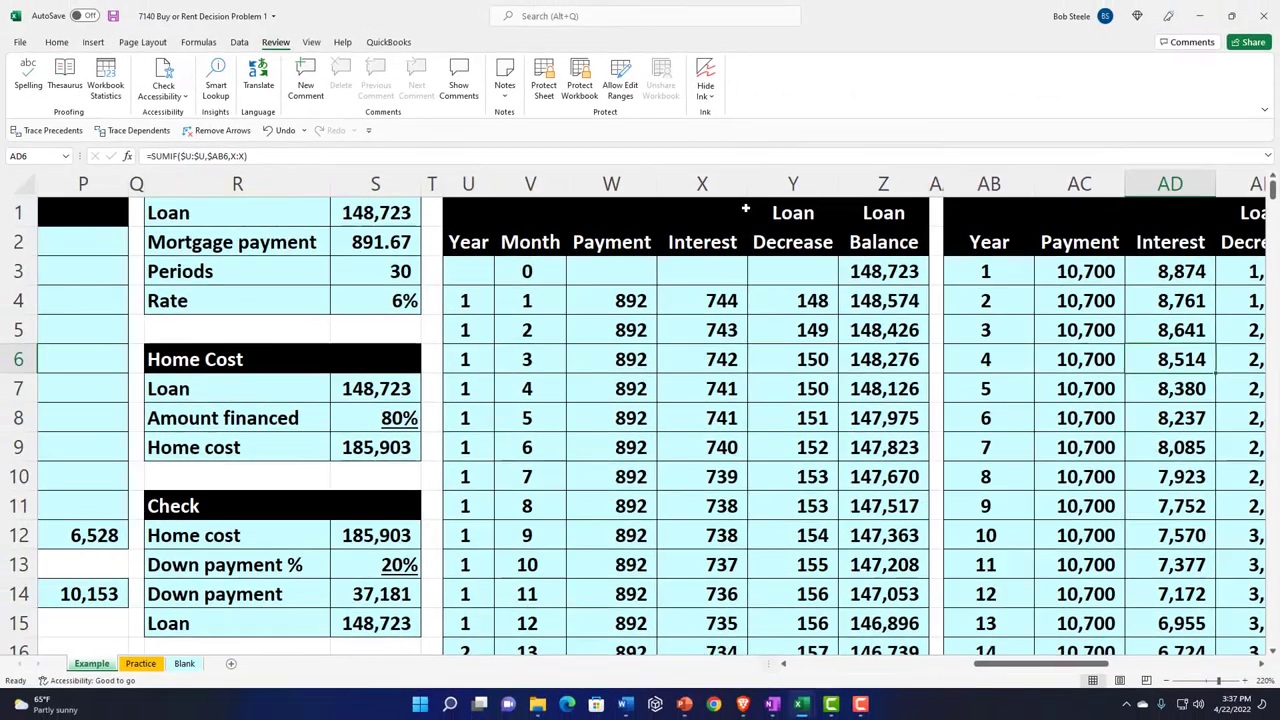
key(Up)
key(Up)
key(Up)
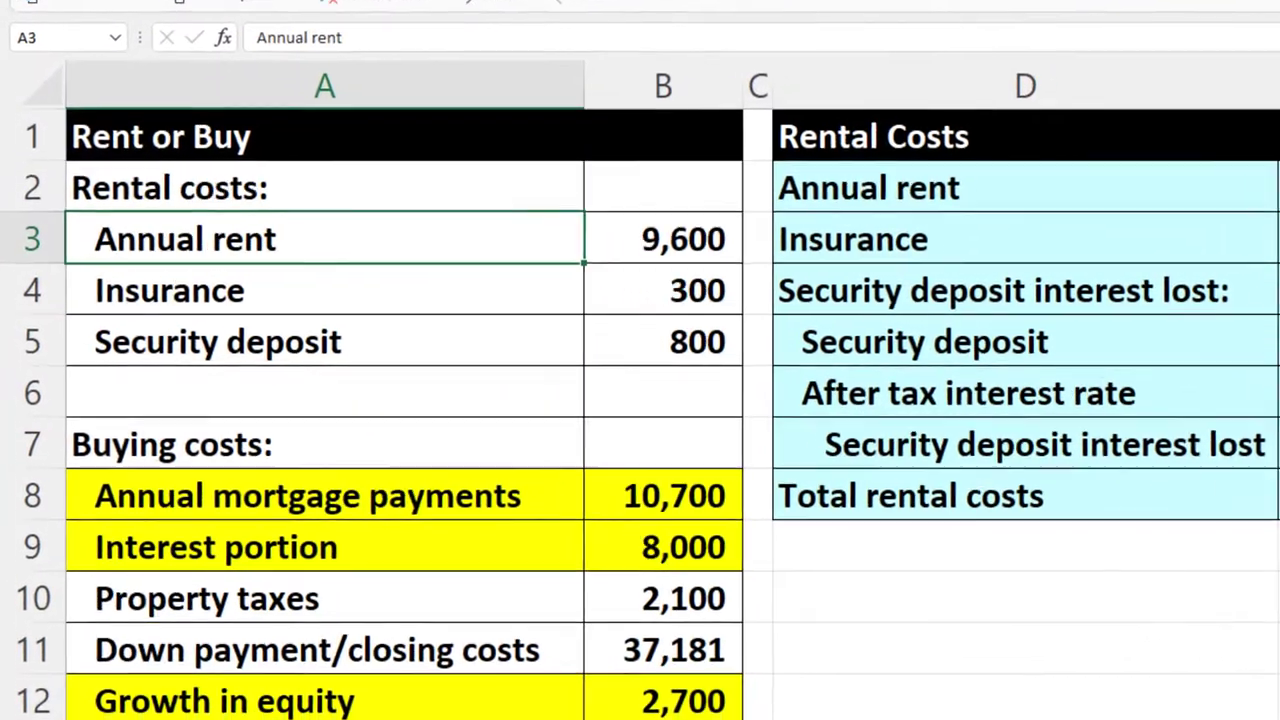
Review the rent-or-buy input data in column A, down to the Growth in equity row.
click(337, 342)
click(337, 556)
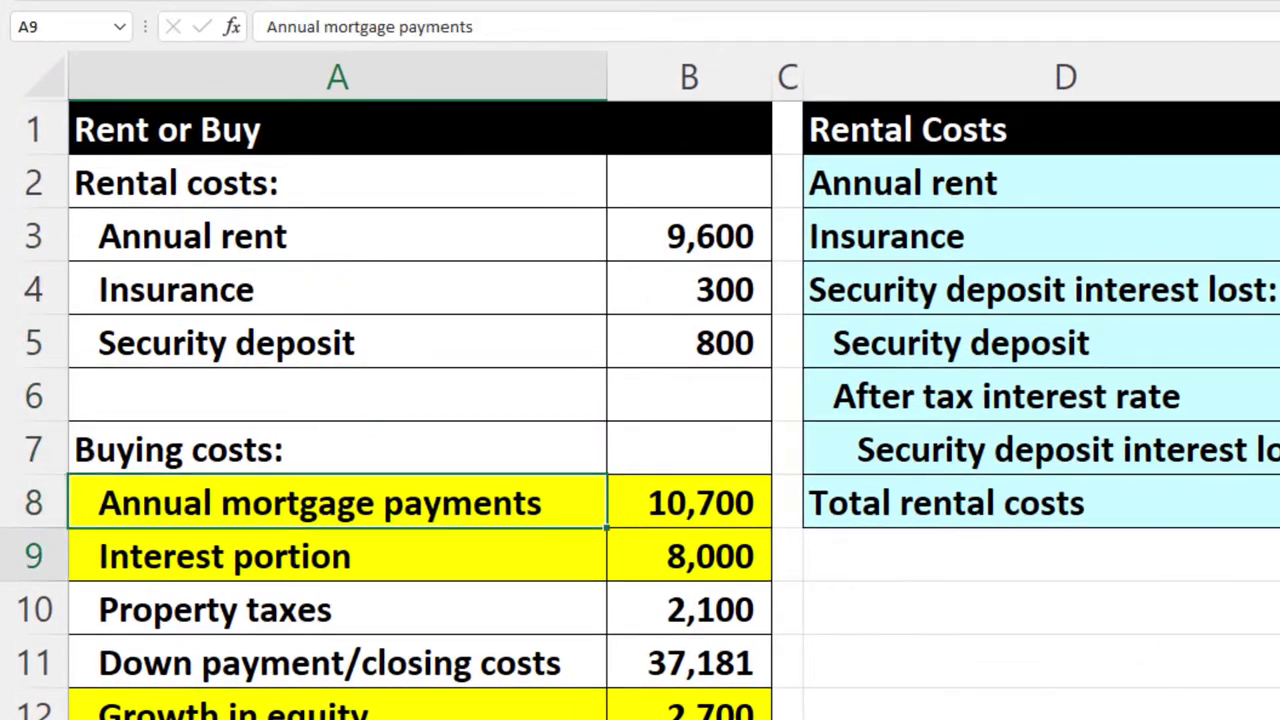
click(337, 662)
click(337, 708)
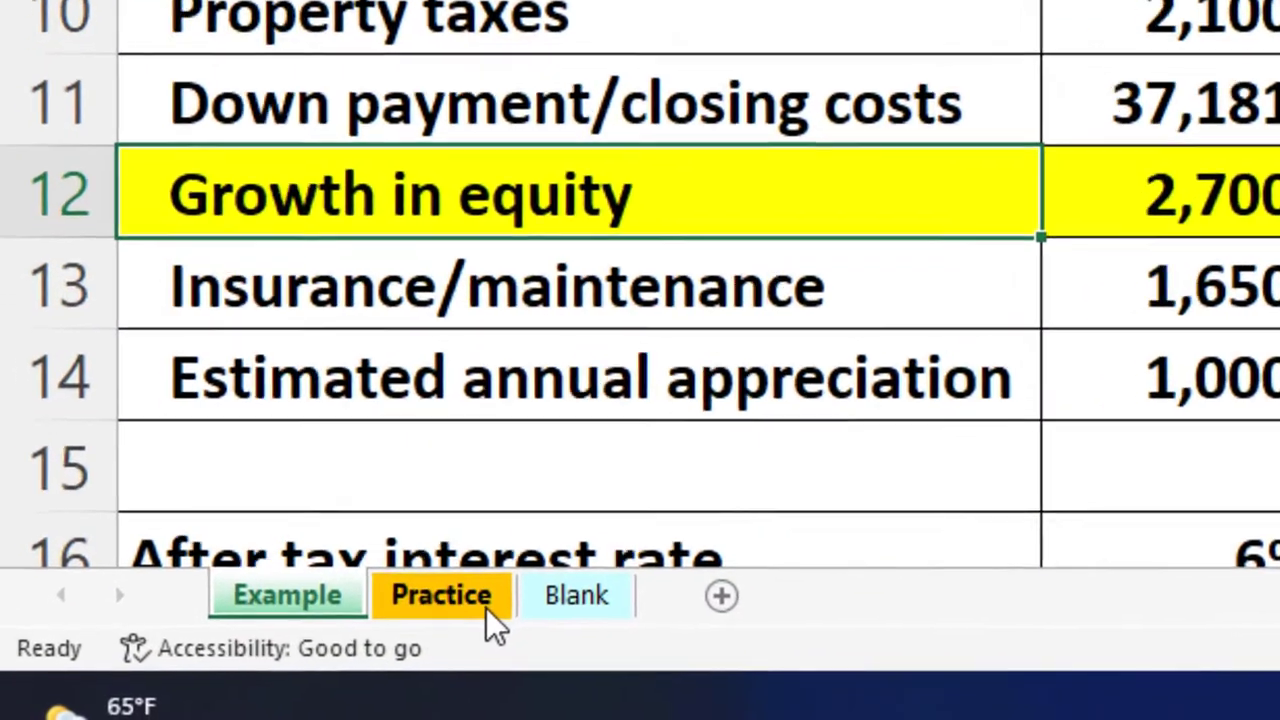
View the Practice sheet and return to the Blank sheet.
click(284, 661)
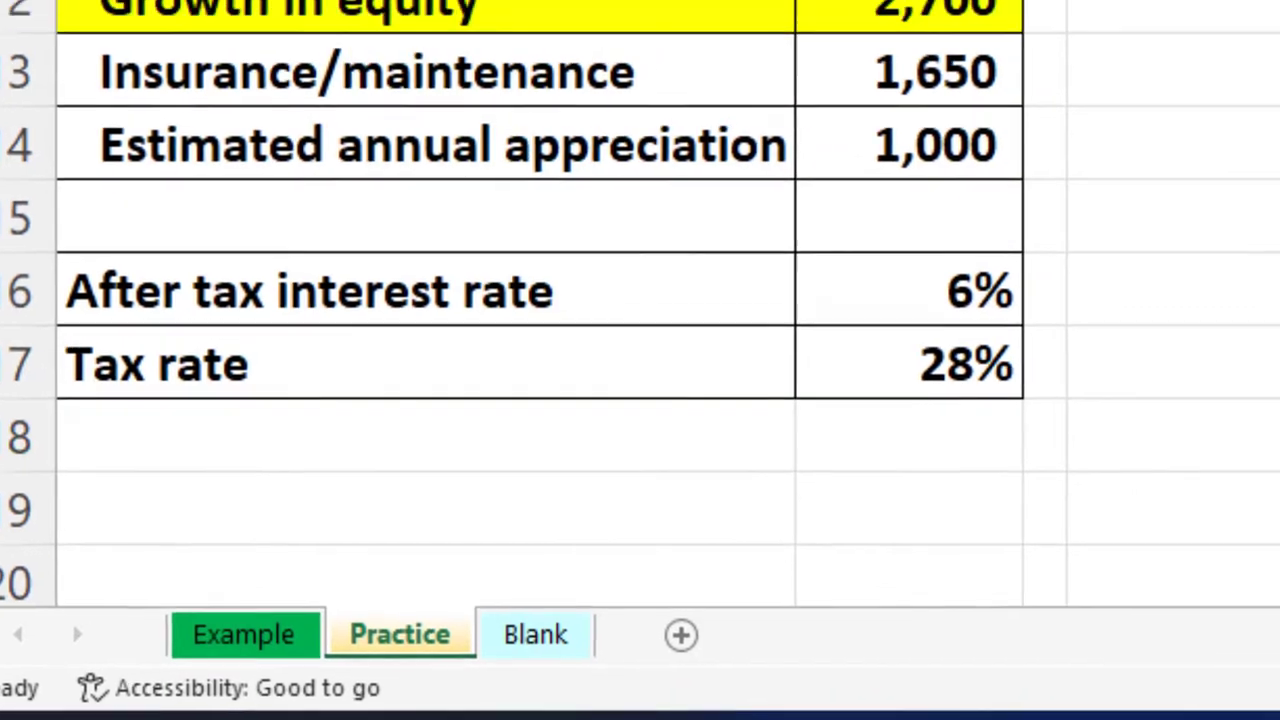
click(443, 151)
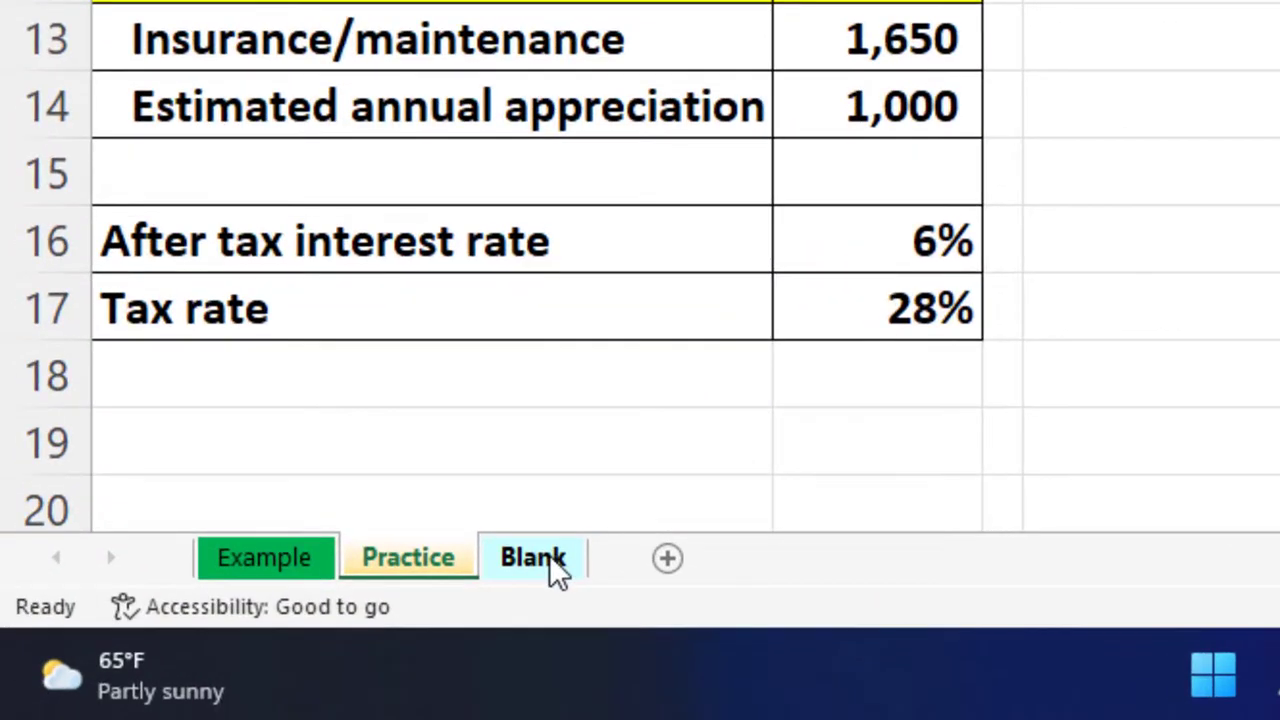
click(545, 562)
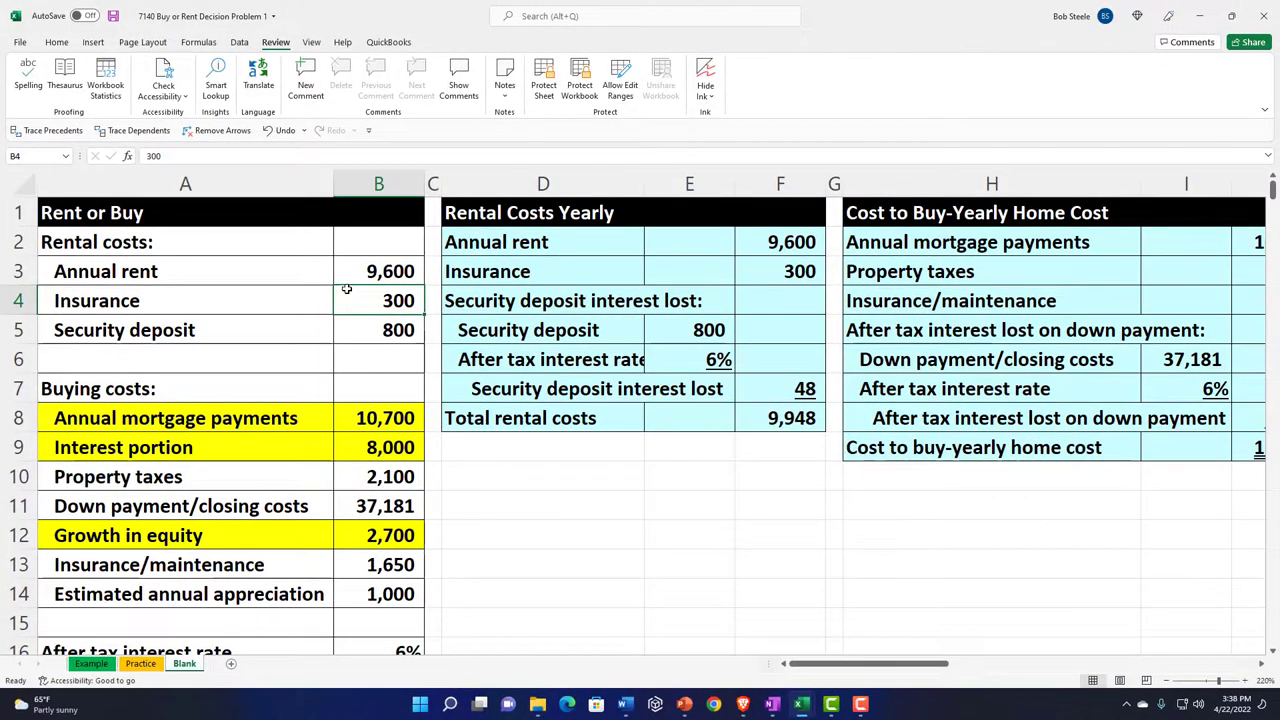
Examine the yearly rental costs, yearly home cost and home purchase benefits tables on the Blank sheet.
key(Right)
key(Right)
key(Right)
key(Right)
key(Right)
key(Right)
key(Right)
key(Right)
key(Right)
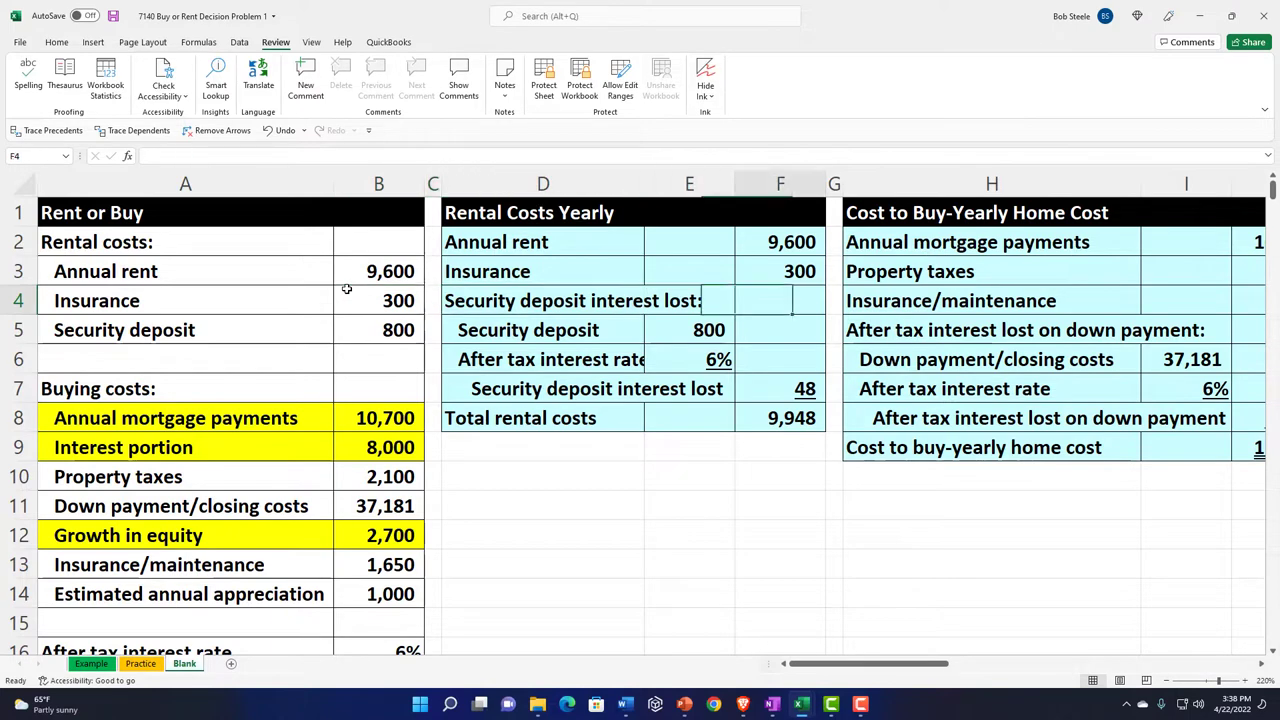
key(Right)
key(Right)
key(Right)
key(Right)
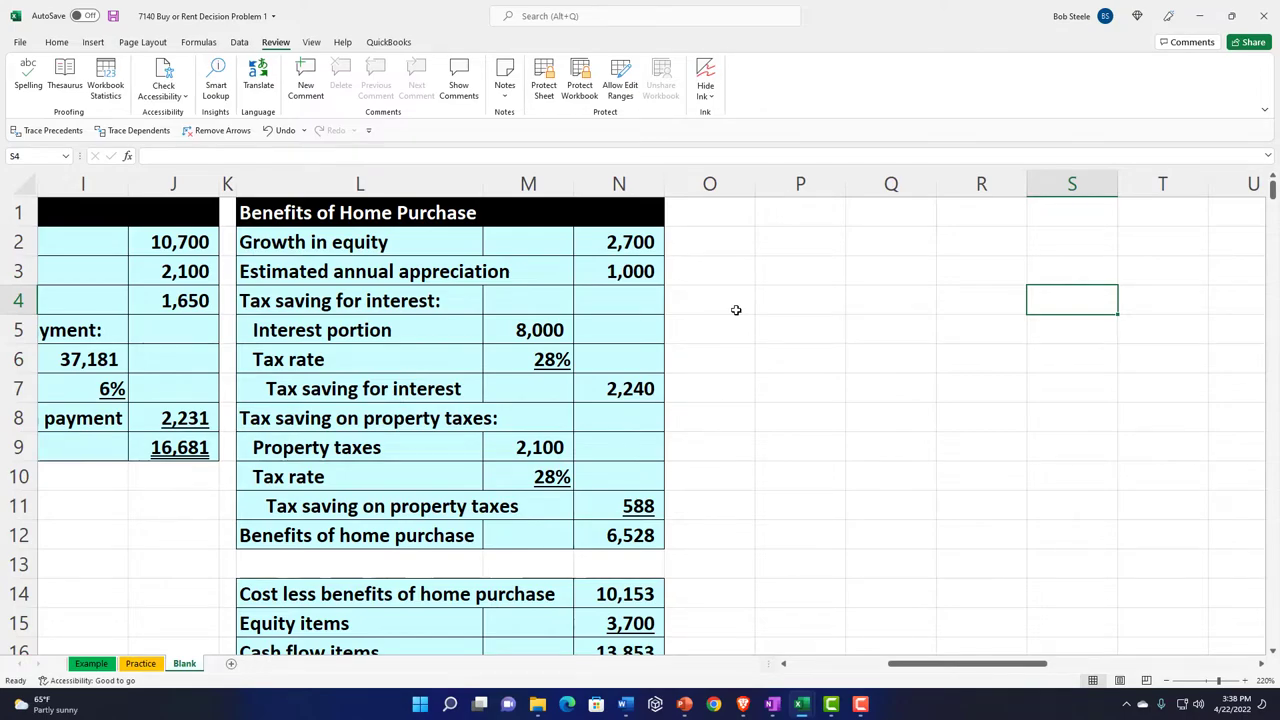
Point out the highlighted growth in equity, annual mortgage payments and interest portion rows in the input data.
drag(924, 668, 833, 668)
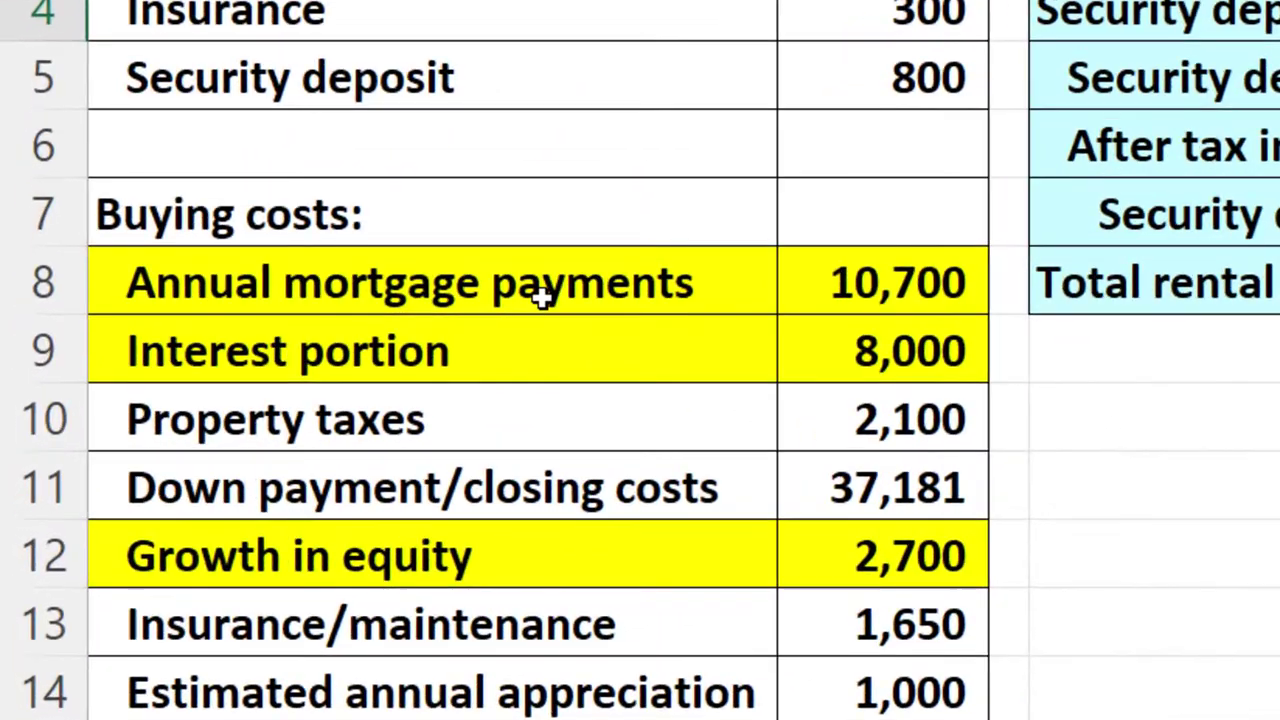
drag(236, 371, 364, 403)
drag(700, 562, 800, 563)
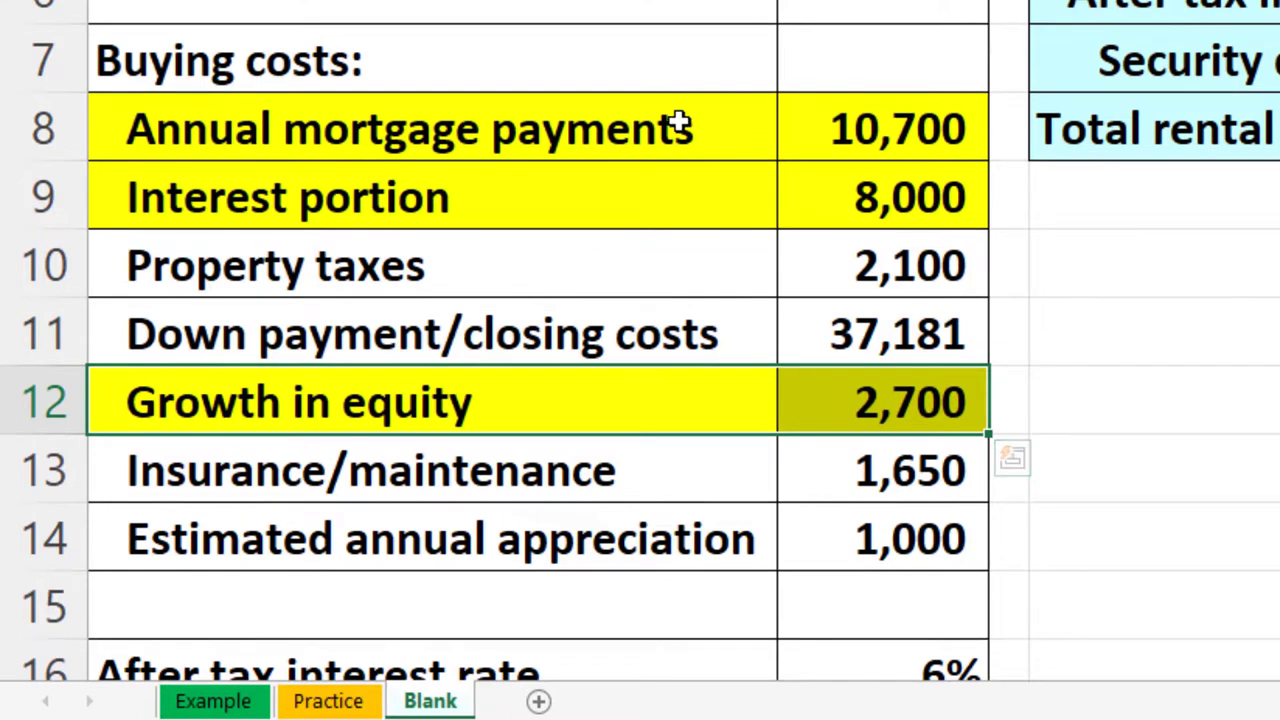
drag(677, 123, 883, 129)
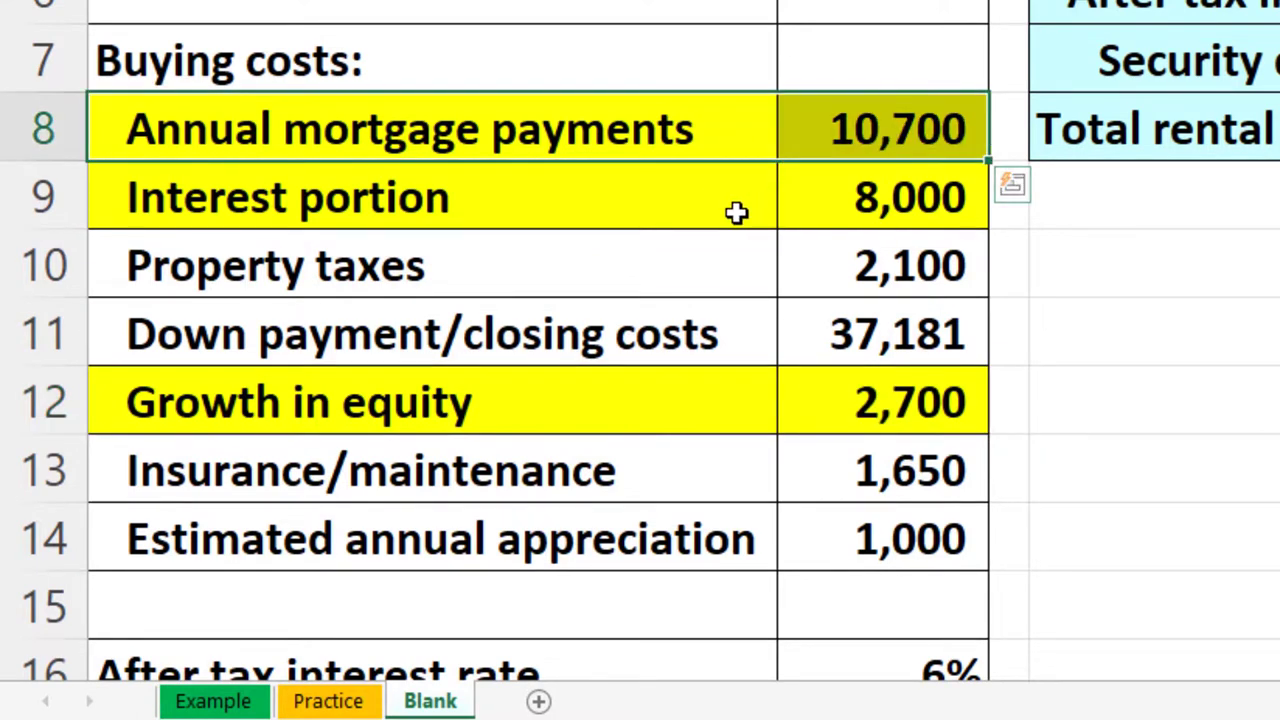
drag(736, 212, 838, 212)
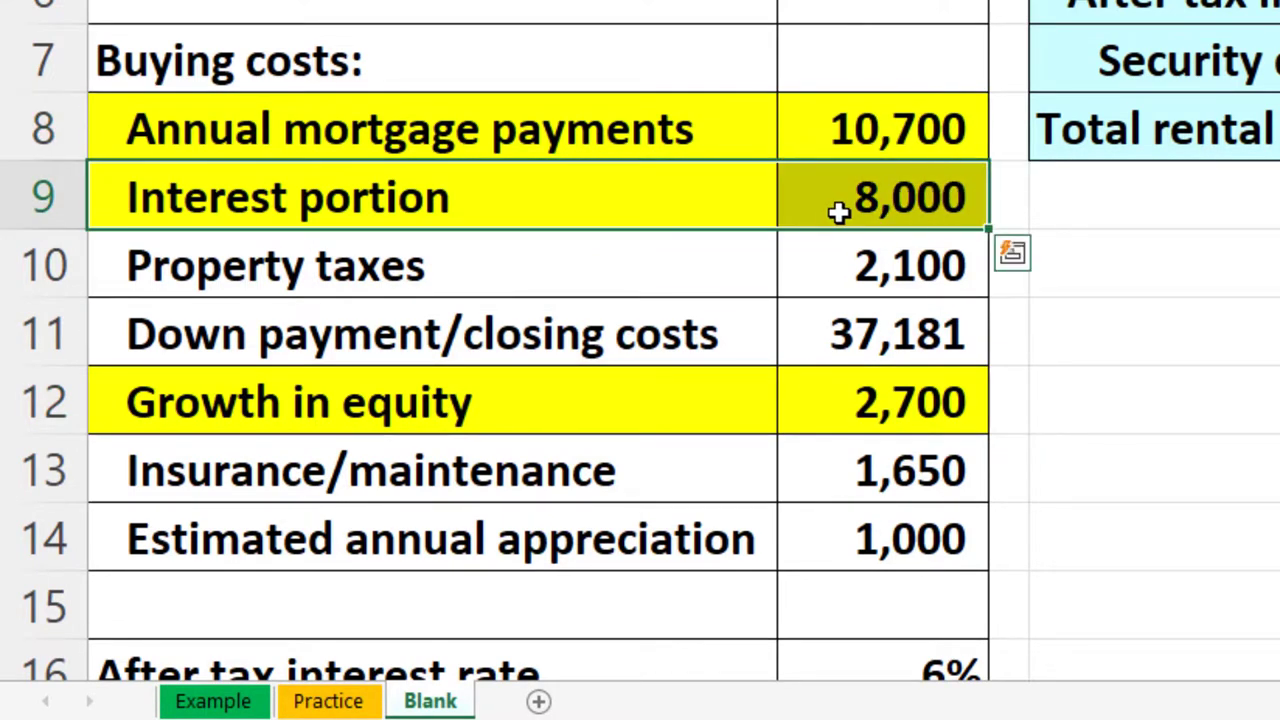
Apply the narrow spacer formatting of column K to column O, beside the Benefits of Home Purchase table.
click(990, 212)
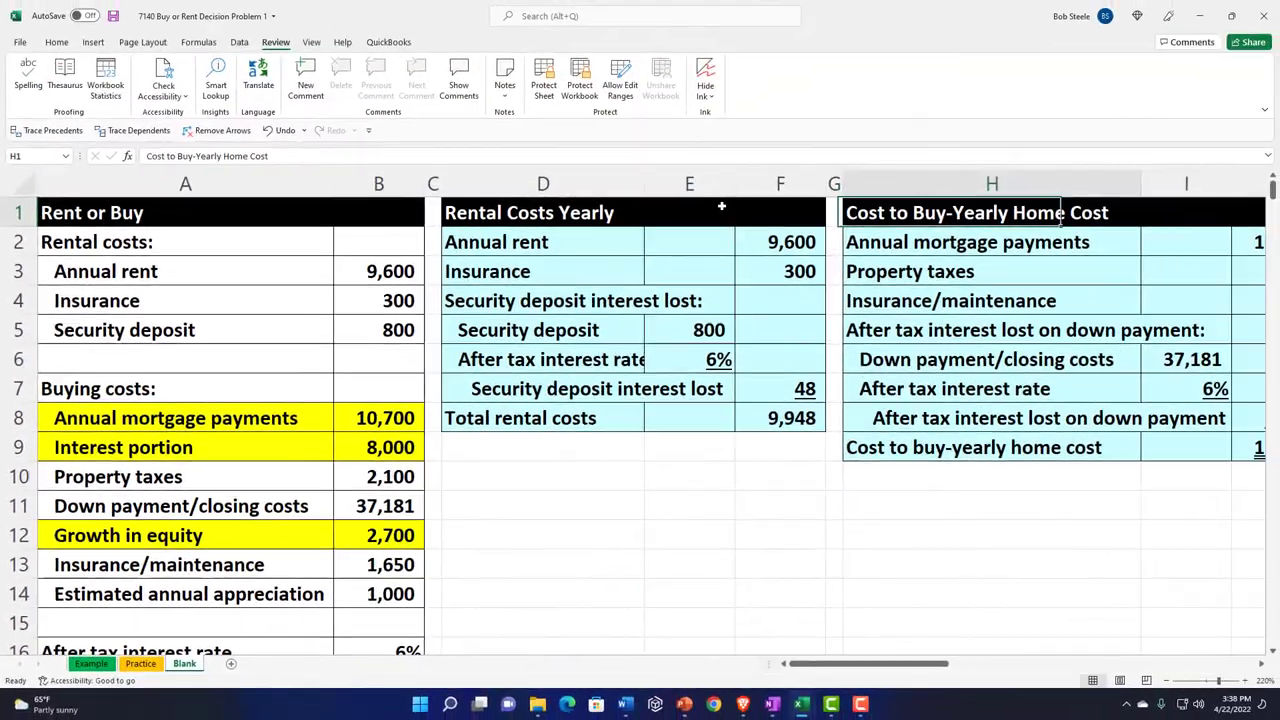
key(Right)
key(Right)
key(Right)
key(Right)
key(Right)
key(Right)
key(Right)
key(Right)
key(Right)
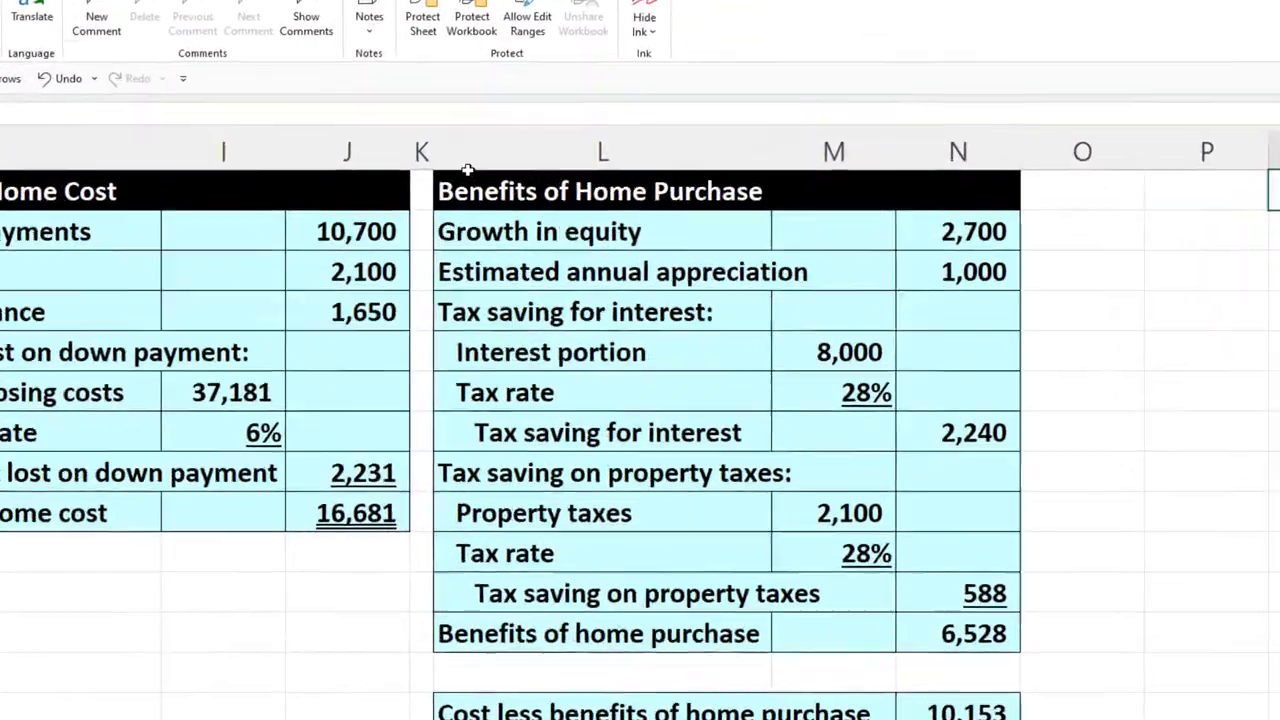
click(545, 183)
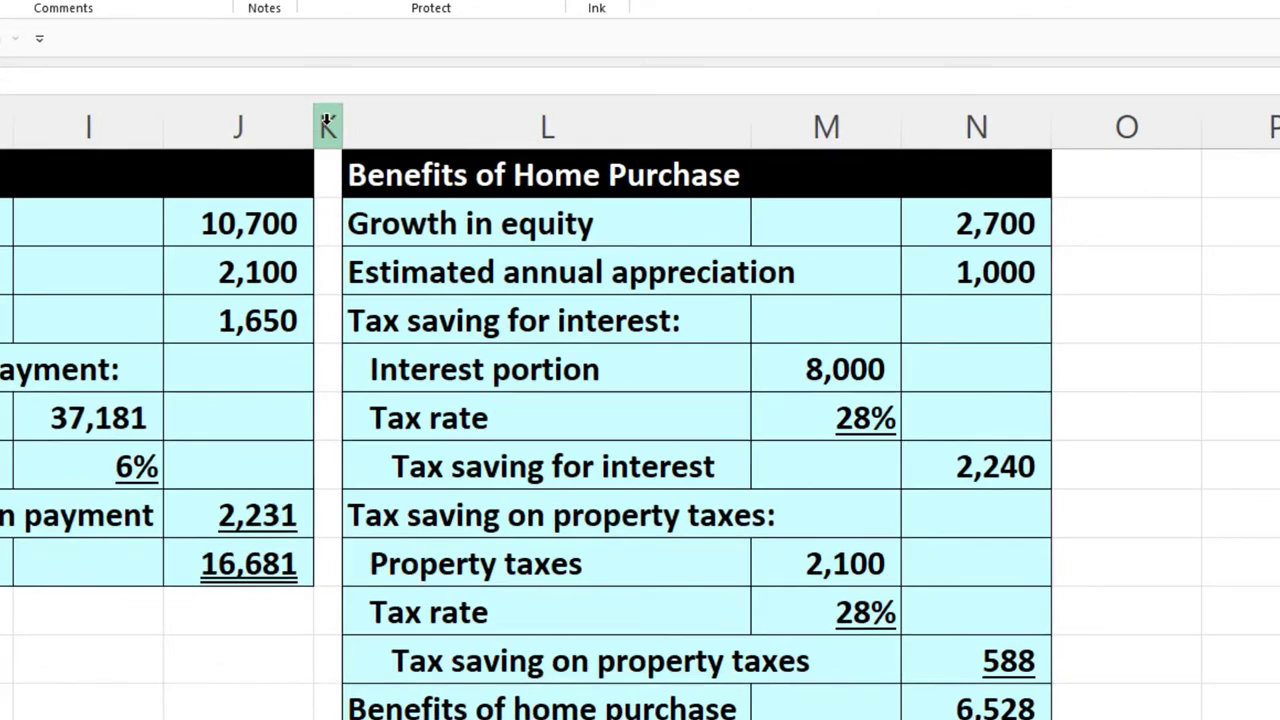
click(328, 120)
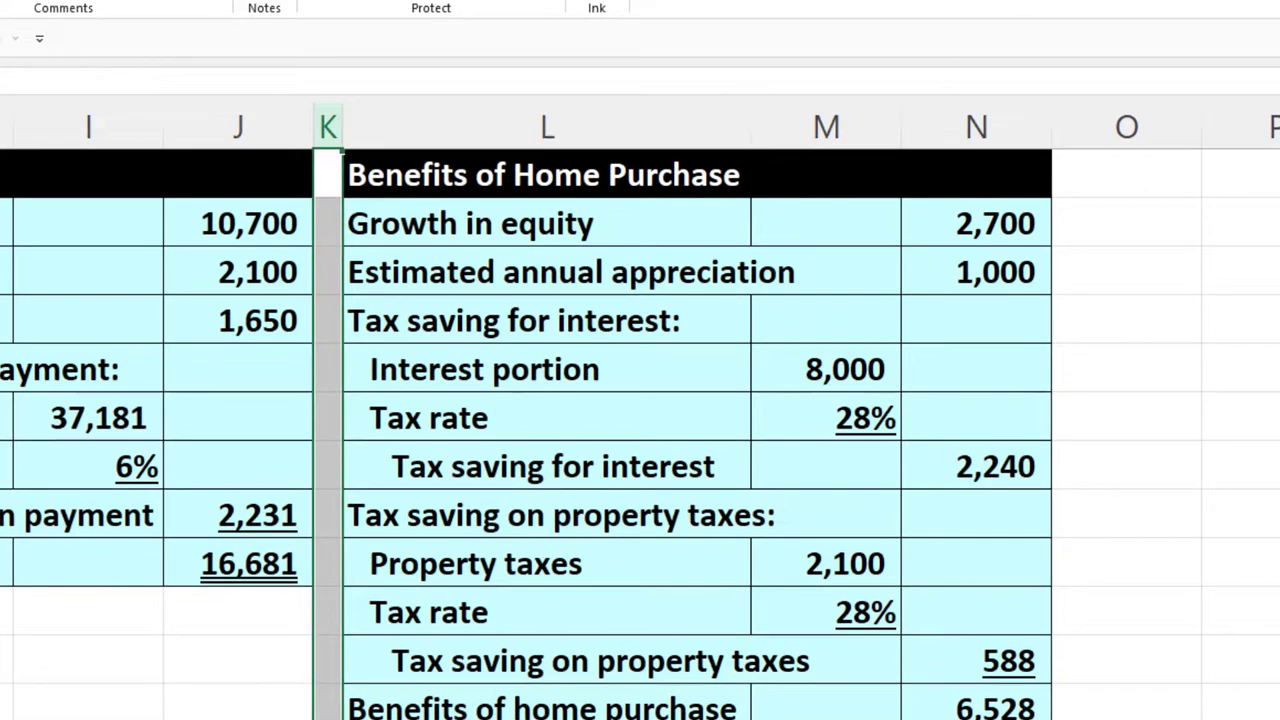
key(ctrl+x)
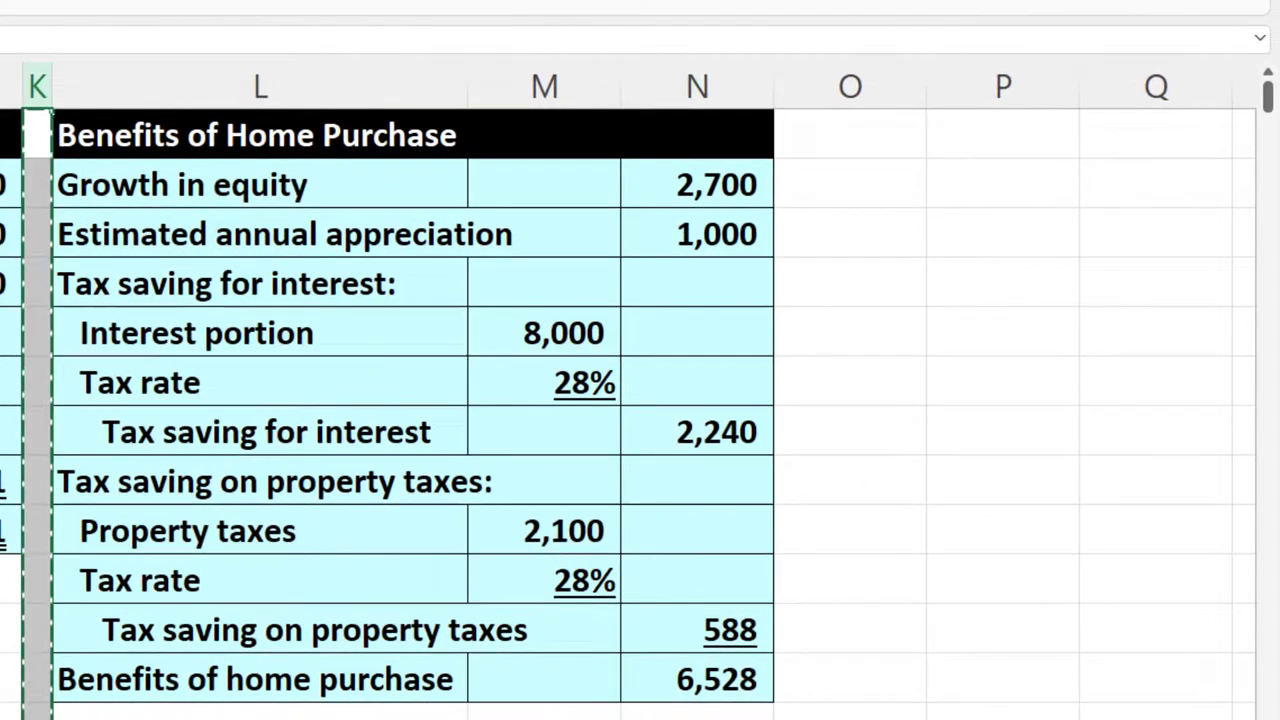
click(843, 86)
key(ctrl+v)
Enter the labels "Loan" in cell P1 and "Mortgage payments" in cell P2.
click(890, 137)
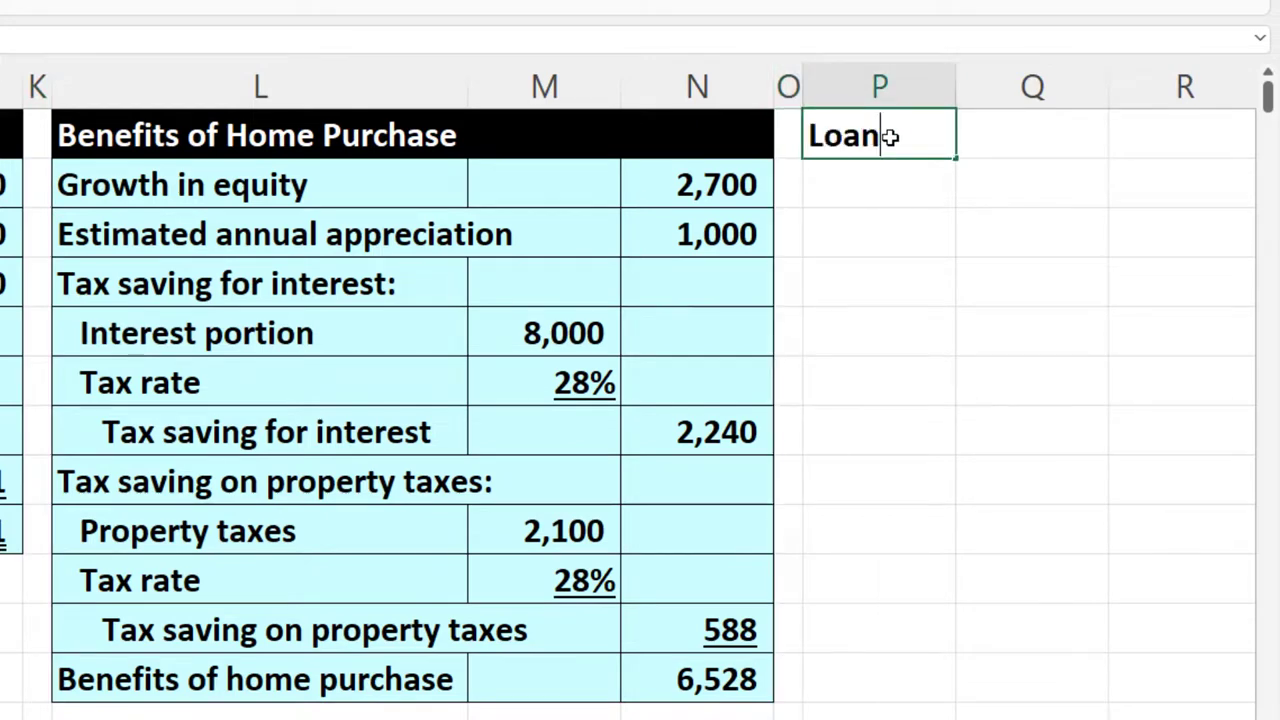
key(Tab)
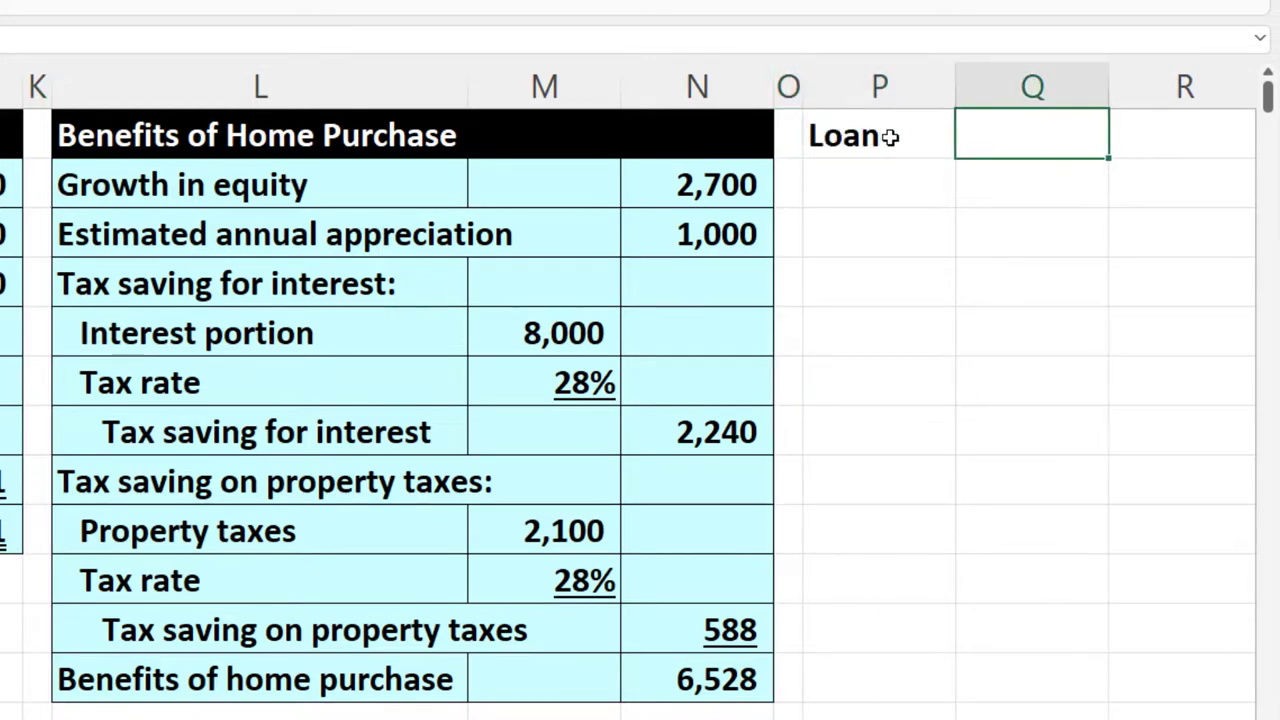
key(ctrl+Home)
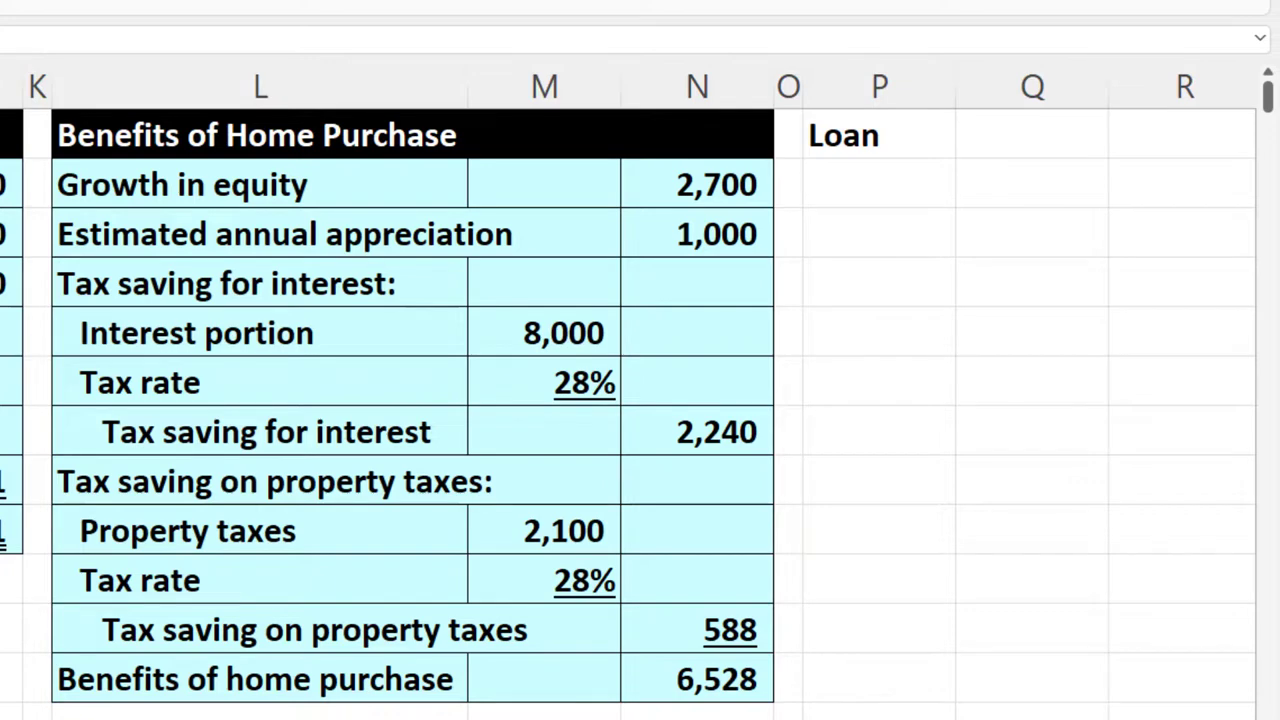
click(871, 183)
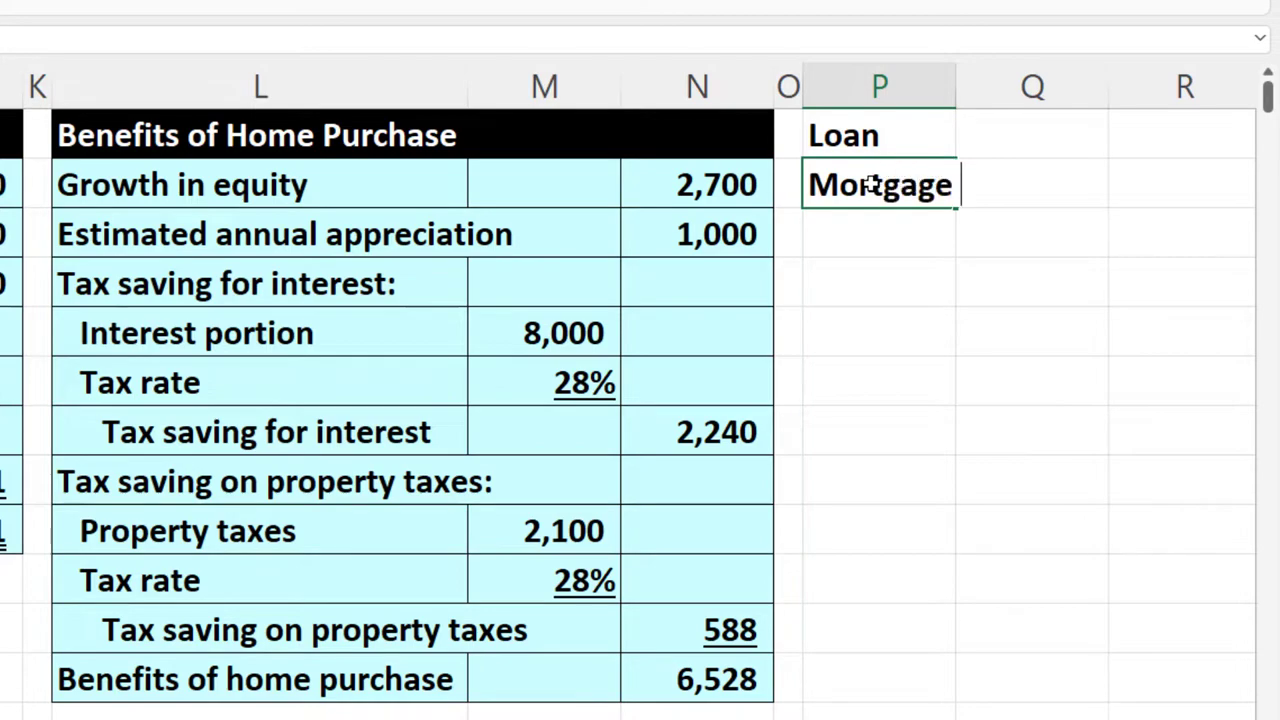
text(Mortgage payments)
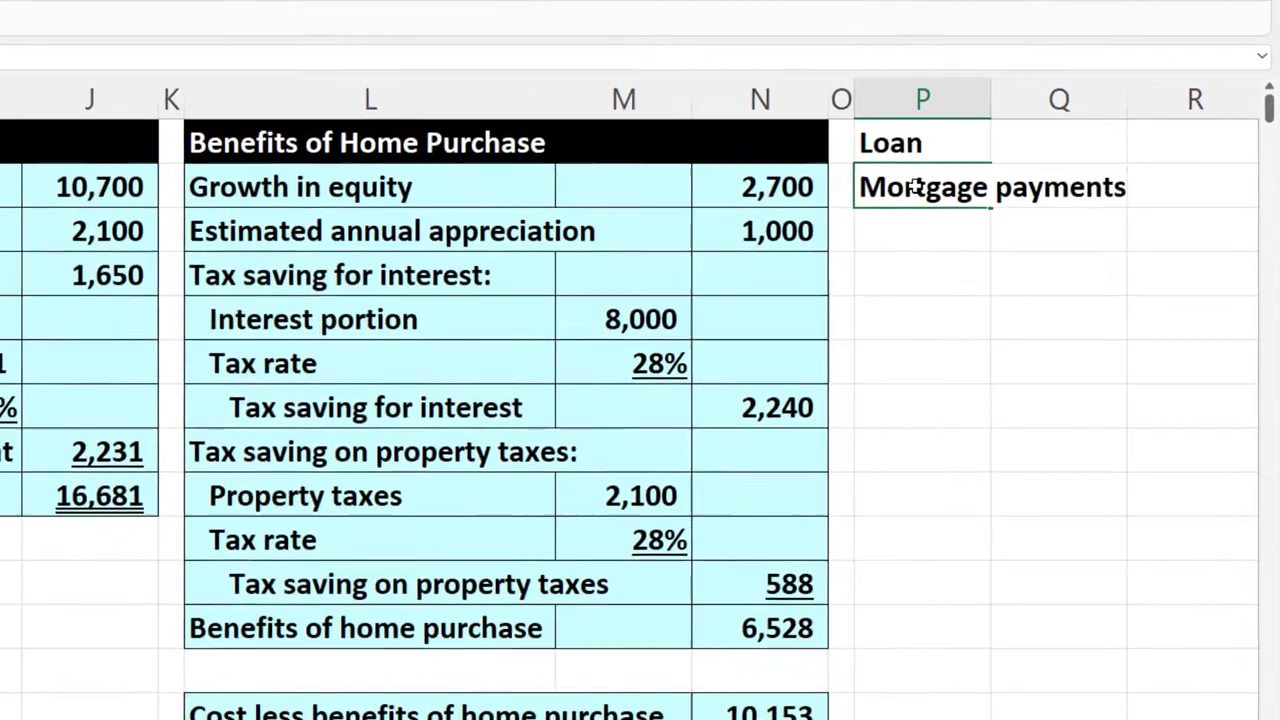
Widen column P so the "Mortgage payments" label fits within its cell.
click(1063, 103)
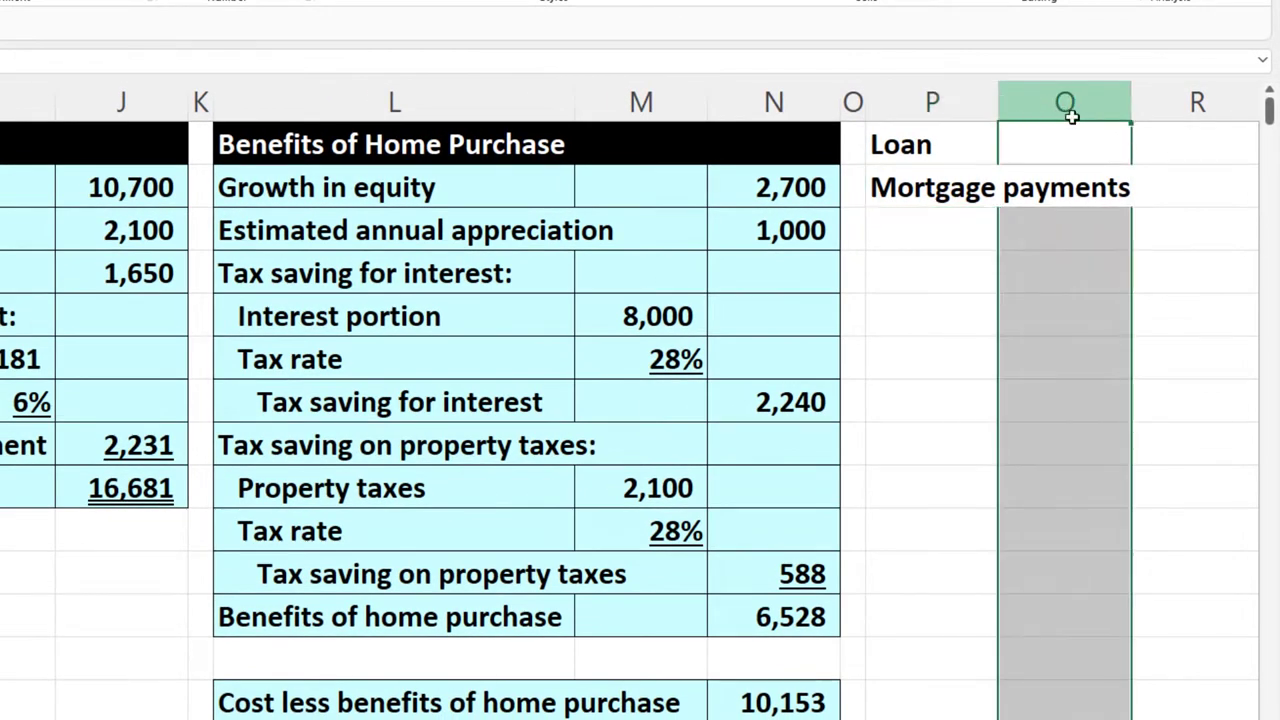
click(1049, 266)
drag(999, 101, 1152, 103)
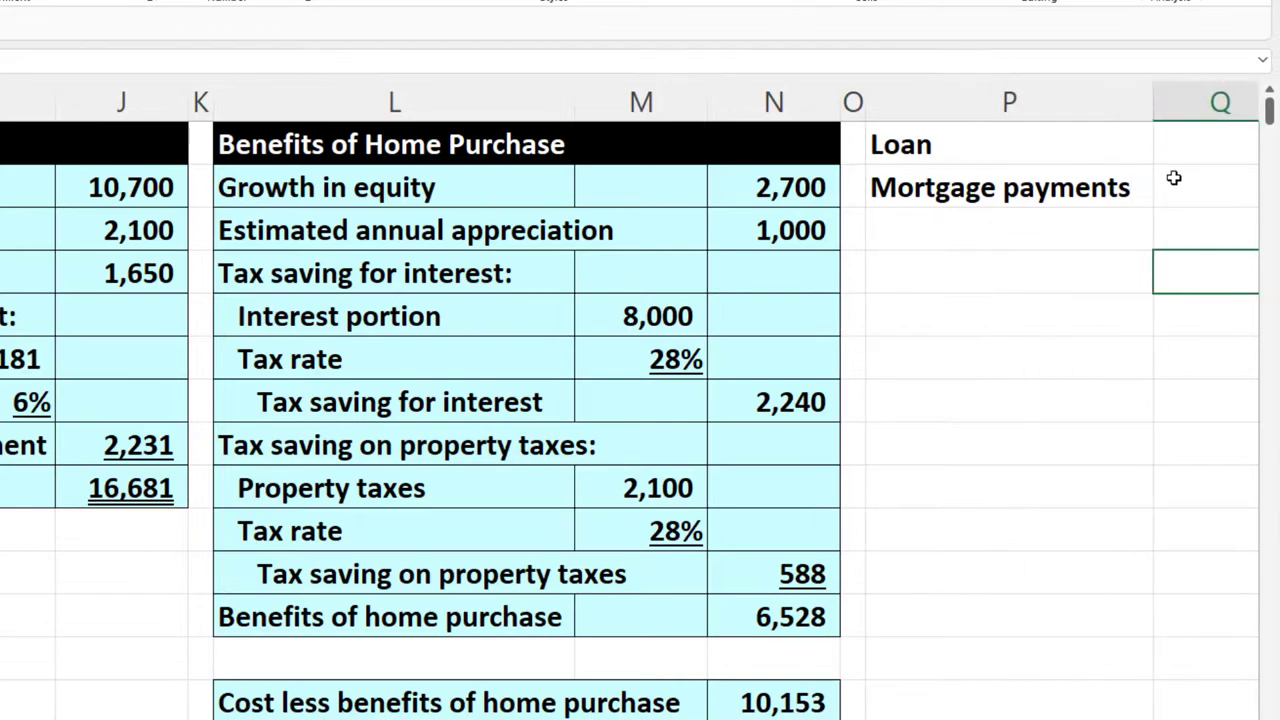
Calculate the monthly mortgage payment in Q2 by dividing the annual mortgage payments in B8 by 12.
click(1175, 180)
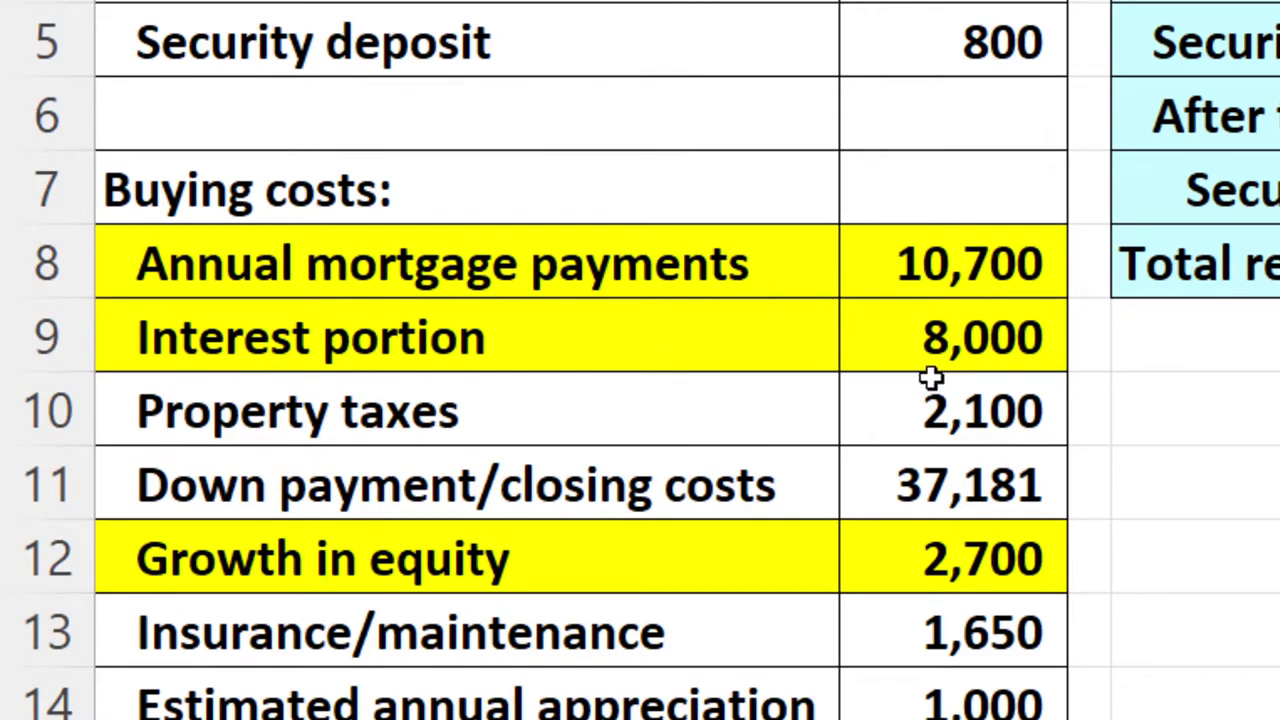
click(937, 268)
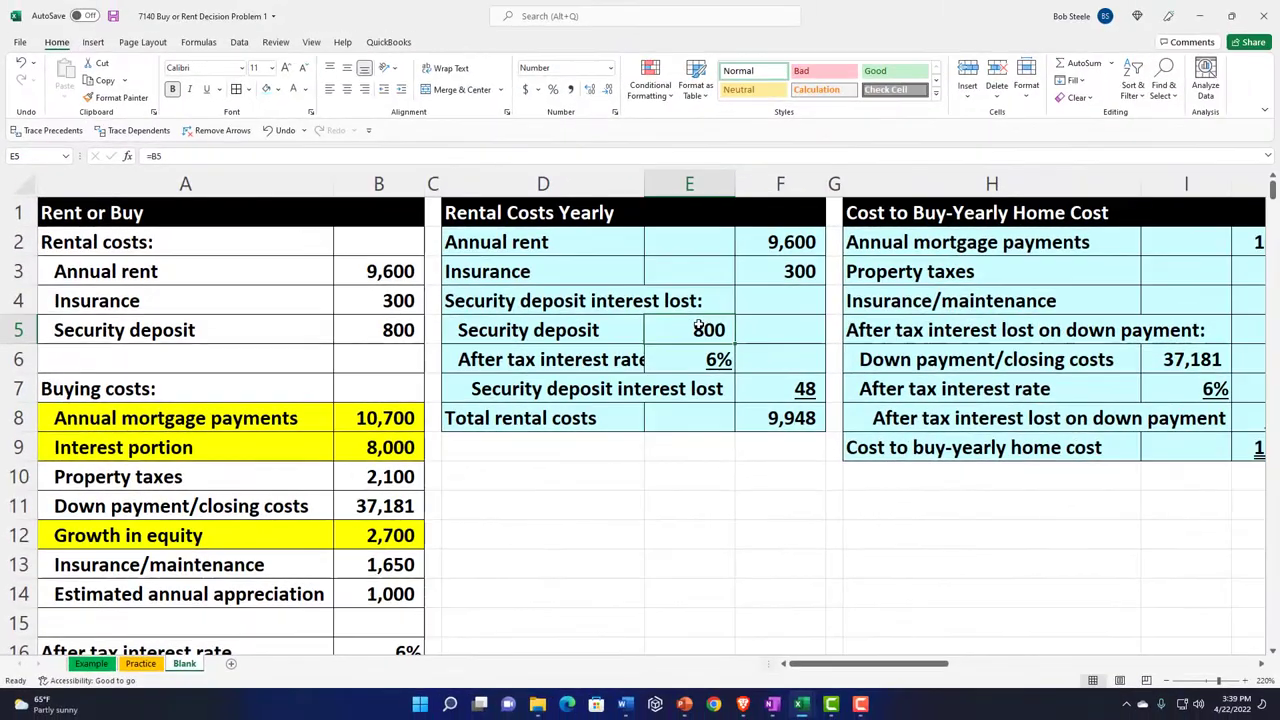
key(Right)
key(Right)
key(Right)
key(Right)
key(Right)
key(Right)
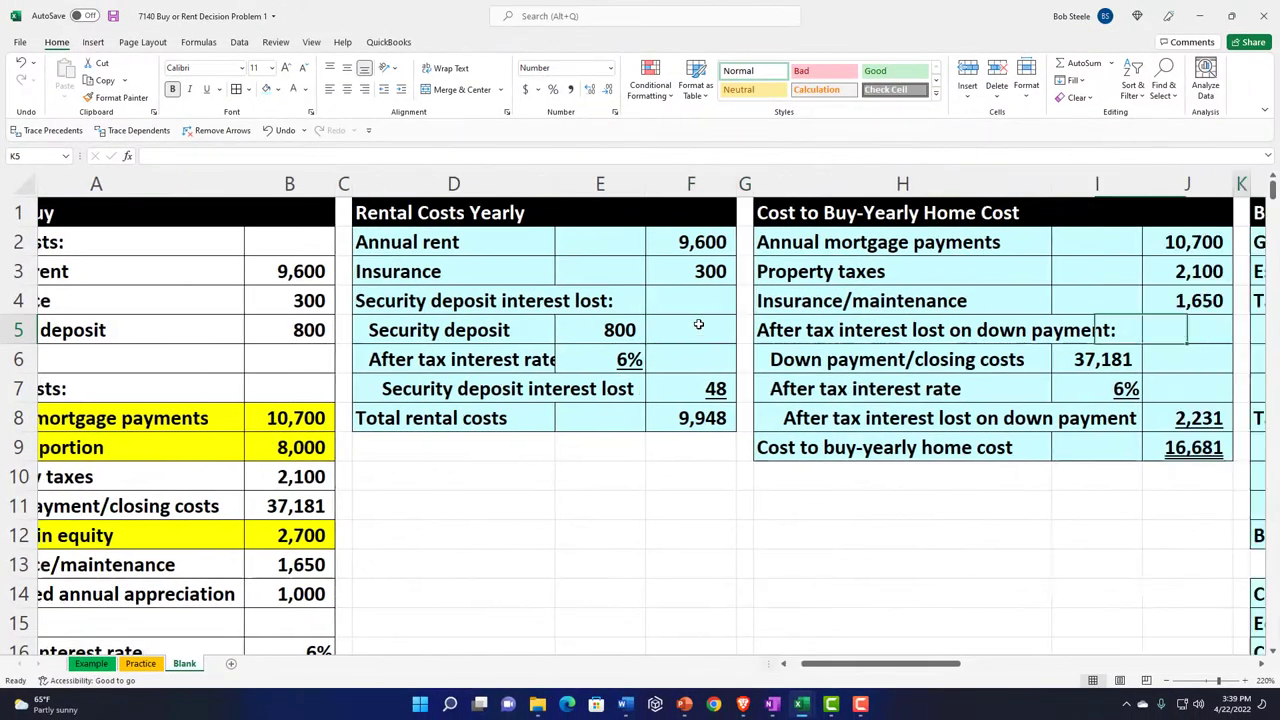
key(Right)
key(Right)
key(Right)
key(Right)
key(Right)
key(Right)
key(Up)
key(Up)
key(Up)
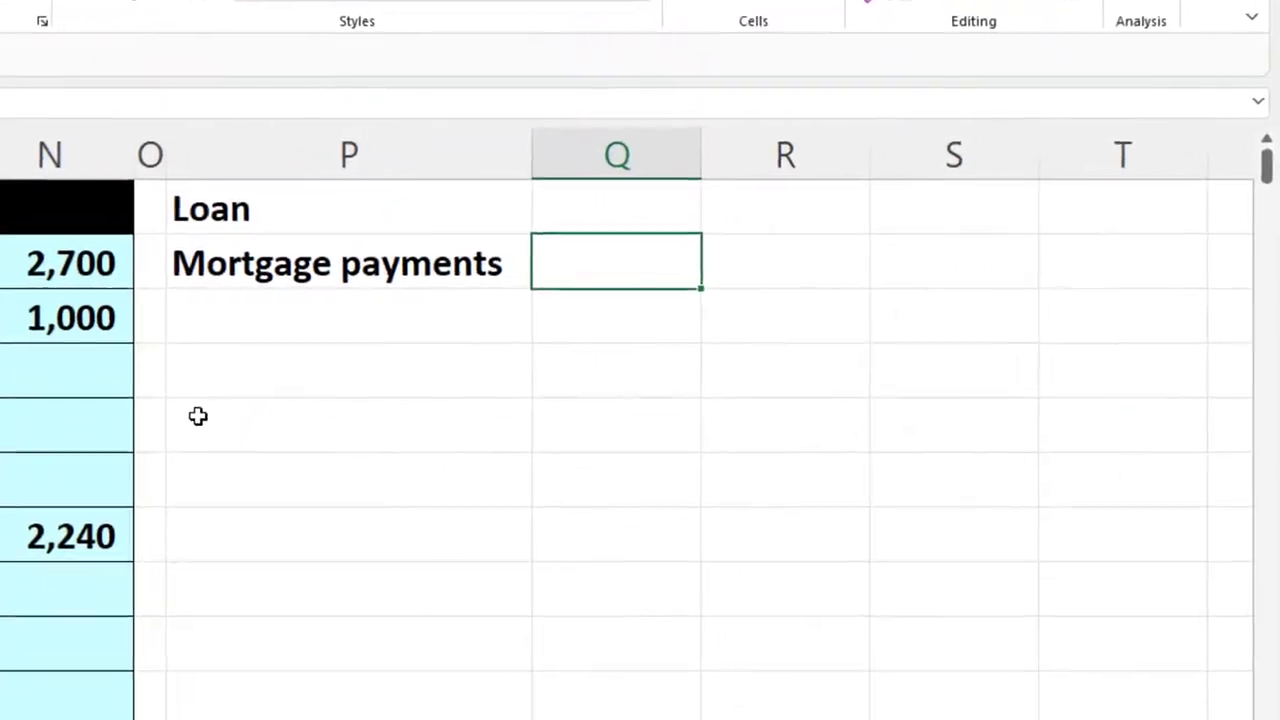
text(=)
key(Left)
scroll(198, 416, left, 10)
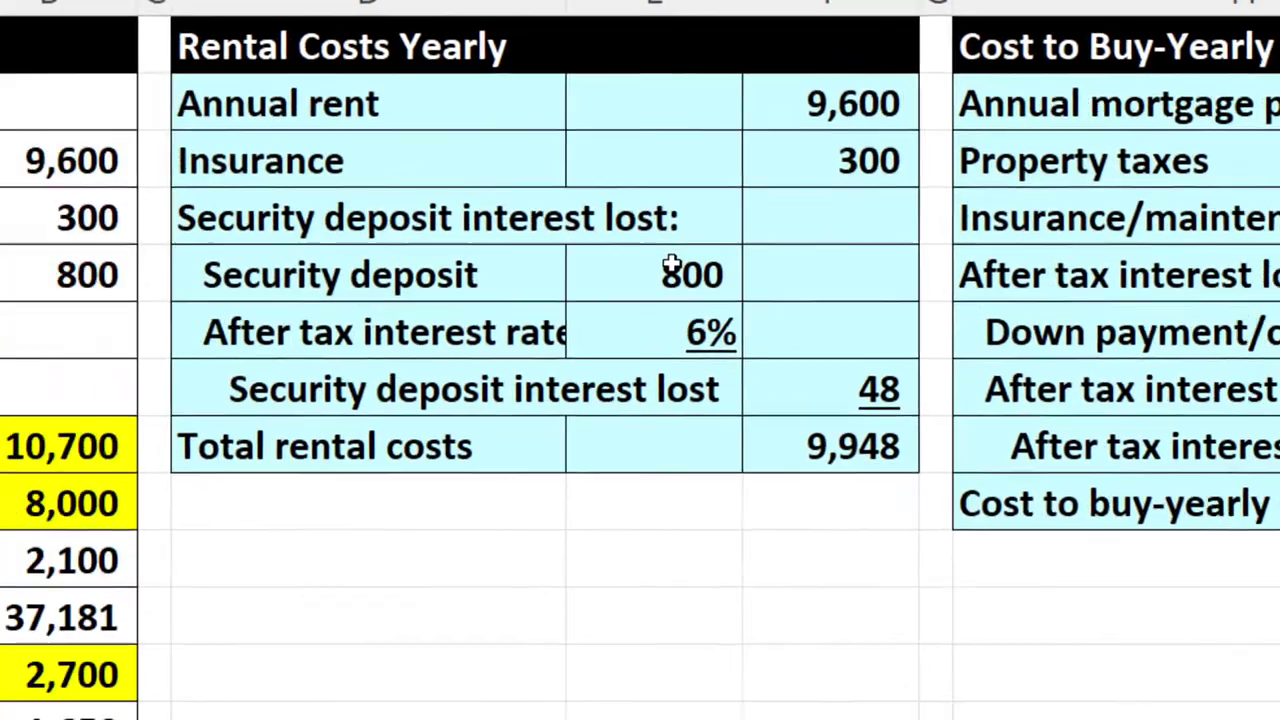
click(63, 454)
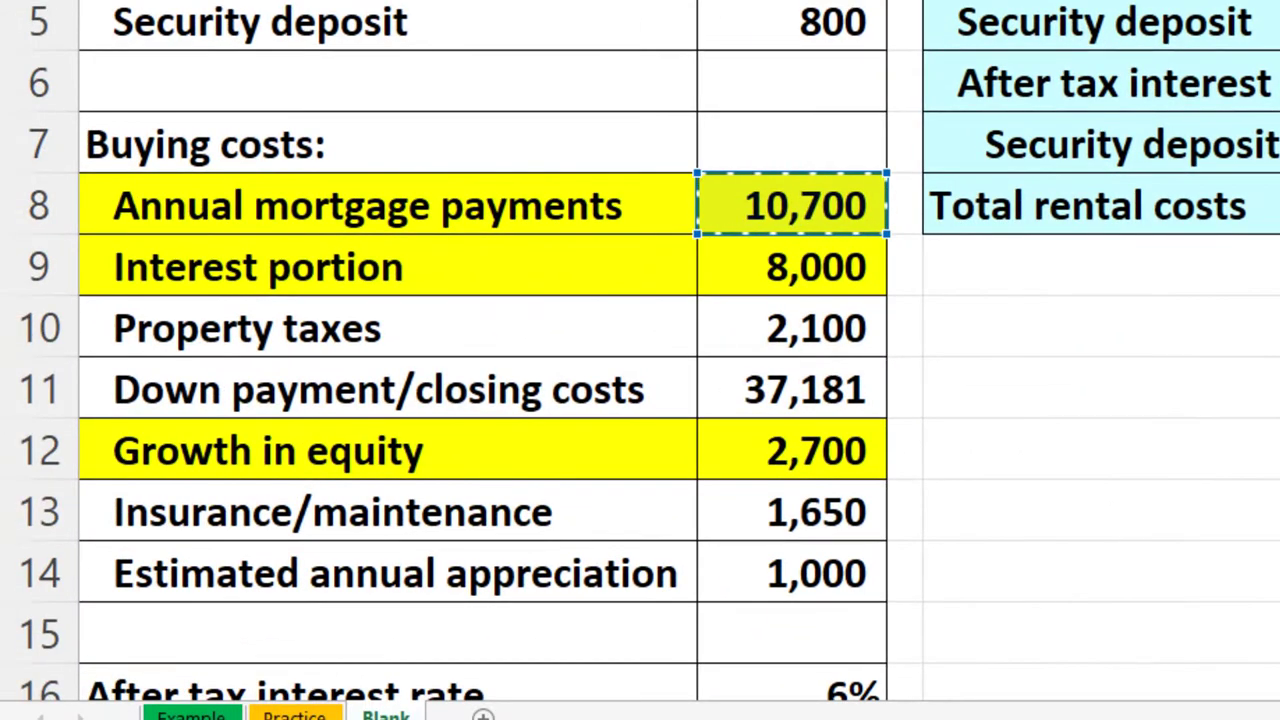
scroll(678, 350, right, 6)
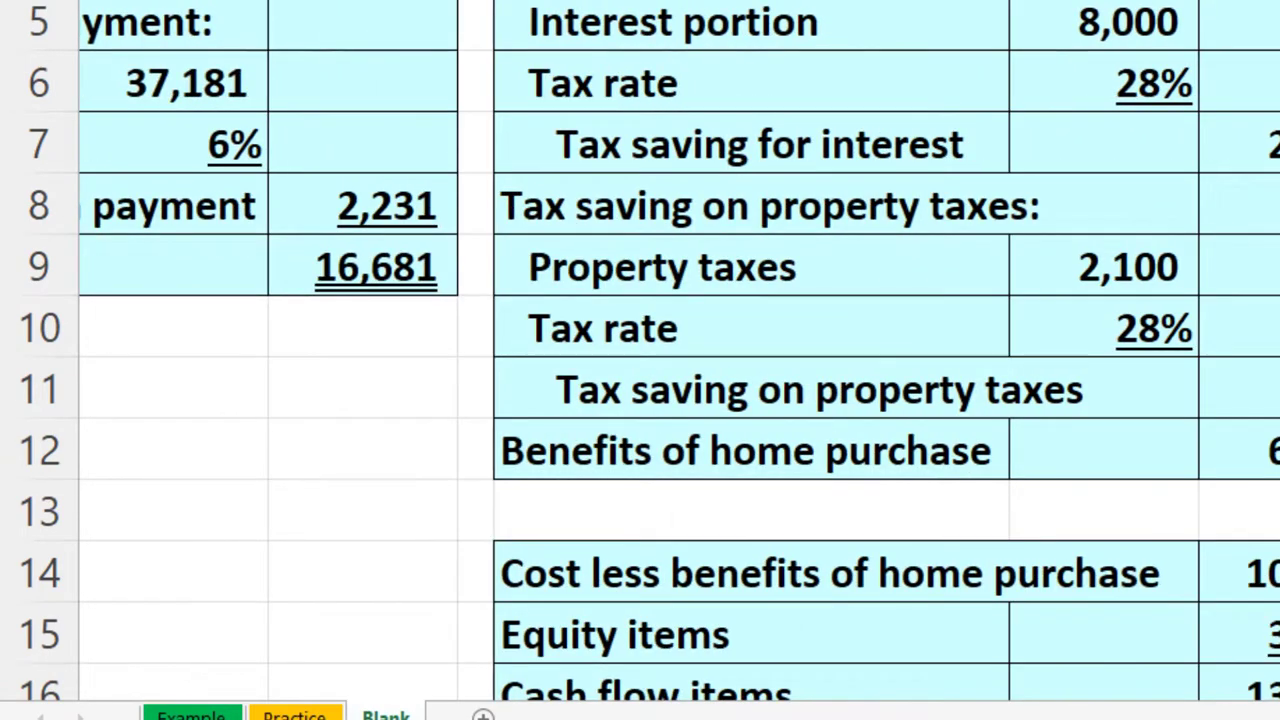
text(/12)
key(ctrl+Return)
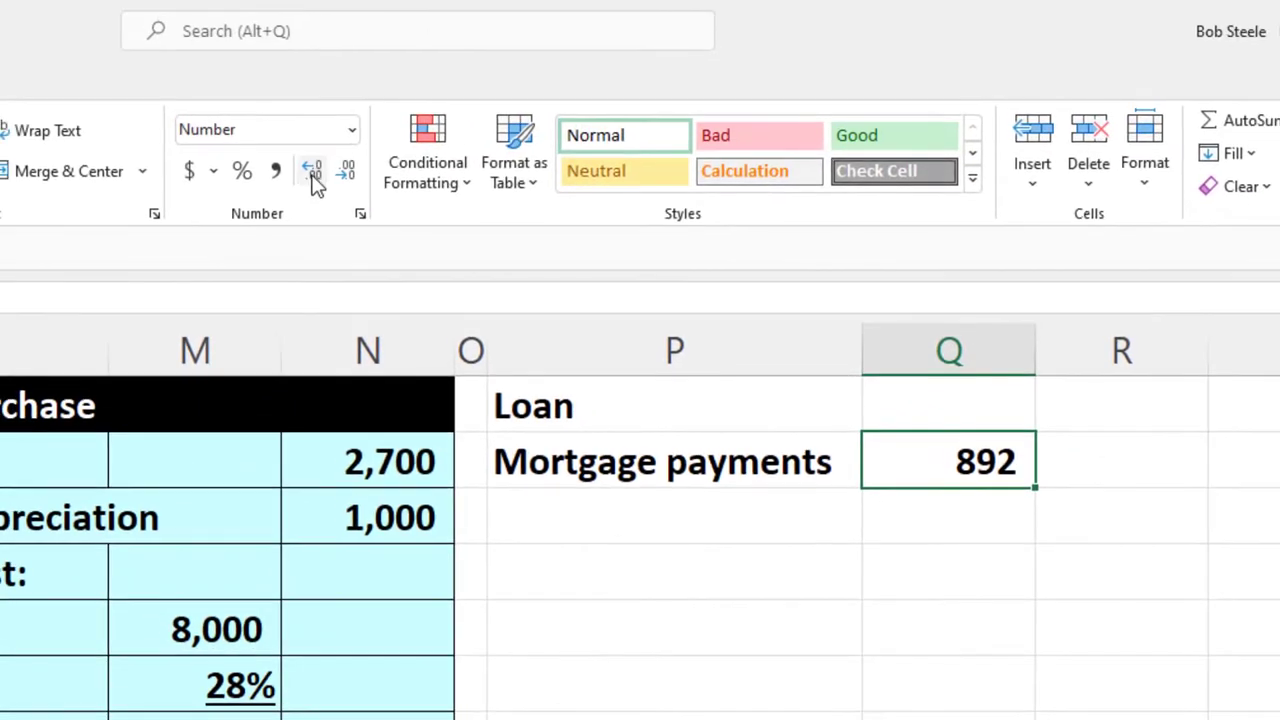
Display the monthly mortgage payment in Q2 with two decimals and revert it to whole numbers.
click(312, 171)
click(312, 171)
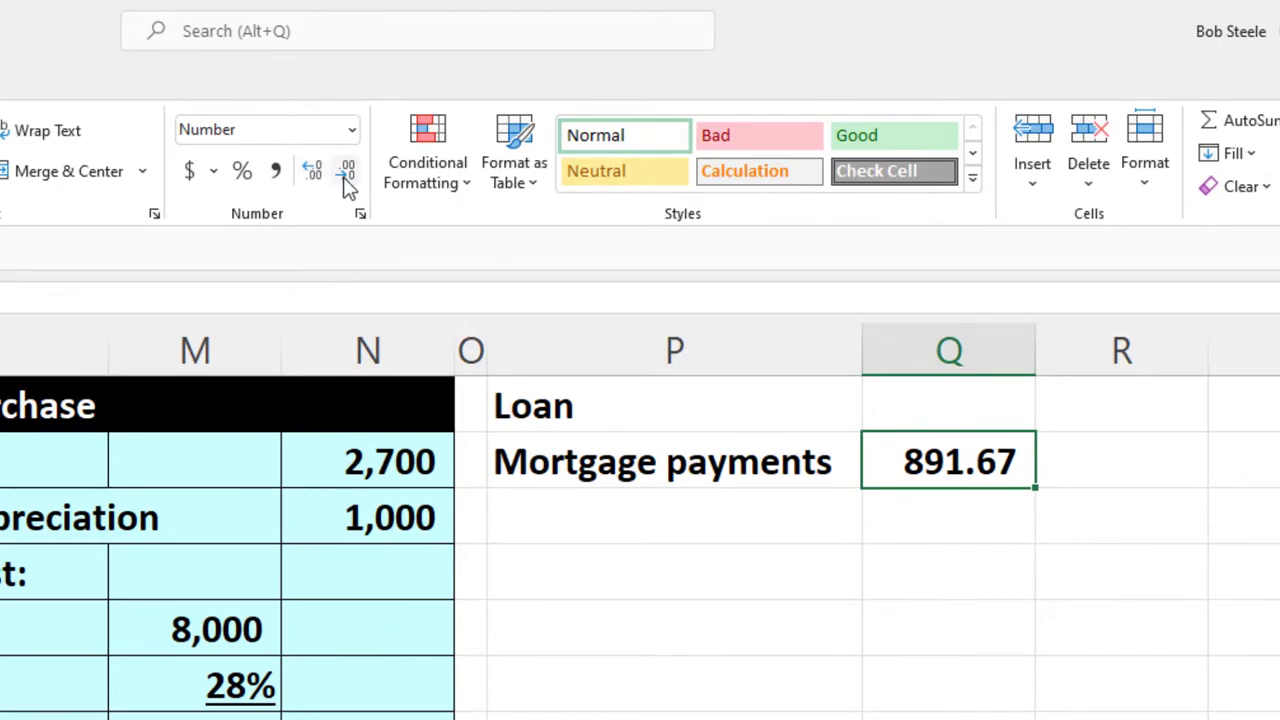
click(344, 181)
click(344, 181)
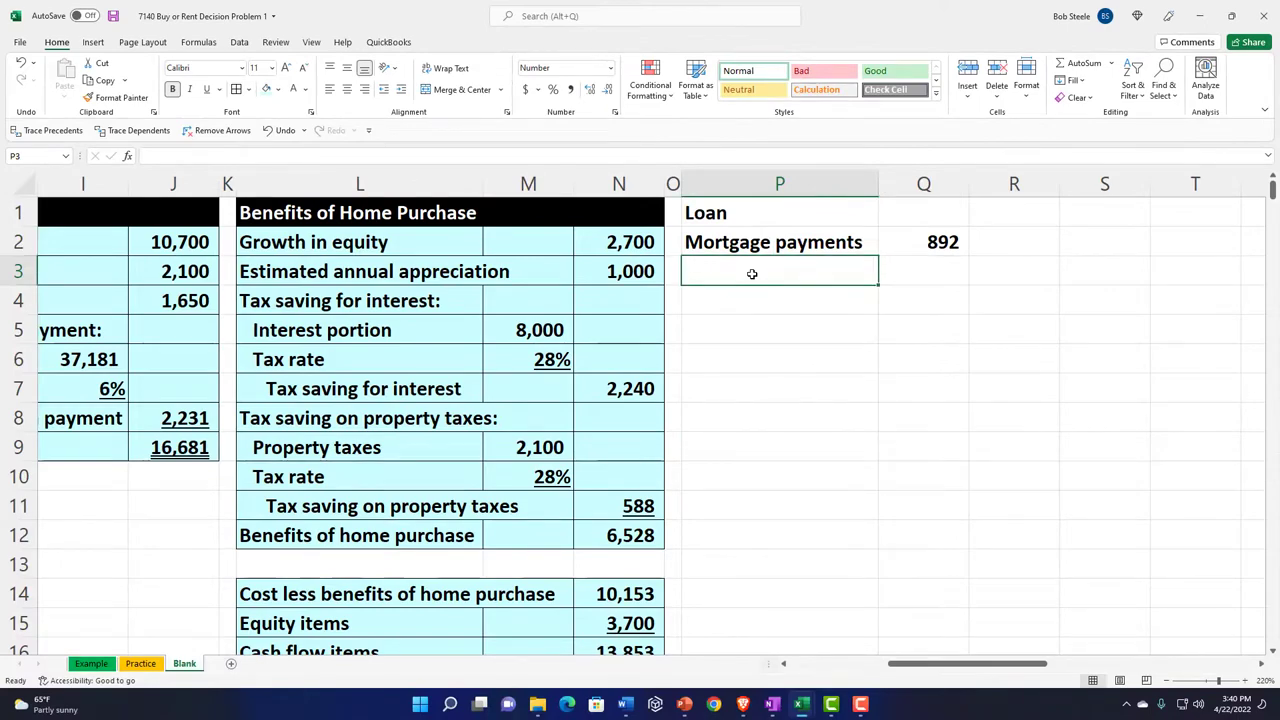
key(Up)
key(Up)
key(Right)
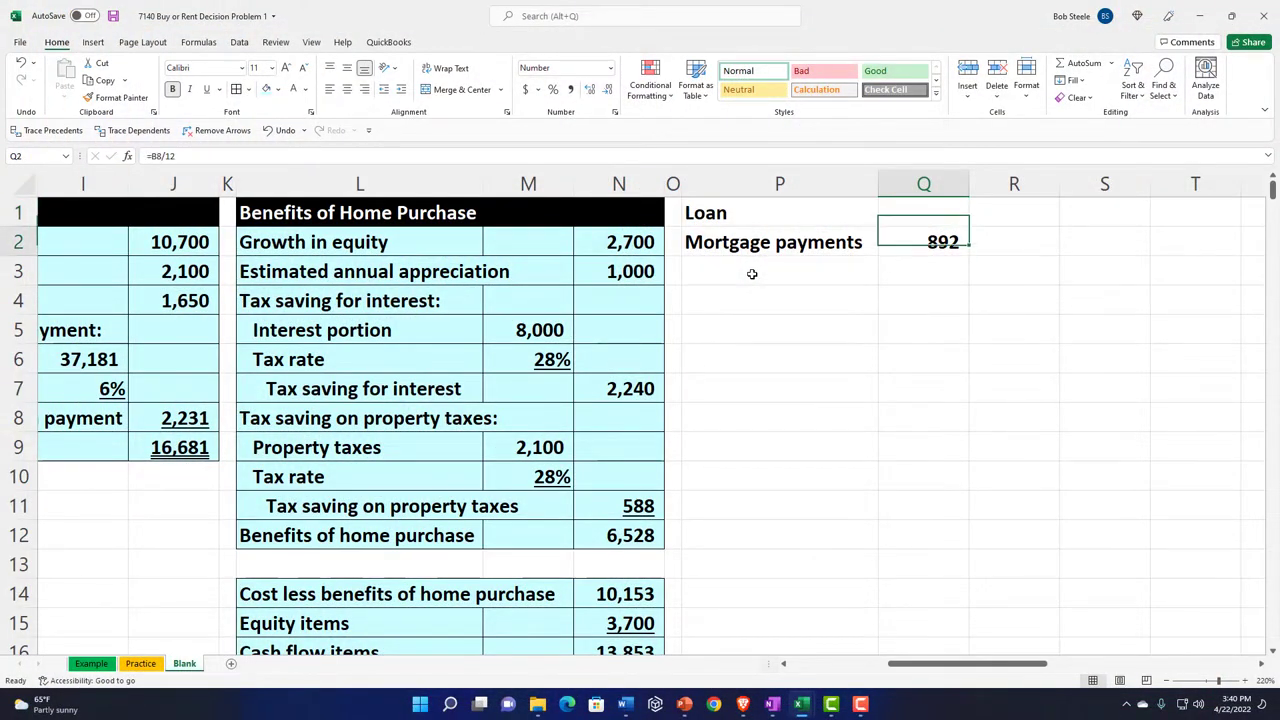
key(Return)
Enter the label "Periods" in P3 with the value 30 in Q3.
click(752, 273)
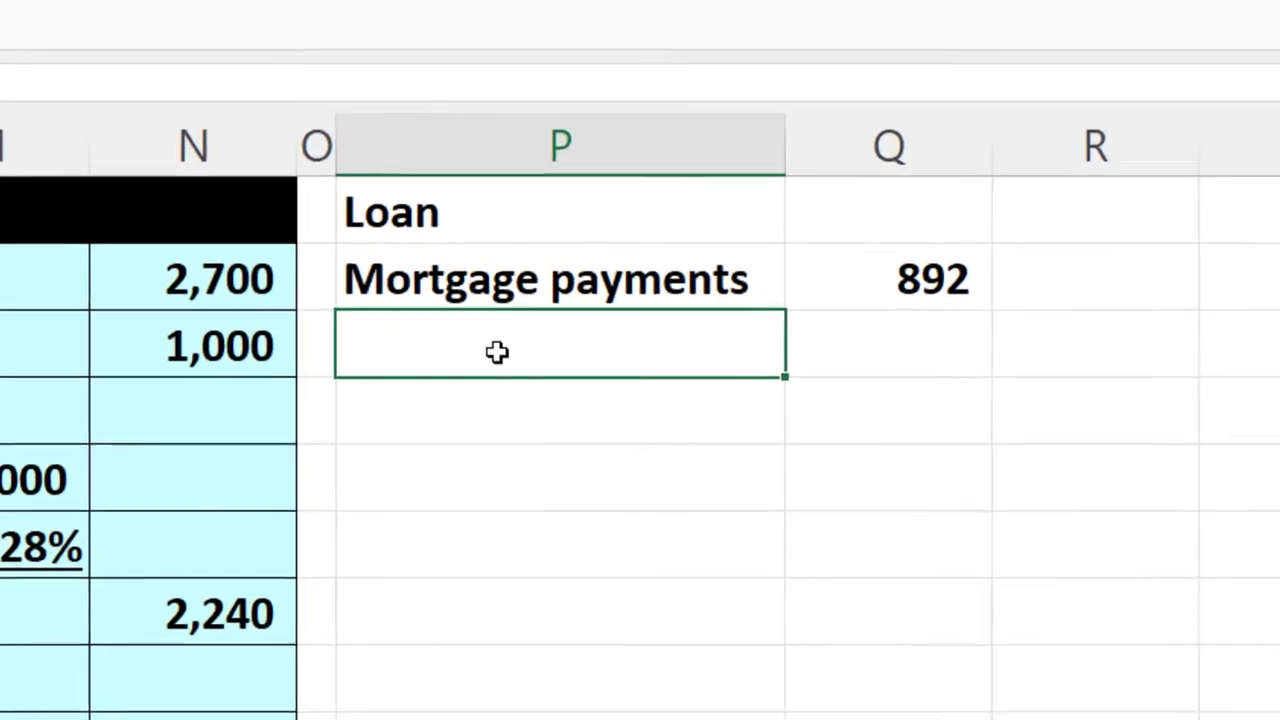
text(Periods)
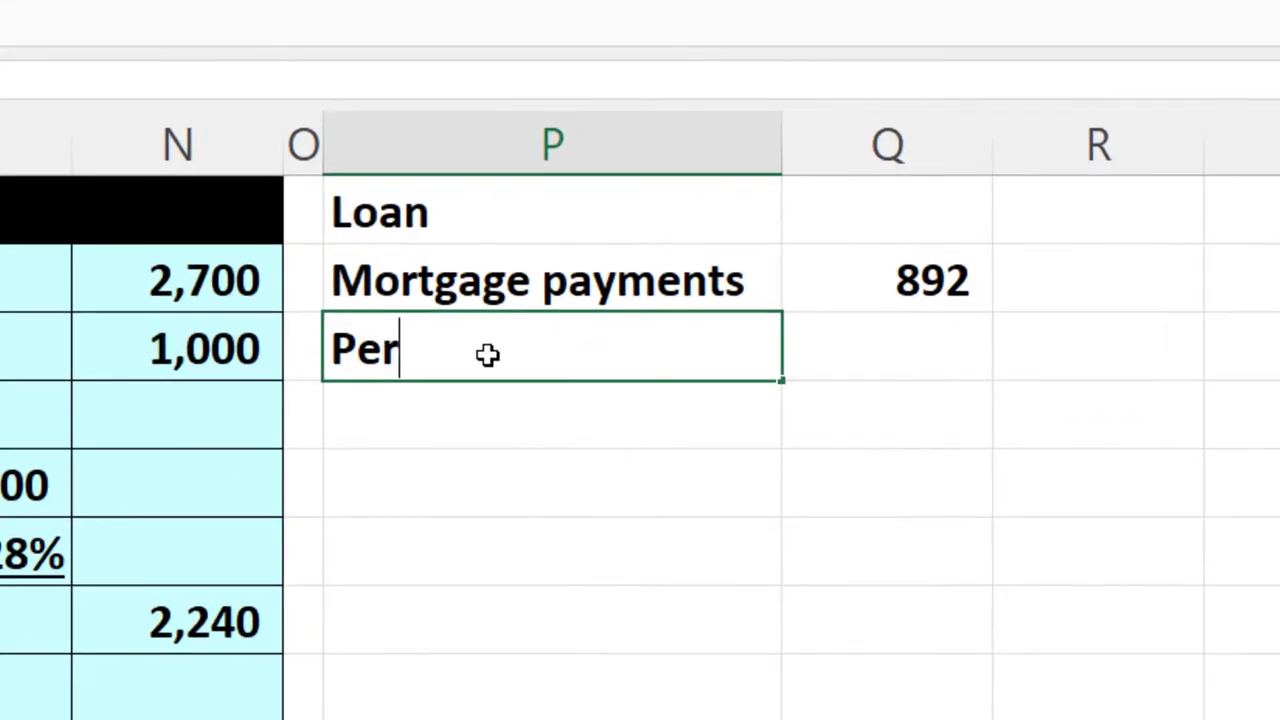
key(Tab)
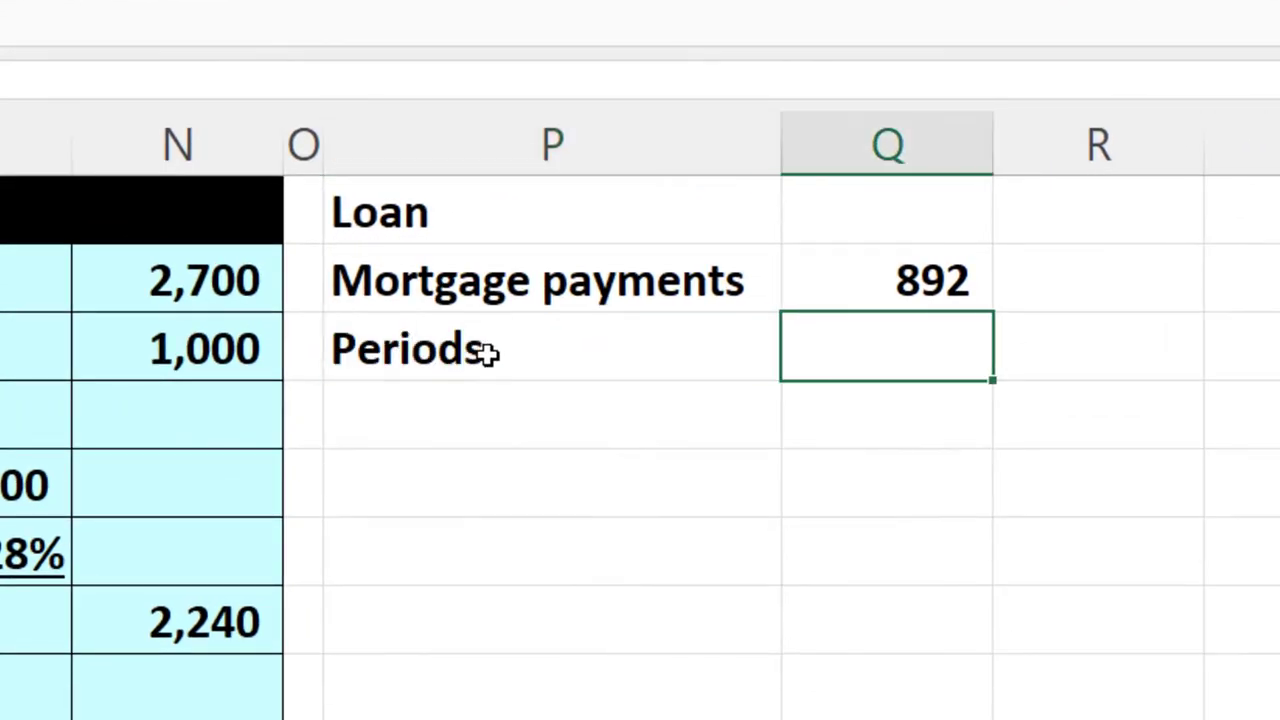
text(30)
key(Return)
Enter the label "Rate" in P4 and link Q4 to the after tax interest rate in B16.
text(Rate)
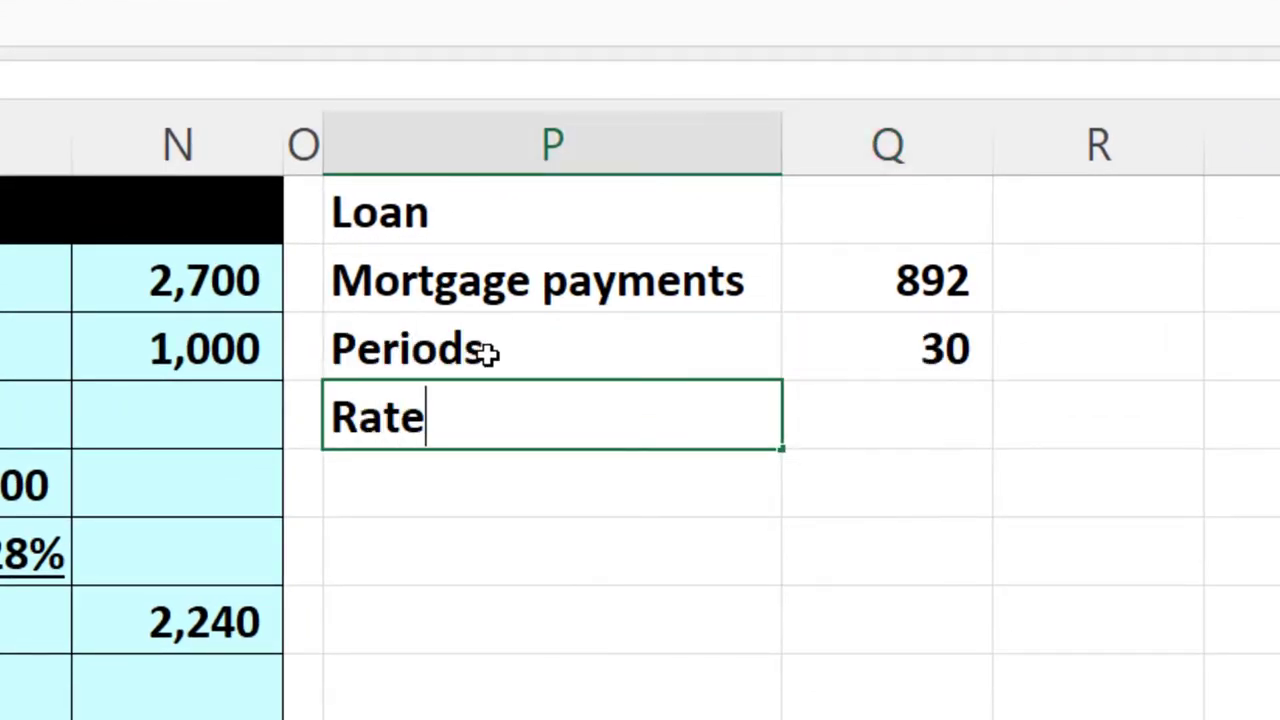
key(Tab)
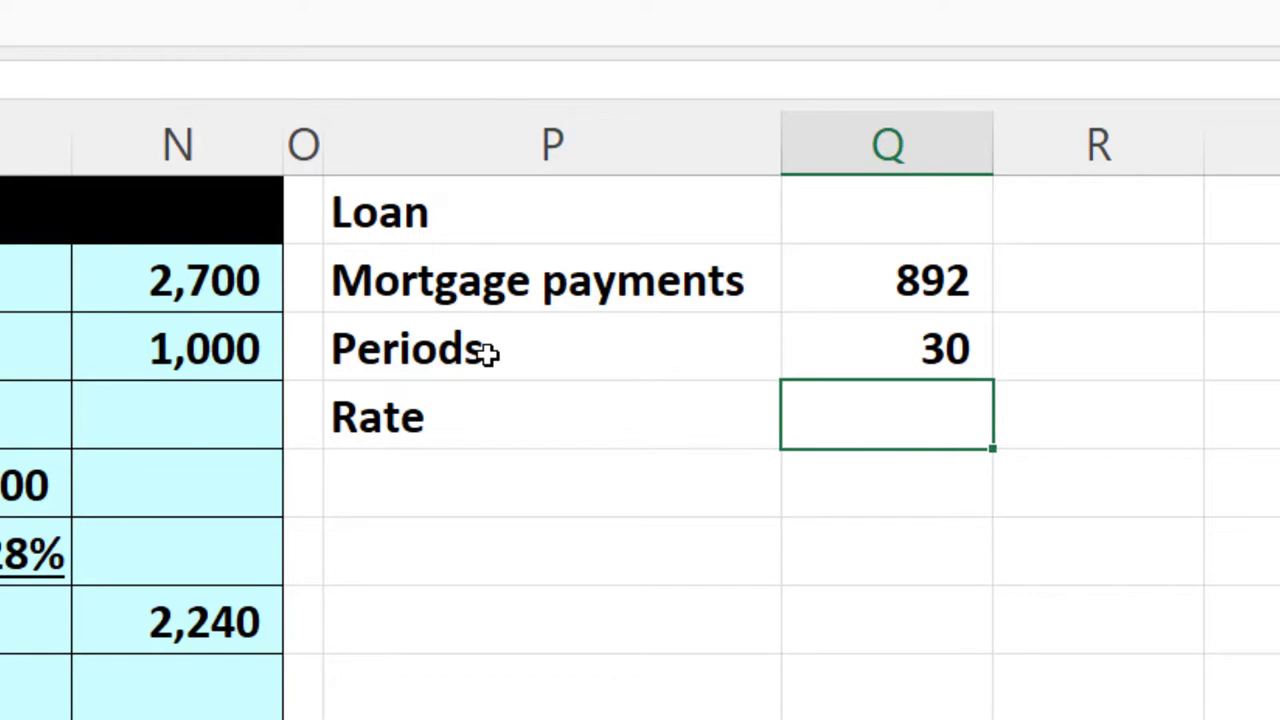
text(=)
key(Left)
key(Left)
key(Left)
key(Left)
key(Left)
key(Left)
key(Left)
key(Left)
key(Left)
key(Left)
key(Left)
key(Left)
key(Left)
key(Left)
key(Left)
key(Left)
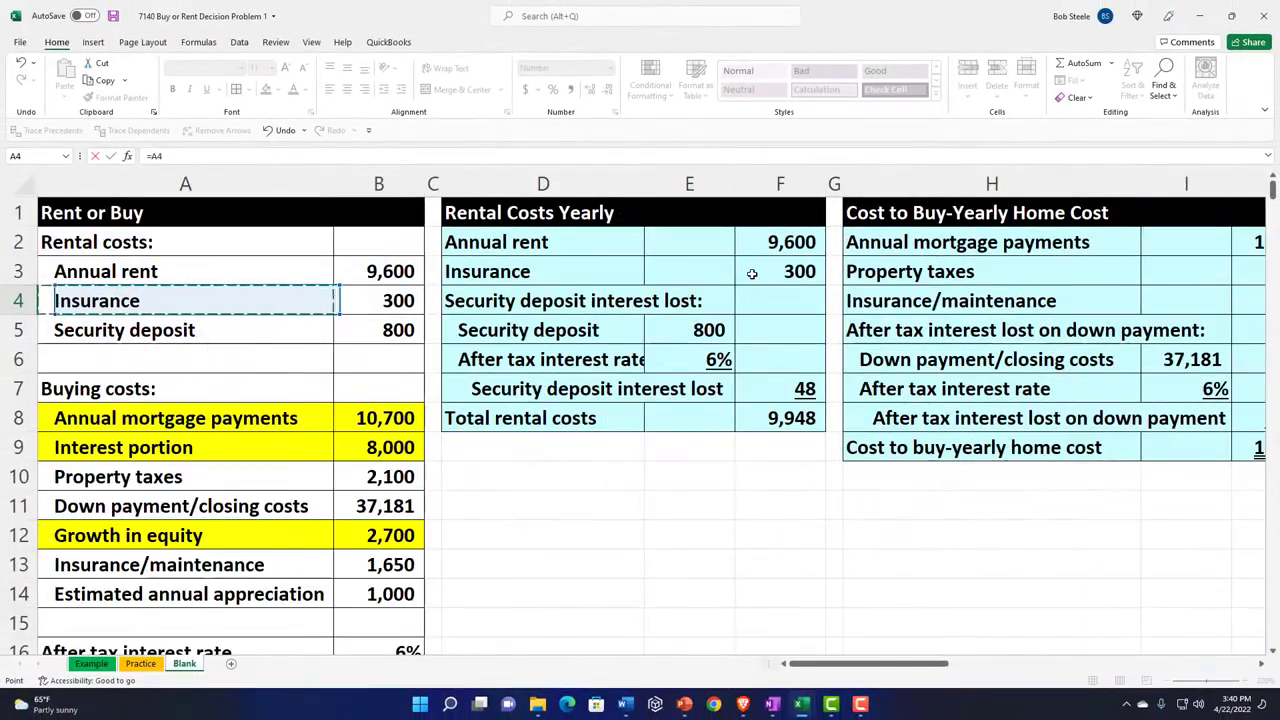
key(Down)
key(Down)
key(Down)
key(Down)
key(Down)
key(Down)
key(Down)
key(Down)
key(Down)
key(Down)
key(Down)
key(Down)
key(Down)
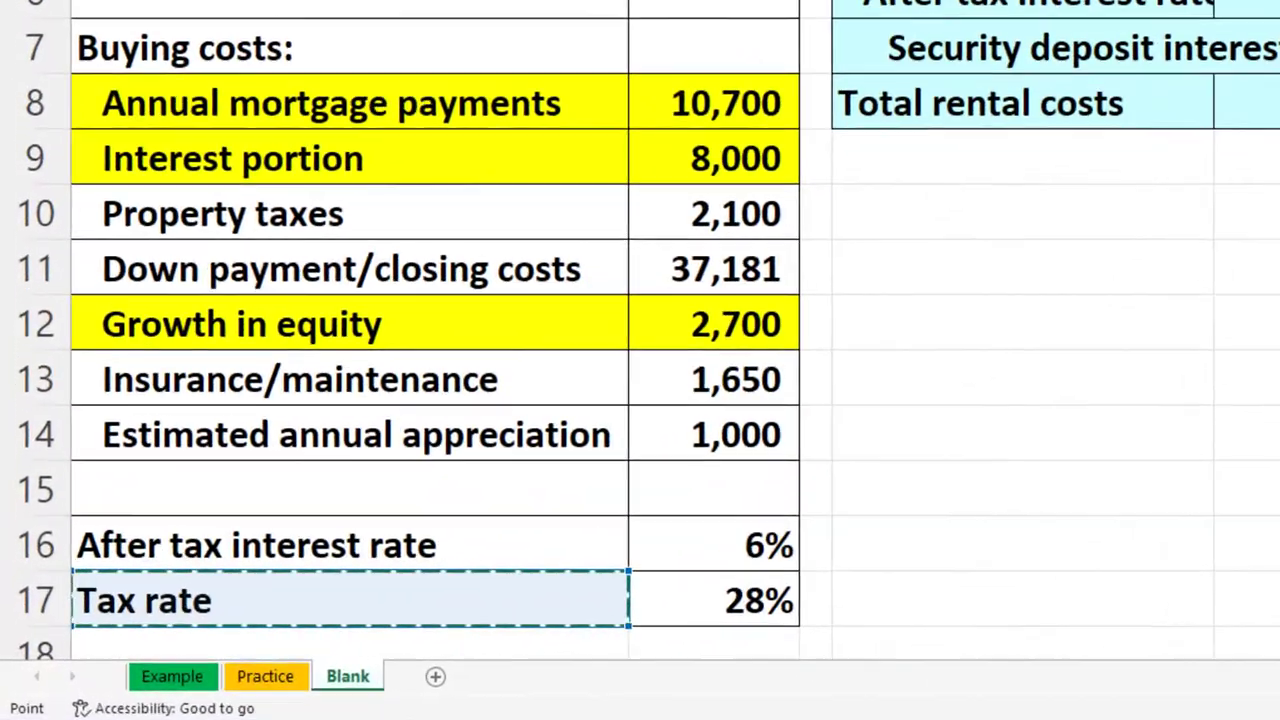
key(Right)
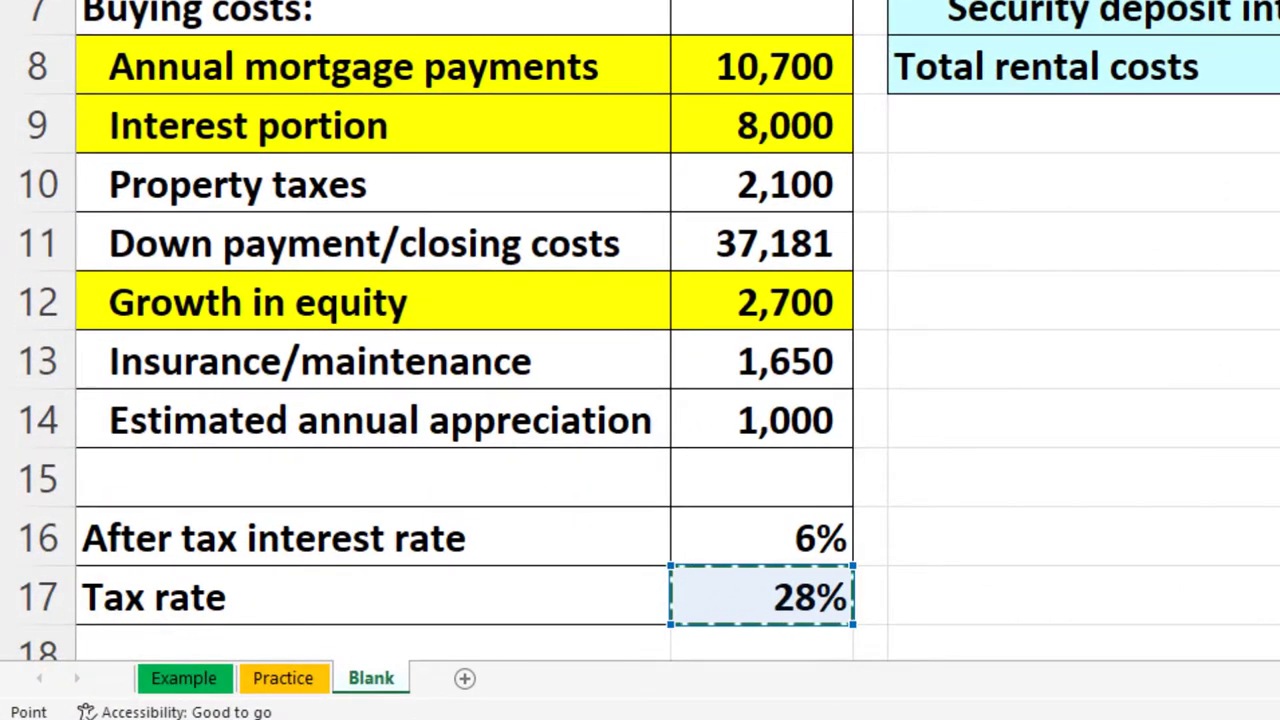
key(Up)
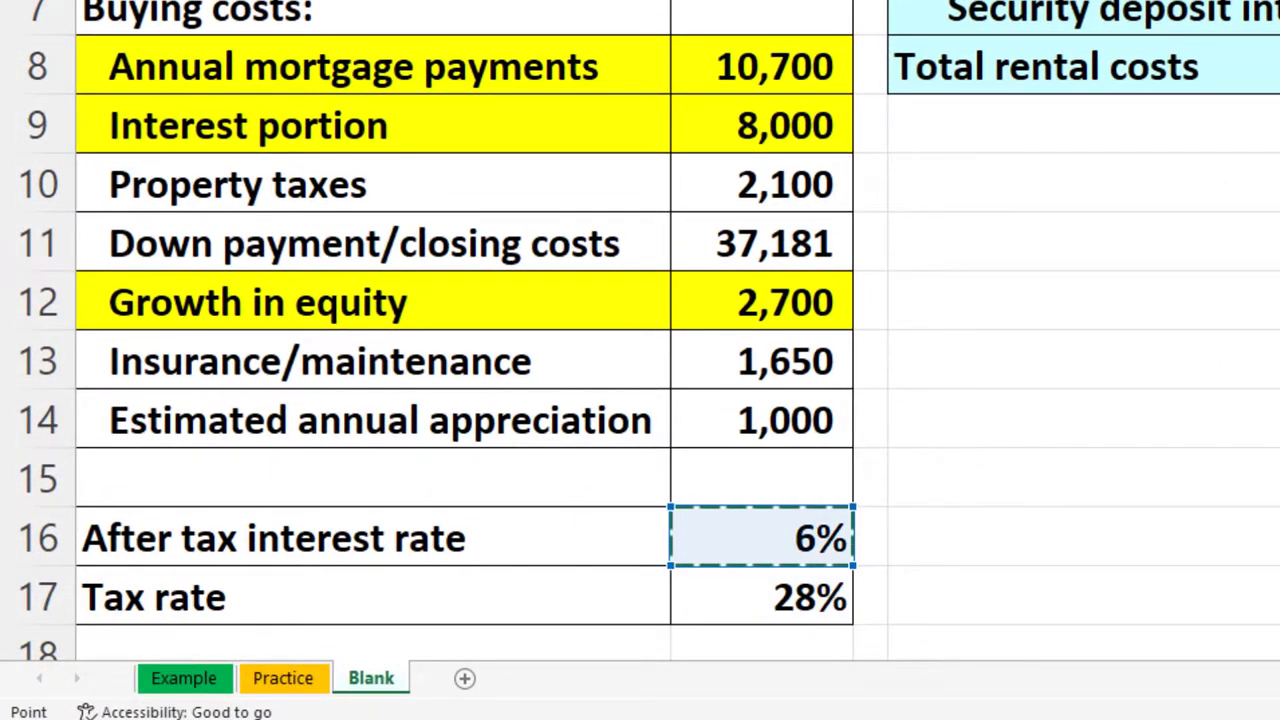
key(Return)
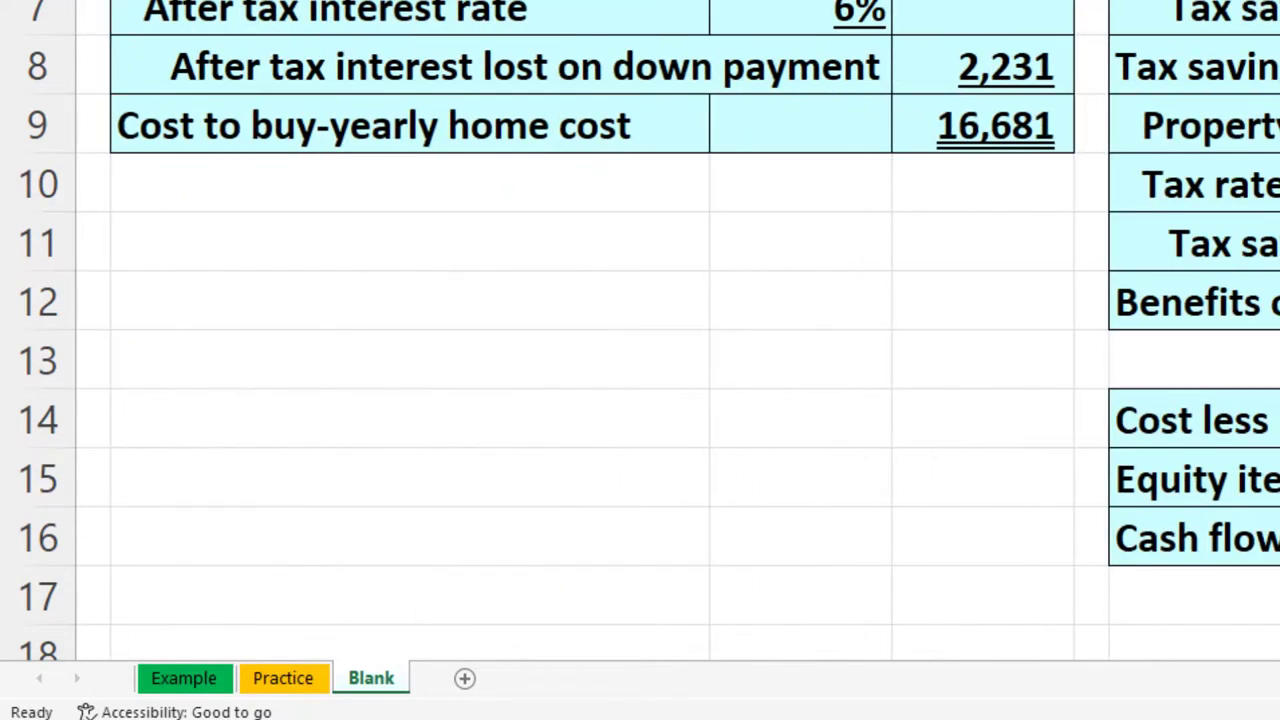
Format the loan rate in Q4 as a percentage.
scroll(640, 360, right, 3)
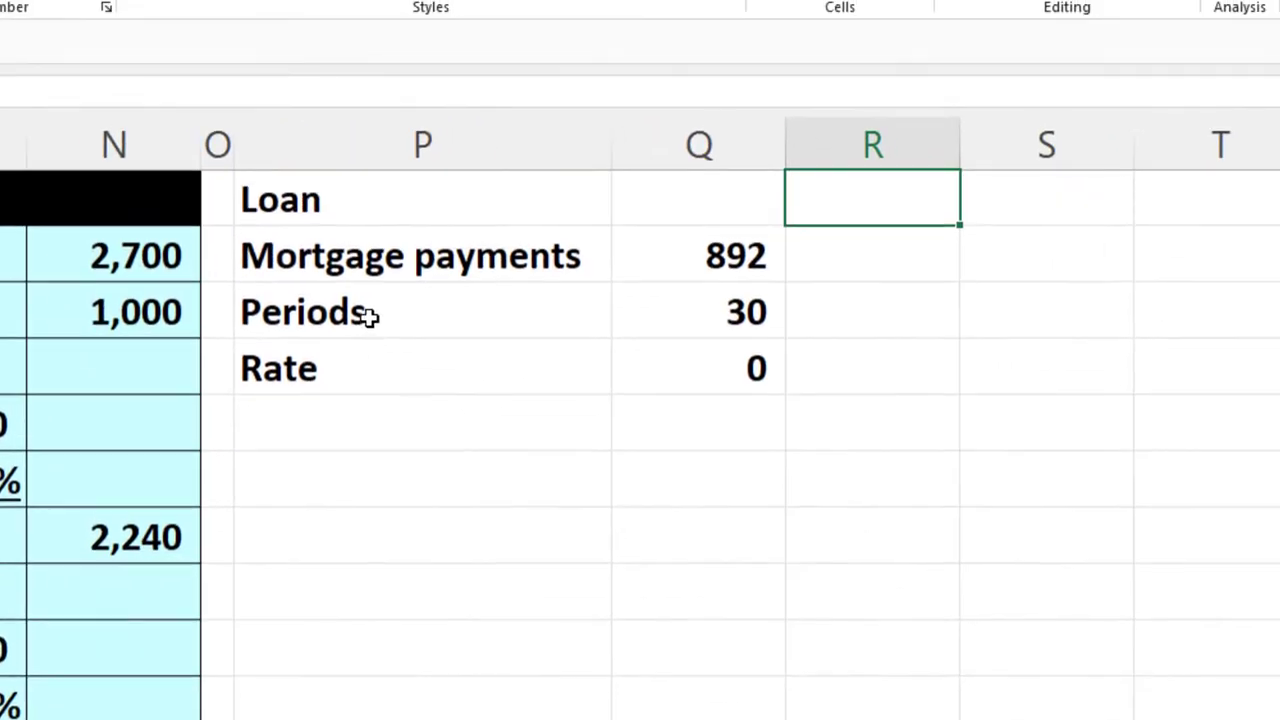
key(Down)
key(Down)
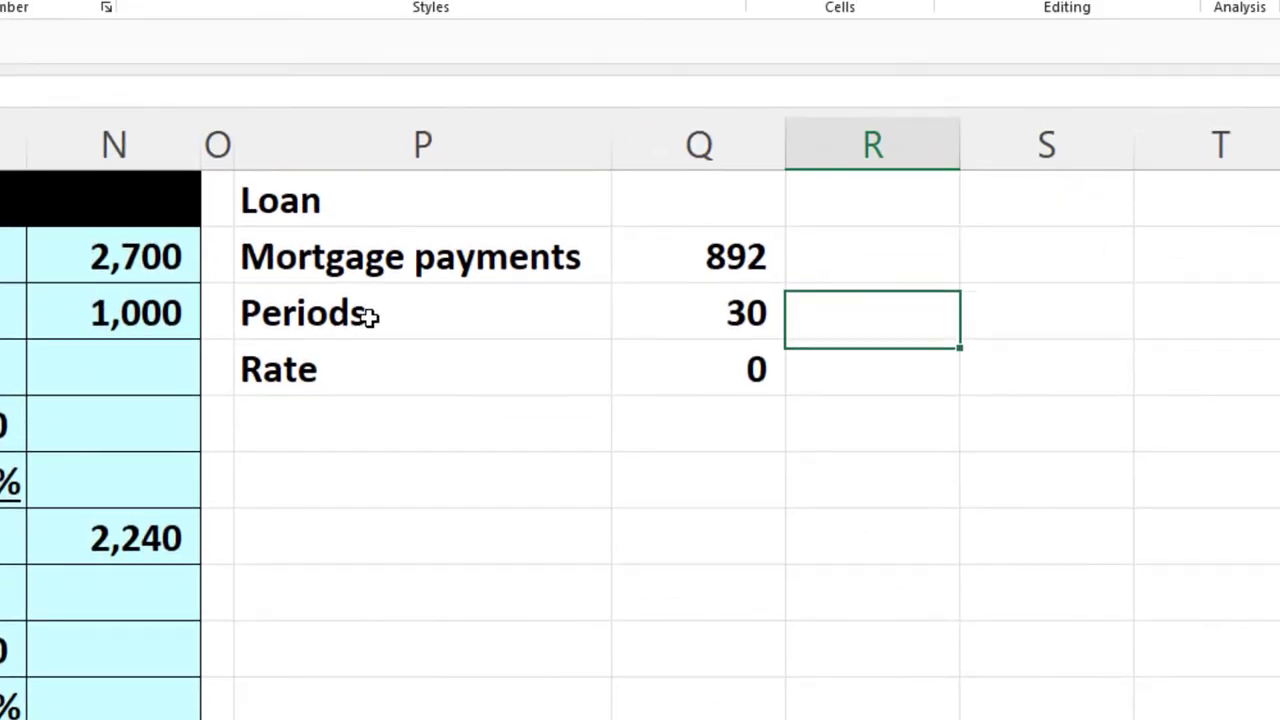
key(Down)
key(Left)
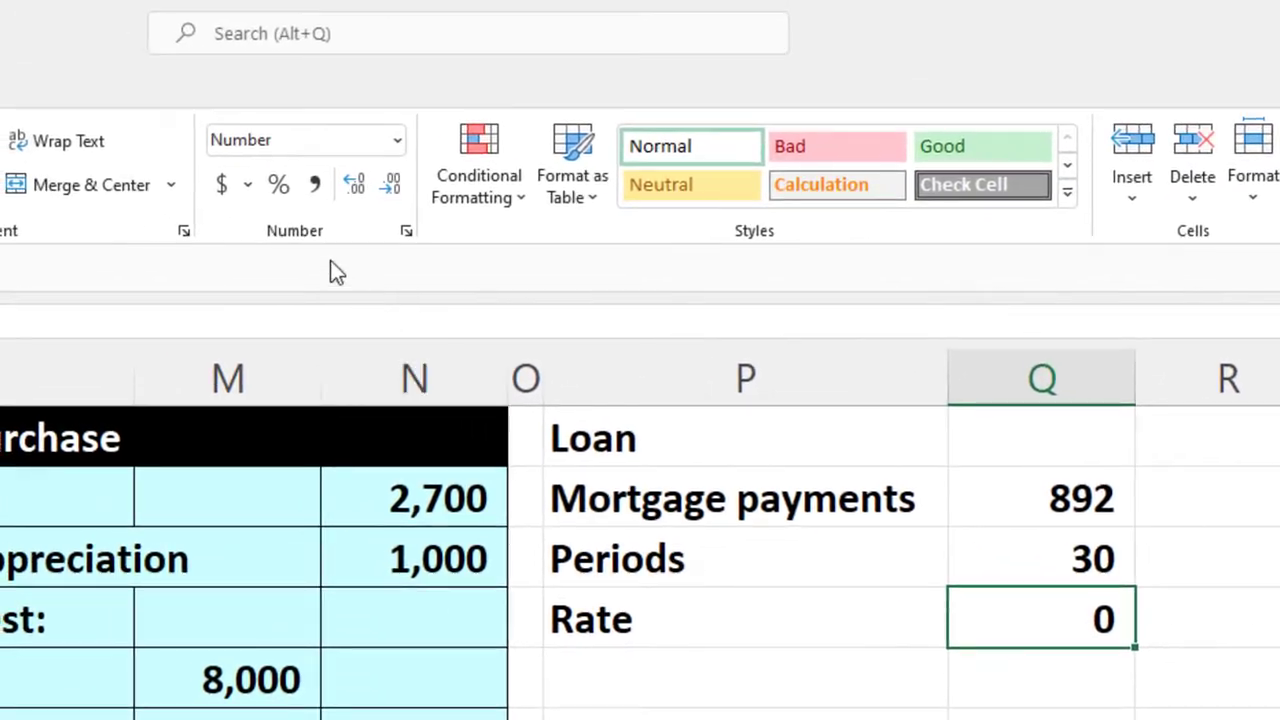
click(278, 186)
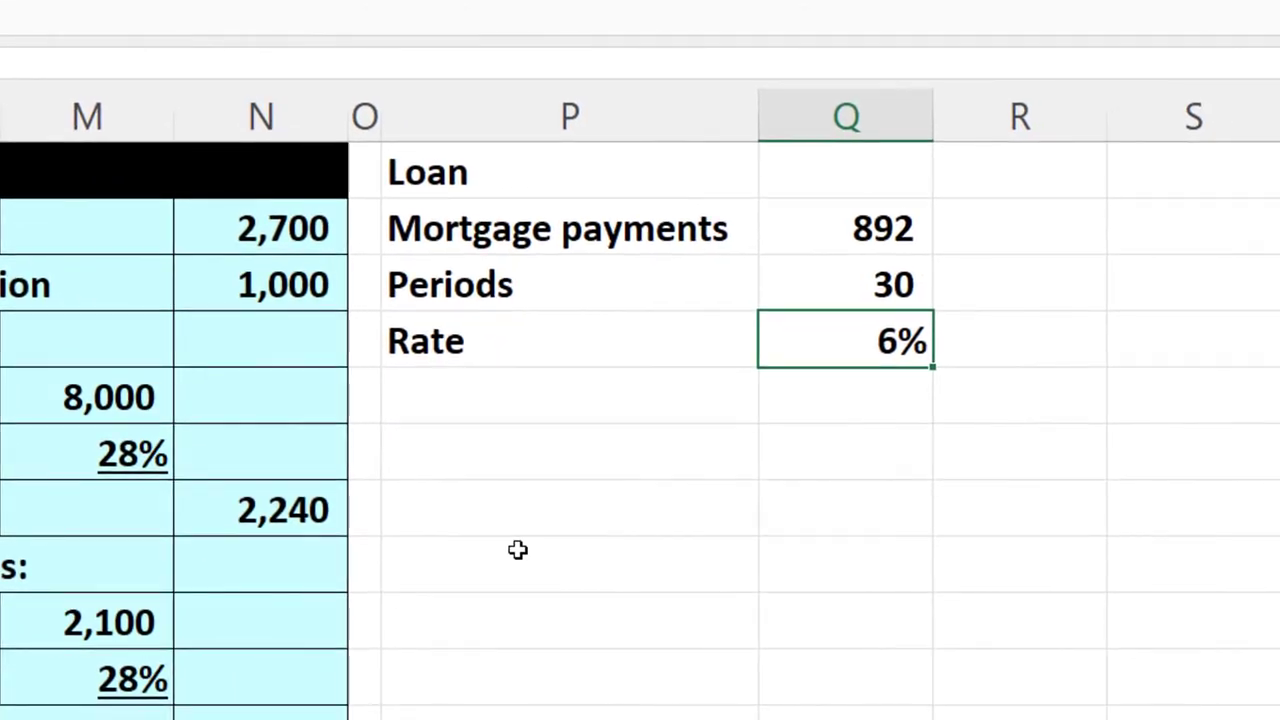
key(Up)
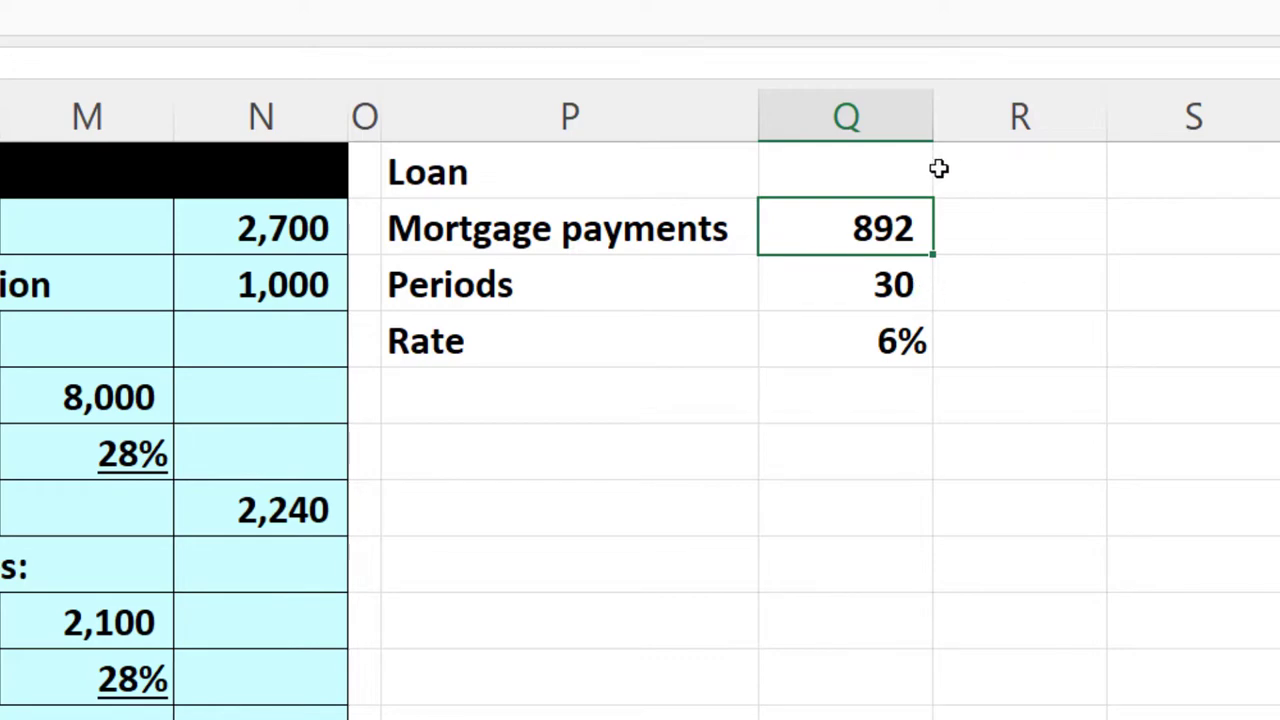
click(863, 449)
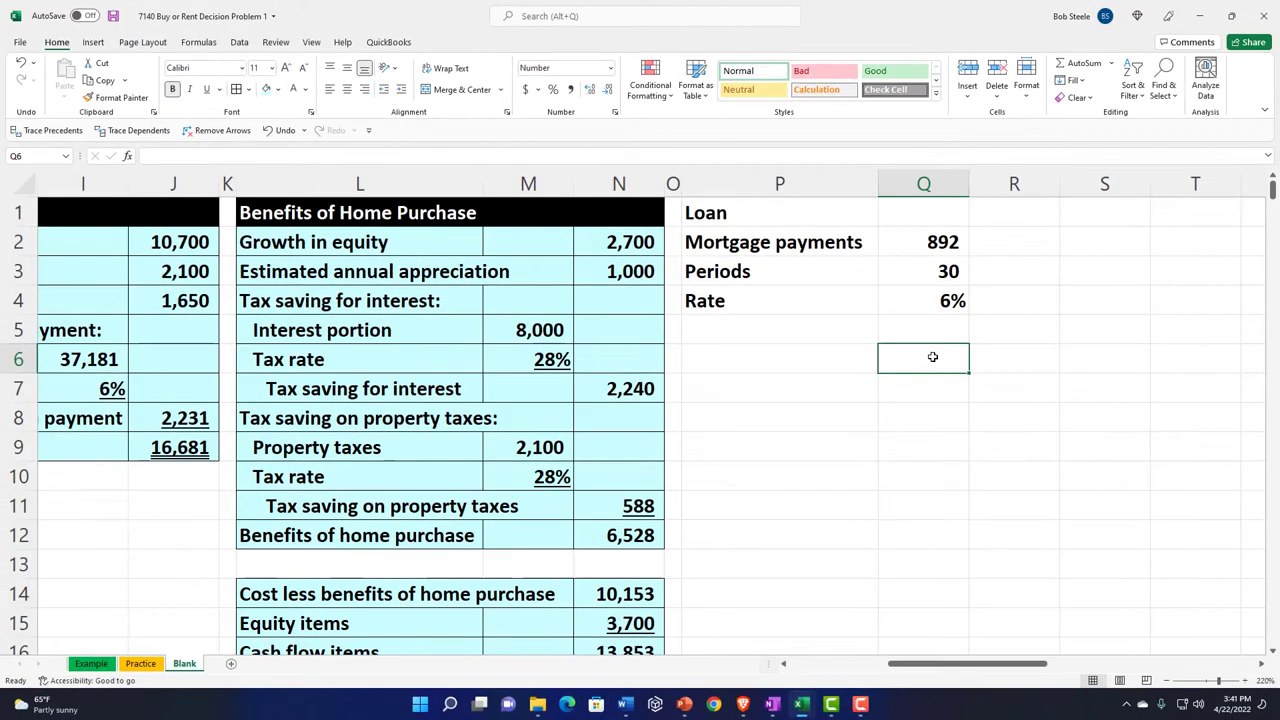
text(=pm)
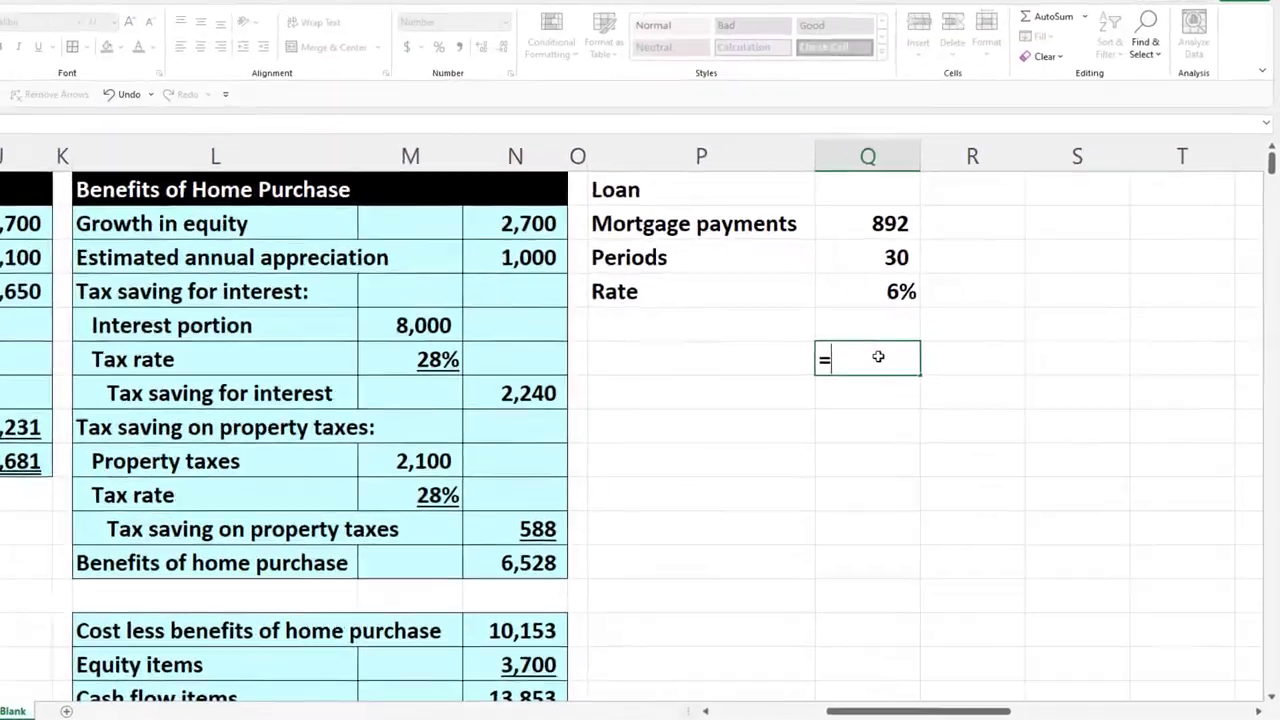
text(t)
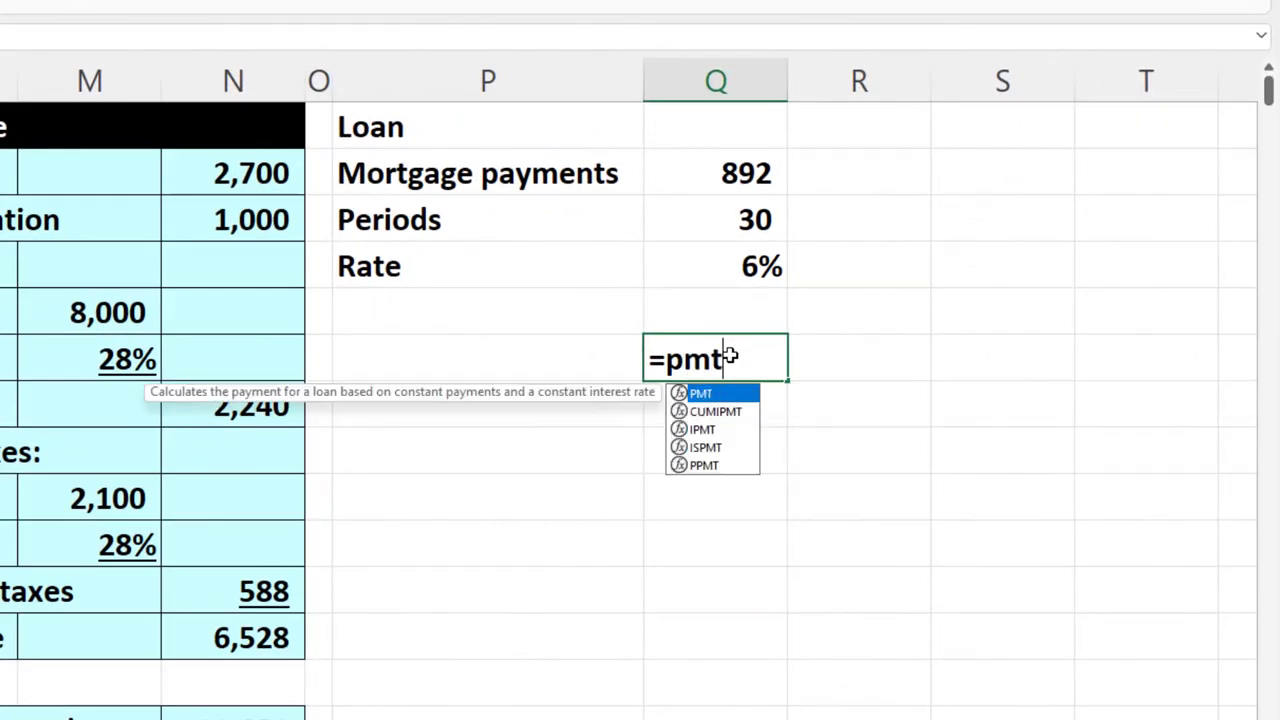
key(Tab)
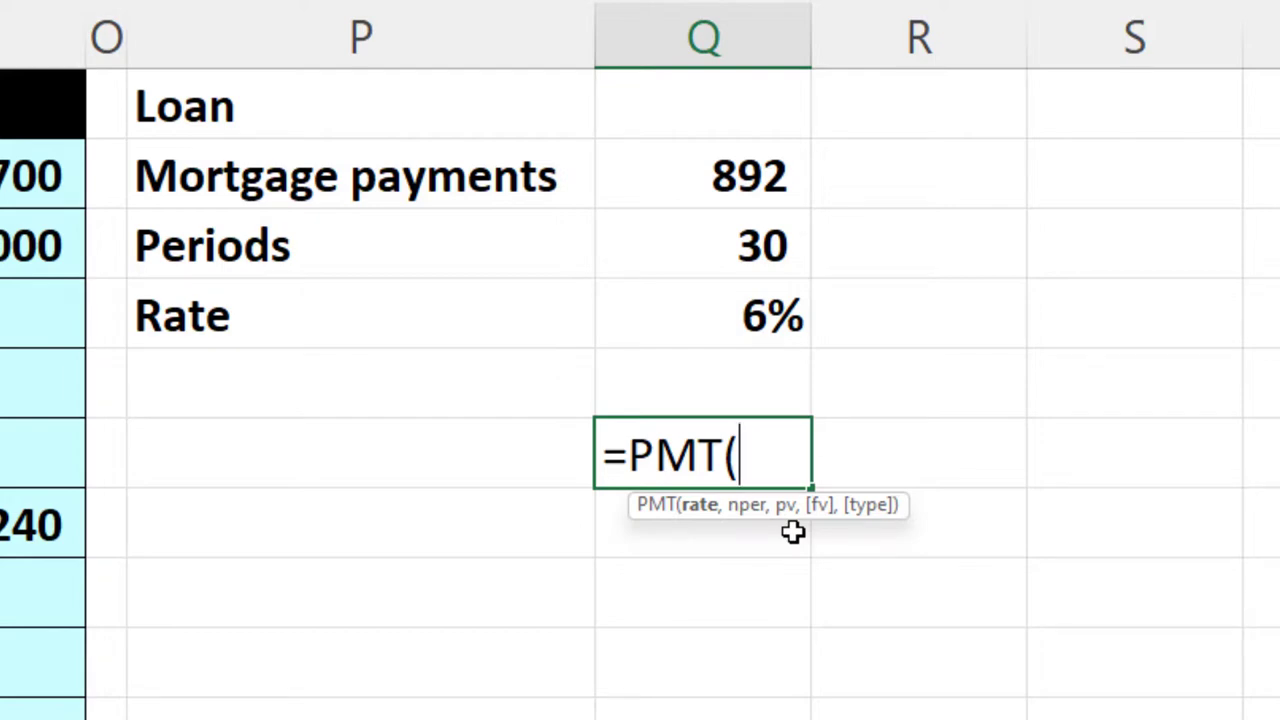
key(BackSpace)
key(BackSpace)
key(BackSpace)
key(BackSpace)
key(BackSpace)
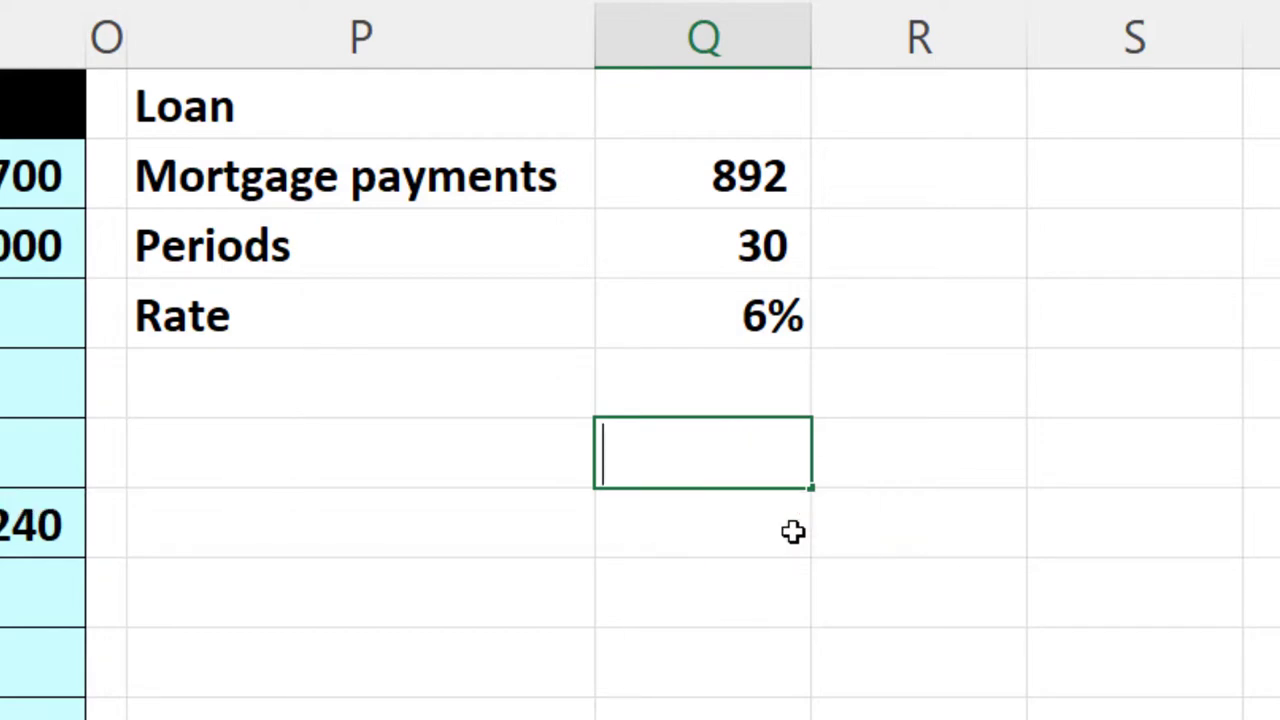
key(Return)
Calculate the loan in Q1 with the formula =-PV(Q4/12,Q3*12,Q2).
key(Up)
key(Up)
key(Up)
key(Up)
key(Up)
key(Up)
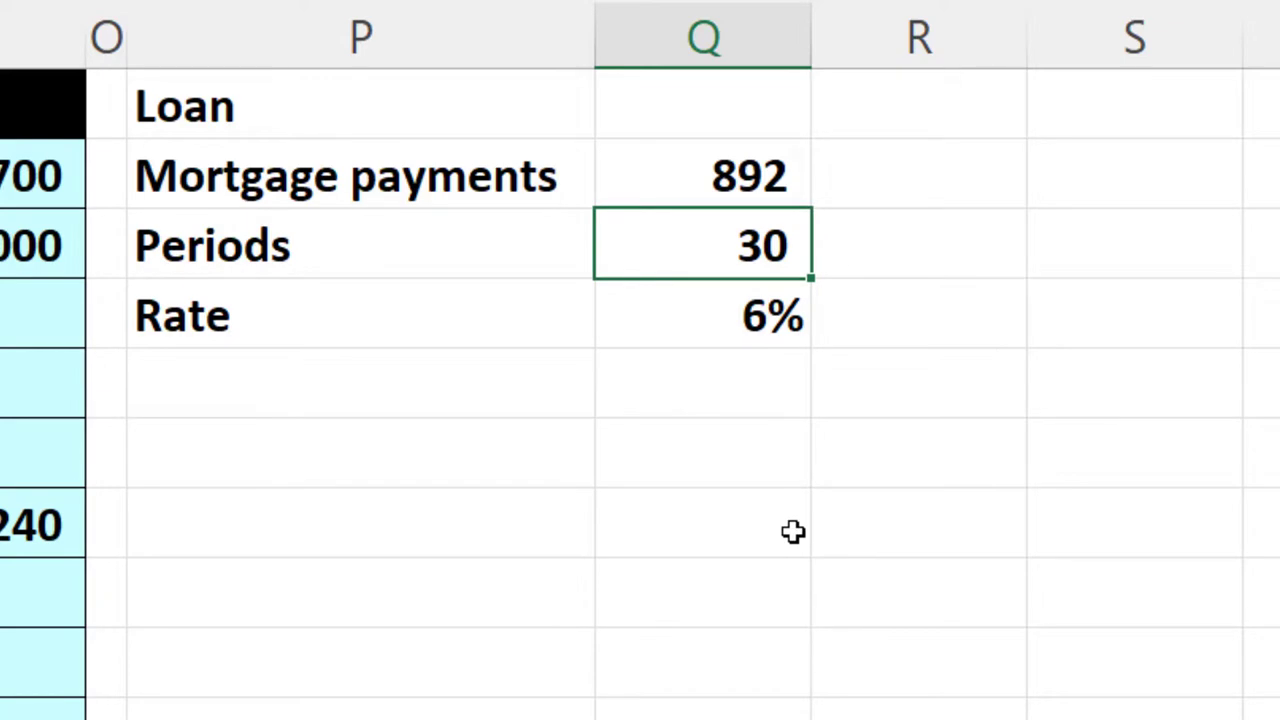
text(=)
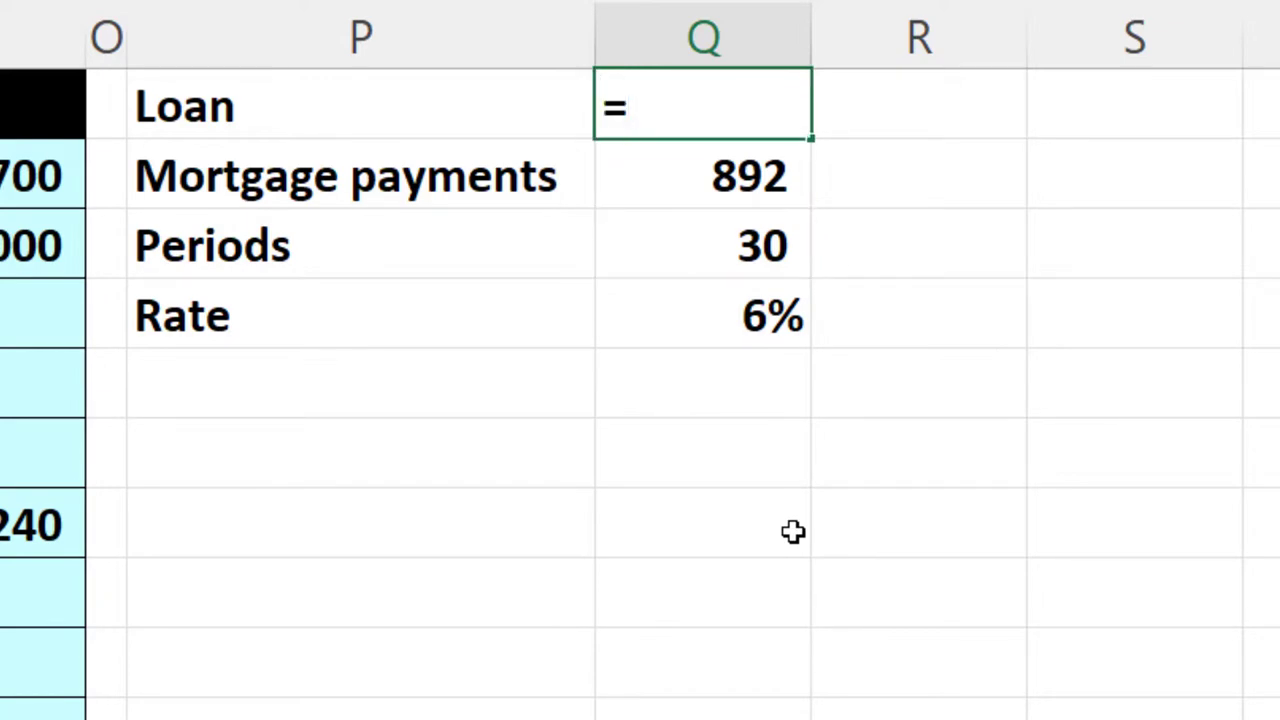
text(-pv()
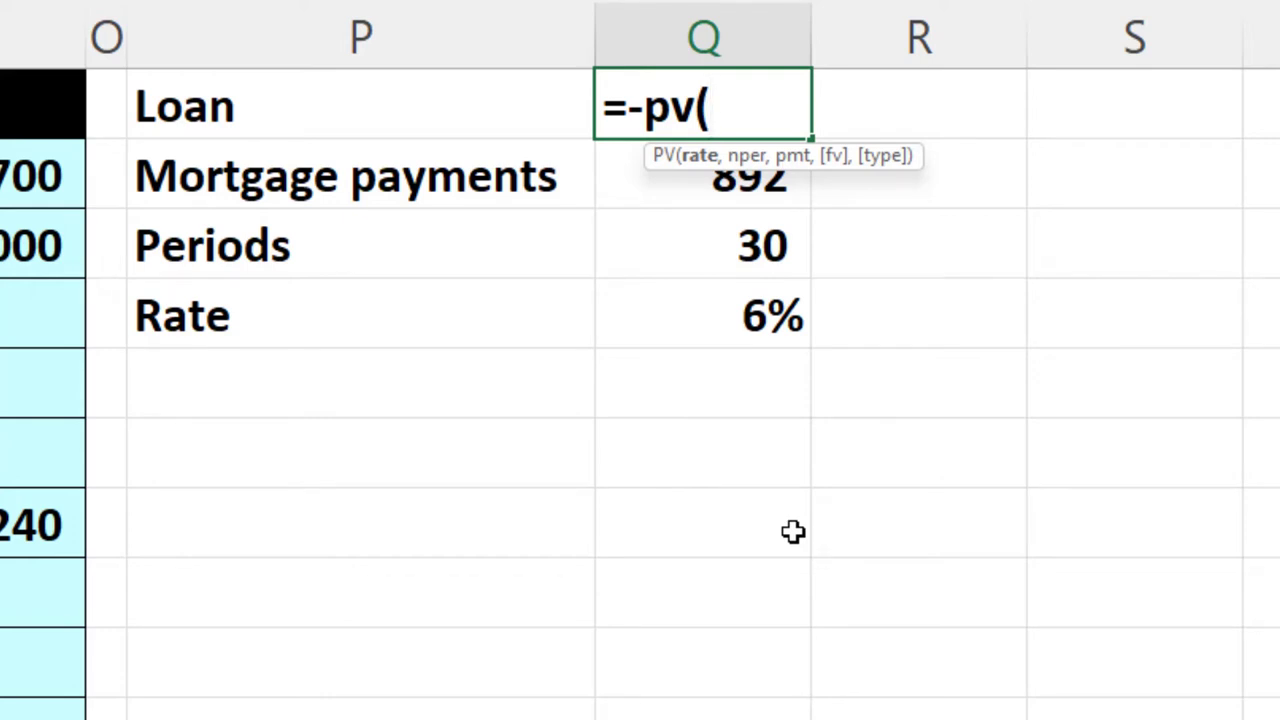
key(Down)
key(Down)
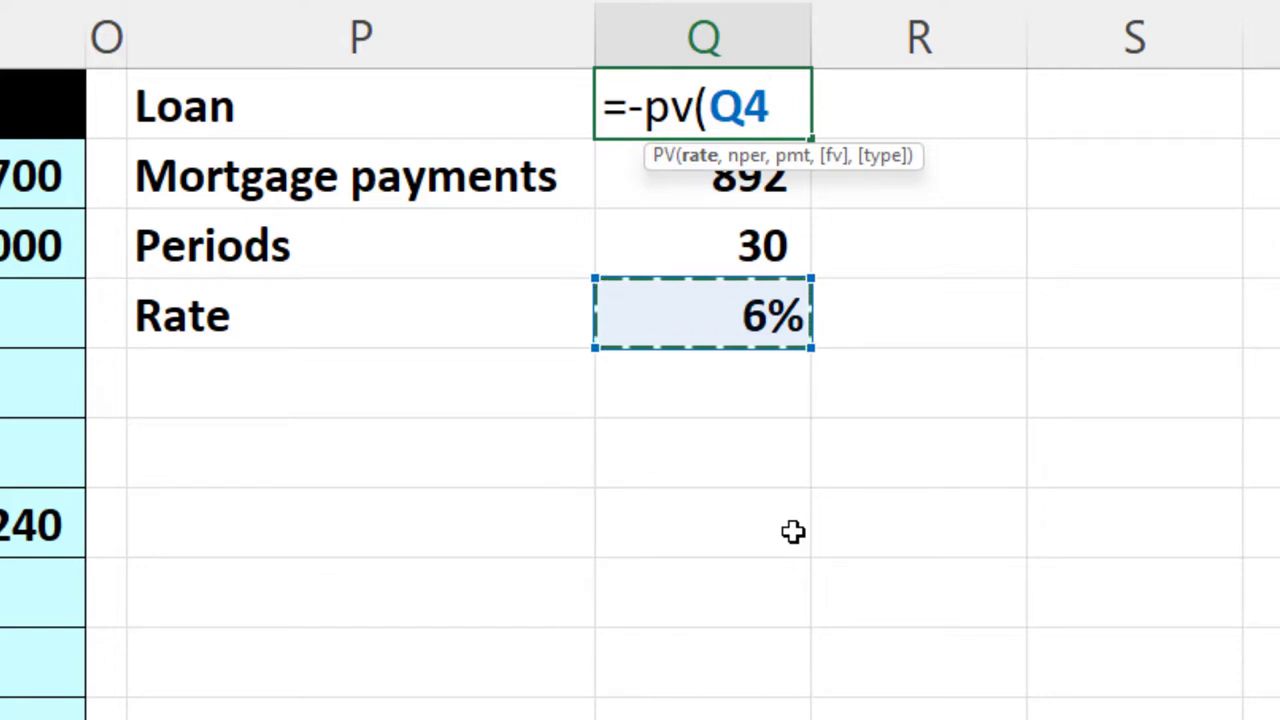
text(/12)
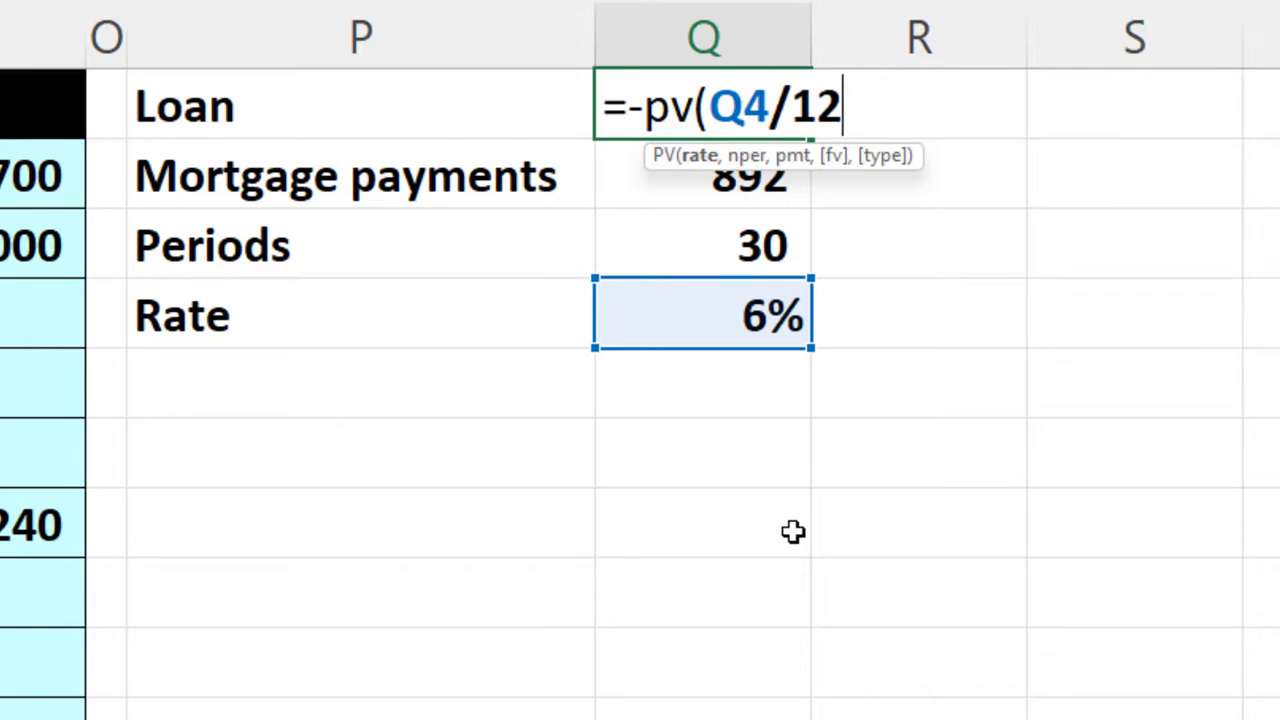
text(,)
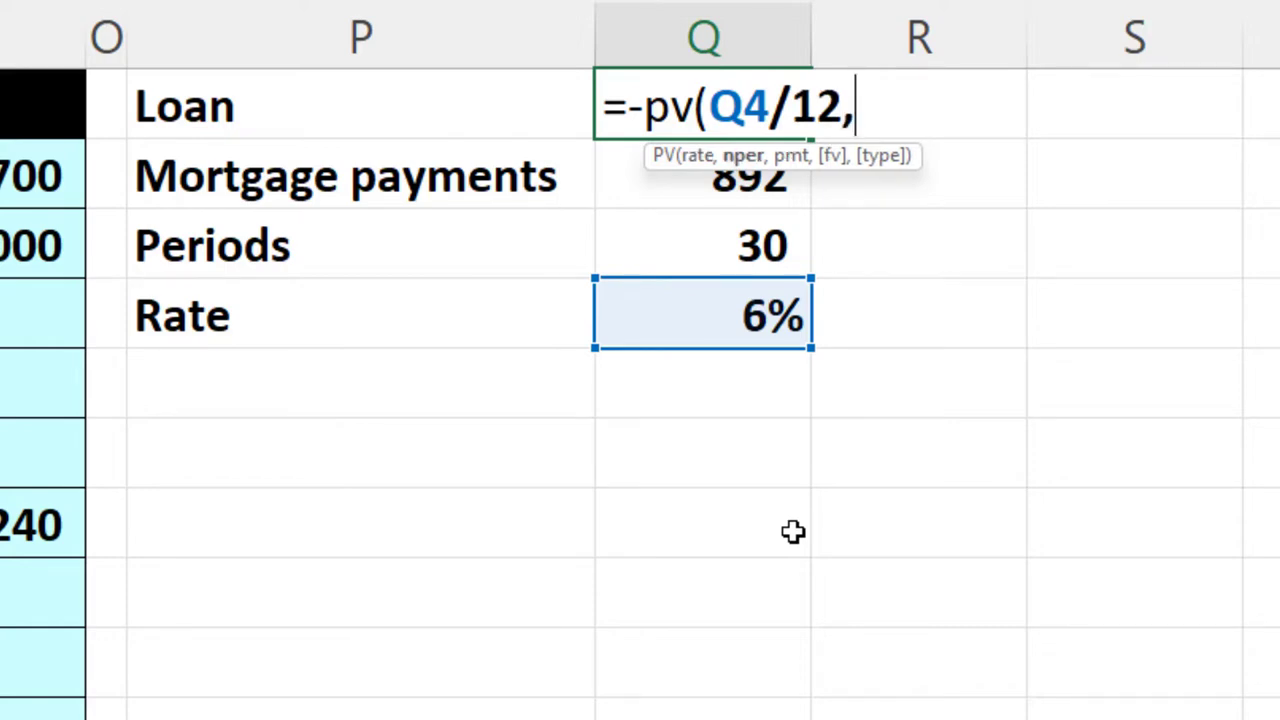
key(Down)
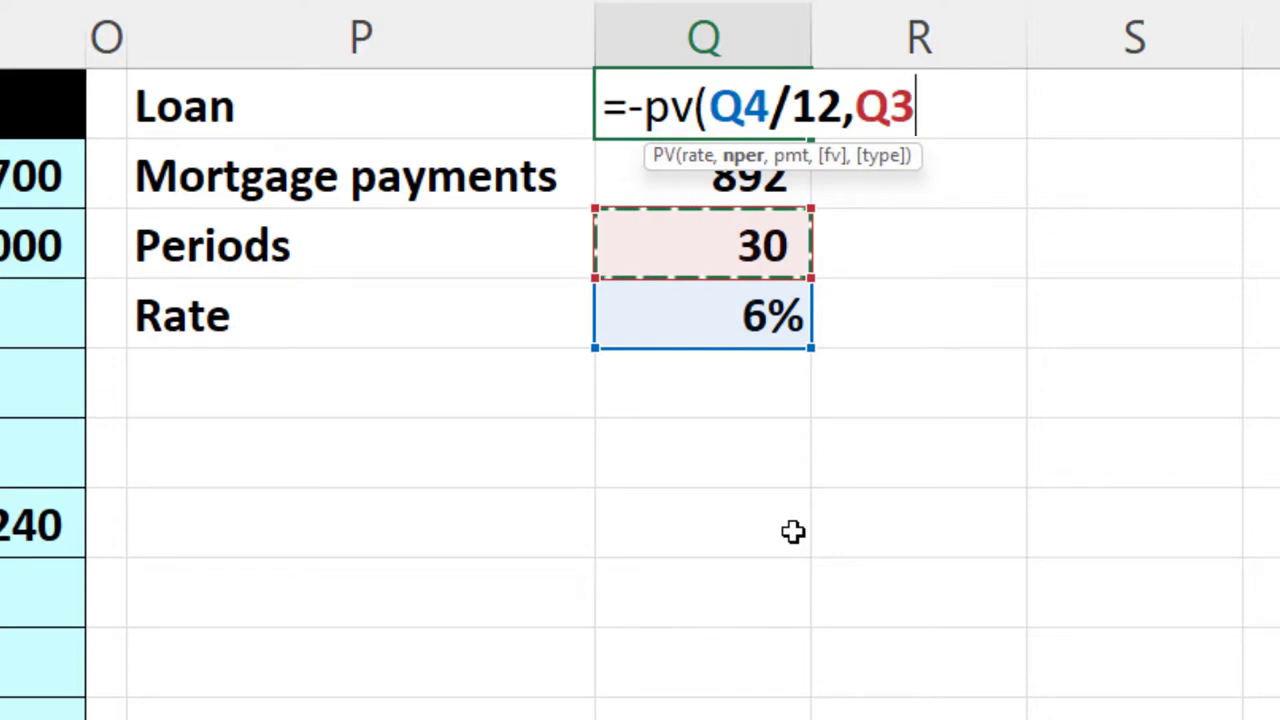
text(*12)
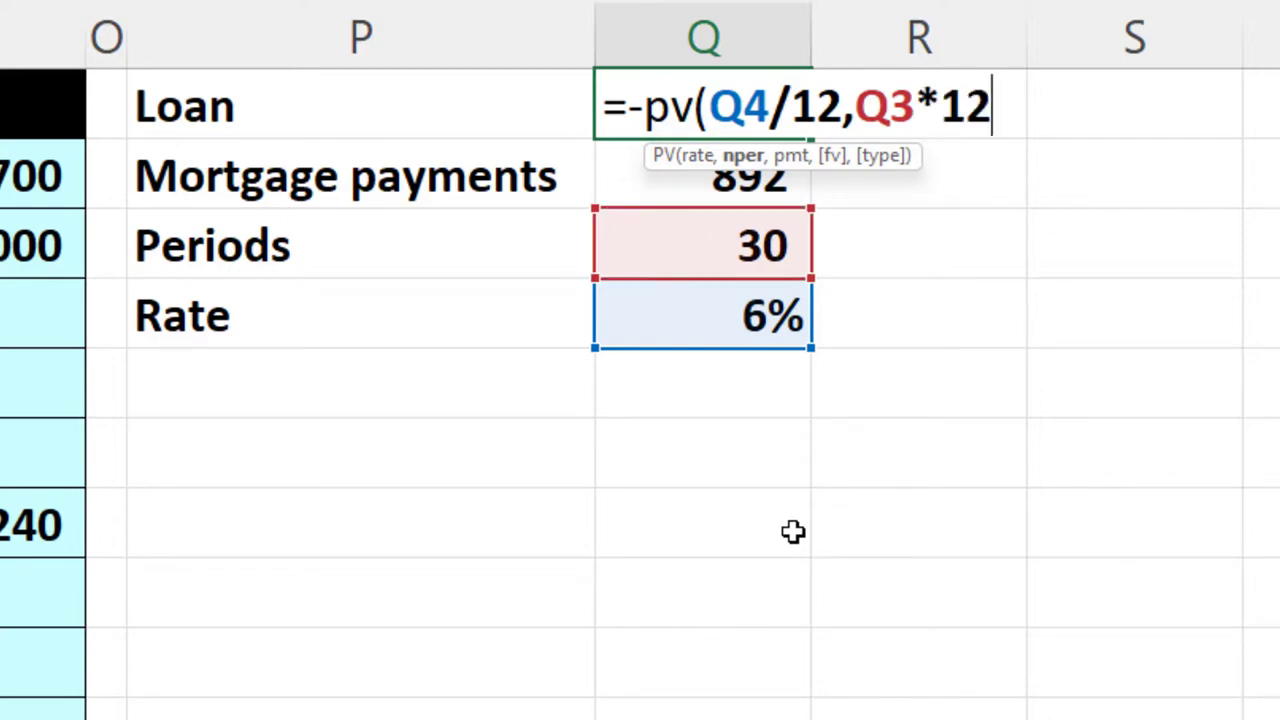
text(,)
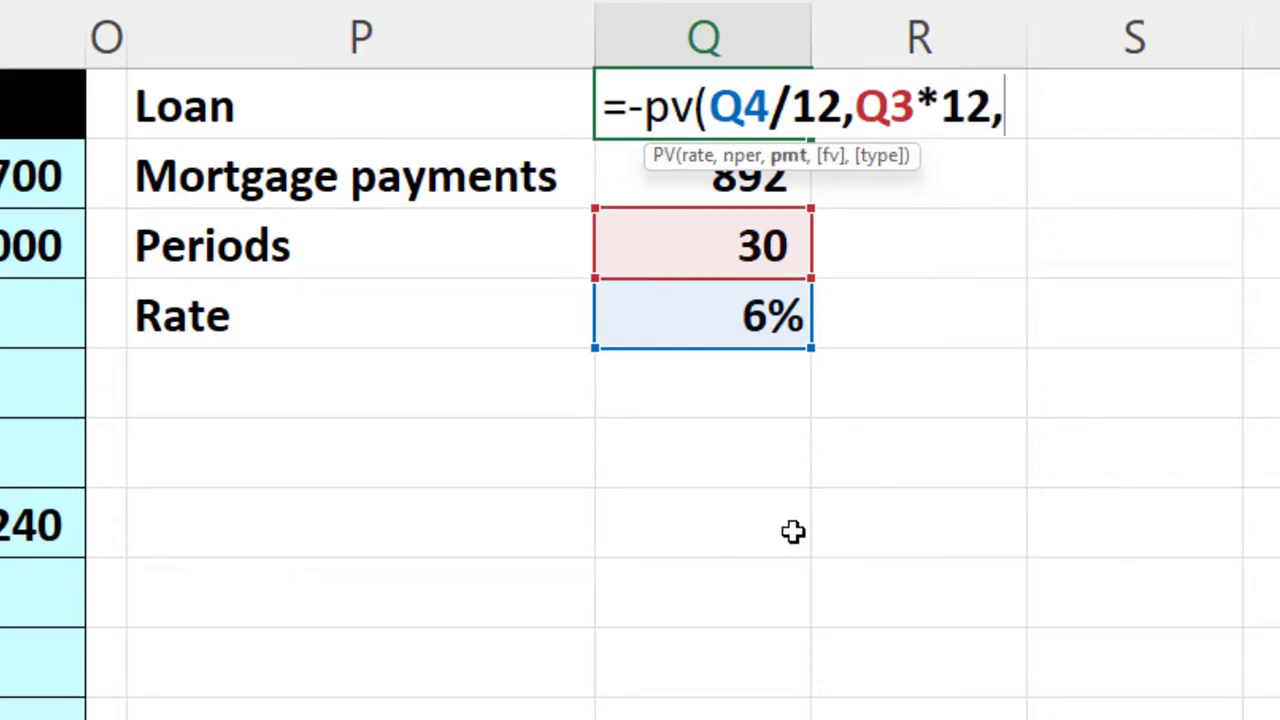
key(Down)
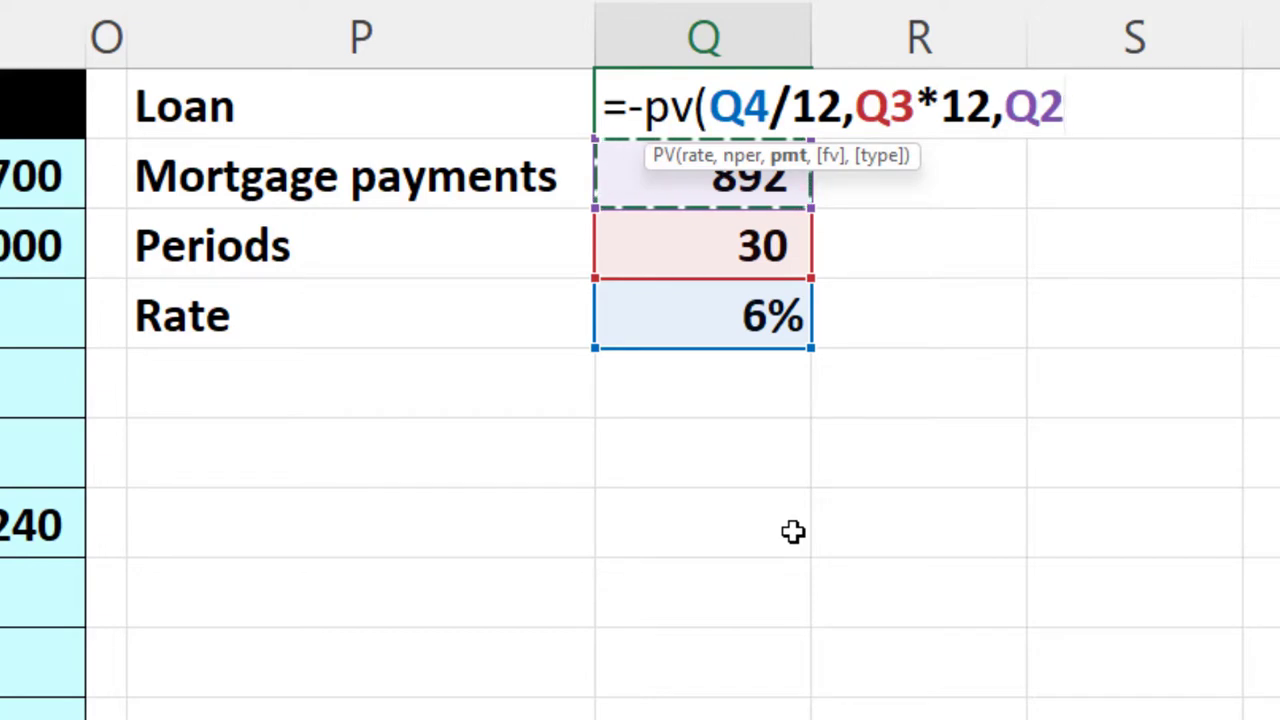
key(Return)
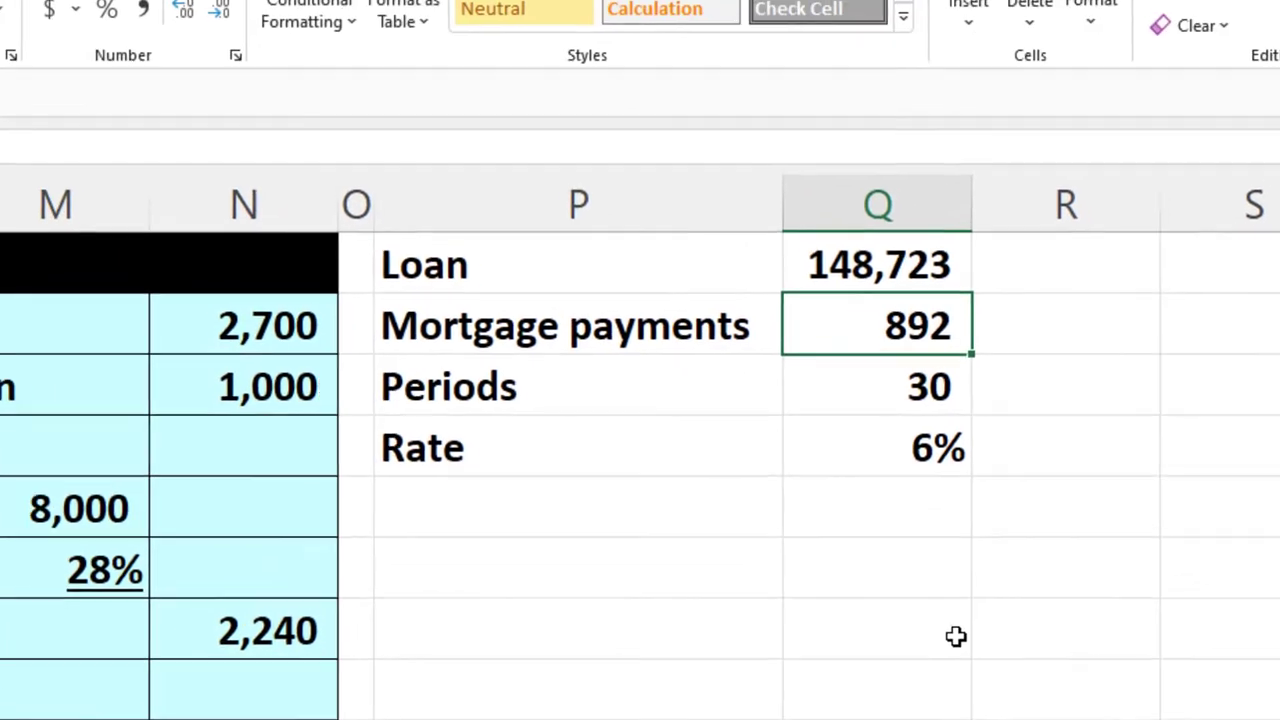
Check the monthly payment in Q6 with -PMT(Q4/12,Q3*12,Q1), and clear the cell again.
key(Return)
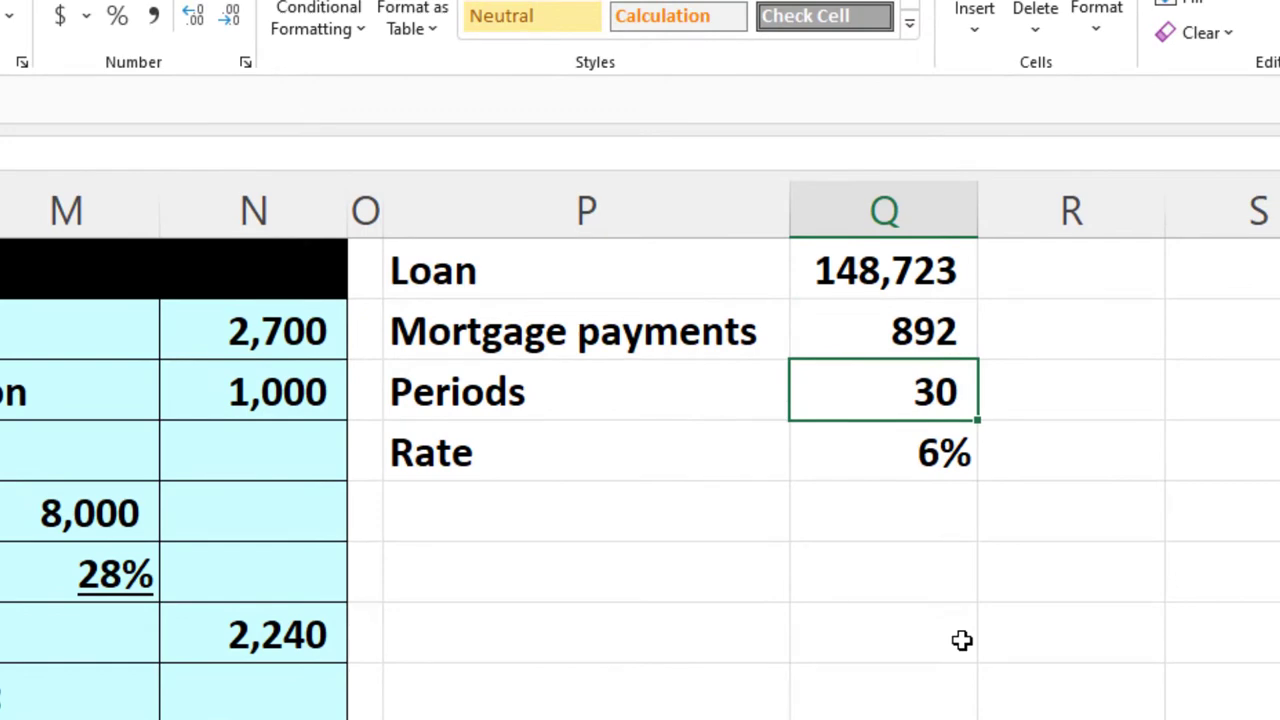
key(Down)
key(Down)
key(Left)
key(Down)
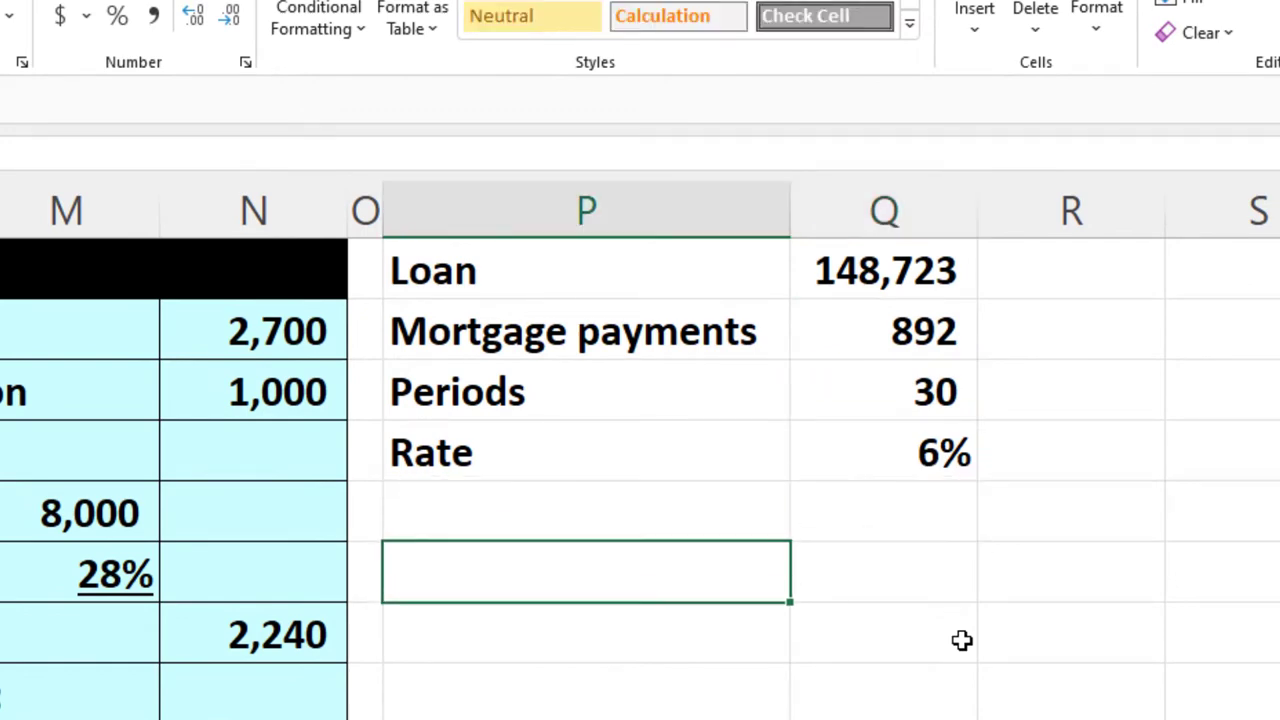
key(Right)
text(-pmt)
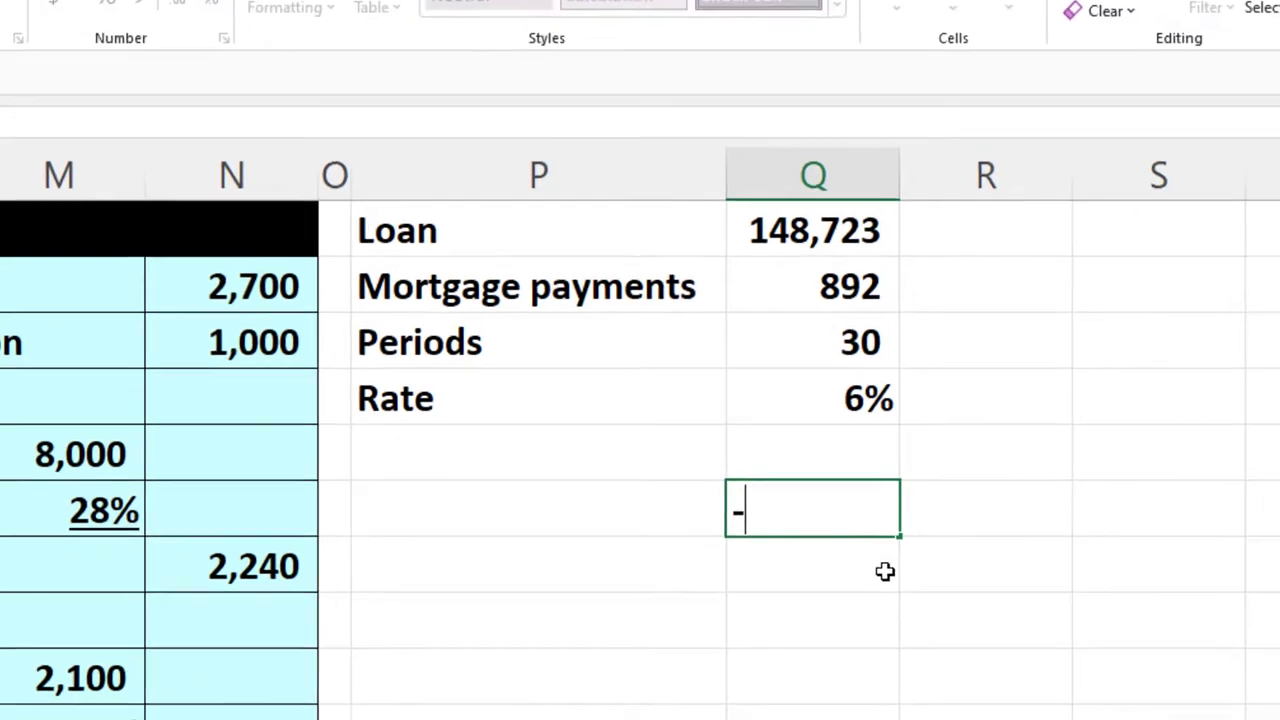
text(()
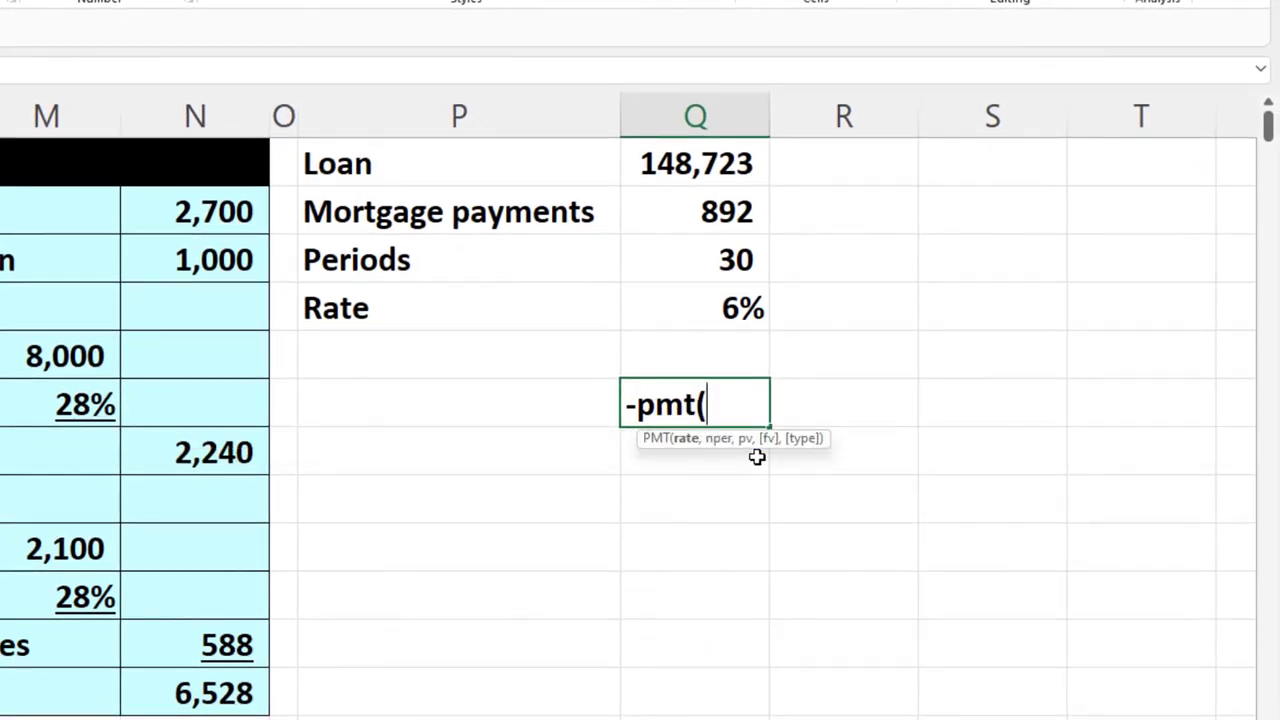
key(Up)
key(Up)
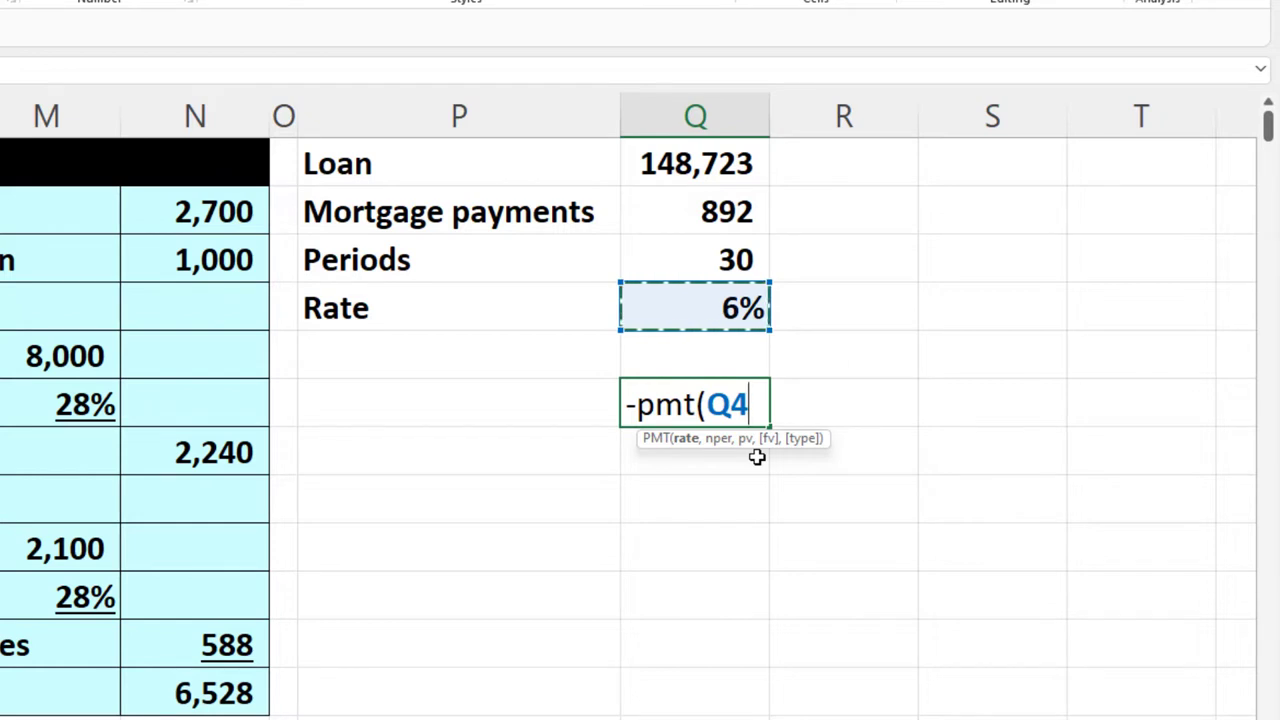
text(/12,)
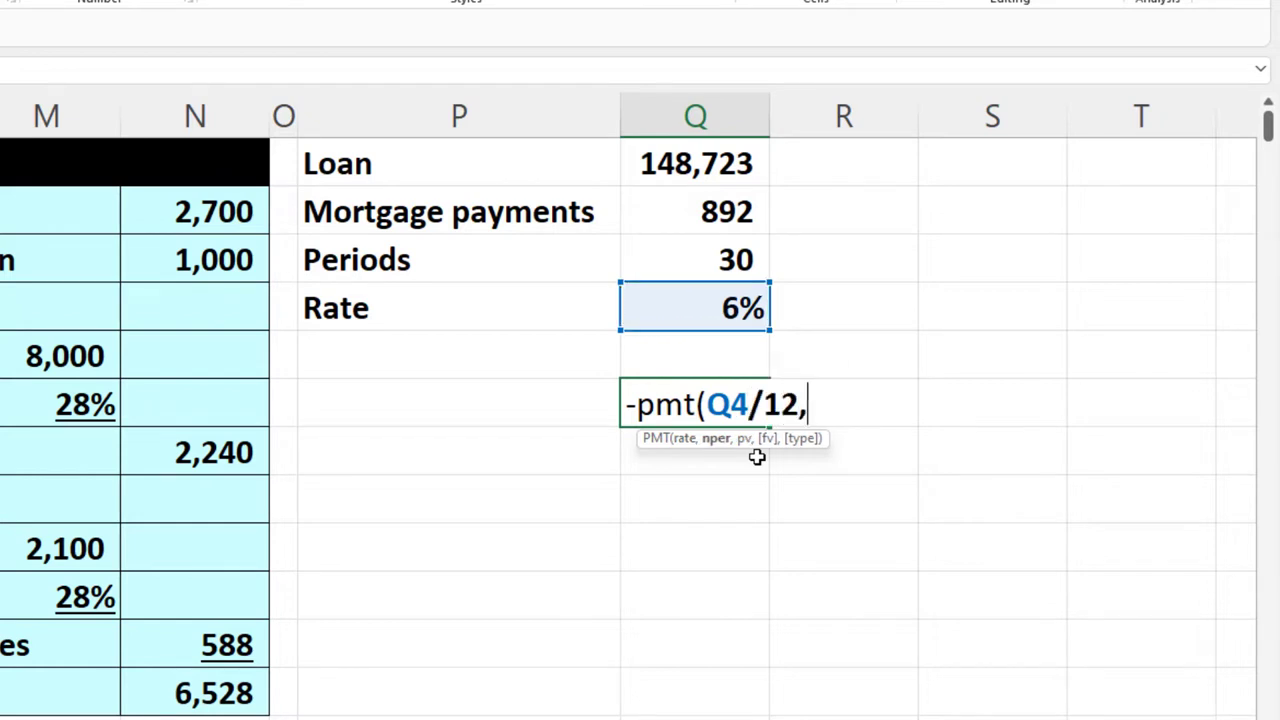
key(Up)
key(Up)
key(Up)
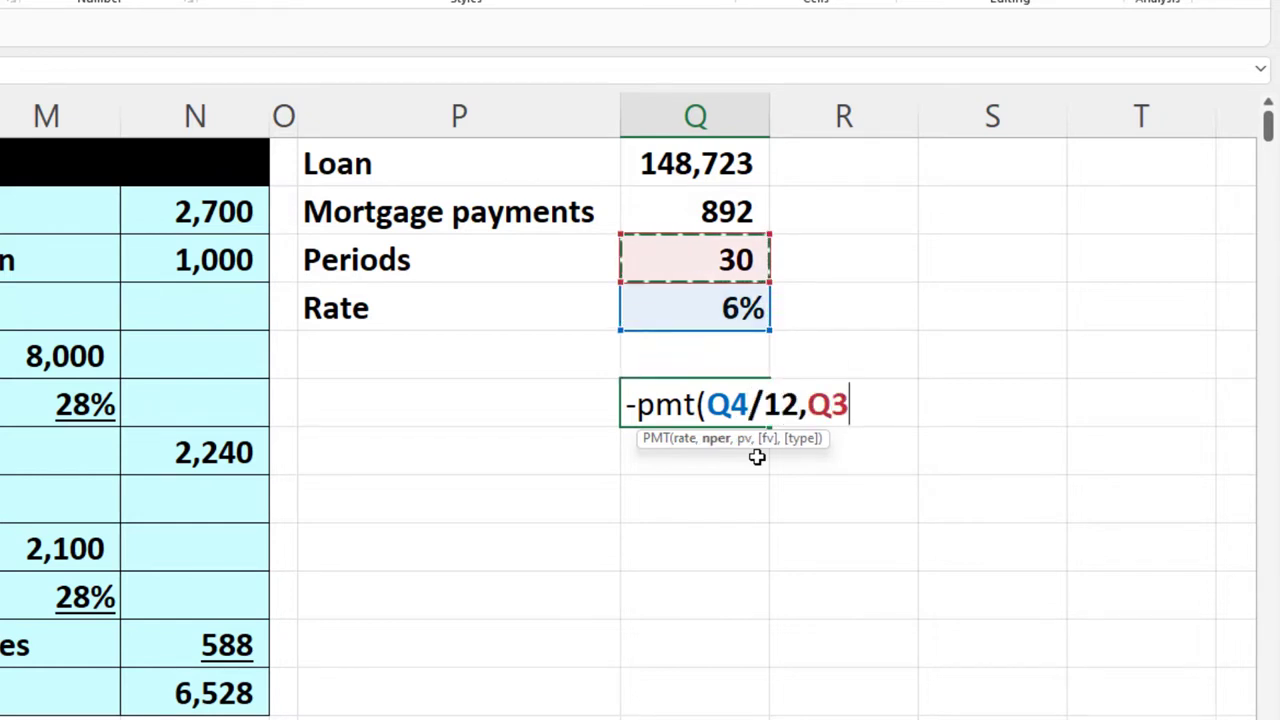
text(*12)
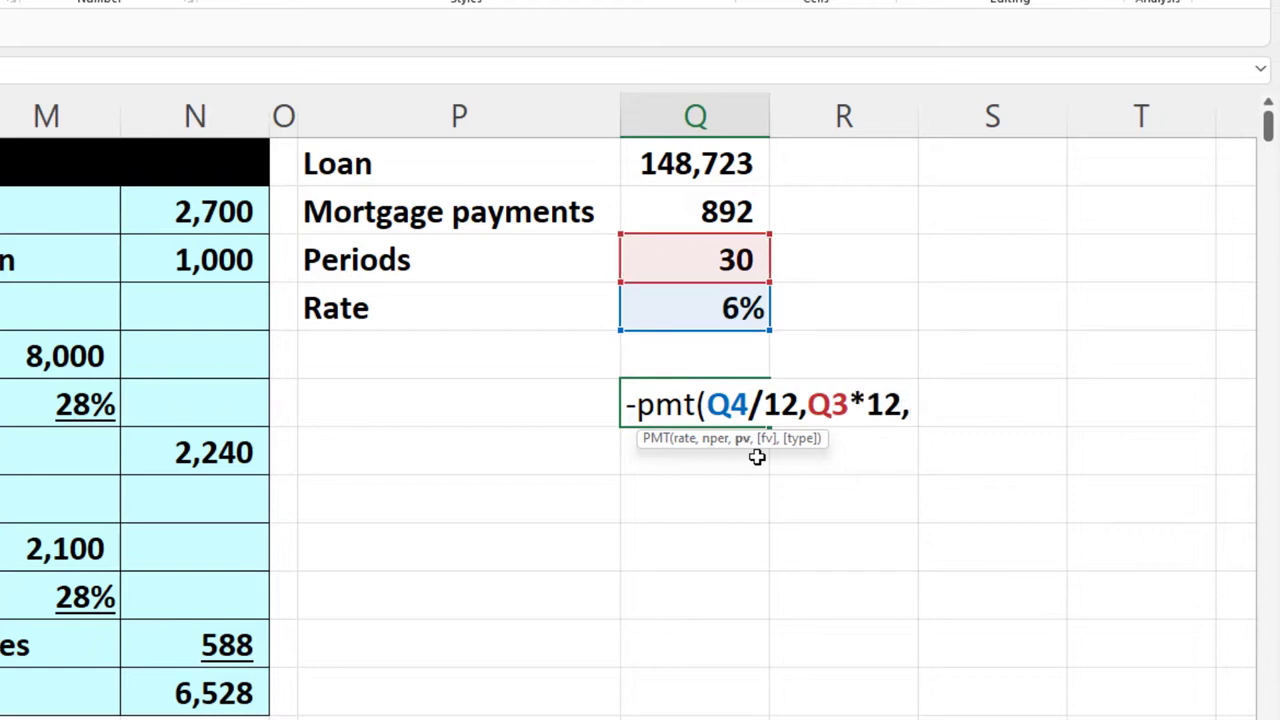
text(,)
key(Up)
key(Up)
key(Up)
key(Up)
key(Up)
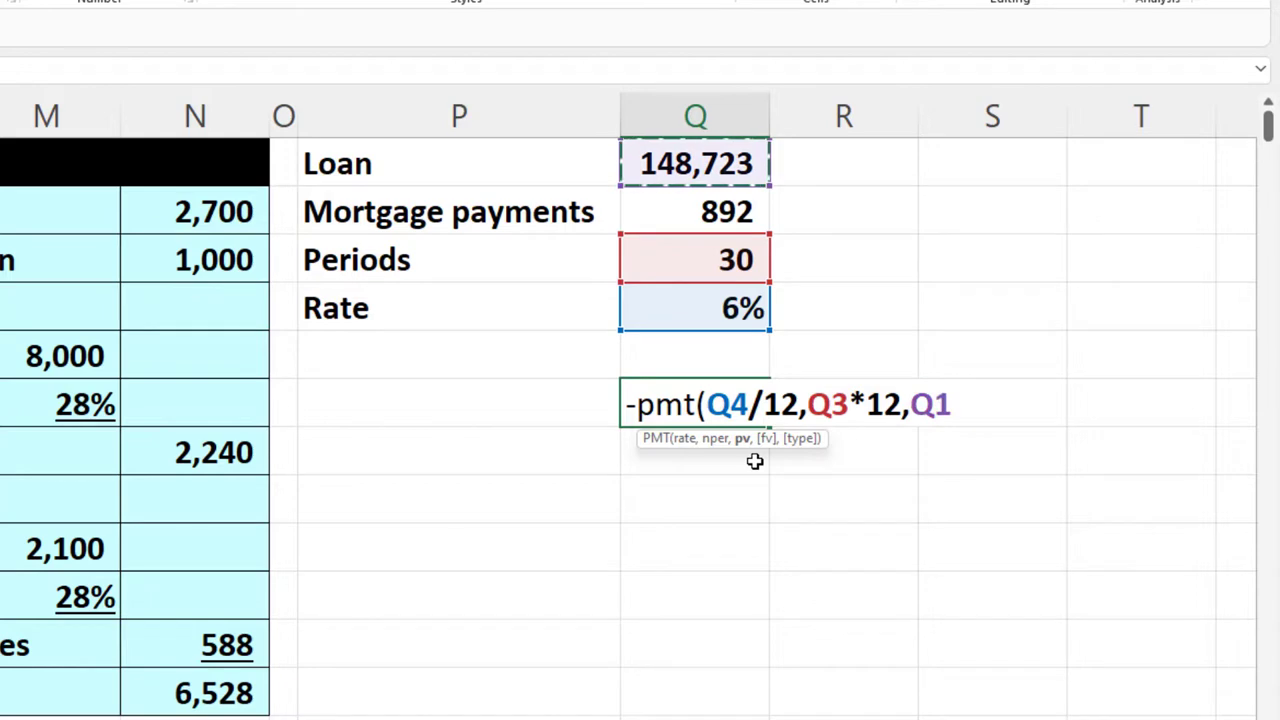
key(Return)
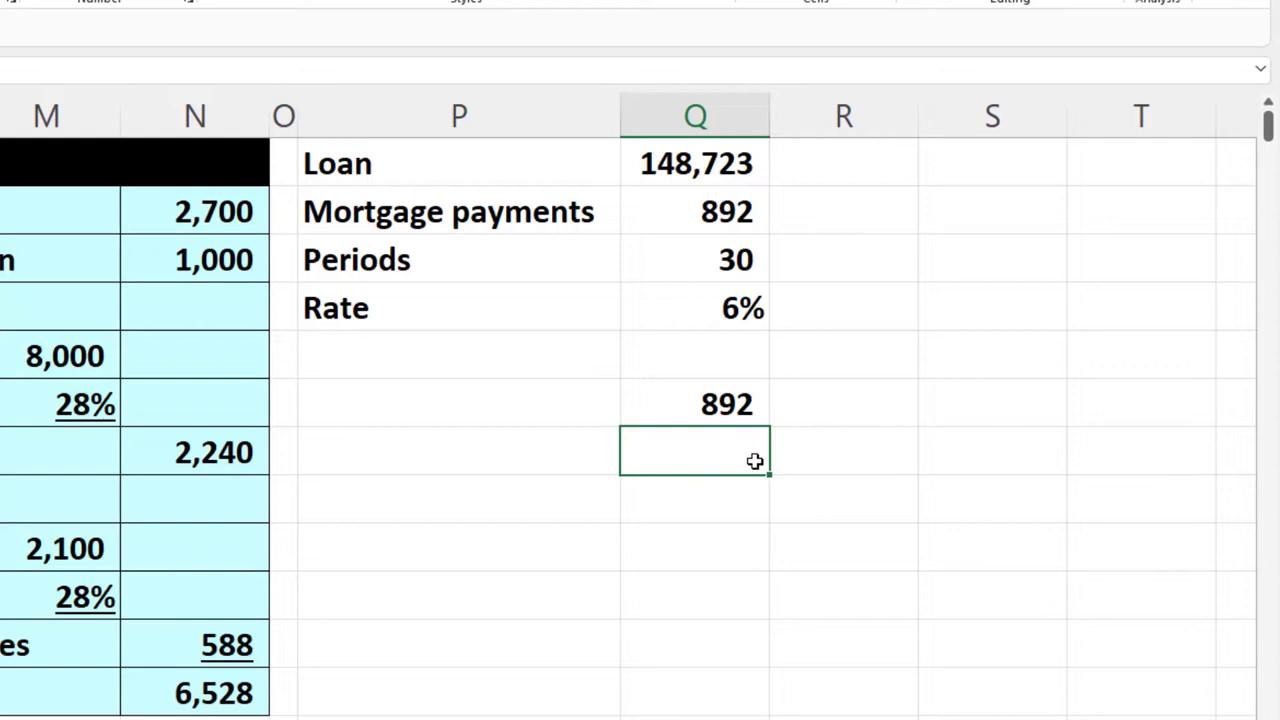
key(Up)
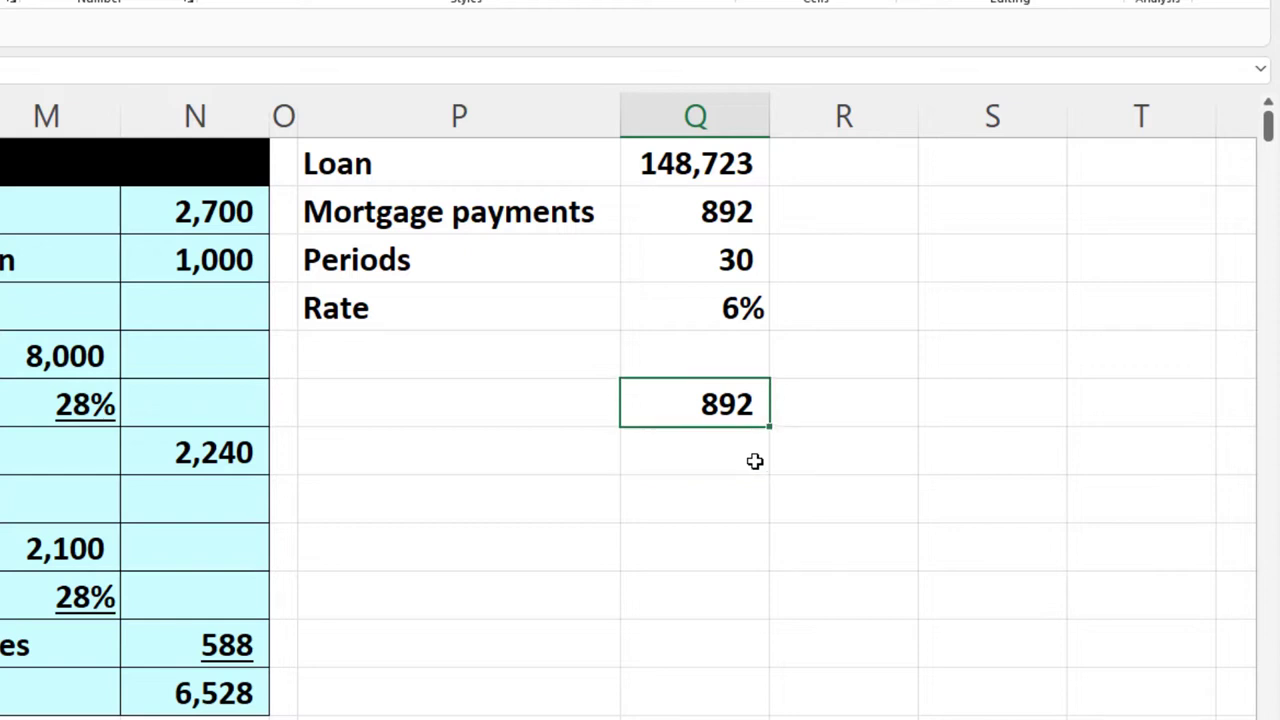
key(Delete)
Enter the heading "Home cost" in P6.
key(Left)
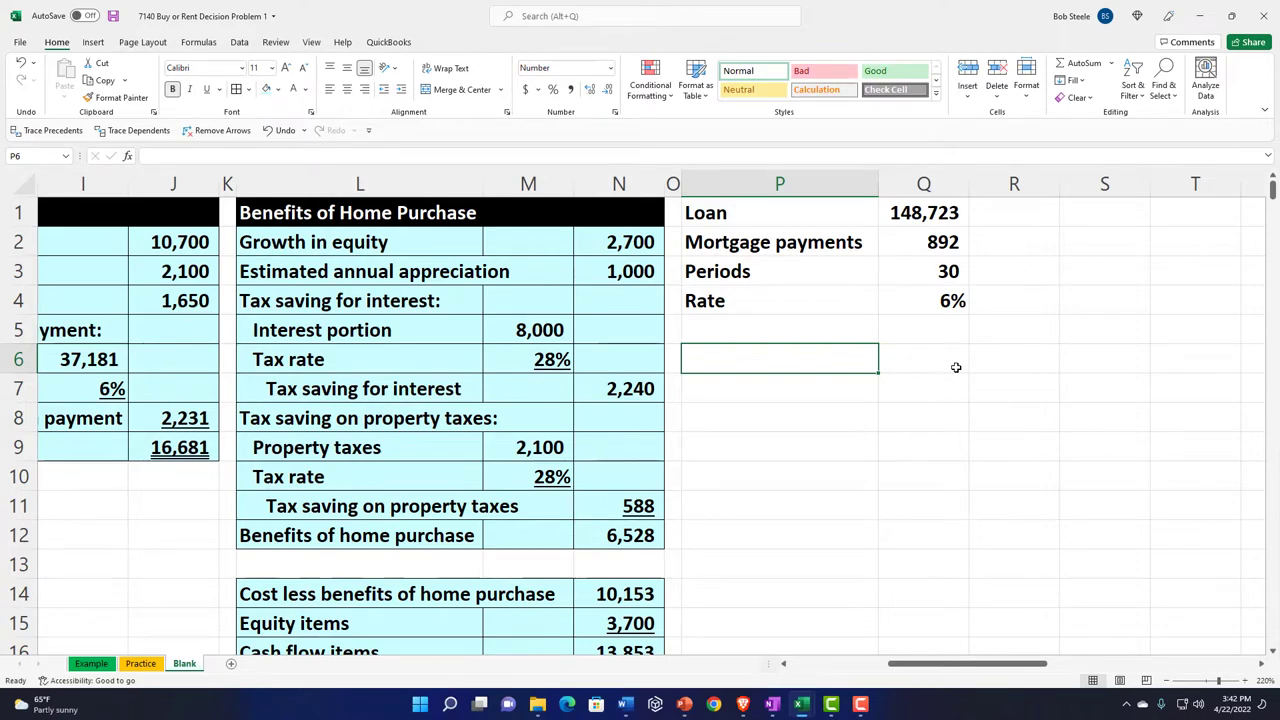
text(Home c)
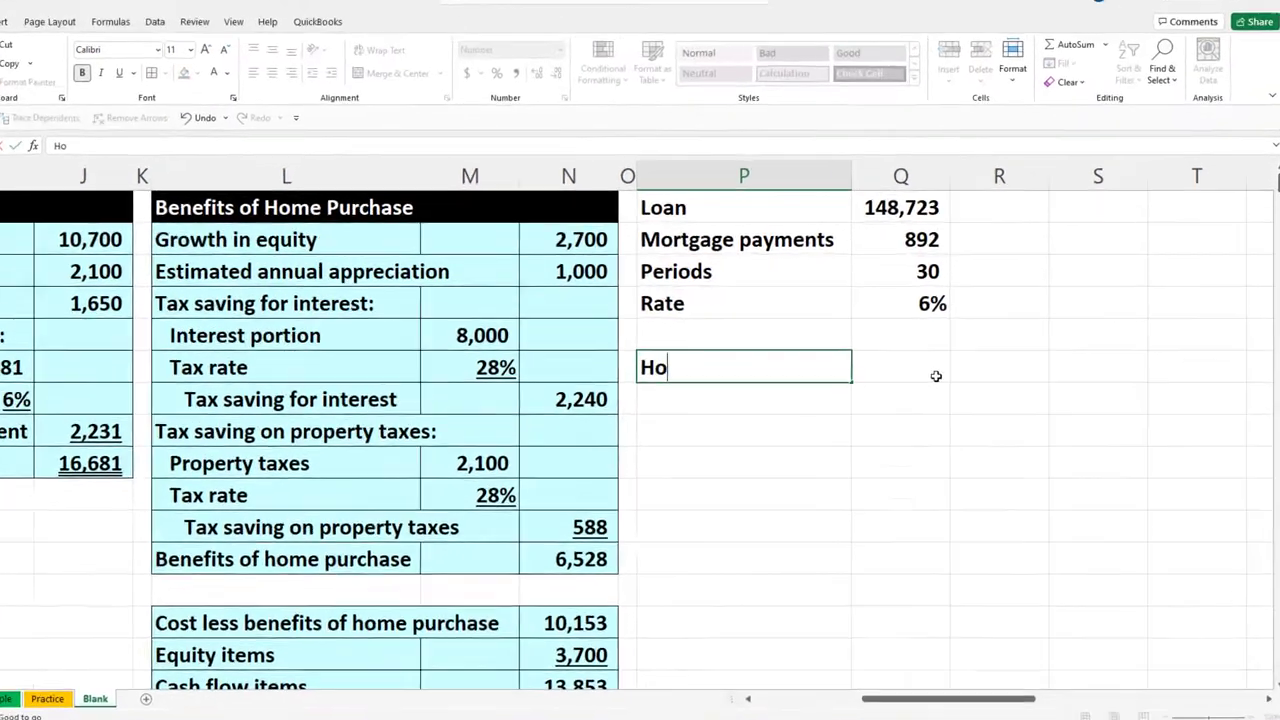
key(BackSpace)
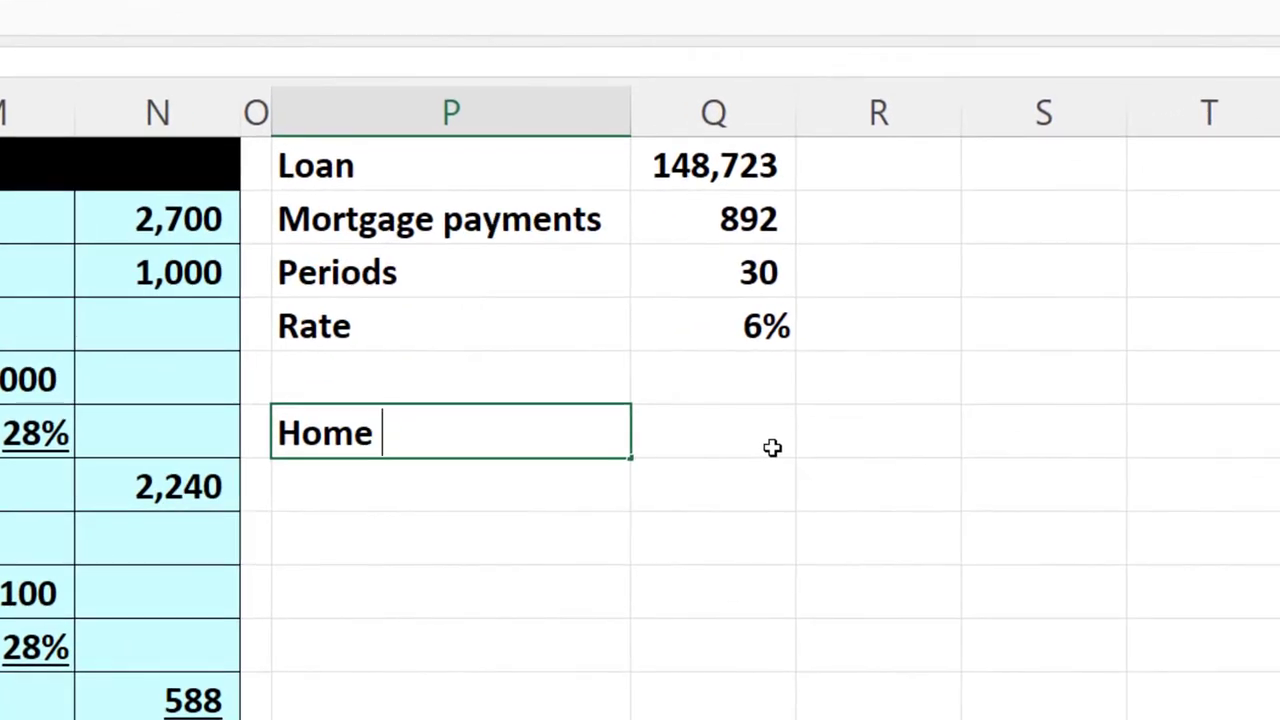
text(cosdt)
key(BackSpace)
key(BackSpace)
text(d)
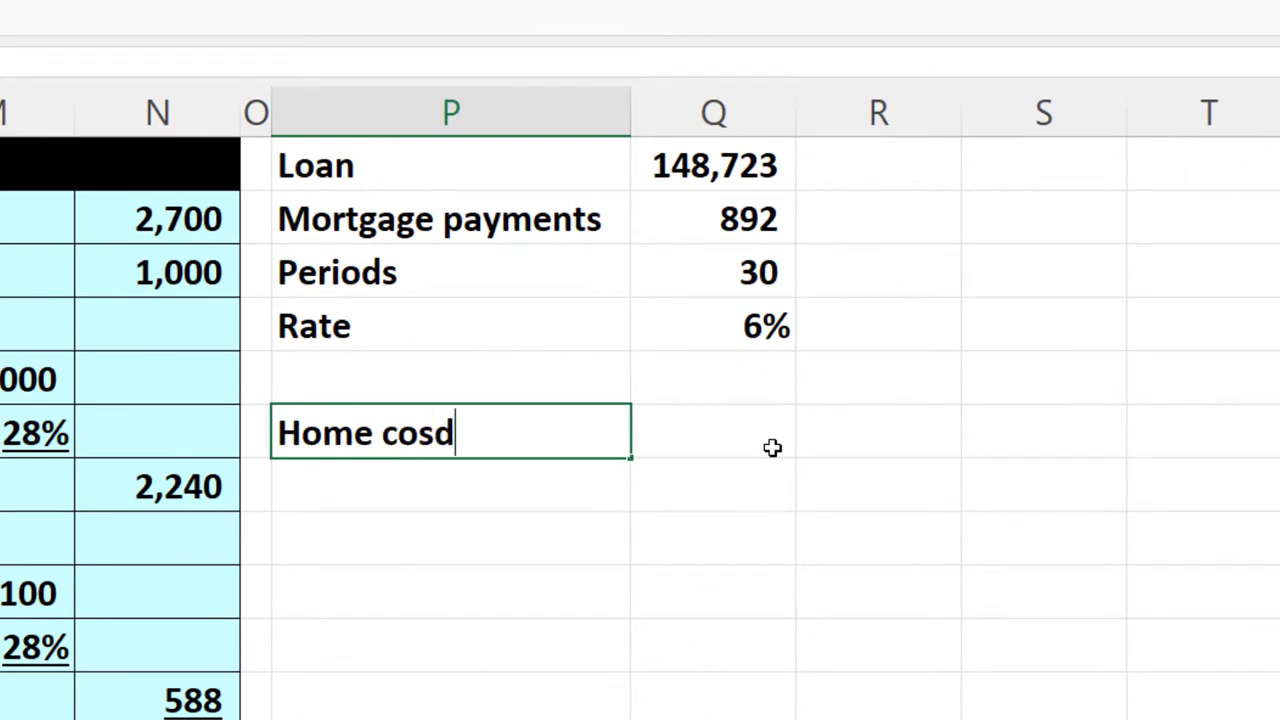
key(BackSpace)
text(y)
key(Return)
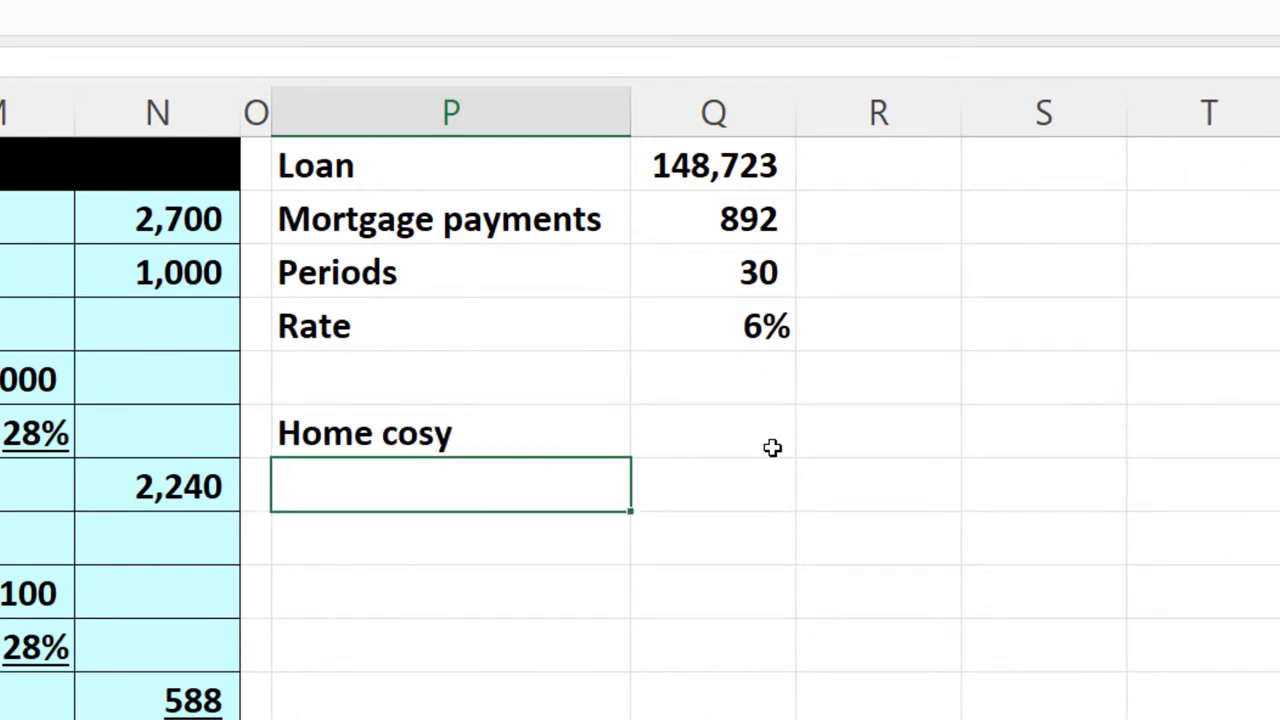
double_click(505, 440)
key(BackSpace)
text(t)
key(Return)
Apply all borders and the light blue fill to the loan table in P1:Q4.
drag(426, 168, 755, 320)
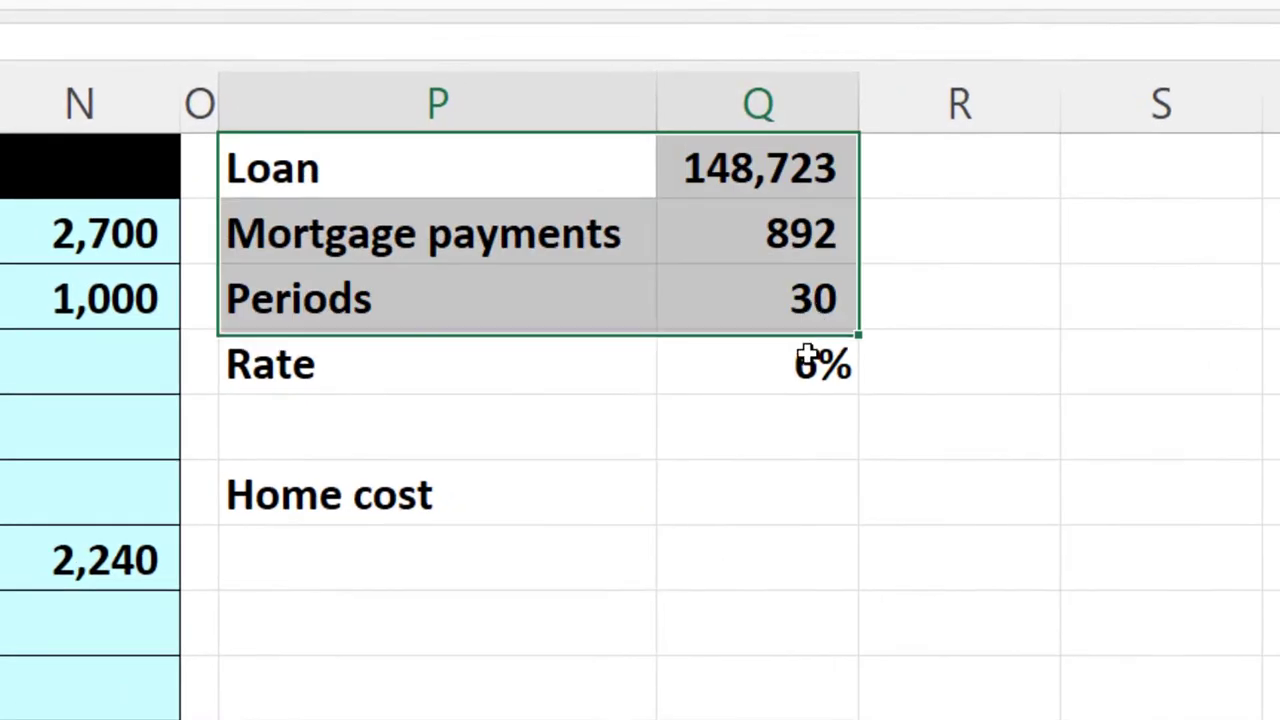
drag(808, 358, 808, 362)
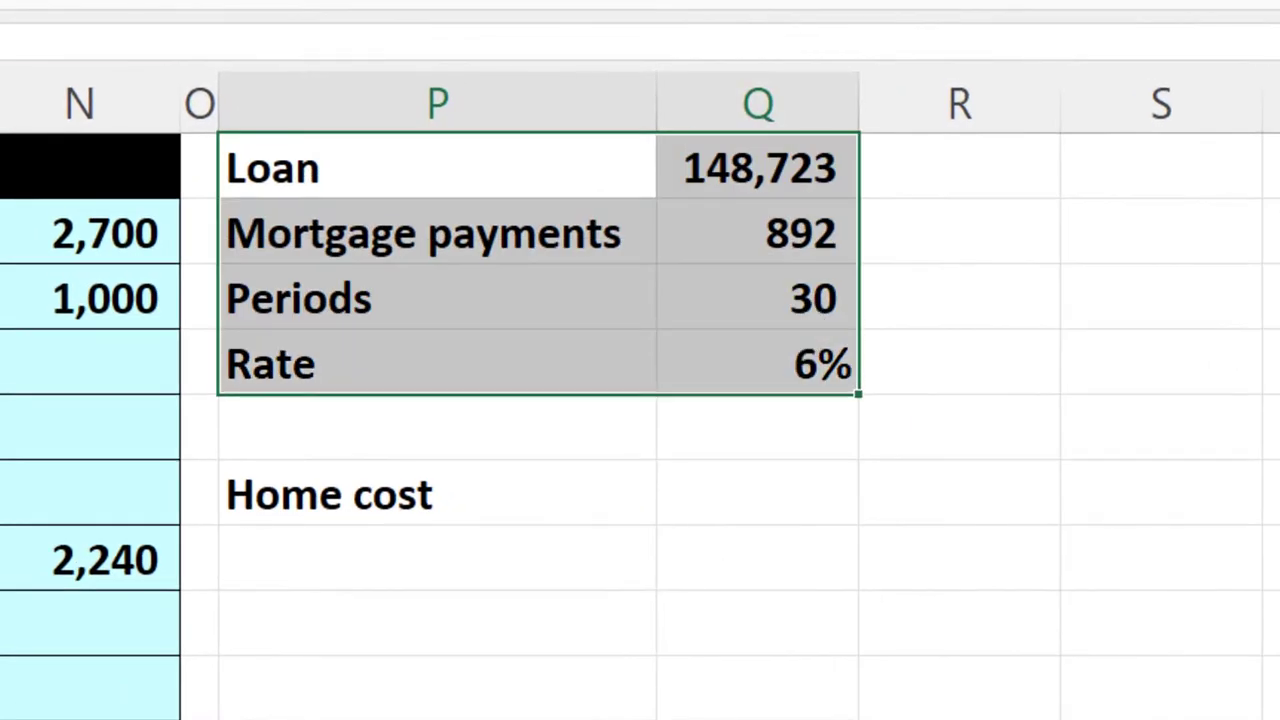
key(alt+h+b+a)
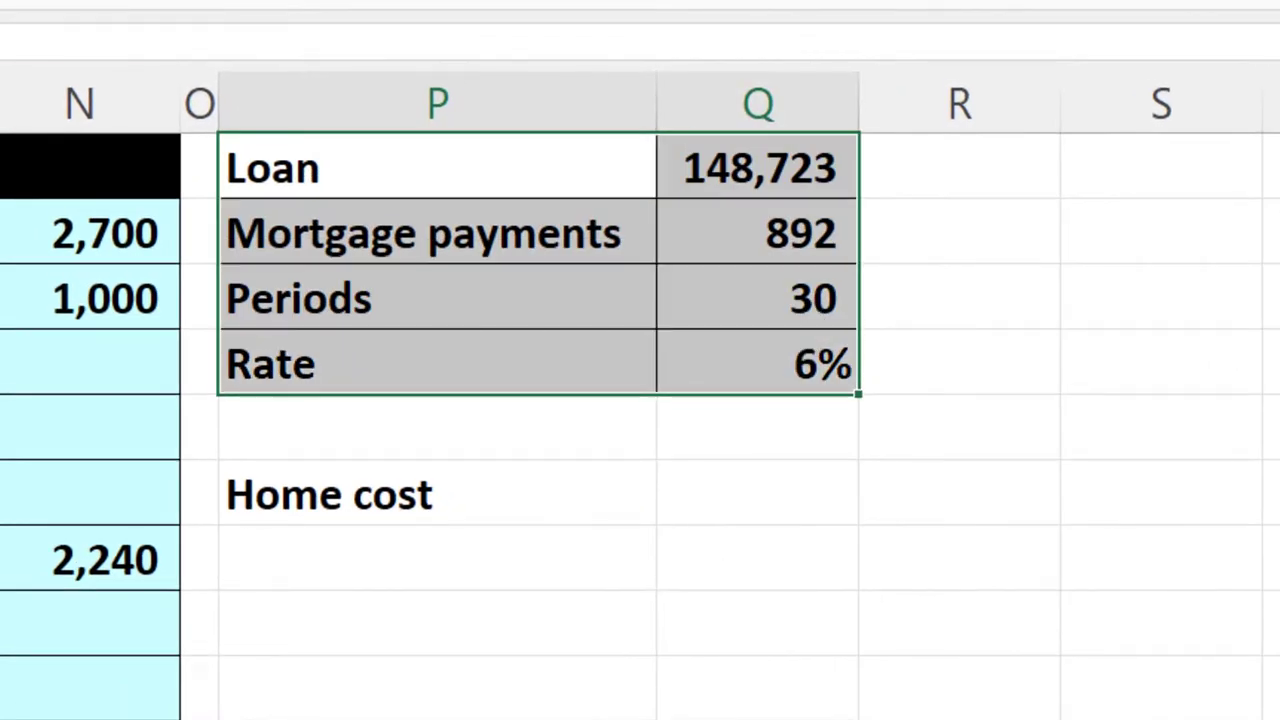
key(alt+h+h)
Format the Home cost heading in P6:Q6 with a black fill and white text.
drag(606, 500, 672, 500)
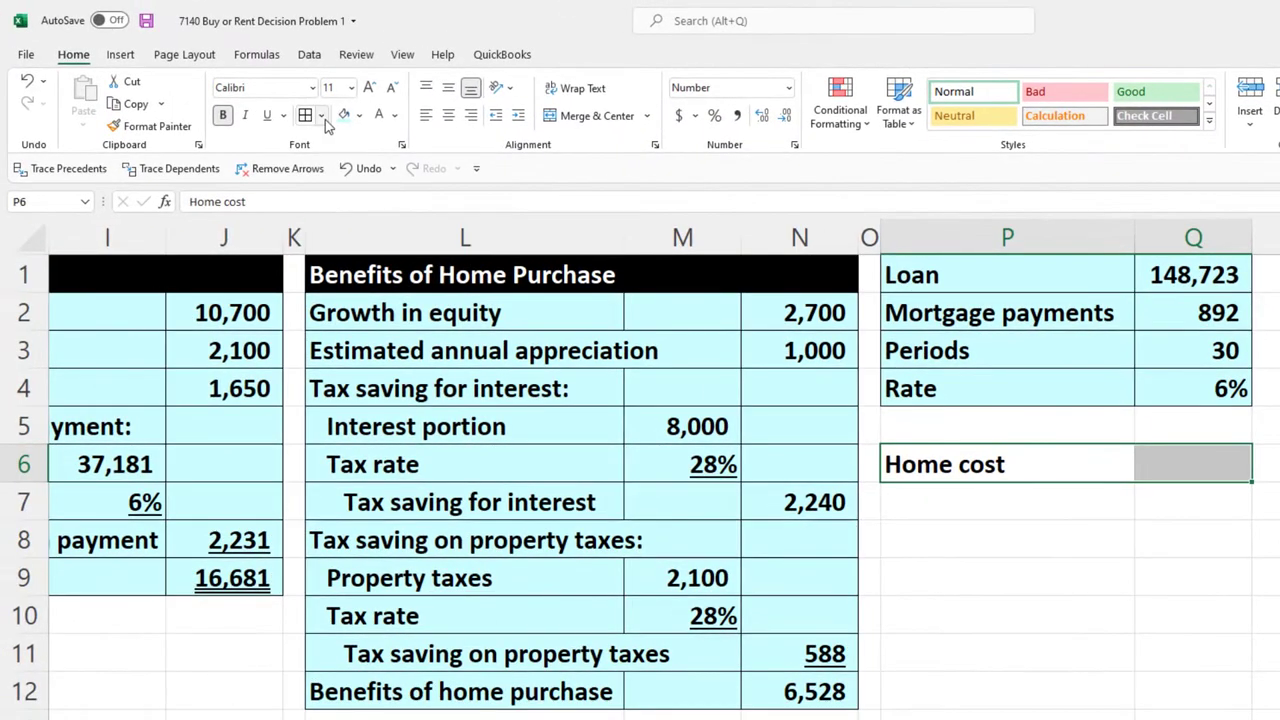
click(321, 115)
click(343, 286)
click(360, 115)
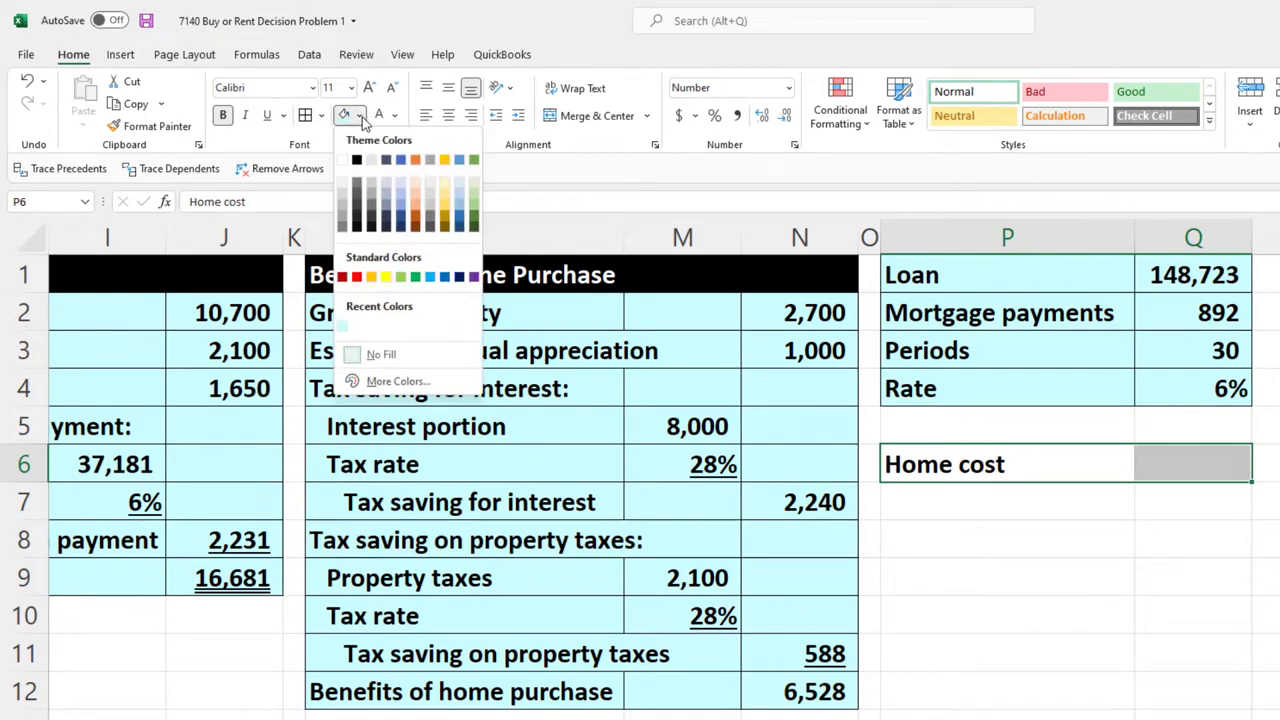
click(356, 160)
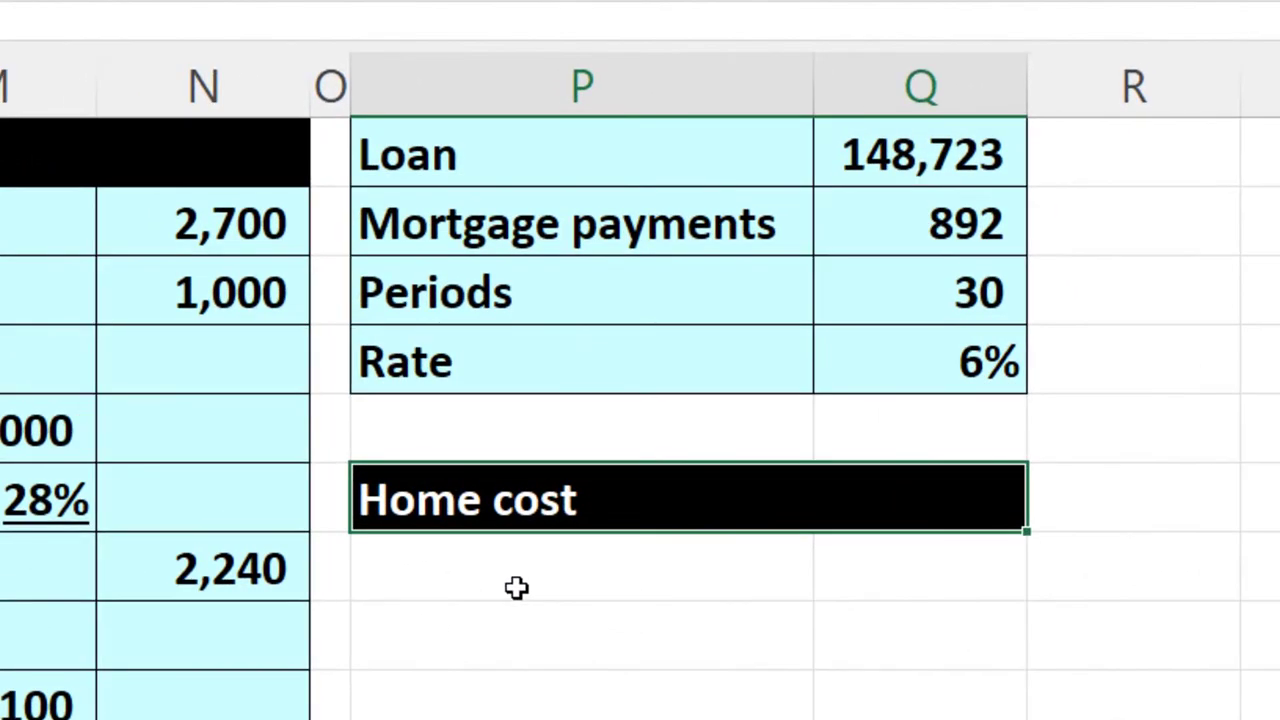
Link P7, below the Home cost heading, to the Loan label in P1.
click(968, 512)
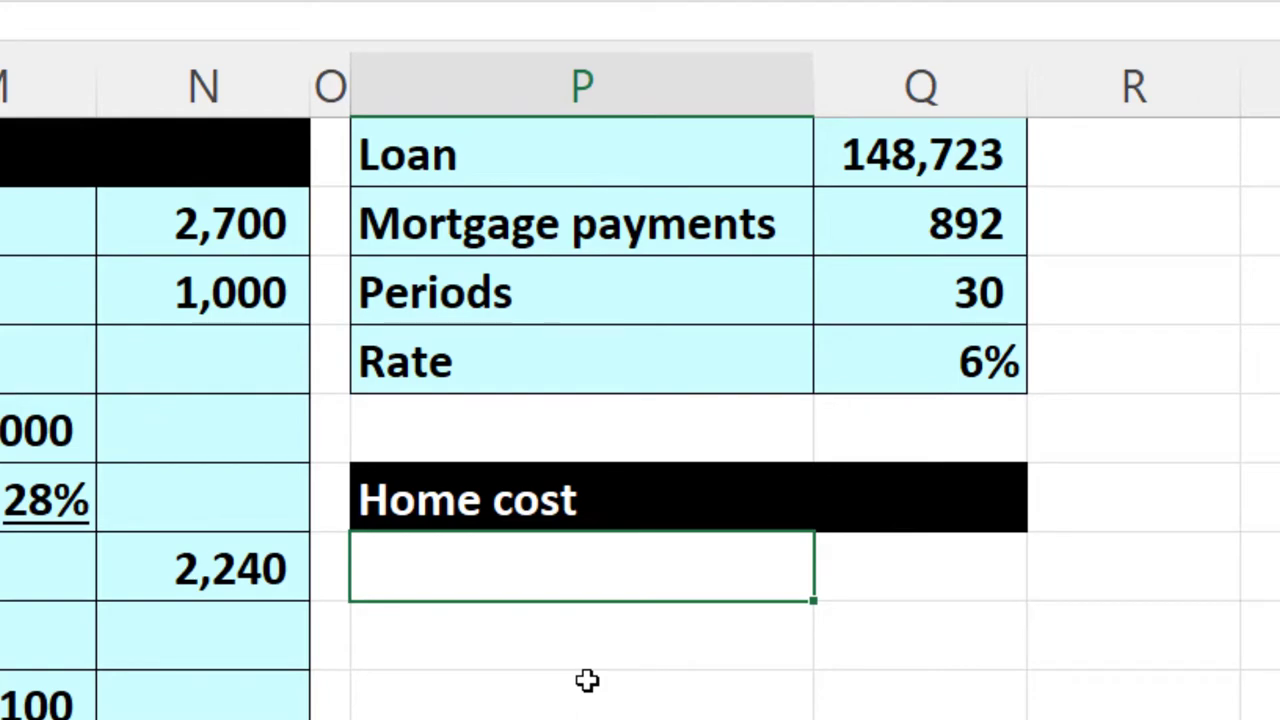
text(=)
key(Up)
key(Up)
key(Up)
key(Up)
key(Up)
key(Up)
key(Tab)
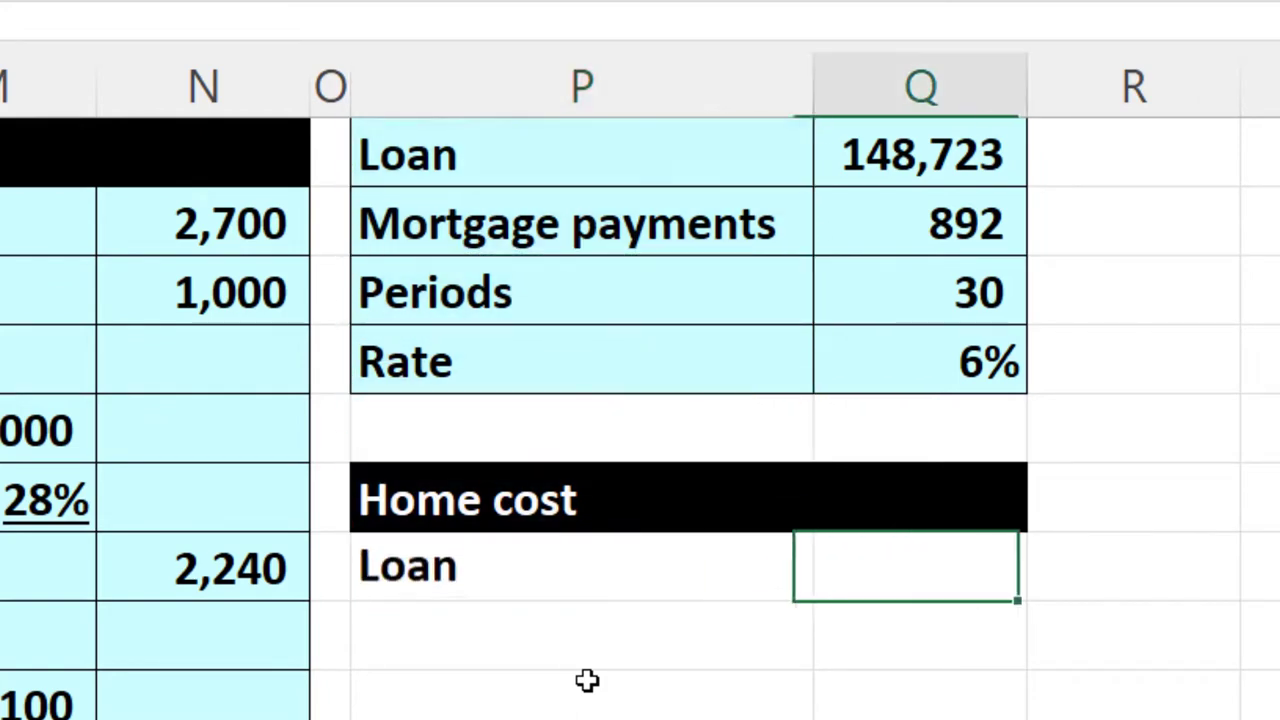
Link Q7, beside the Loan label in the Home cost table, to the loan amount in Q1.
text(=)
key(Up)
key(Up)
key(Up)
key(Up)
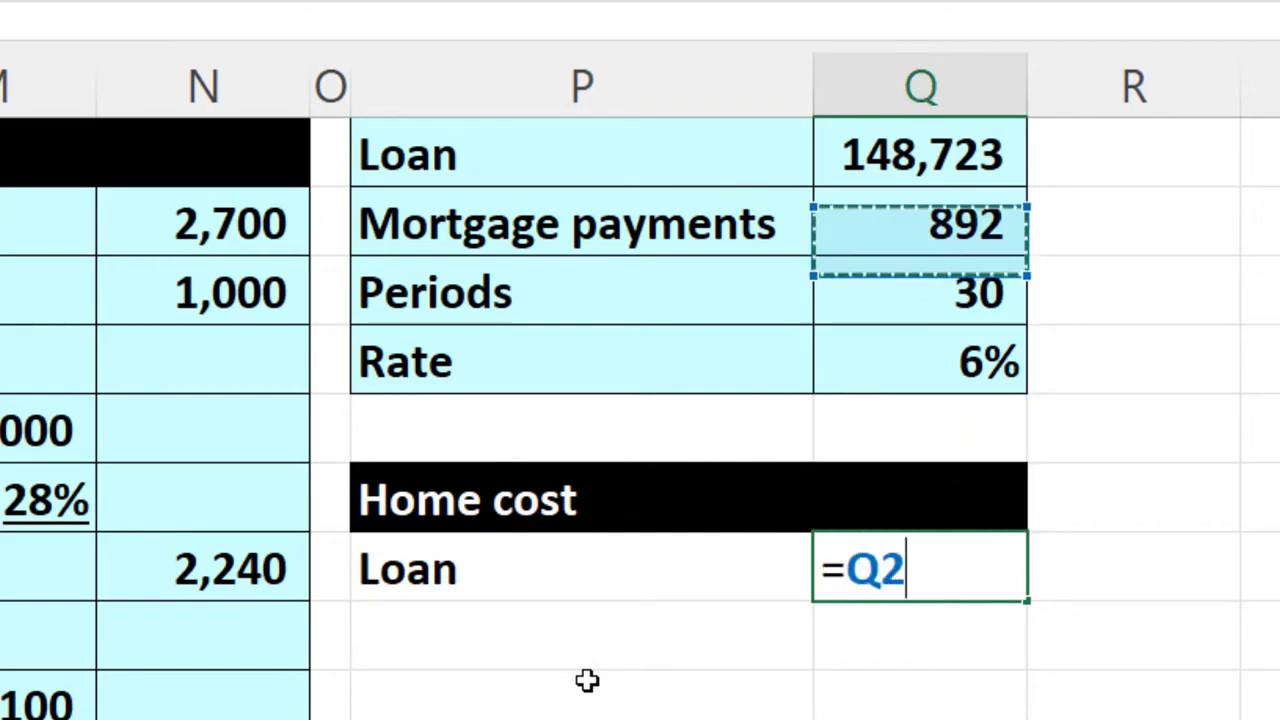
key(Up)
key(Up)
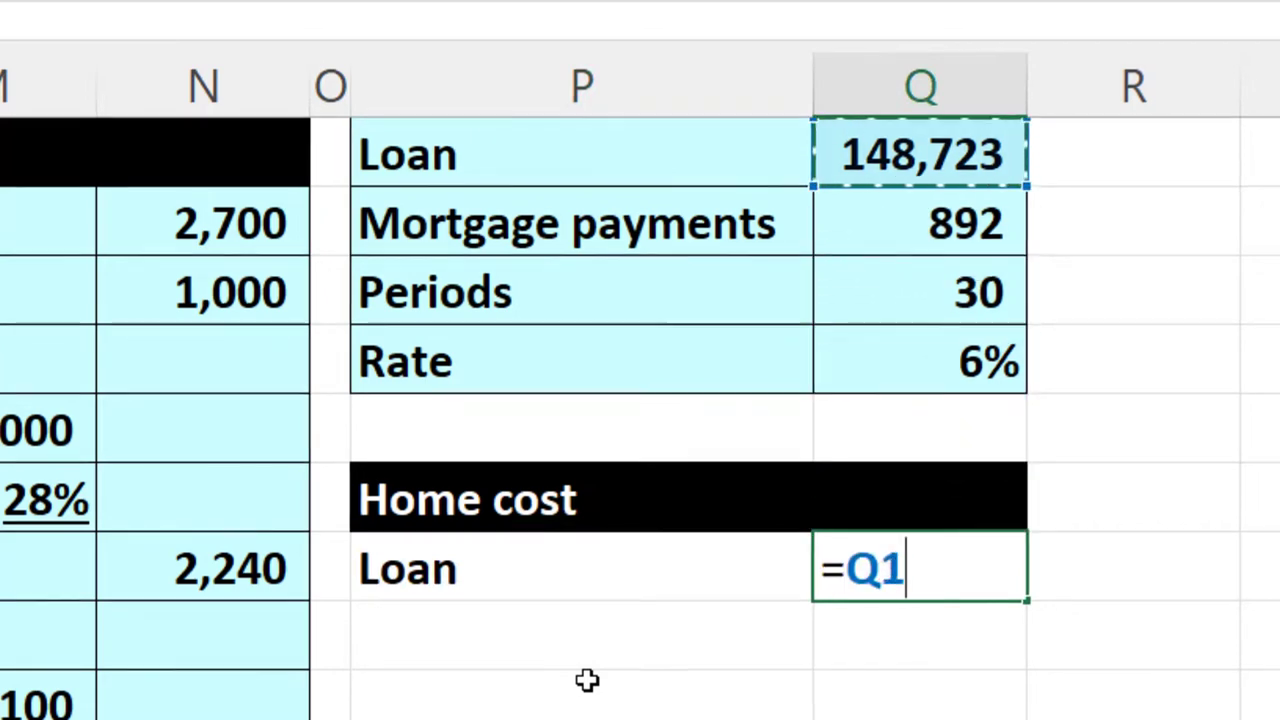
key(Return)
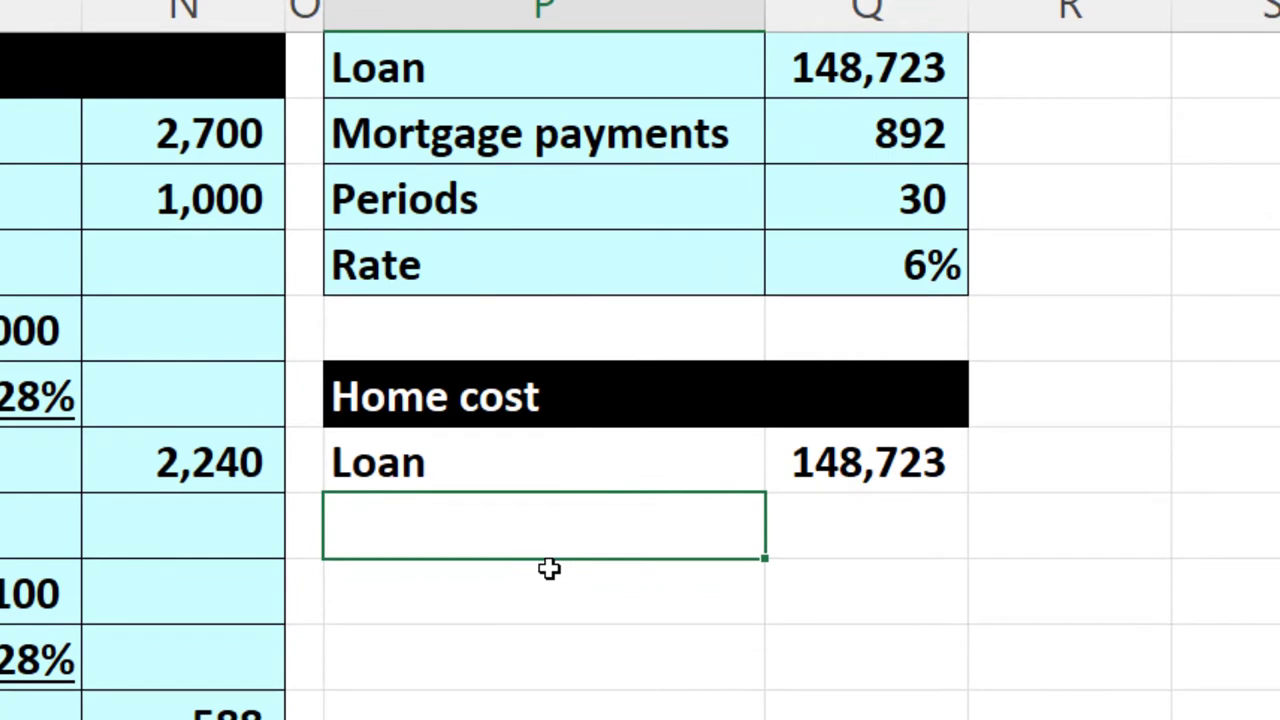
Enter the label "Amount financed %" in P8 and the formula =1-.2 in Q8.
text(Amo)
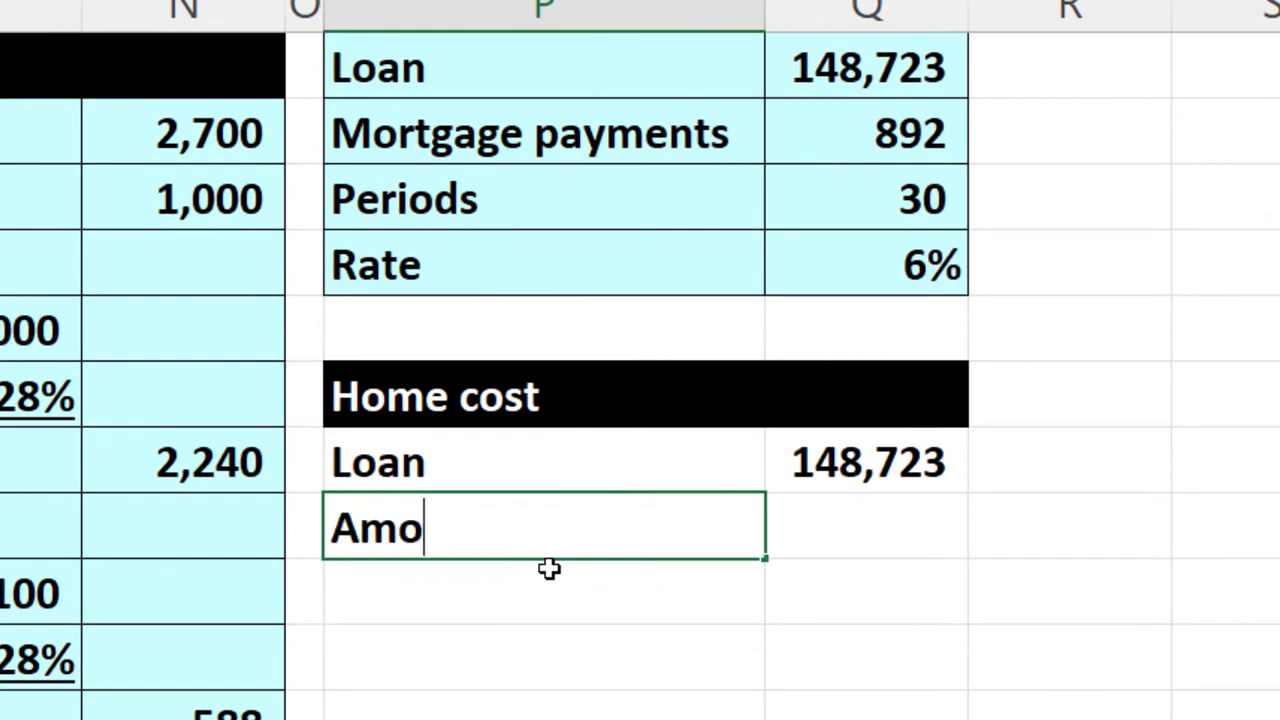
text(unt finance)
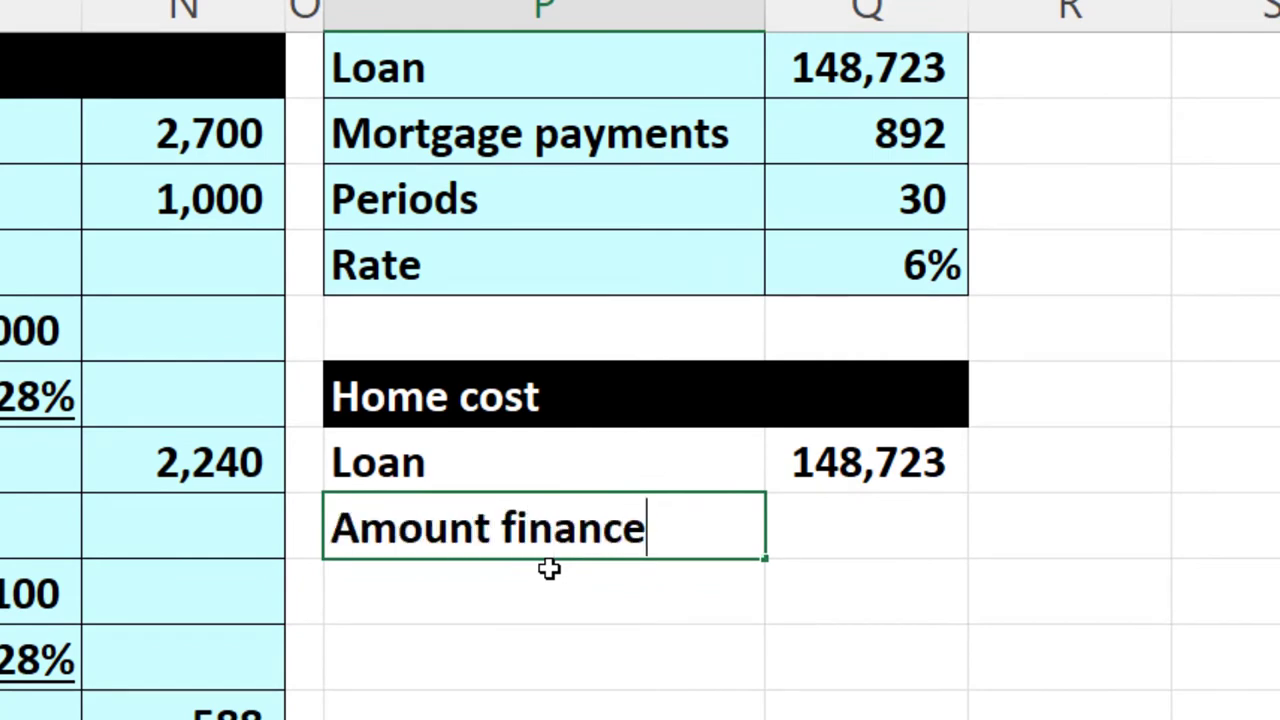
text(d %)
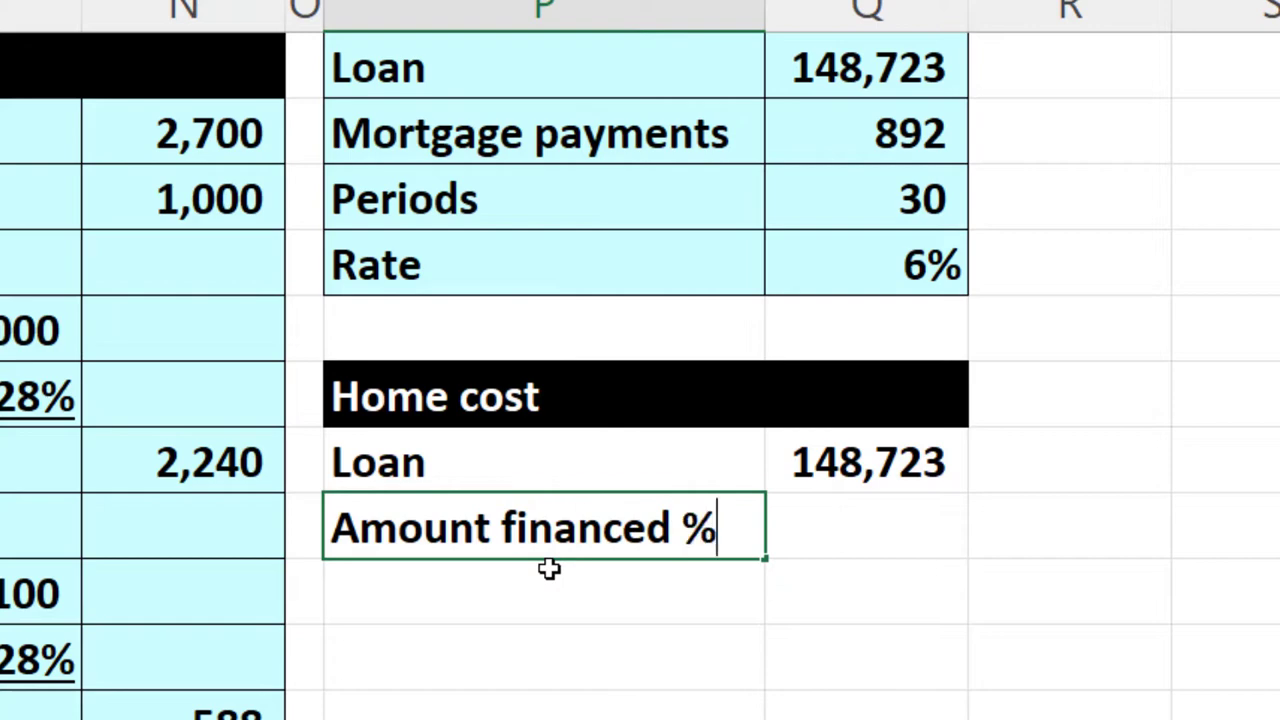
key(Tab)
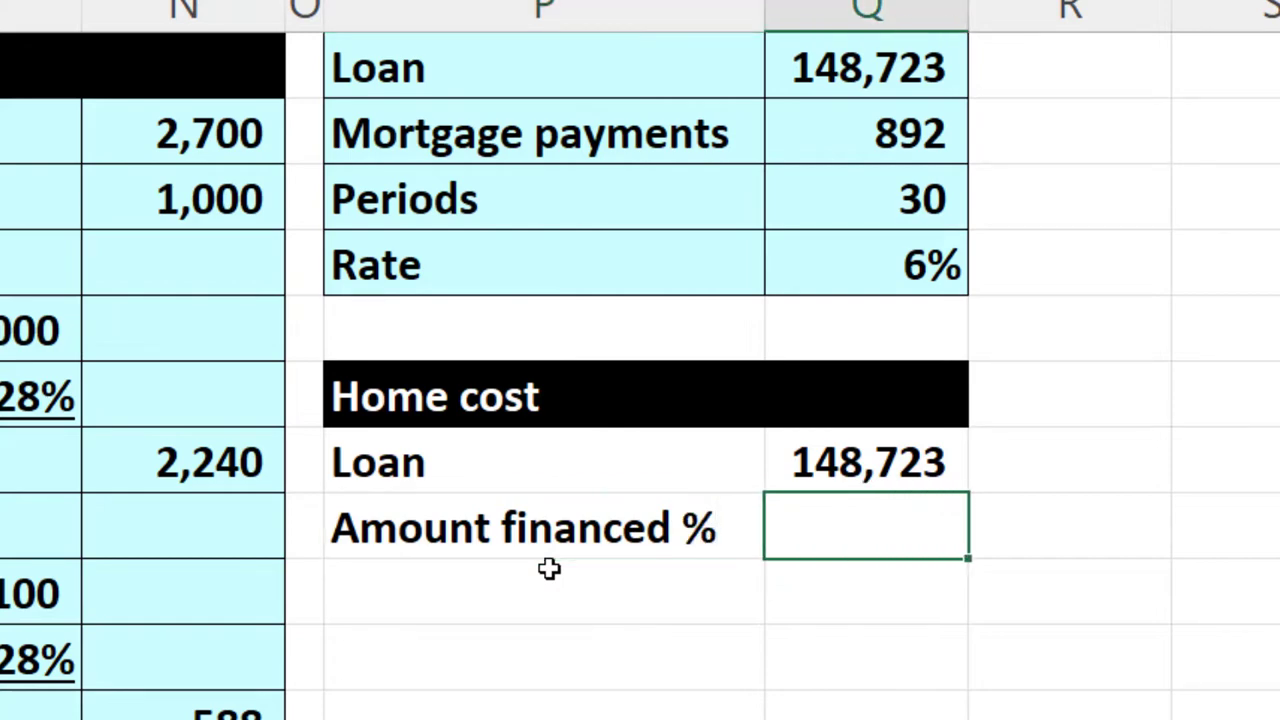
text(=1-.2)
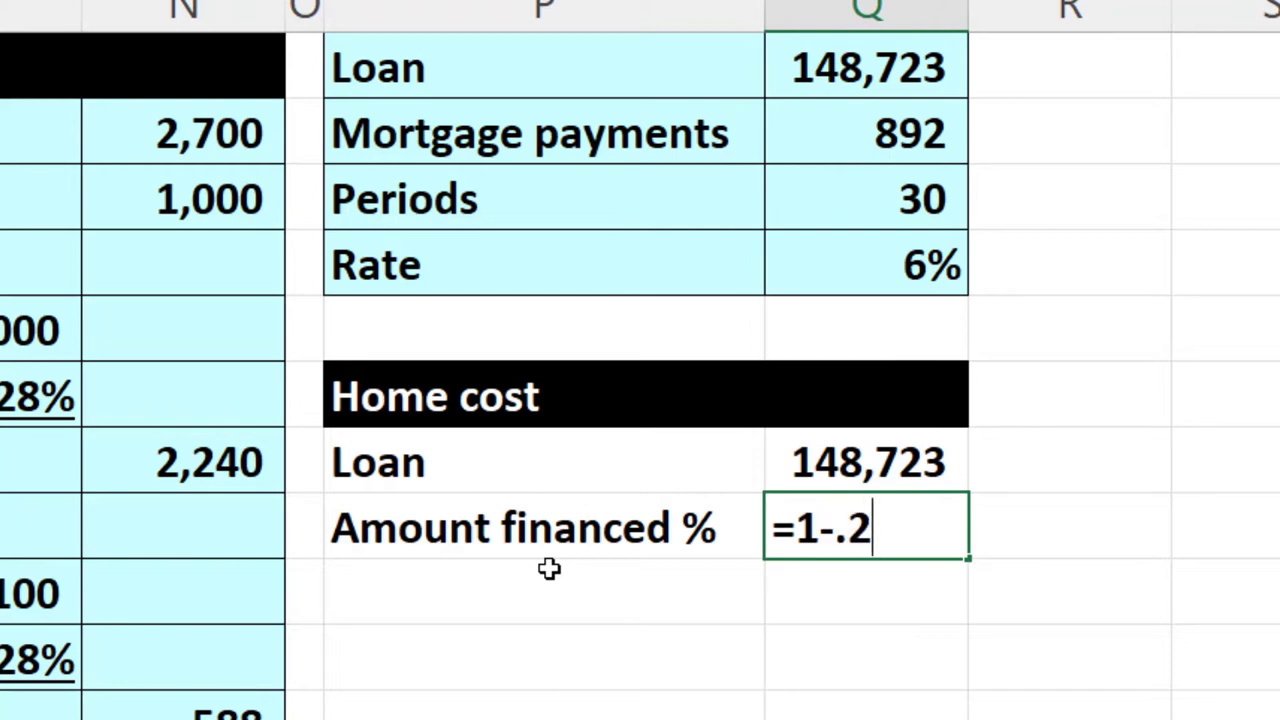
key(Return)
Format the amount financed in Q8 as a percentage and underline it.
key(Up)
key(Right)
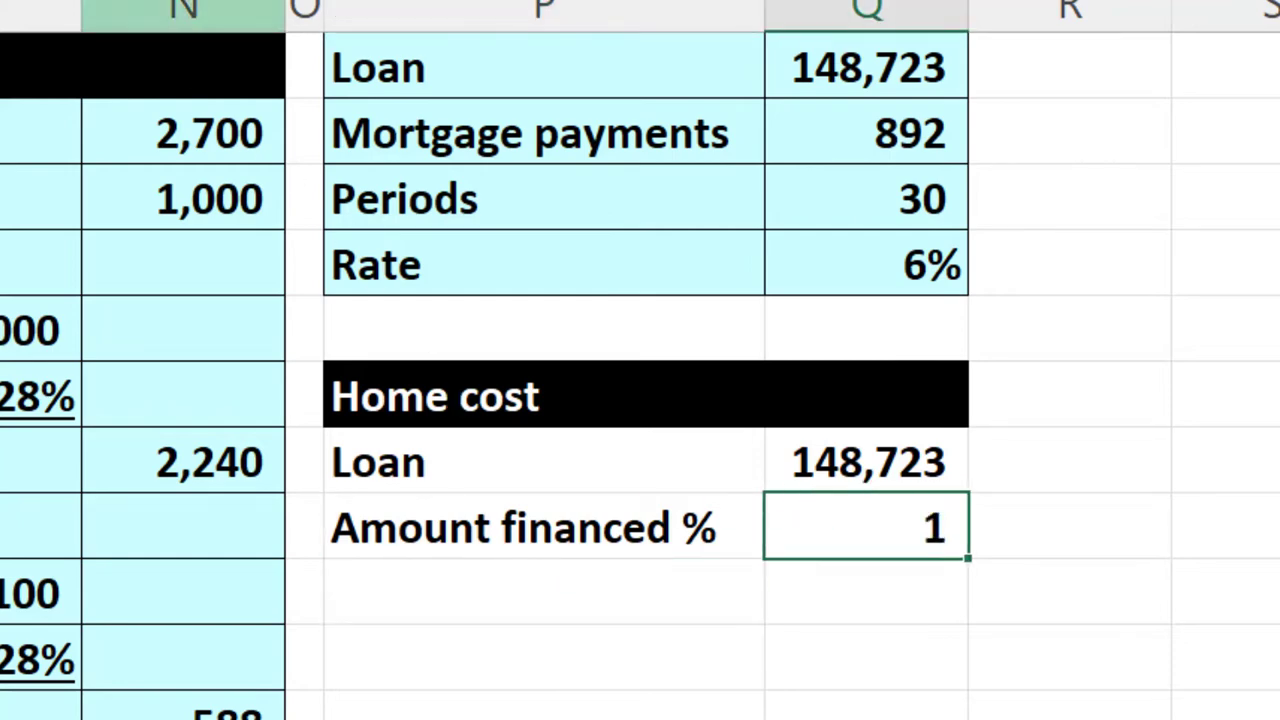
key(ctrl+shift+5)
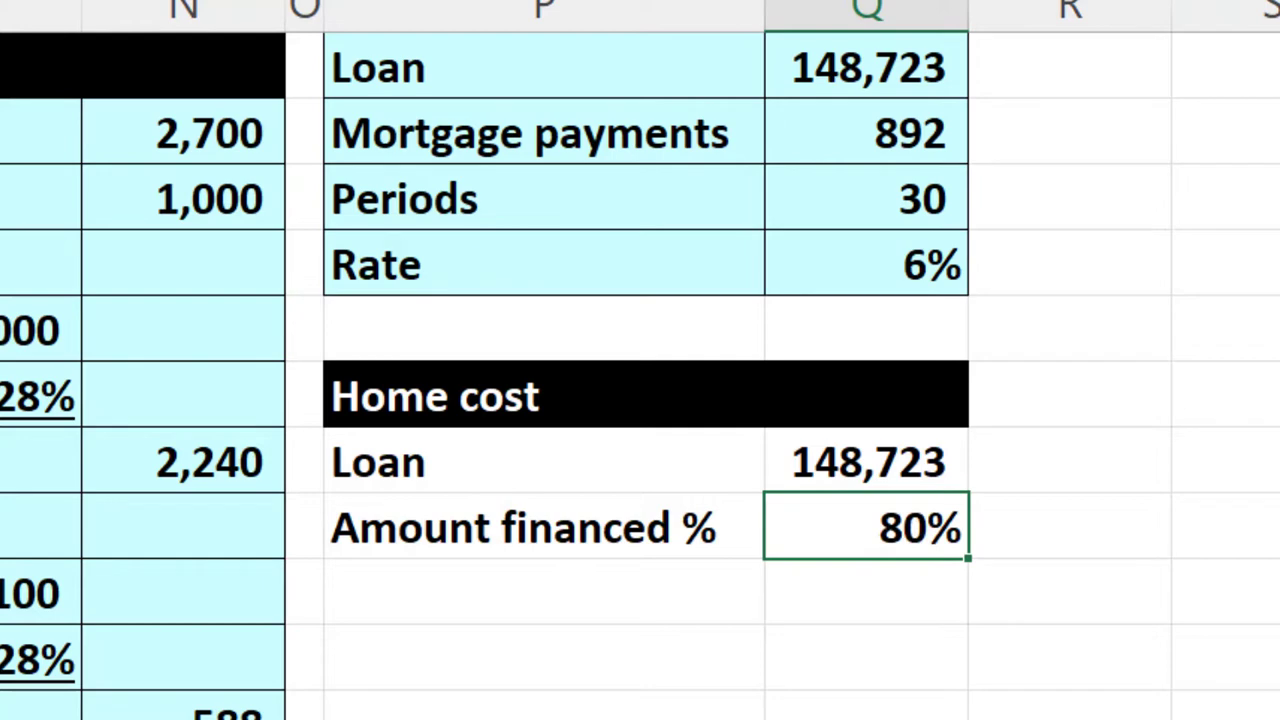
key(ctrl+u)
Enter the label "Home cost" in P9 and divide the loan by the amount financed with =Q7/Q8 in Q9.
click(483, 591)
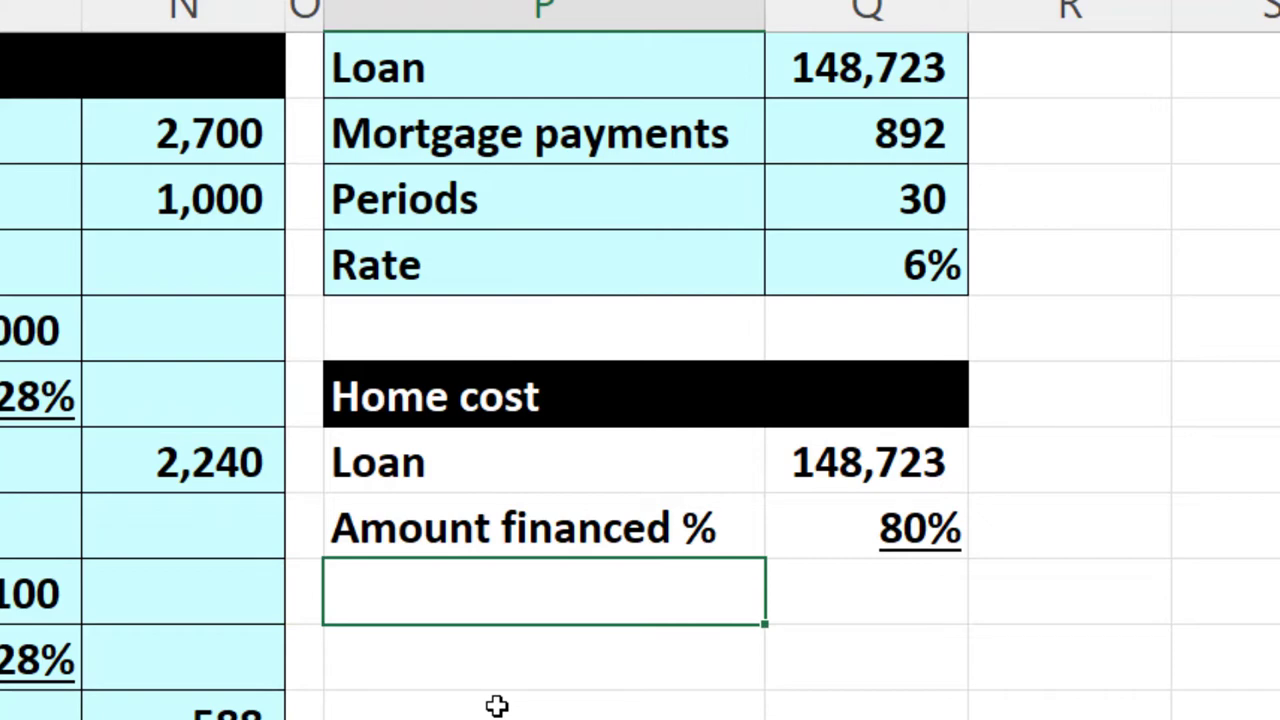
text(Home cost)
key(Tab)
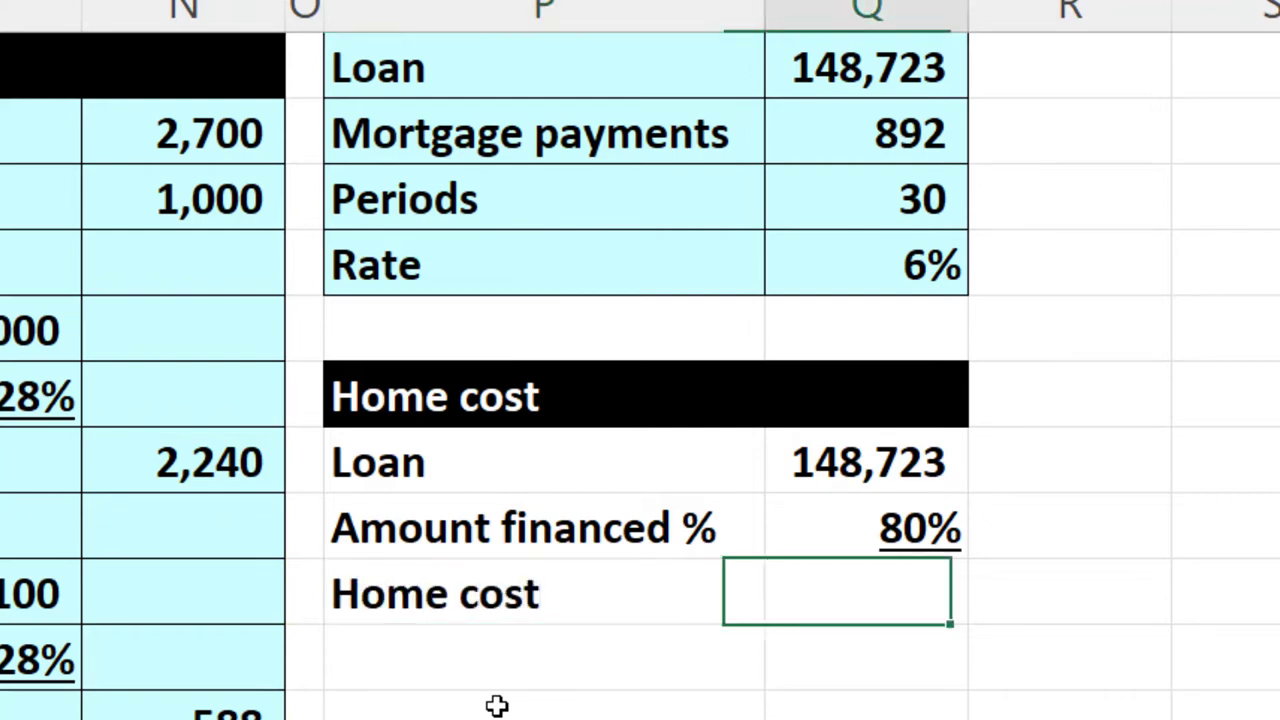
text(=)
key(Up)
key(Up)
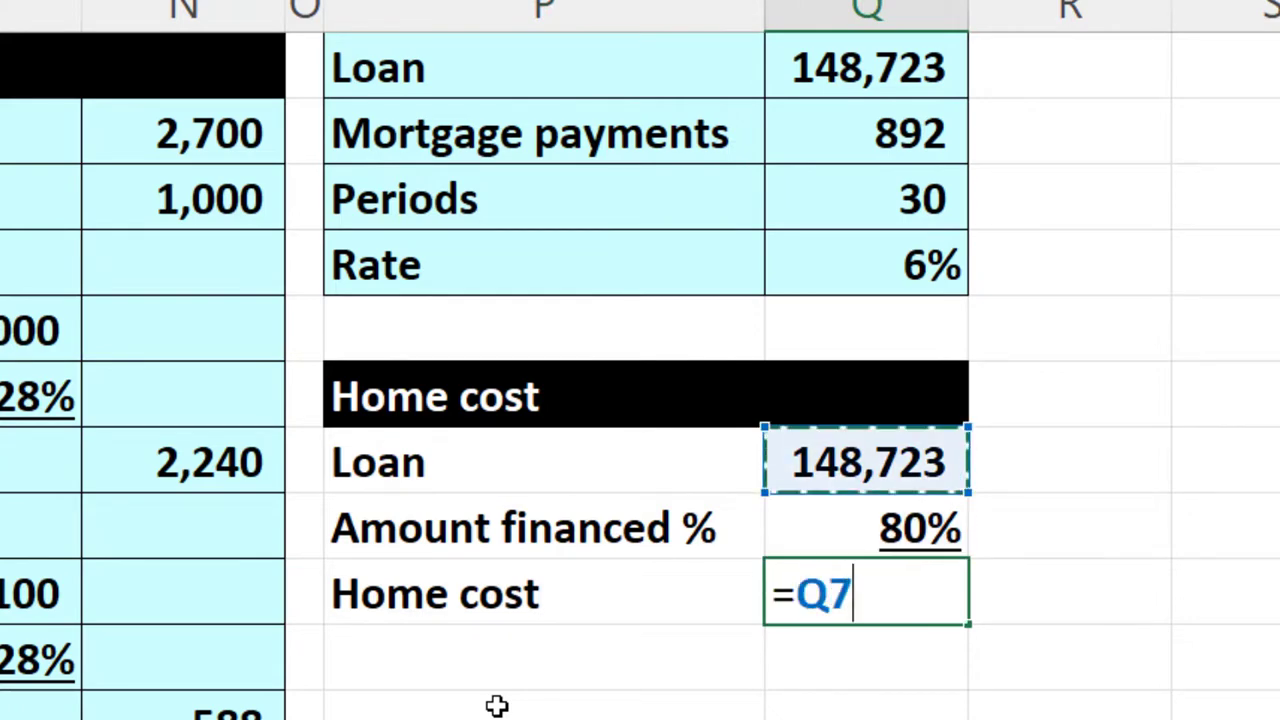
text(/)
key(Up)
key(Return)
key(Up)
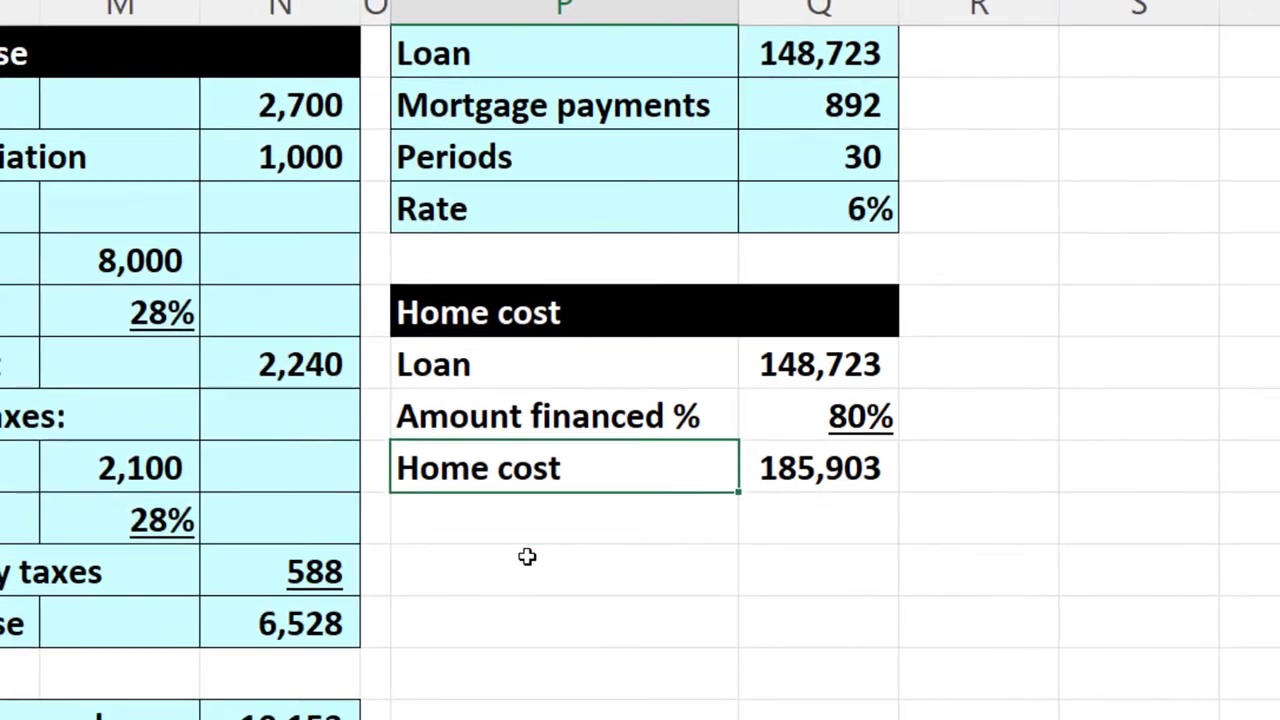
Enter the heading "Check" in P11 and format P11:Q11 with a black fill and white text.
key(Right)
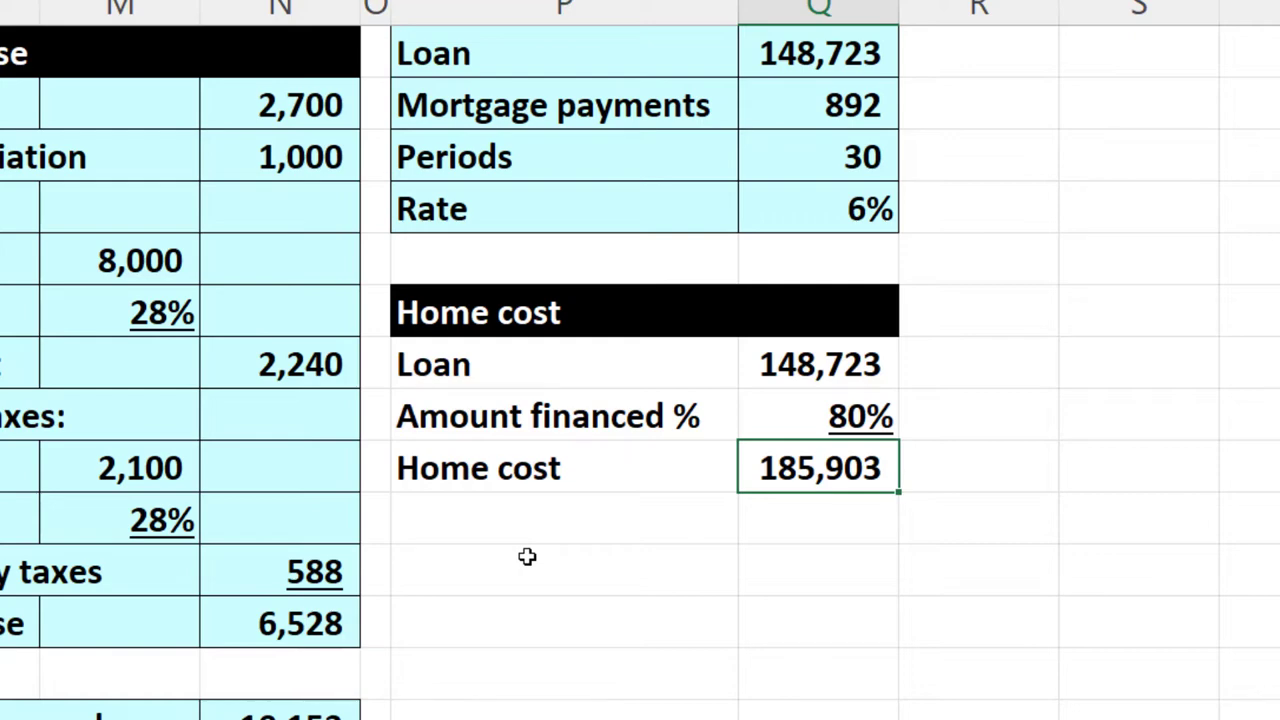
key(Up)
key(Up)
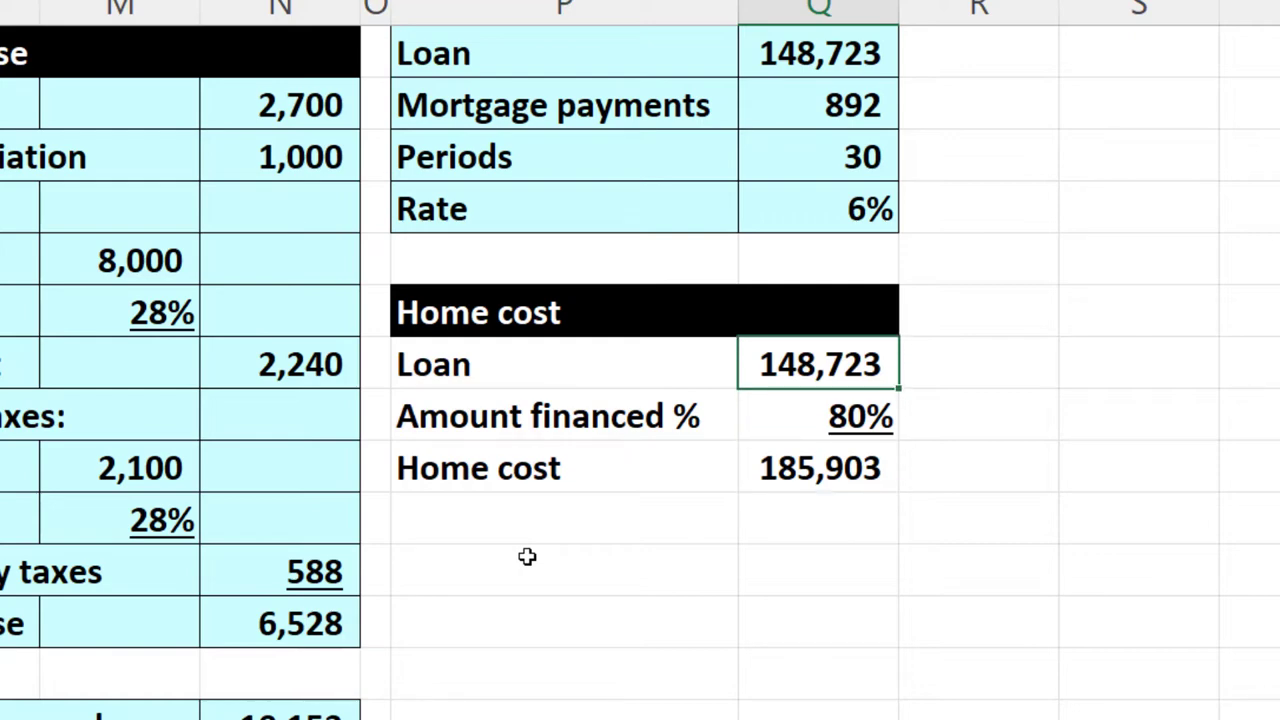
key(Down)
key(Down)
key(Down)
key(Down)
key(Left)
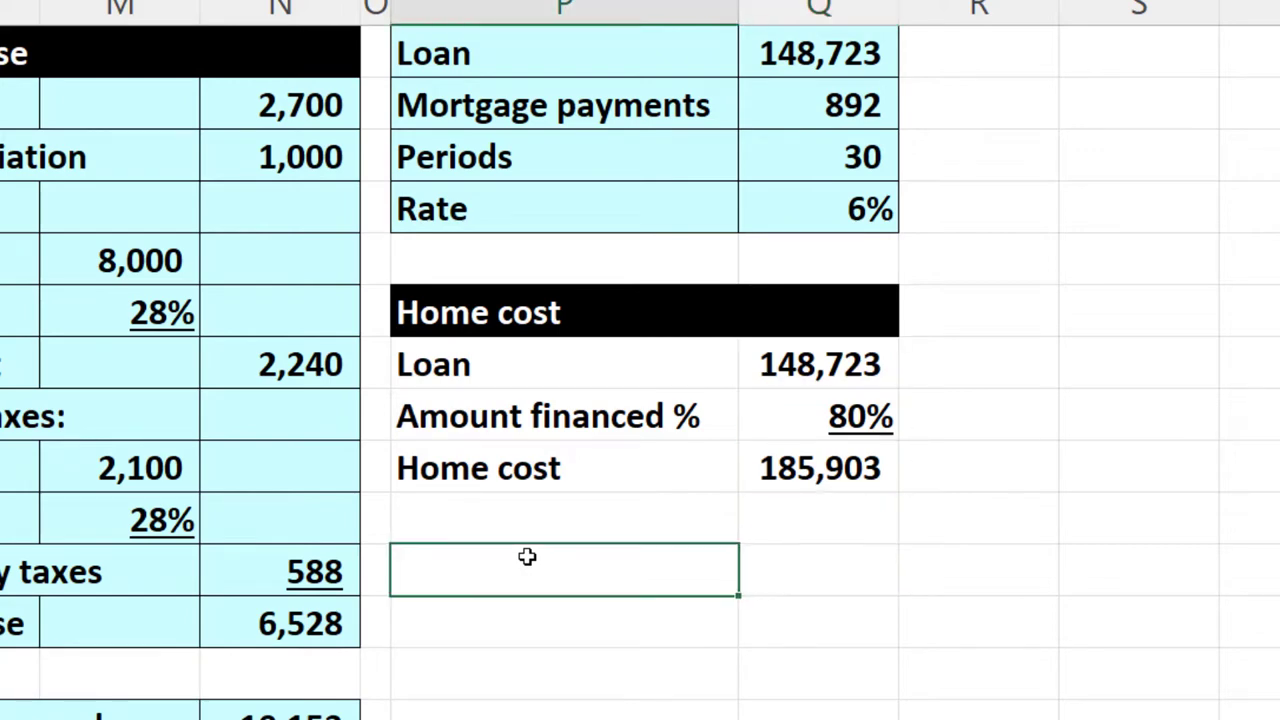
text(Check)
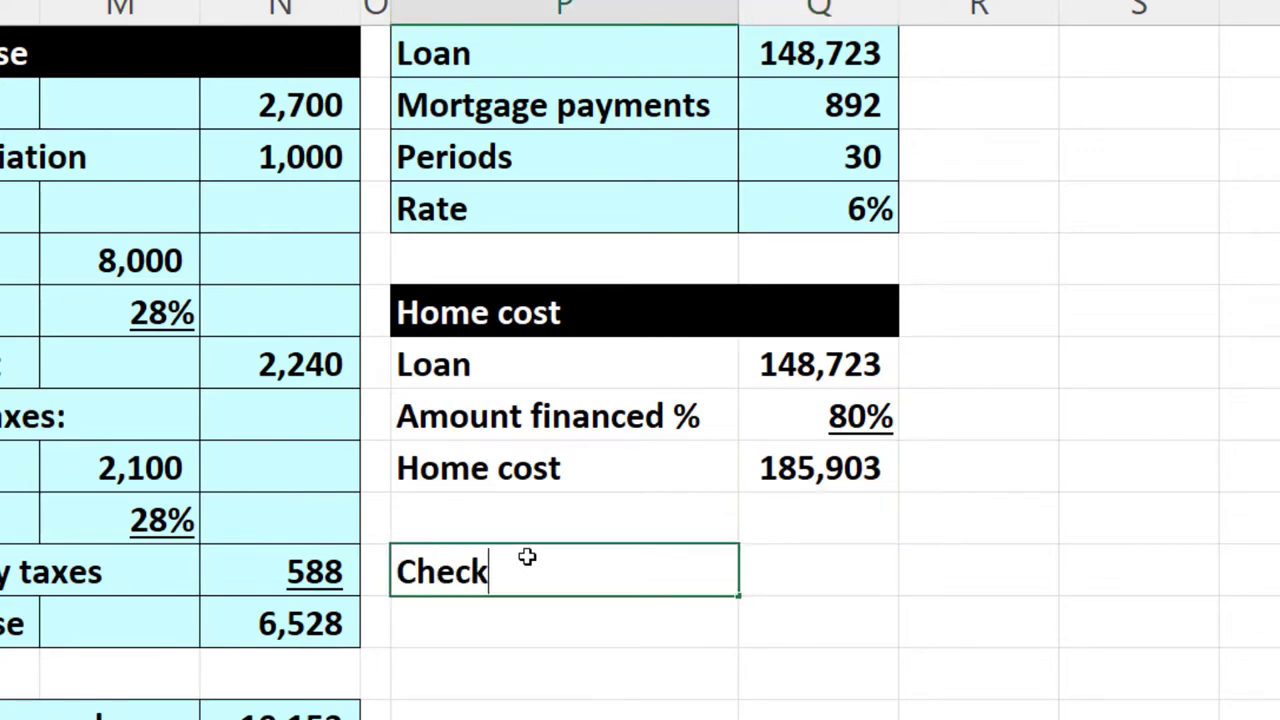
key(Return)
drag(527, 557, 740, 546)
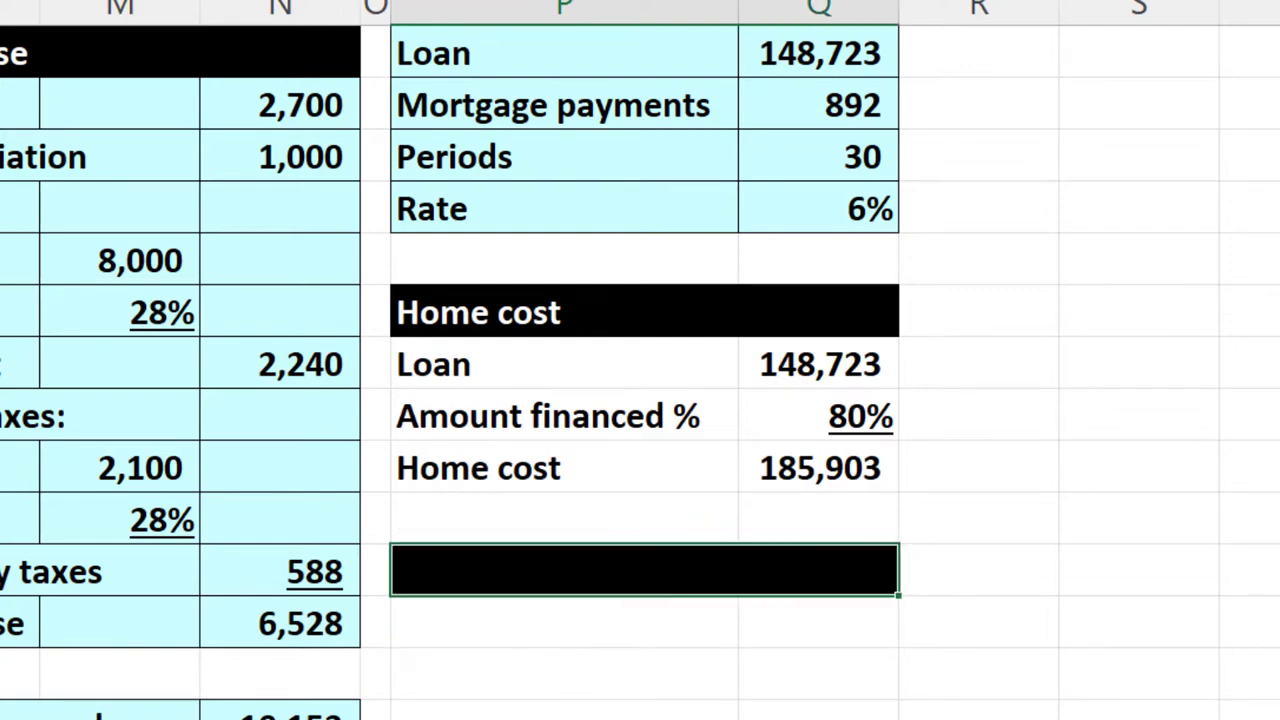
click(464, 615)
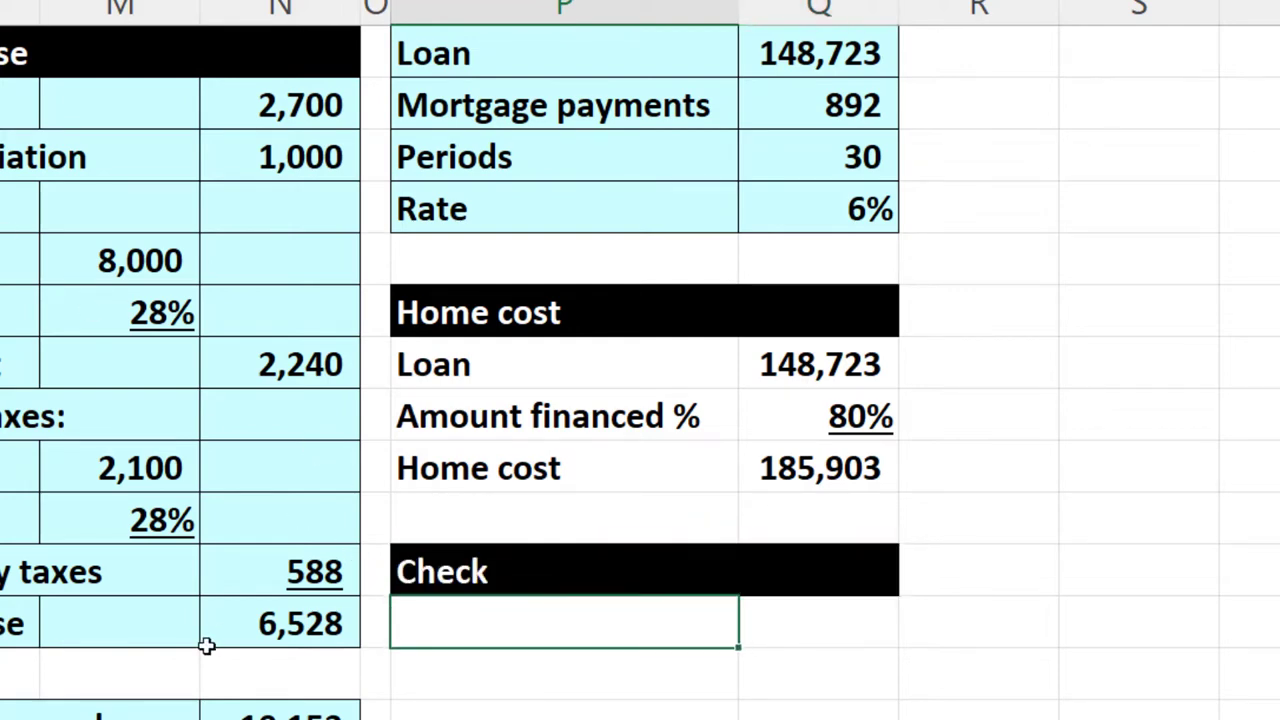
Link P12 and Q12, below the Check heading, to the Home cost label and amount in P9 and Q9.
text(=)
key(Up)
key(Up)
key(Up)
key(Tab)
text(==)
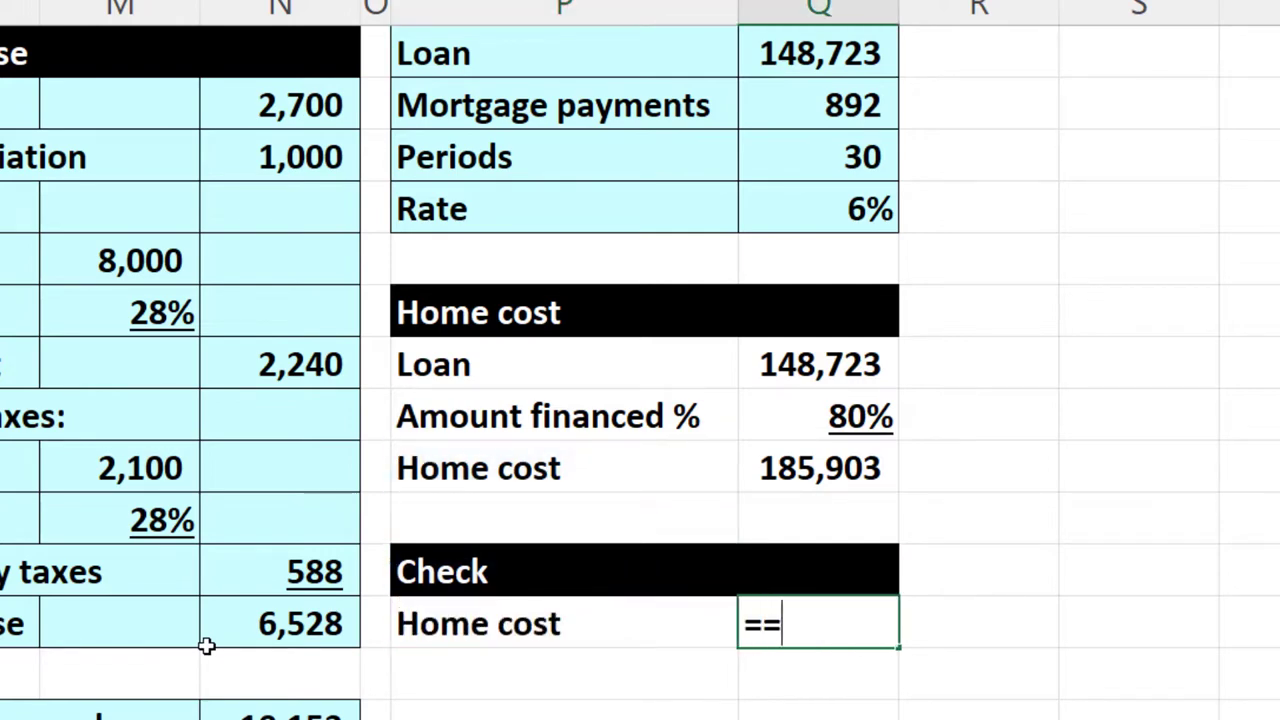
key(BackSpace)
key(Up)
key(Up)
key(Up)
key(Return)
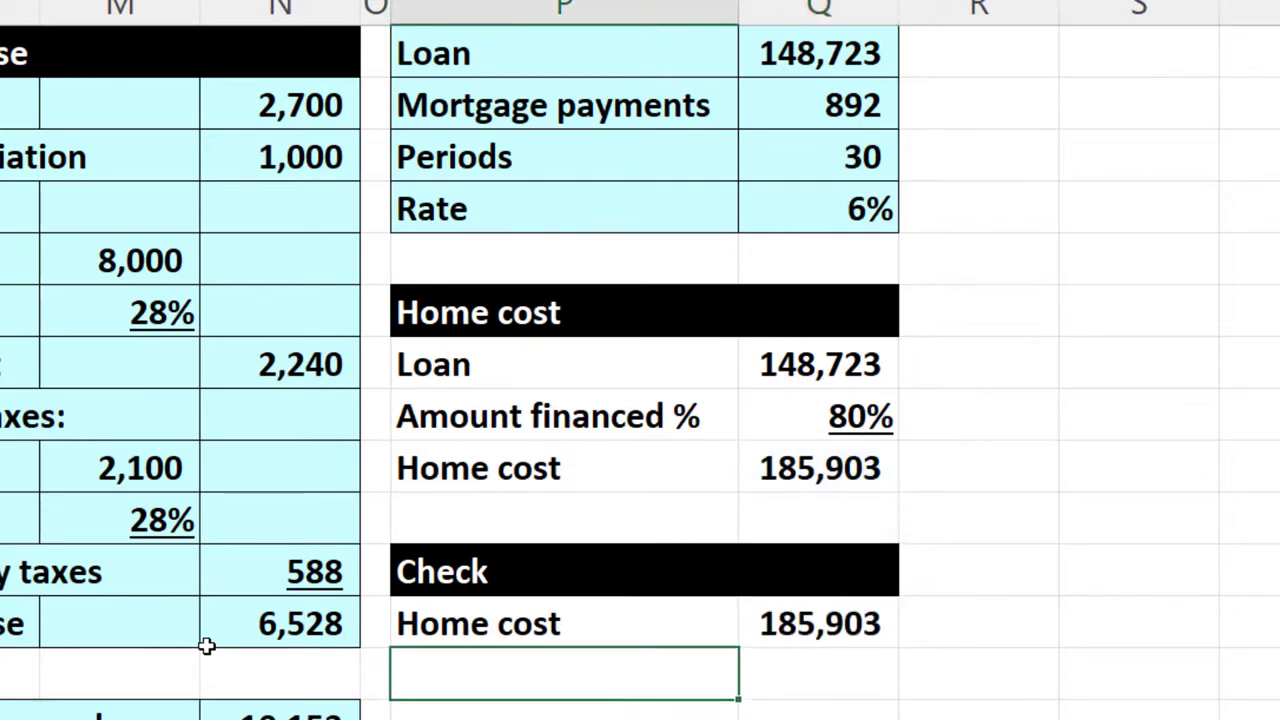
Enter the label "Down payment %" in P13 and .2 in Q13, formatted as an underlined percentage.
text(Down )
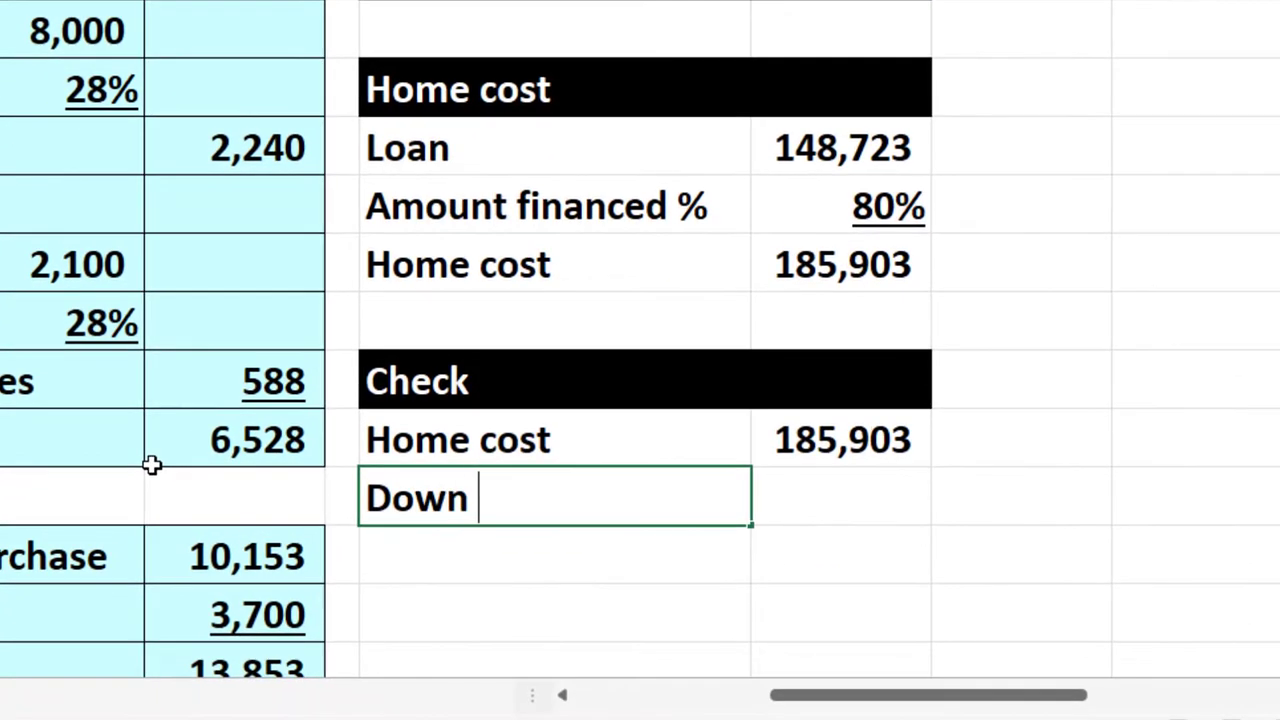
text(payment)
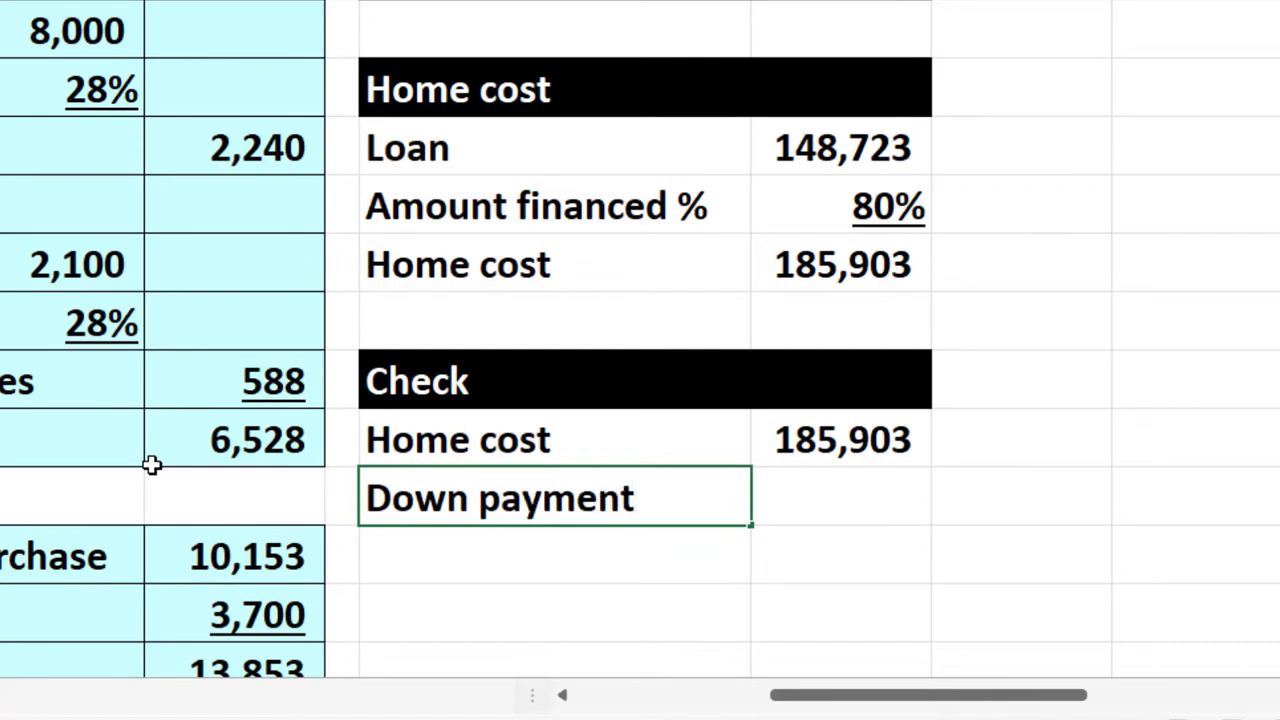
text( %)
key(Tab)
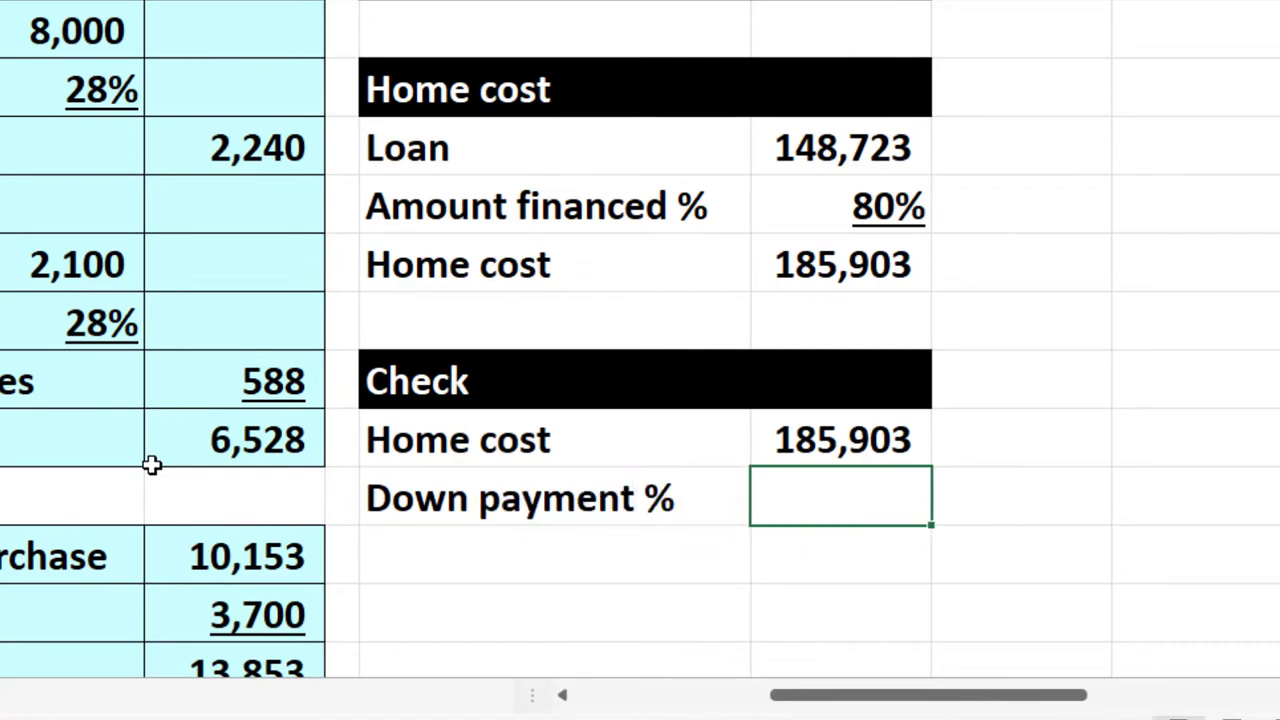
text(.2)
key(Left)
key(Right)
key(ctrl+shift+5)
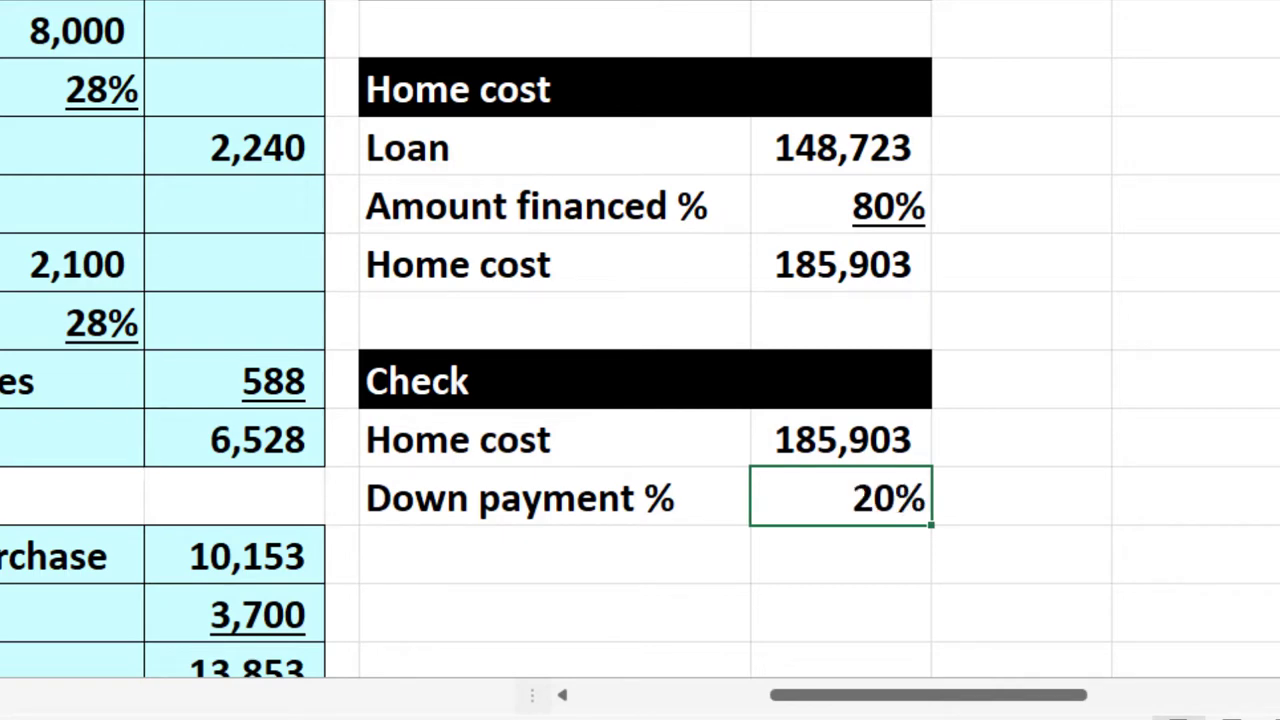
key(ctrl+u)
Enter the label "Down payment" in P14 and multiply home cost by the down payment percentage with =Q12*Q13 in Q14.
key(Down)
key(Left)
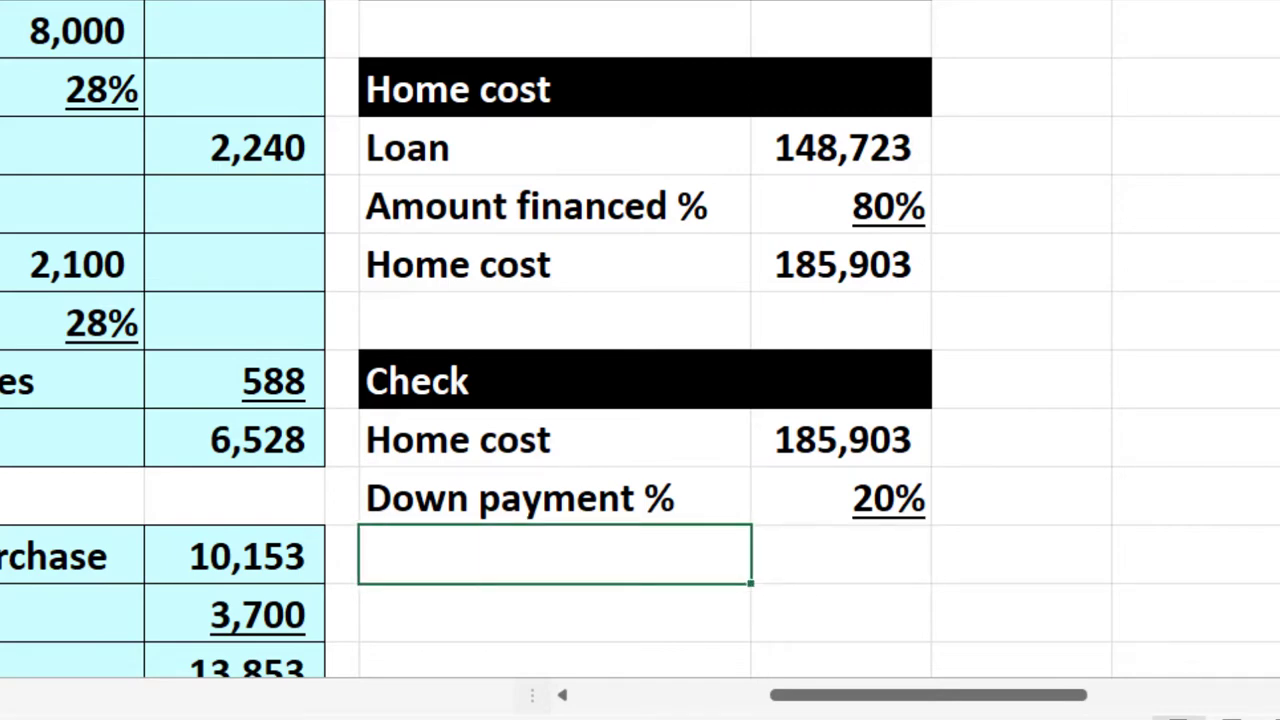
text(Down paymen)
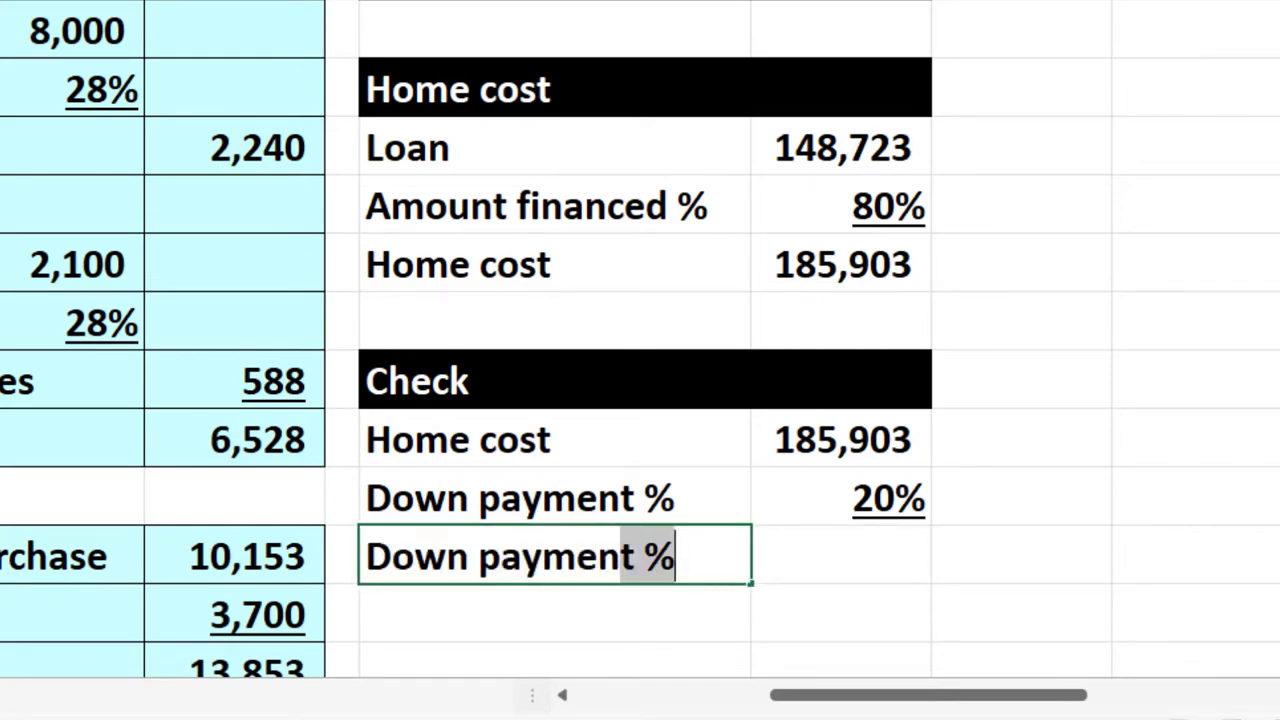
text(t)
key(BackSpace)
key(Tab)
text(=)
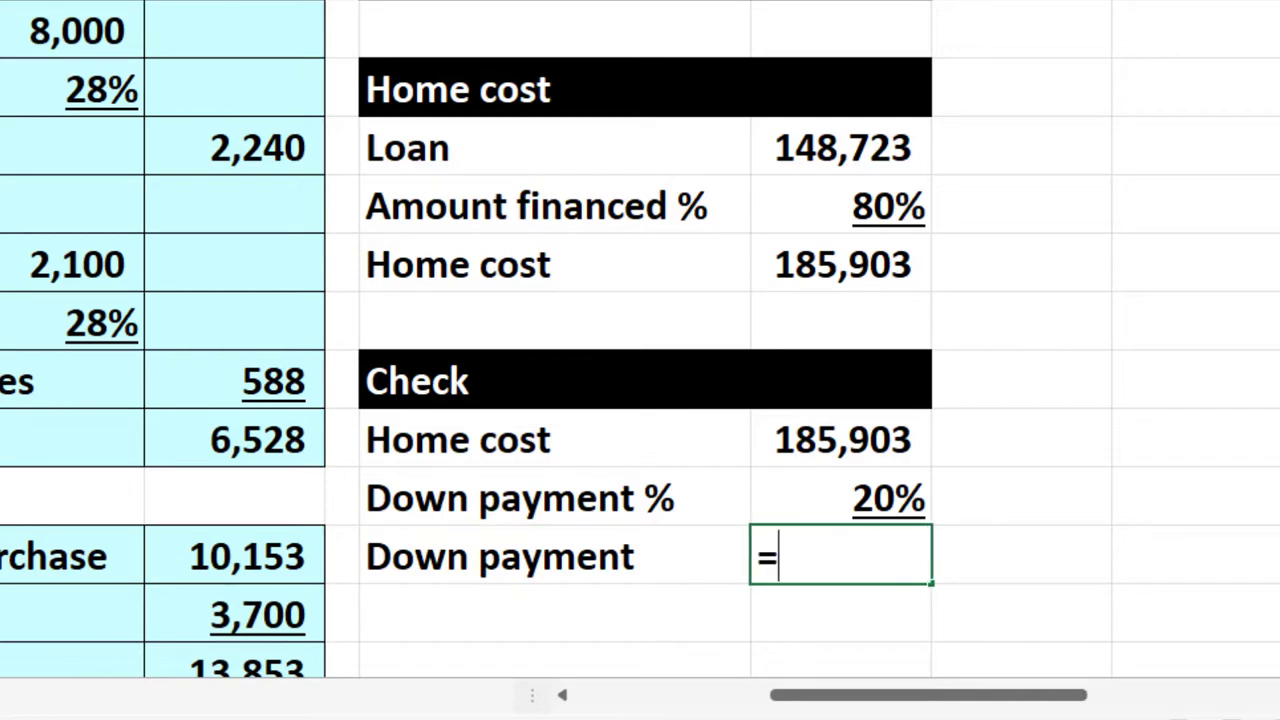
key(Up)
key(Up)
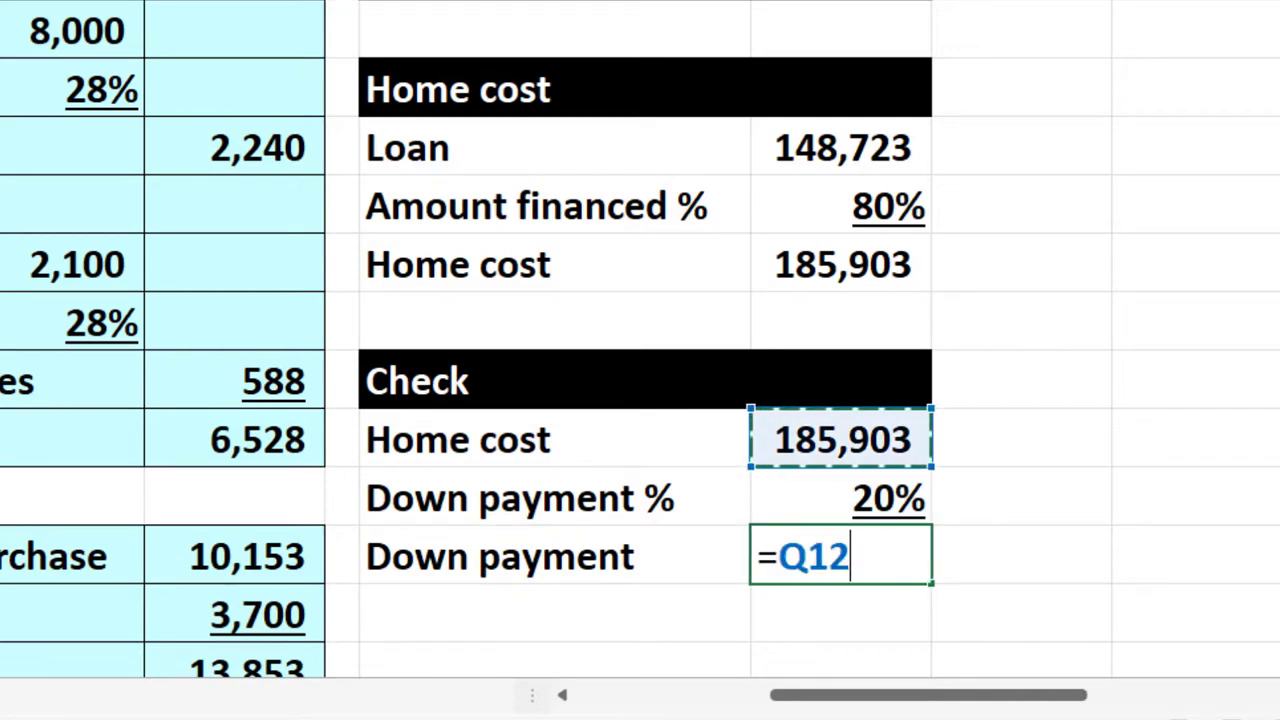
text(*)
key(Up)
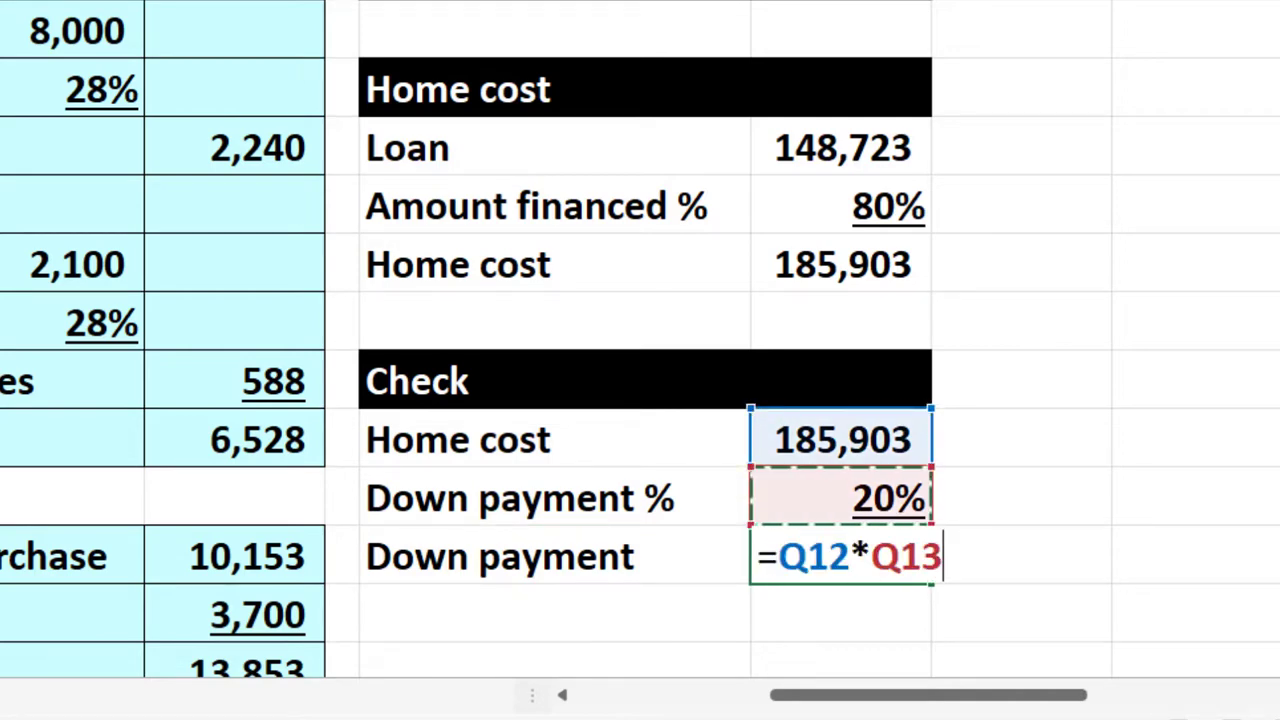
key(Return)
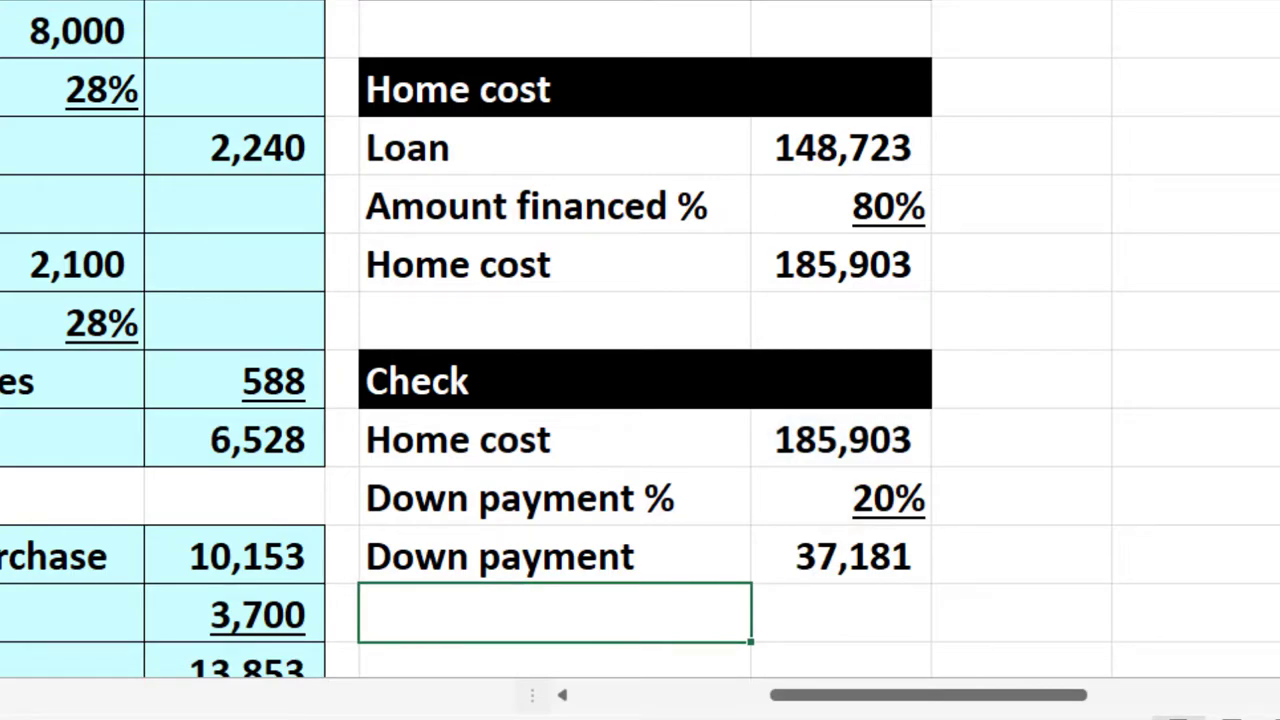
Compare the Down payment/closing costs amount in B11 with the down payment calculated in the Check table.
click(342, 614)
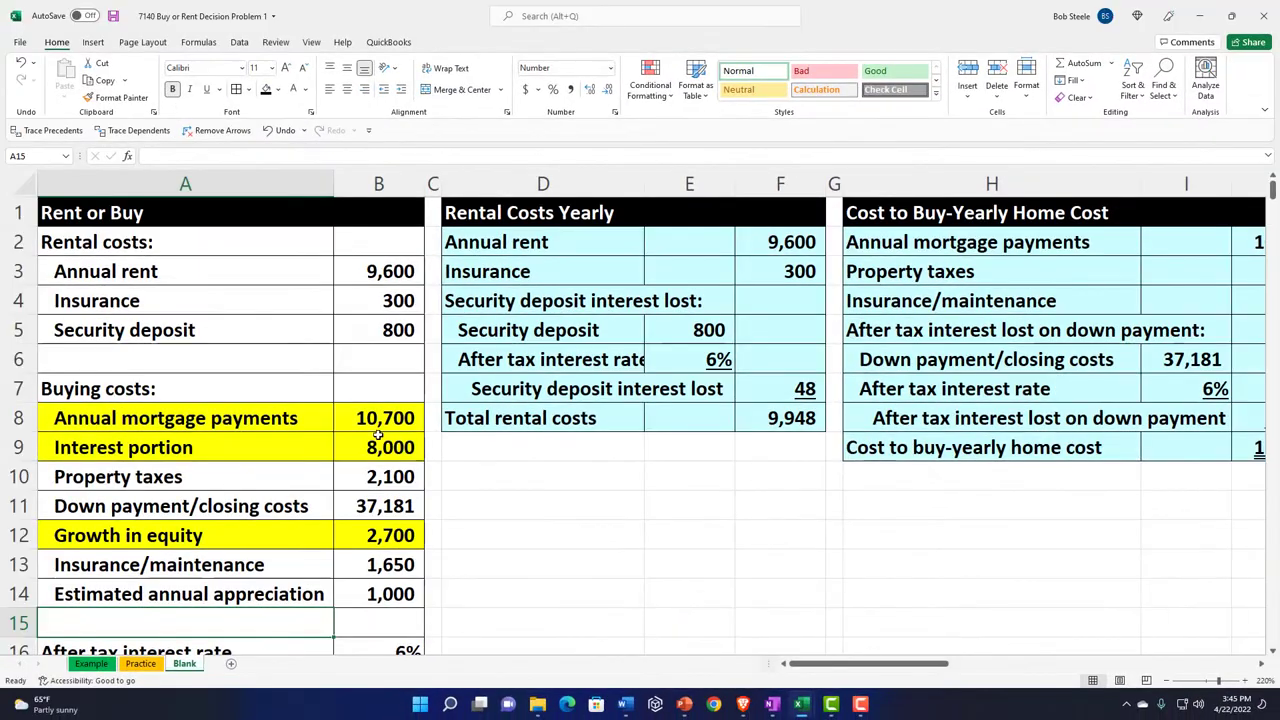
scroll(640, 420, down, 1)
click(580, 262)
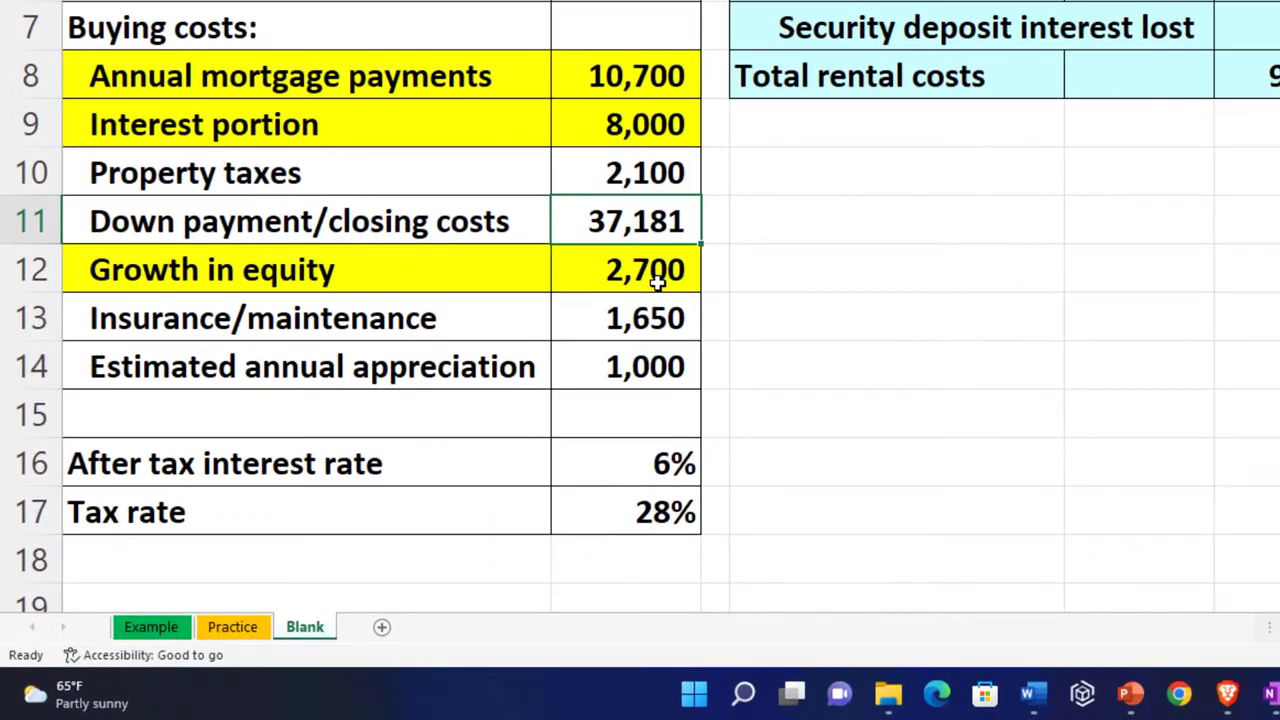
key(Right)
key(Right)
key(Right)
key(Right)
key(Right)
key(Right)
key(Right)
key(Right)
key(Right)
key(Right)
key(Right)
key(Right)
key(Right)
key(Right)
key(Right)
key(Right)
key(Right)
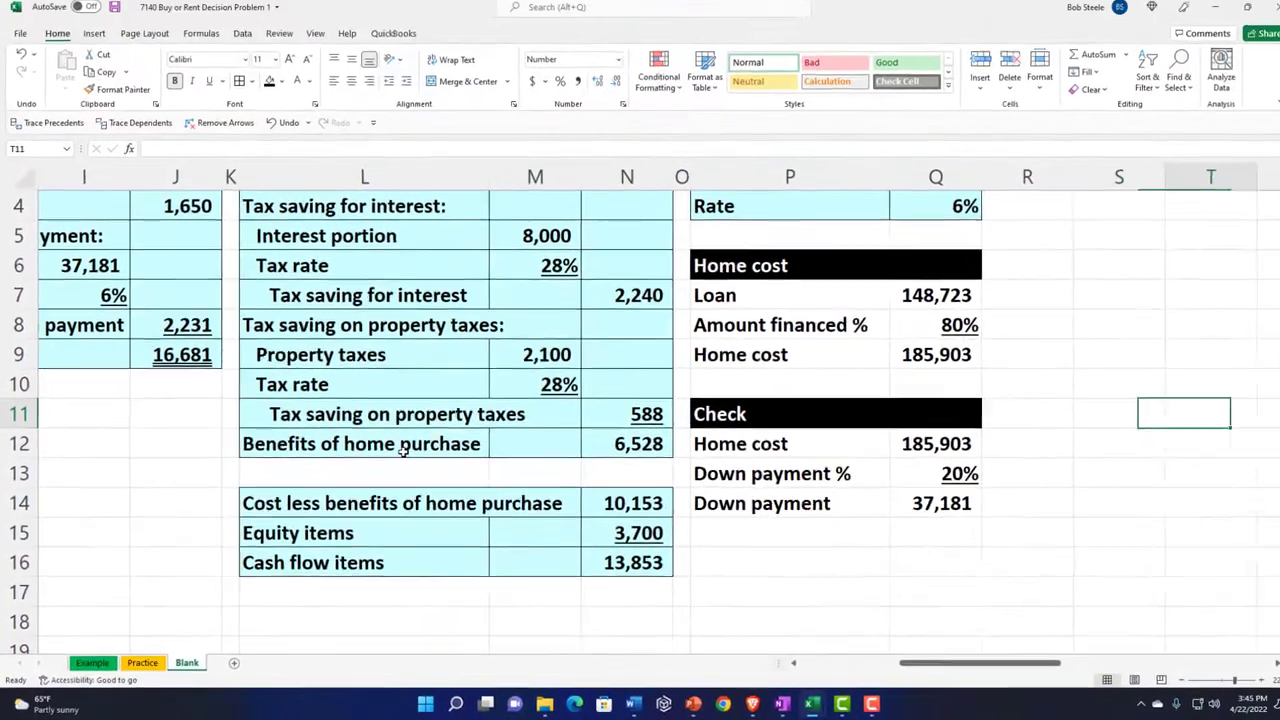
Enter the label "Loan" in P15, below the Down payment row of the Check table.
key(Right)
key(Left)
key(Left)
key(Left)
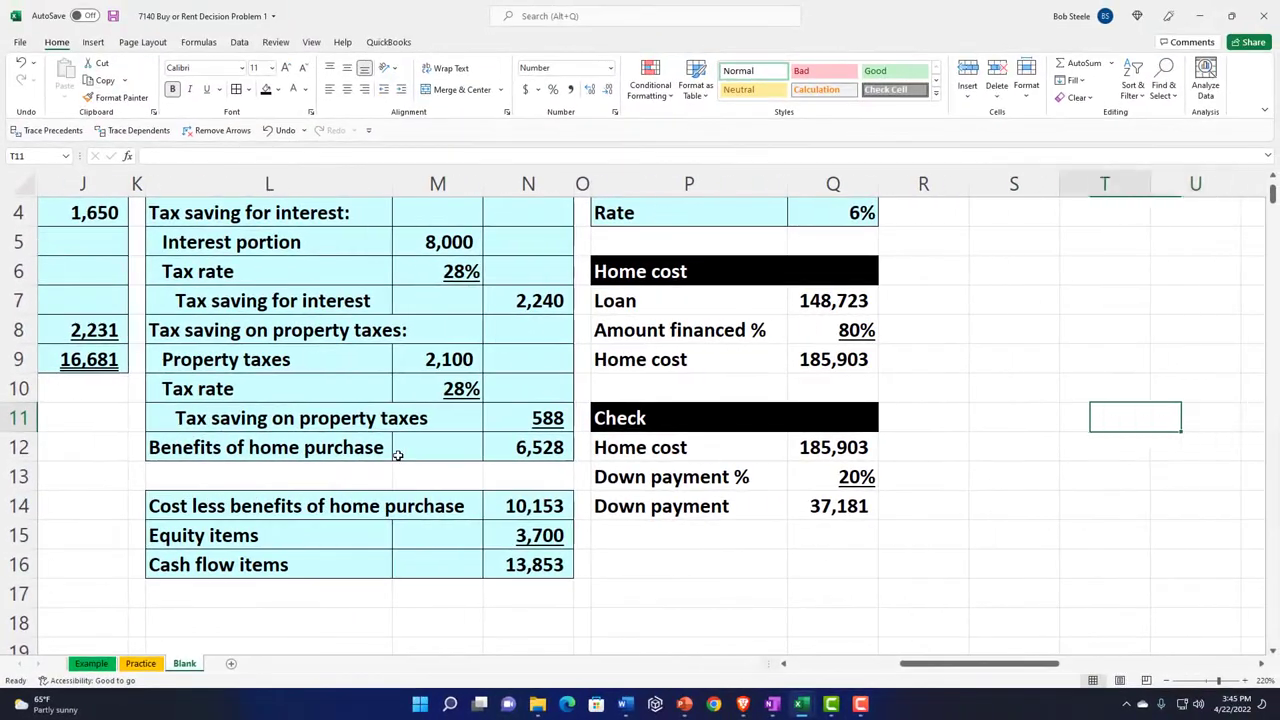
key(Left)
key(Down)
key(Down)
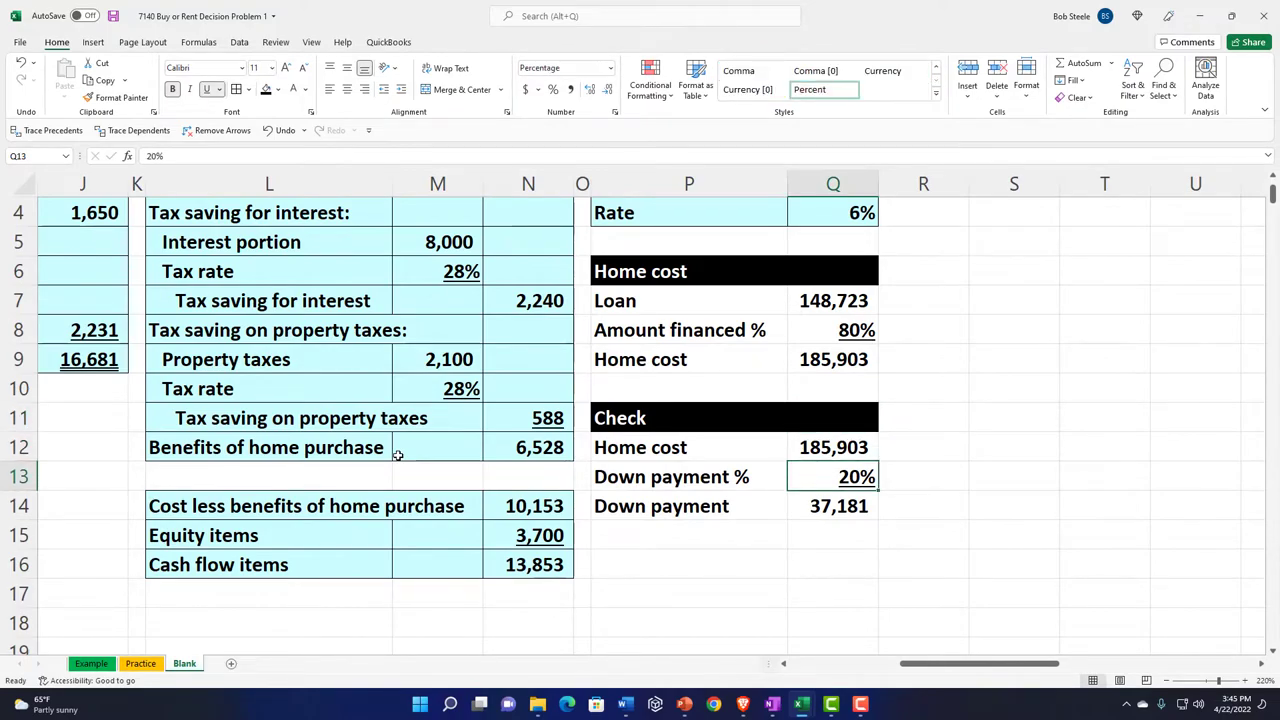
key(Down)
key(Left)
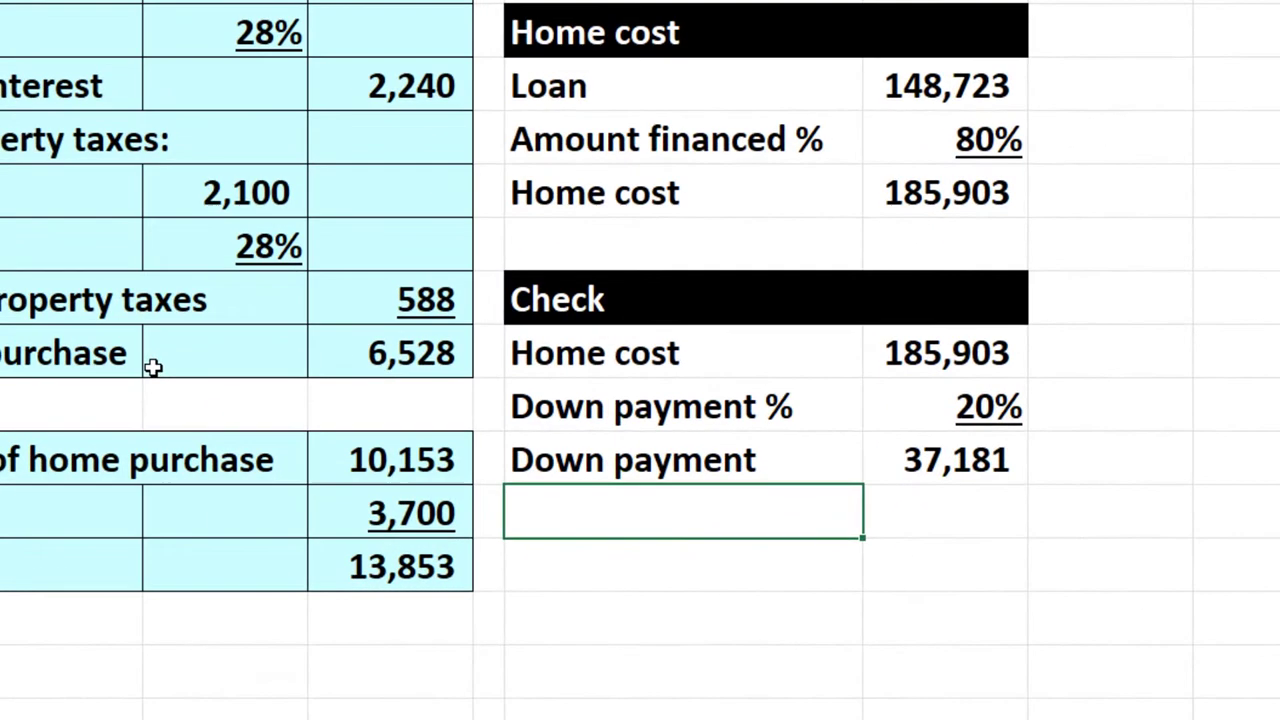
text(Loan)
Subtract the down payment from the home cost with the formula =Q12-Q14 in Q15.
key(Right)
text(=)
key(Up)
key(Up)
key(Up)
text(-)
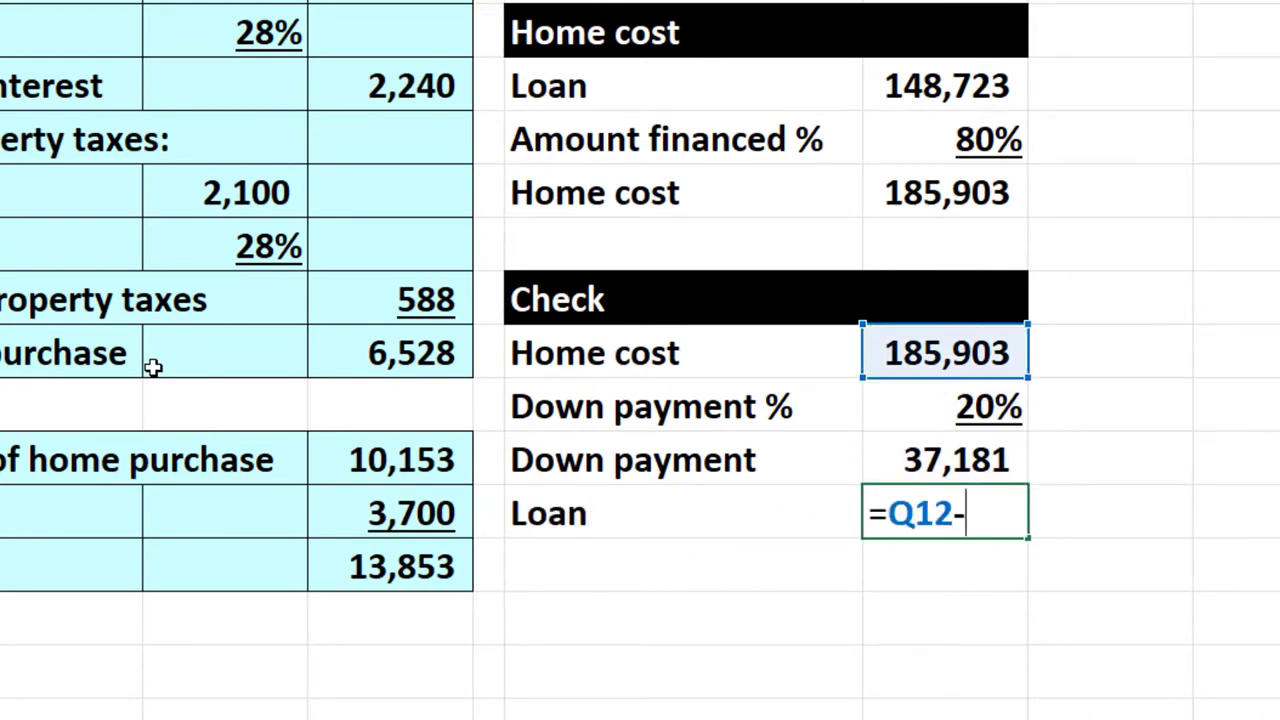
key(Up)
key(Return)
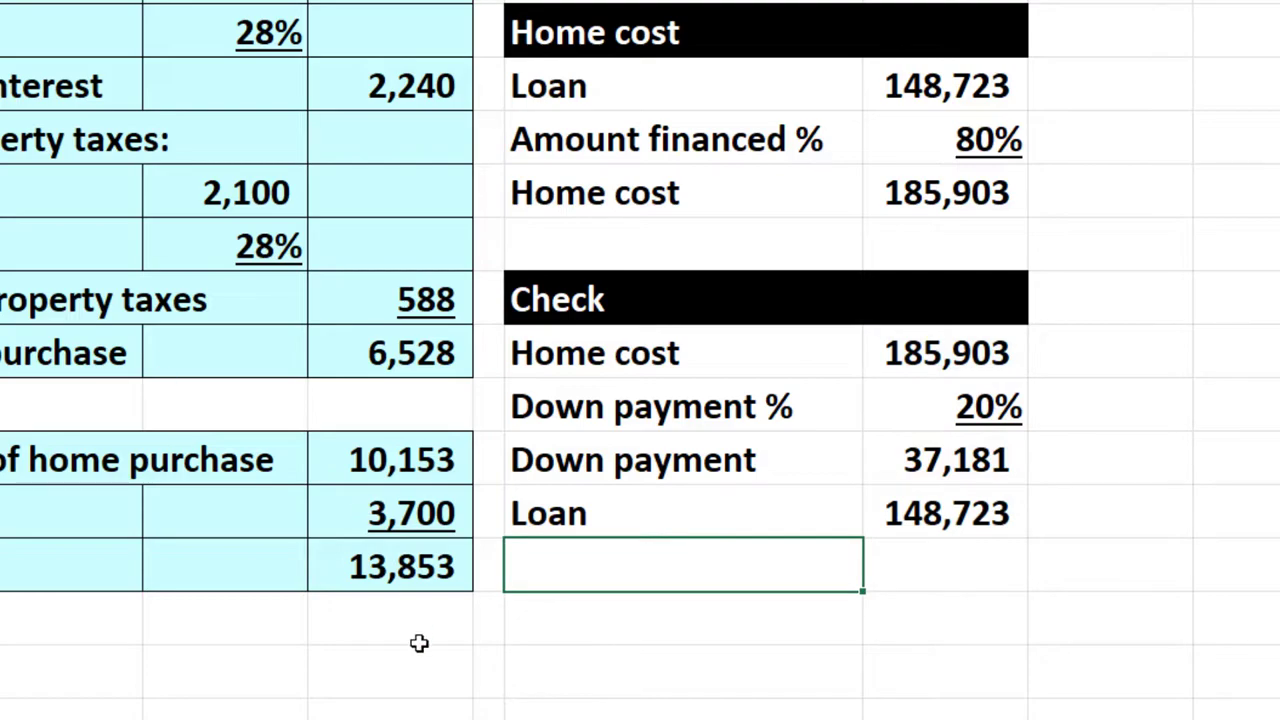
Apply the light blue fill and cell borders to the Home cost table rows P7:Q9.
scroll(464, 627, up, 1)
drag(555, 250, 866, 350)
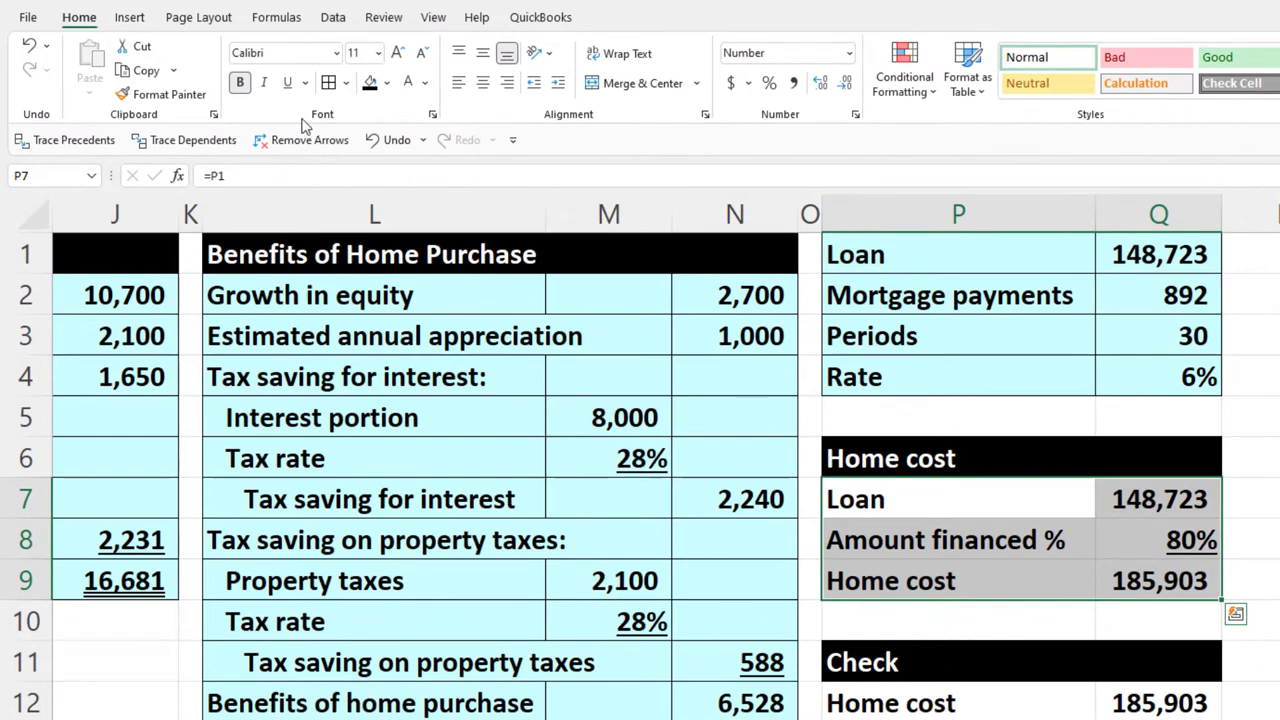
click(387, 83)
click(368, 310)
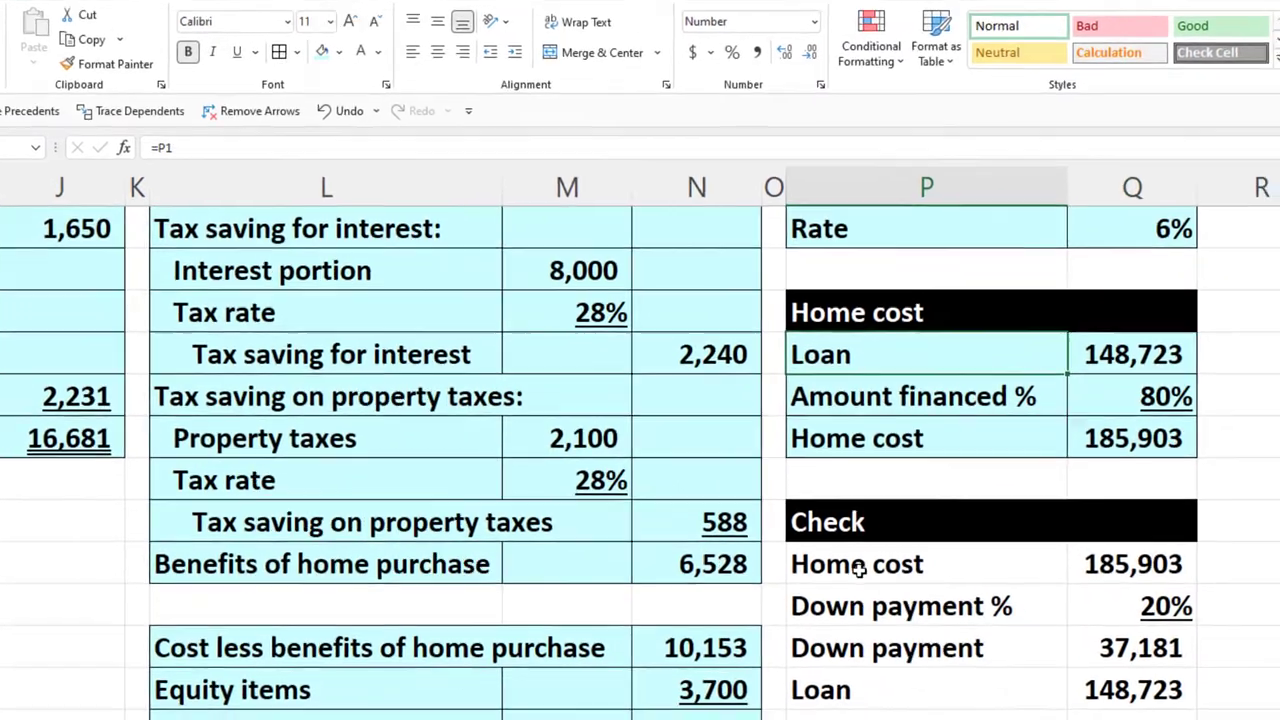
Apply the light blue fill and cell borders to the Check table rows P12:Q15 and clear their underlines.
drag(858, 568, 1072, 688)
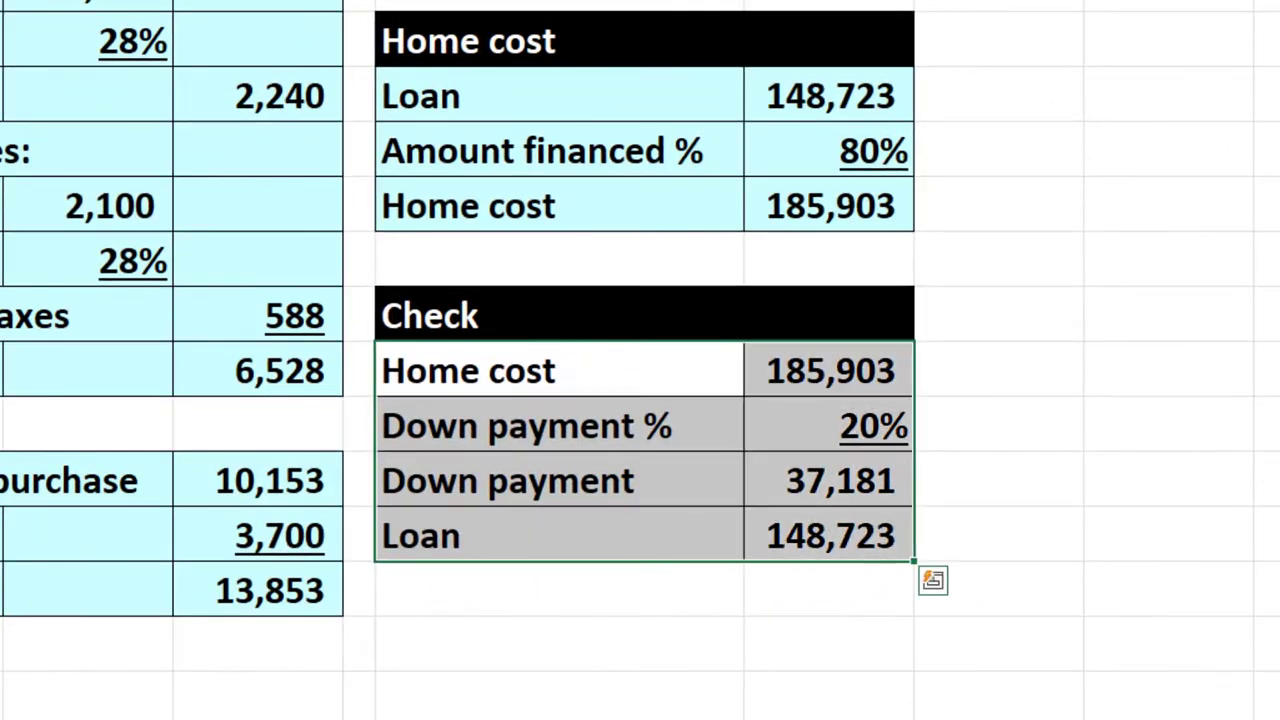
key(ctrl+u)
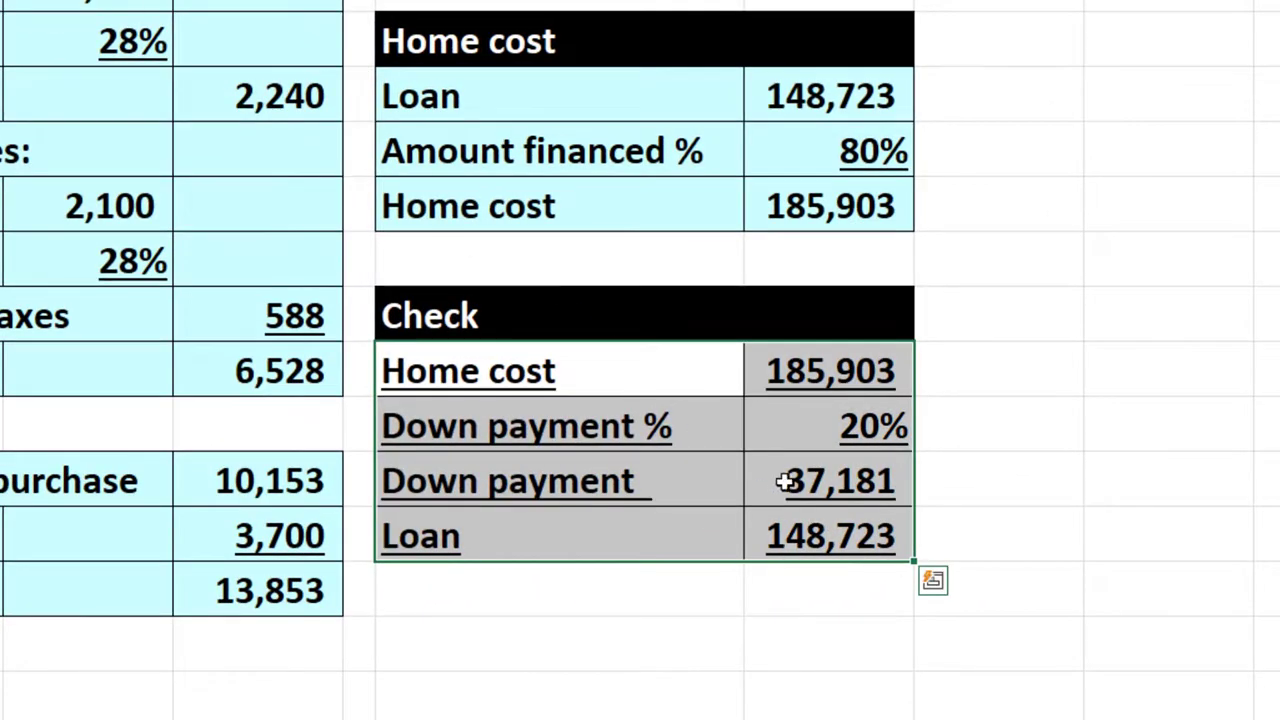
click(836, 524)
drag(591, 369, 786, 524)
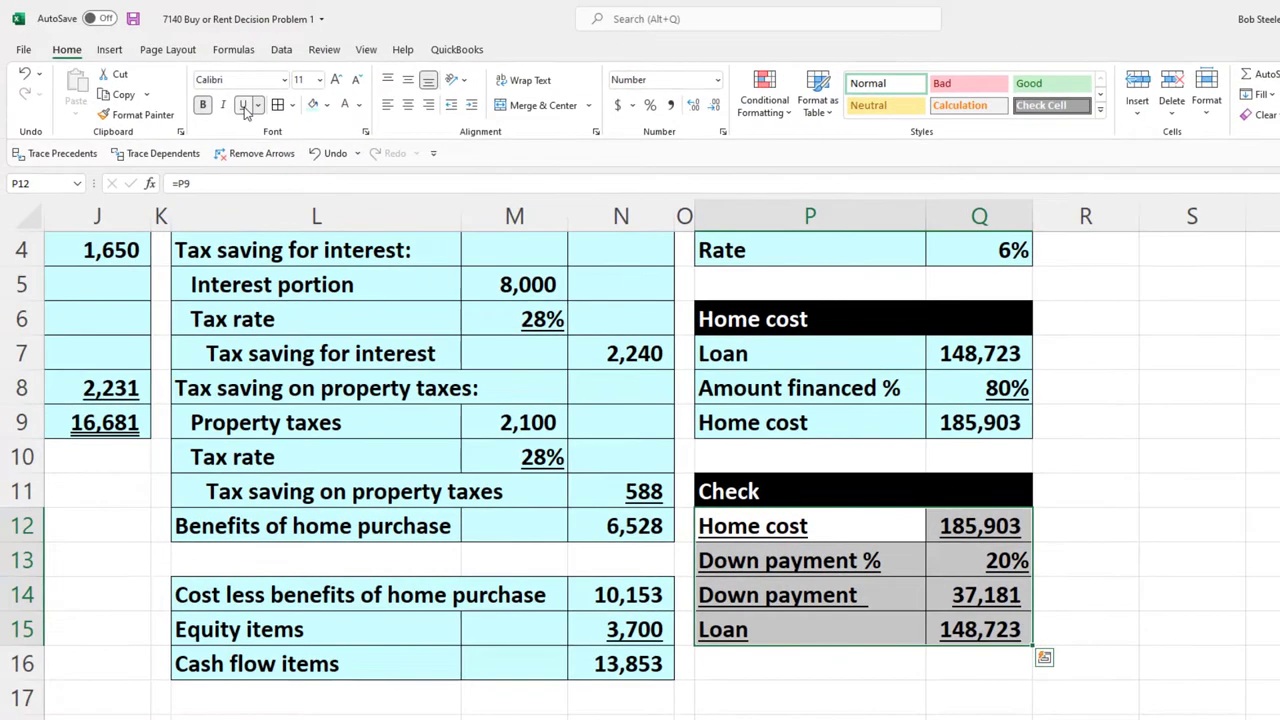
click(243, 106)
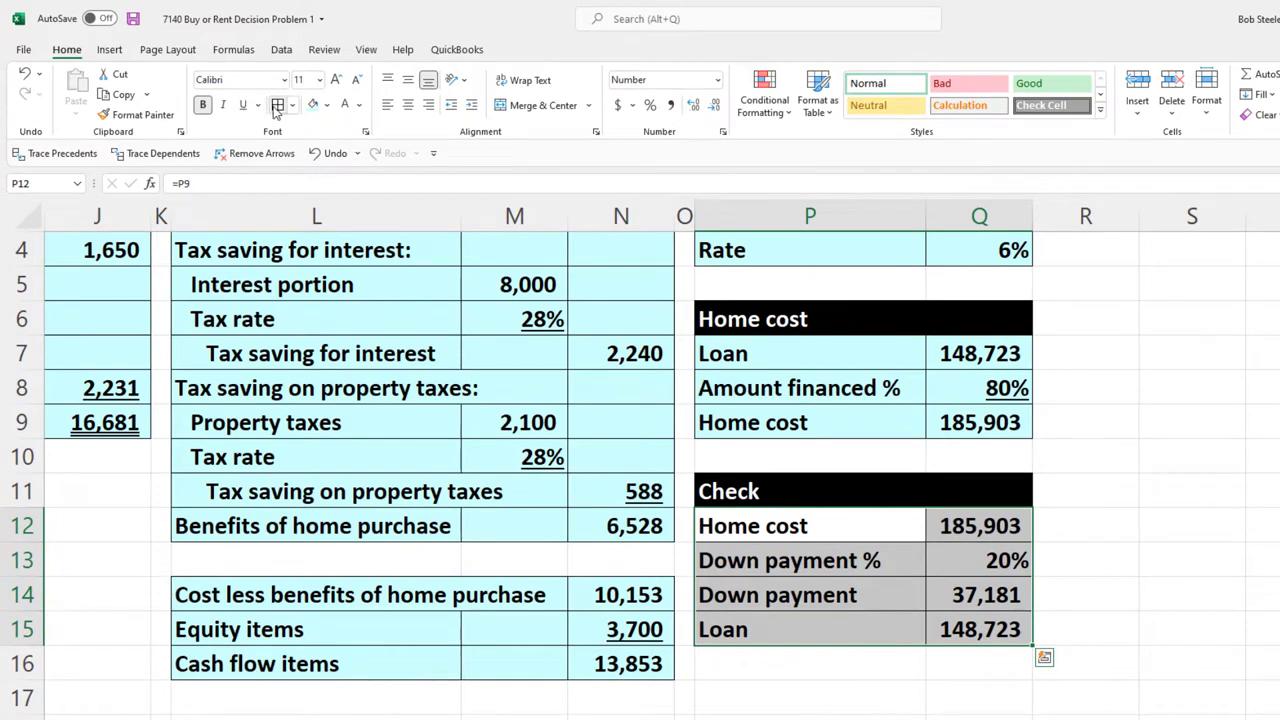
click(277, 106)
Underline the down payment percentage in Q13 and the down payment amount in Q14.
click(995, 568)
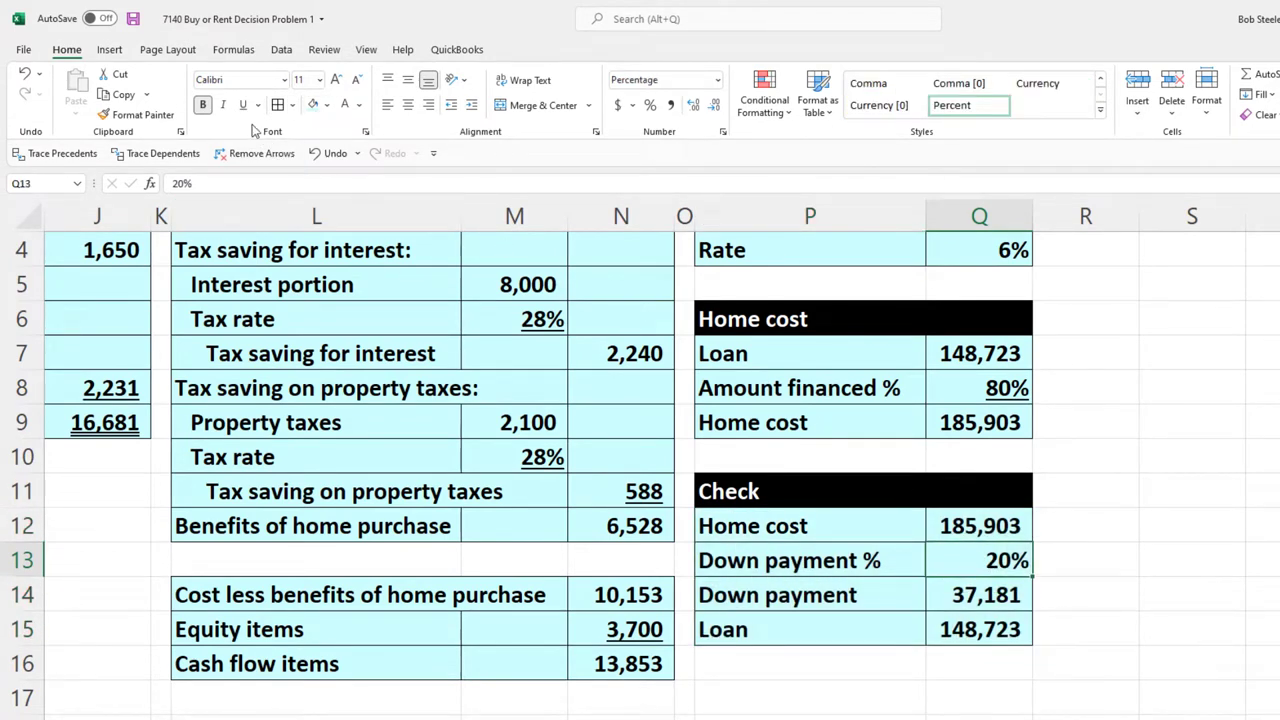
click(986, 597)
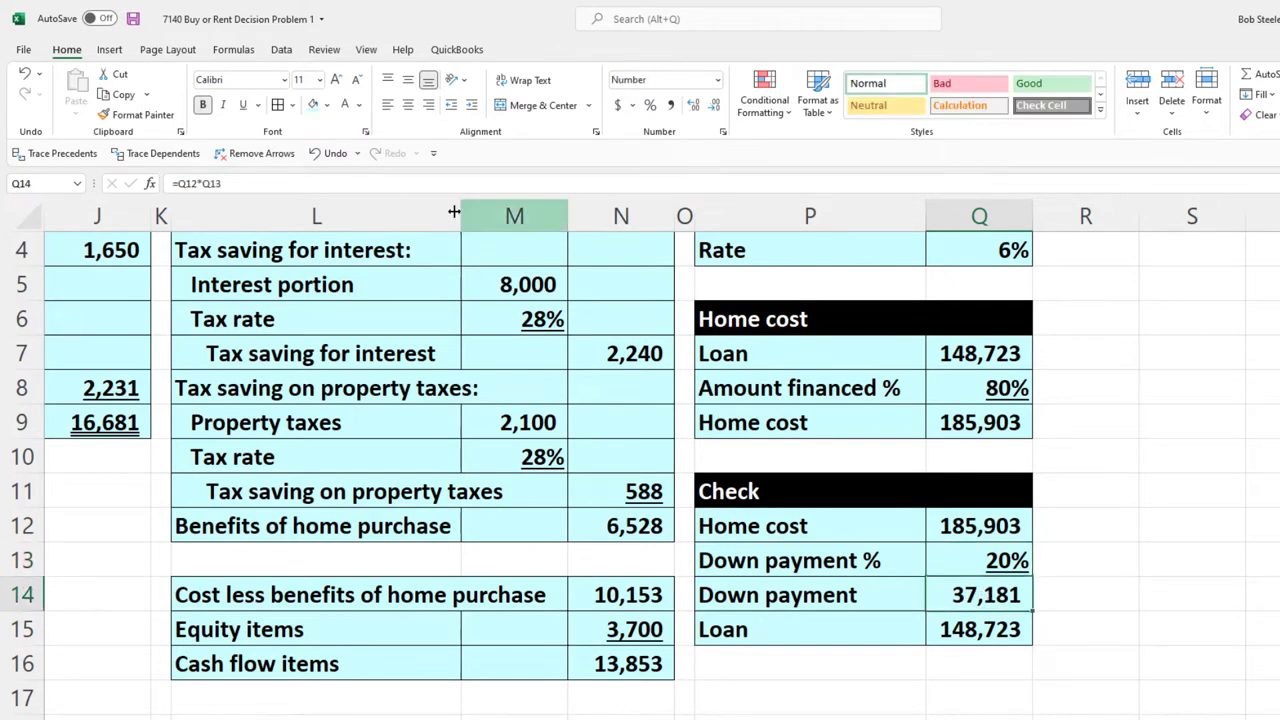
click(243, 105)
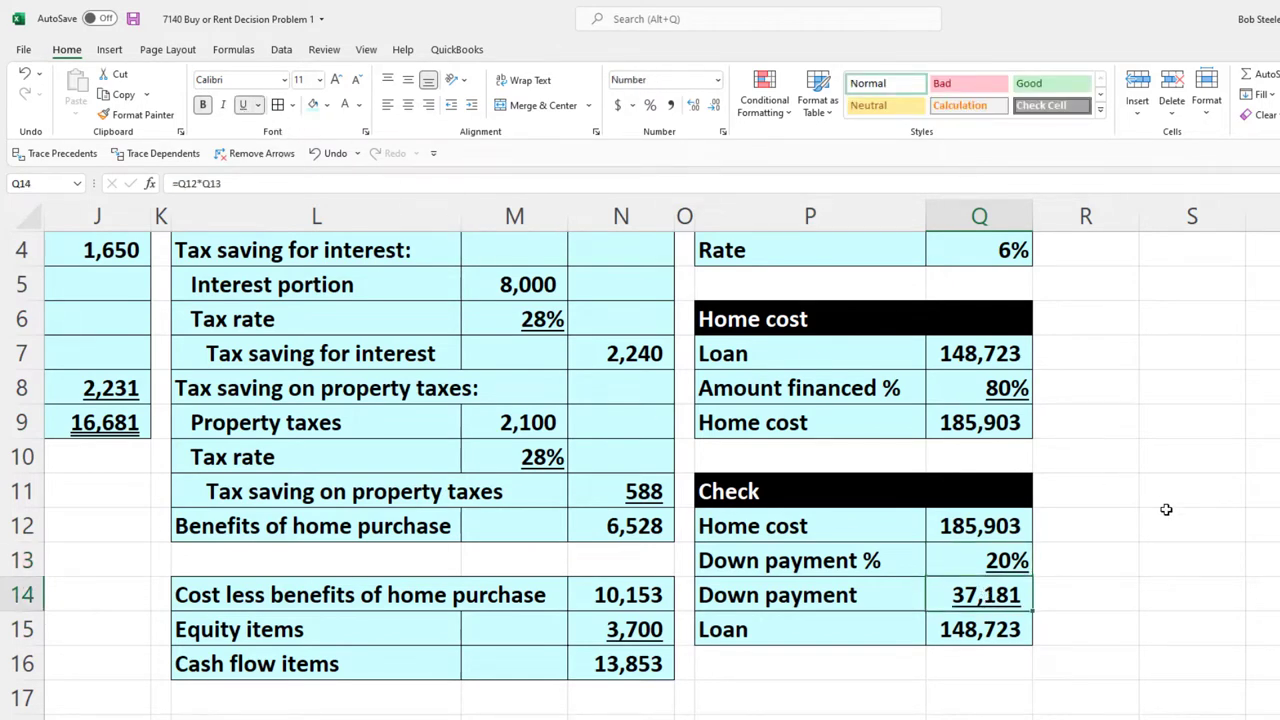
Examine the highlighted annual mortgage payments, interest portion and growth in equity amounts in the Rent or Buy data.
scroll(1166, 509, up, 1)
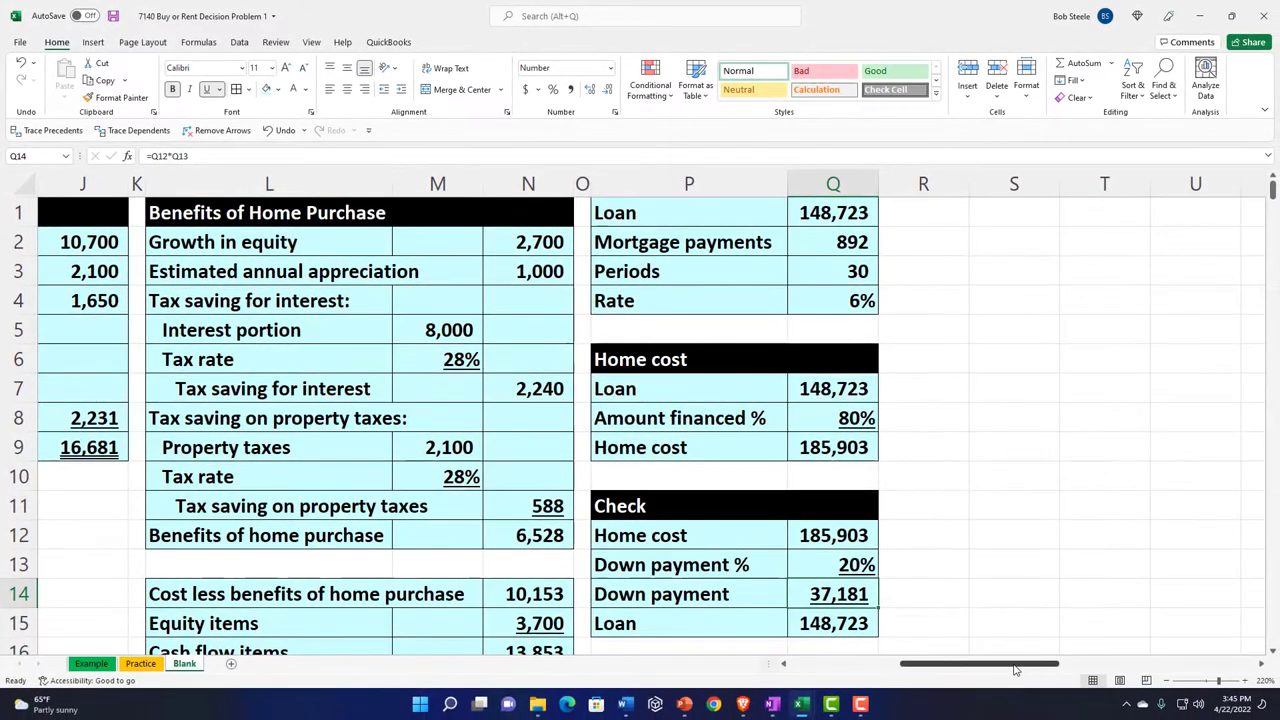
drag(1014, 665, 903, 665)
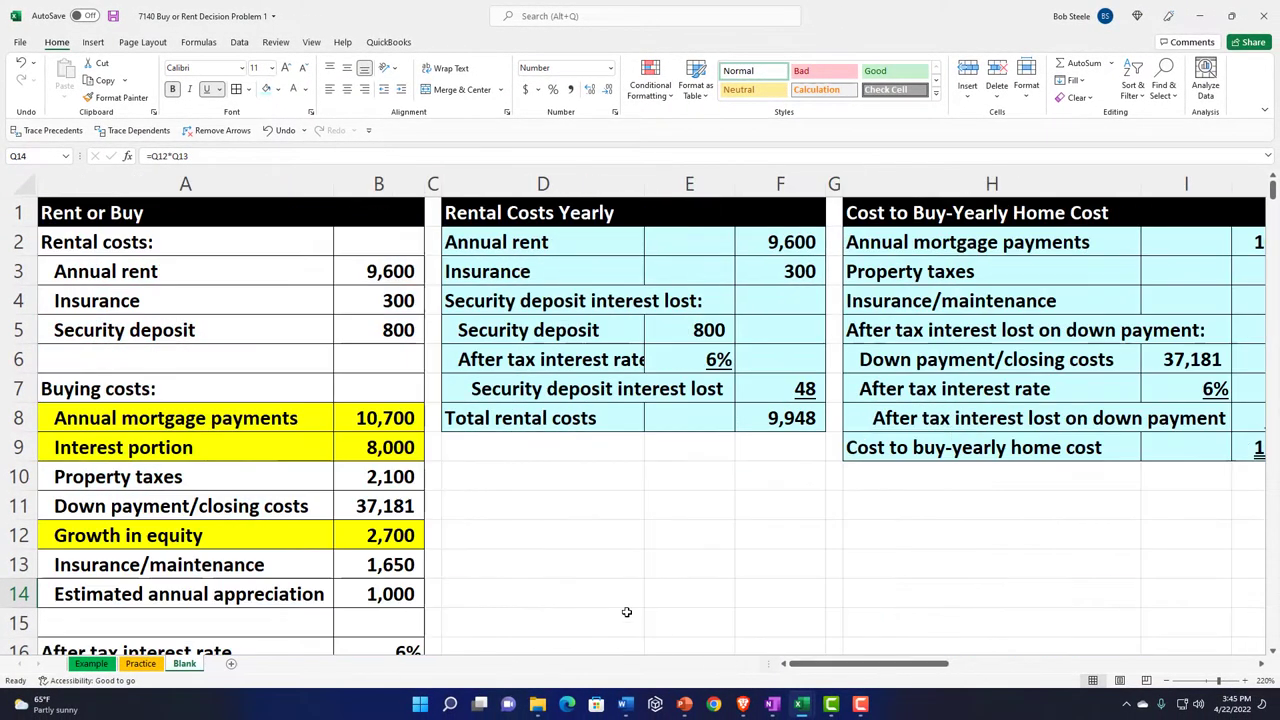
drag(405, 424, 405, 447)
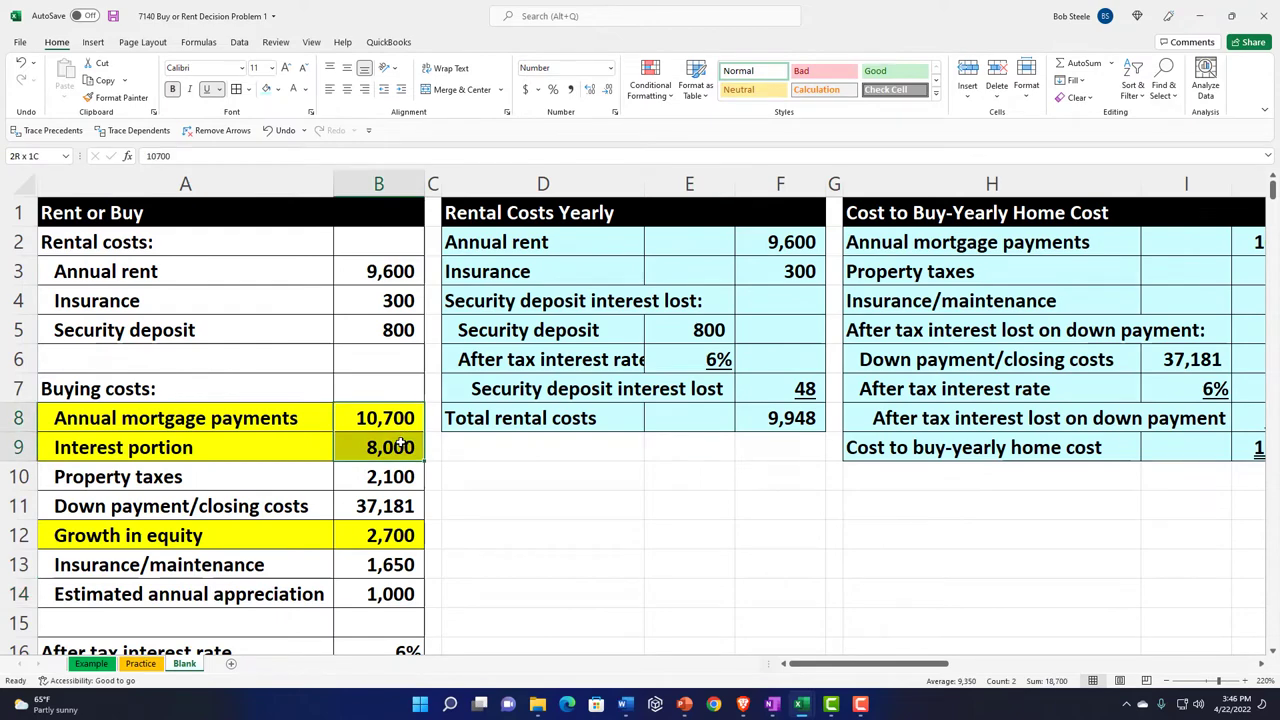
click(420, 535)
Copy the narrow spacer column O onto column R to separate the next table.
drag(890, 663, 1017, 670)
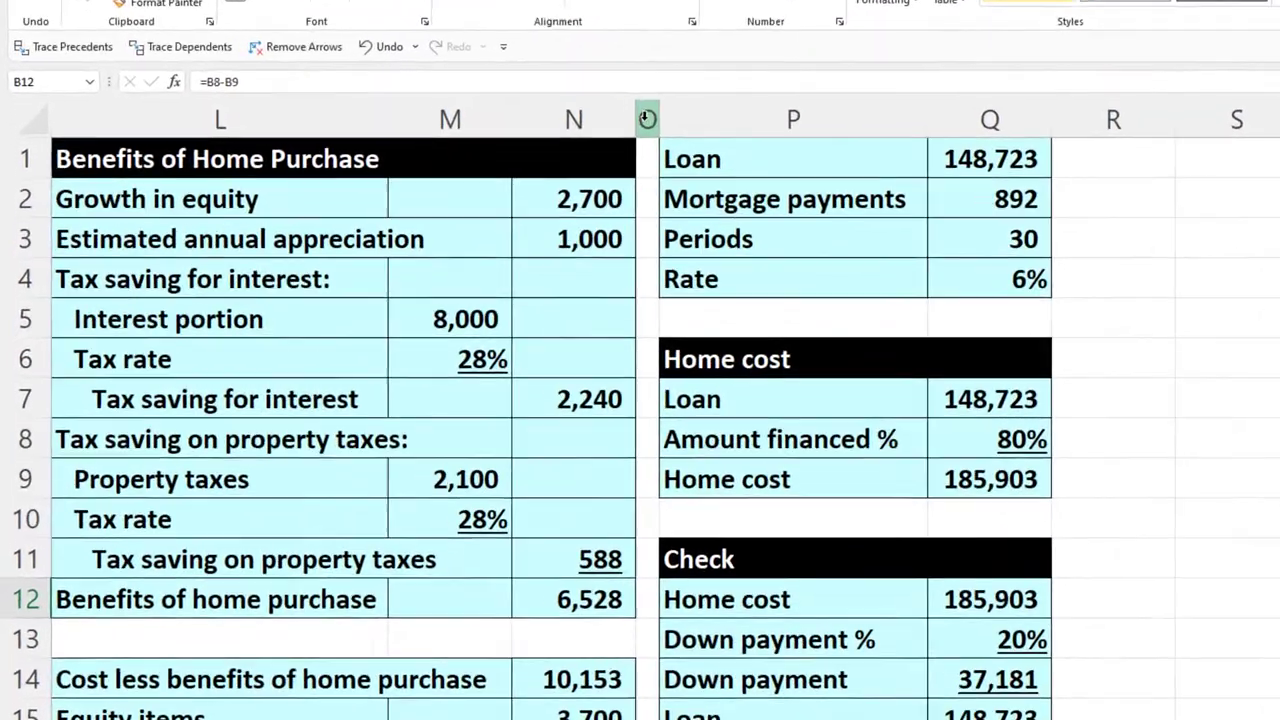
click(474, 184)
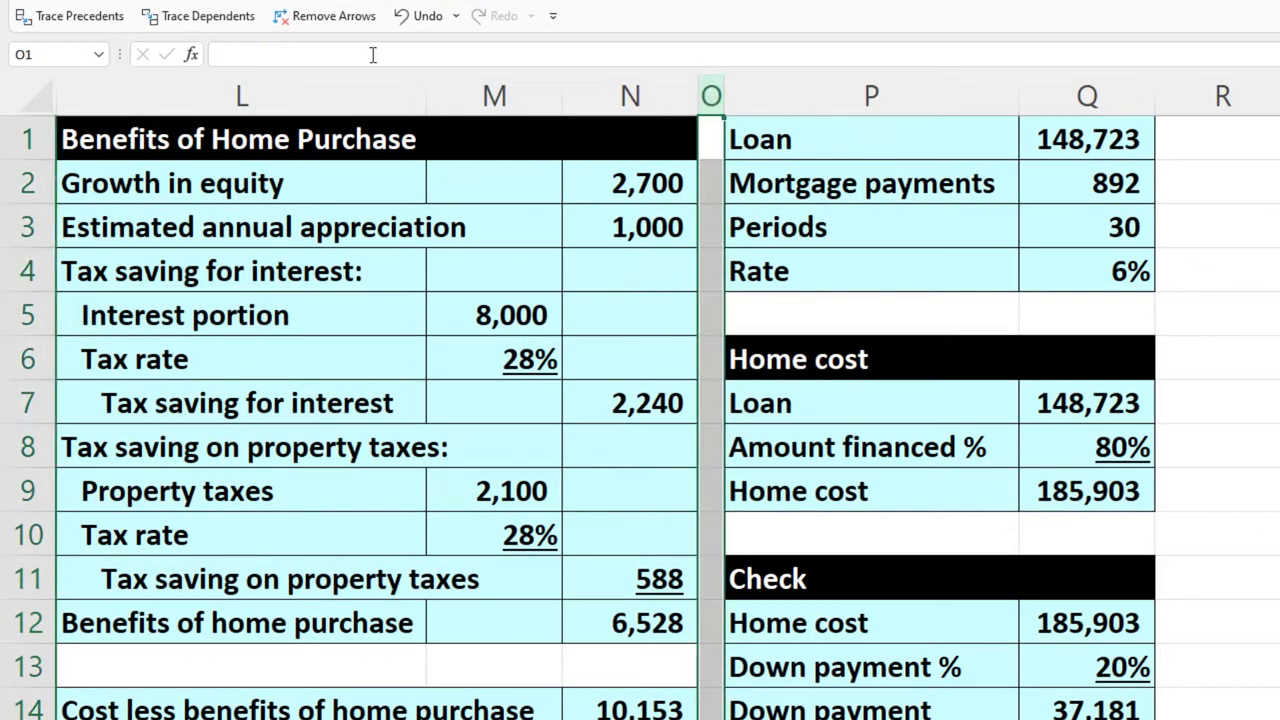
key(ctrl+c)
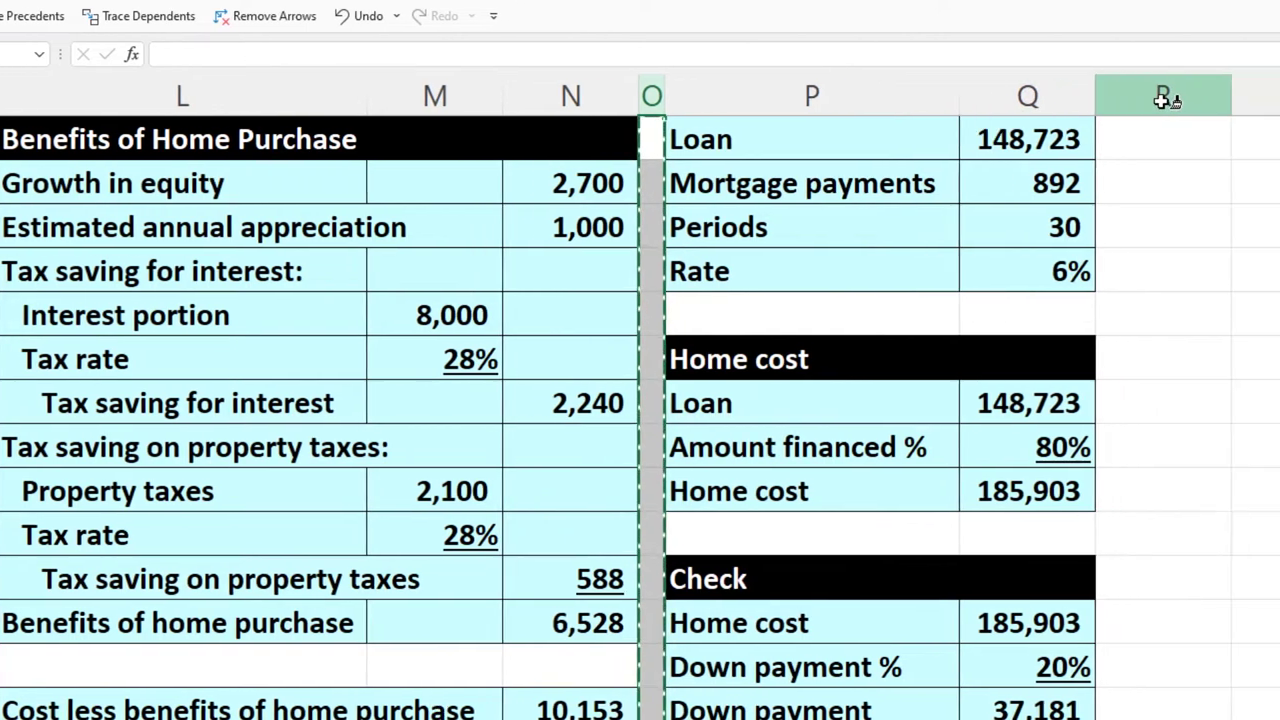
click(1165, 100)
key(ctrl+v)
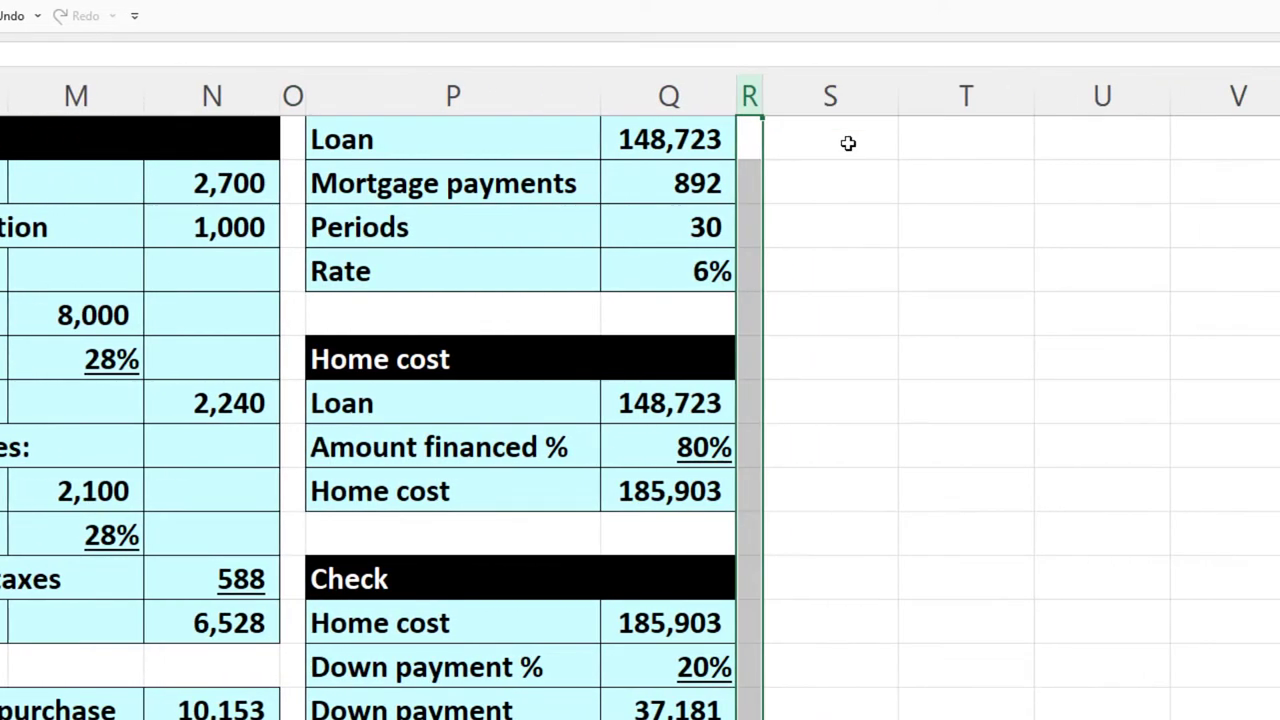
Enter the amortization table headers "Year" in S2 and "Month" in T2.
click(848, 143)
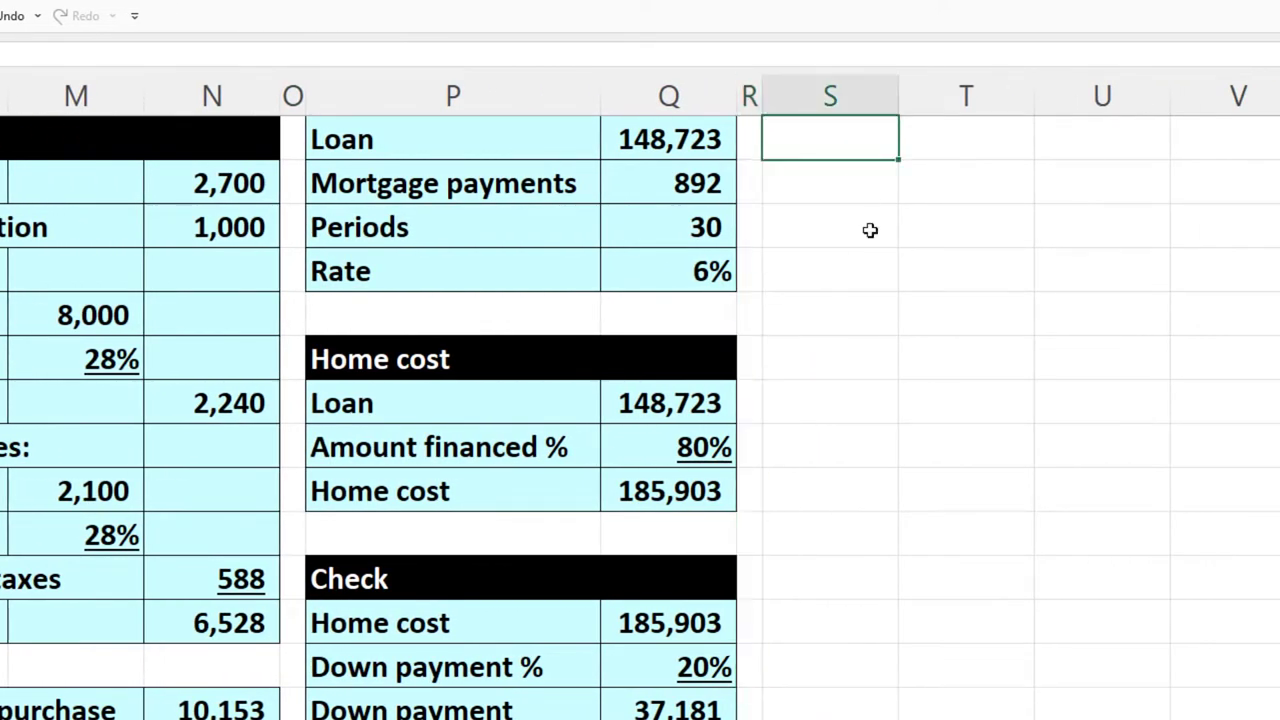
key(Down)
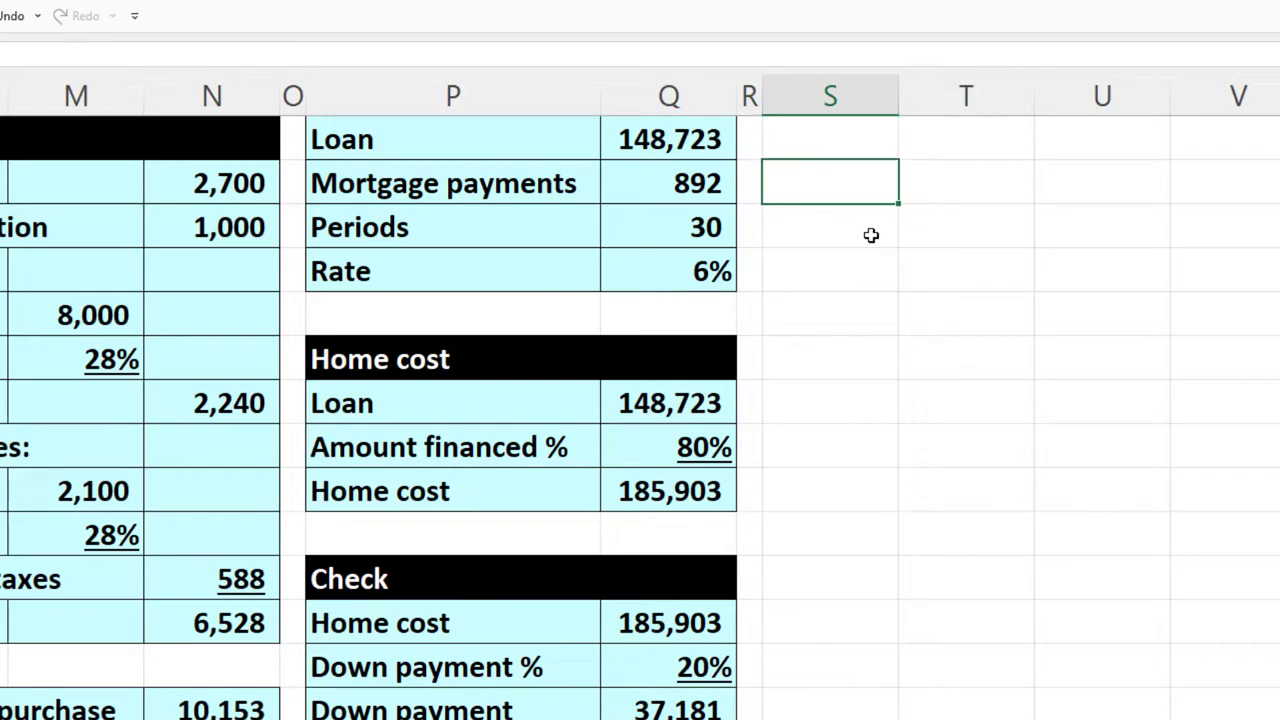
text(Year)
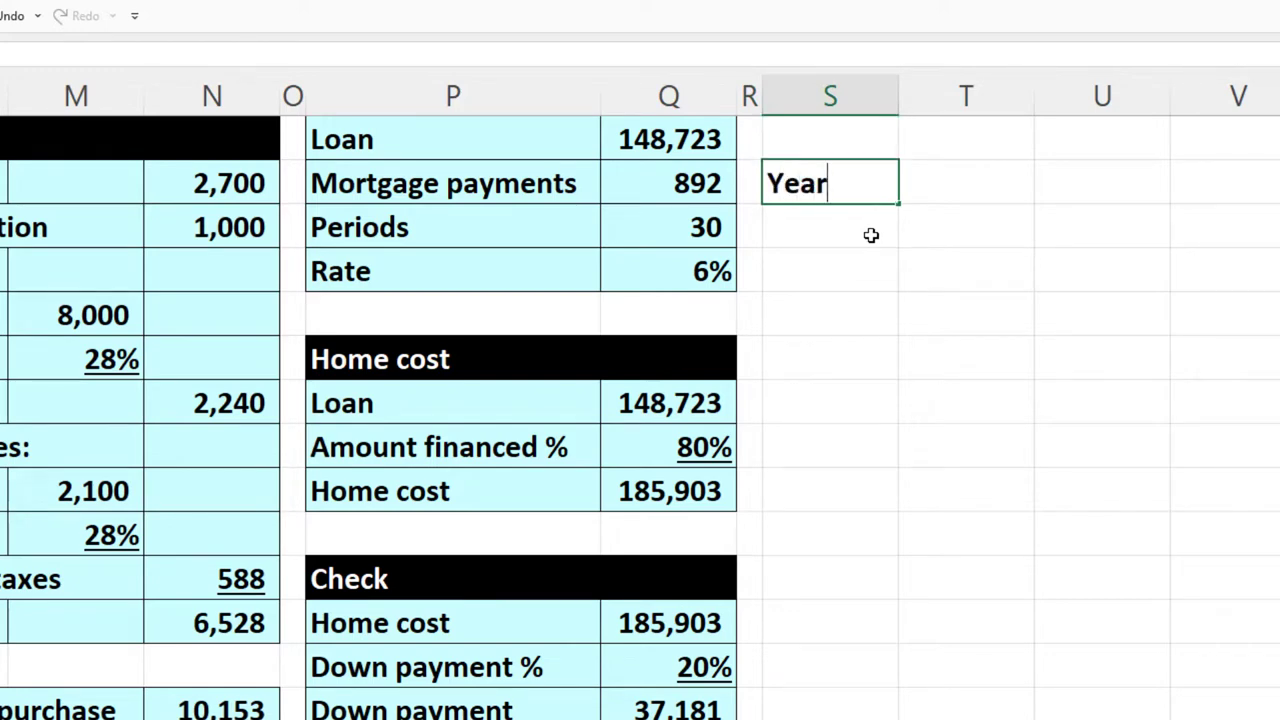
key(Tab)
text(Month)
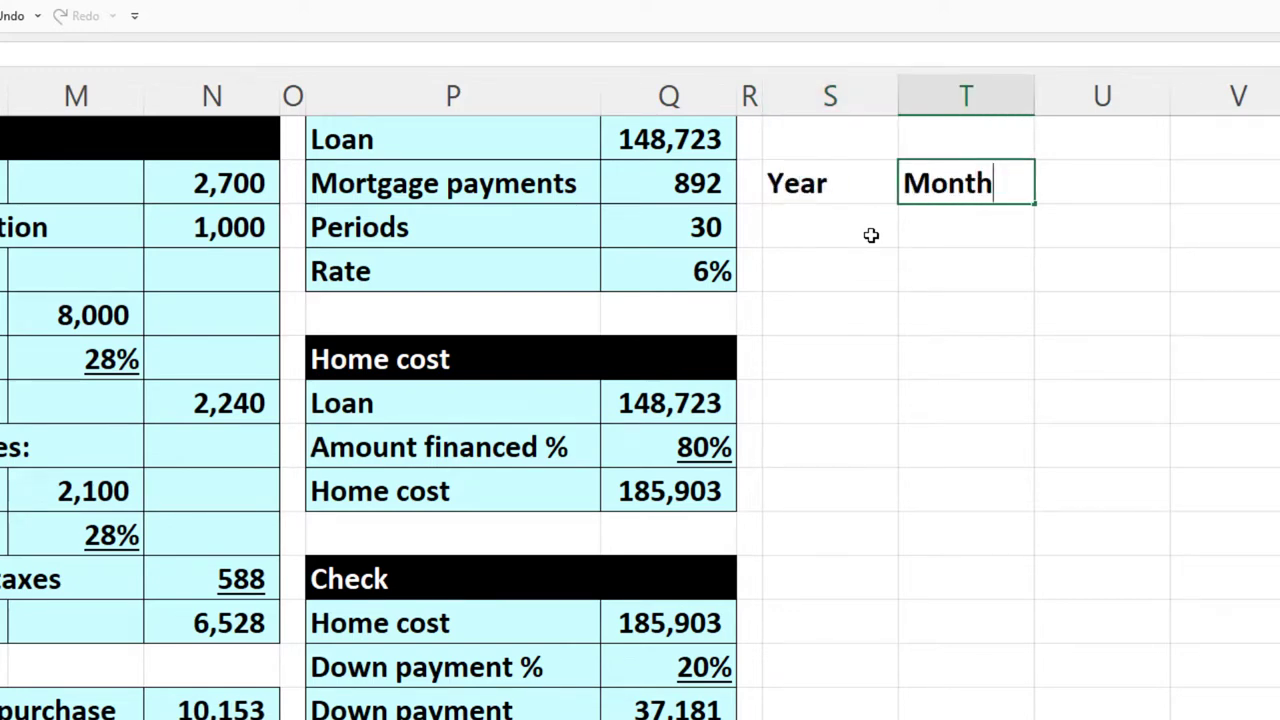
key(Tab)
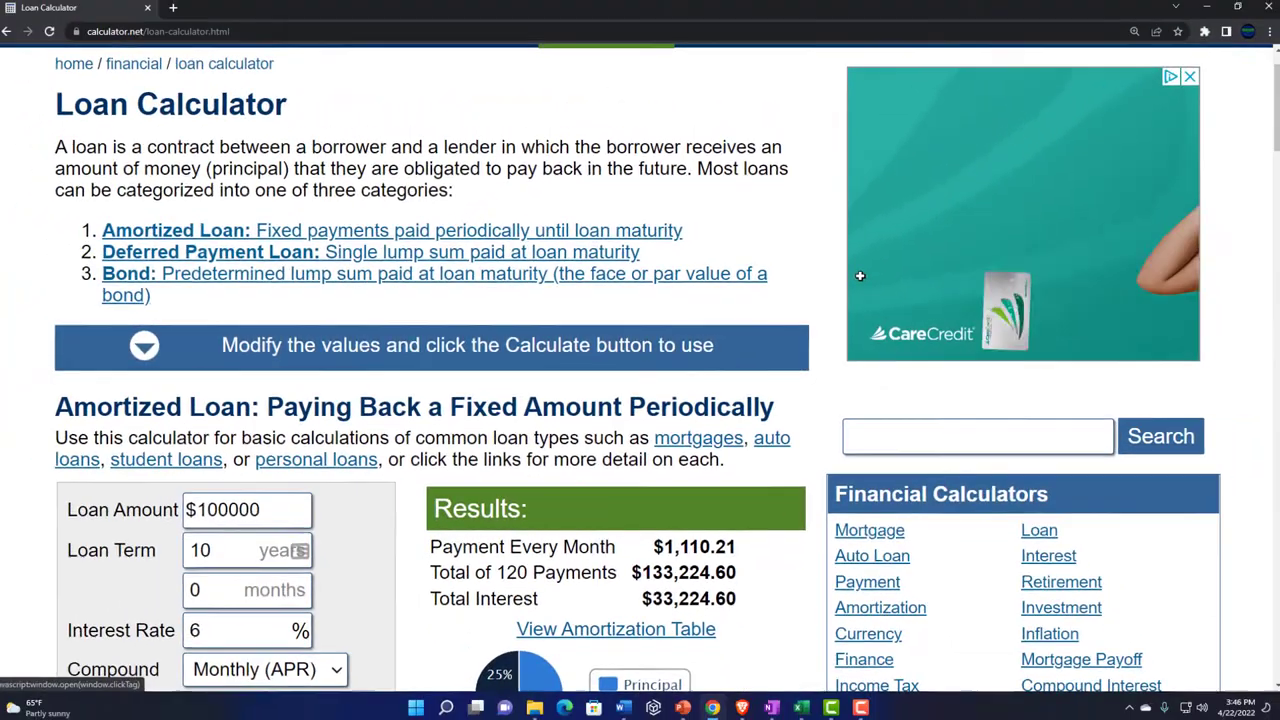
Switch to the Loan Calculator page in the browser and set the amortized loan amount to 148723.
scroll(537, 318, down, 1)
scroll(537, 318, down, 2)
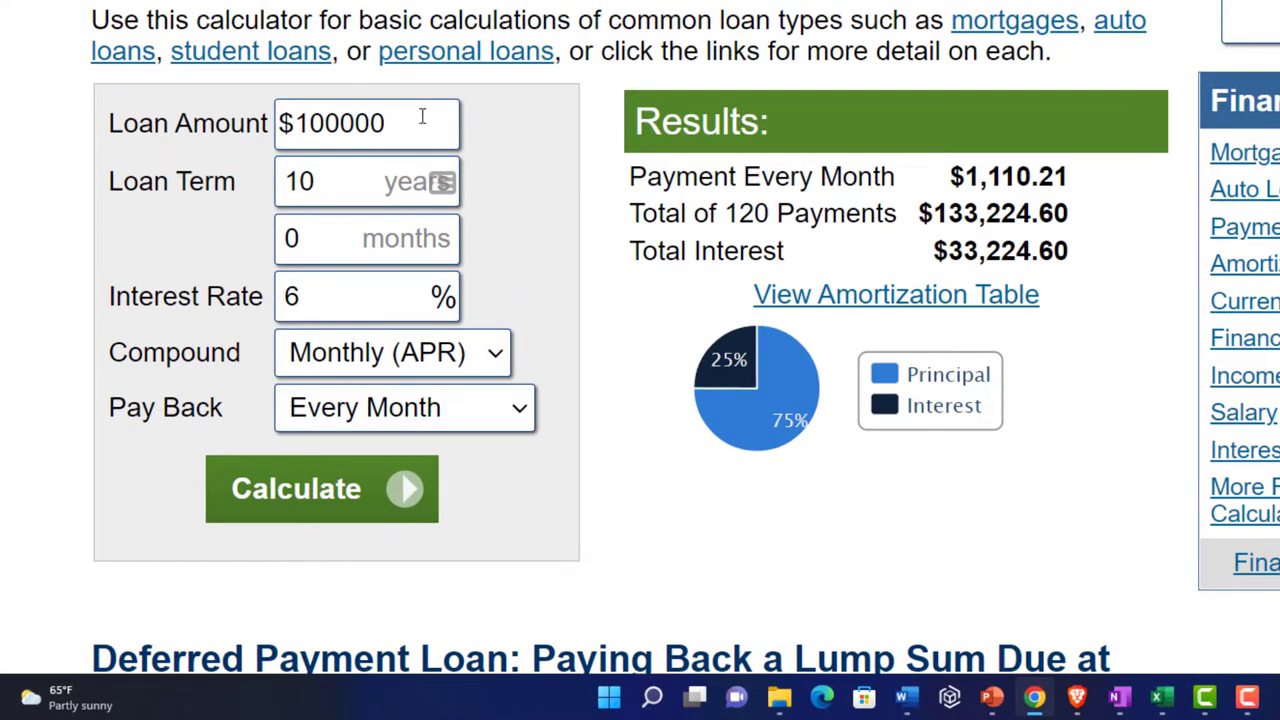
double_click(409, 133)
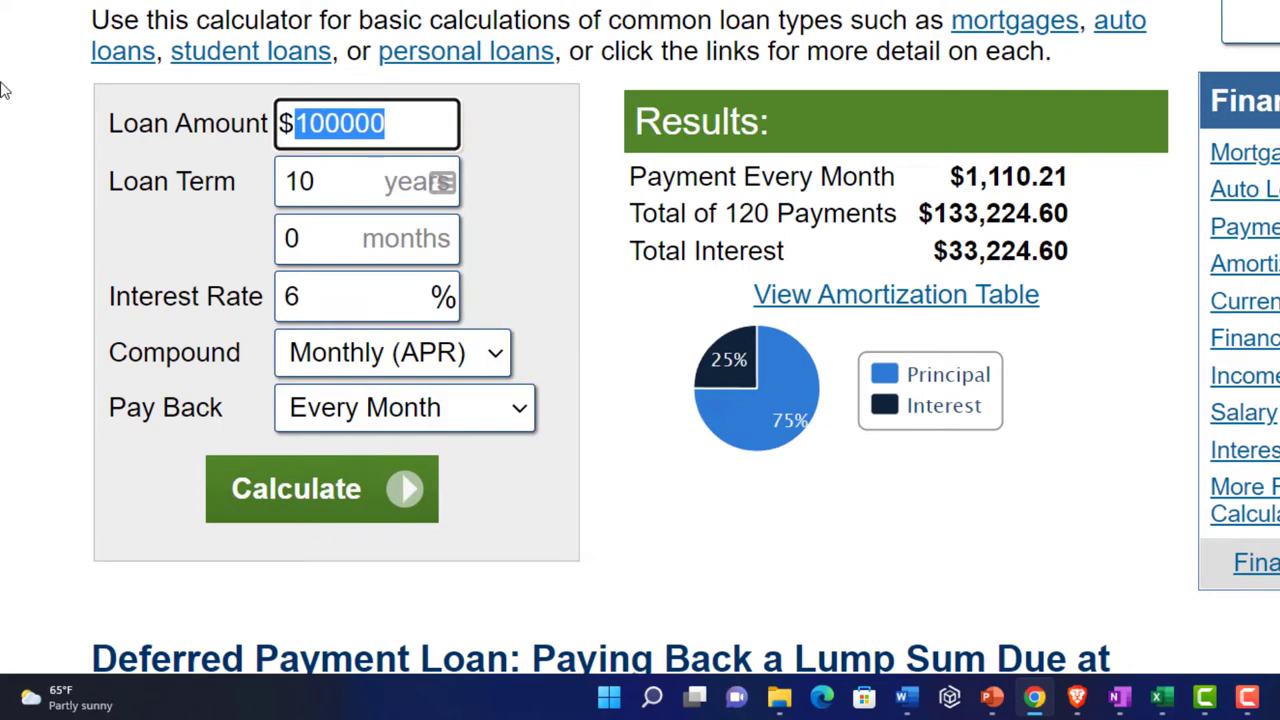
text(148723)
key(Tab)
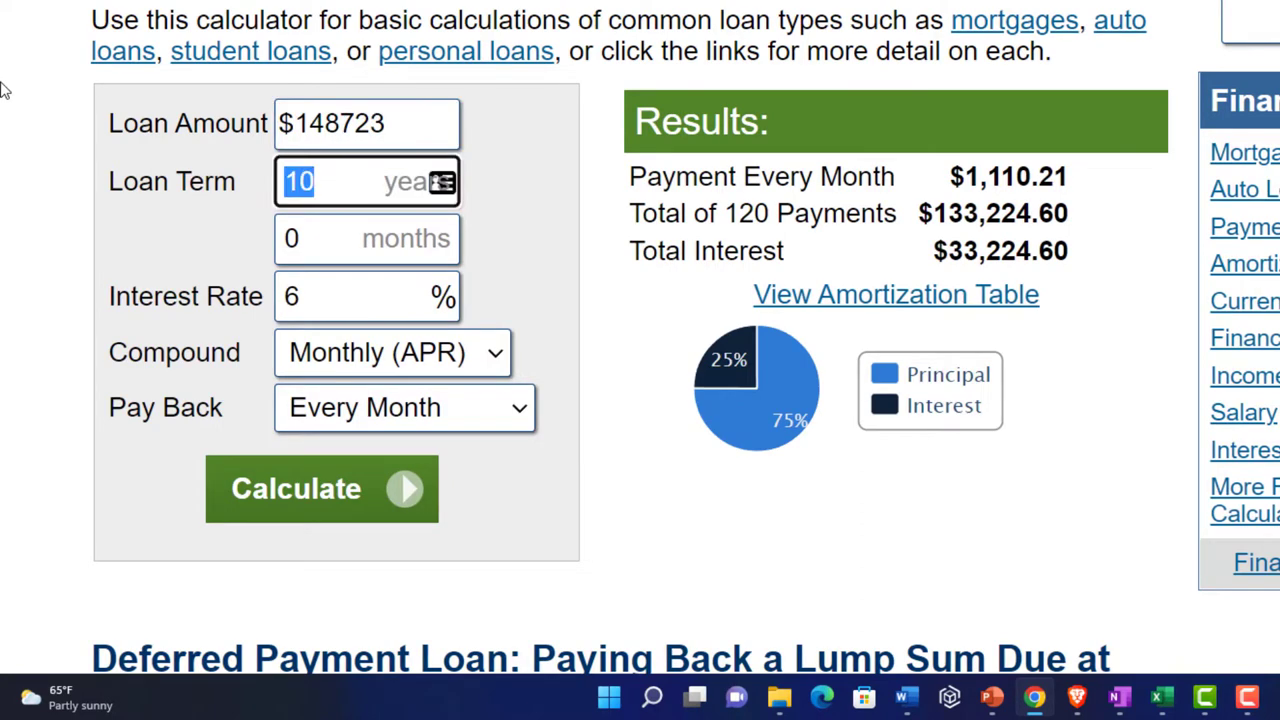
Calculate the amortized loan with a 30-year term and open its amortization table.
text(30)
key(Tab)
key(Tab)
key(Tab)
click(266, 486)
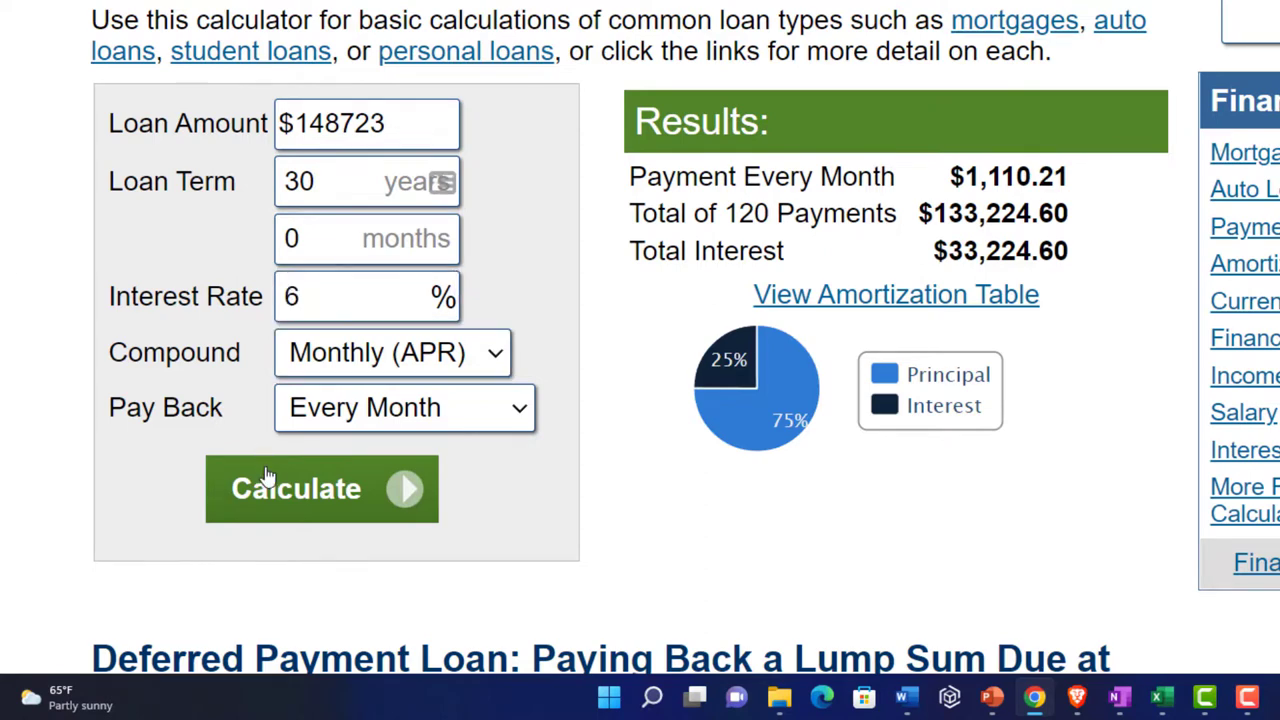
scroll(266, 474, down, 3)
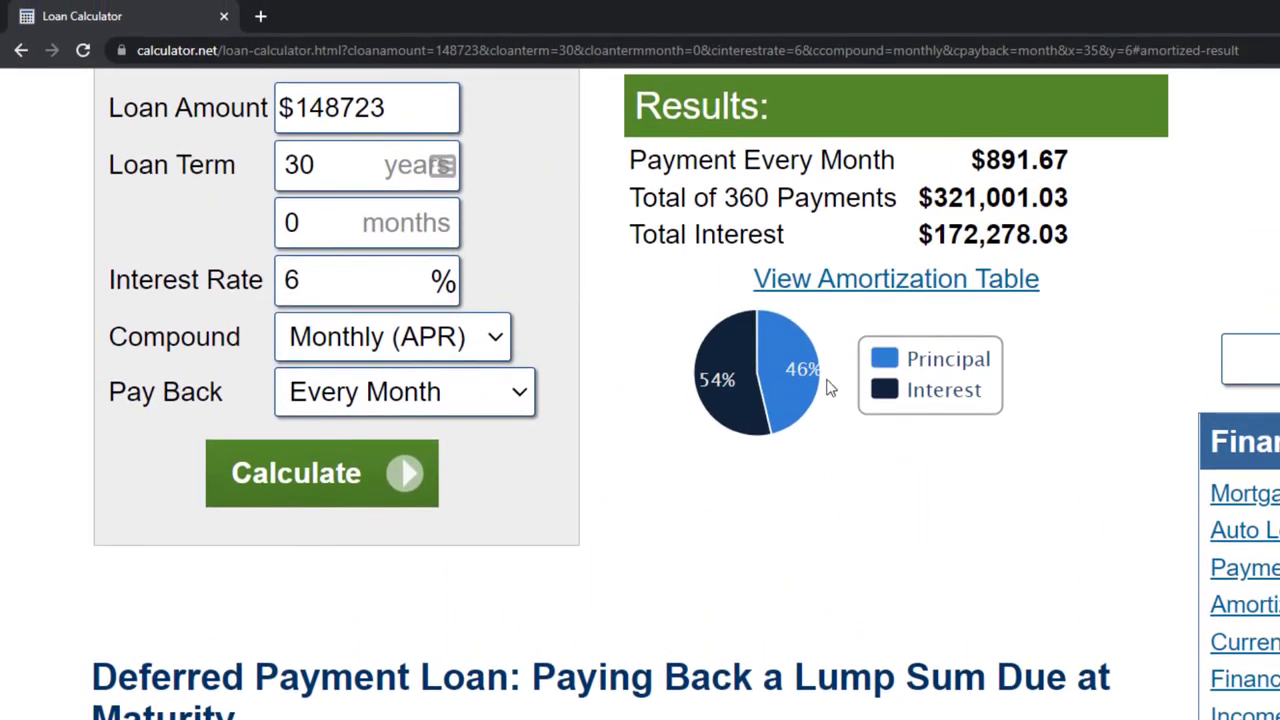
click(852, 282)
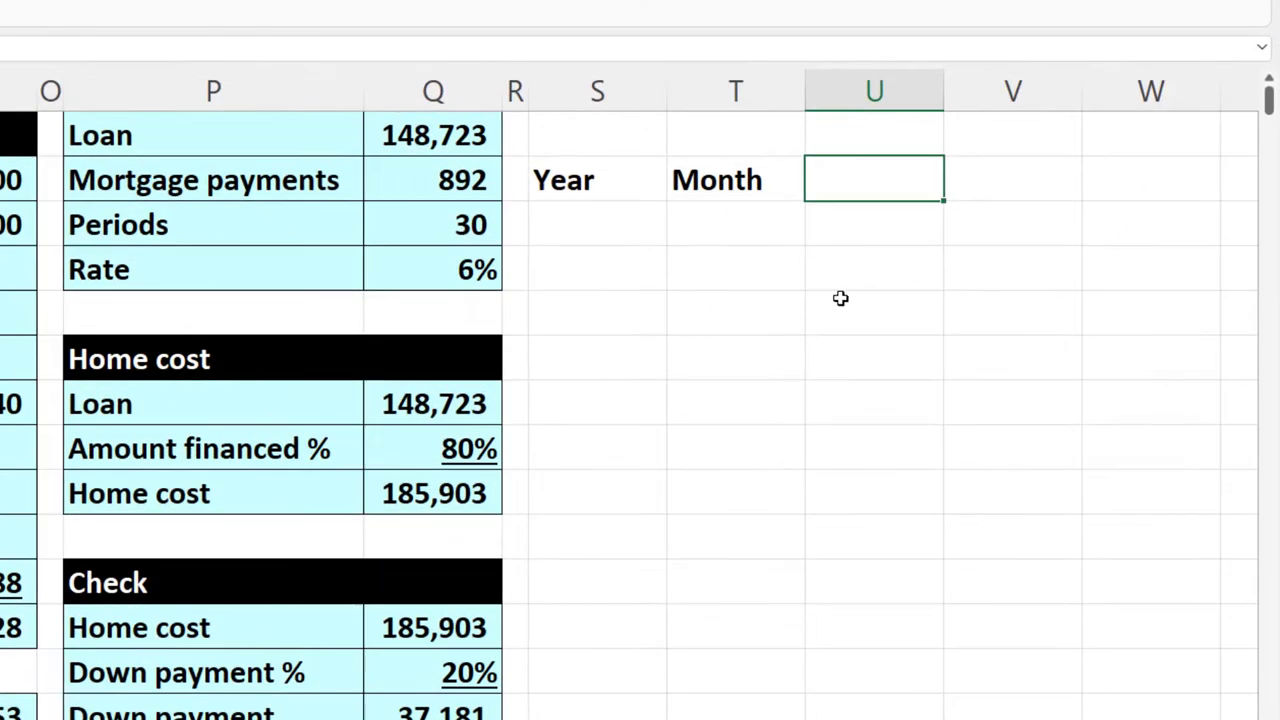
Back in Excel, enter the headers "Payment" in U2 and "Interest" in V2.
text(Payment)
key(Tab)
text(Interest)
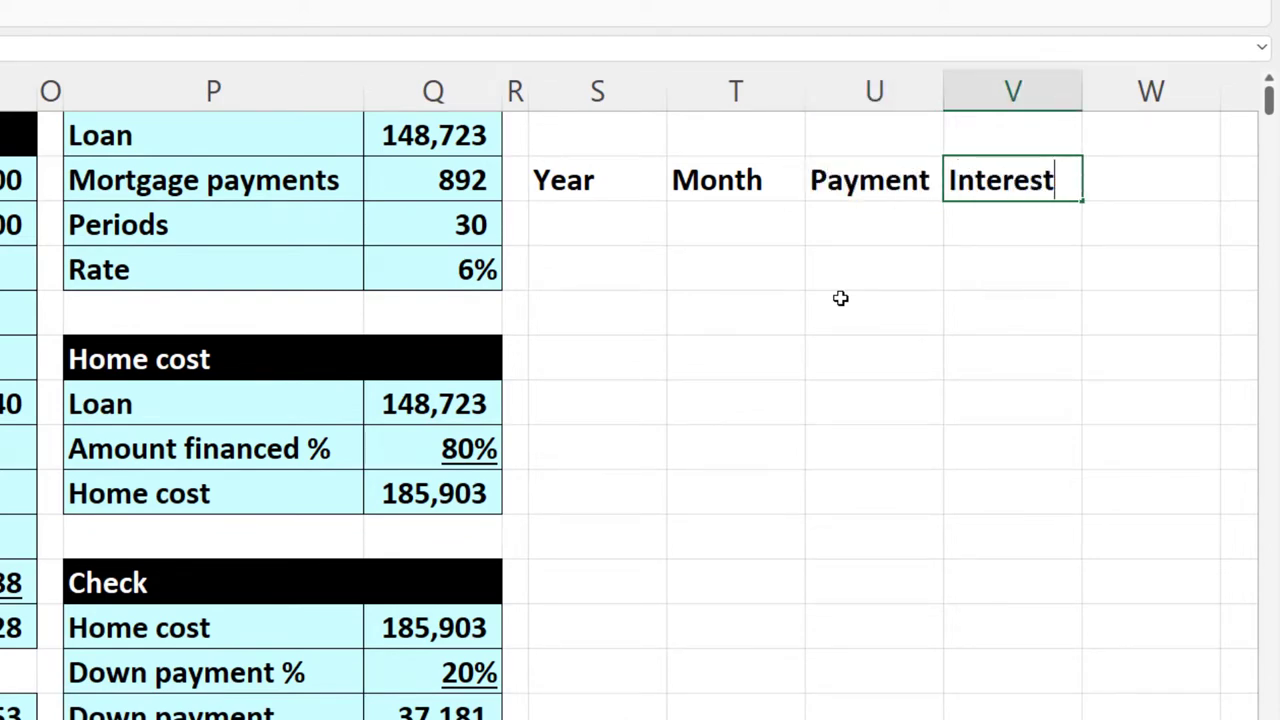
key(Tab)
Enter the two-line header "Loan" in W1 and "Decrease" in W2 beside the Interest column.
key(Up)
scroll(840, 298, right, 3)
text(D)
key(BackSpace)
text(Loan)
key(Return)
text(Decra)
key(BackSpace)
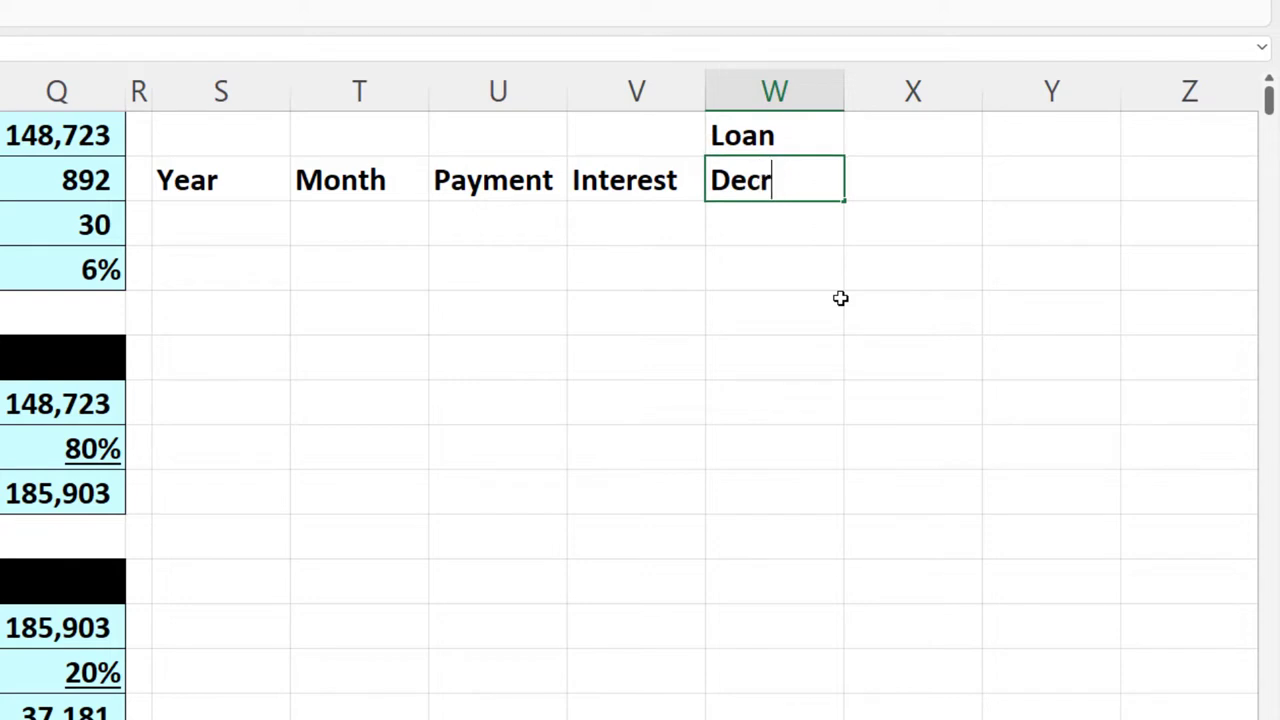
text(ease)
key(Tab)
key(Up)
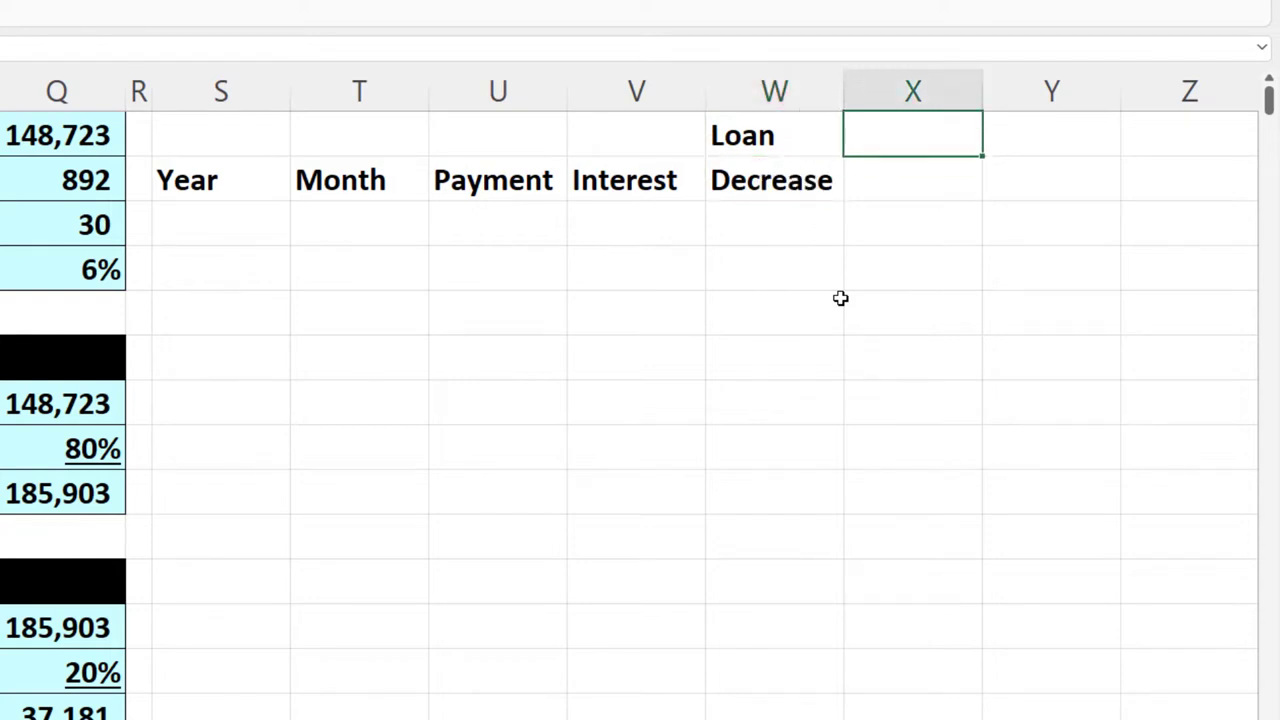
Enter the two-line header "Loan" in X1 and "Balance" in X2.
text(Loan)
key(Return)
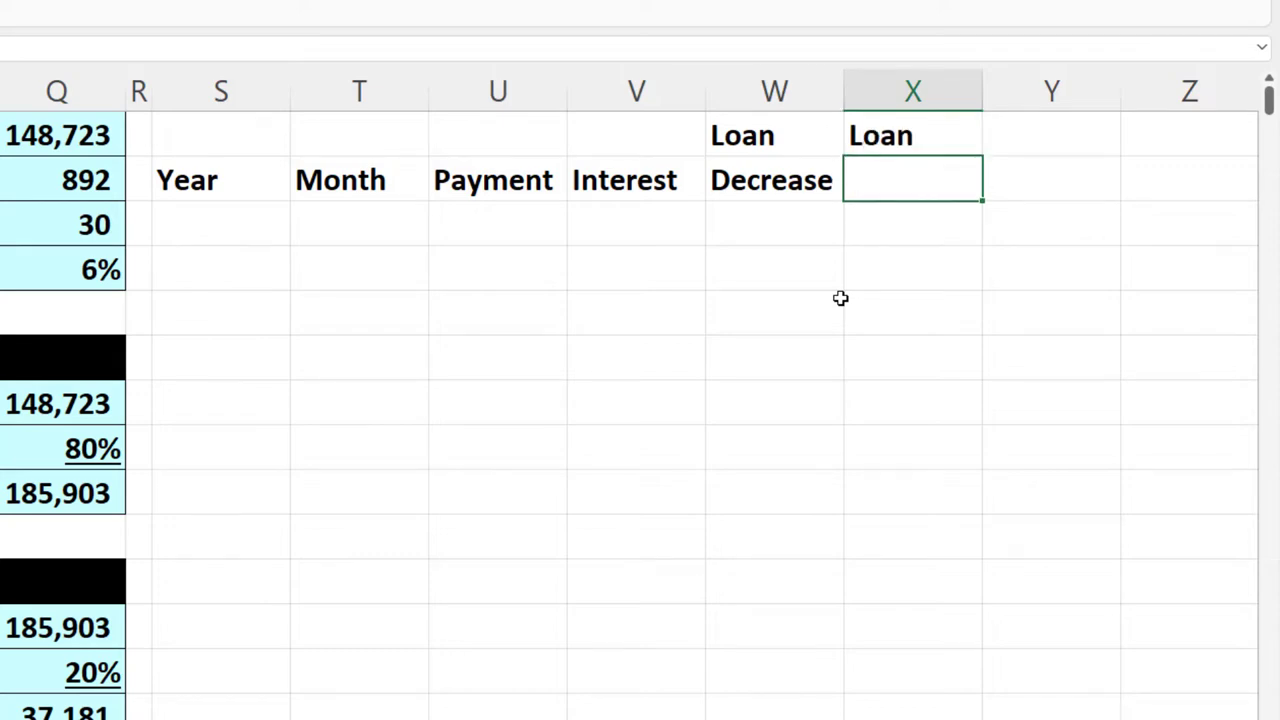
text(Balance)
key(Return)
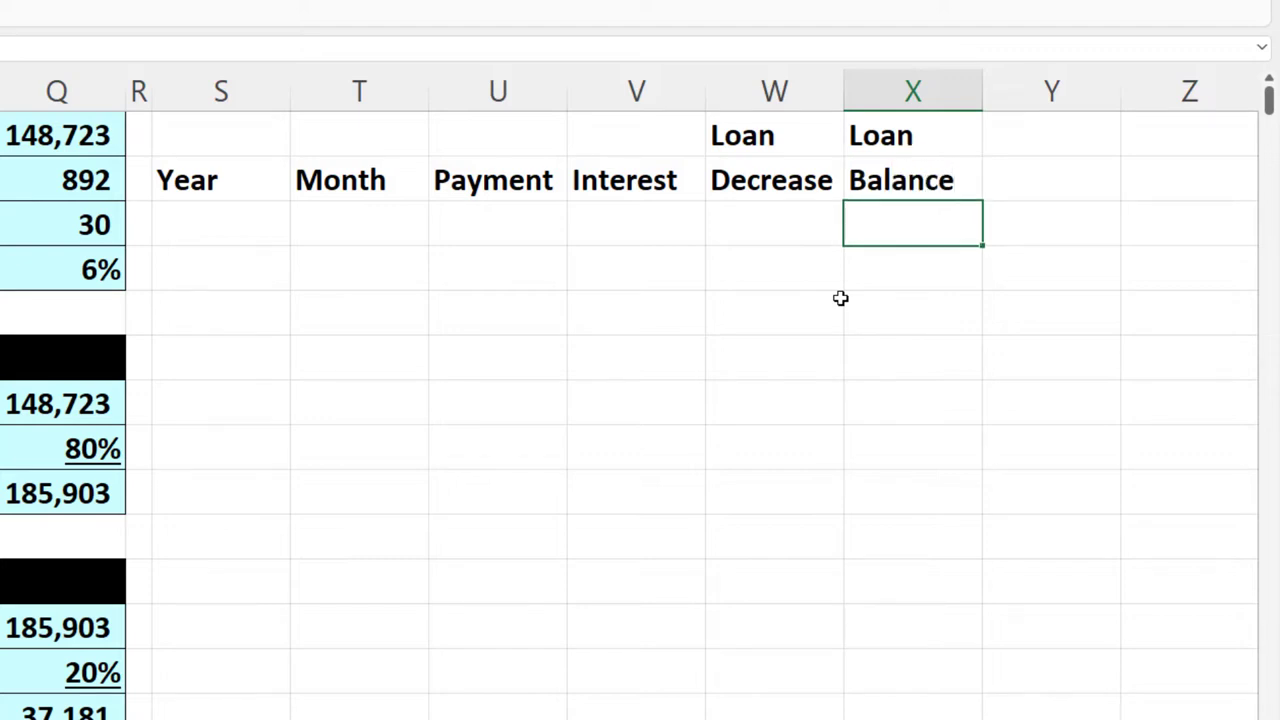
Format the table header S1:X2 with a black fill and white, centered text.
mouse_move(209, 131)
mouse_down()
mouse_move(666, 177)
mouse_move(855, 180)
mouse_up()
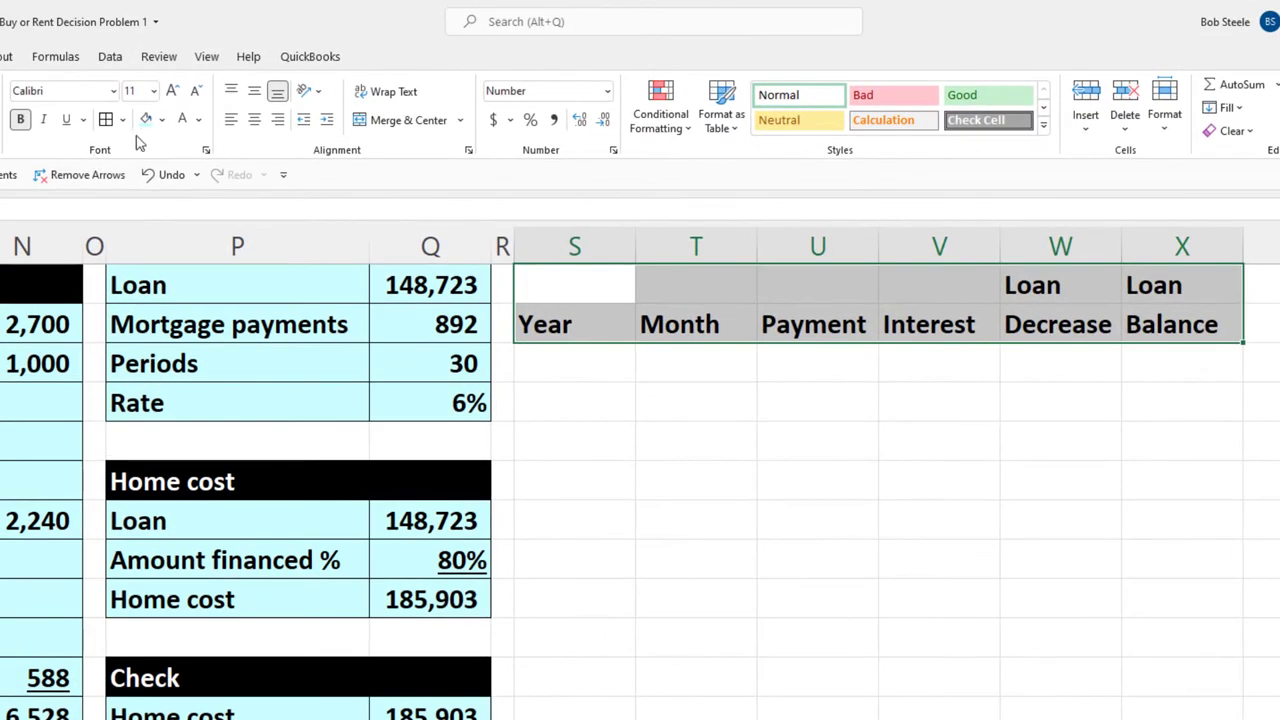
click(163, 119)
click(159, 165)
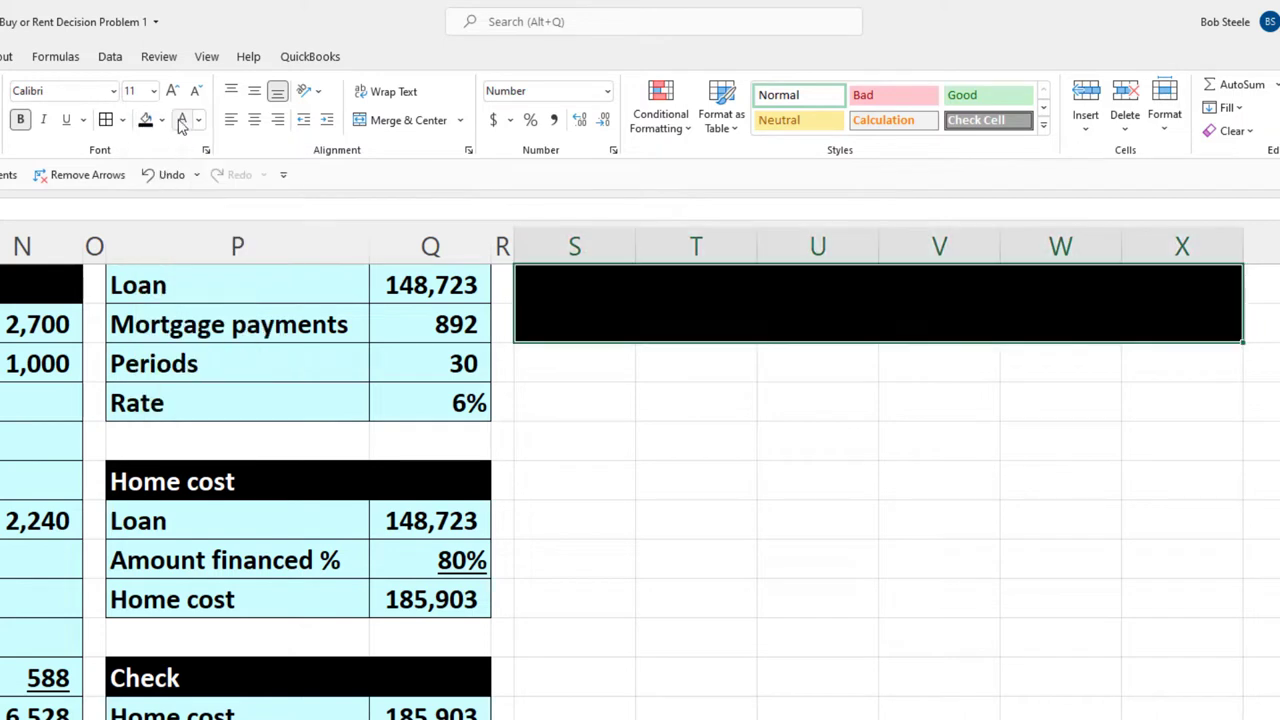
click(182, 120)
click(254, 119)
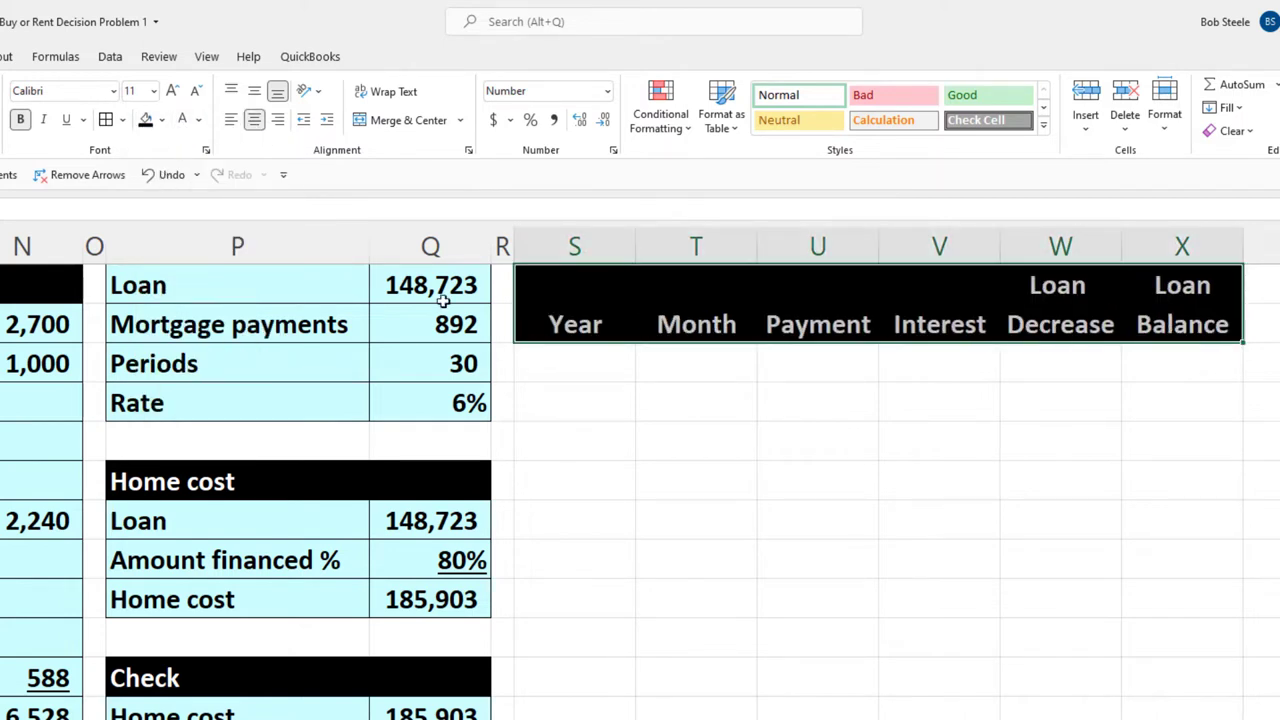
Narrow the Year and Month columns, S and T, to fit their headers.
click(625, 450)
mouse_move(602, 246)
mouse_down()
mouse_move(646, 248)
mouse_move(603, 246)
mouse_up()
click(597, 369)
Start the Month series with 0, 1 and 2 in cells T3 to T5.
click(651, 369)
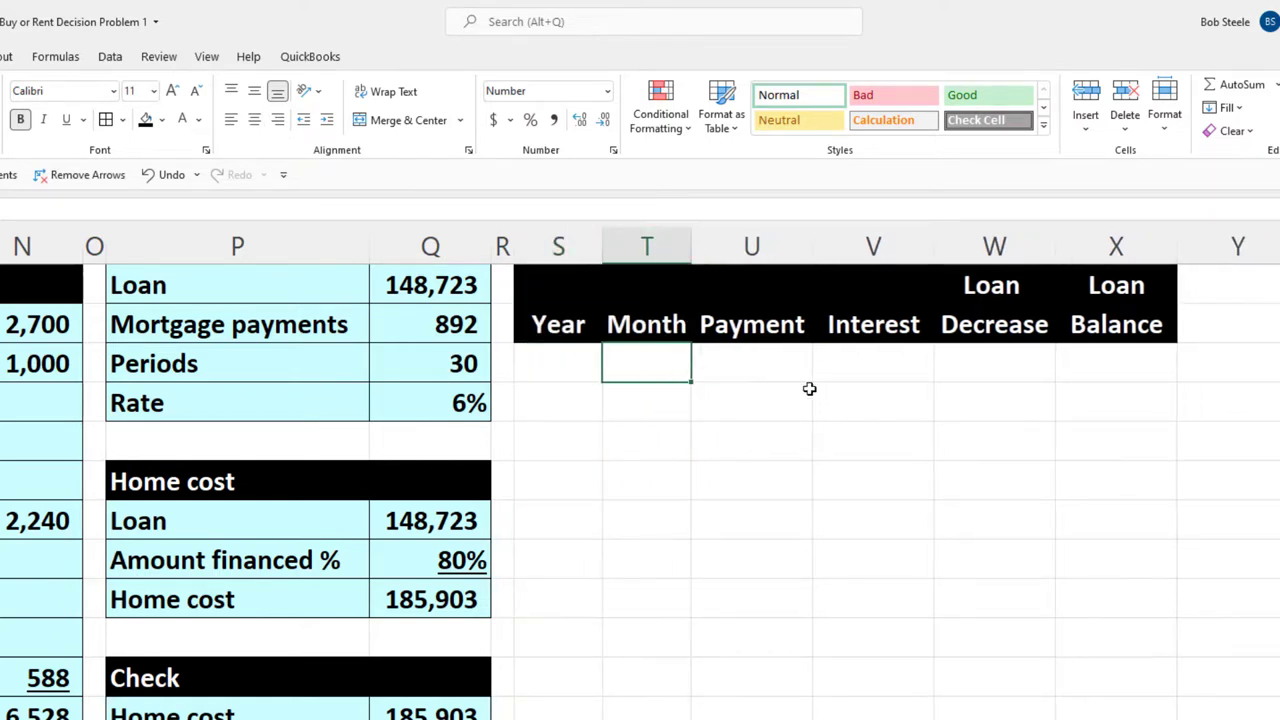
text(0)
key(Return)
text(1)
key(Return)
text(2)
key(Return)
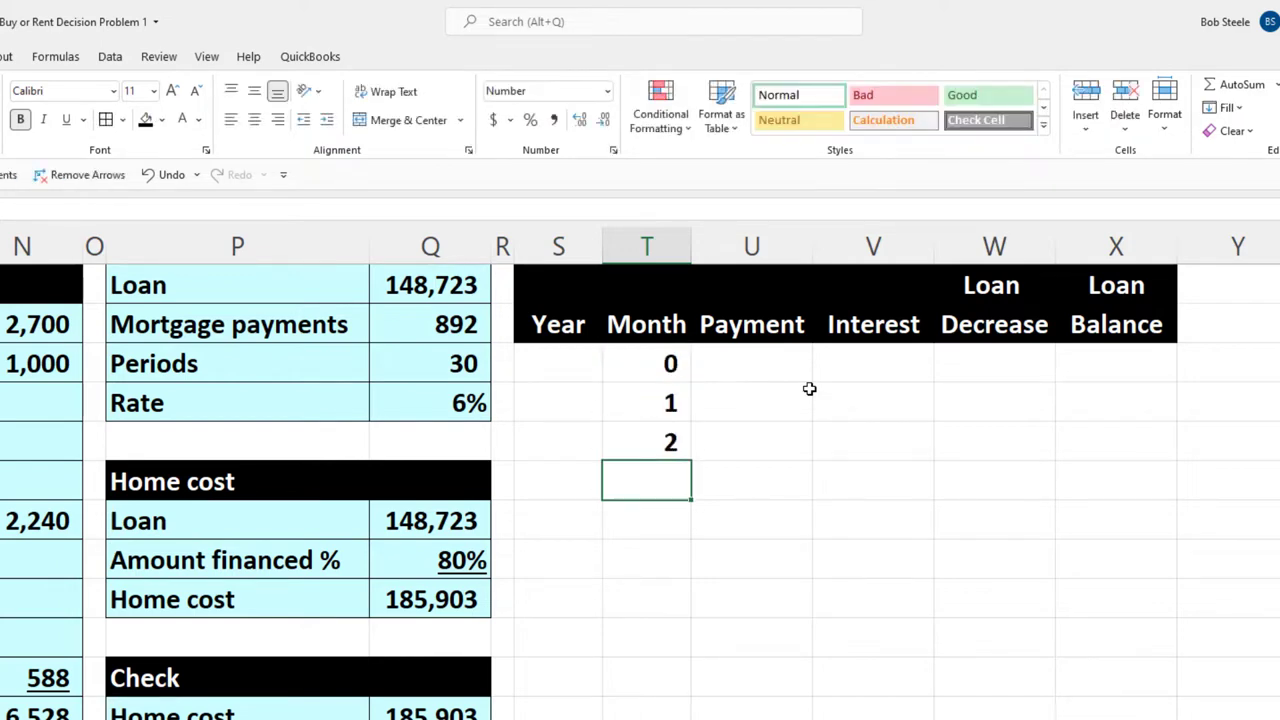
Extend the month series down to 360 in T363 and center the month numbers.
drag(647, 357, 703, 597)
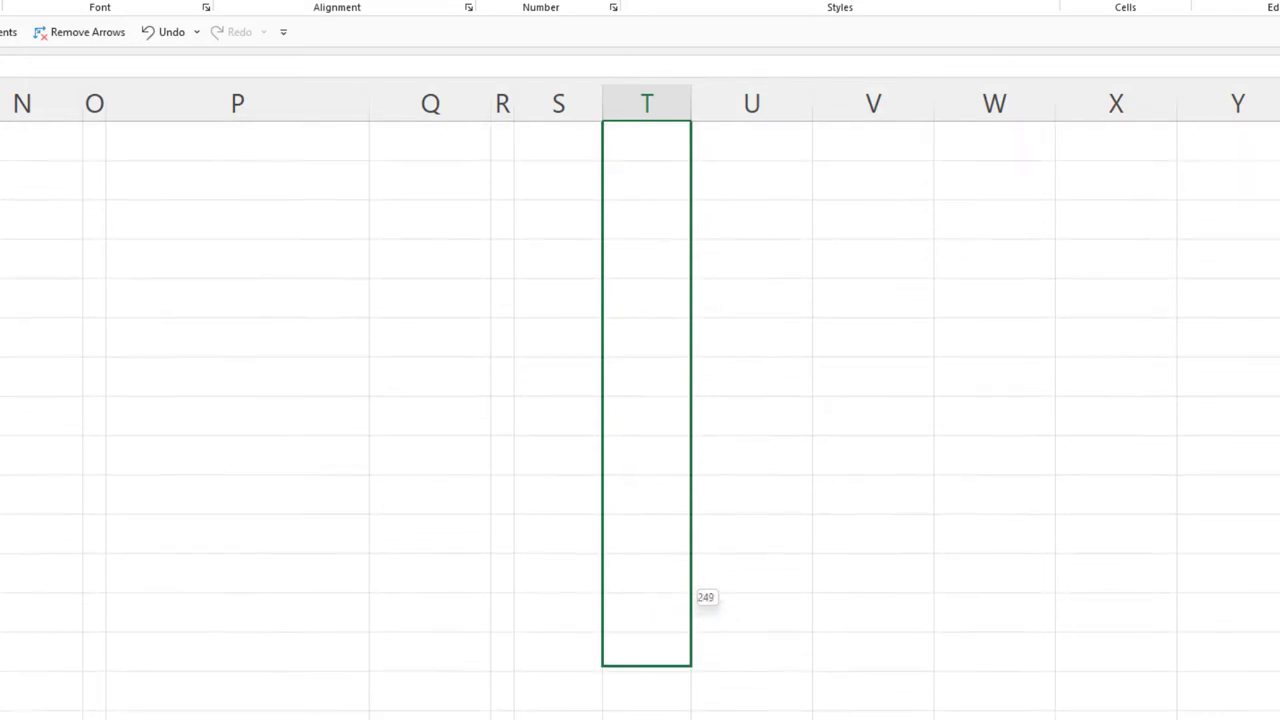
drag(690, 585, 669, 703)
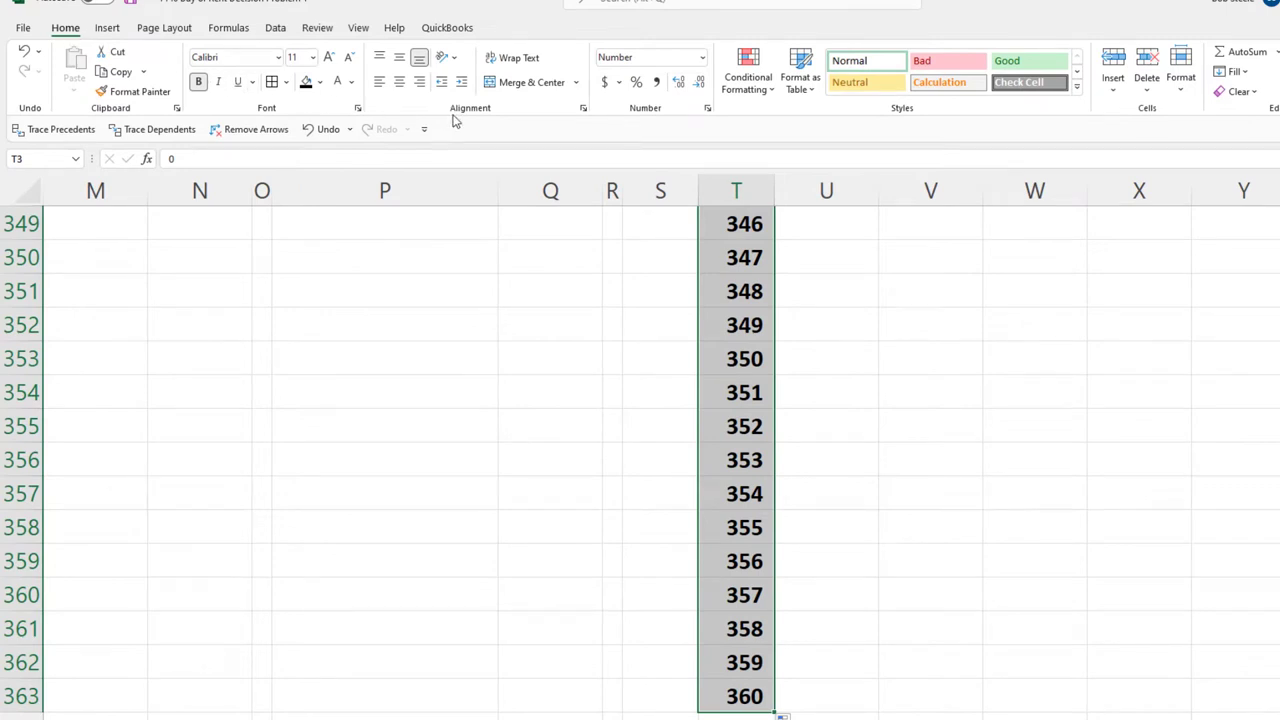
scroll(529, 249, up, 1)
key(ctrl+BackSpace)
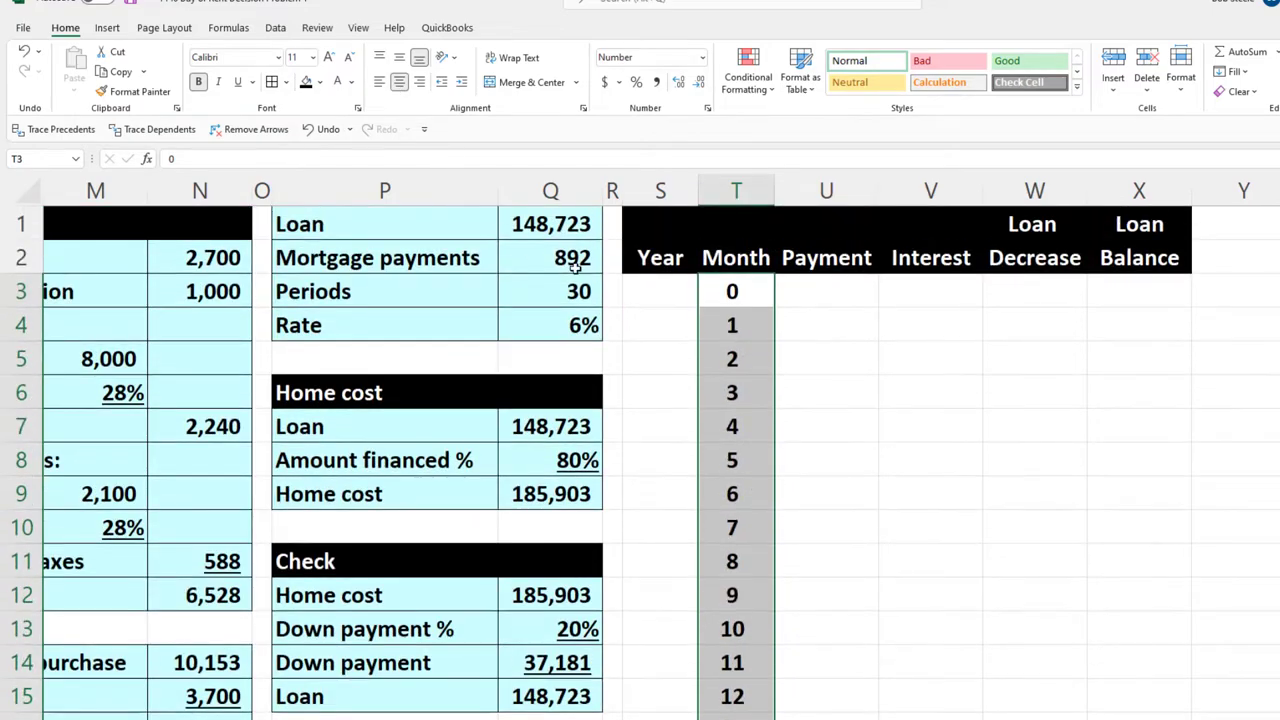
Link the first Year cell, S3, to the month in T3 with =T3.
click(677, 293)
text(=)
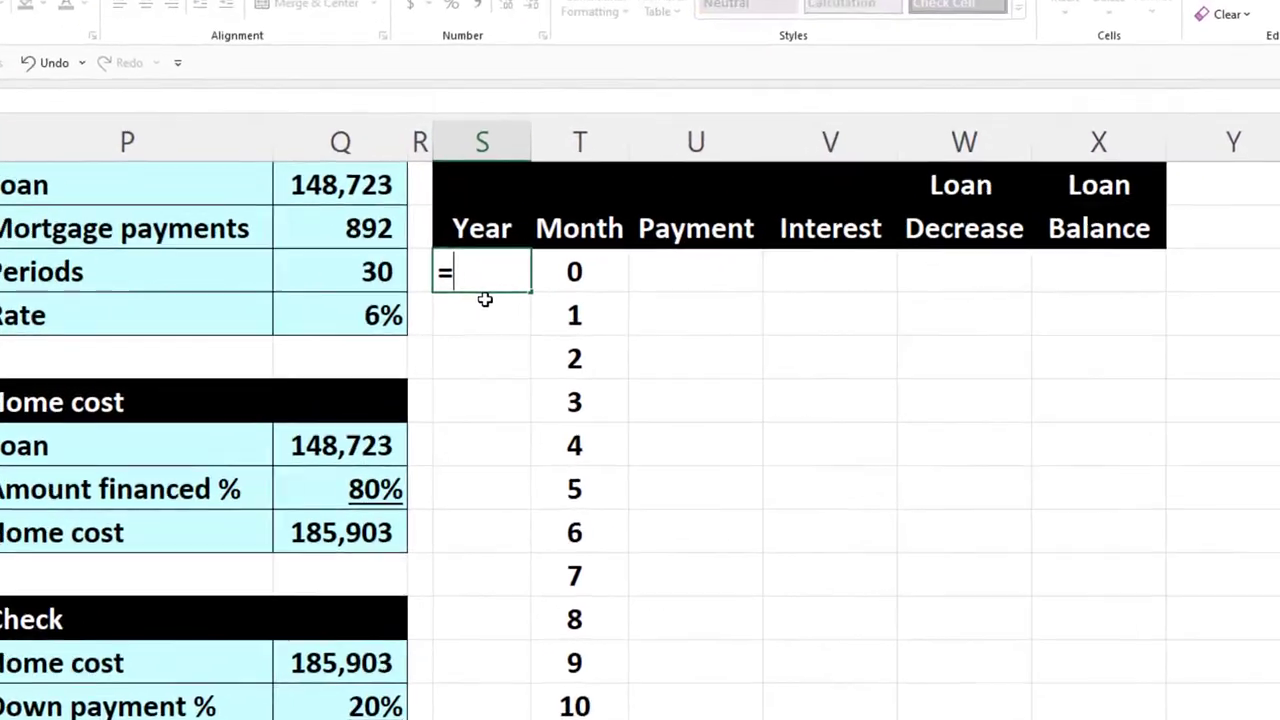
key(Right)
key(Return)
Enter the formula =ROUNDUP(T4/12,.1) in S4 to turn the month number into a year.
text(=)
key(Right)
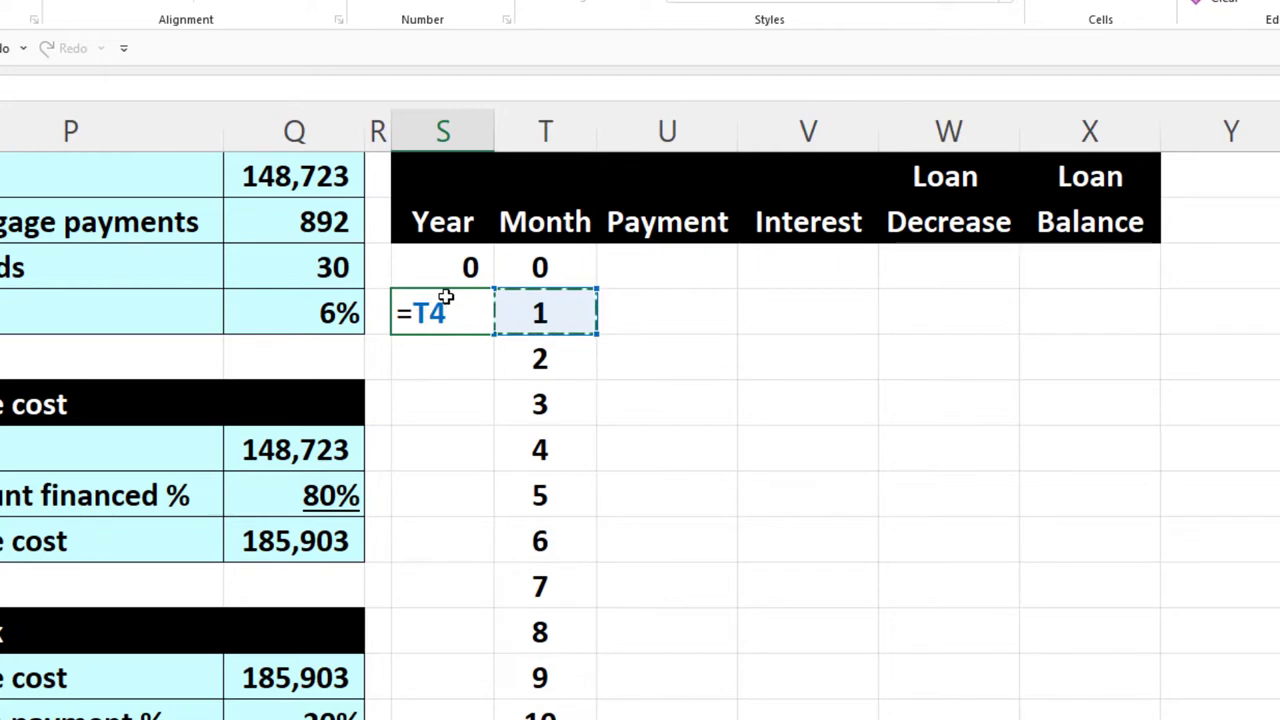
key(BackSpace)
key(BackSpace)
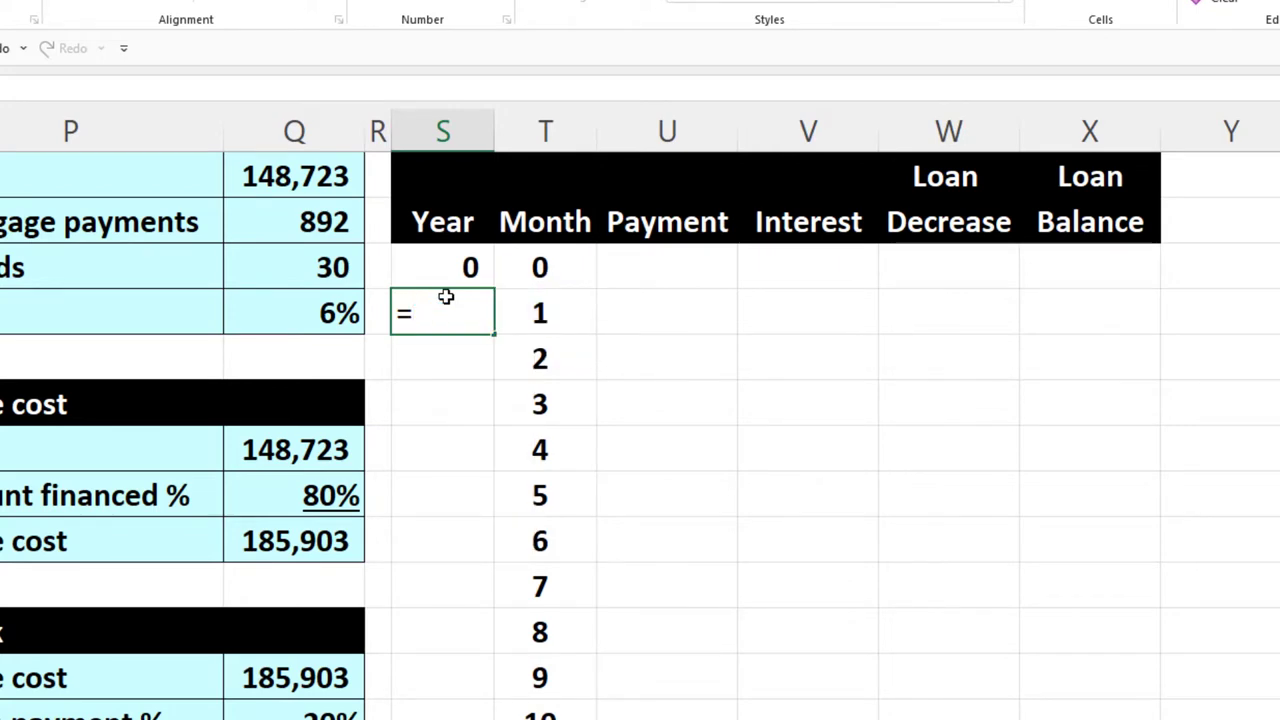
text(roun)
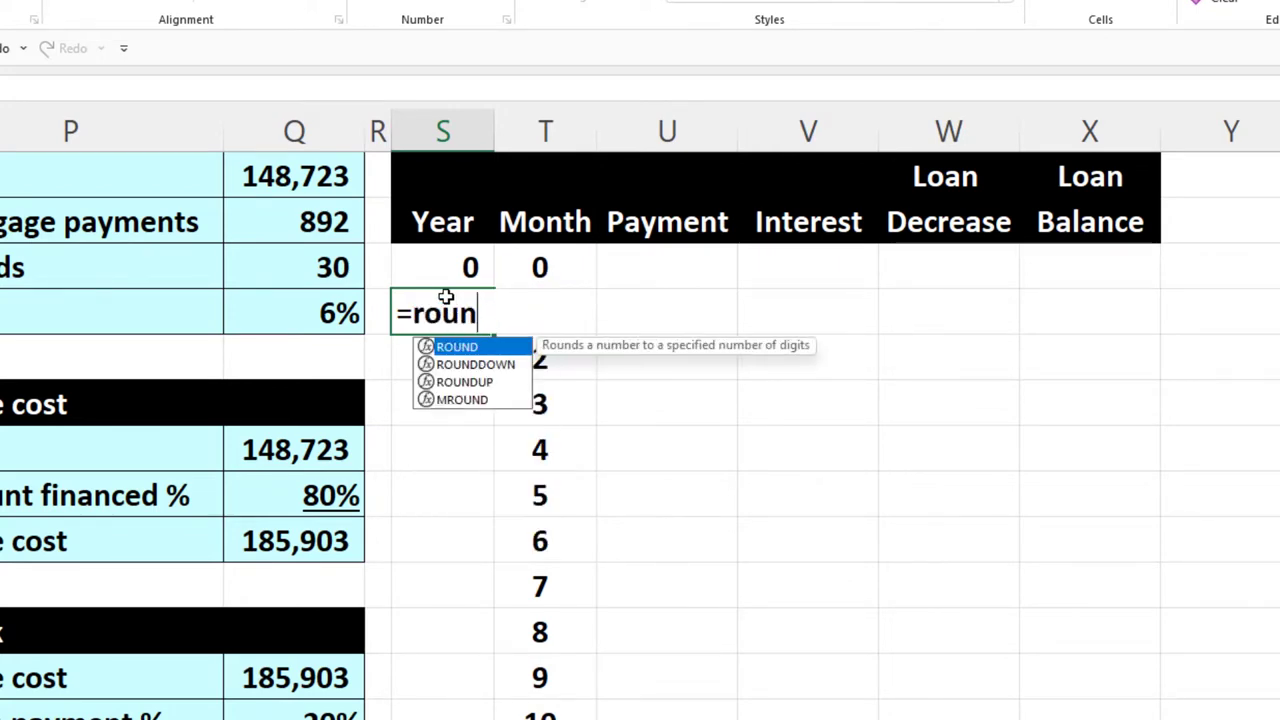
text(dup()
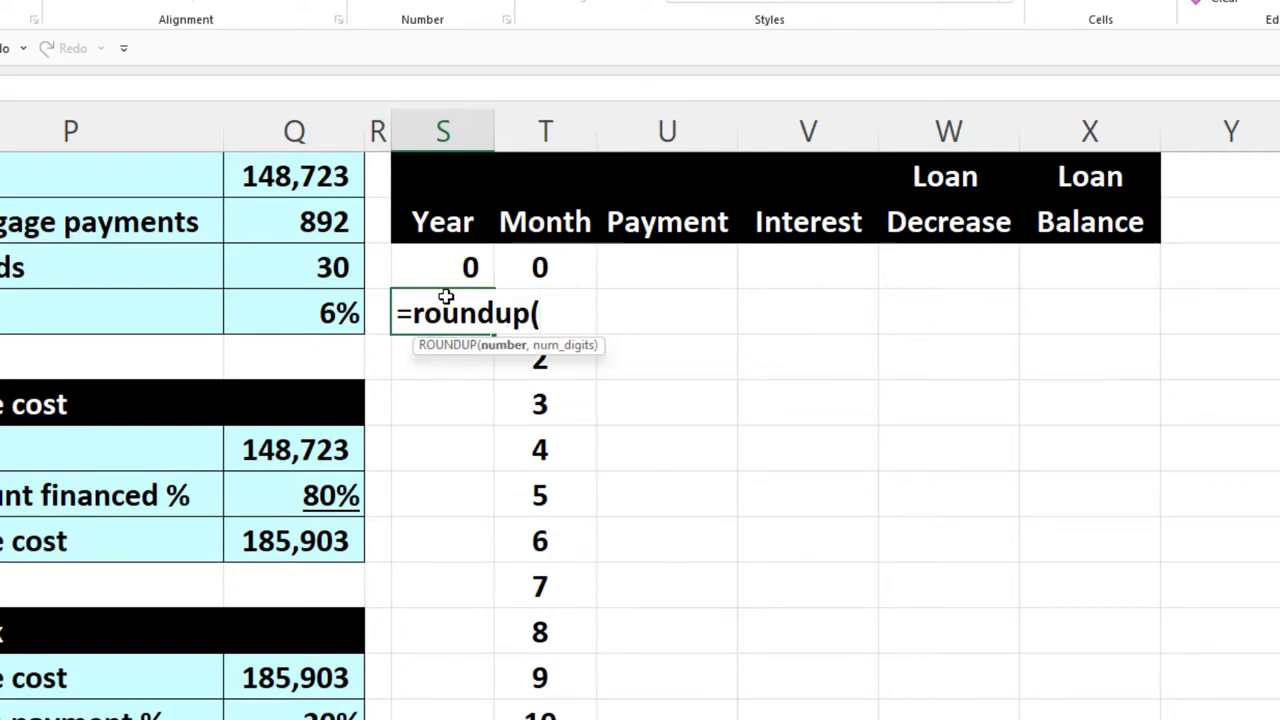
key(Right)
text(/12)
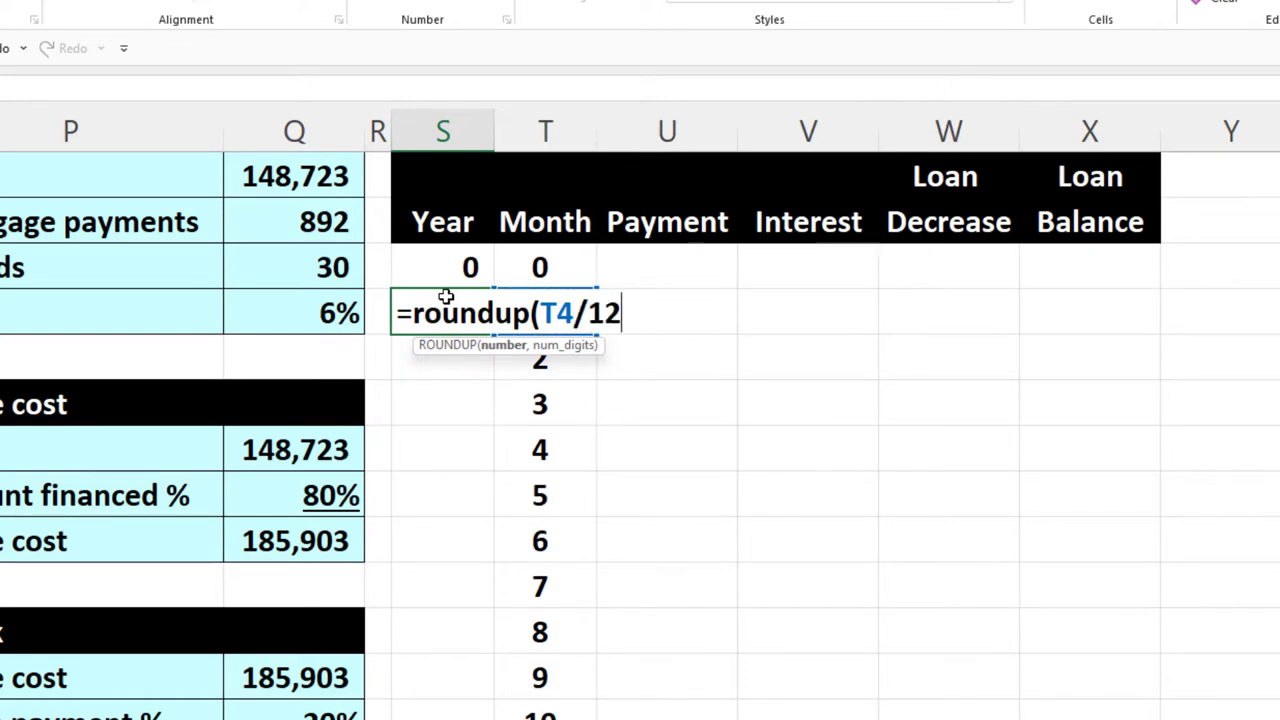
text(,)
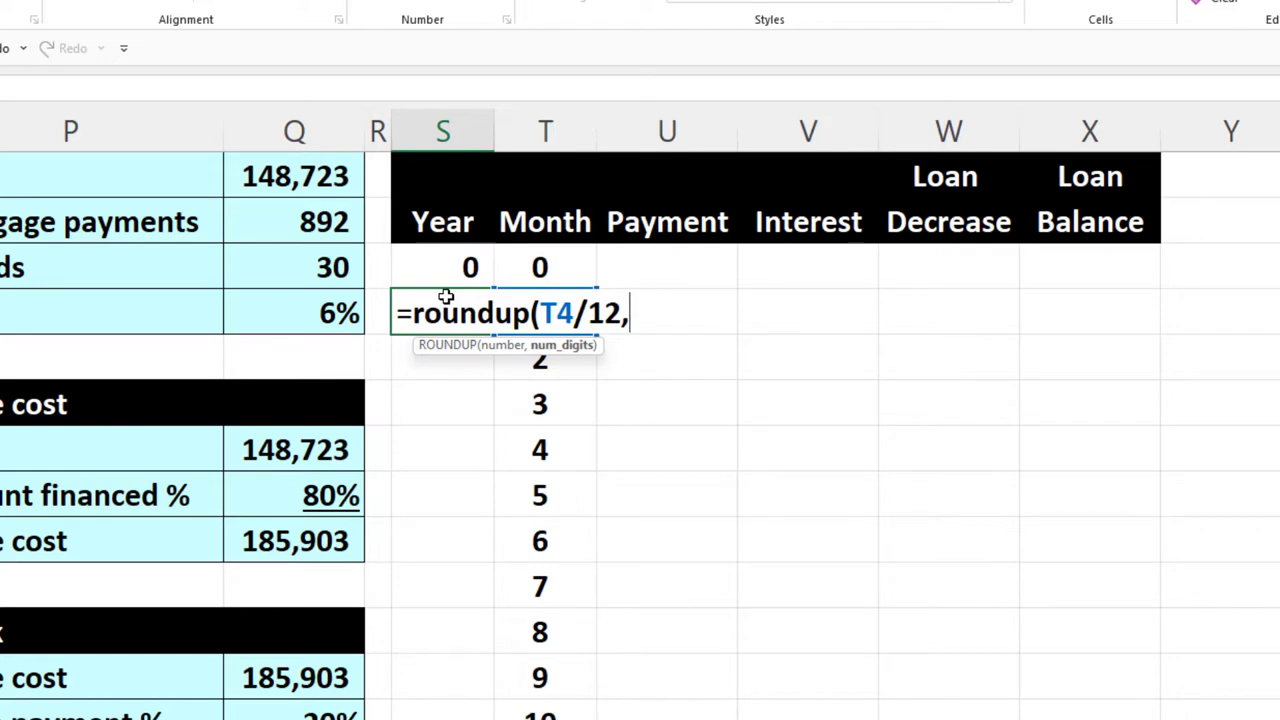
text(.1))
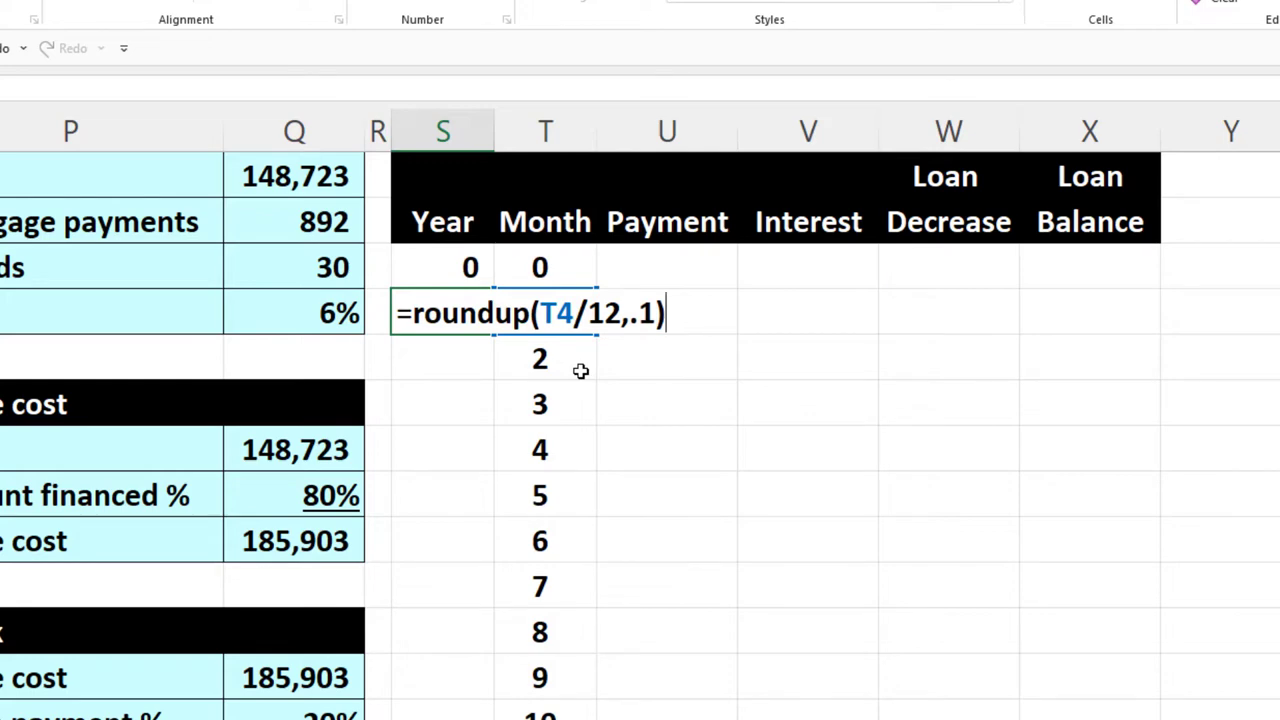
key(Return)
Copy the S4 year formula down the column to row 363 and check the years through month 360.
click(467, 316)
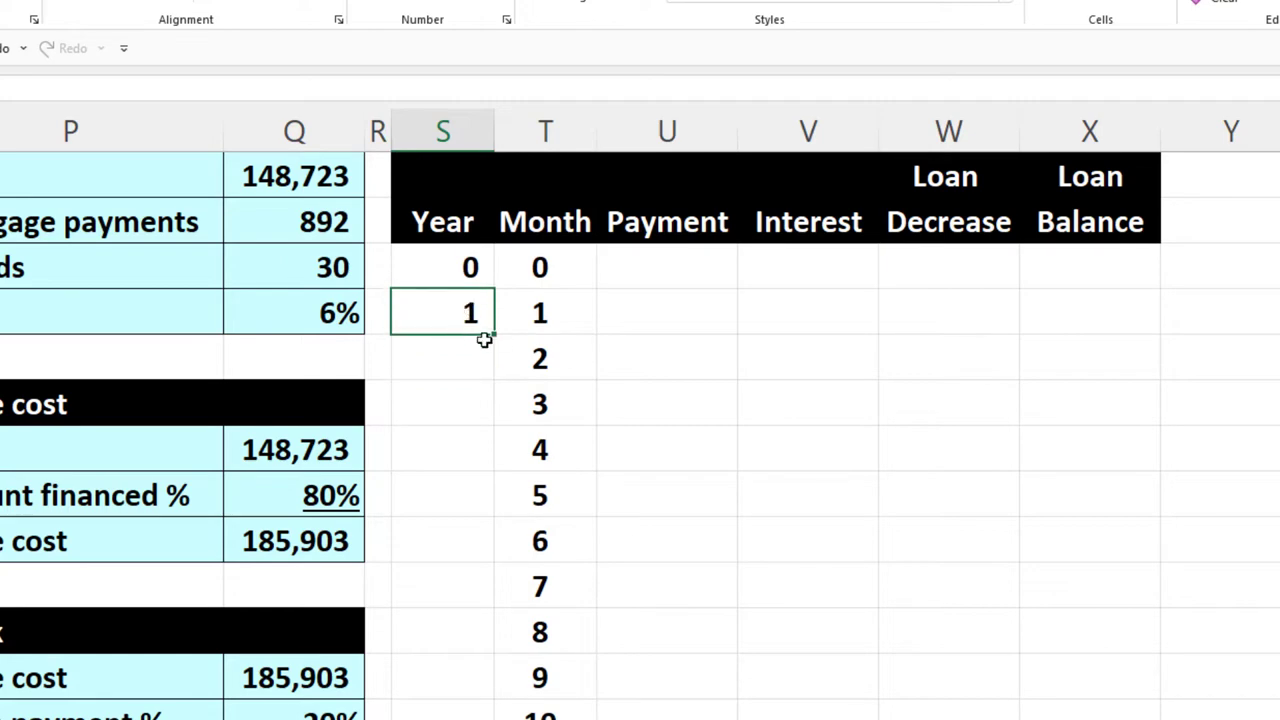
double_click(494, 337)
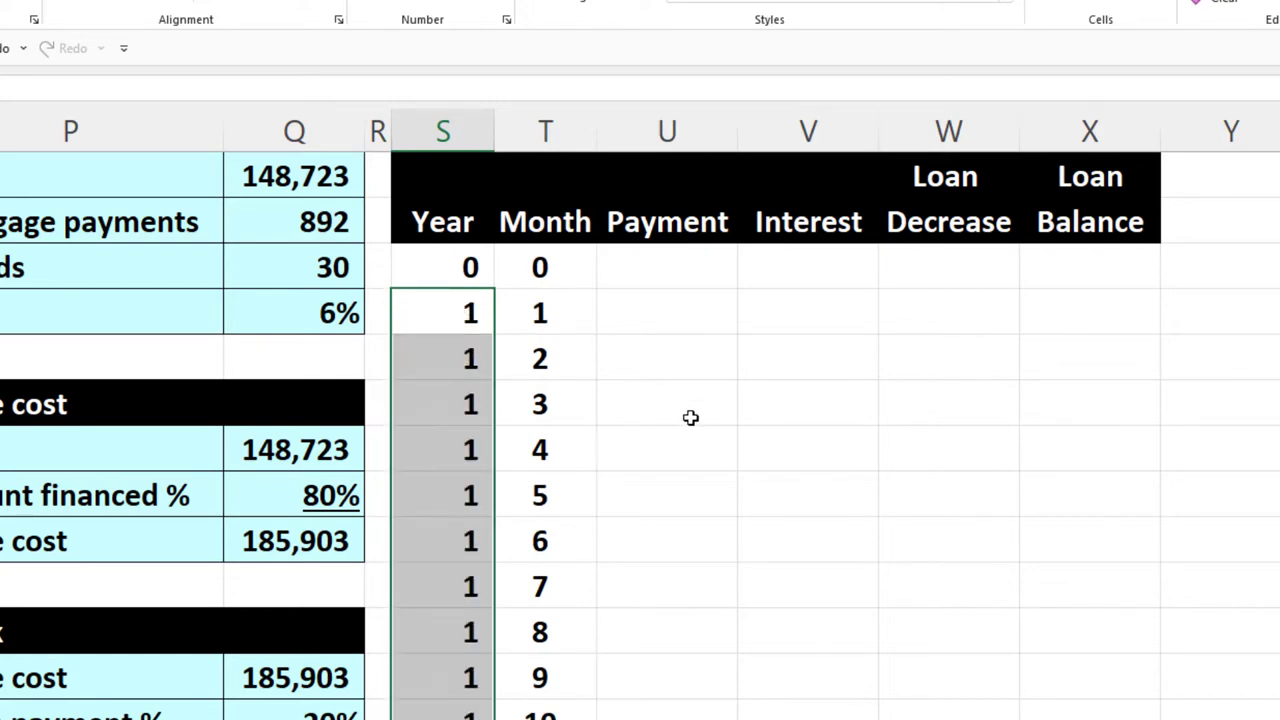
scroll(691, 417, down, 20)
scroll(690, 418, down, 20)
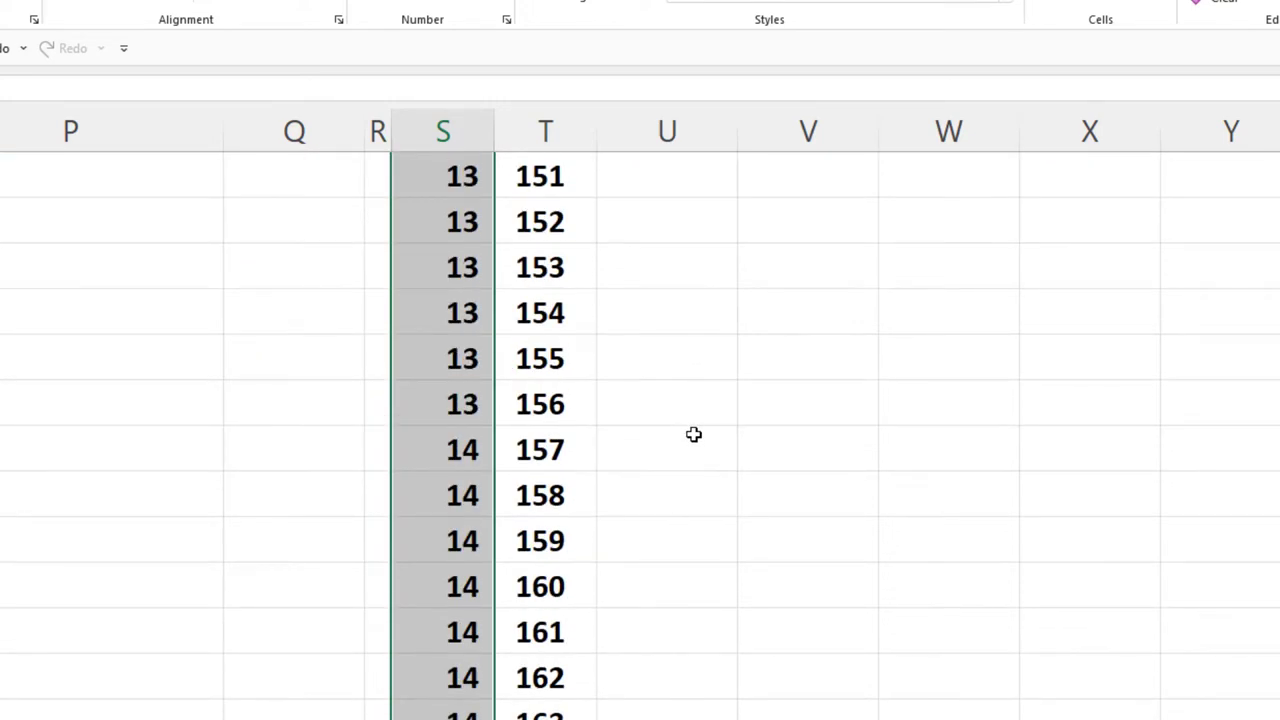
scroll(694, 434, down, 20)
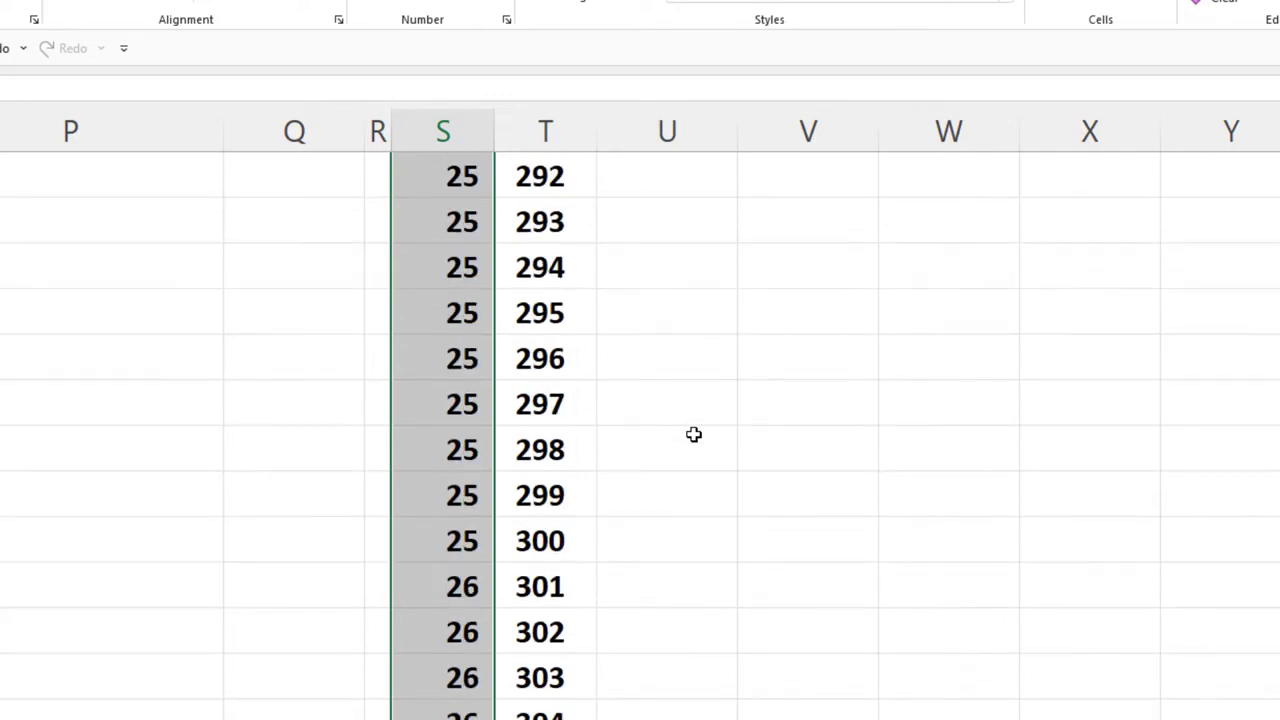
scroll(682, 344, down, 6)
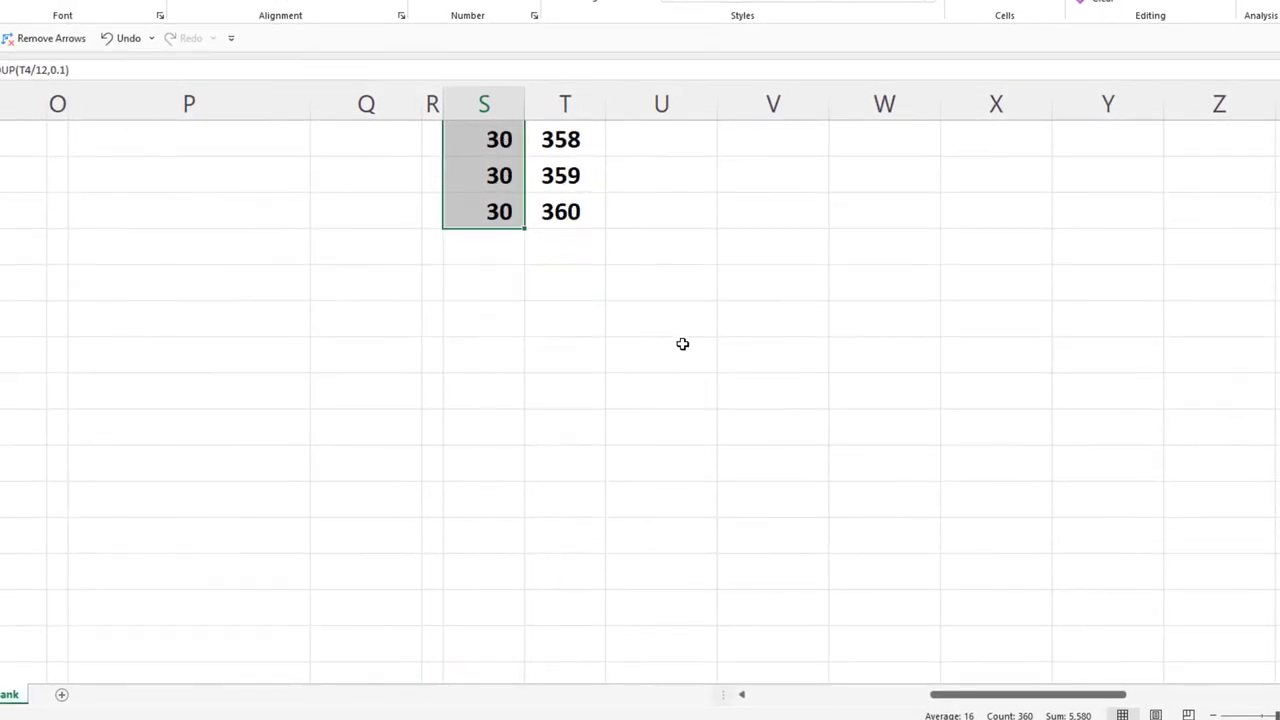
Center the Year values in S4:S363 and in S3.
scroll(683, 343, up, 1)
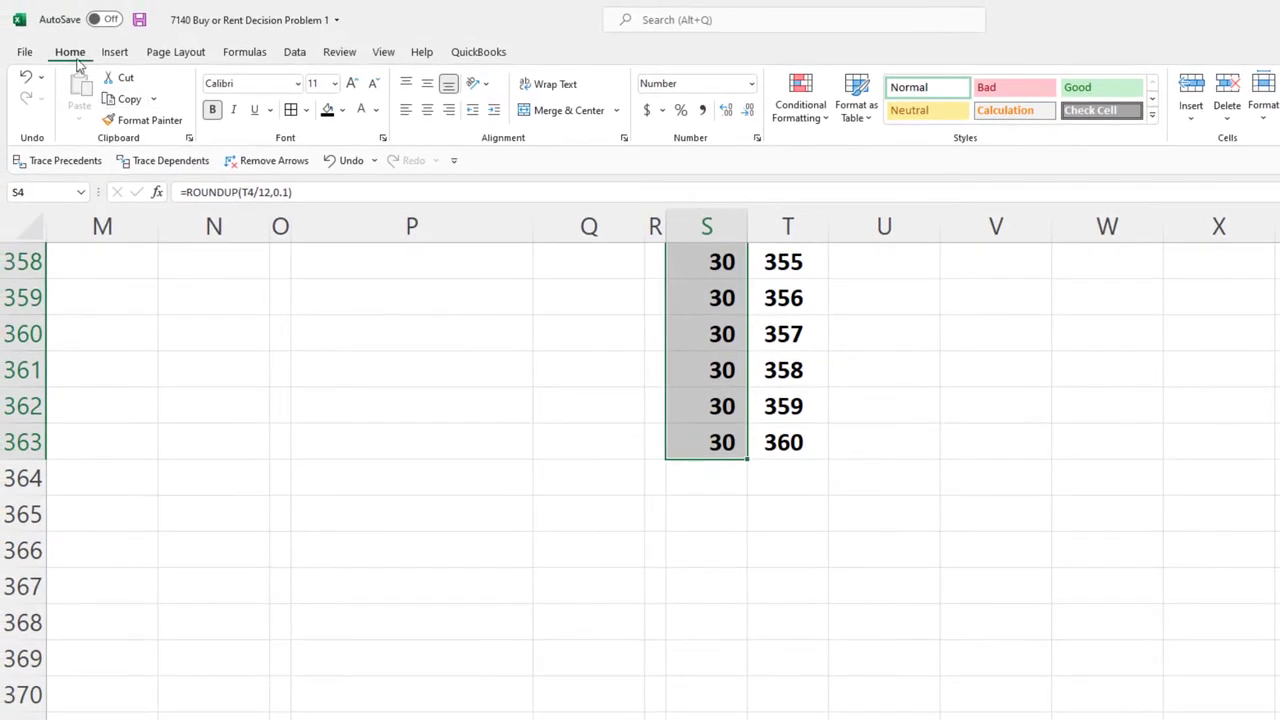
click(427, 110)
click(711, 334)
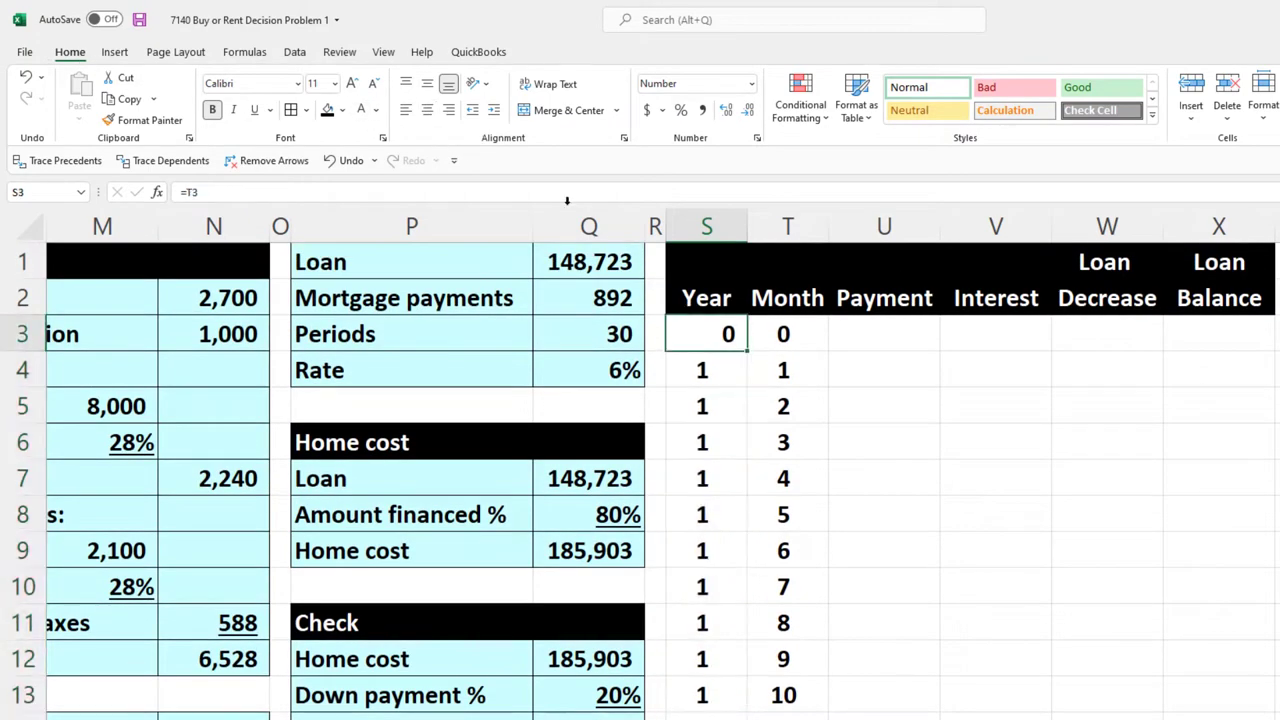
click(427, 110)
Enter 0 for Payment, Interest and Loan Decrease in the month 0 row, cells U3 to W3.
click(877, 337)
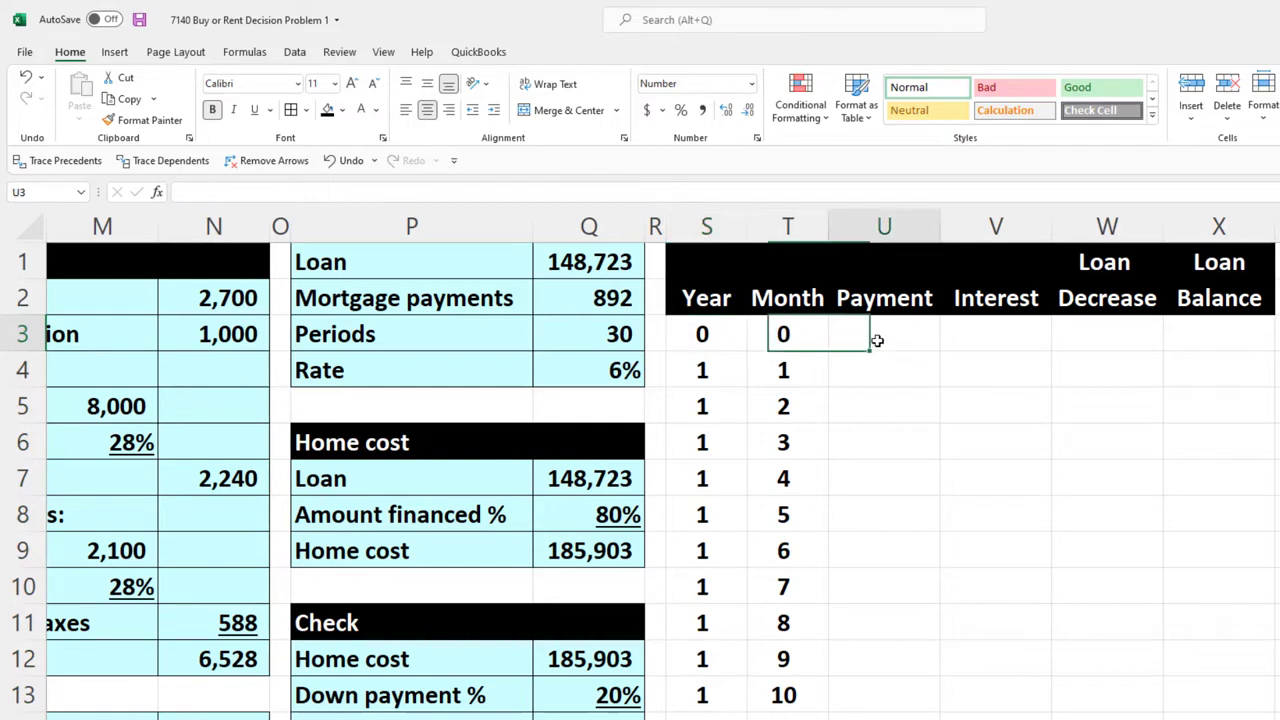
text(0)
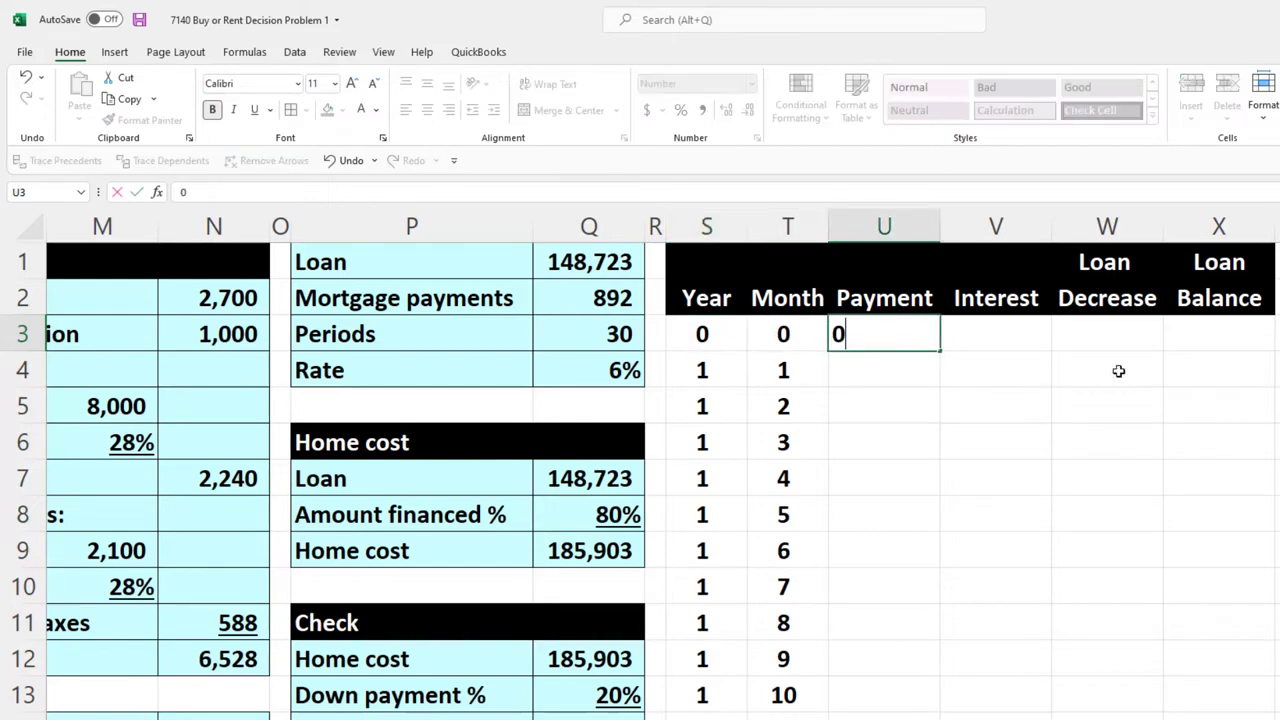
key(Tab)
text(0)
key(Tab)
text(0)
key(Tab)
key(Left)
key(Left)
key(Left)
key(Right)
key(Right)
key(Right)
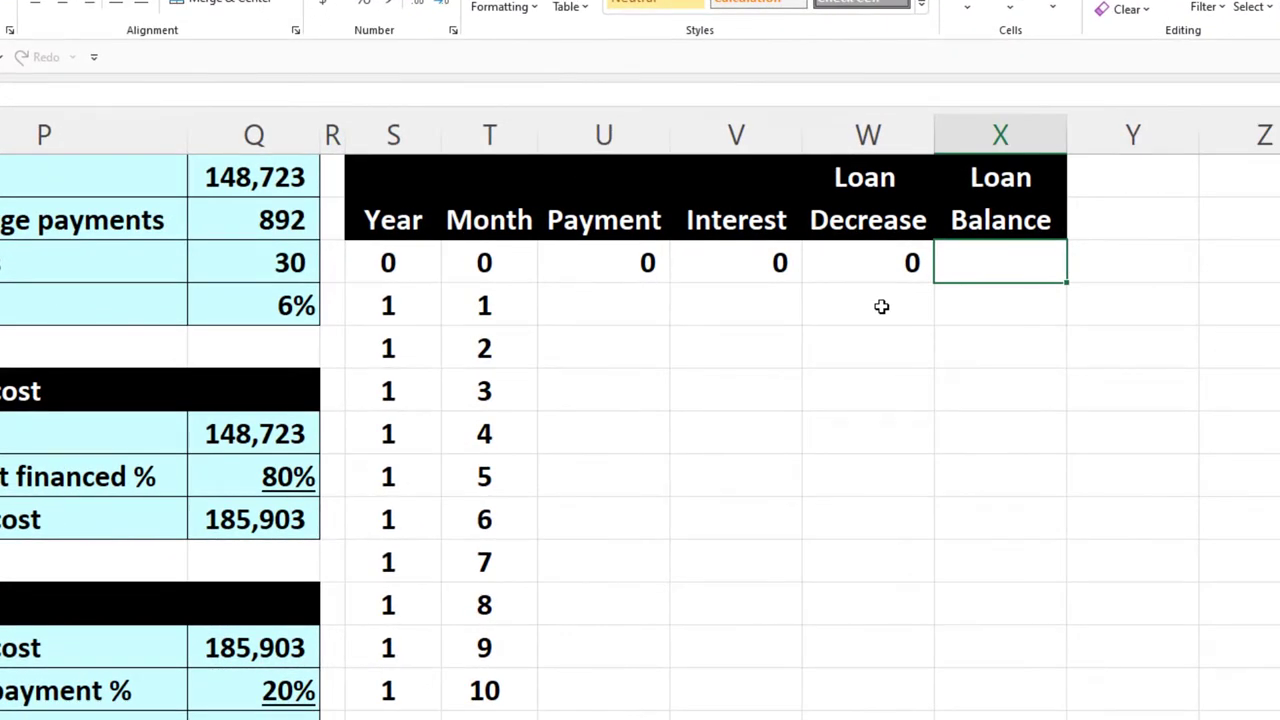
Set the opening Loan Balance in X3 to the loan amount with =Q1.
text(=)
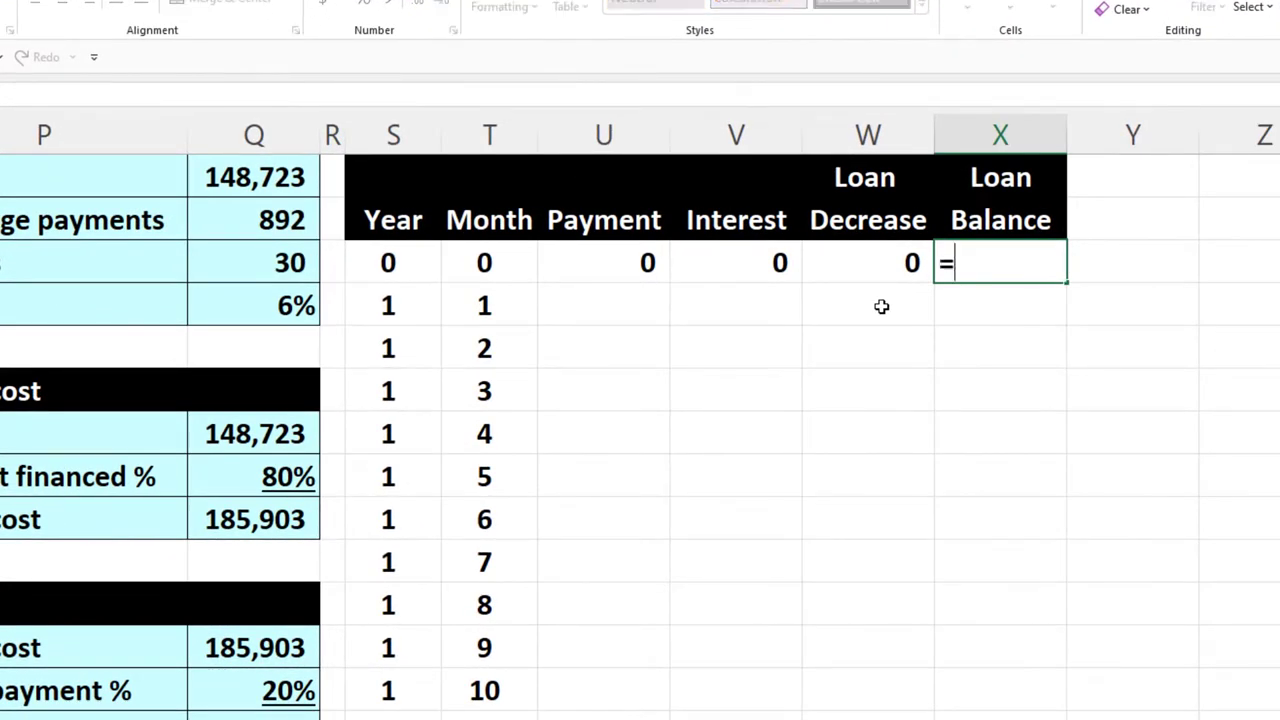
key(Left)
key(Left)
key(Left)
key(Left)
key(Left)
key(Left)
key(Up)
key(Up)
key(Left)
key(Return)
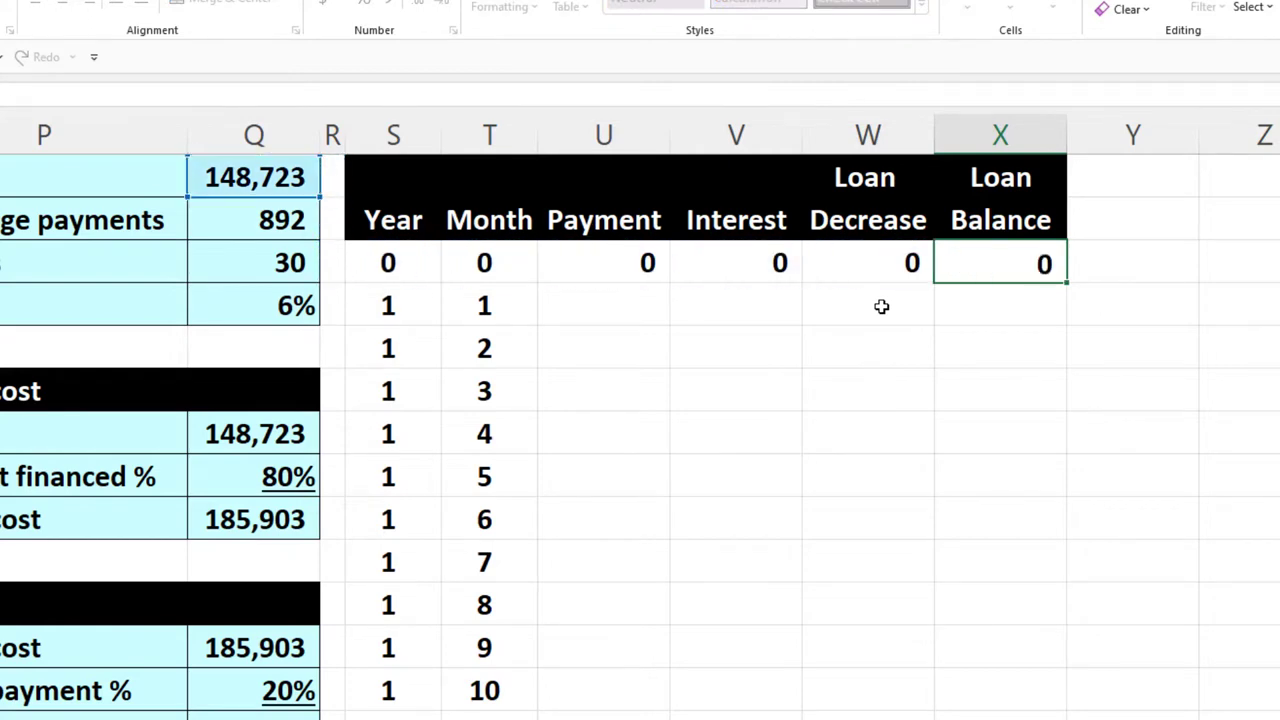
Enter the month 1 payment in U4 as an absolute reference to the mortgage payment, =$Q$2.
key(Left)
key(Left)
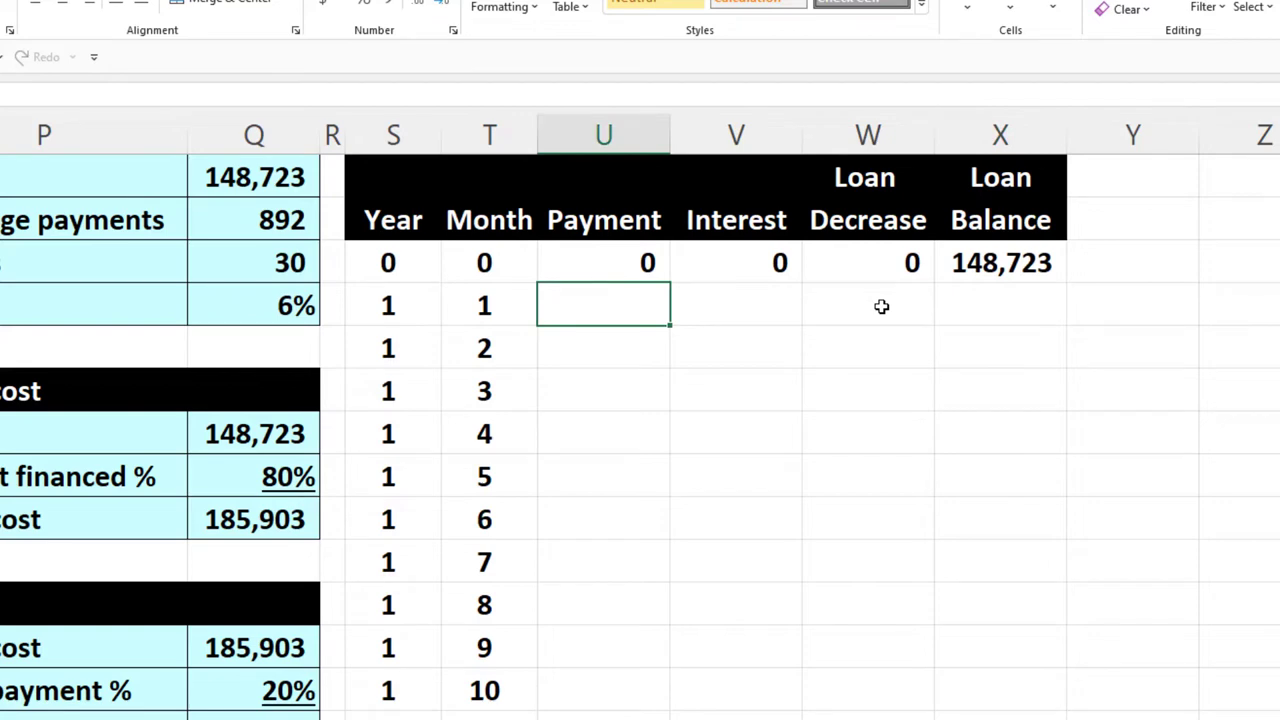
text(=)
key(Left)
key(Left)
key(Left)
key(Left)
key(Up)
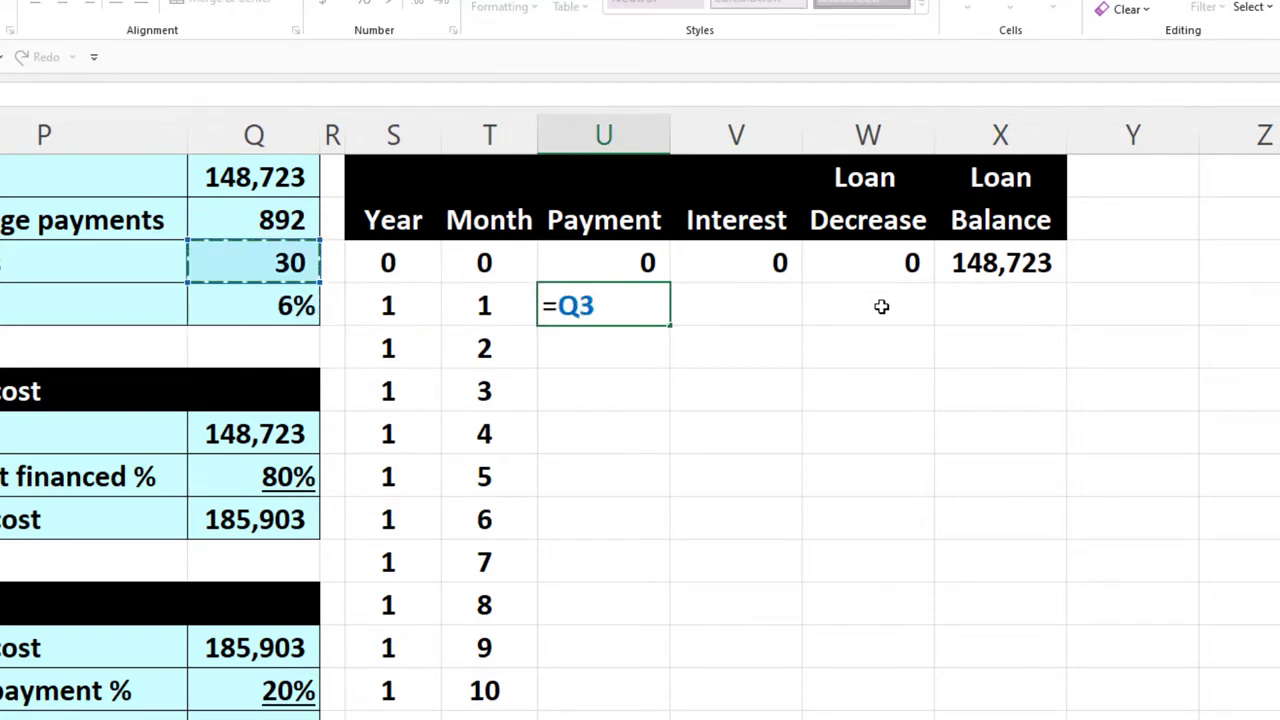
key(Up)
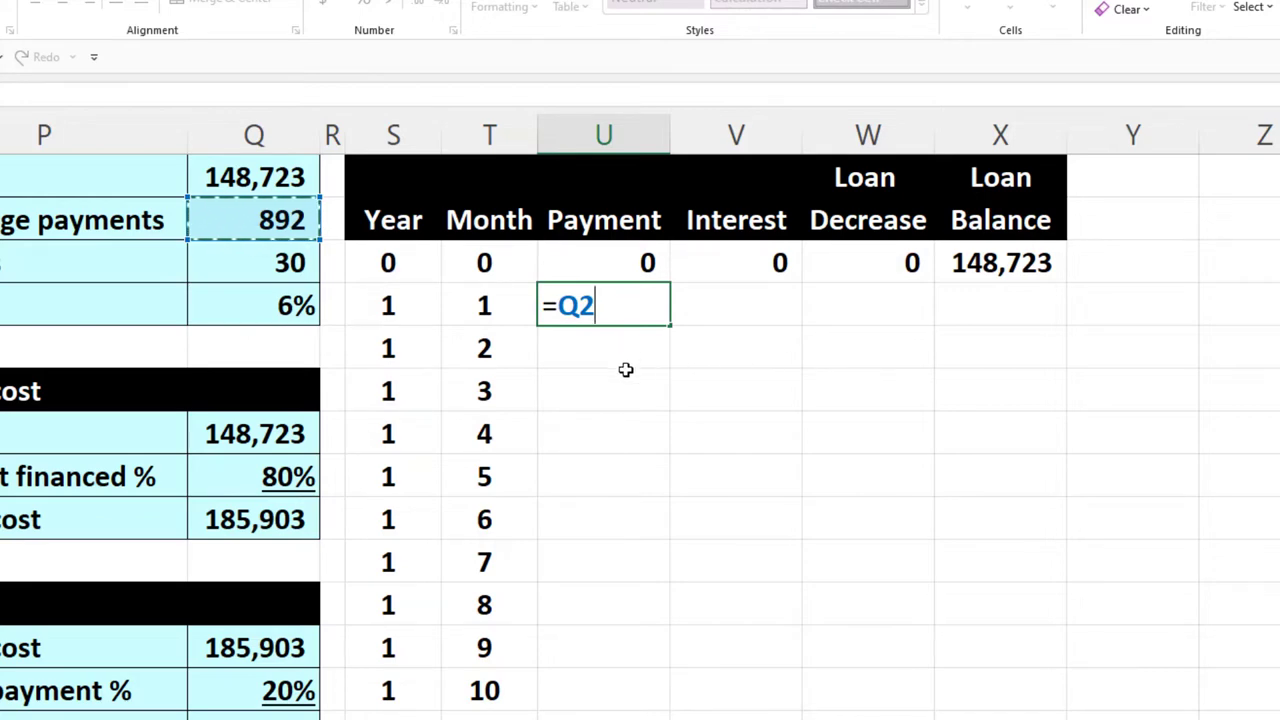
key(F4)
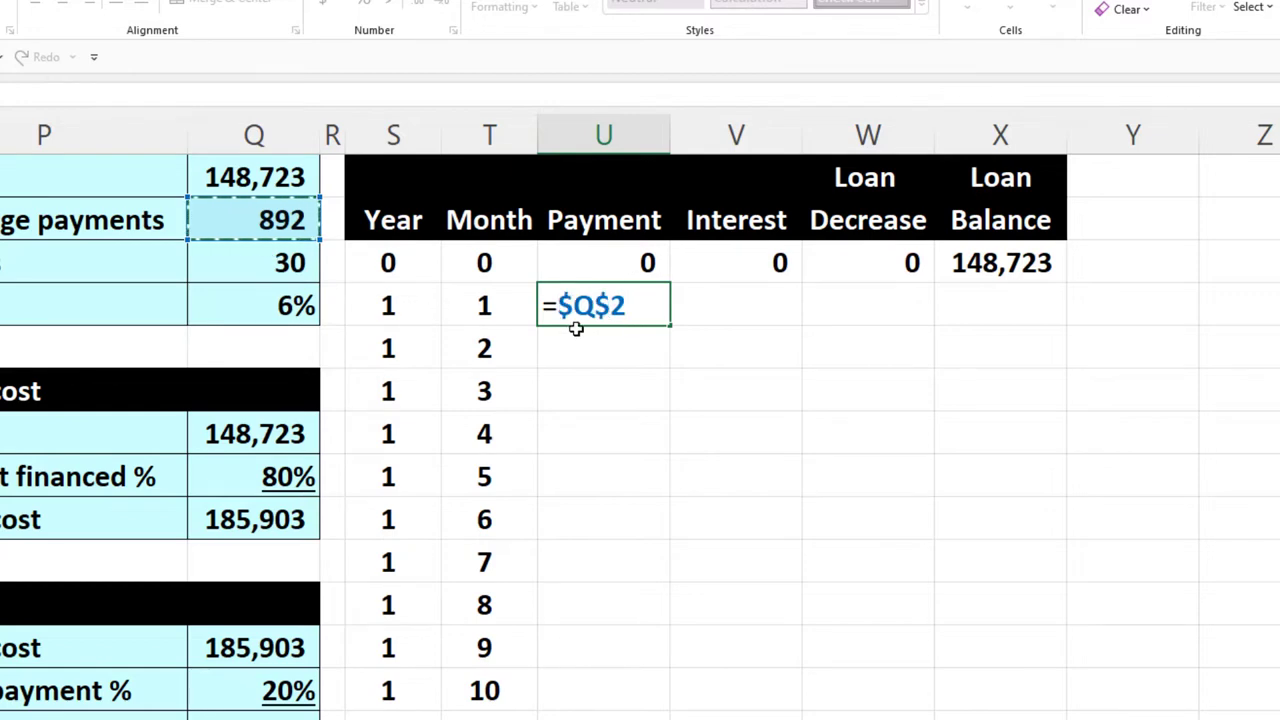
key(Tab)
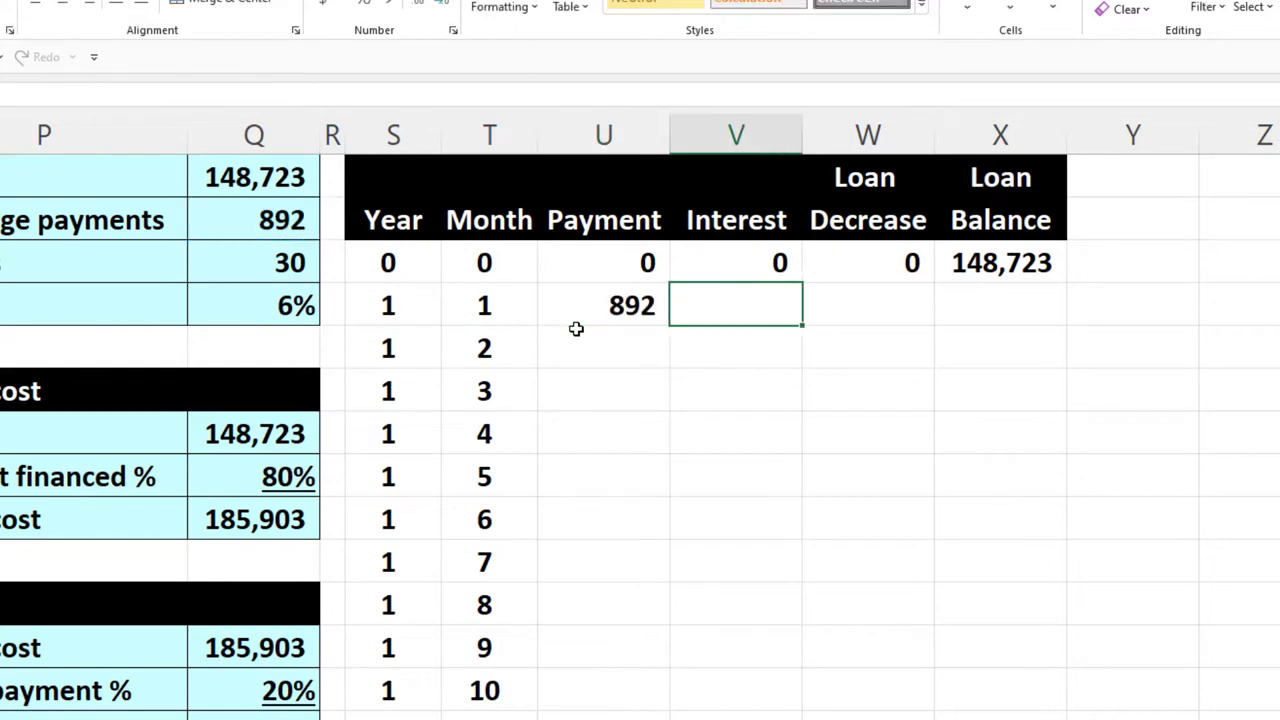
Calculate the month 1 interest in V4 from the previous loan balance and the absolute annual rate with =X3*$Q$4/12.
text(=)
key(Right)
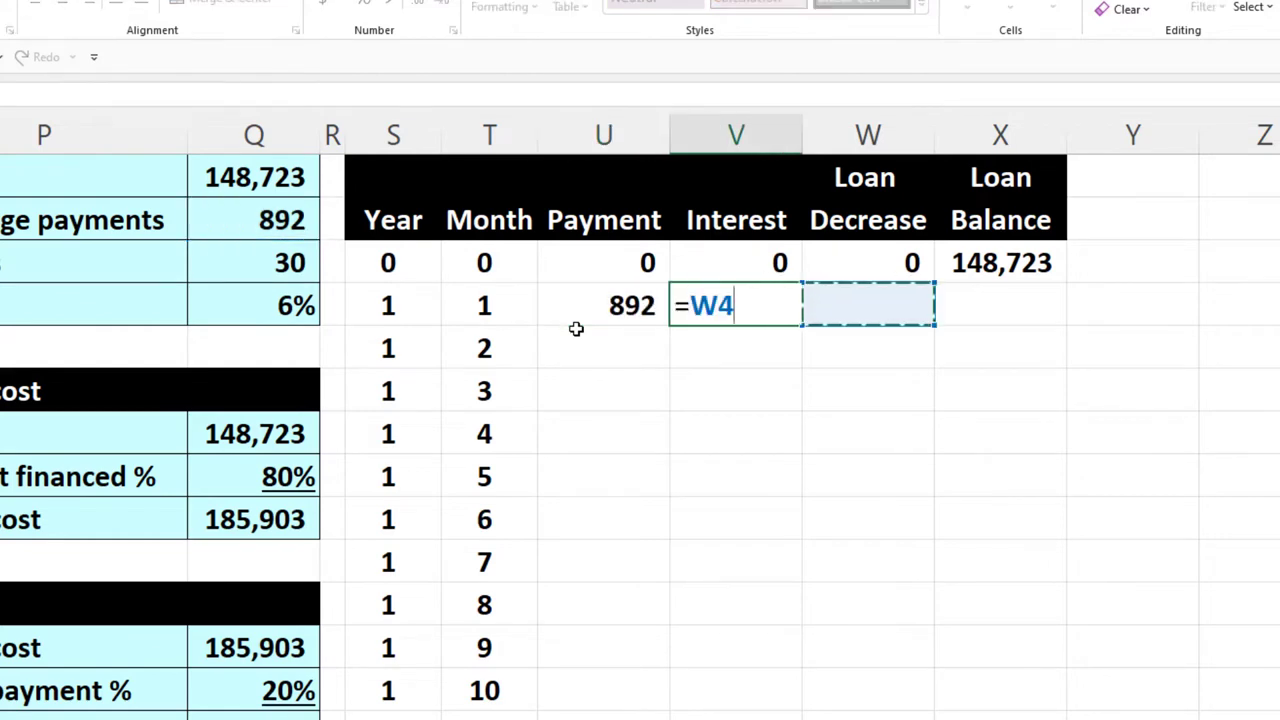
key(Right)
key(Up)
text(*)
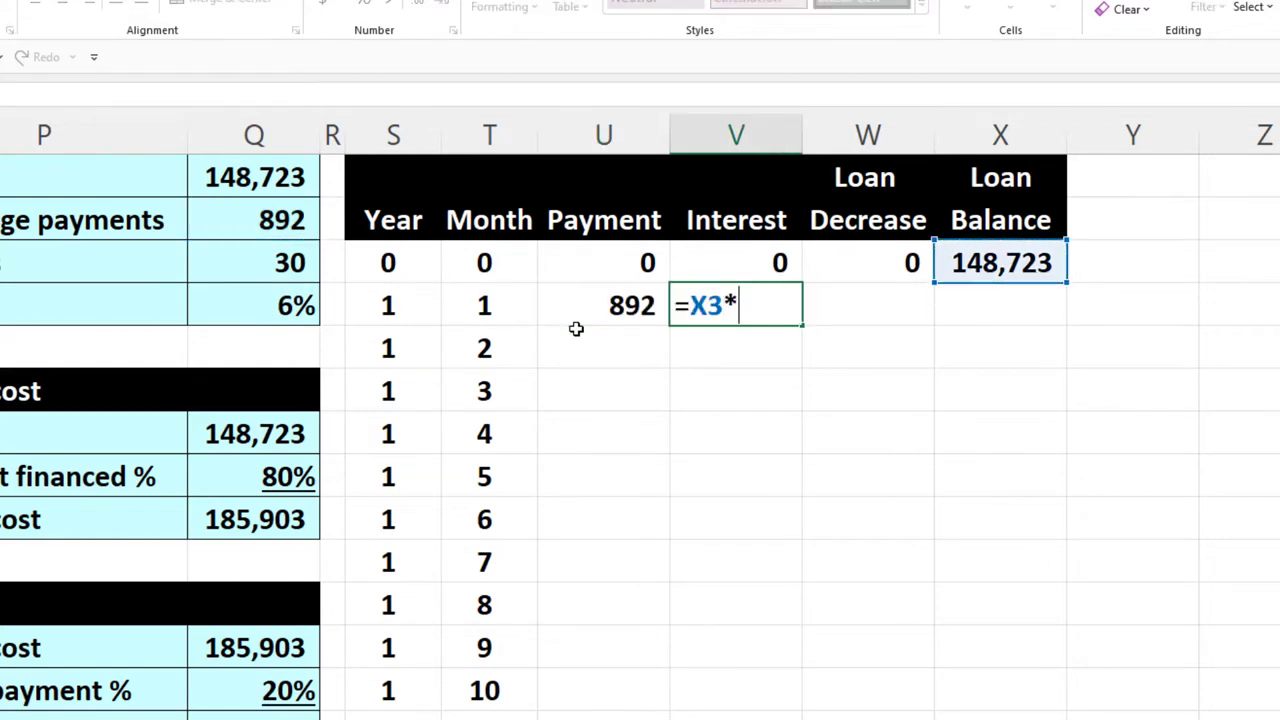
key(Left)
key(Left)
key(Left)
key(Left)
key(Left)
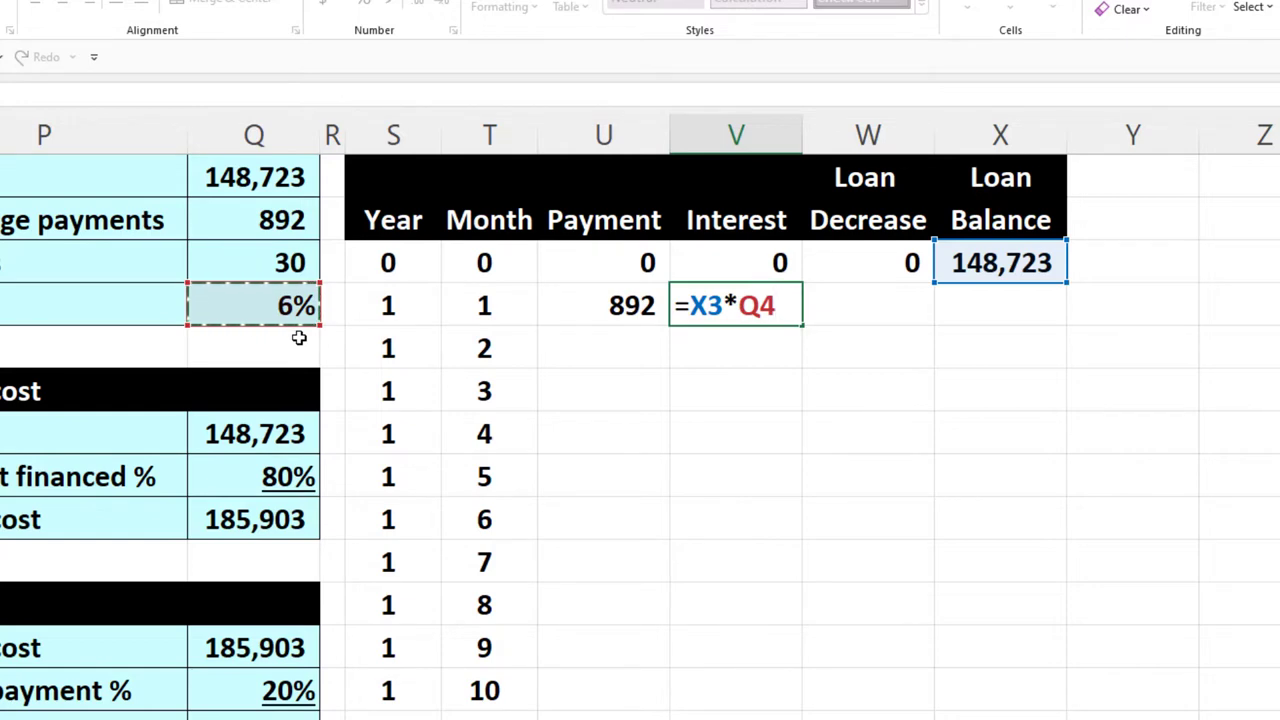
key(F4)
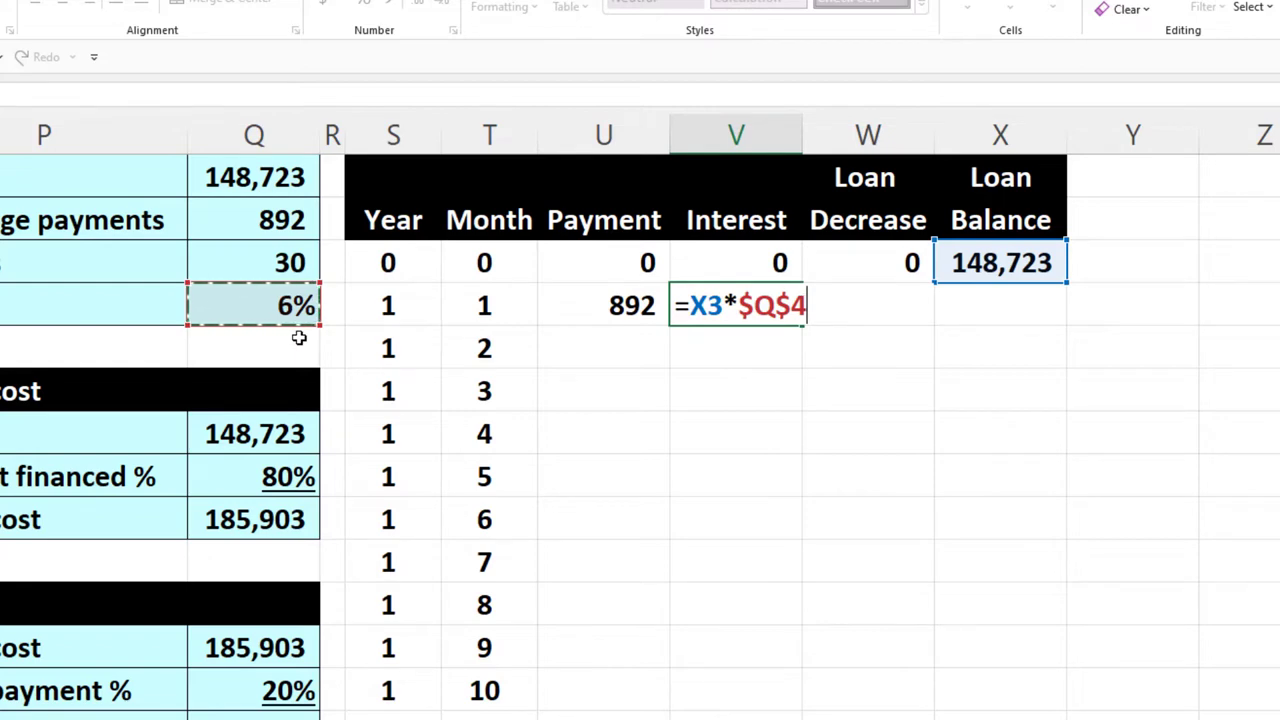
text(/12)
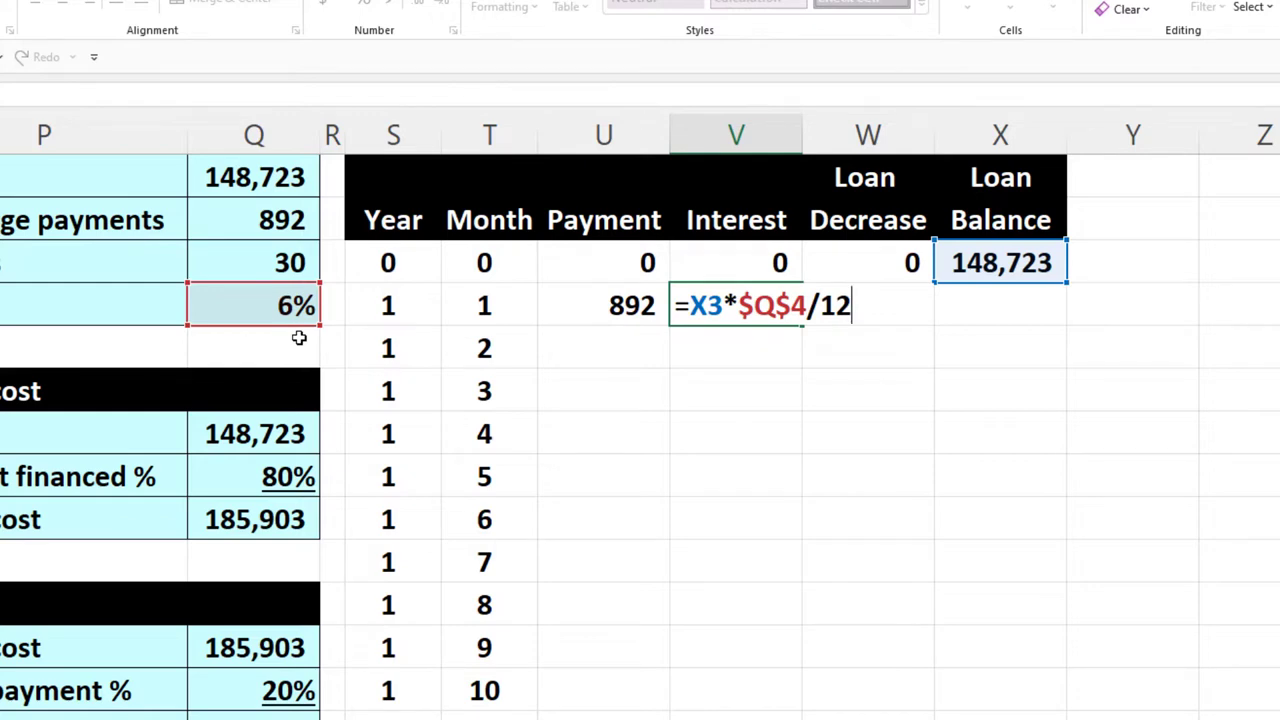
key(Tab)
Calculate the month 1 Loan Decrease in W4 as payment minus interest with =U4-V4.
text(=)
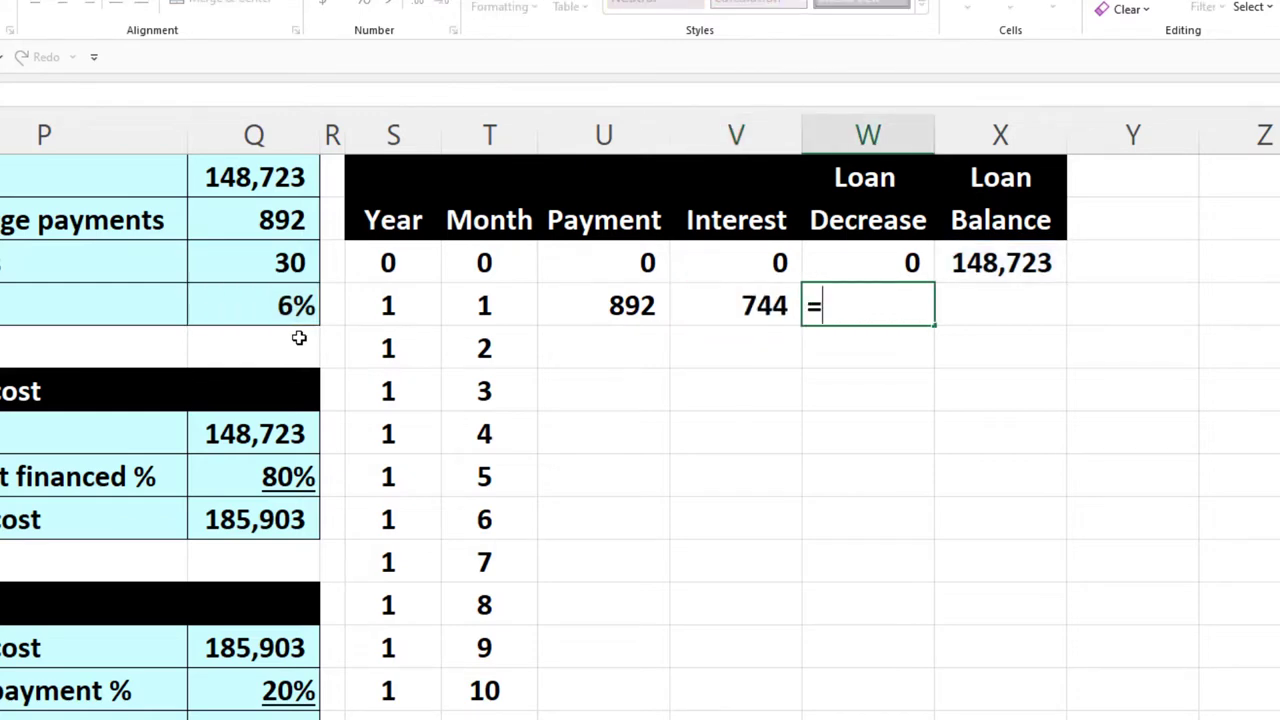
key(Left)
key(Left)
text(-)
key(Left)
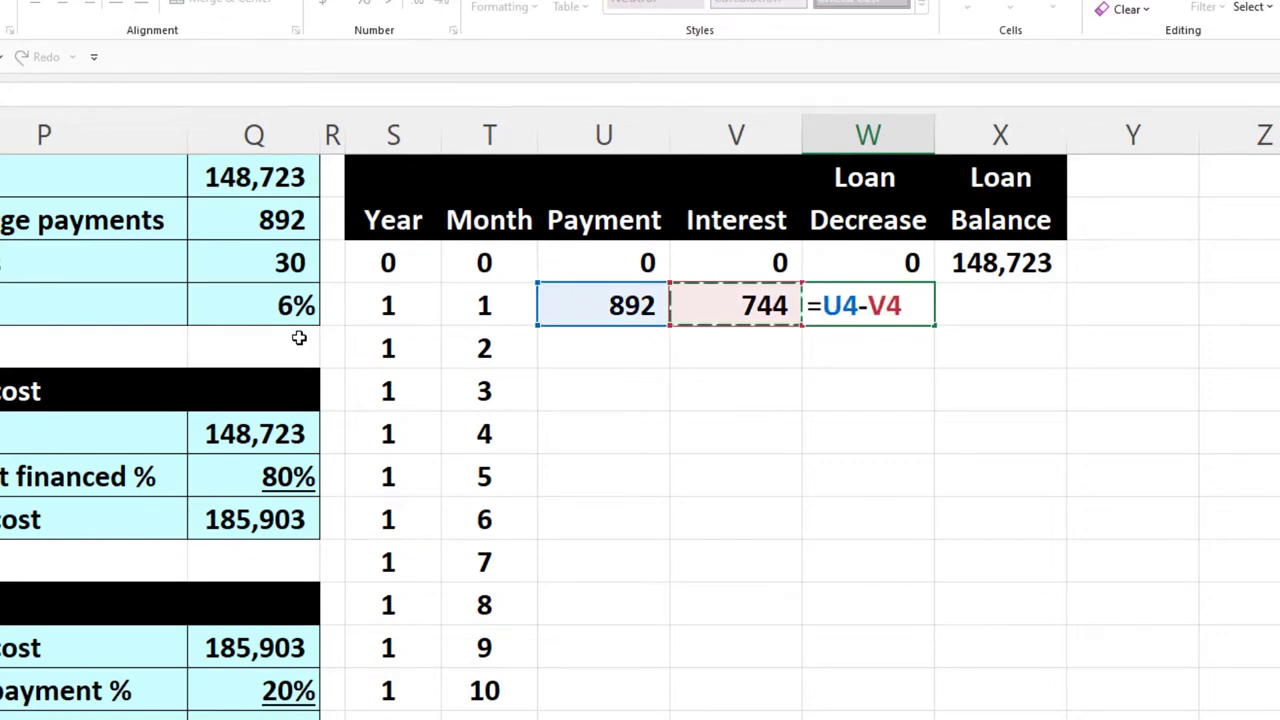
key(Tab)
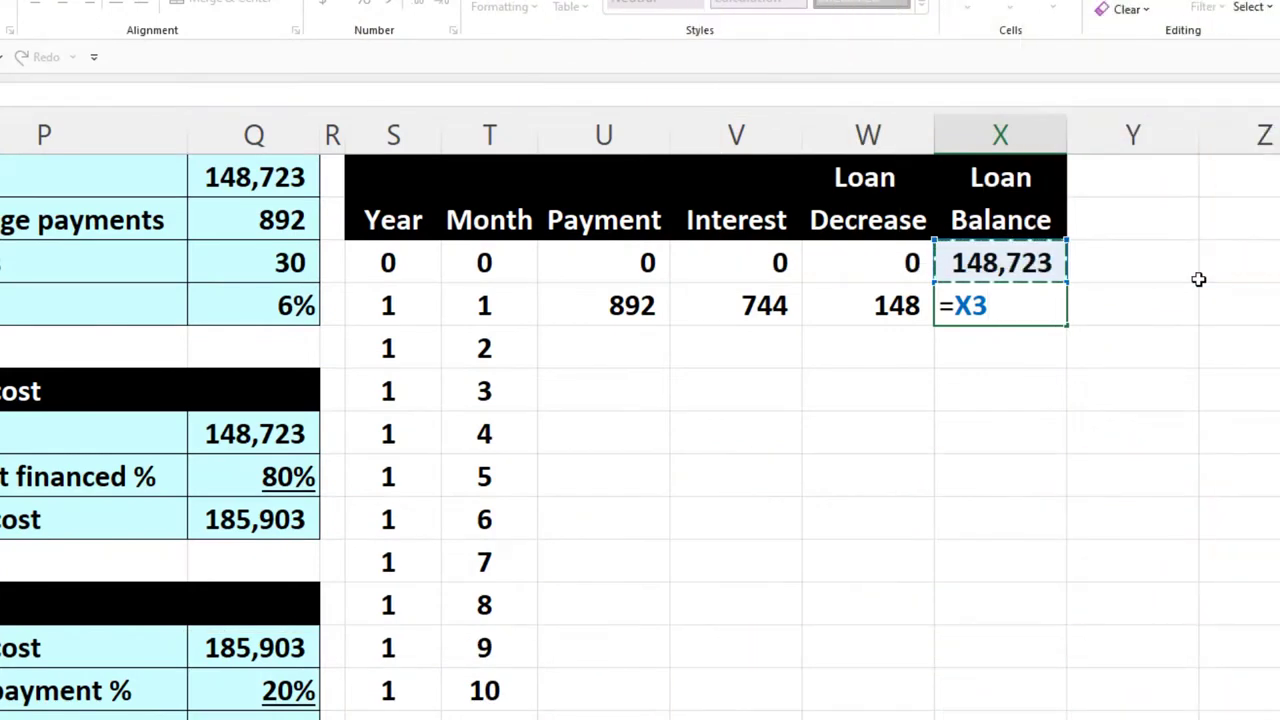
Calculate the month 1 Loan Balance in X4 as the previous balance minus the loan decrease with =X3-W4.
text(-)
key(Left)
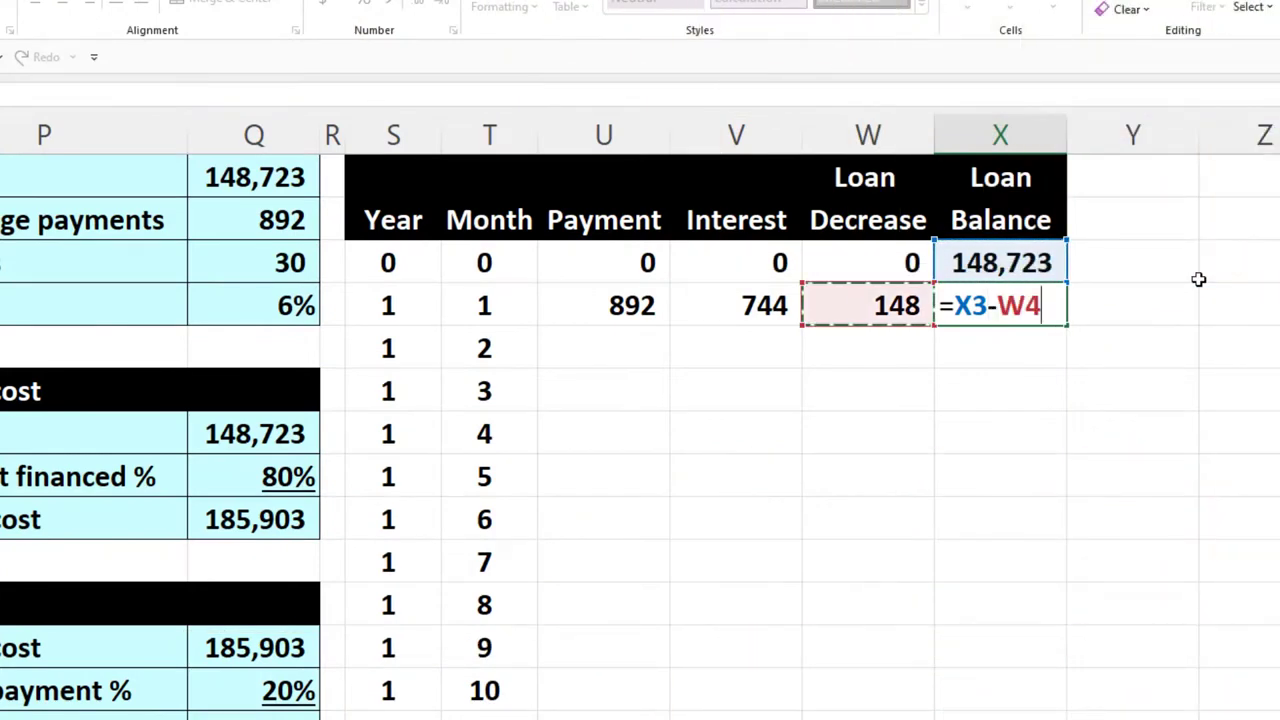
Enter =X3-W4 as the month 1 loan balance and fill the month 1 formulas in U4:X4 down through month 360.
key(Return)
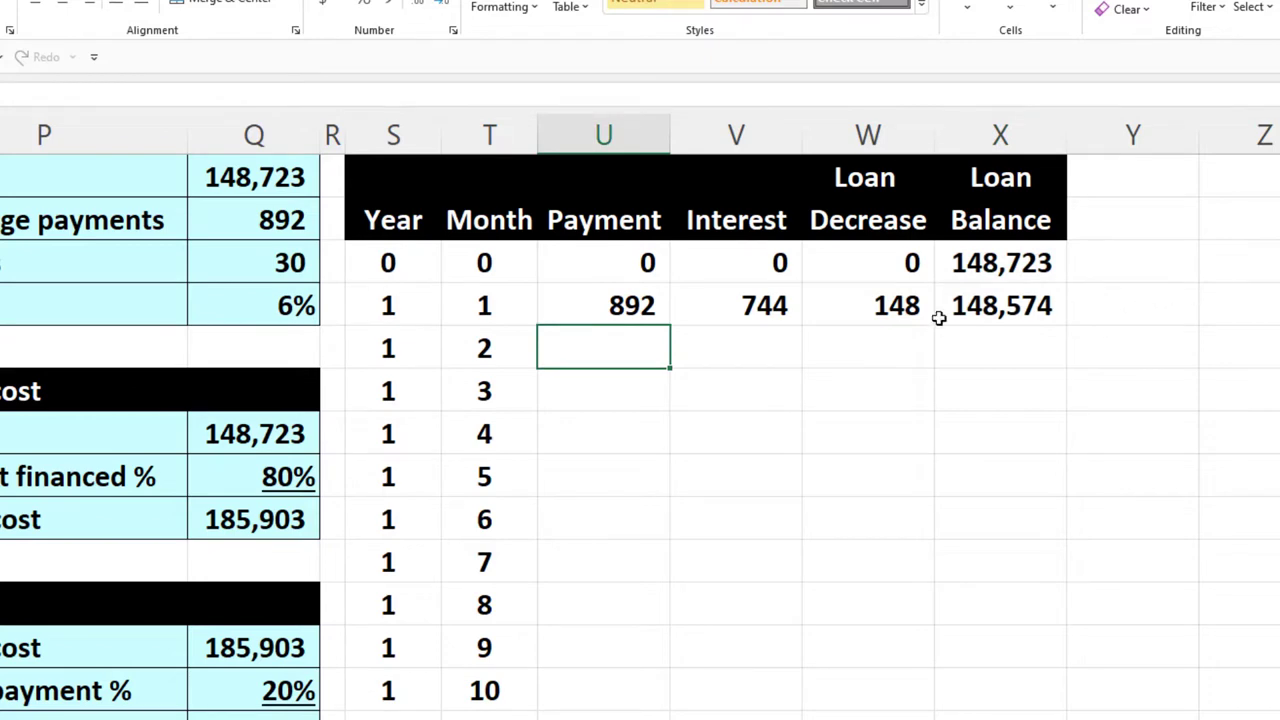
click(632, 306)
drag(680, 306, 948, 311)
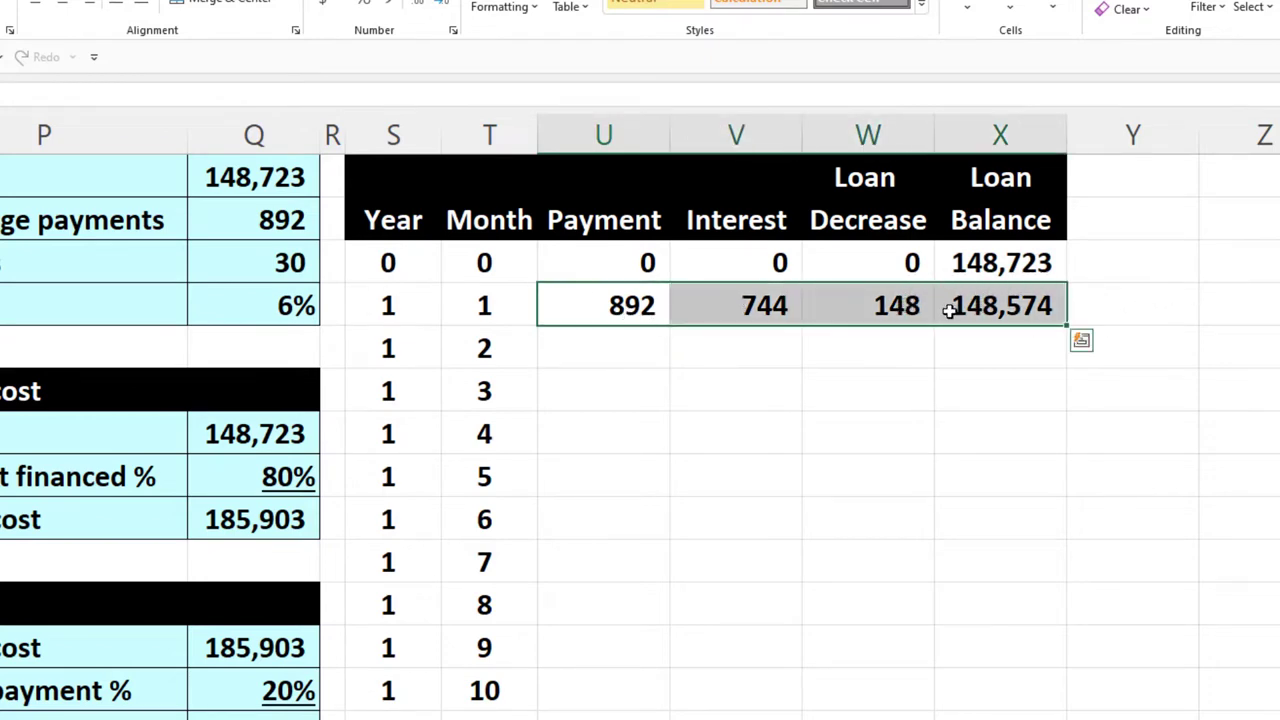
double_click(1068, 328)
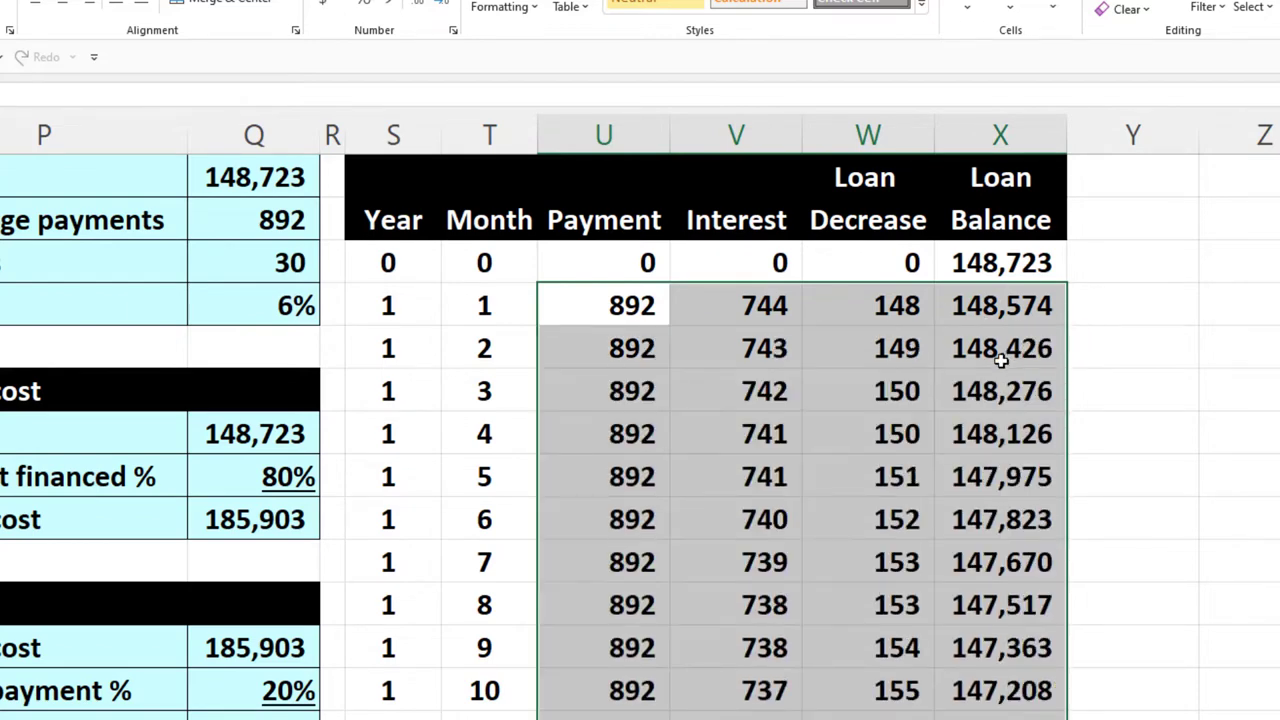
Apply cell borders and a light blue fill to the amortization schedule's body, S3:X363.
scroll(1001, 360, down, 20)
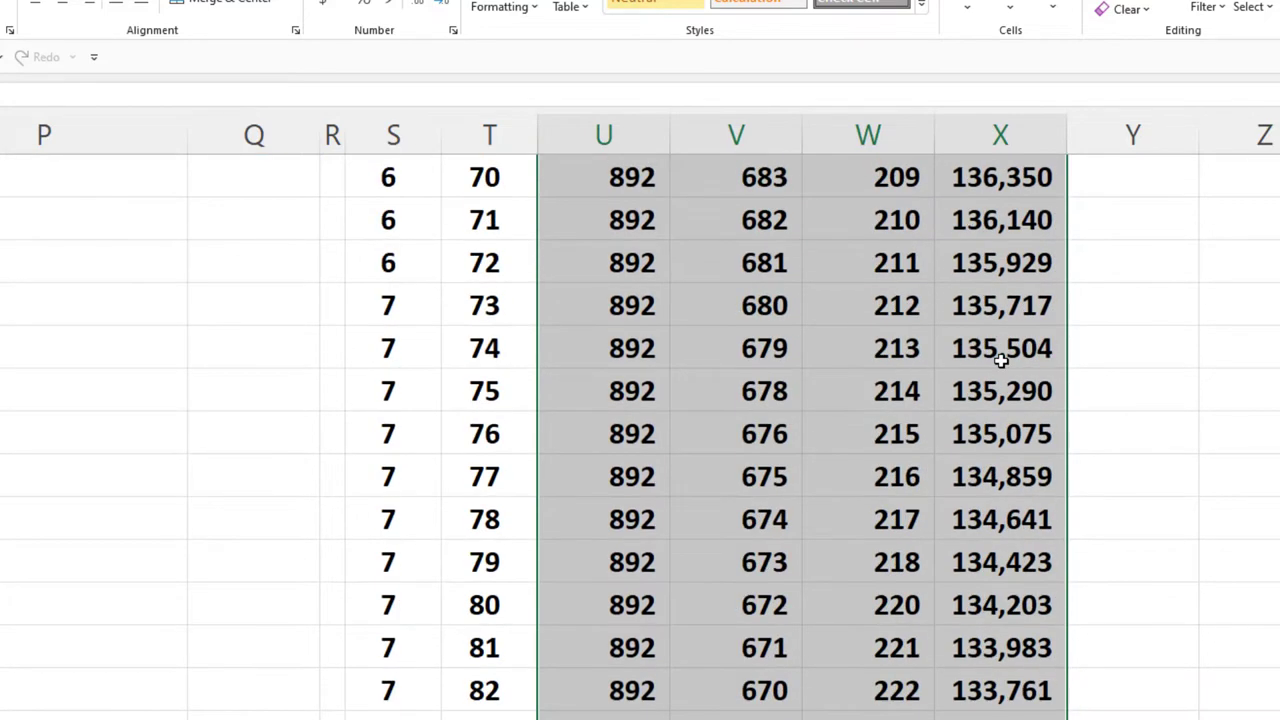
scroll(1001, 360, down, 20)
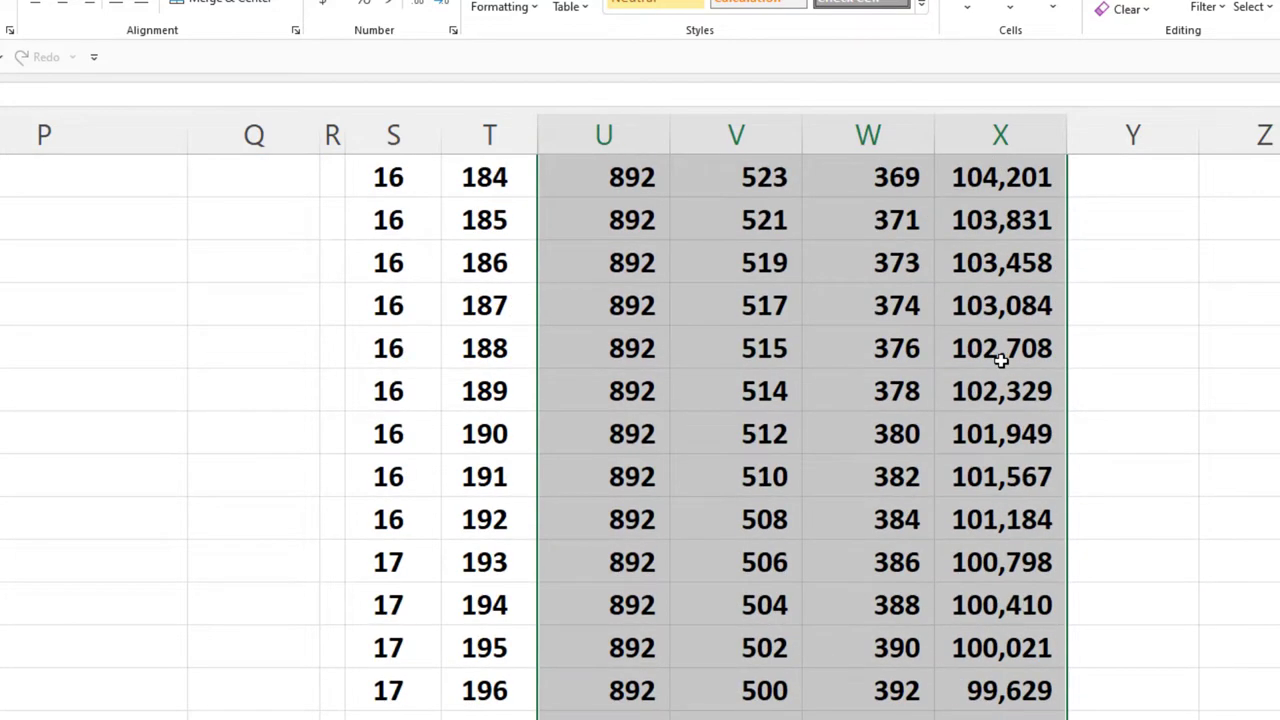
scroll(1001, 360, down, 20)
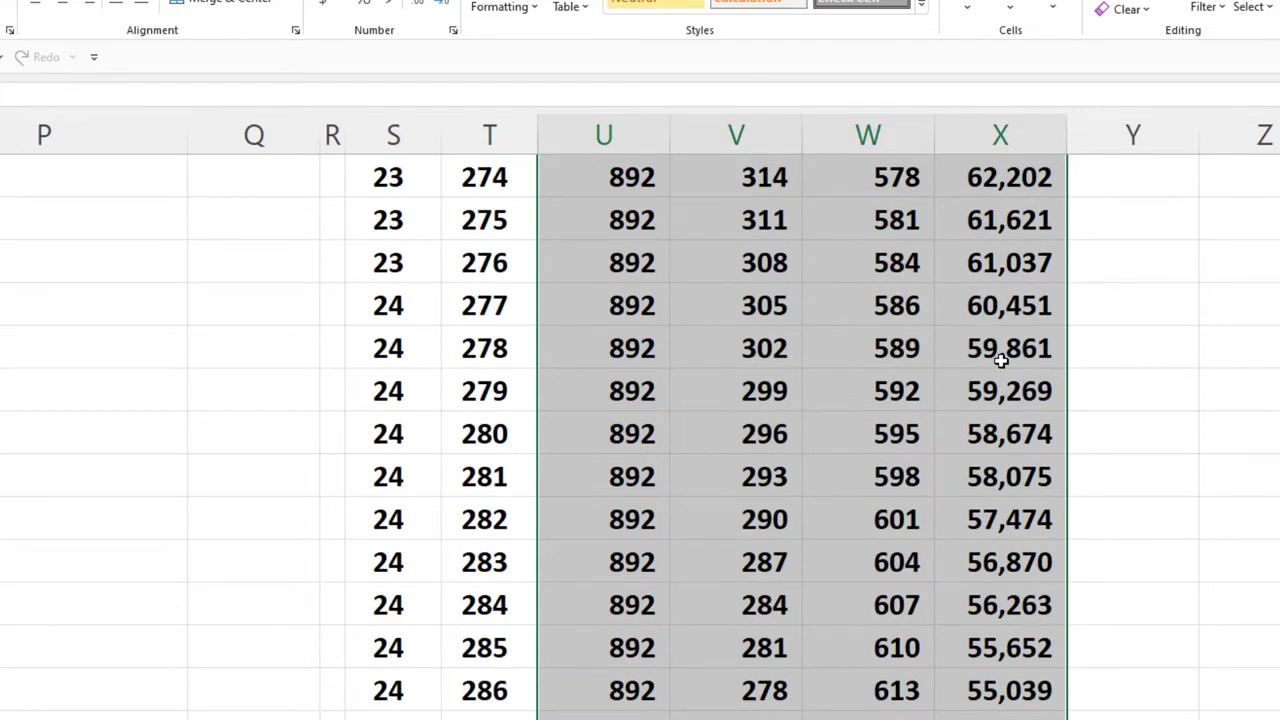
scroll(1001, 360, down, 17)
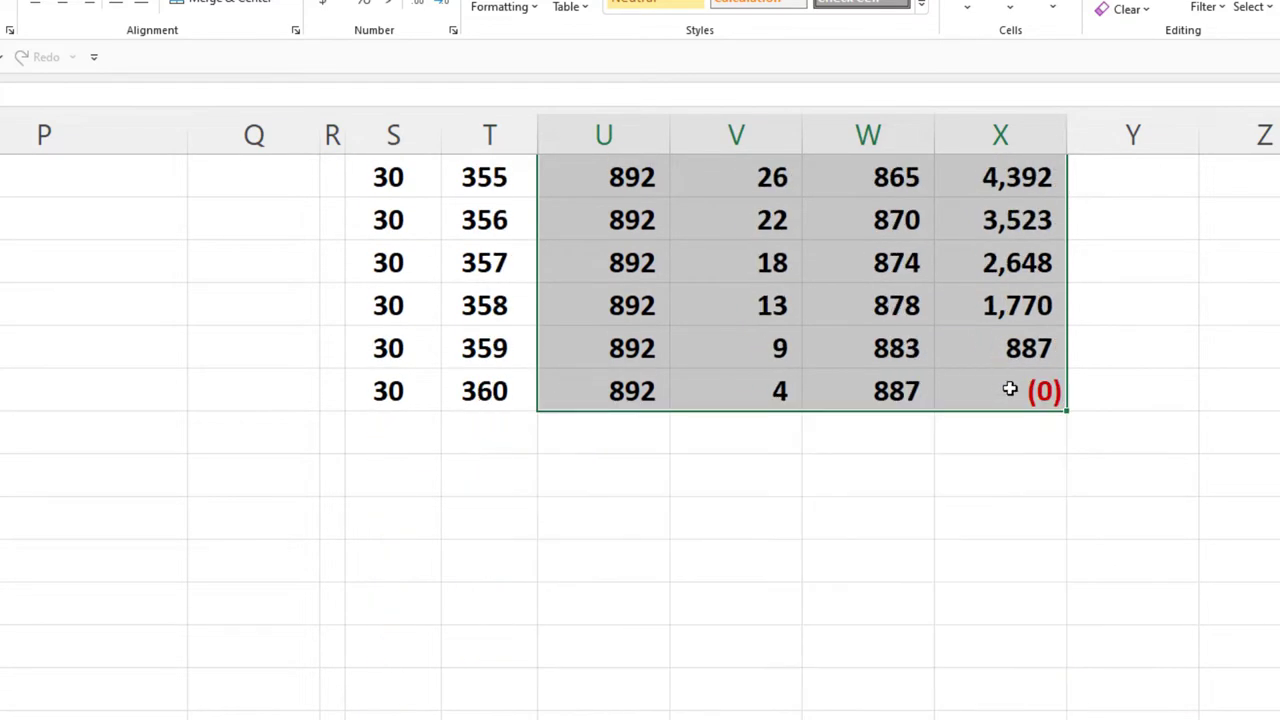
click(1013, 392)
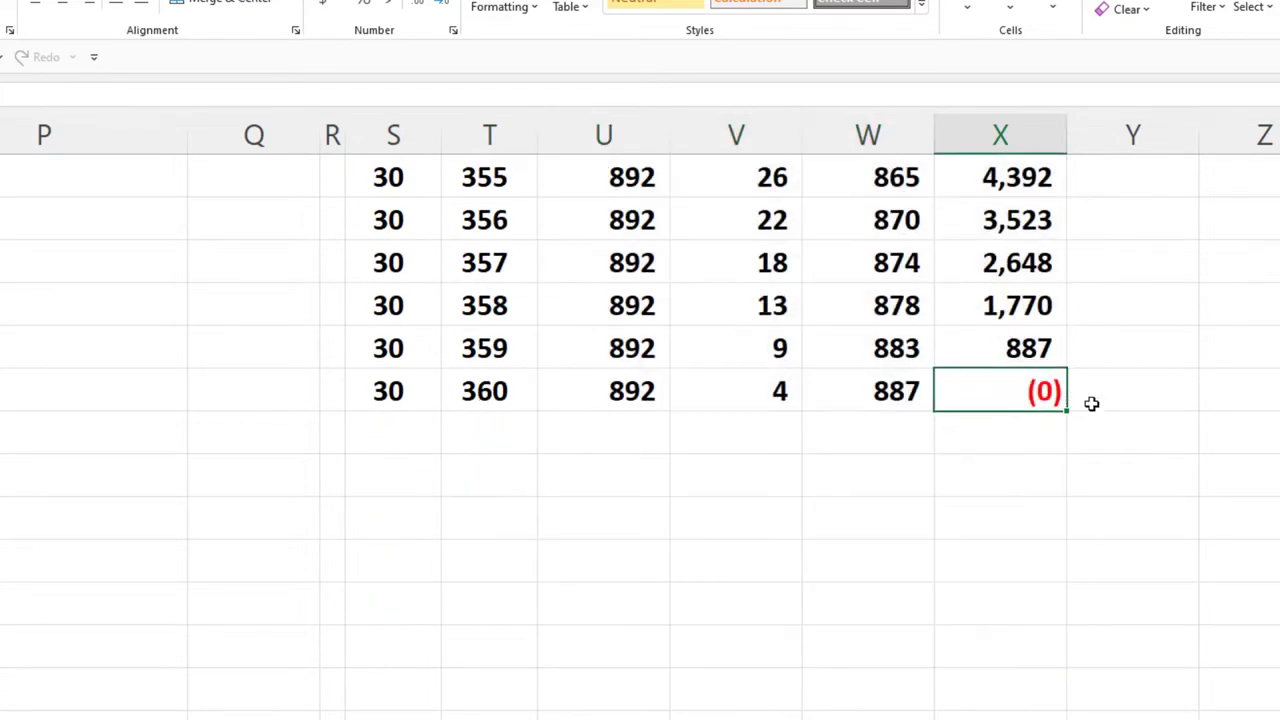
drag(424, 394, 955, 248)
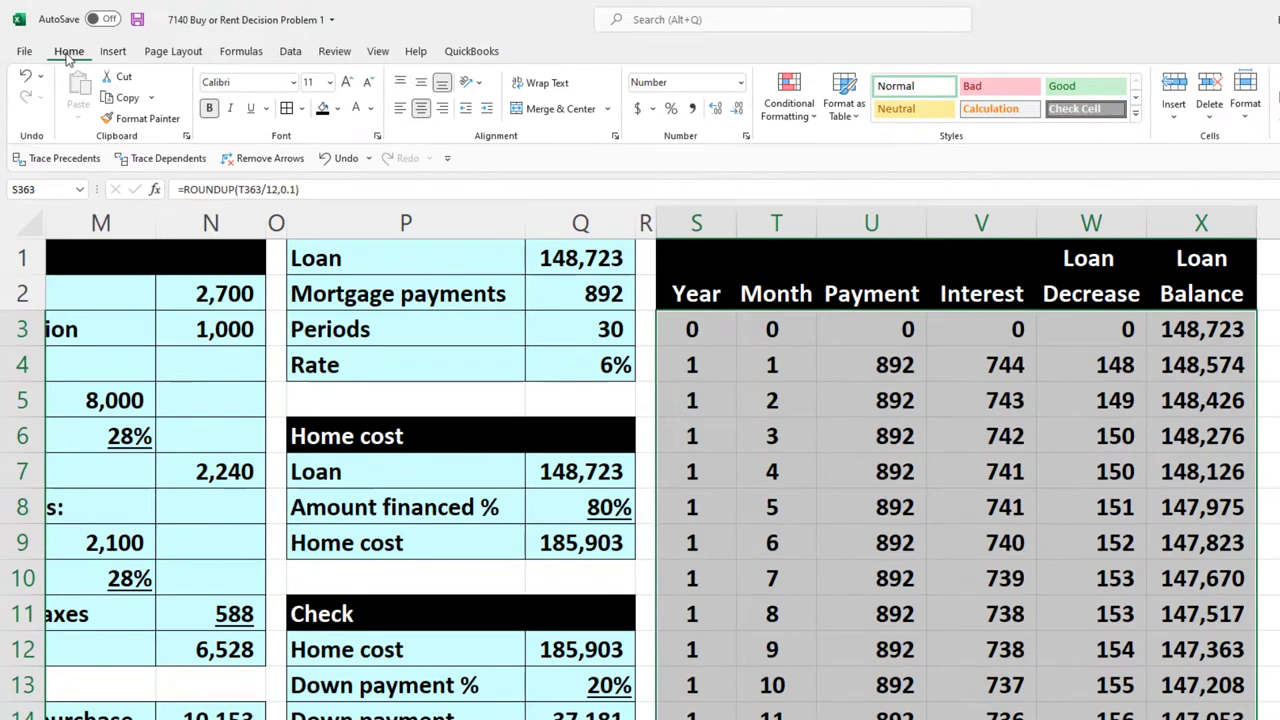
click(338, 108)
click(320, 308)
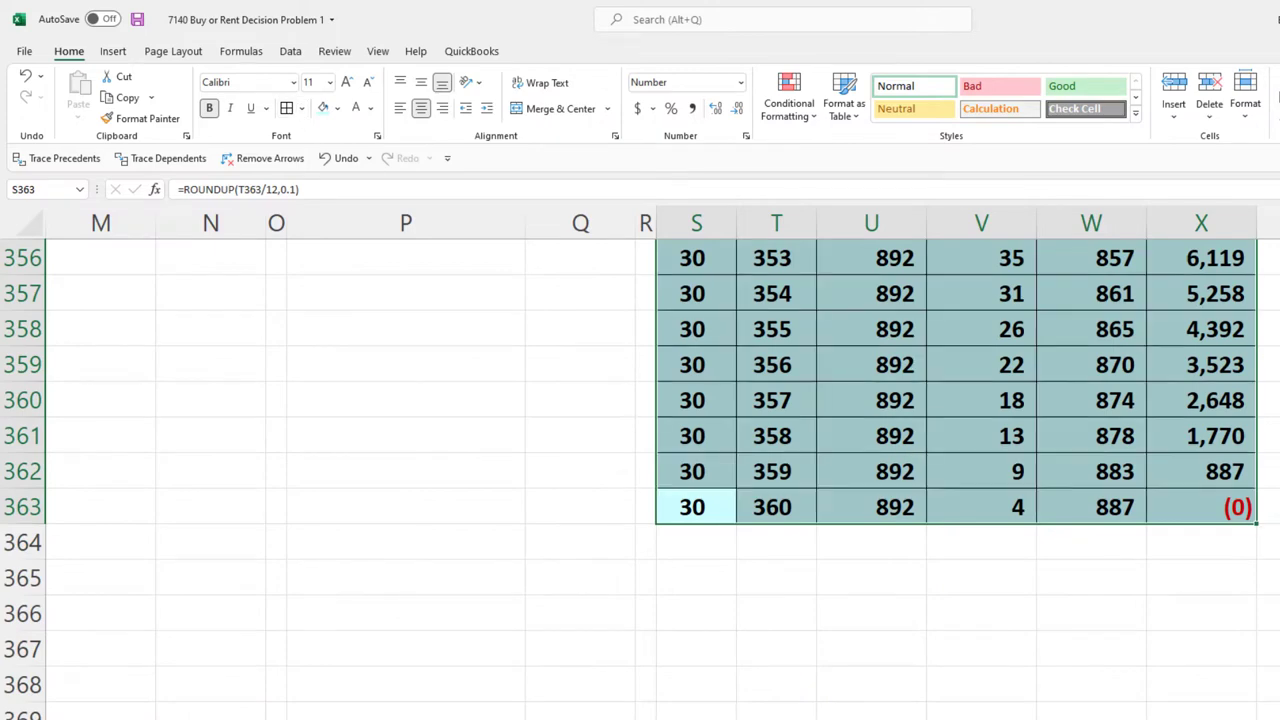
scroll(640, 480, up, 20)
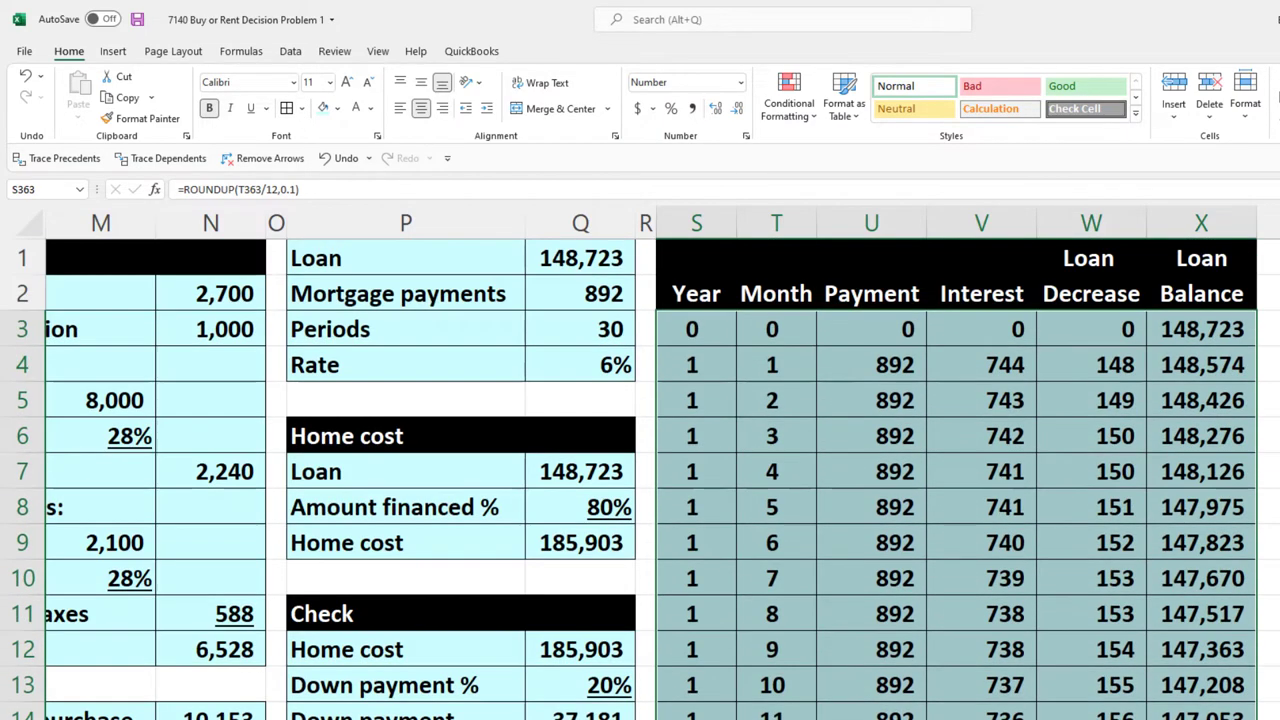
click(1170, 365)
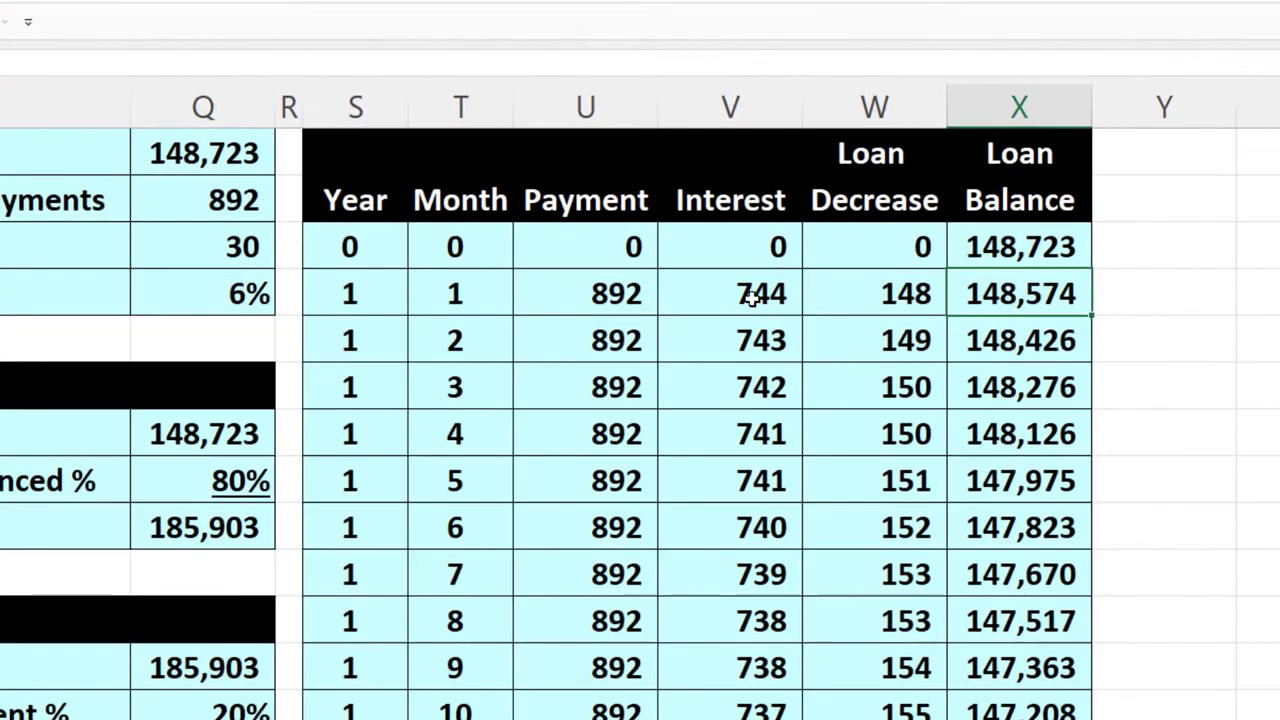
Examine the schedule's monthly interest for years 1 and 2 against the interest portion and growth in equity under Buying costs.
drag(752, 295, 845, 679)
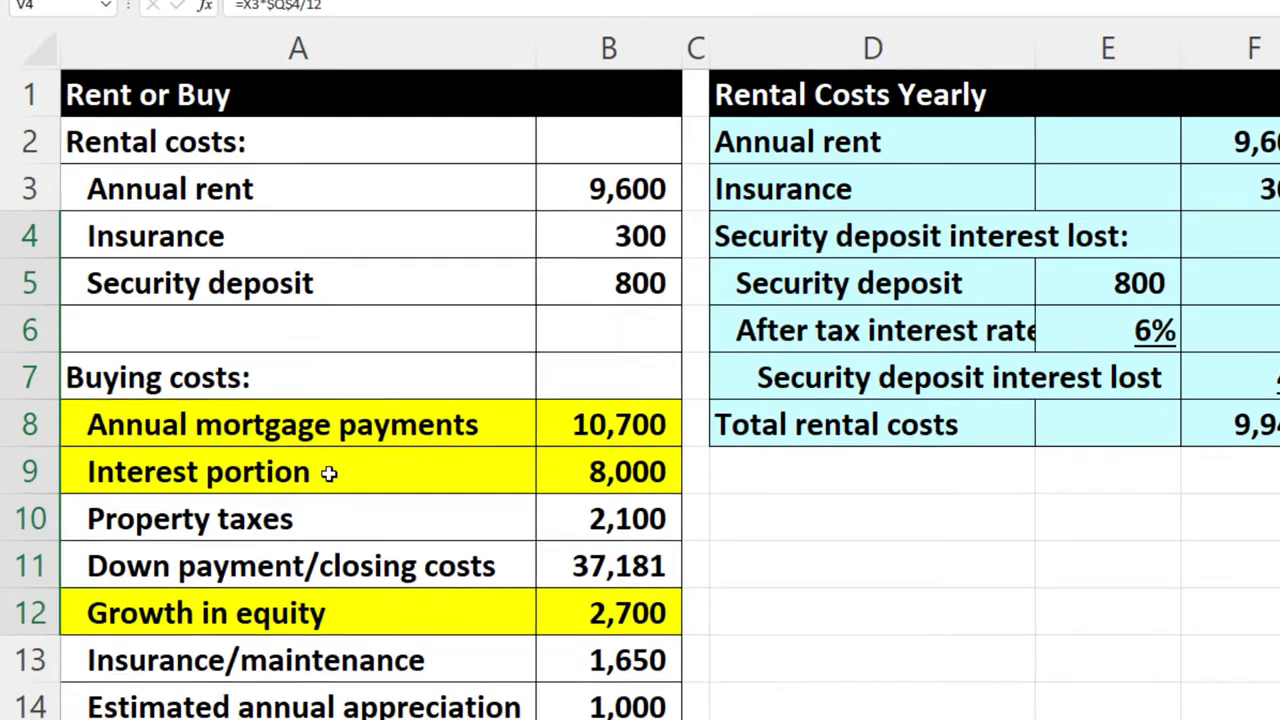
drag(331, 485, 601, 479)
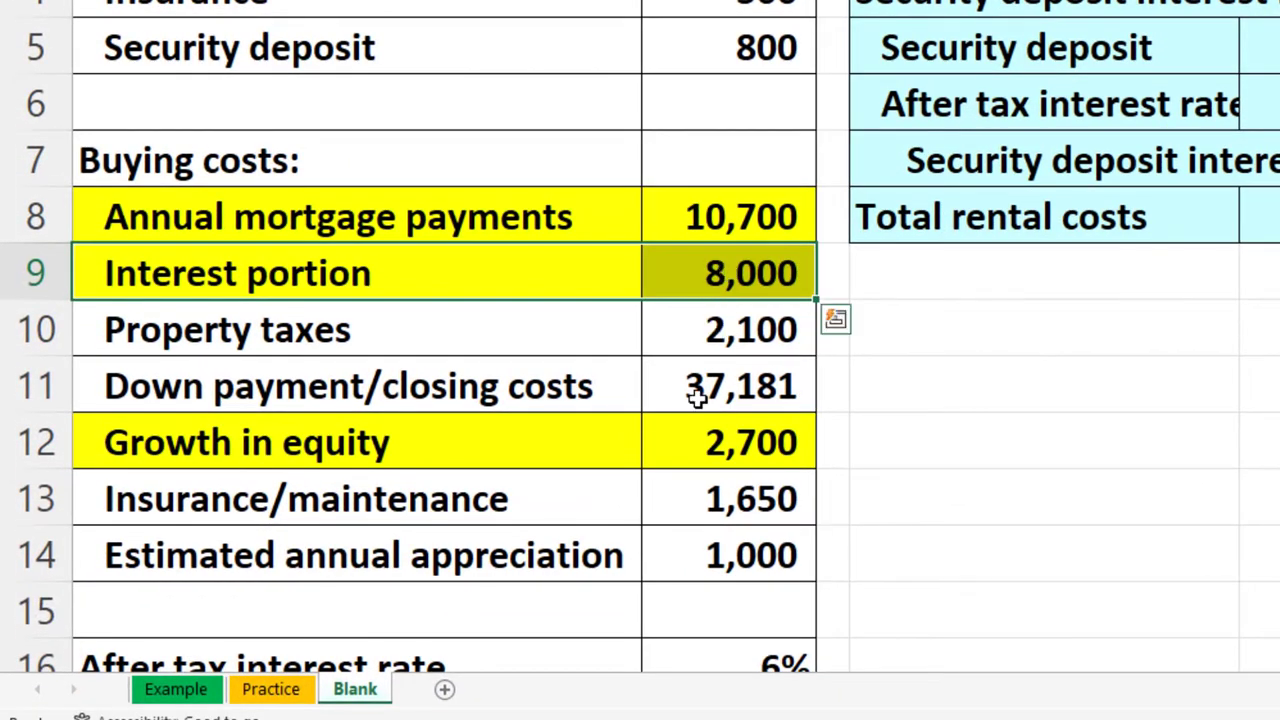
click(692, 274)
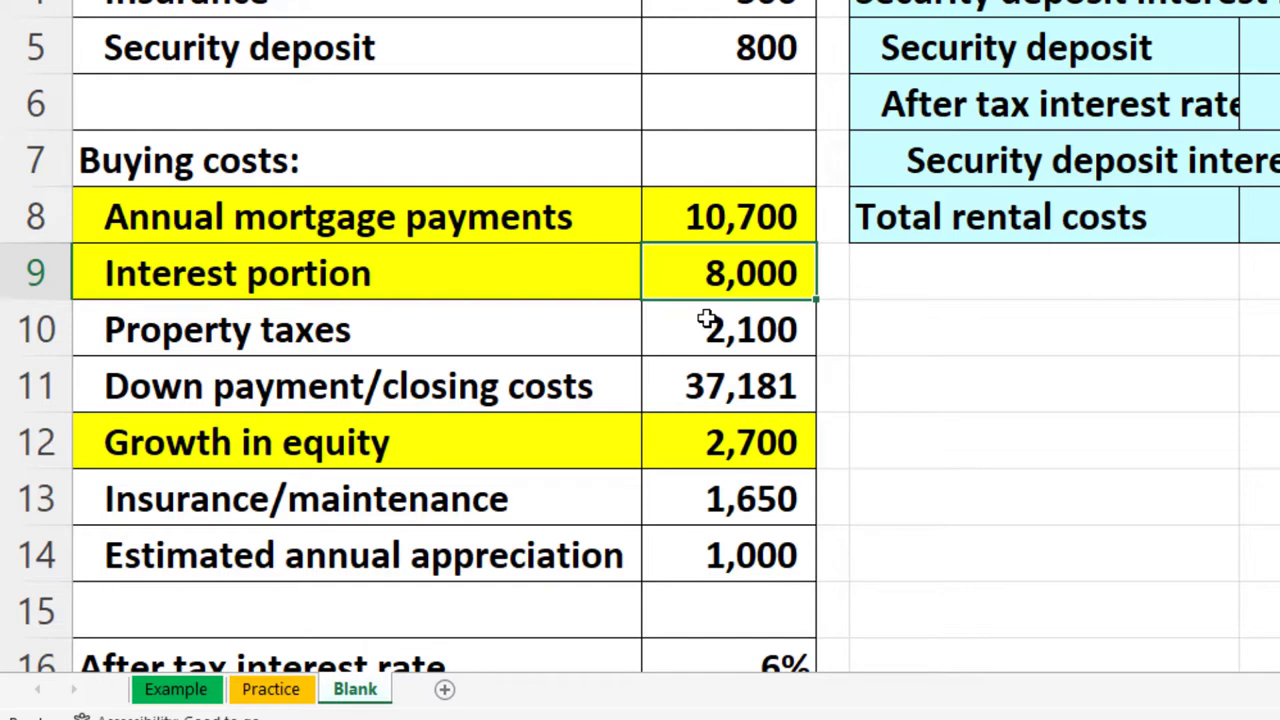
drag(511, 440, 655, 440)
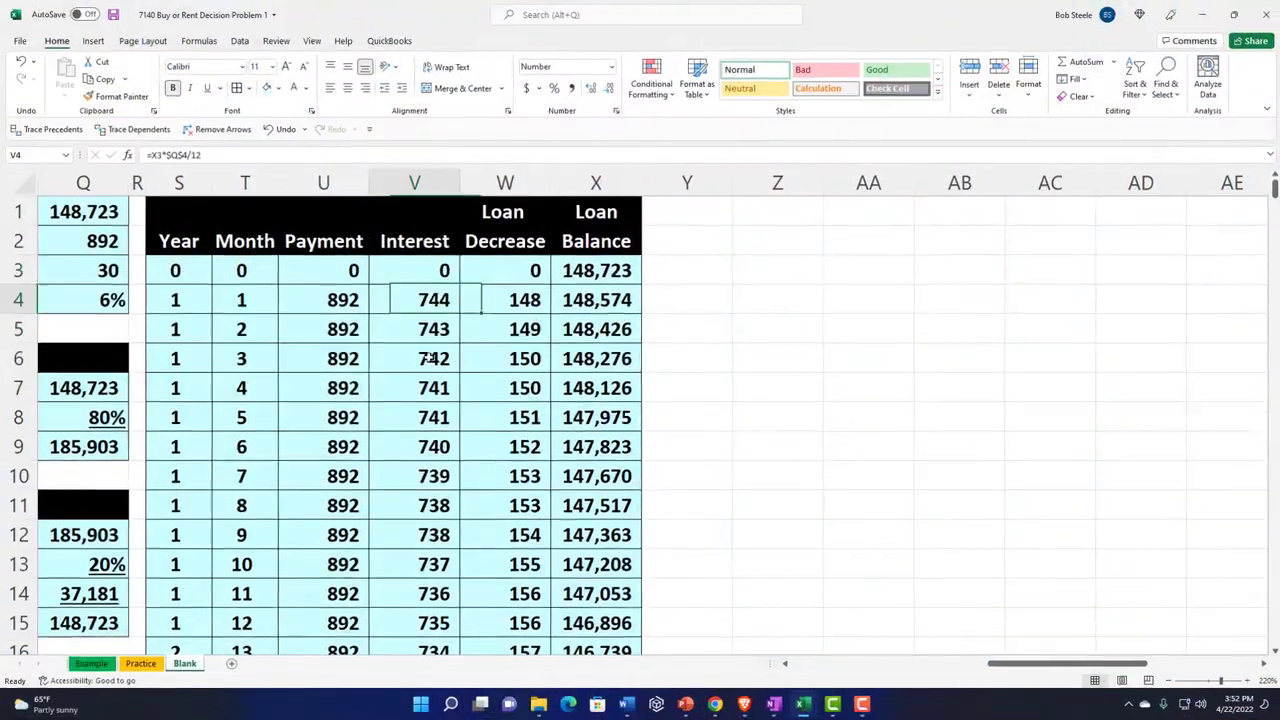
drag(428, 358, 430, 623)
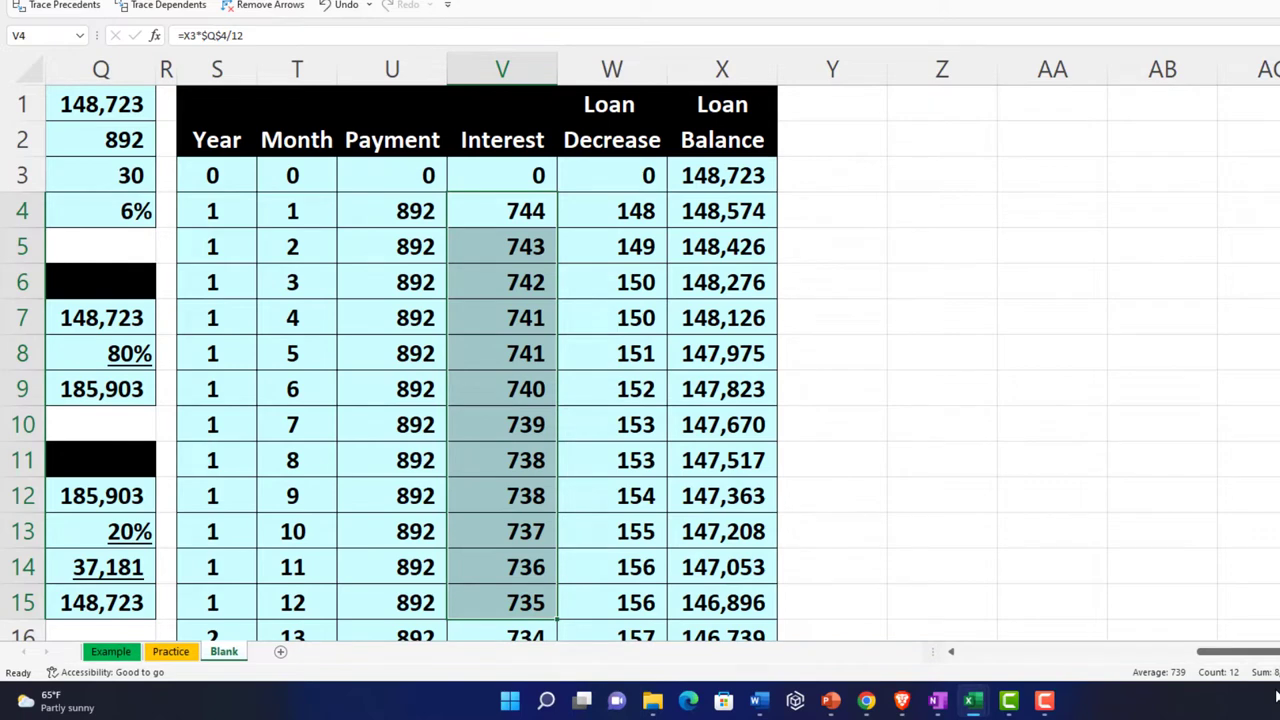
scroll(814, 523, down, 4)
drag(509, 211, 491, 591)
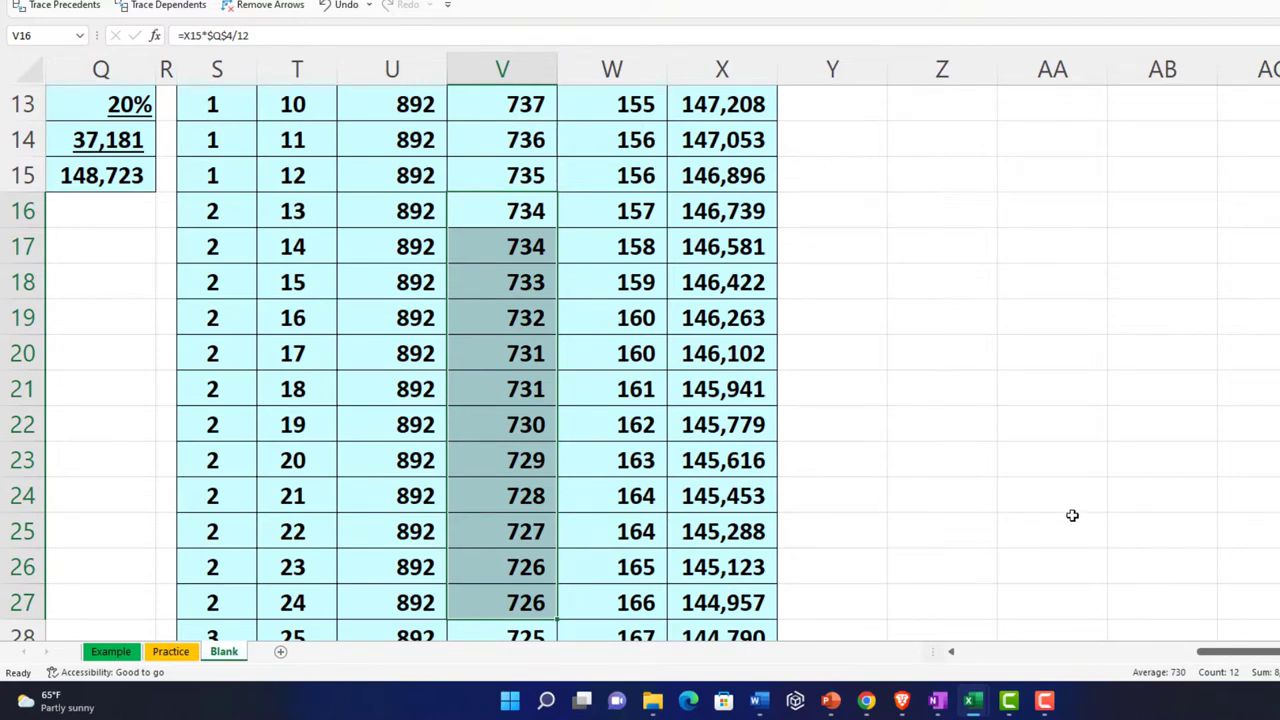
scroll(1072, 515, up, 4)
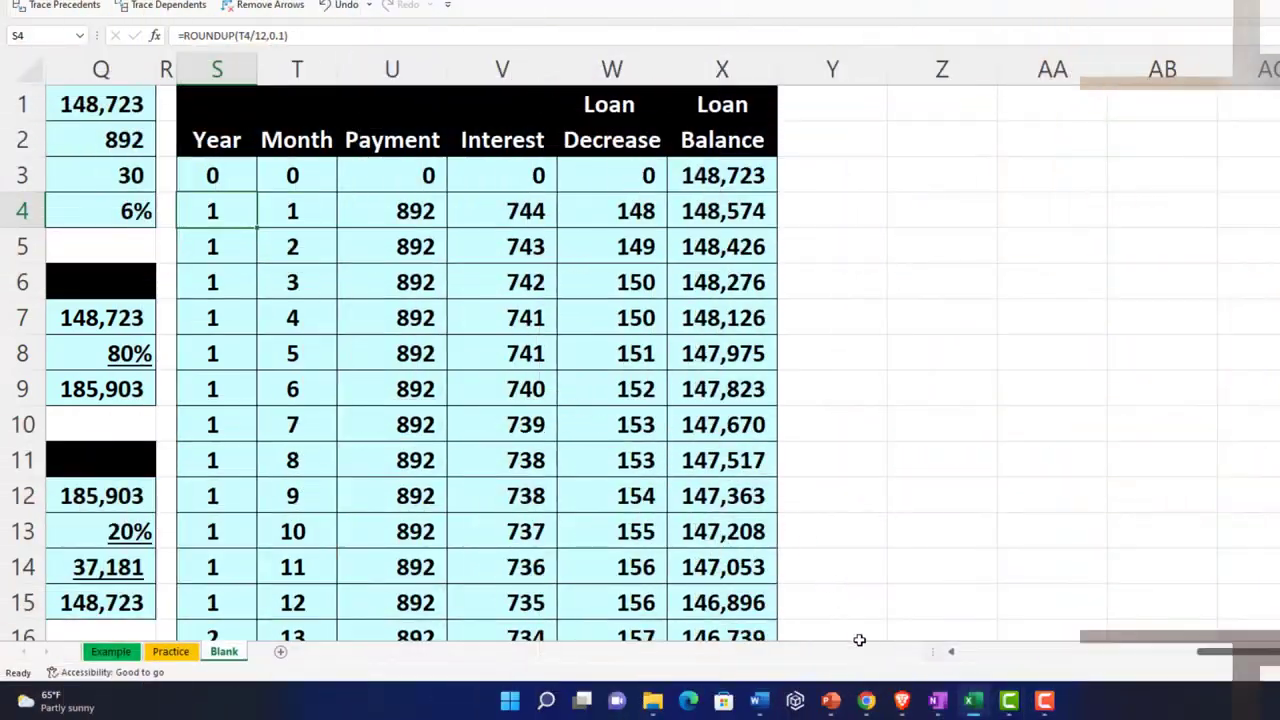
Switch to the online Loan Calculator in Chrome, compare its amortization schedule with the worksheet's, and return to Excel.
mouse_move(790, 703)
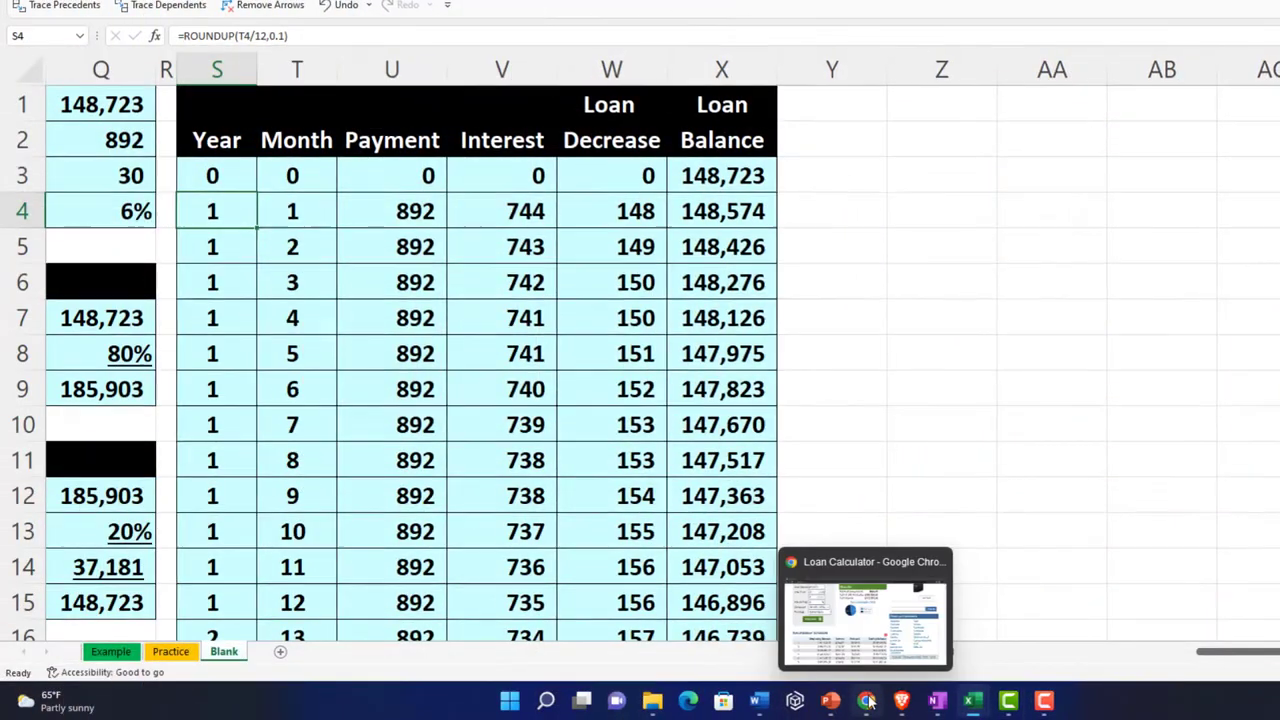
click(793, 652)
scroll(413, 516, down, 2)
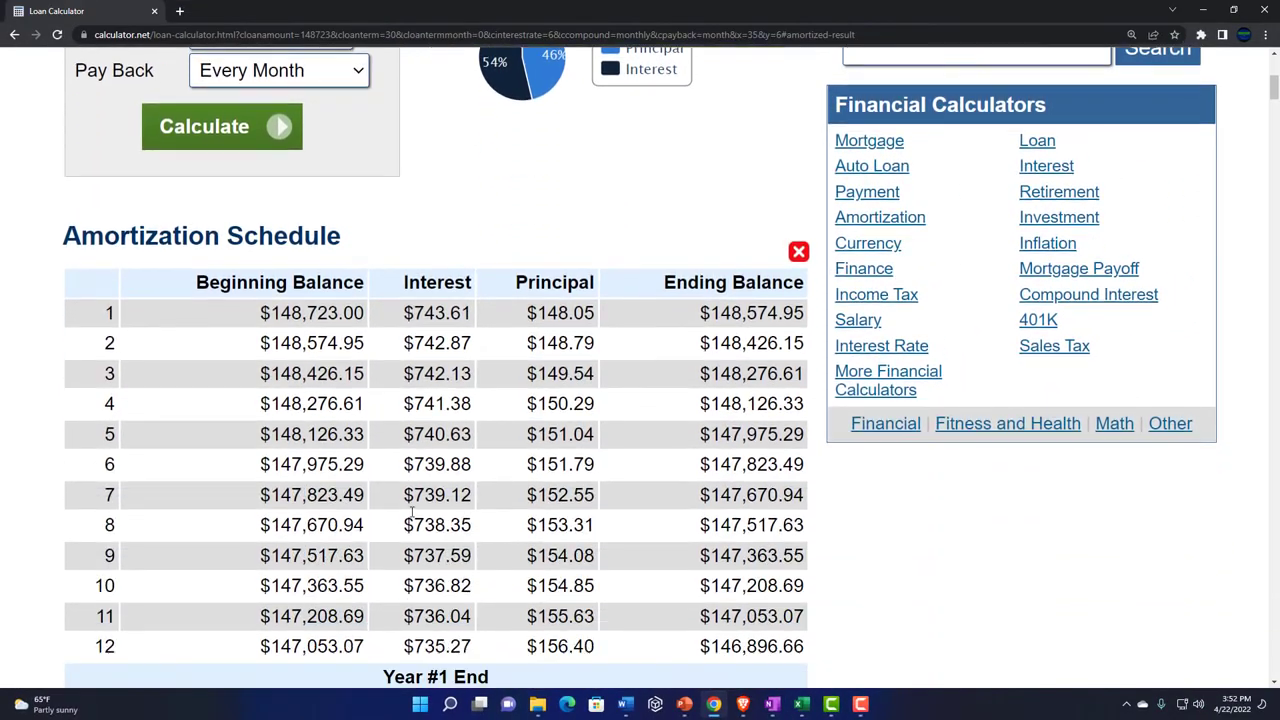
scroll(586, 430, down, 1)
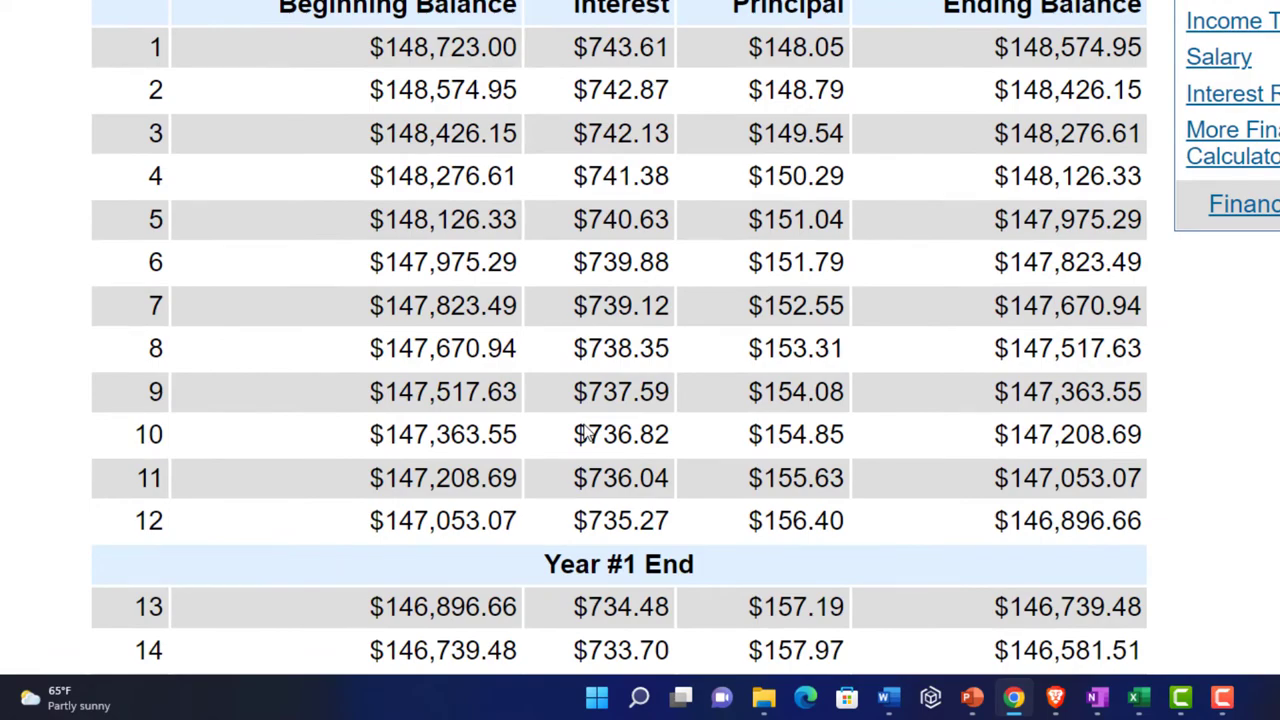
scroll(586, 433, up, 7)
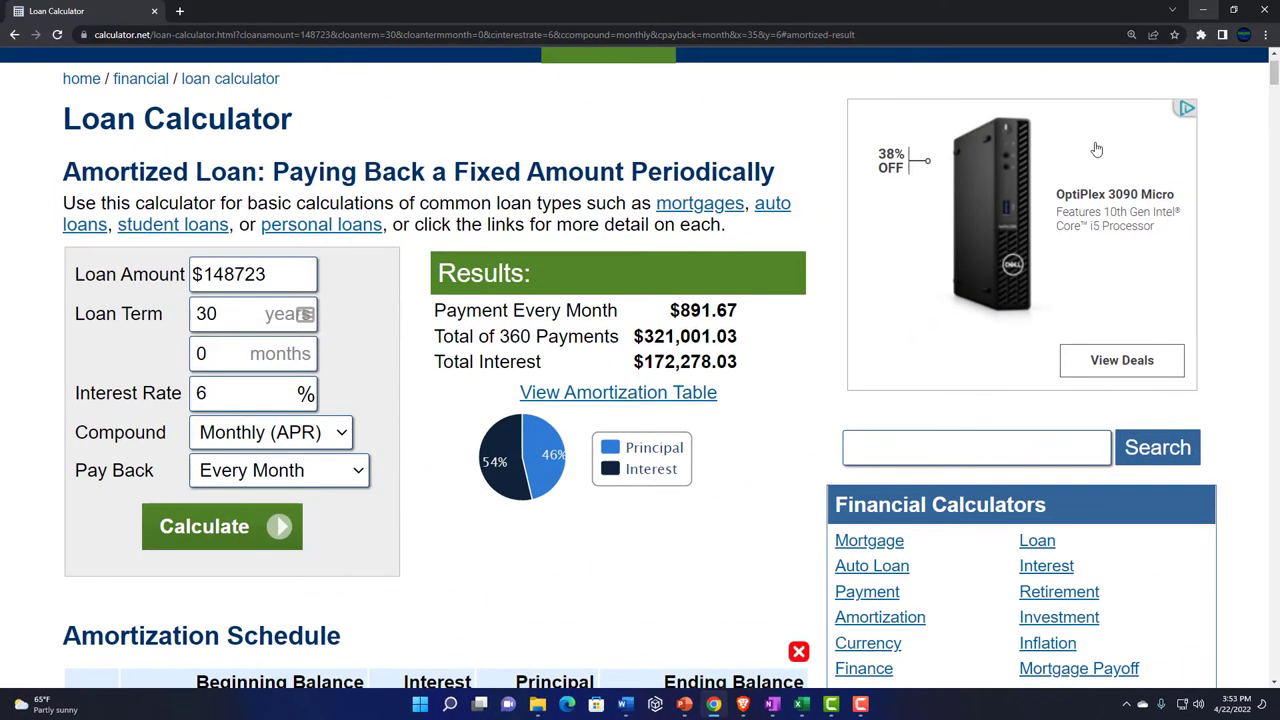
scroll(710, 456, down, 2)
scroll(710, 456, down, 2)
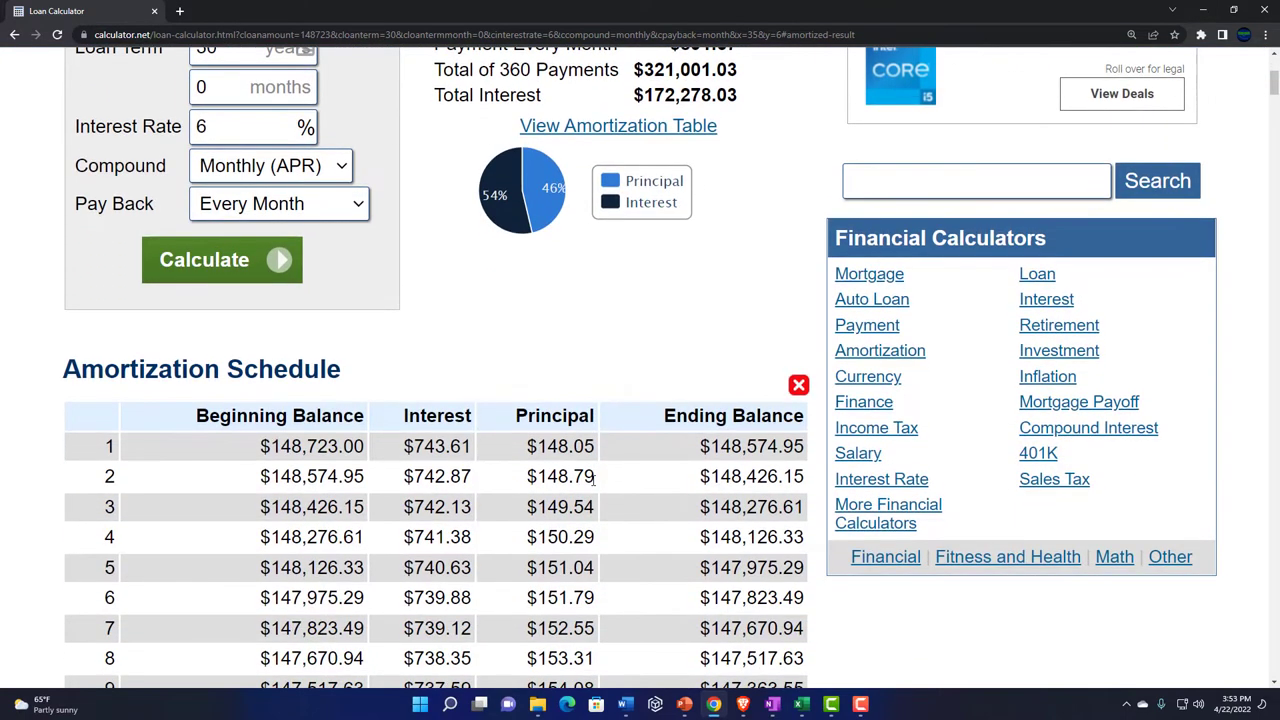
click(1203, 10)
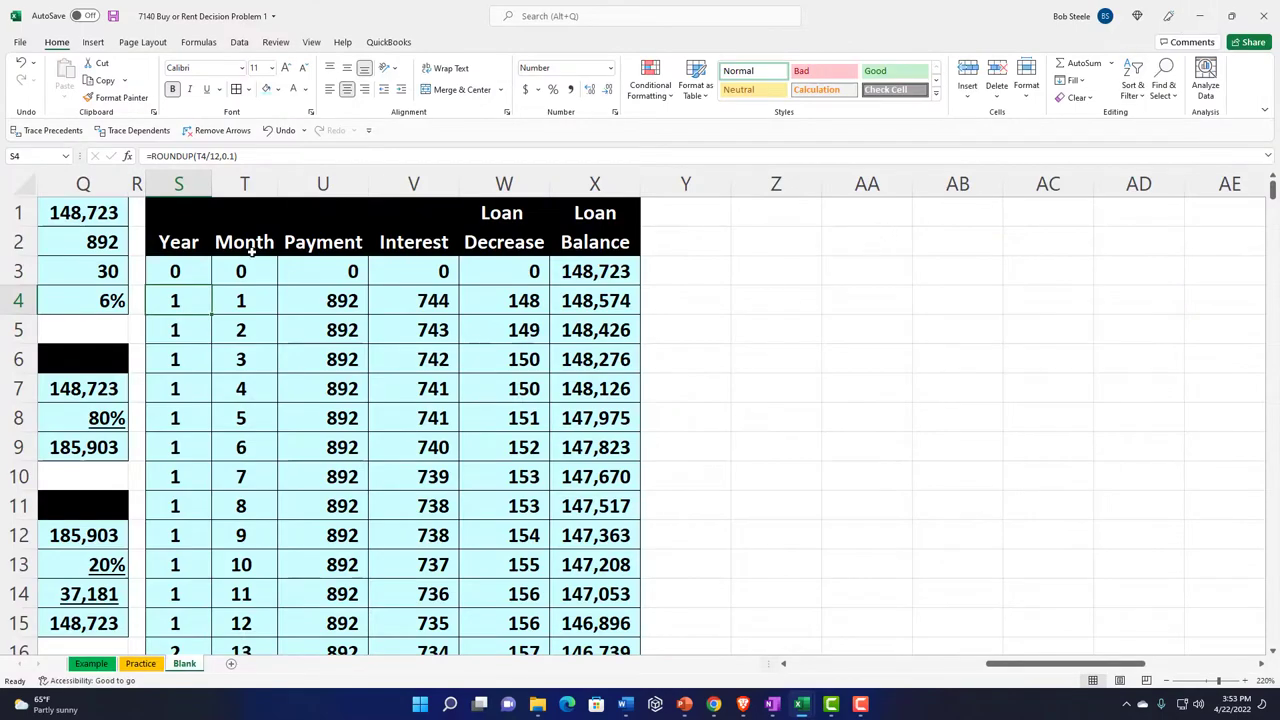
Copy the narrow spacer column R's formatting onto column Y.
click(137, 184)
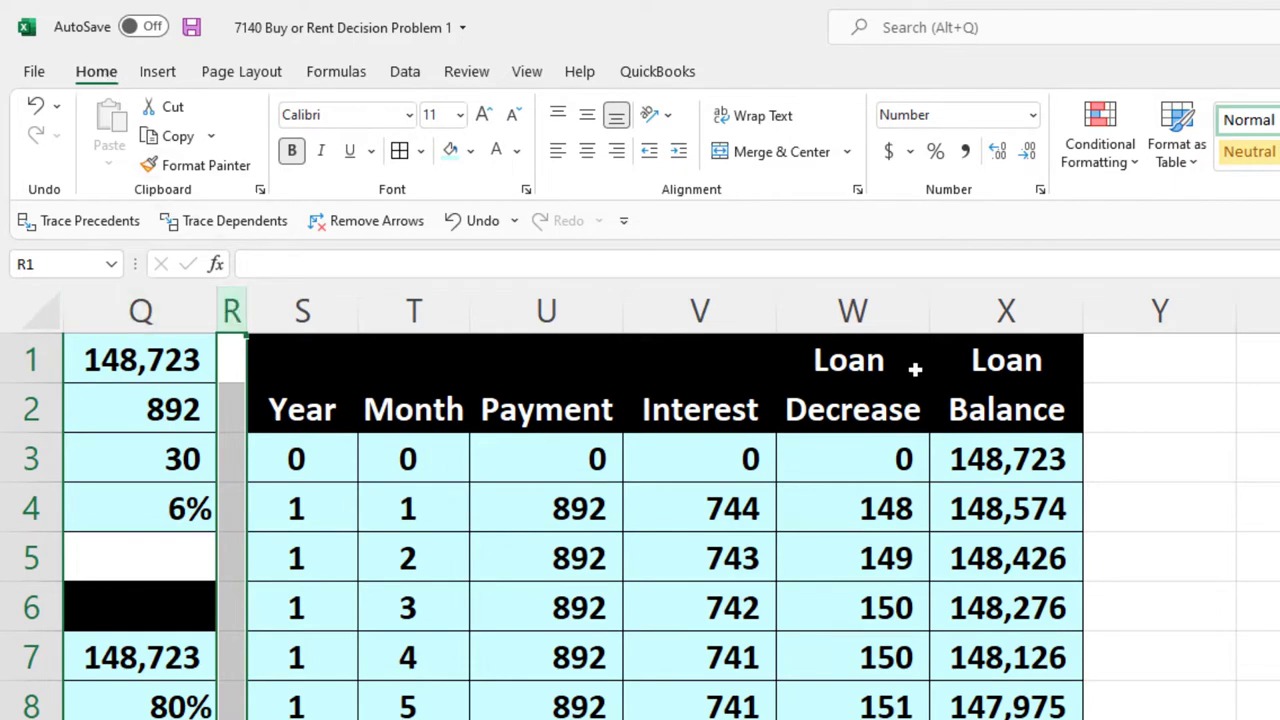
click(192, 166)
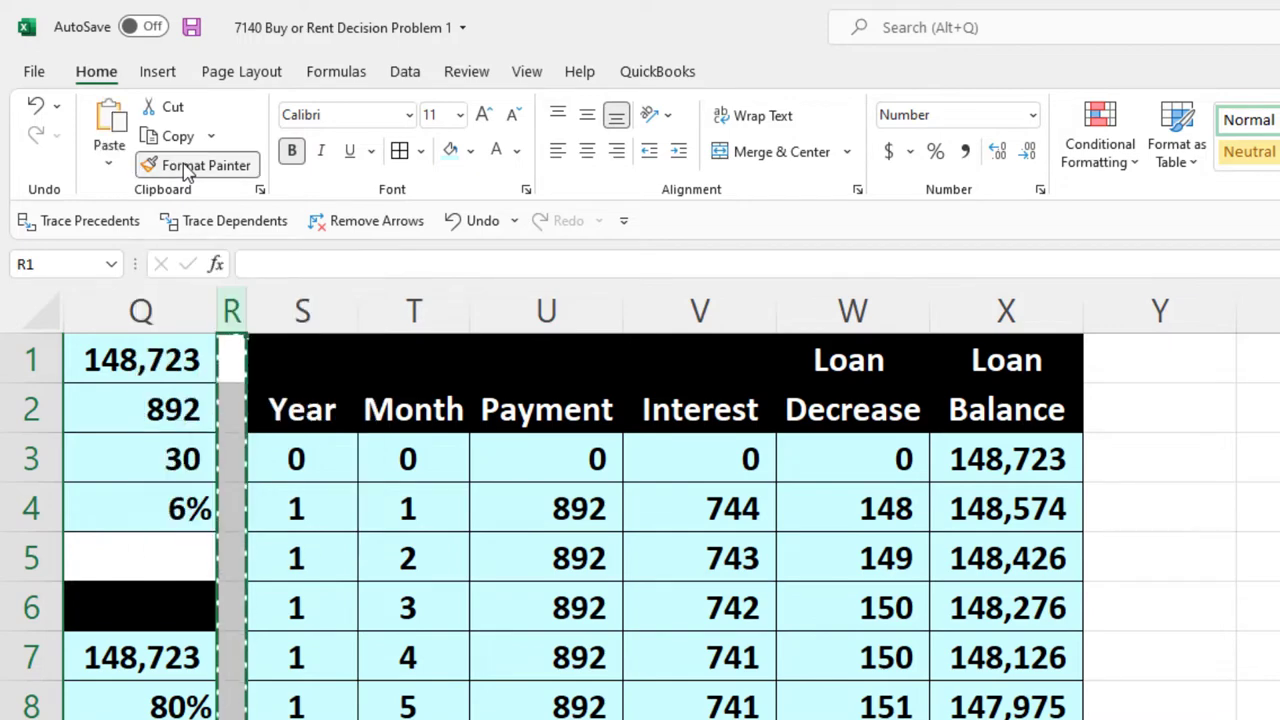
click(1192, 313)
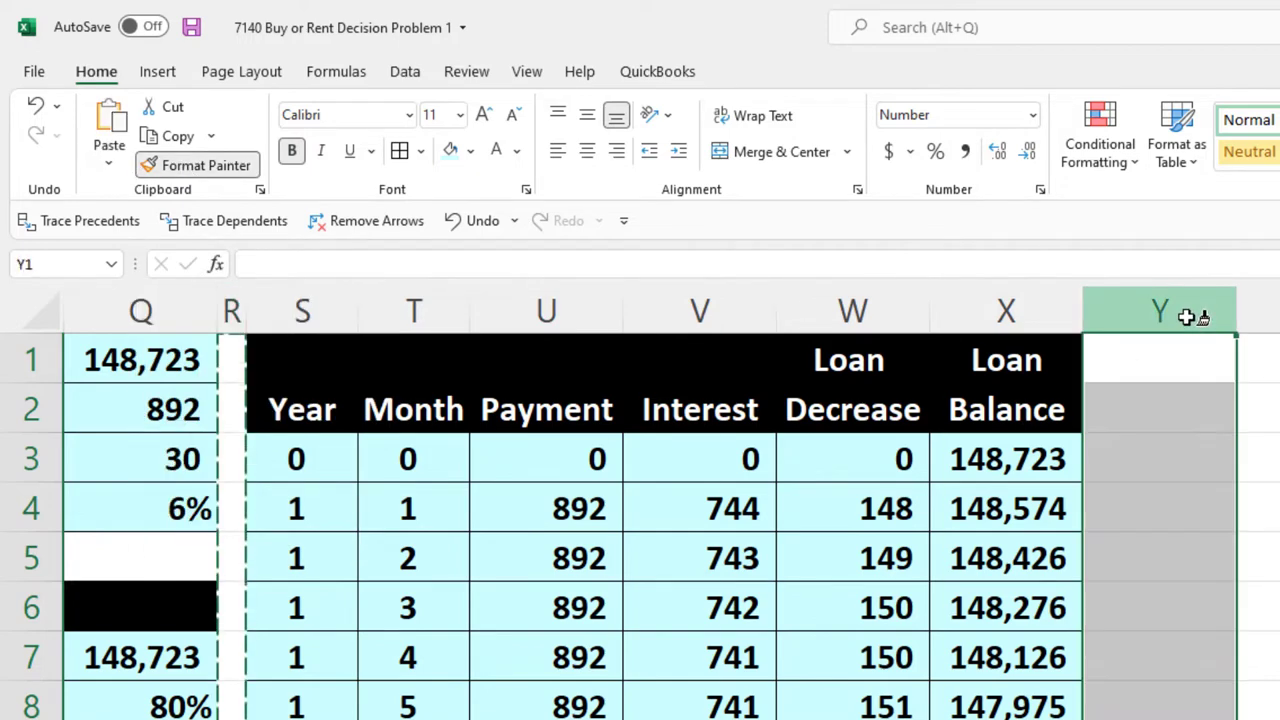
click(1176, 358)
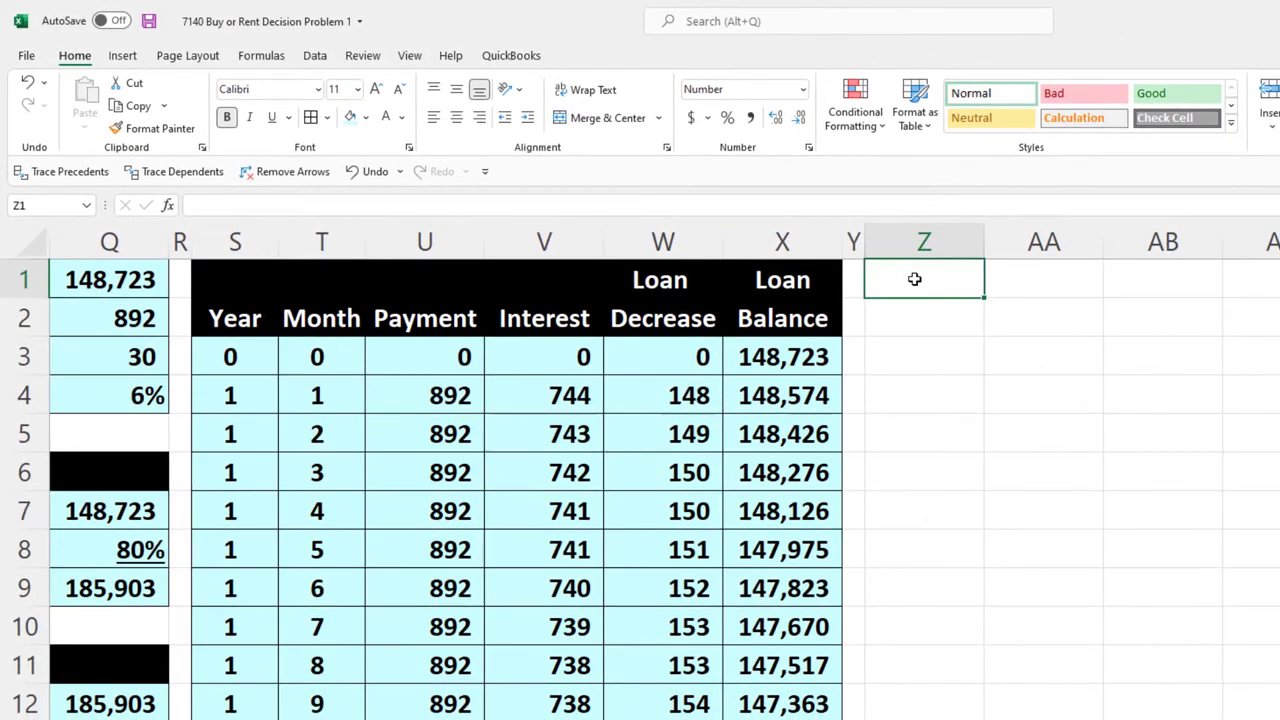
Copy the schedule's header block S1:X2 and paste it starting at Z1.
drag(237, 279, 760, 300)
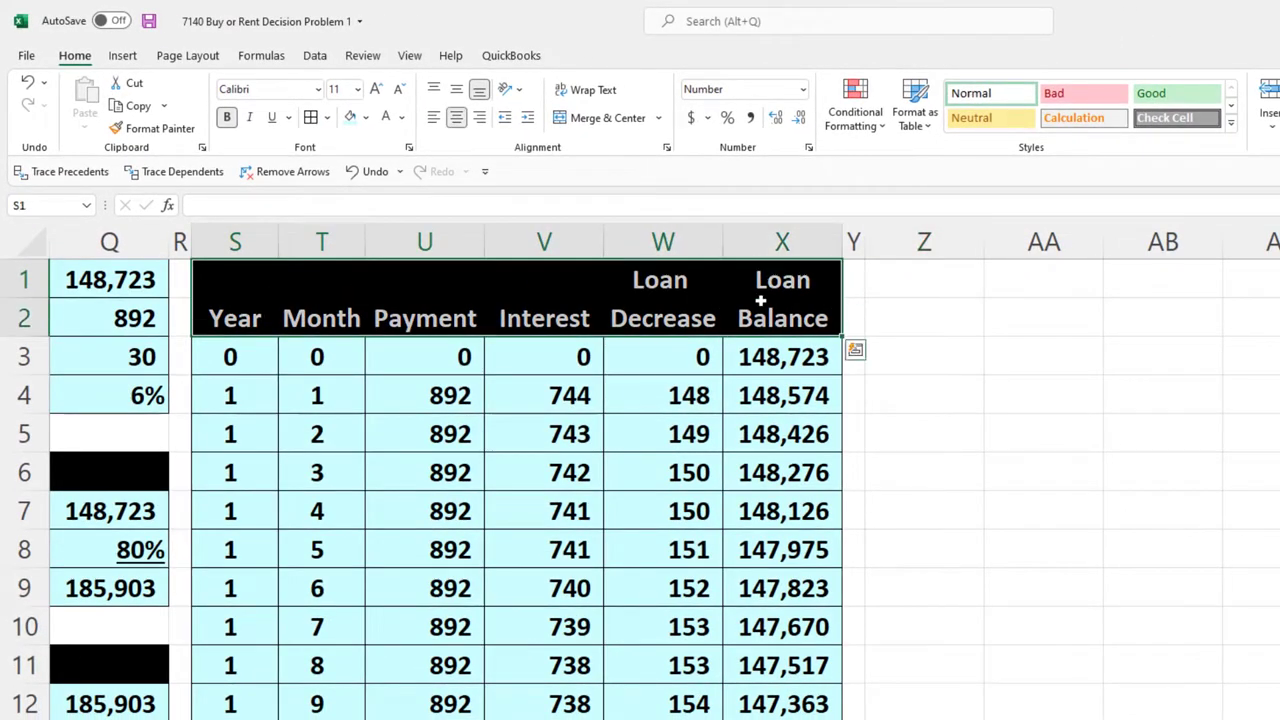
drag(209, 274, 764, 298)
key(ctrl+c)
click(926, 278)
key(ctrl+v)
click(835, 373)
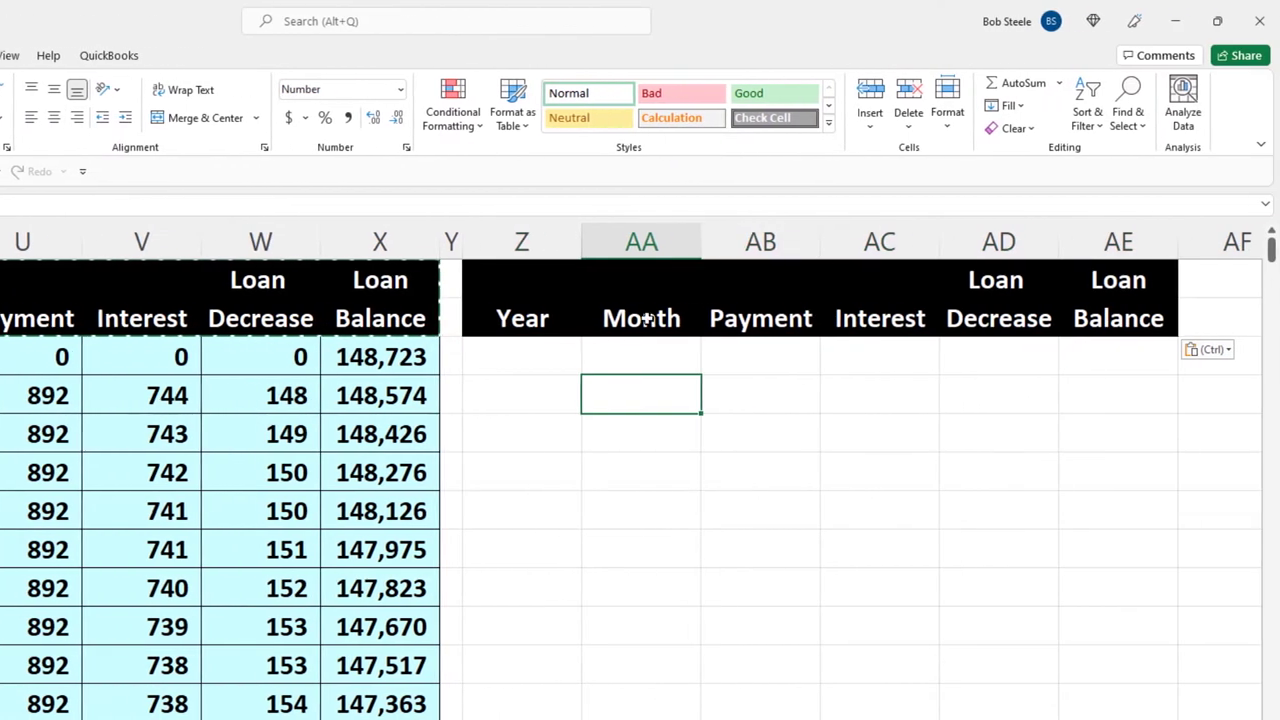
Delete the Month column AA from the pasted header block.
click(892, 242)
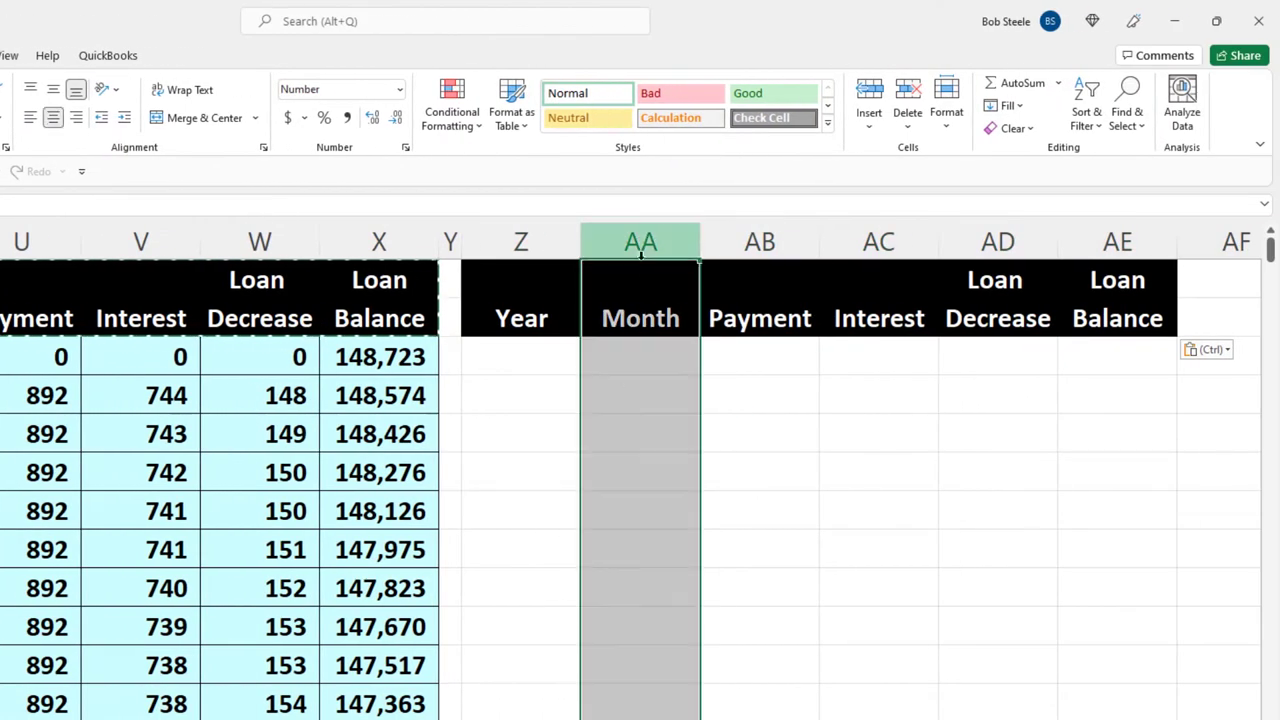
right_click(629, 386)
click(679, 556)
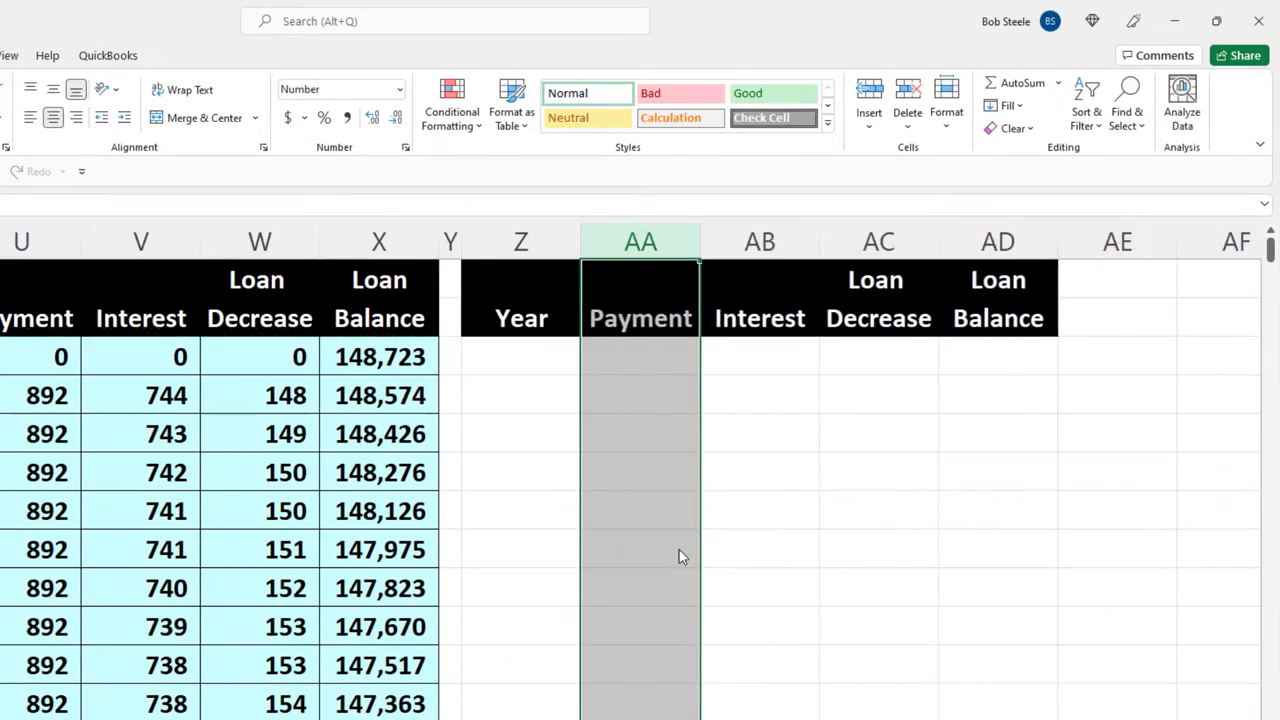
click(679, 549)
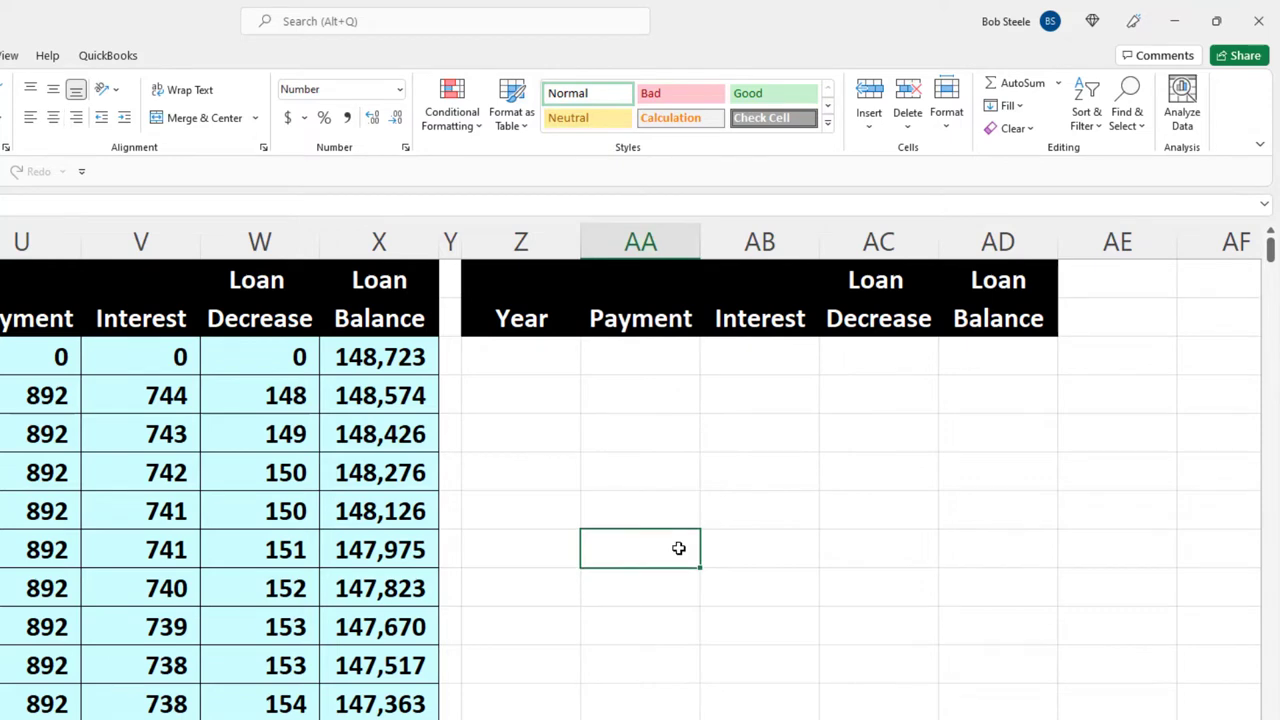
key(alt+Tab)
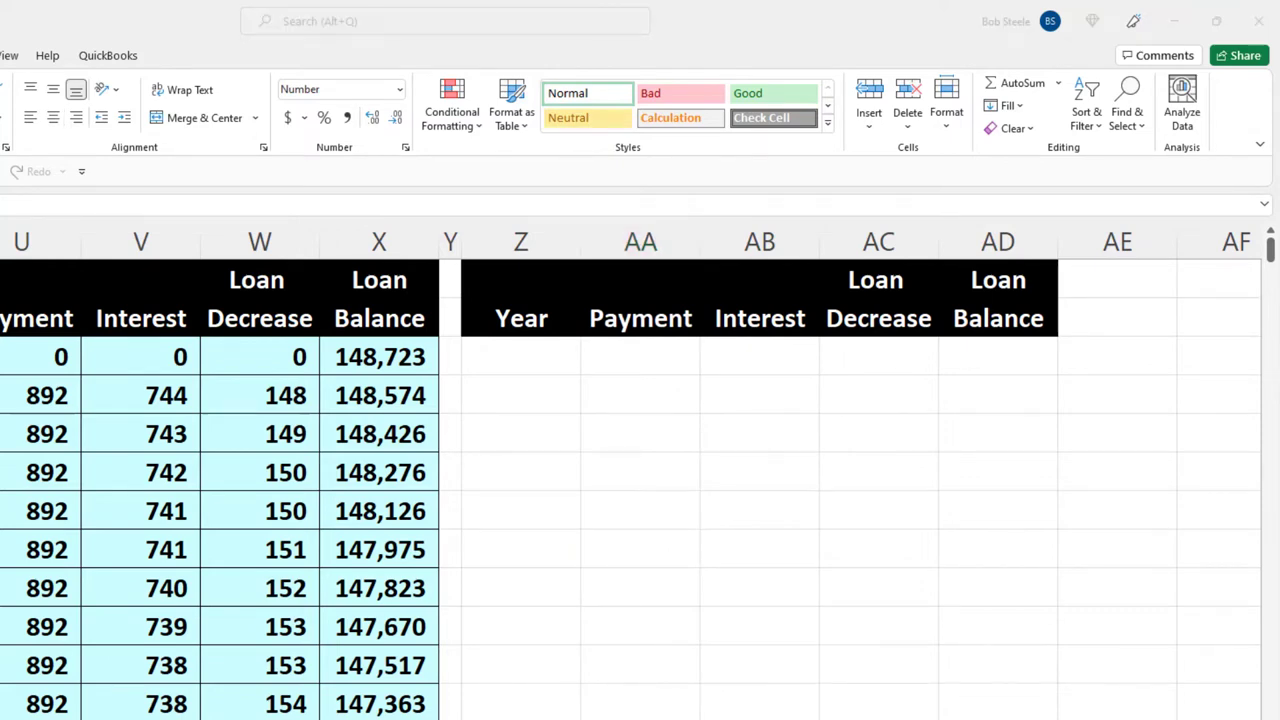
Number the Year column from 1 to 30 starting in cell Z3 and center the numbers.
click(511, 348)
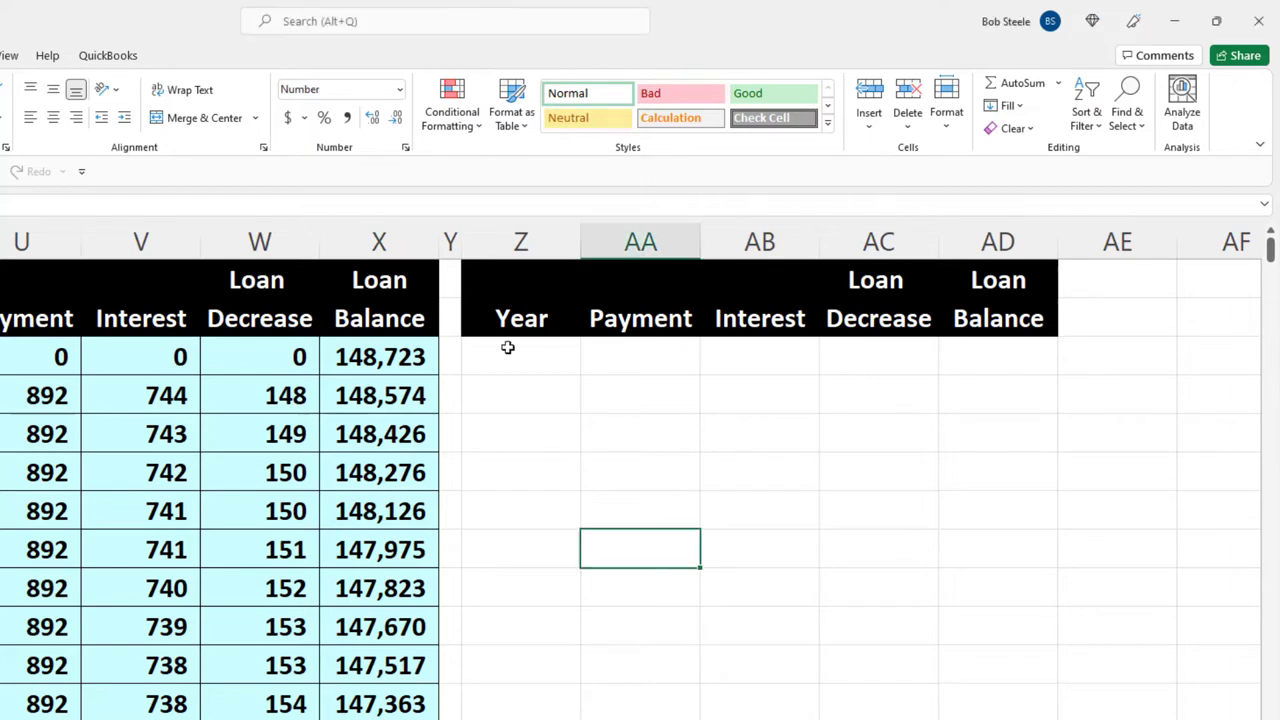
text(1)
key(Return)
text(2)
key(Return)
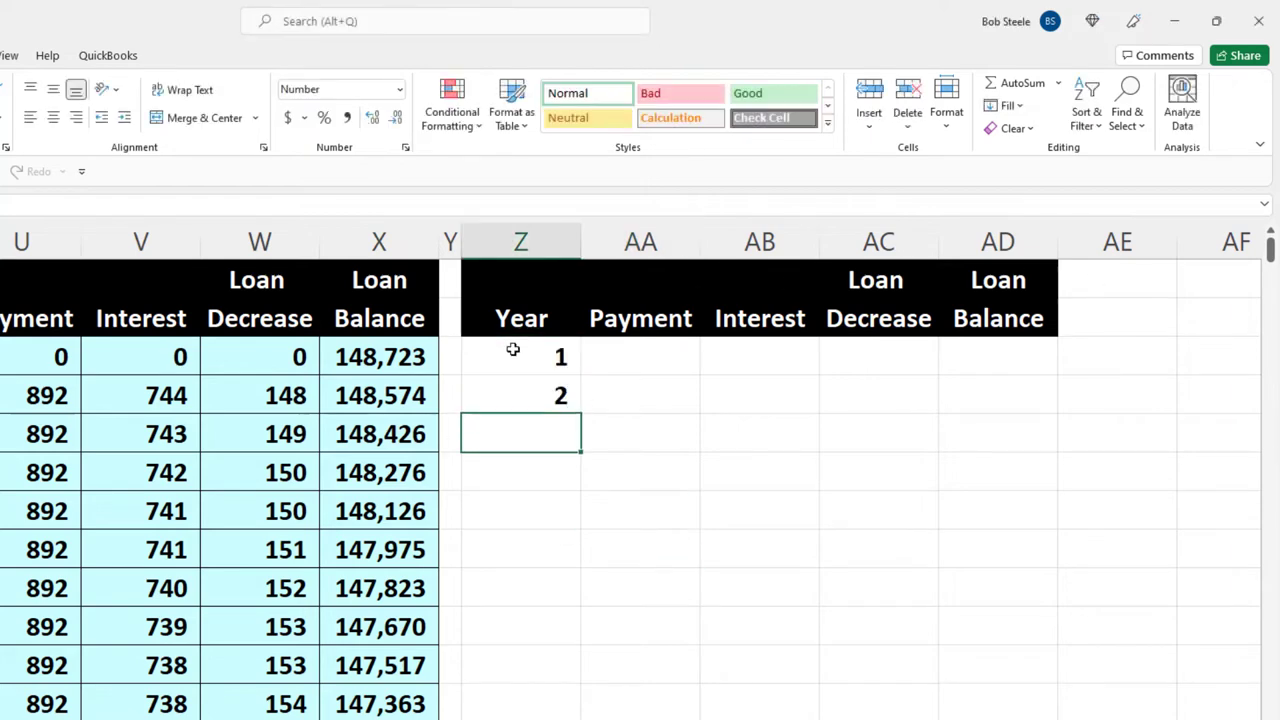
drag(512, 348, 517, 389)
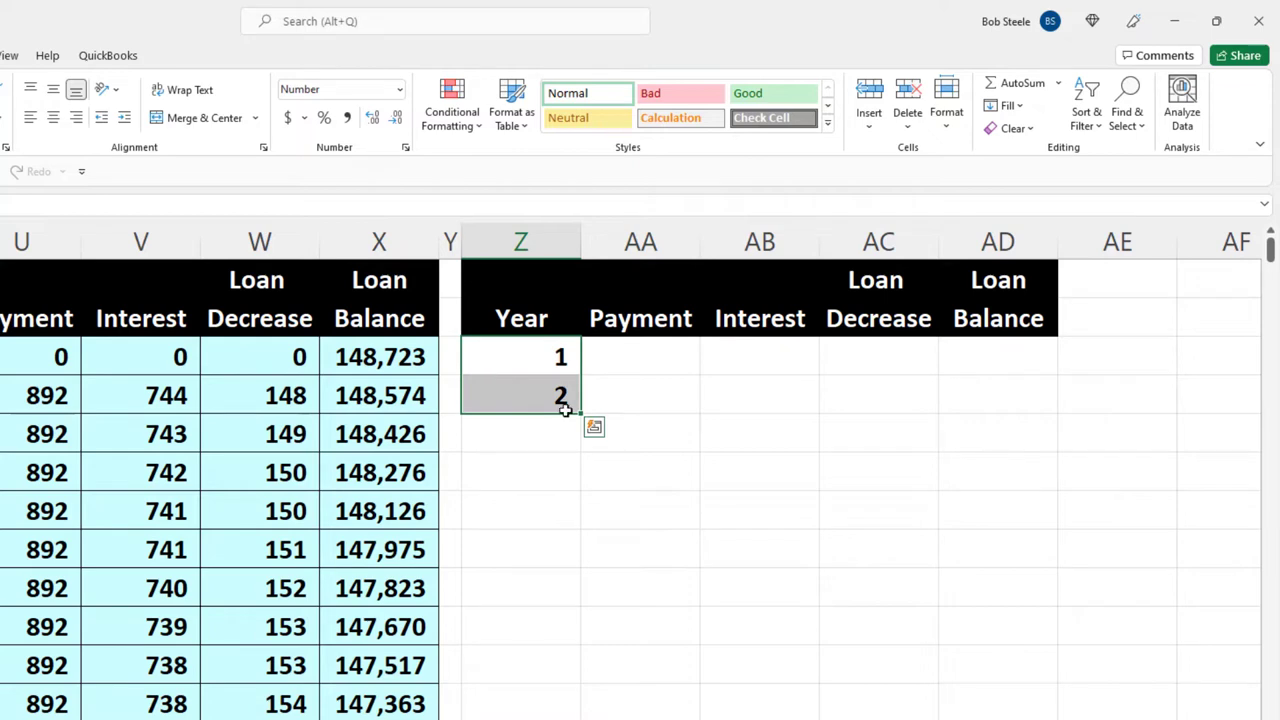
drag(575, 467, 582, 686)
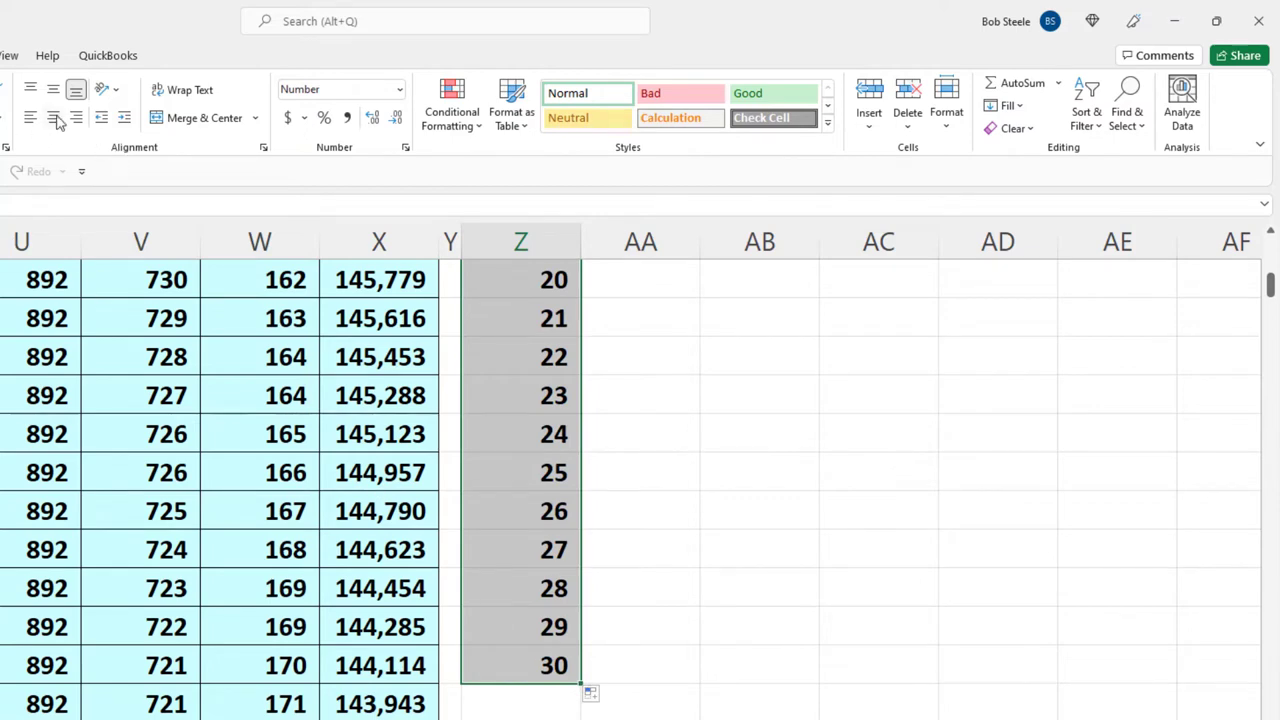
scroll(420, 380, up, 7)
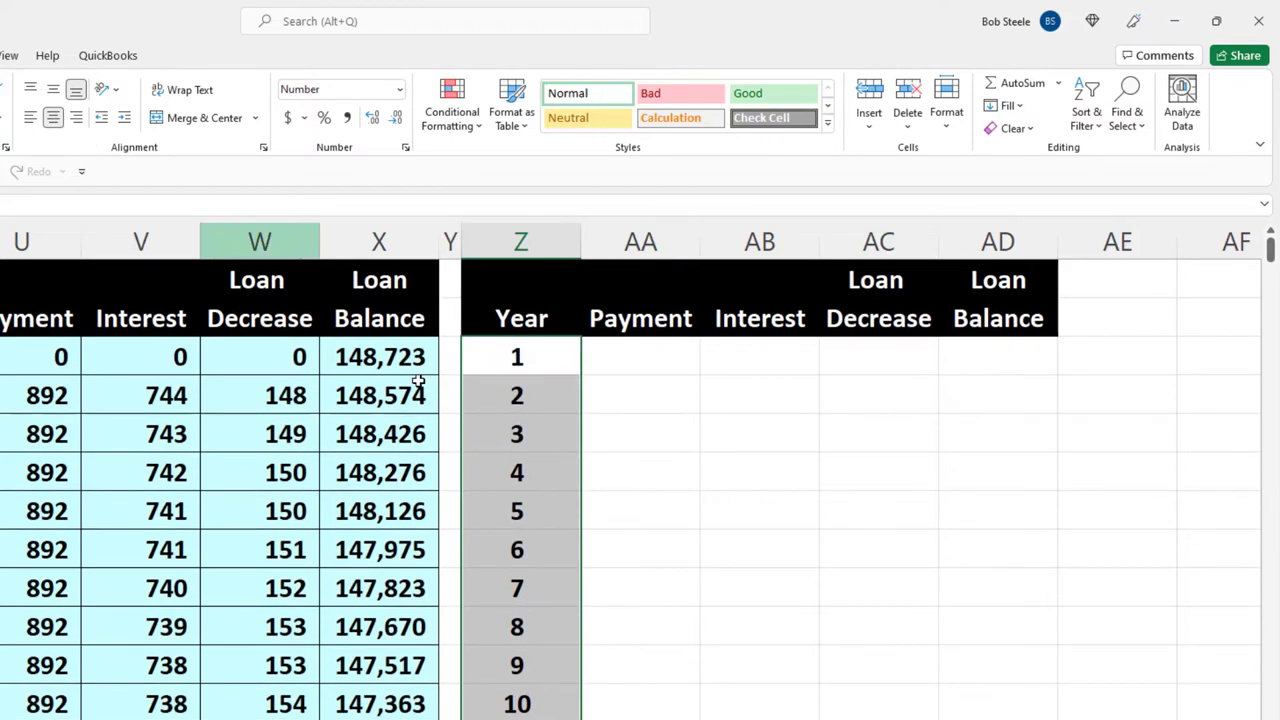
Enter =SUMIF(S:S,Z3,U:U) in AA3 to total the year 1 payments, and check it against the sum of the year's monthly payments.
click(646, 354)
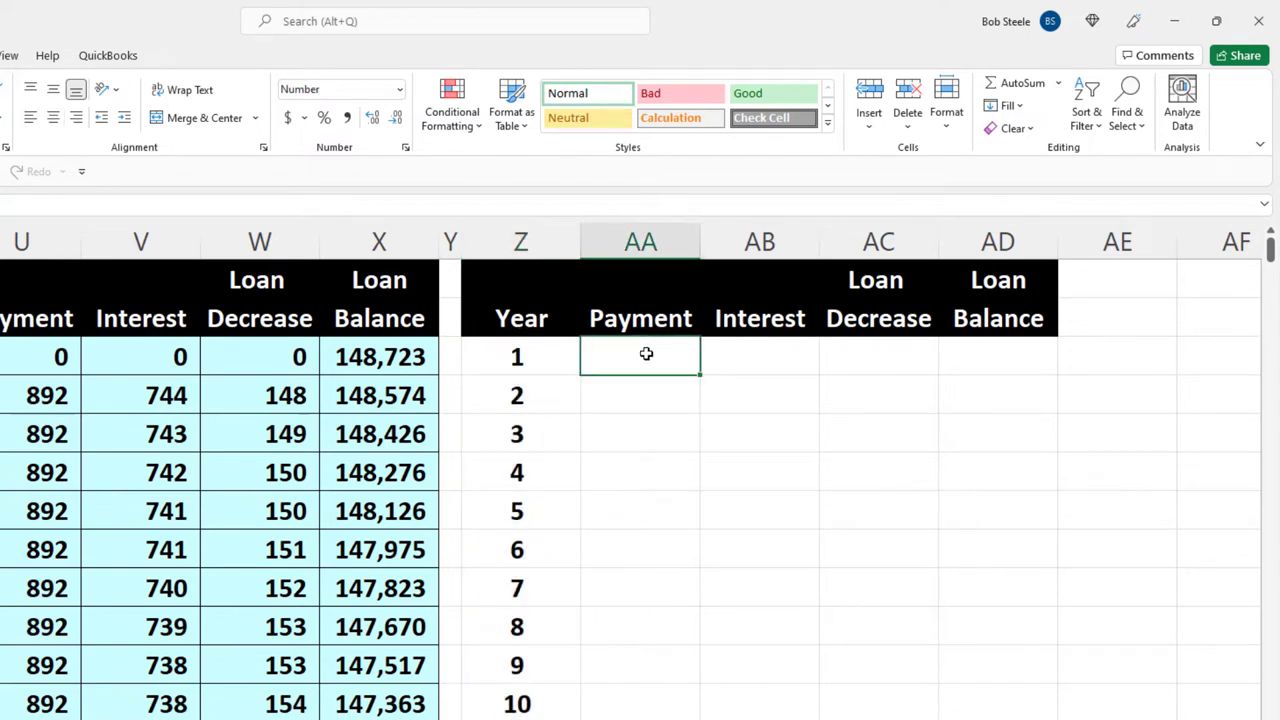
text(=sumif)
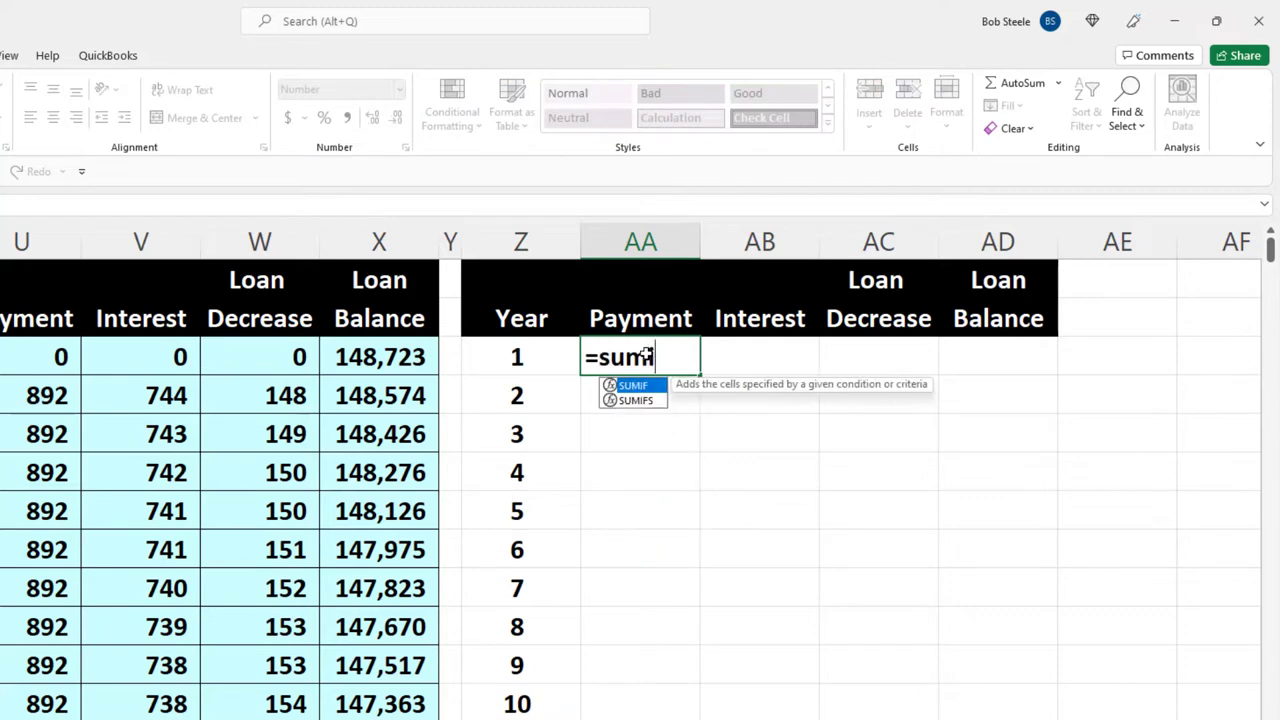
text(()
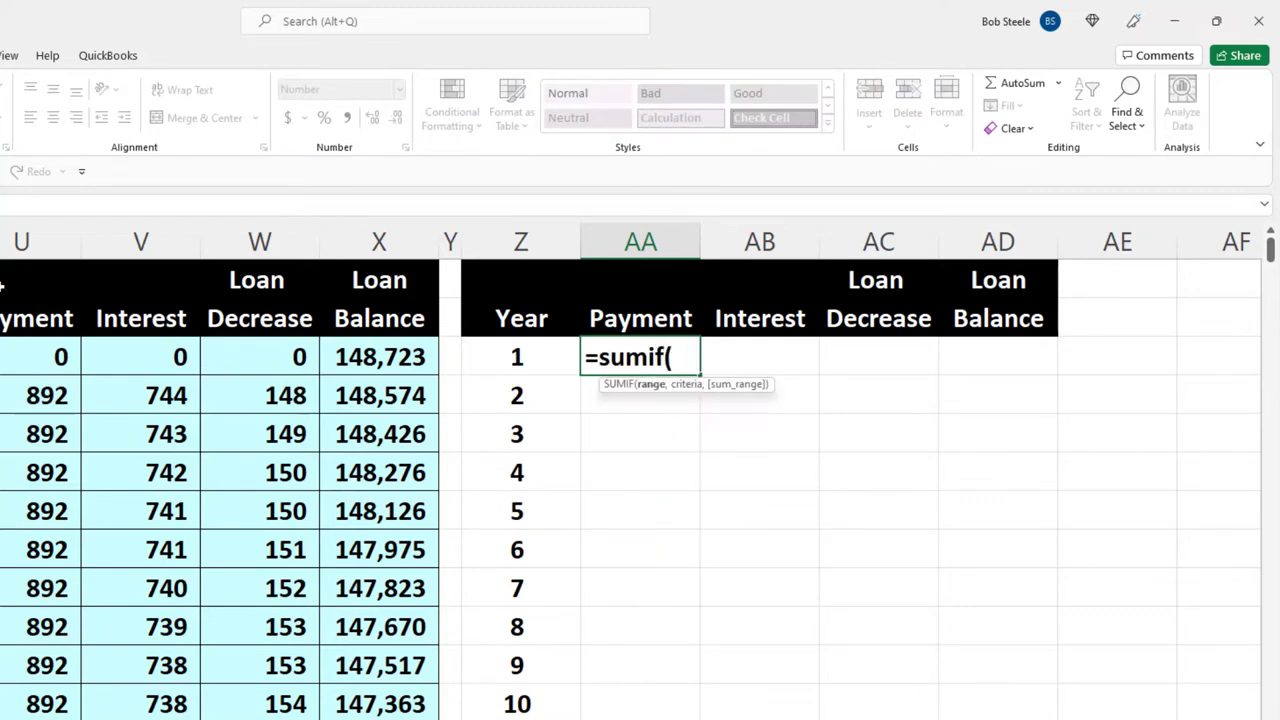
text(S:S)
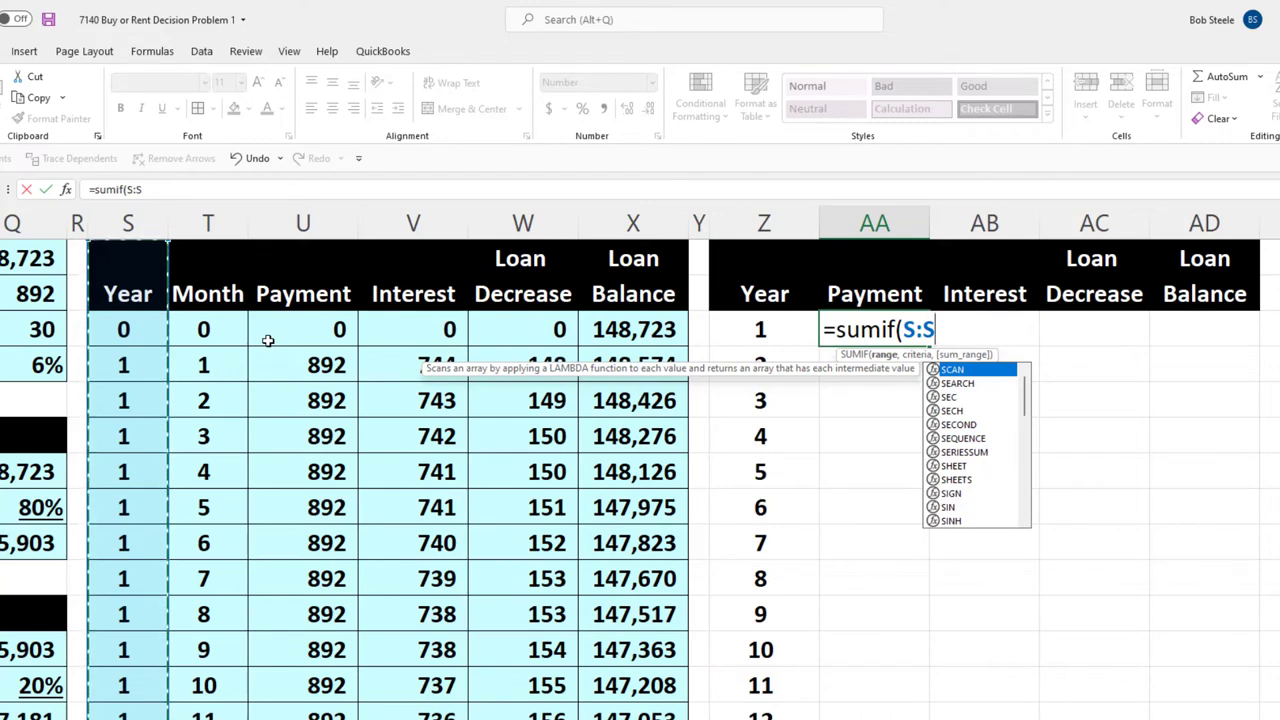
text(,)
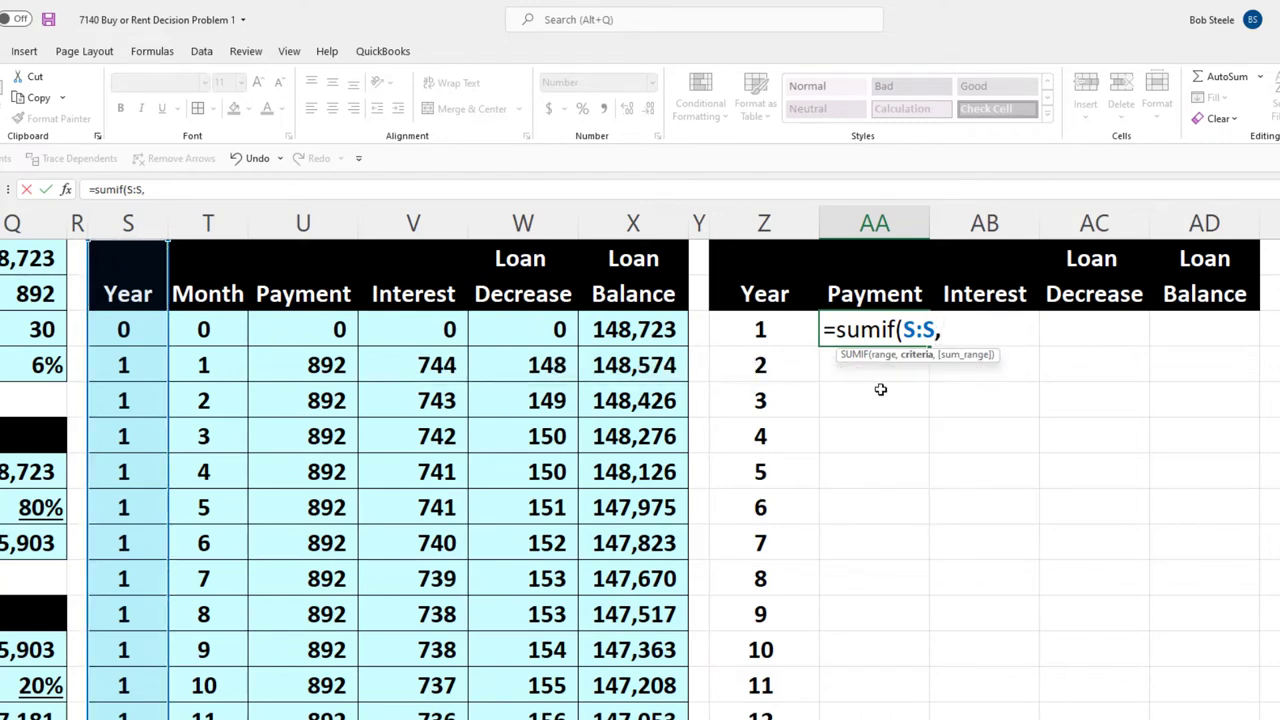
click(785, 330)
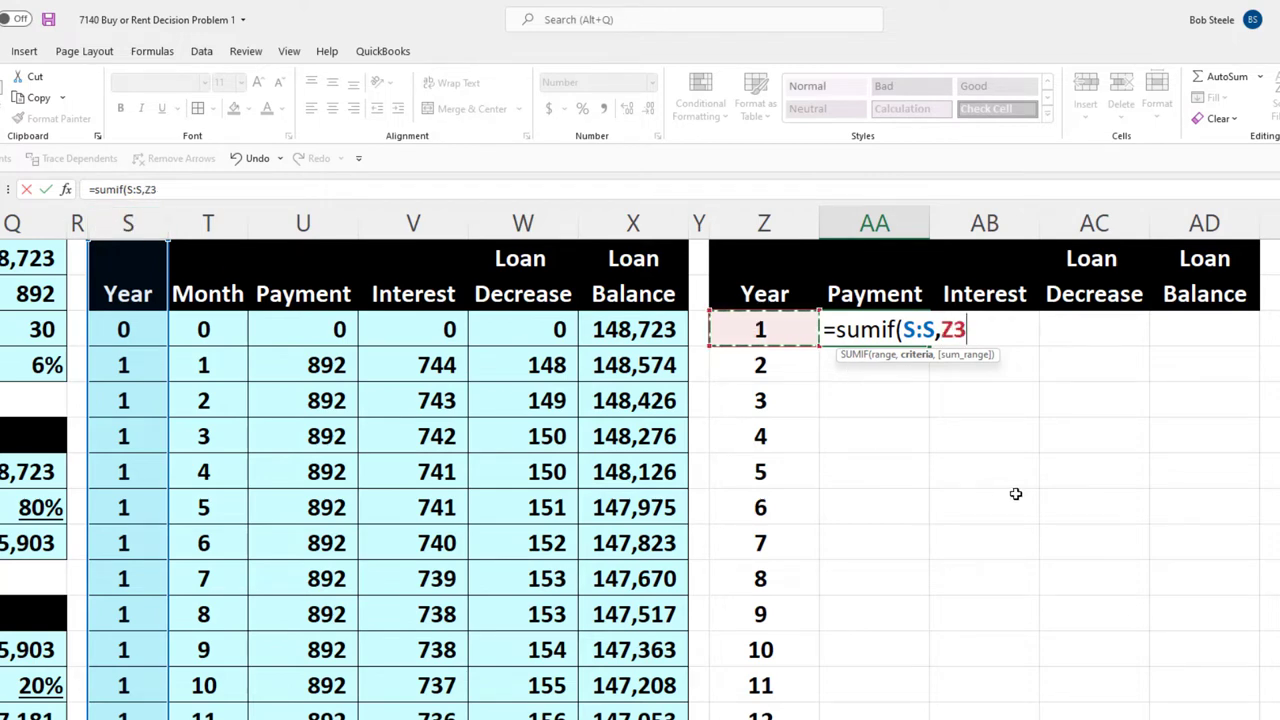
text(,)
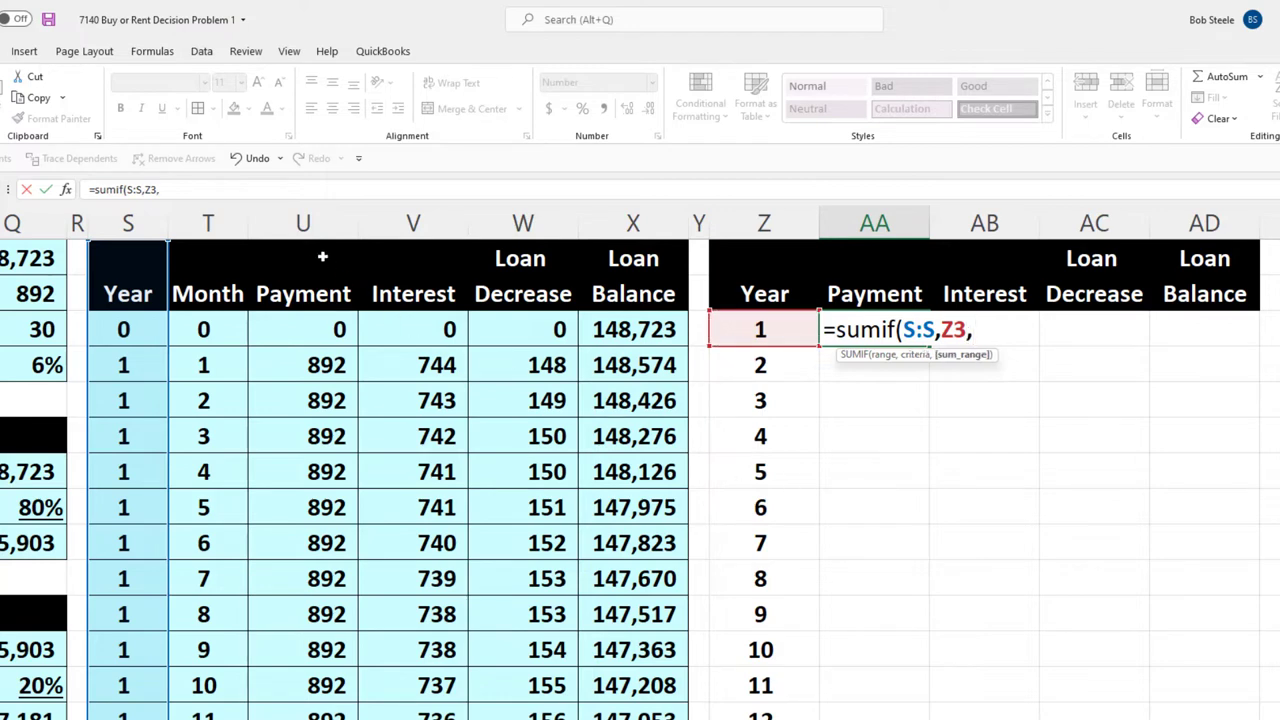
click(303, 224)
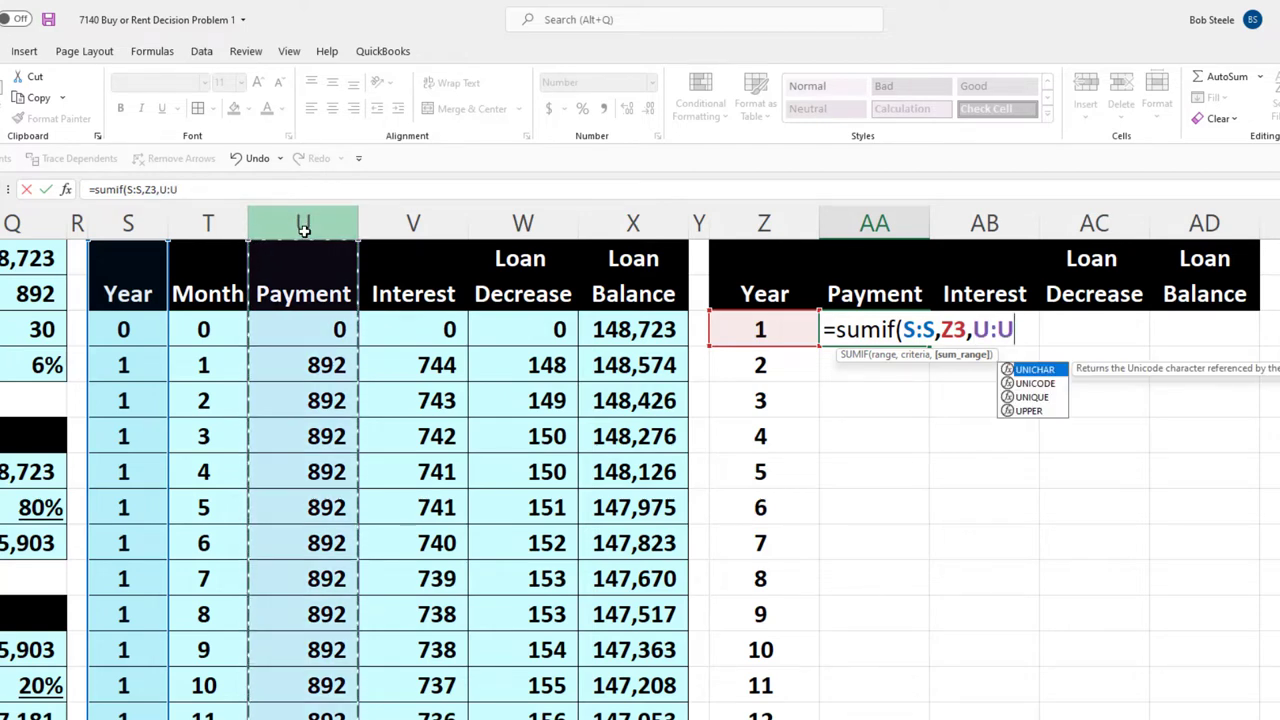
key(Return)
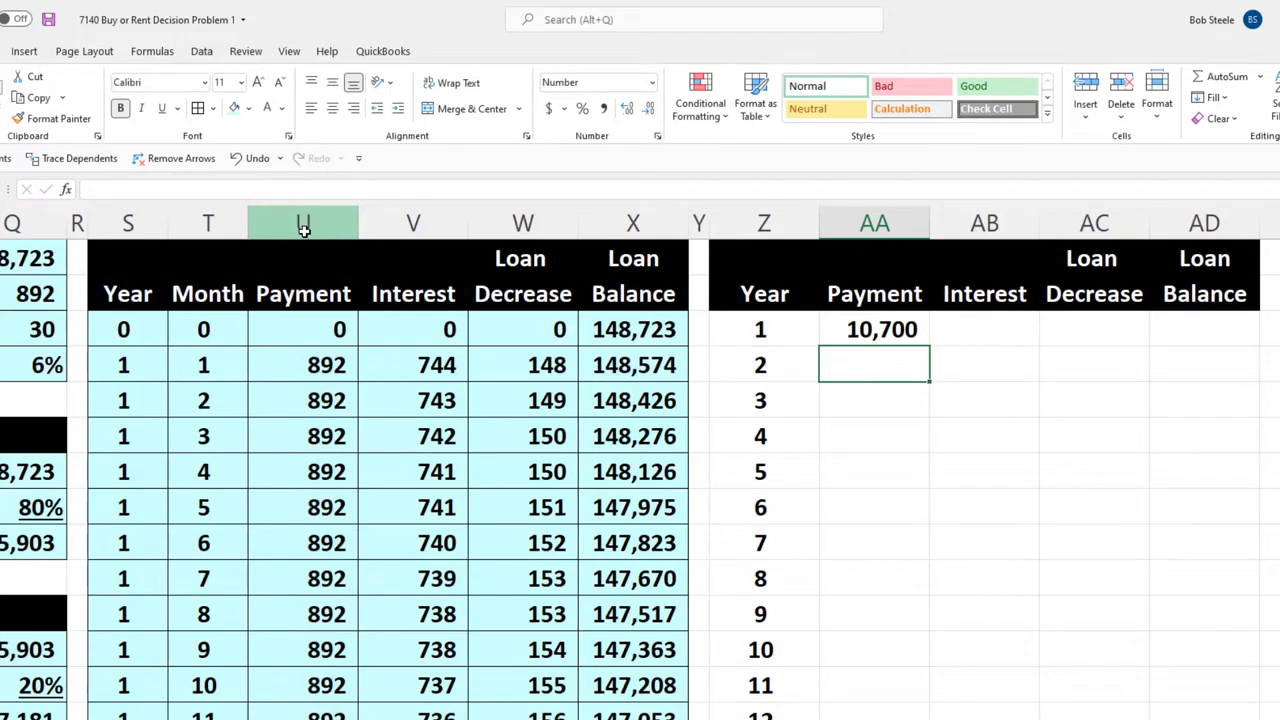
drag(311, 363, 317, 718)
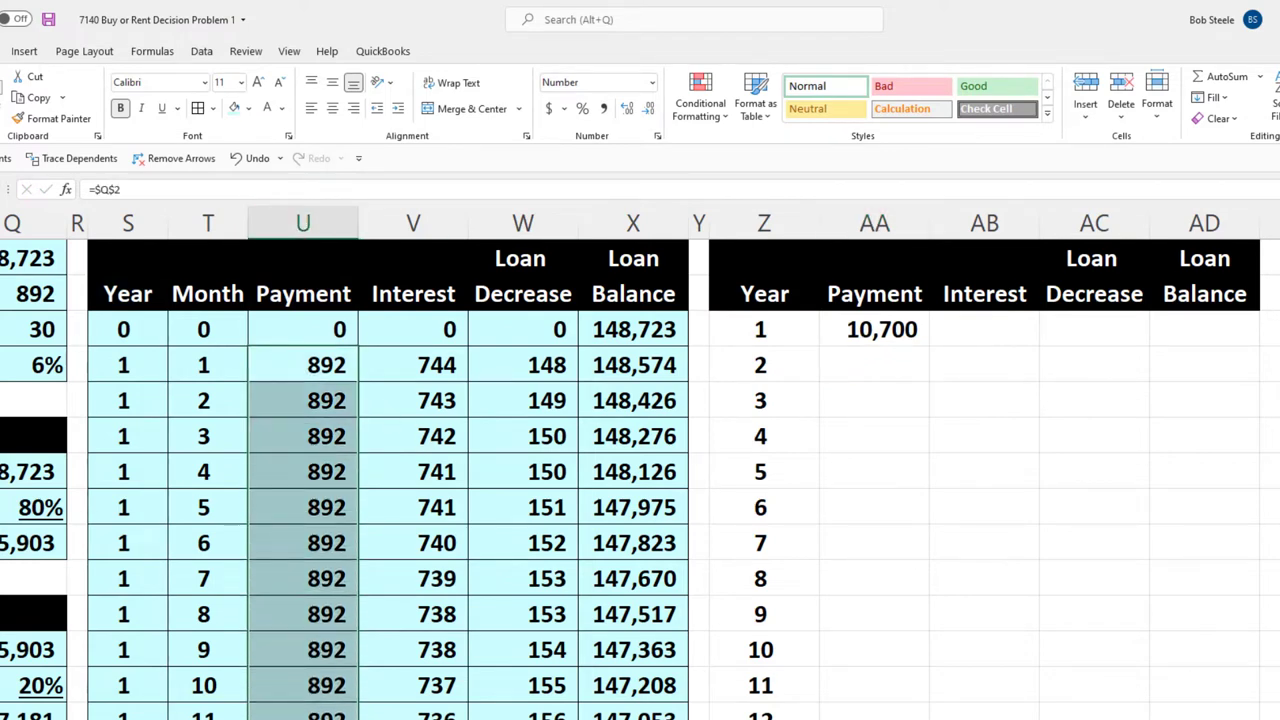
Start a SUMIF formula in AB3 for the year 1 interest, using the Year column S:S as the range.
click(980, 329)
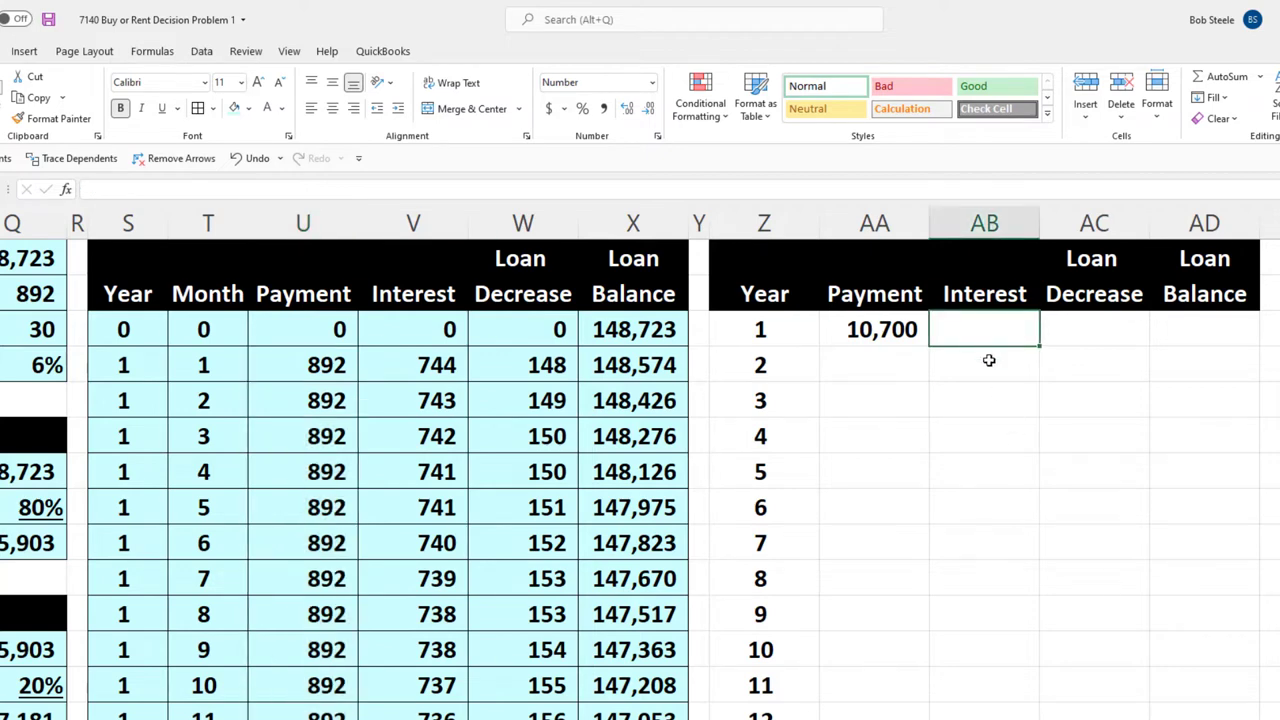
text(=)
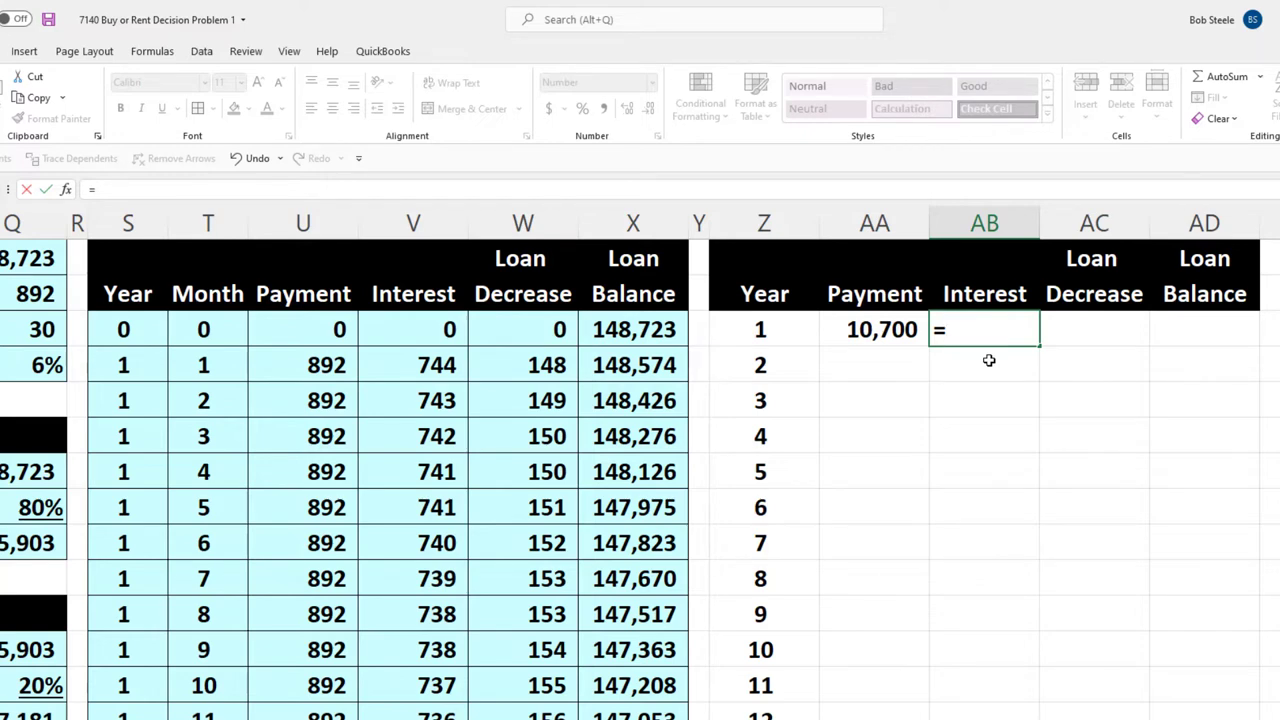
text(s)
key(BackSpace)
text(sumif)
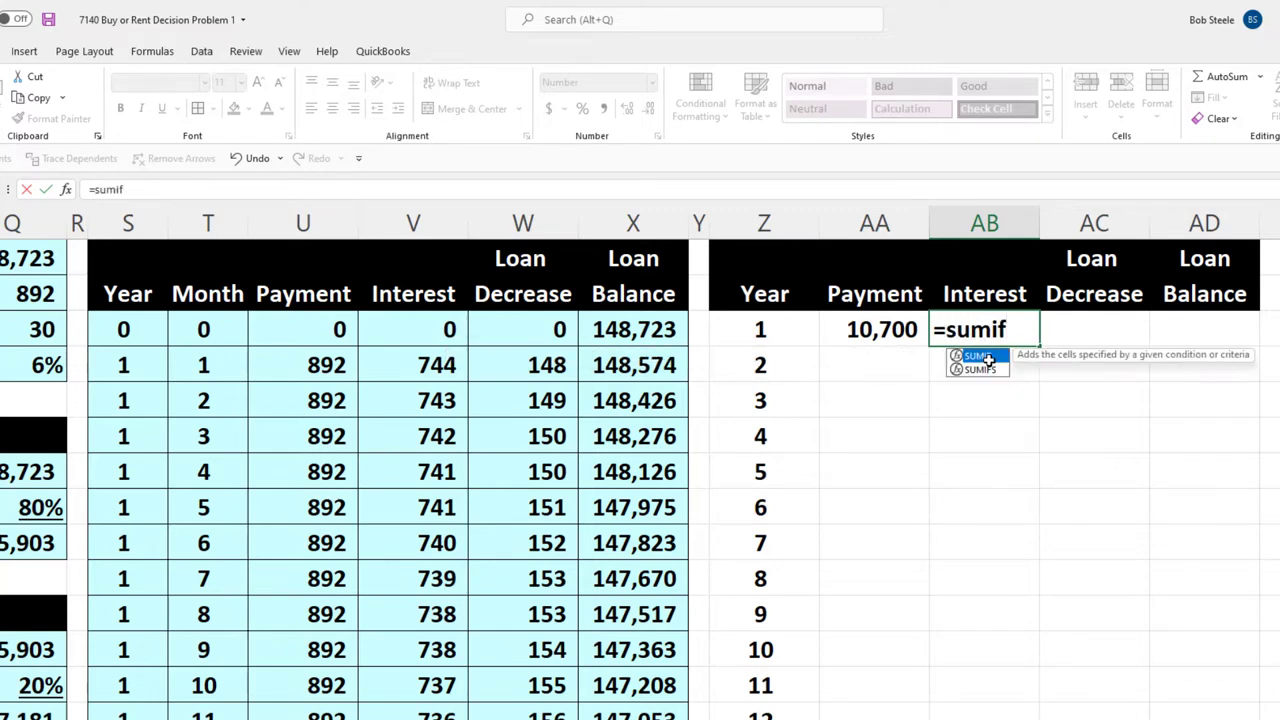
text(()
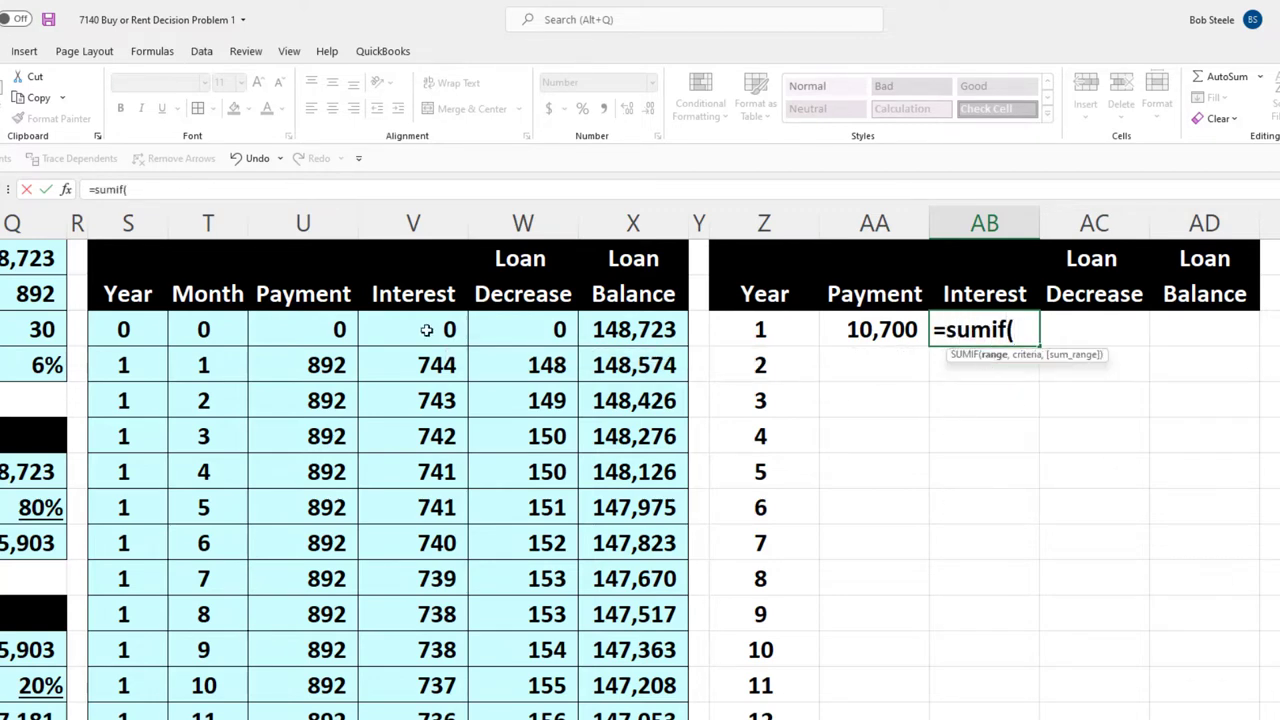
click(127, 225)
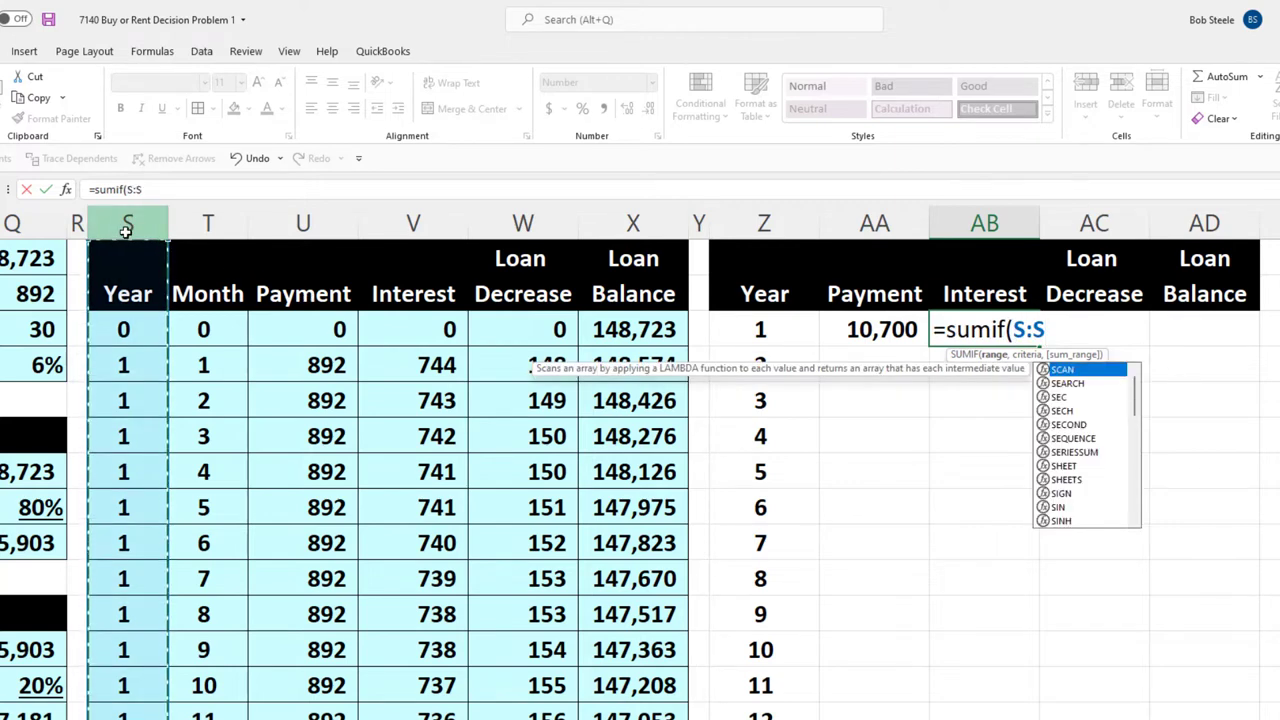
text(,)
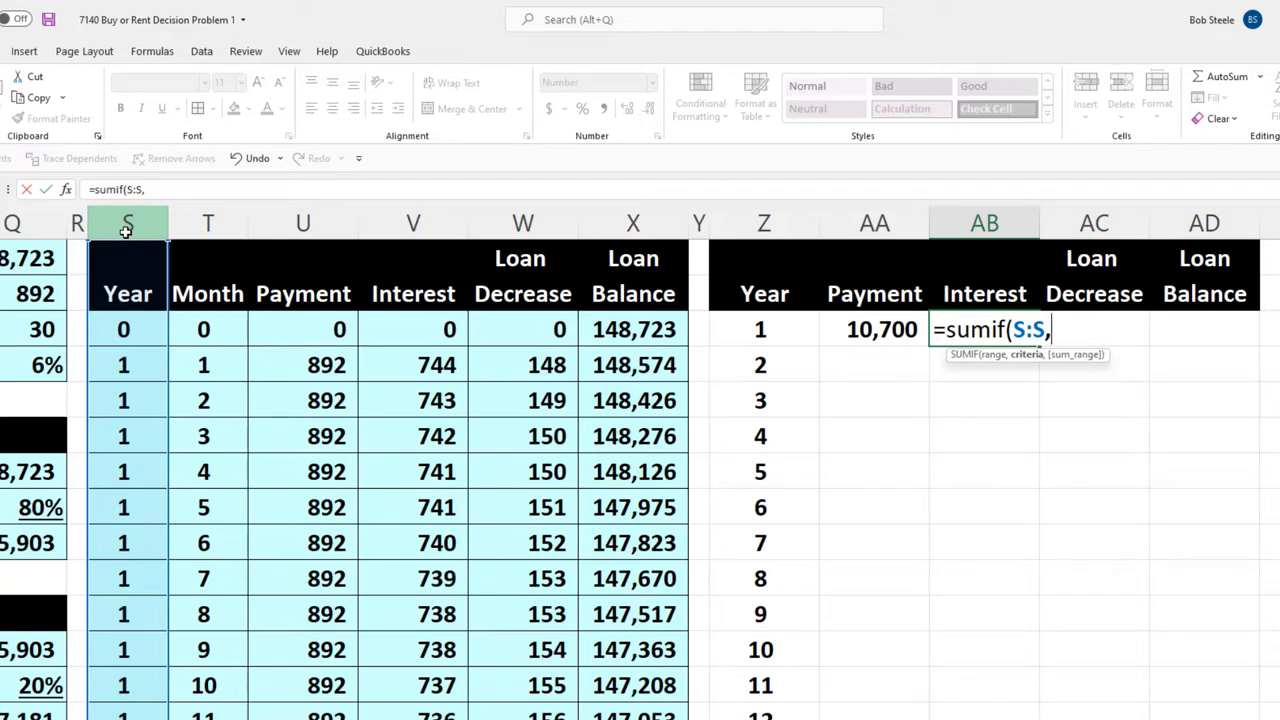
click(410, 223)
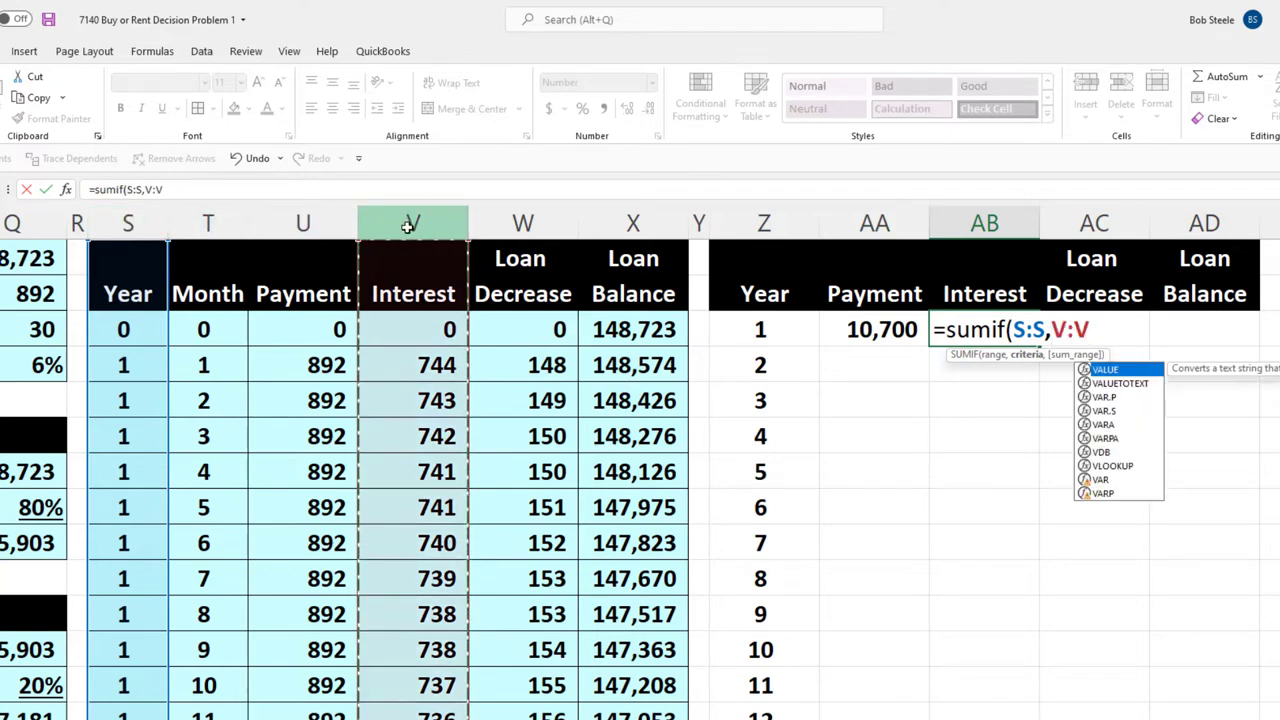
key(BackSpace)
key(BackSpace)
key(BackSpace)
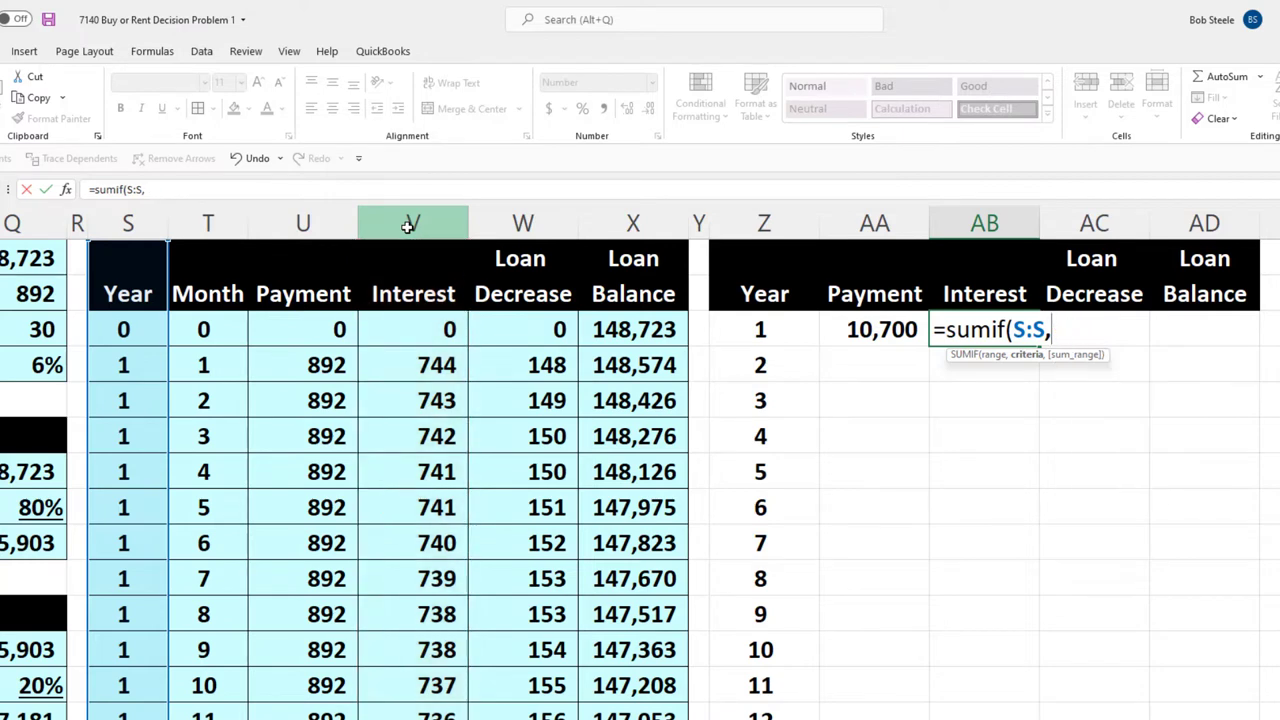
Complete the AB3 formula with Z3 as the criteria and the Interest column V:V as the sum range.
click(762, 330)
text(,)
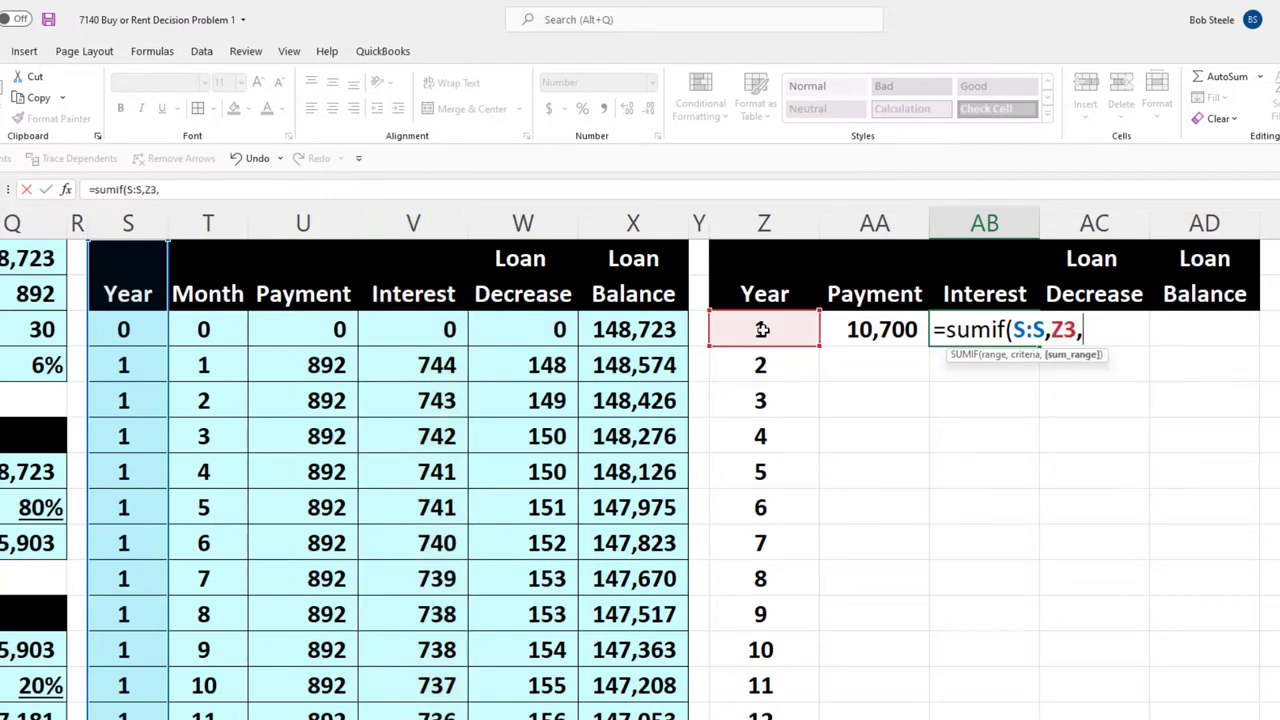
click(413, 224)
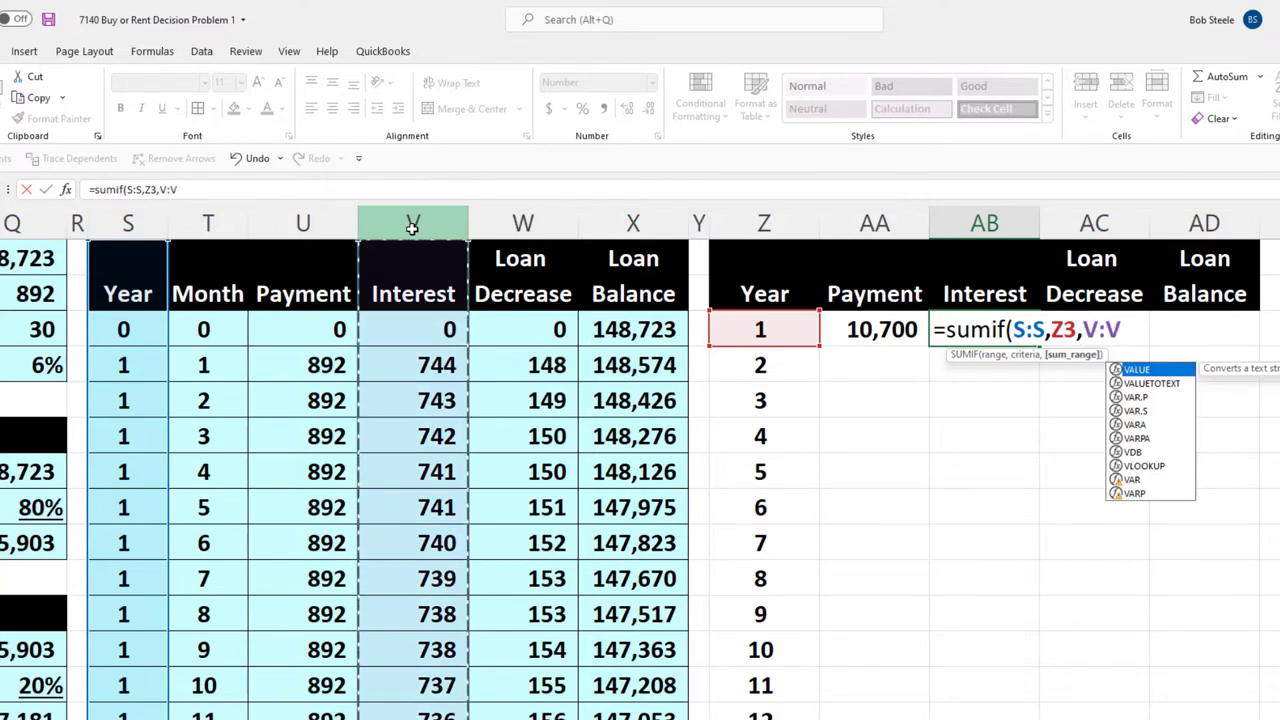
text())
key(Return)
Enter =SUMIF(S:S,Z3,W:W) in AC3 to total the year 1 loan decrease, and check it against the sum of the year's monthly decreases.
key(Right)
key(Up)
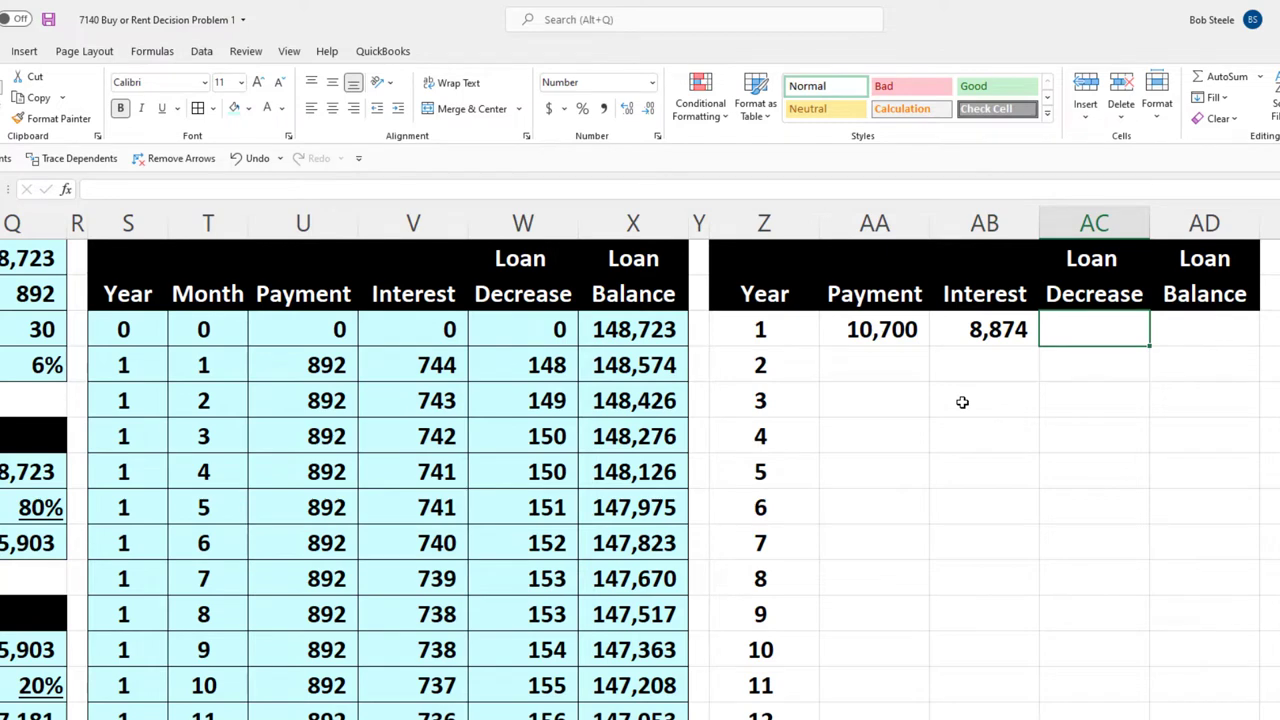
text(=)
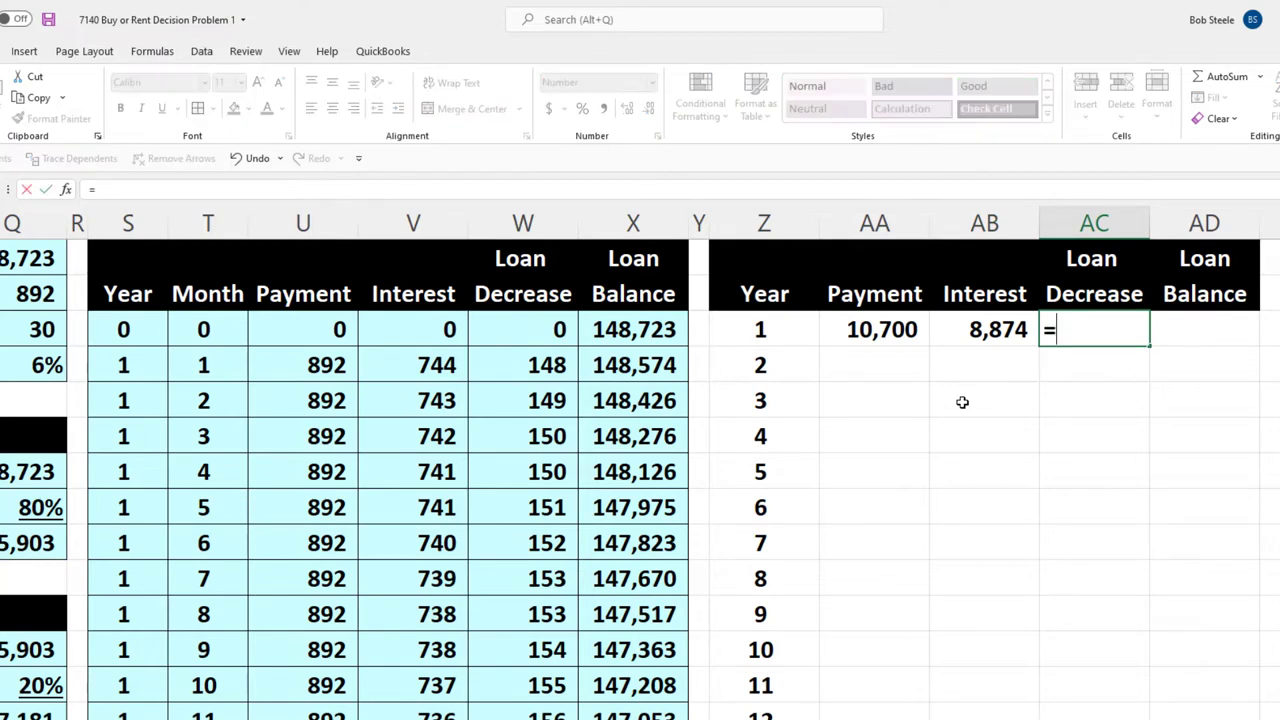
text(sumif()
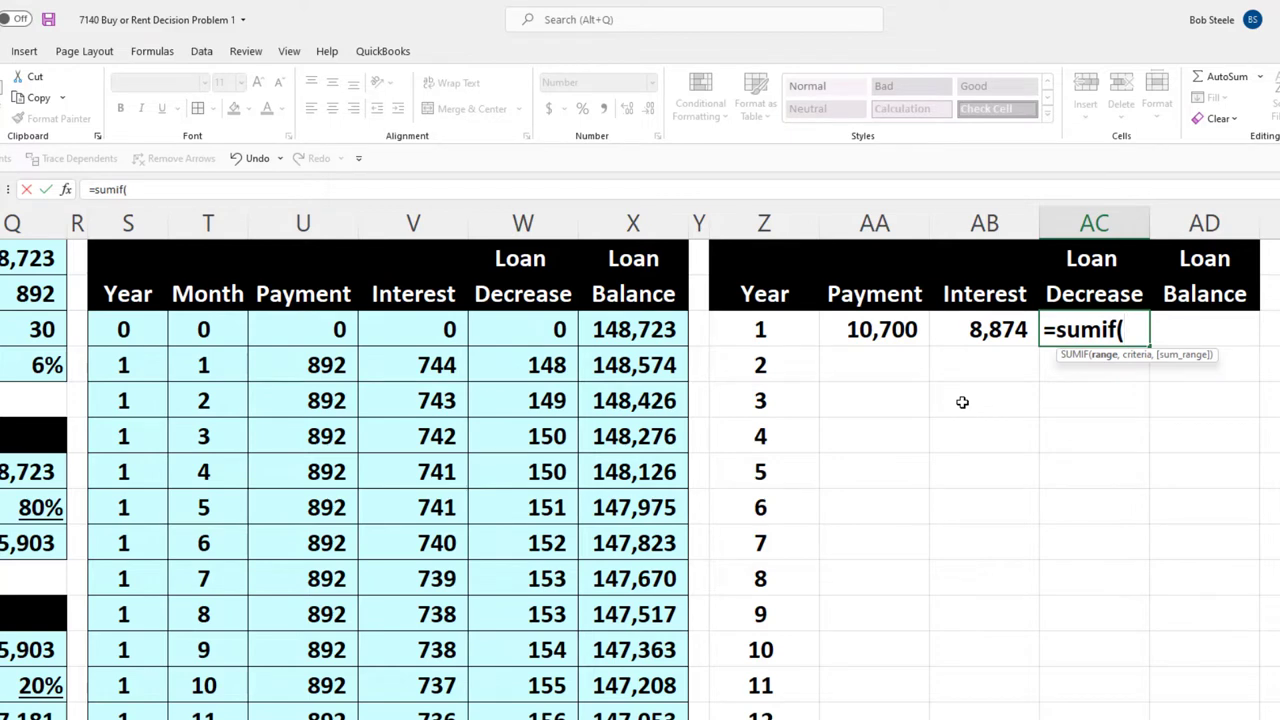
click(144, 228)
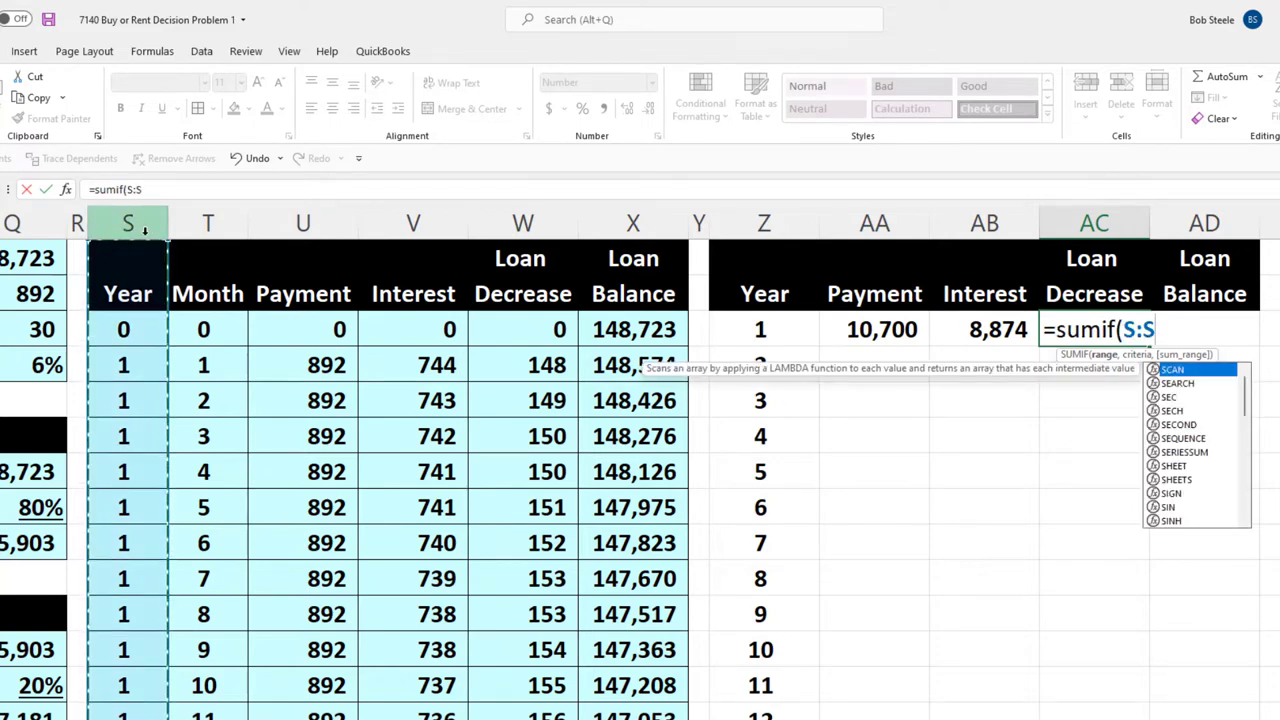
text(,)
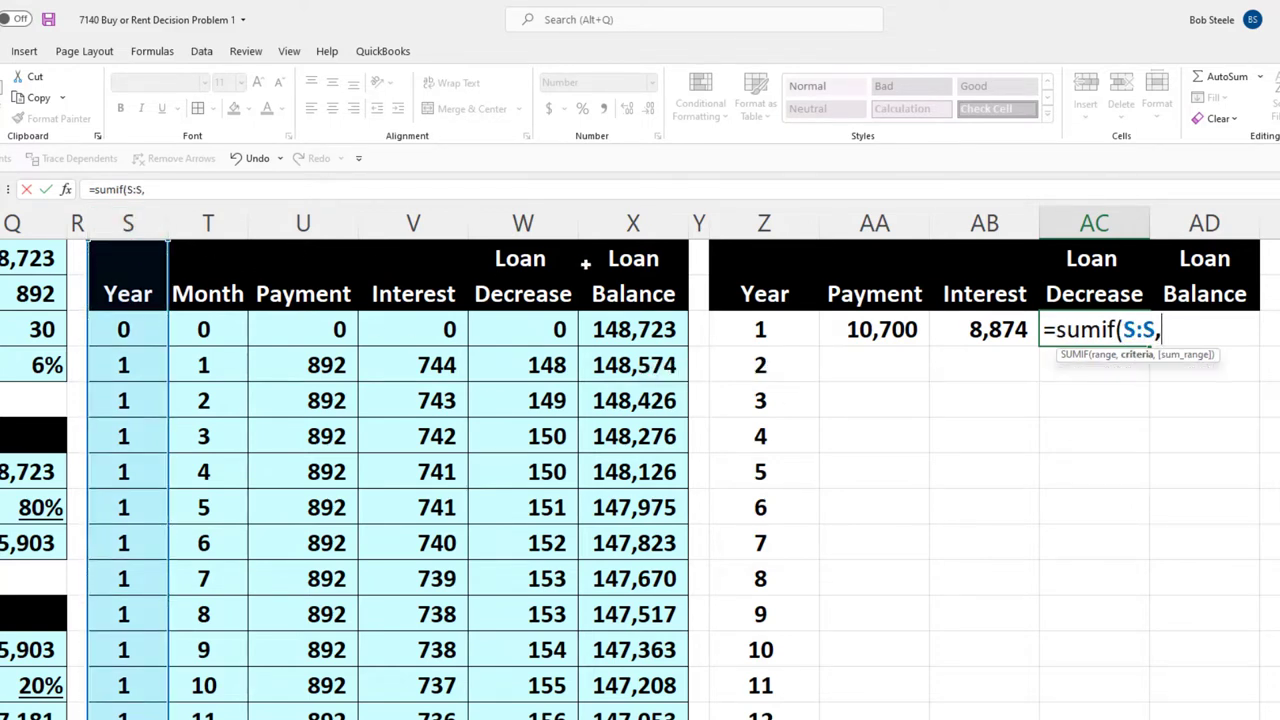
click(778, 331)
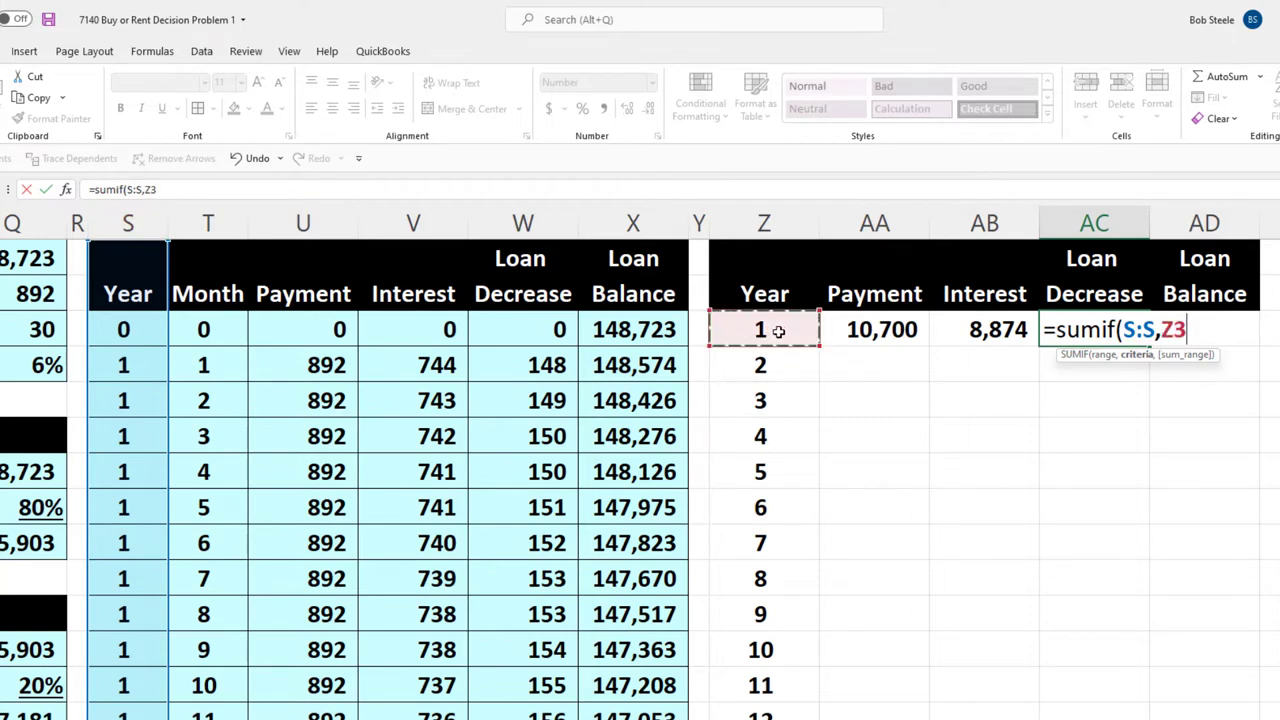
text(,)
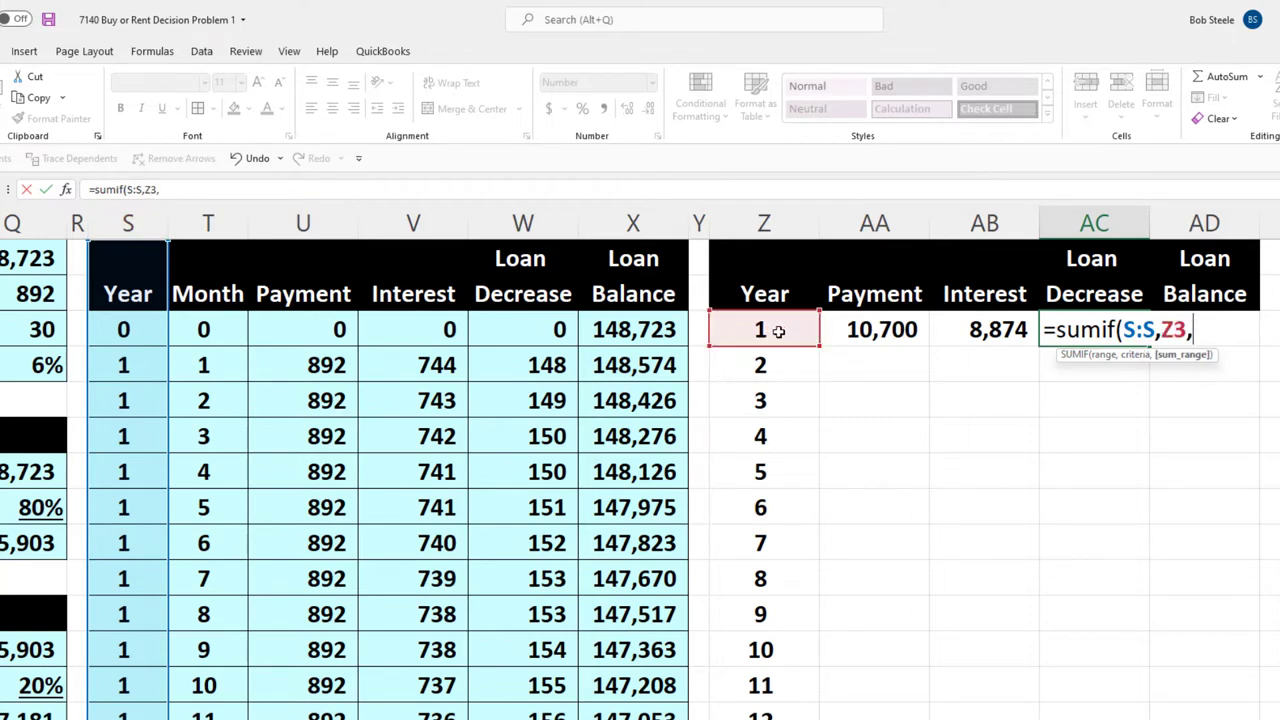
click(522, 226)
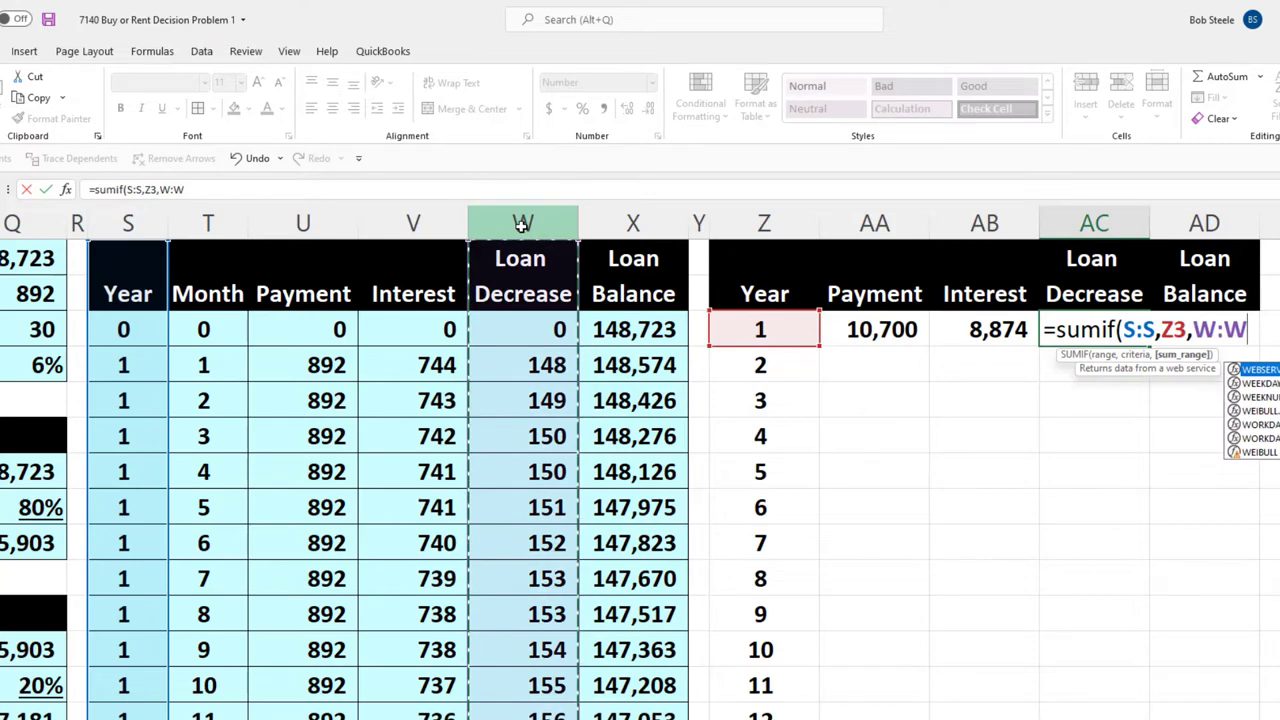
key(Return)
drag(531, 362, 515, 716)
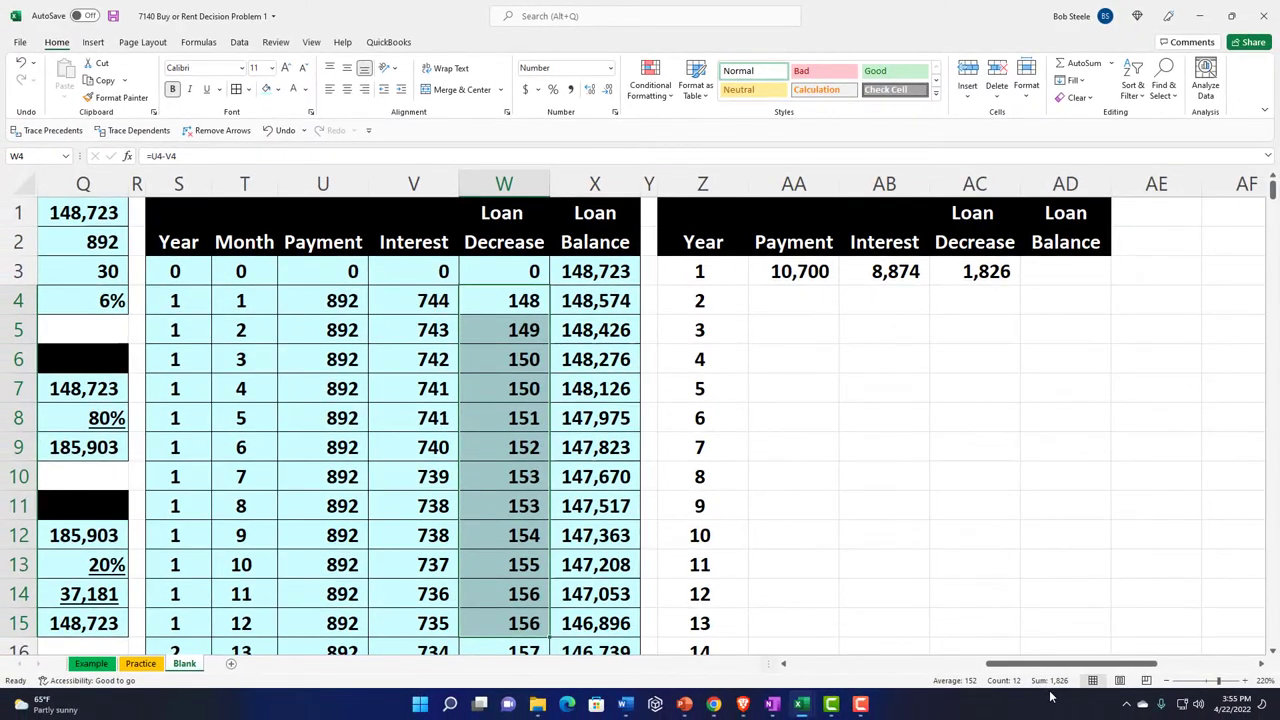
click(782, 284)
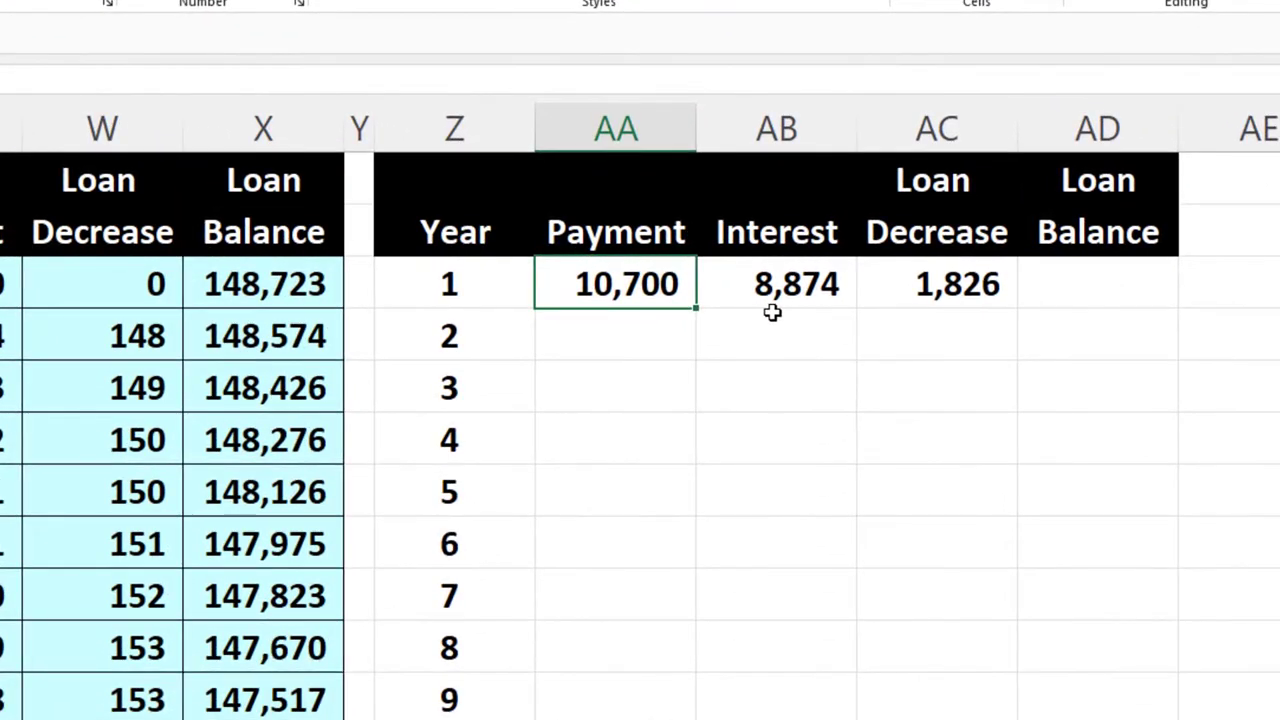
Clear AB3:AC3 and make the range in the AA3 SUMIF formula absolute as $S:$S.
drag(778, 285, 906, 284)
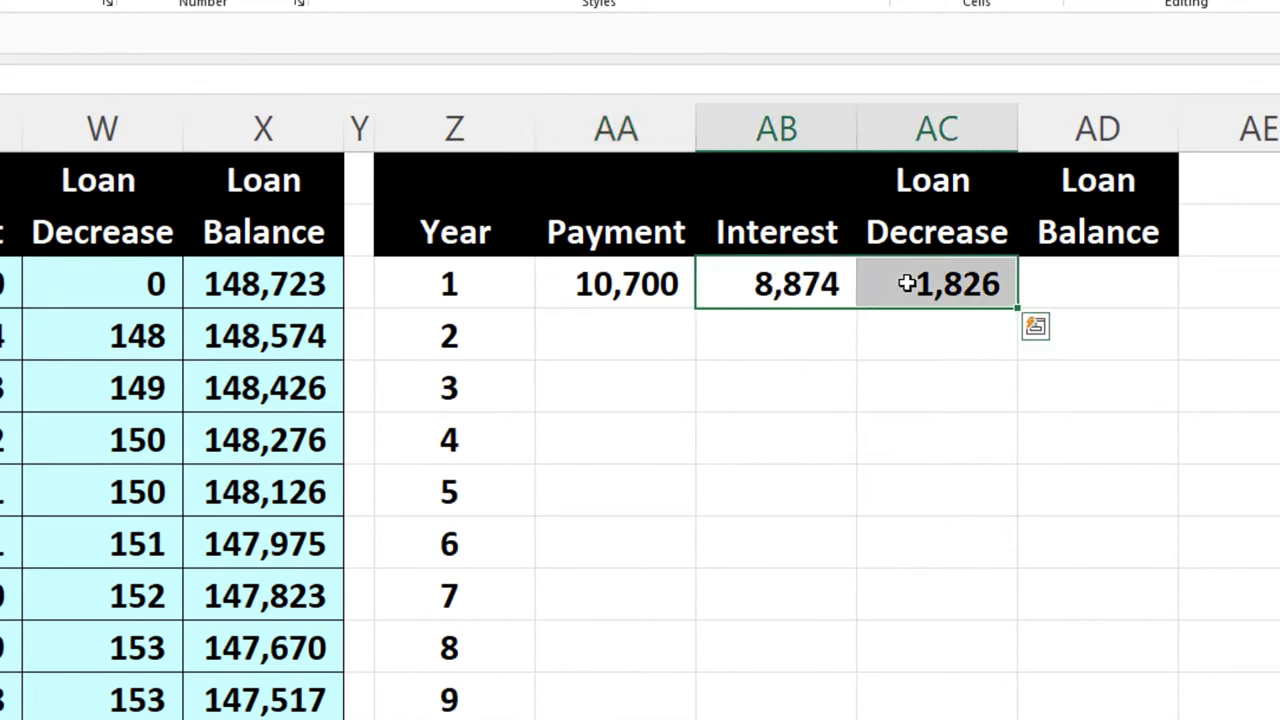
key(Delete)
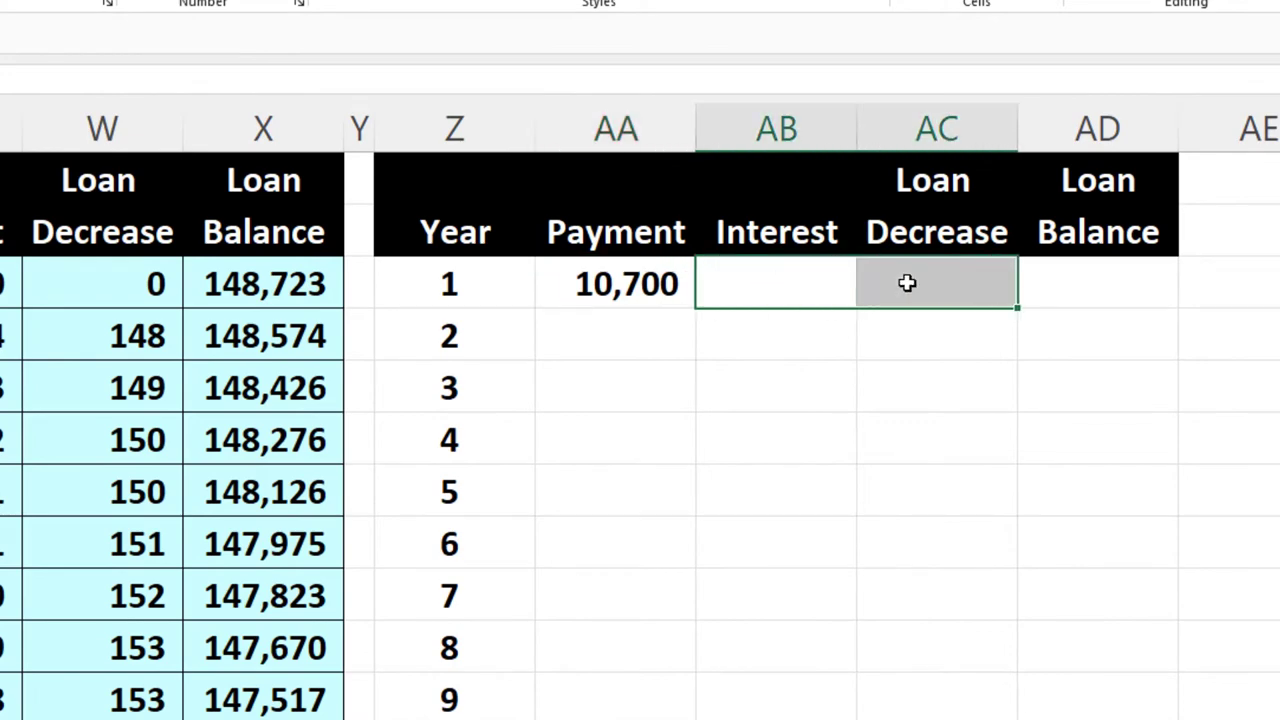
double_click(648, 285)
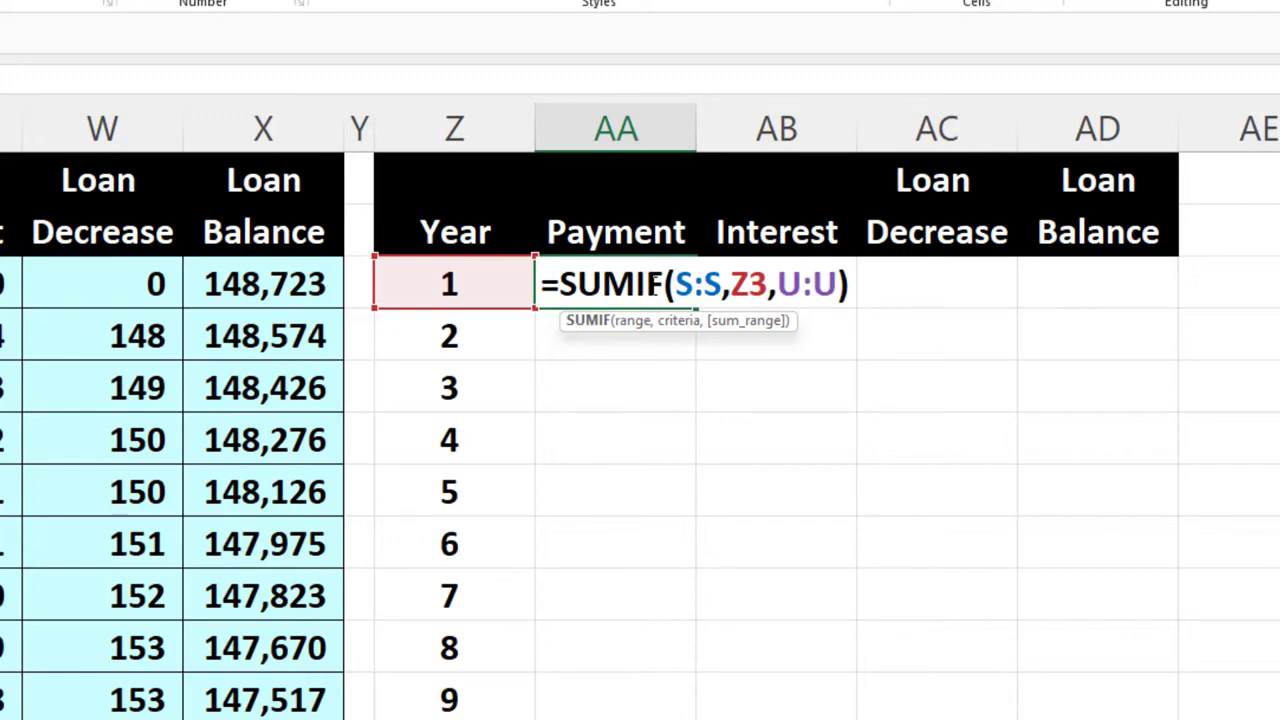
click(683, 284)
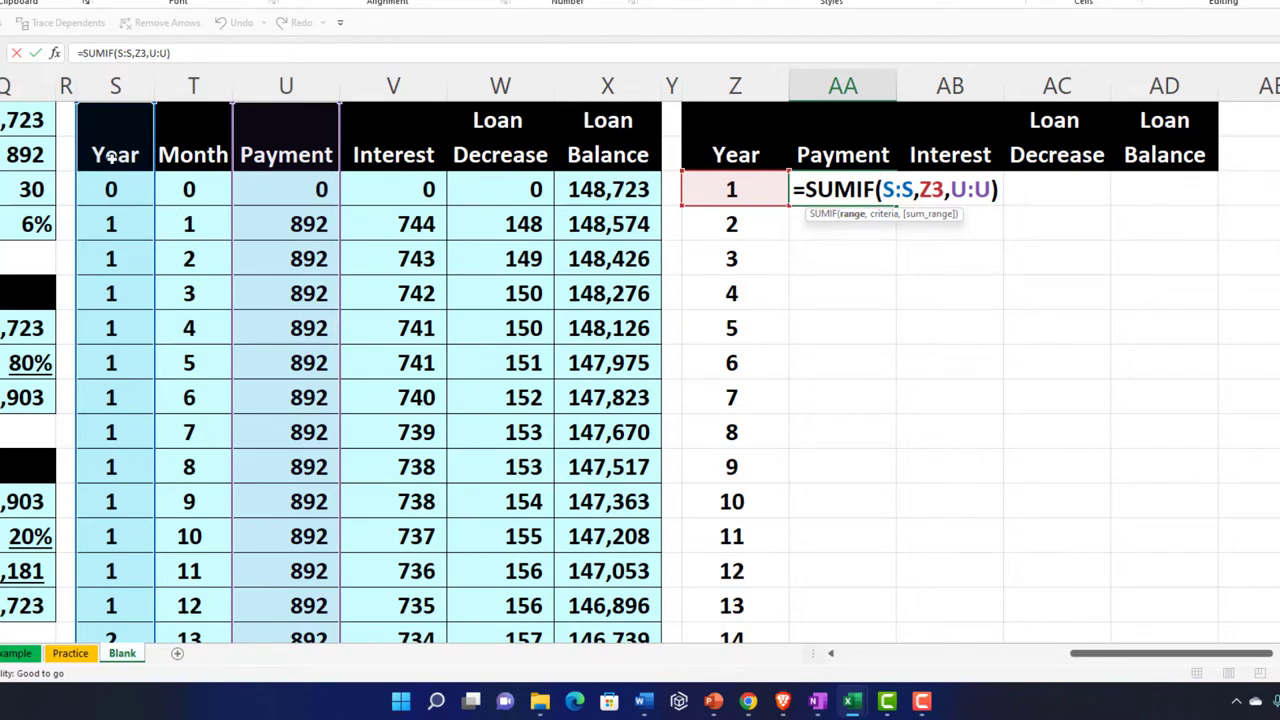
key(F4)
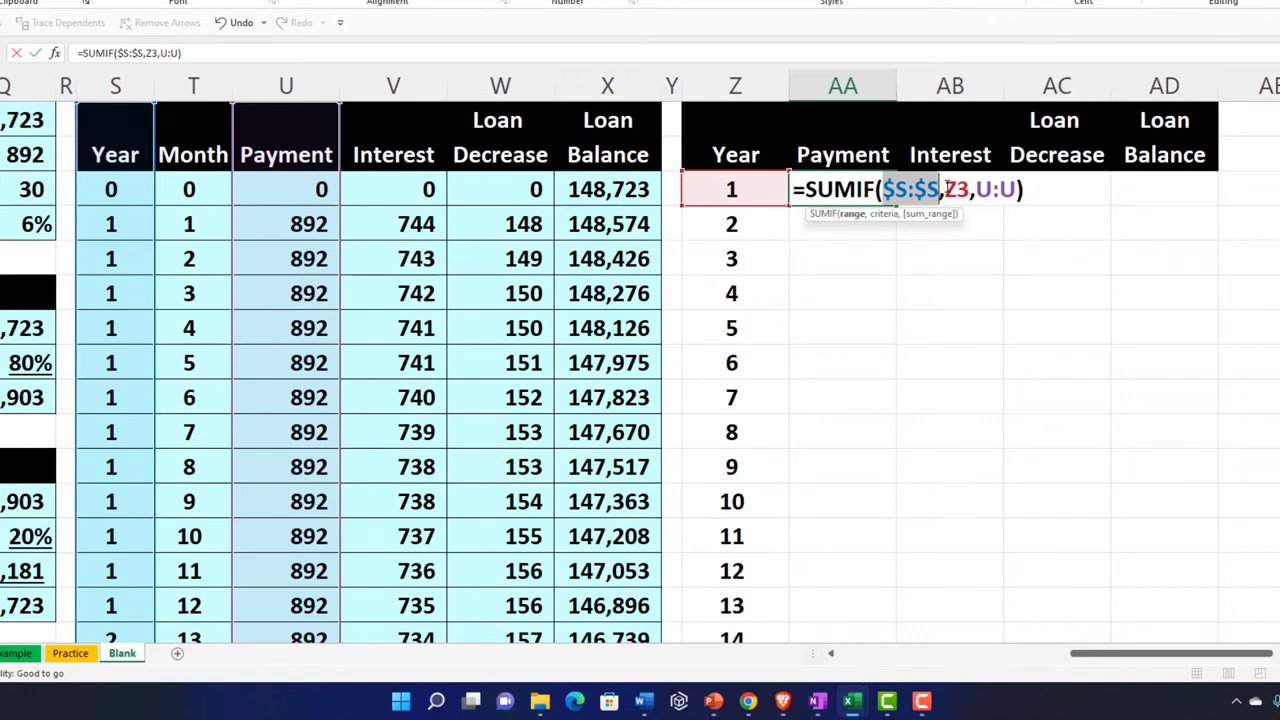
Lock the criteria column in AA3 so the formula reads =SUMIF($S:$S,$Z3,U:U), and enter it.
click(945, 189)
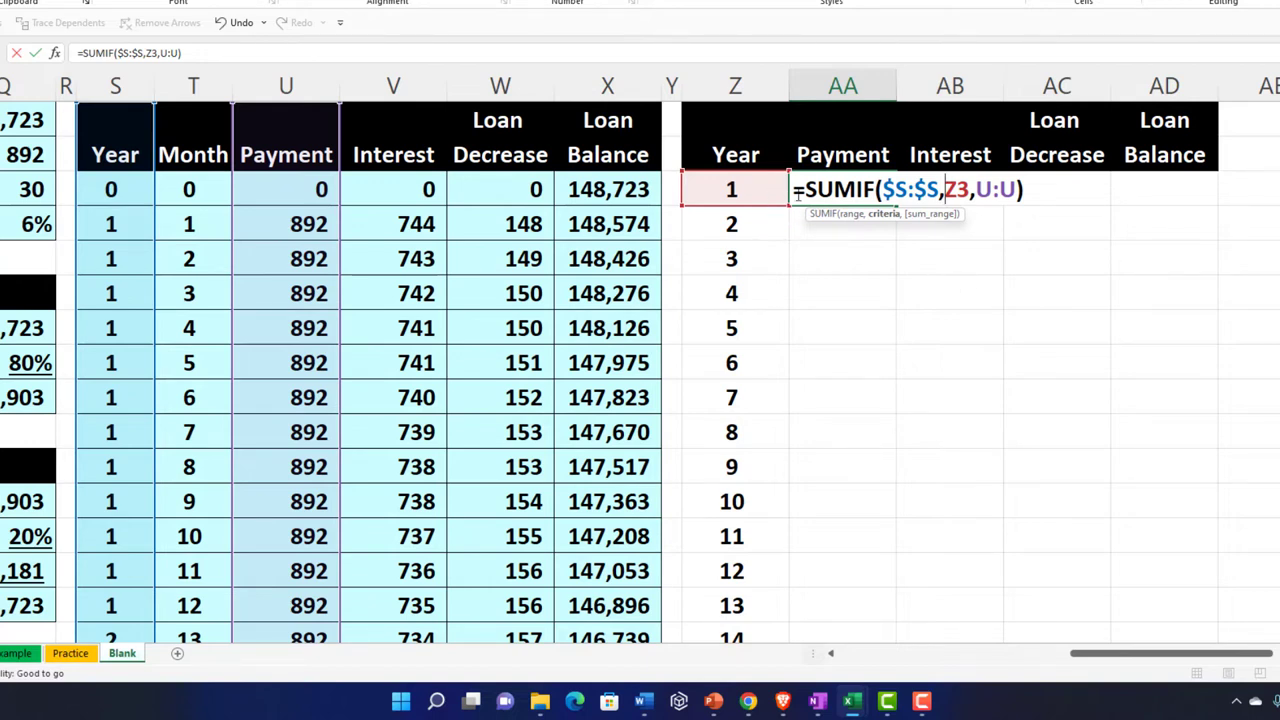
text($)
key(Right)
key(Right)
key(Right)
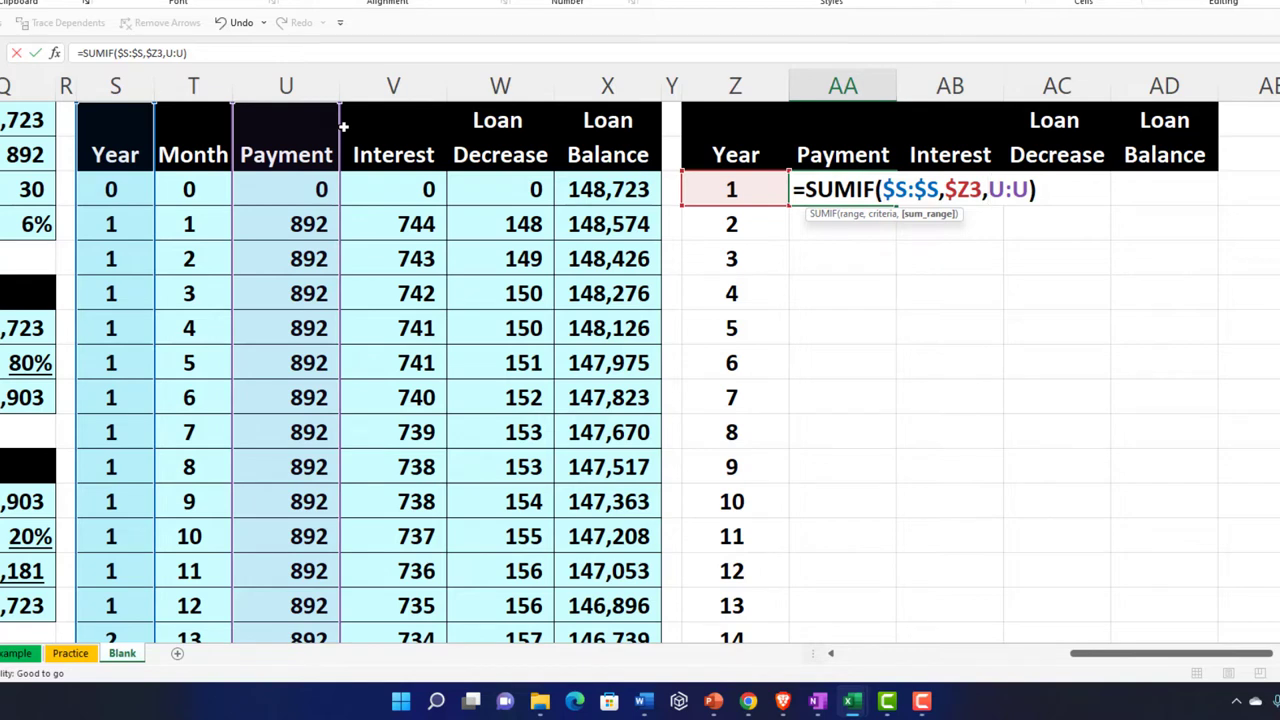
key(Return)
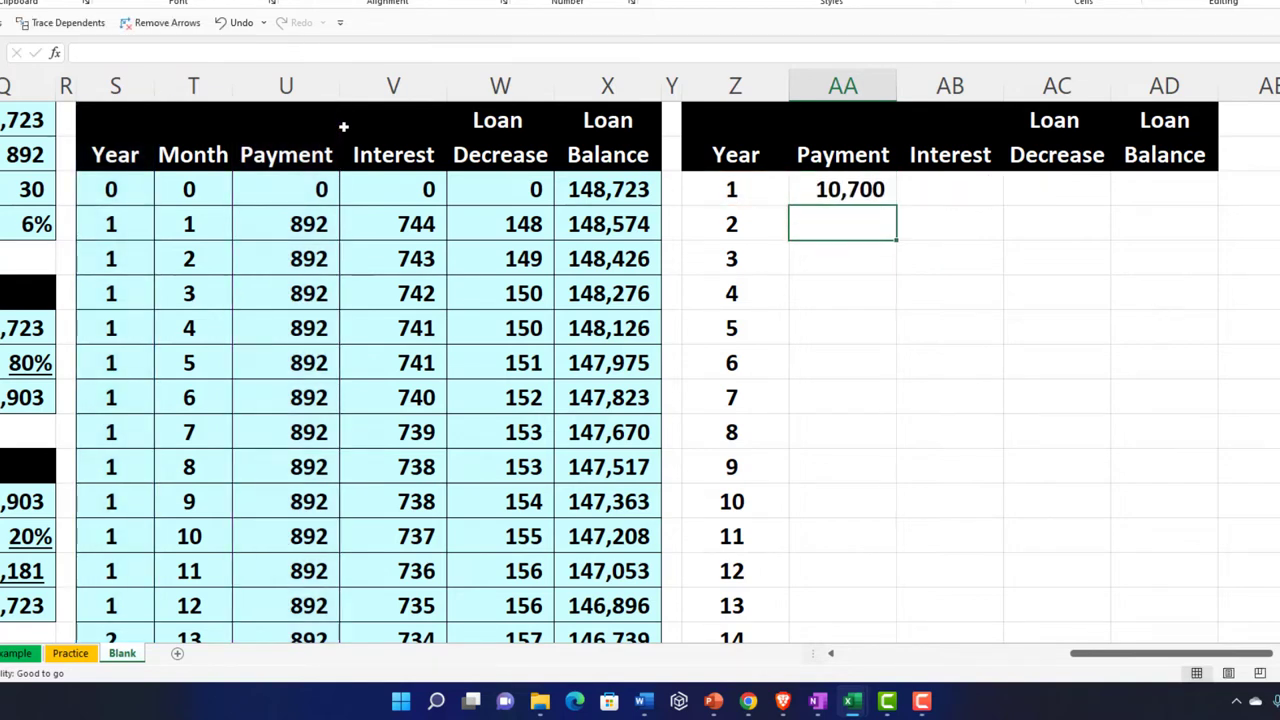
Fill the AA3 formula across to AC3 and check the copied formulas in AB3 and AC3.
click(864, 189)
drag(896, 206, 1061, 205)
click(1051, 244)
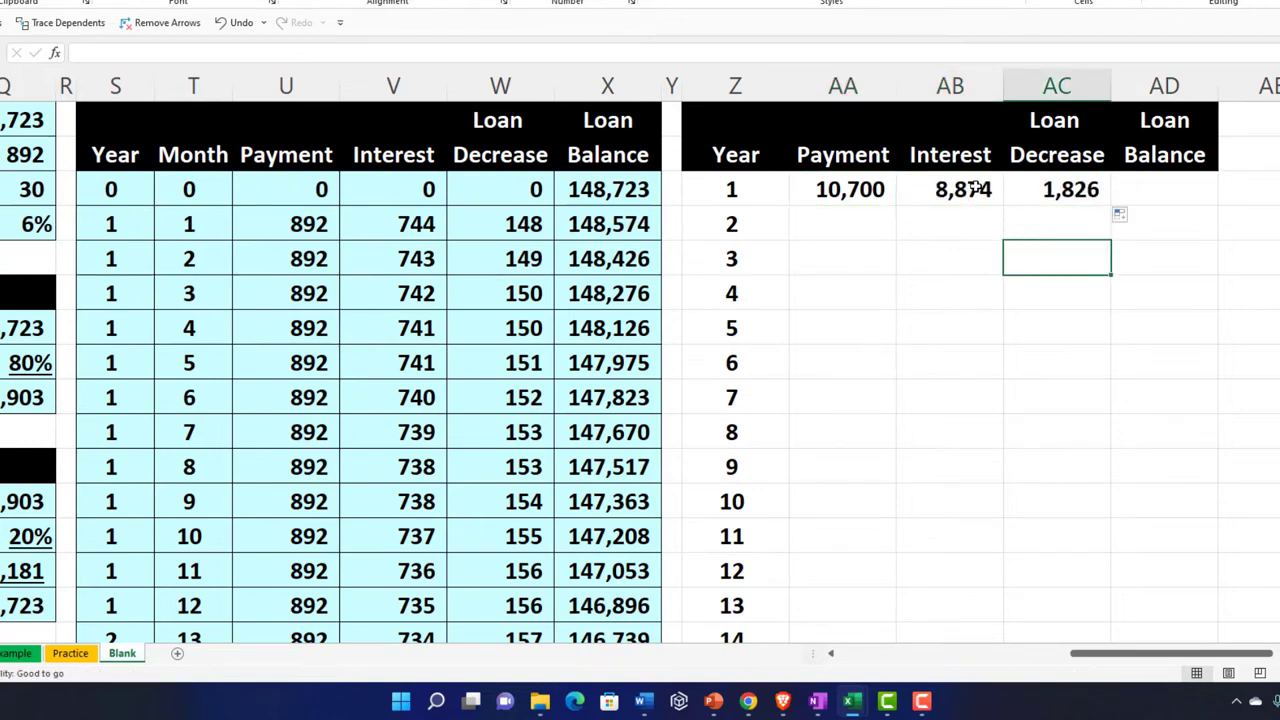
double_click(974, 189)
key(Return)
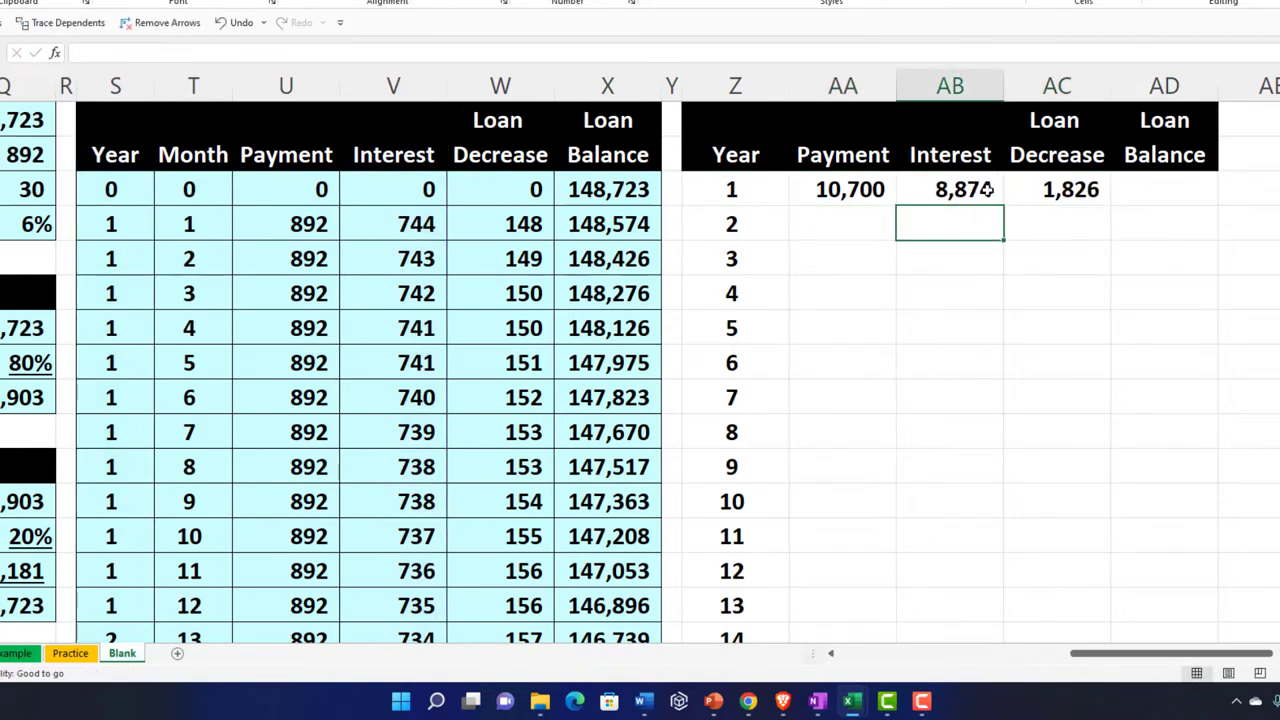
double_click(1075, 189)
key(Return)
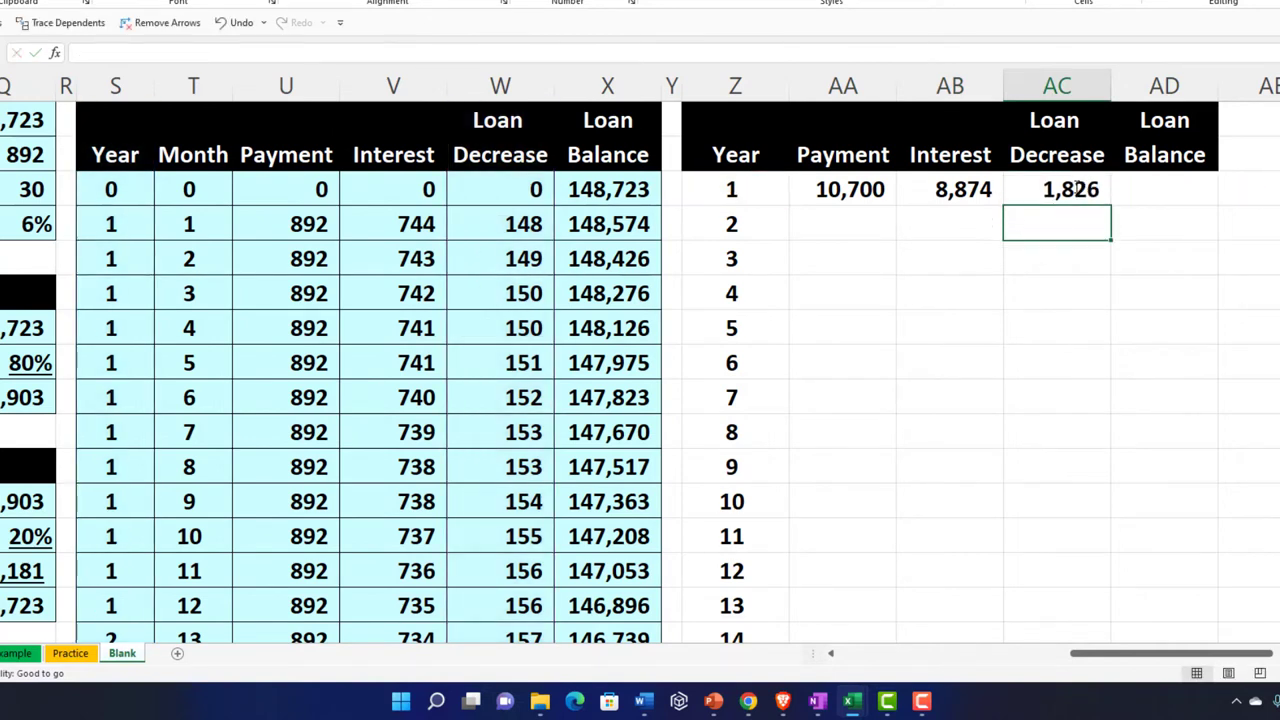
Fill the AA3:AC3 formulas down through year 30 of the yearly table.
drag(850, 189, 1047, 193)
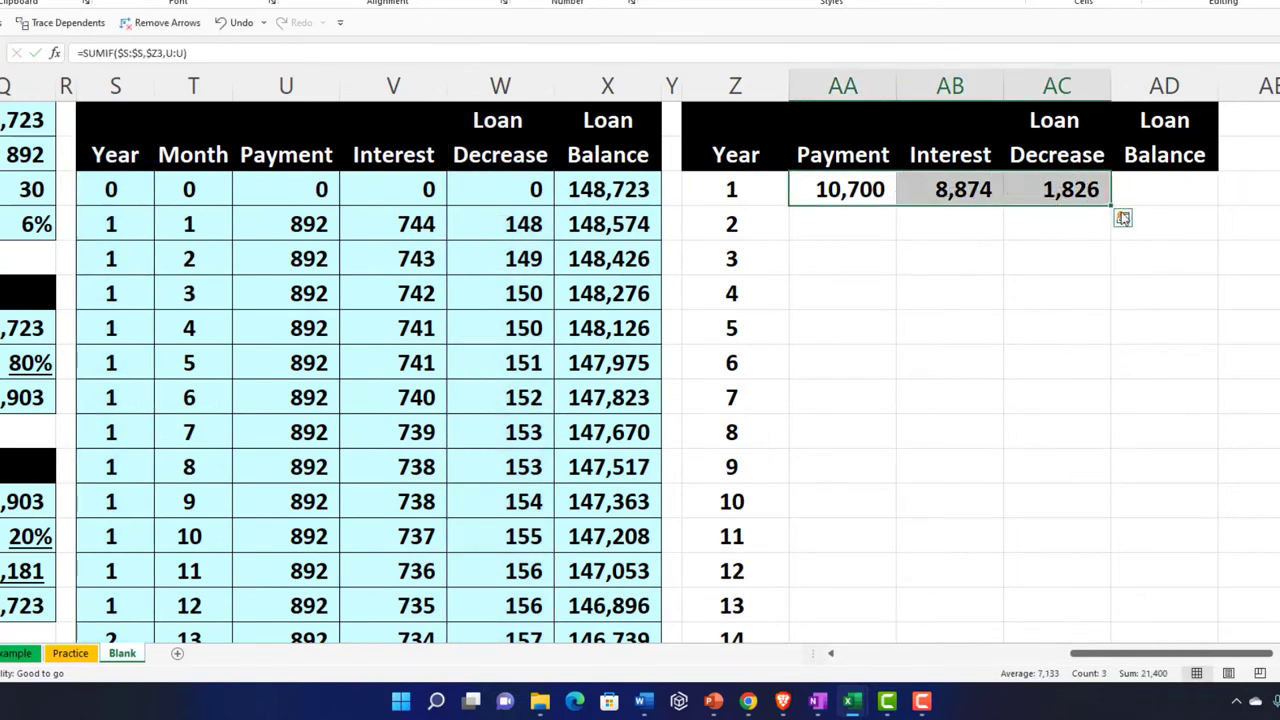
double_click(1110, 207)
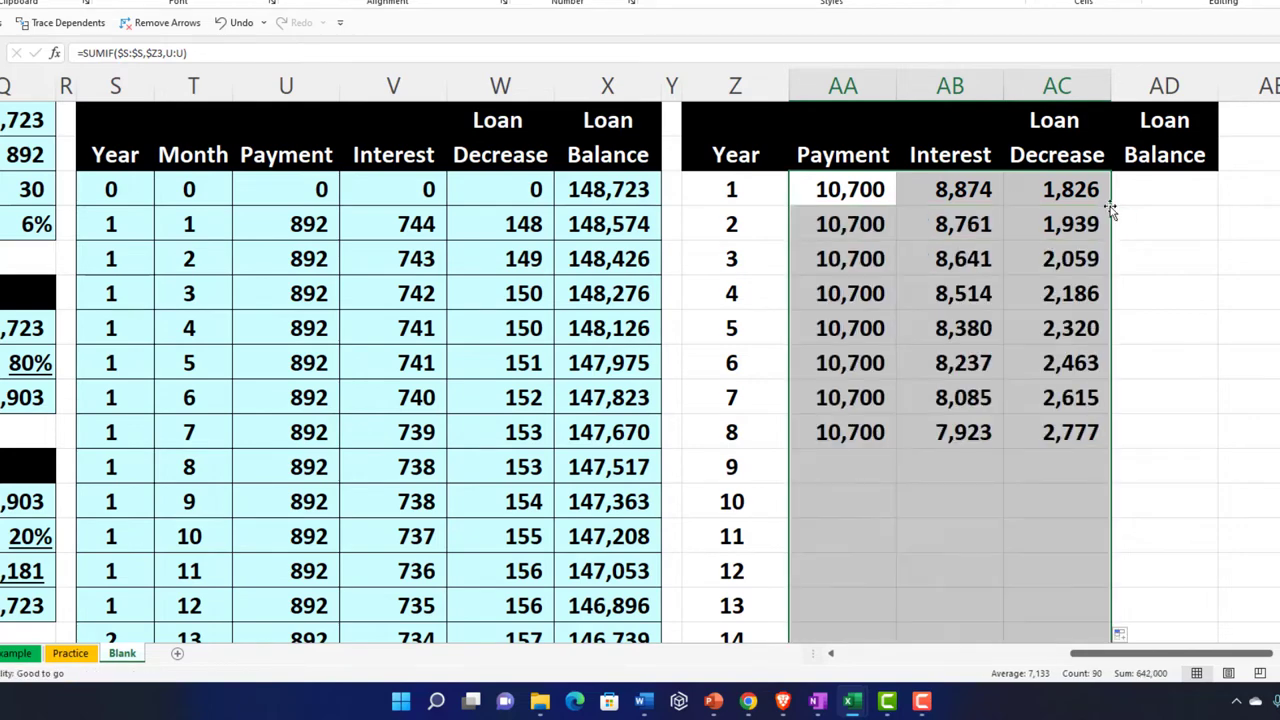
scroll(1068, 348, down, 4)
scroll(1068, 348, up, 4)
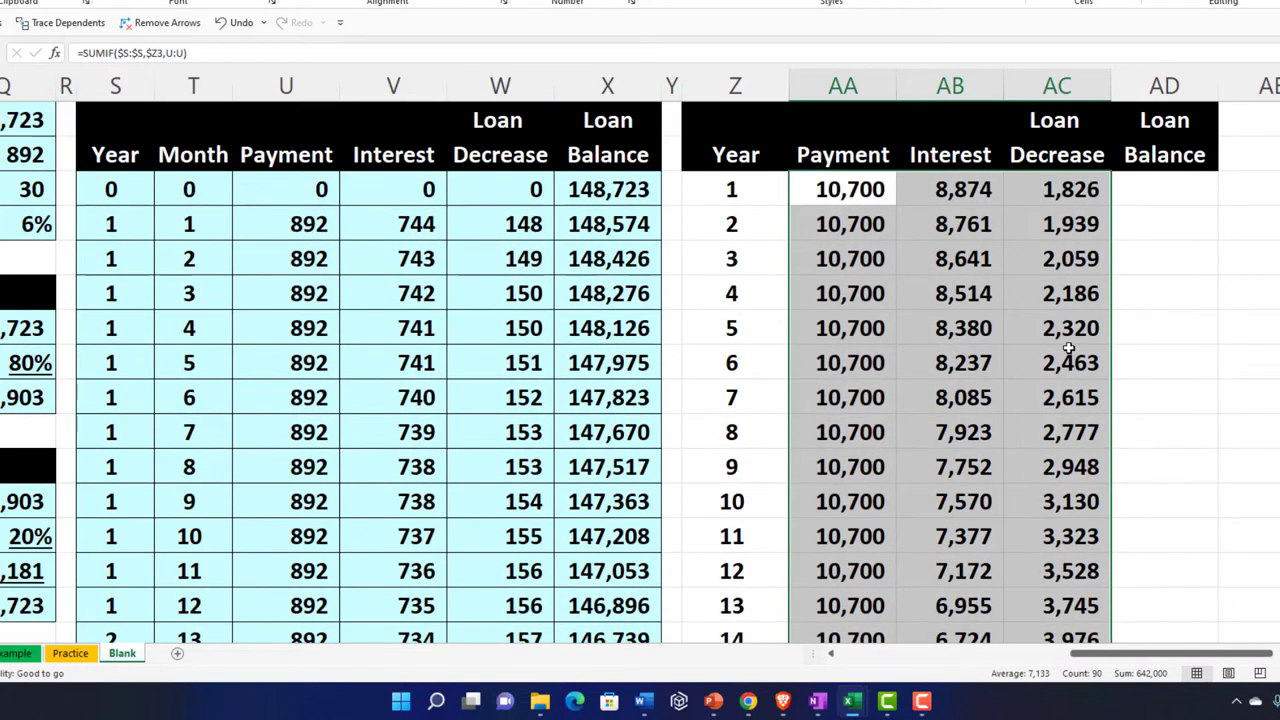
Start a MINIFS formula in AD3 for the year 1 loan balance, using the Loan Balance column X:X as the minimum range.
click(1163, 191)
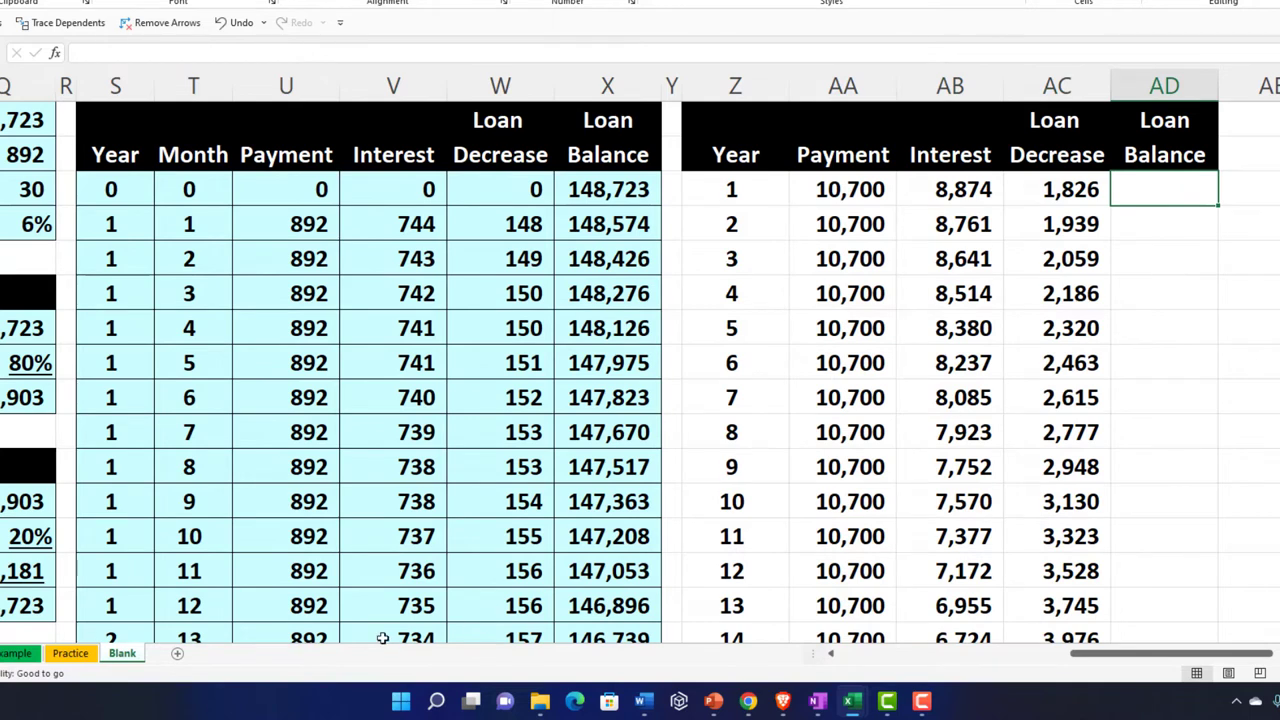
click(593, 601)
click(1194, 184)
text(=m)
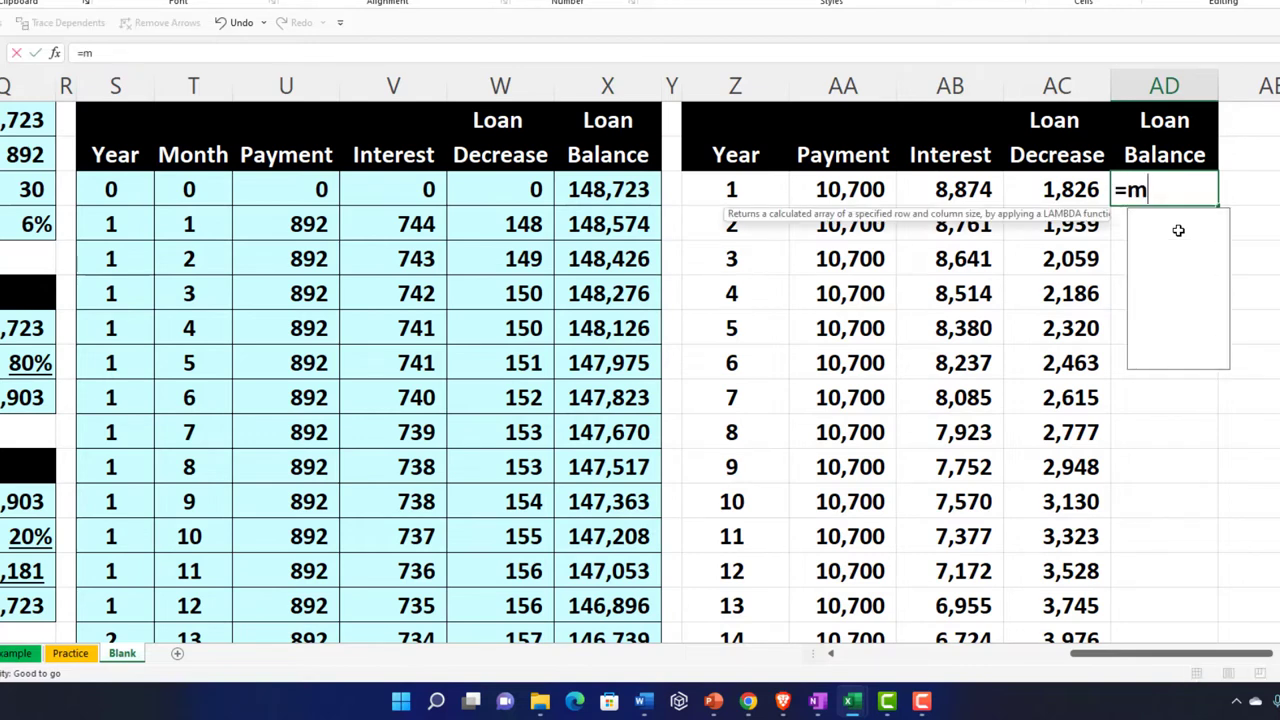
text(inifs)
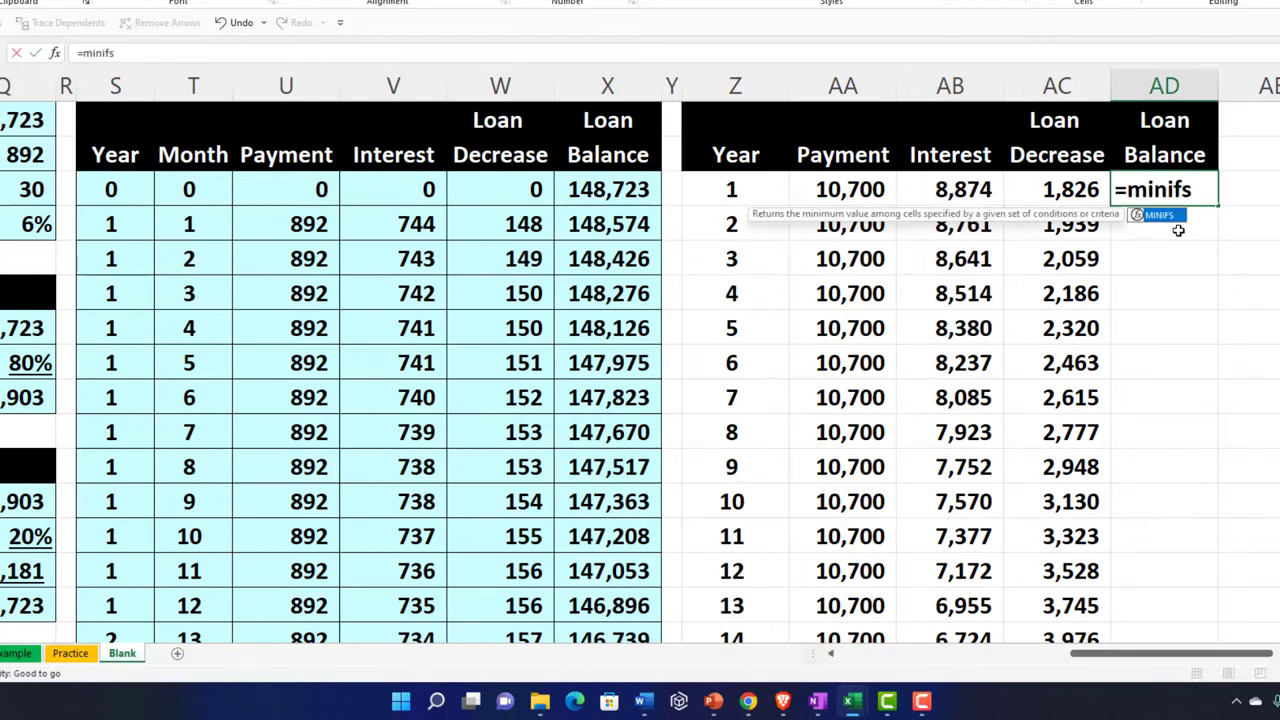
text(()
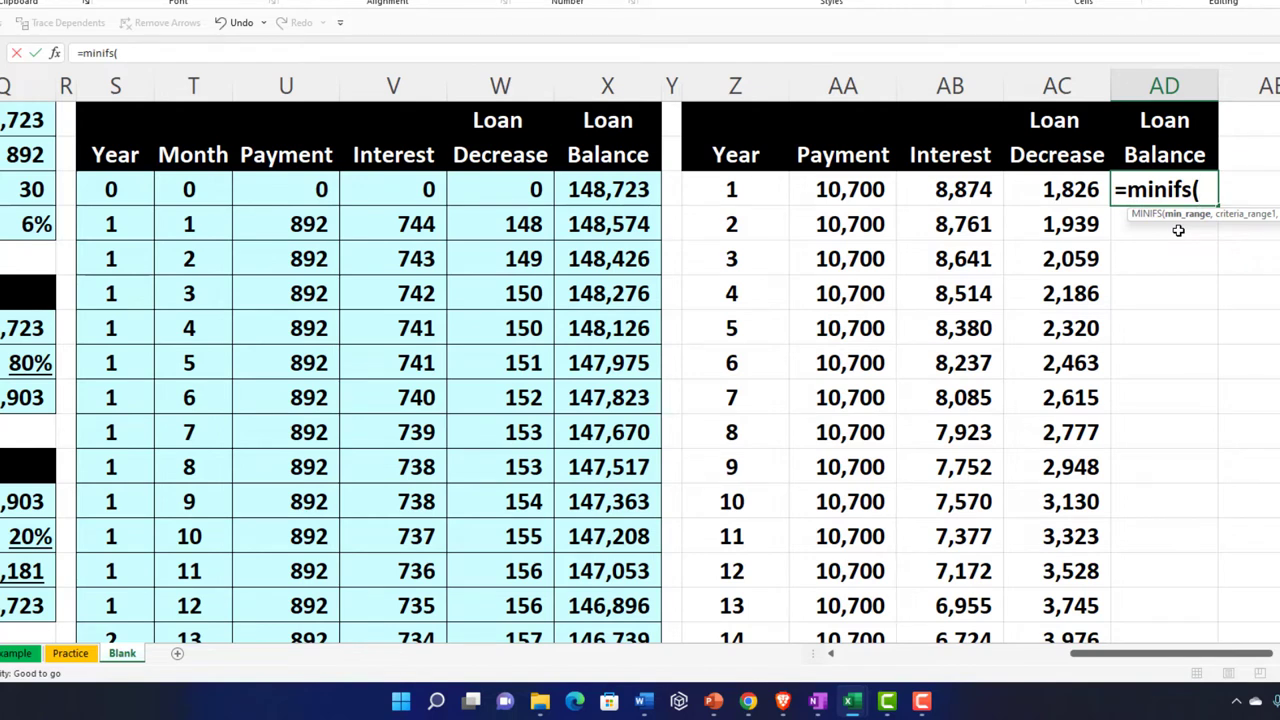
click(617, 91)
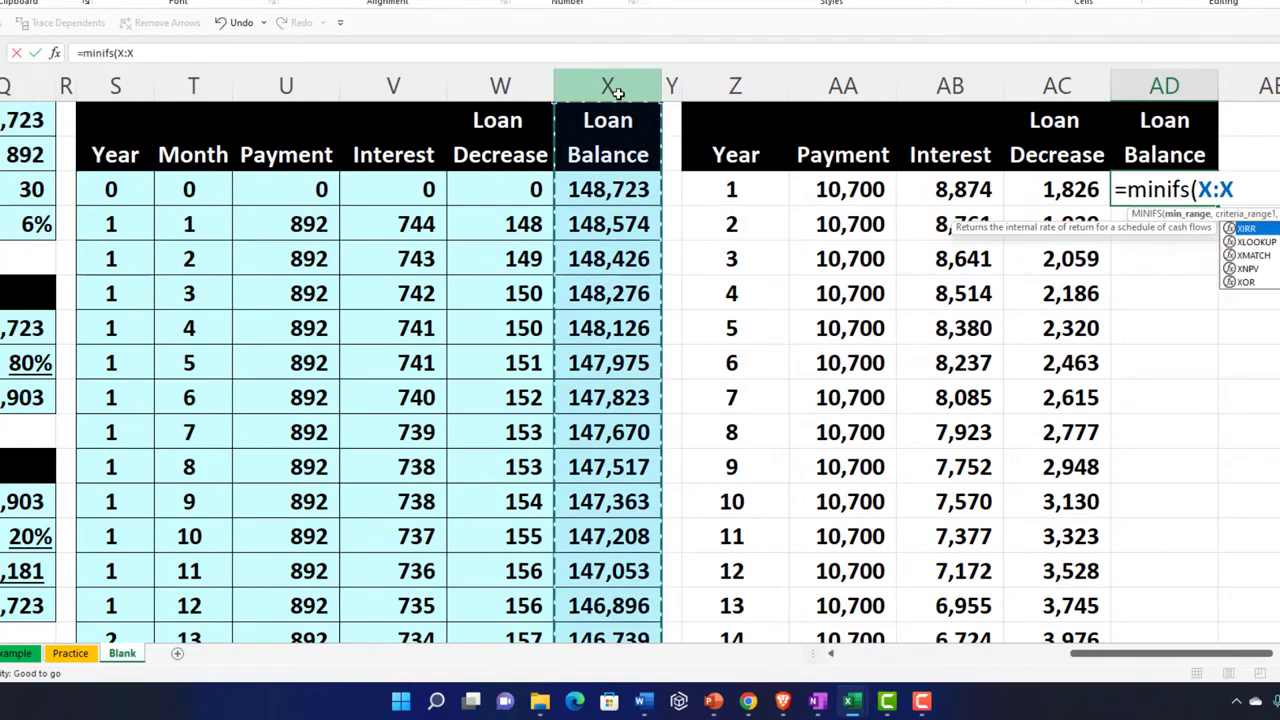
text(,)
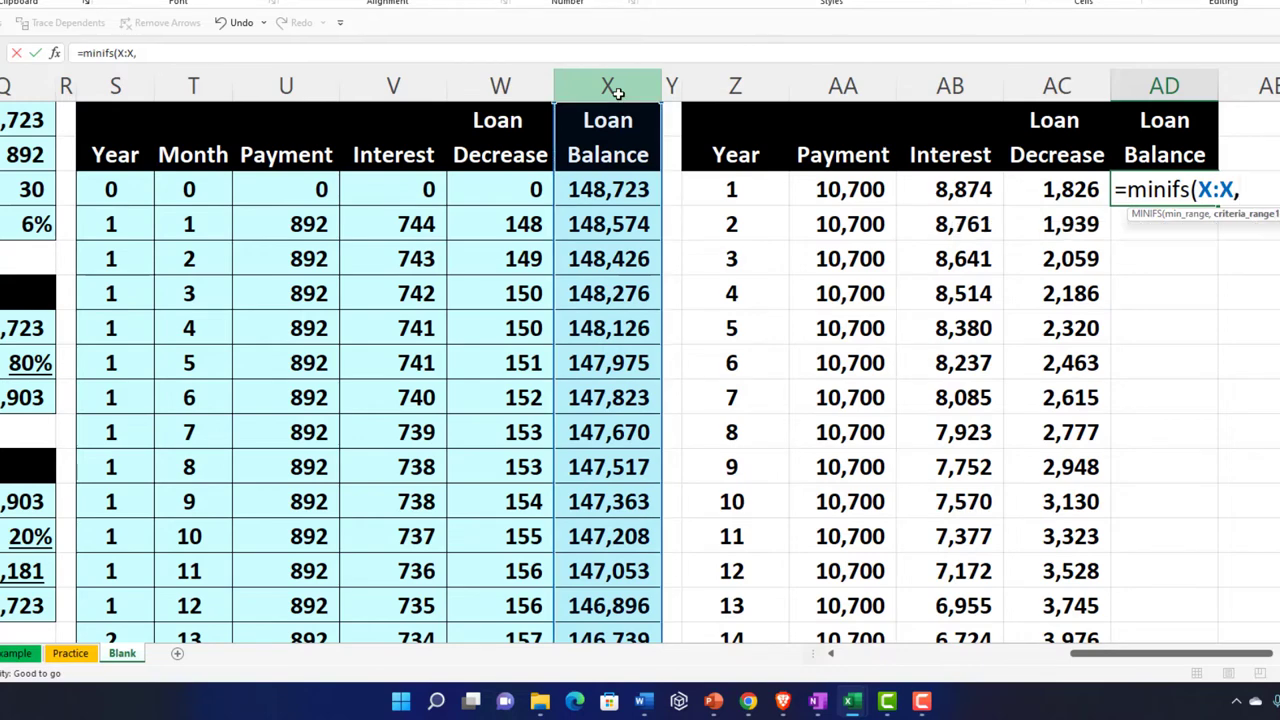
Complete the AD3 formula as =MINIFS(X:X,S:S,Z3), with the Year column as criteria range and Z3 as criteria.
click(110, 86)
text(,)
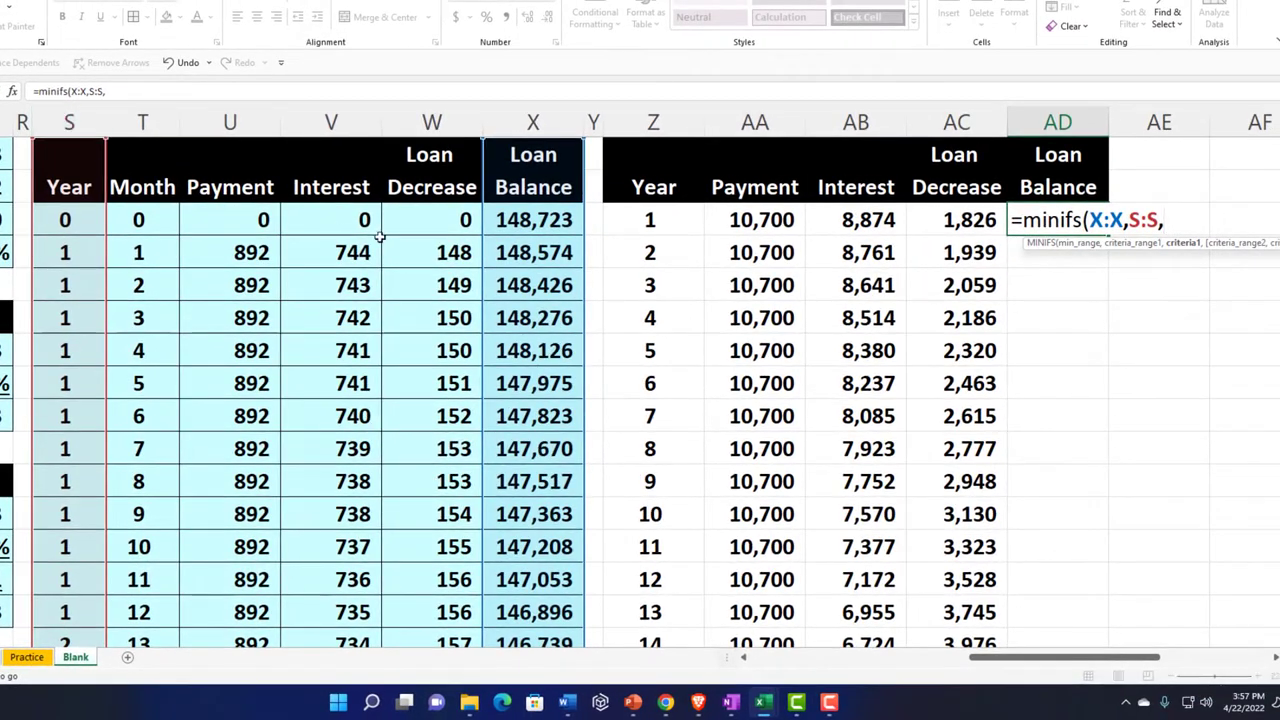
click(646, 221)
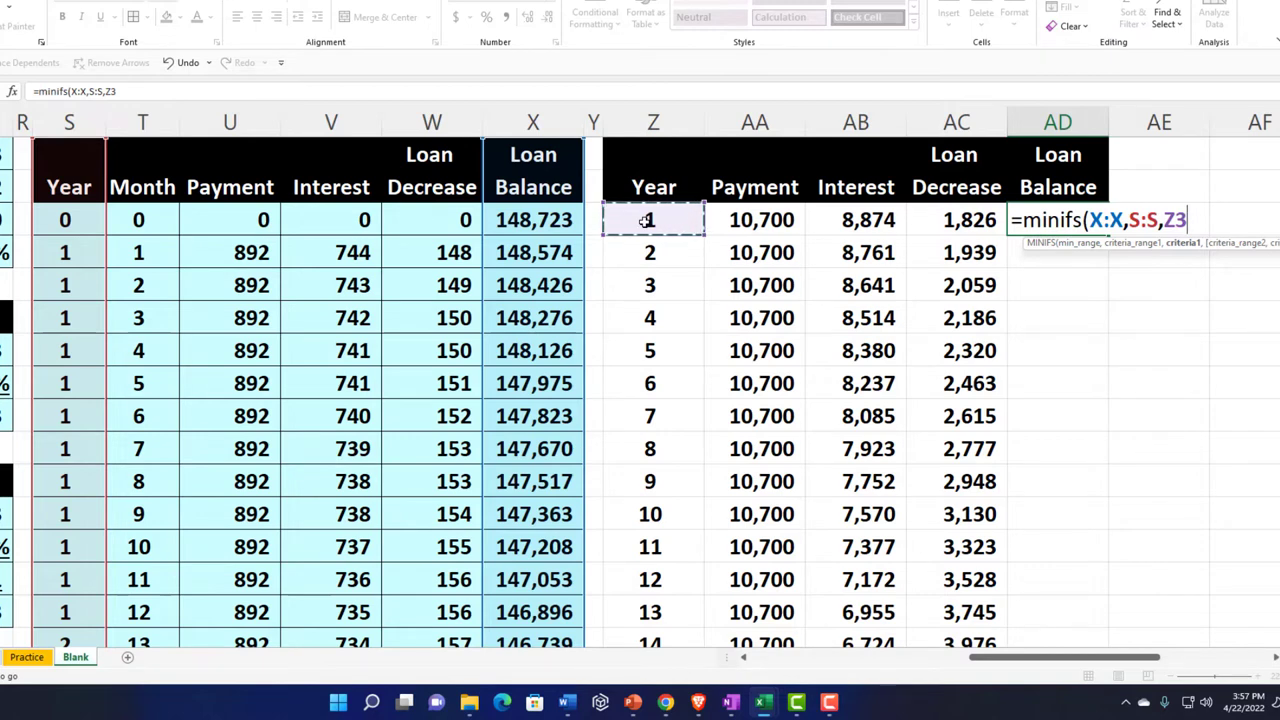
key(Return)
click(1095, 222)
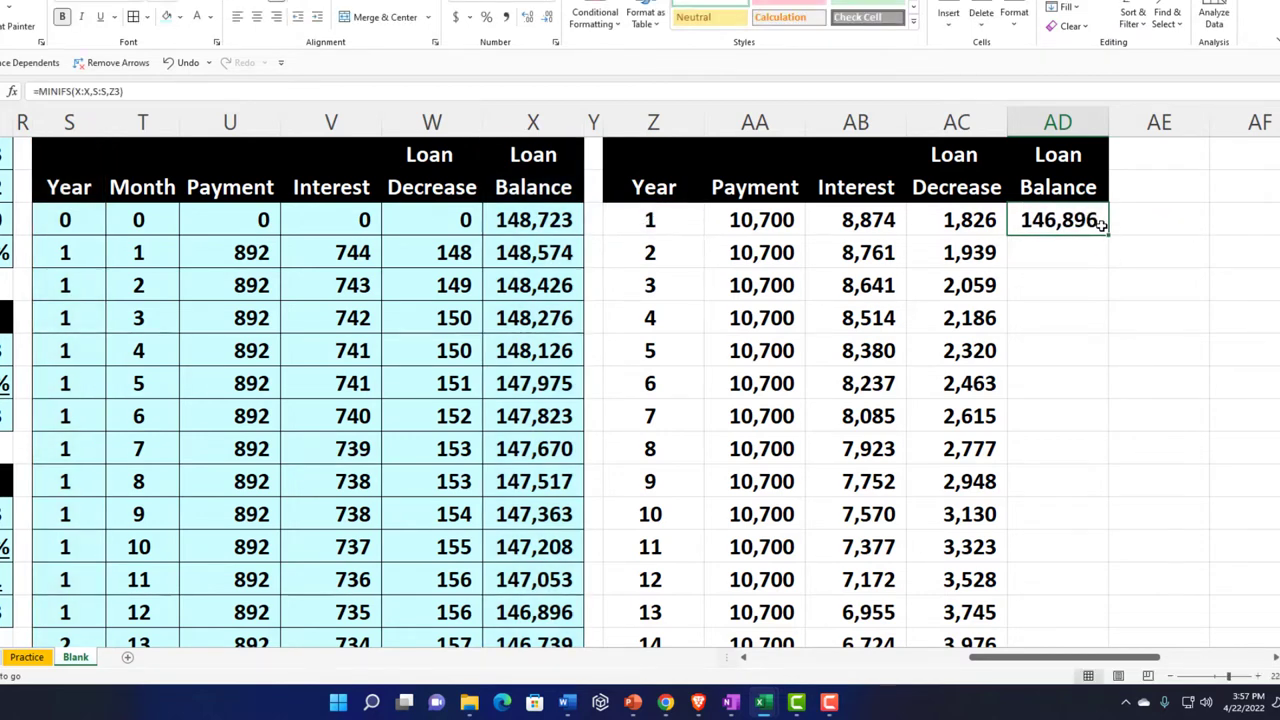
Fill the AD3 loan balance formula down through year 30 and look over the column.
click(526, 121)
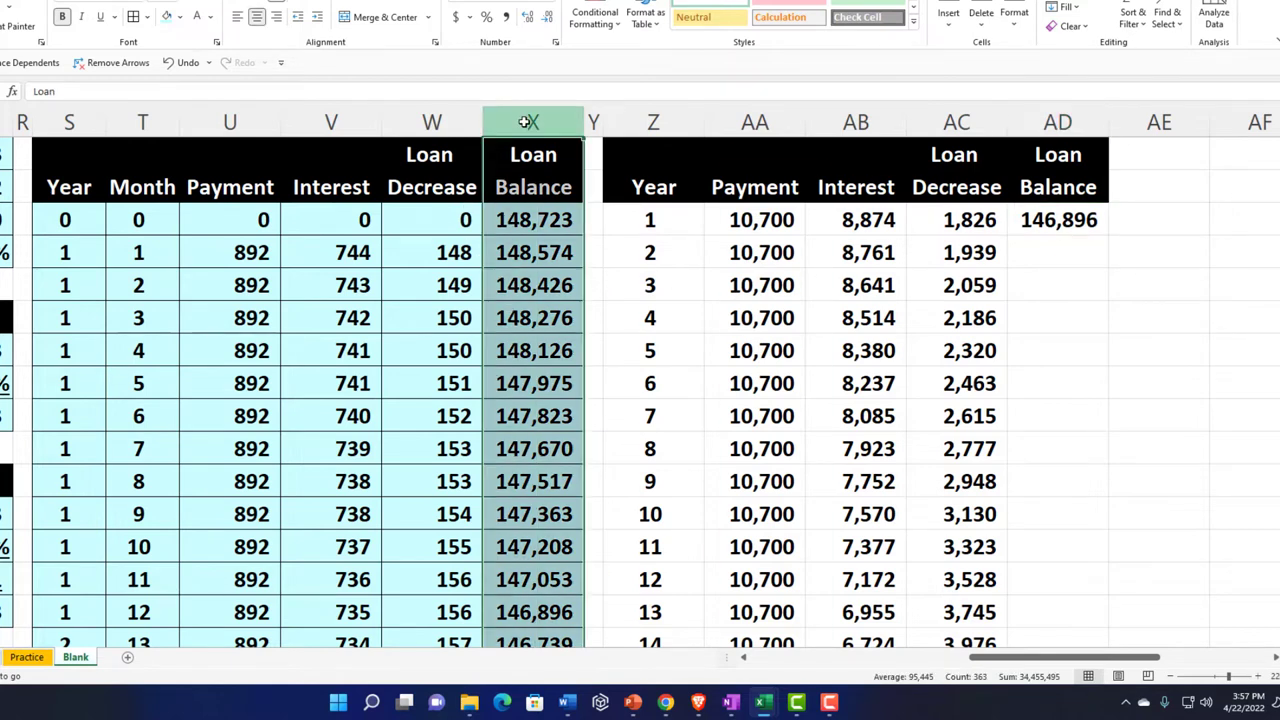
key(Return)
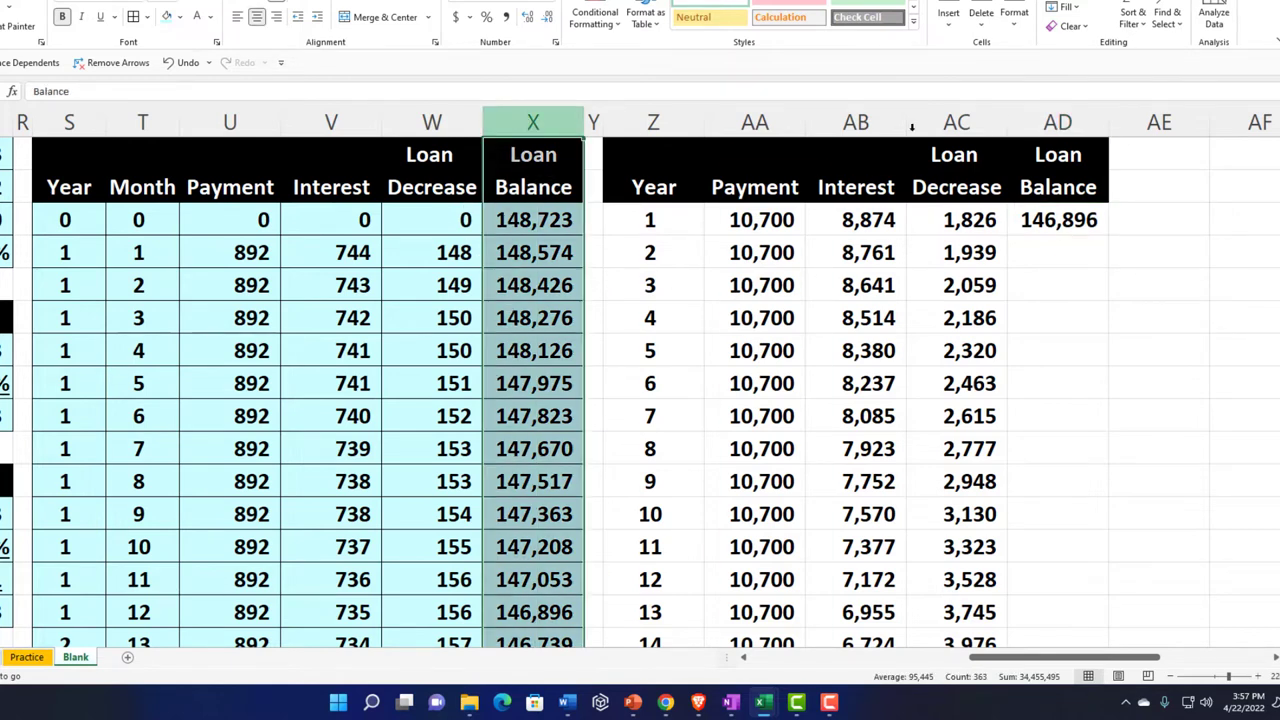
click(1114, 210)
click(1097, 212)
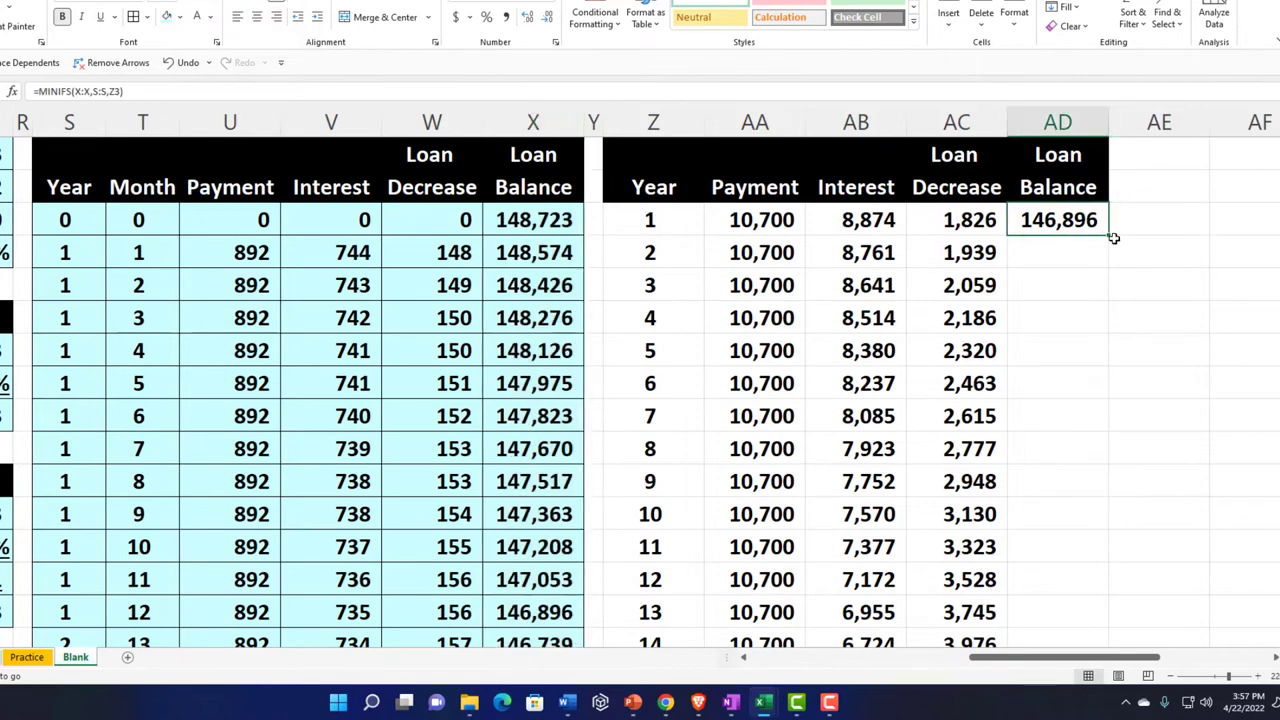
double_click(1109, 235)
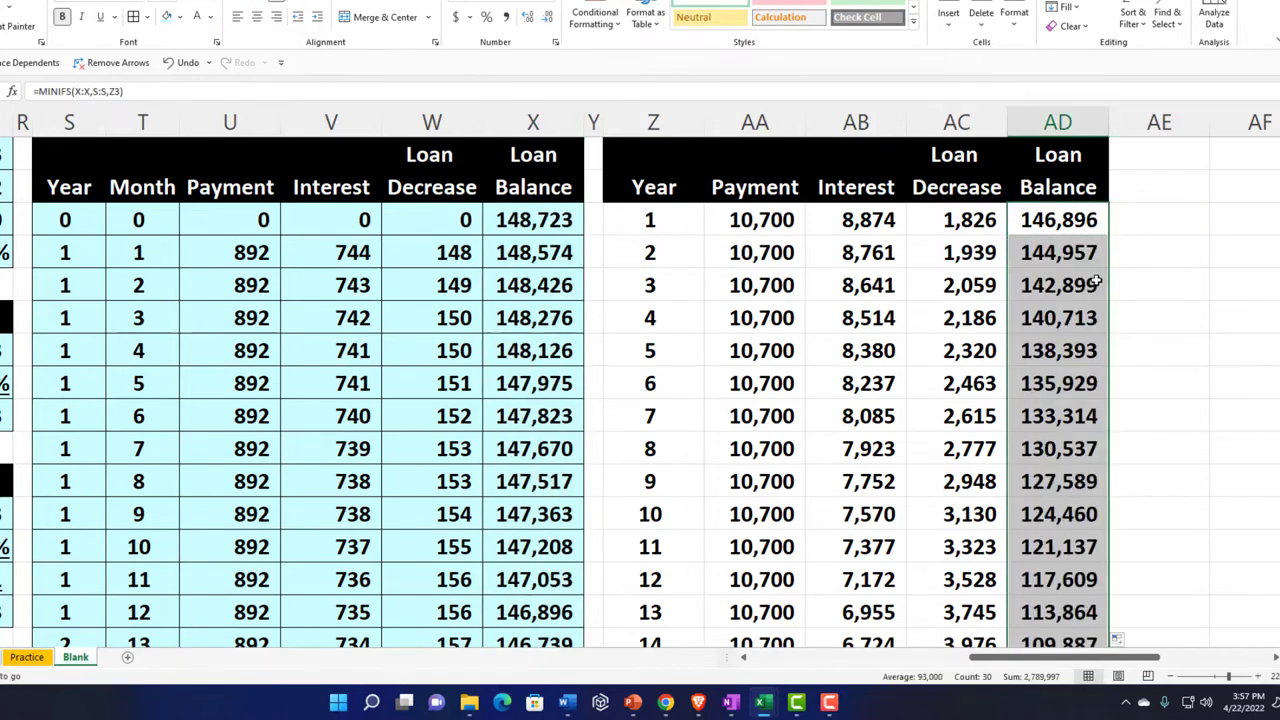
scroll(1094, 287, down, 9)
scroll(960, 420, up, 10)
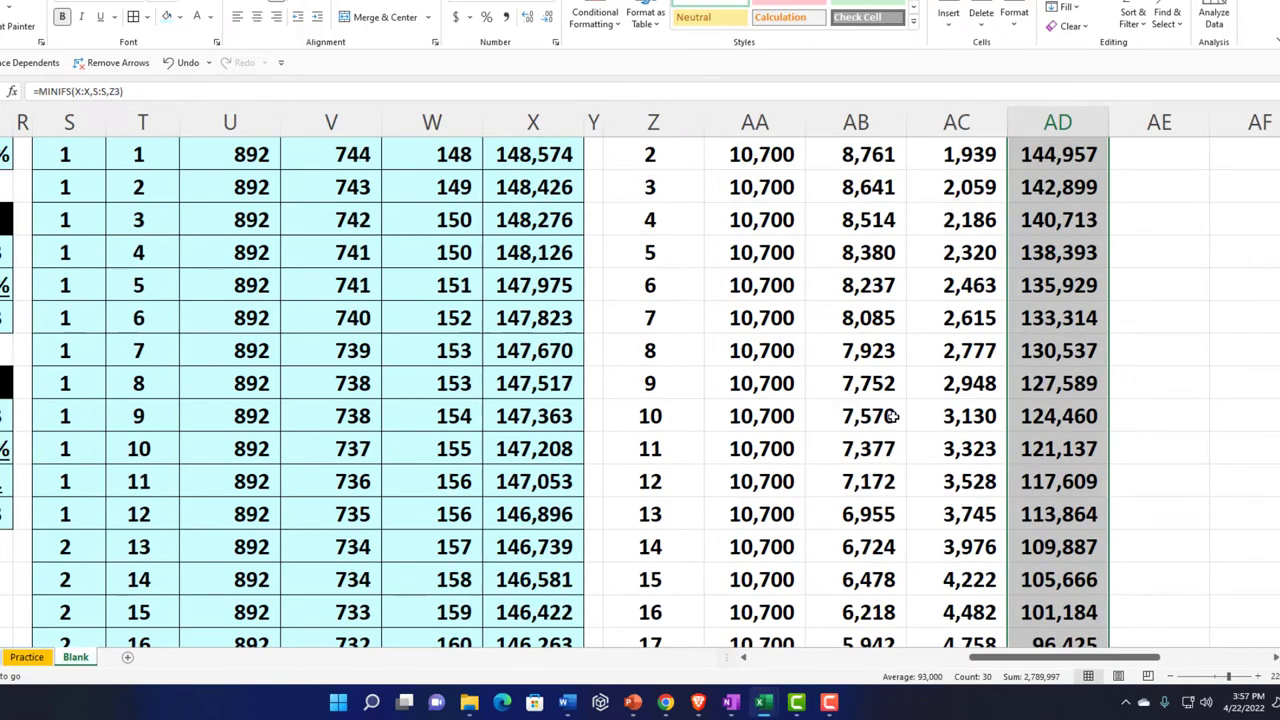
Apply cell borders and the light blue fill to the yearly table from year 1 through year 30, columns Z to AD.
drag(666, 226, 1012, 590)
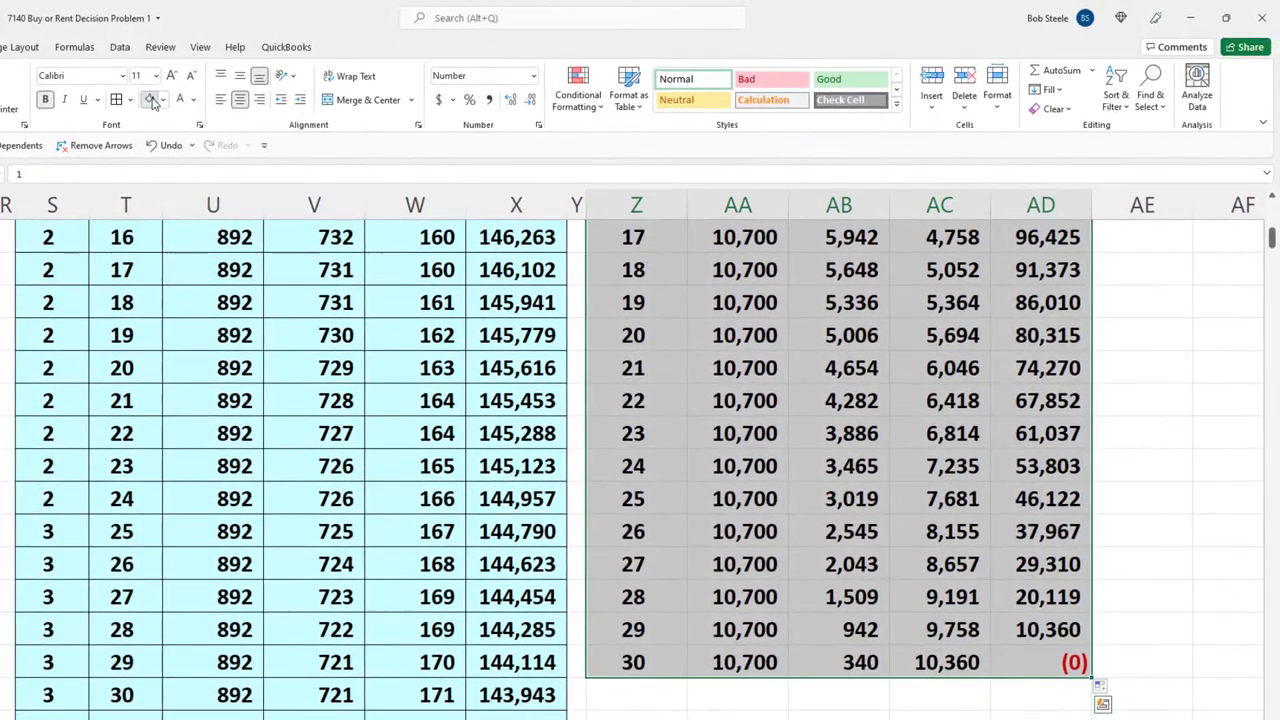
click(157, 63)
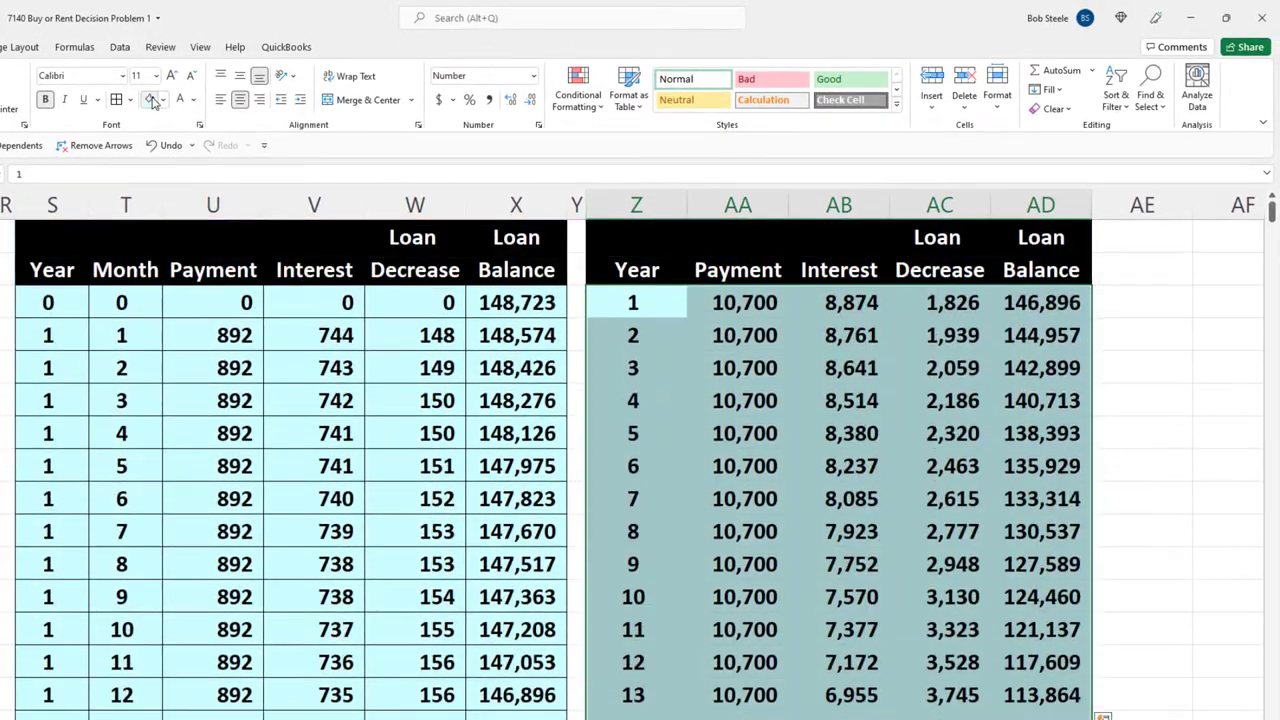
click(864, 448)
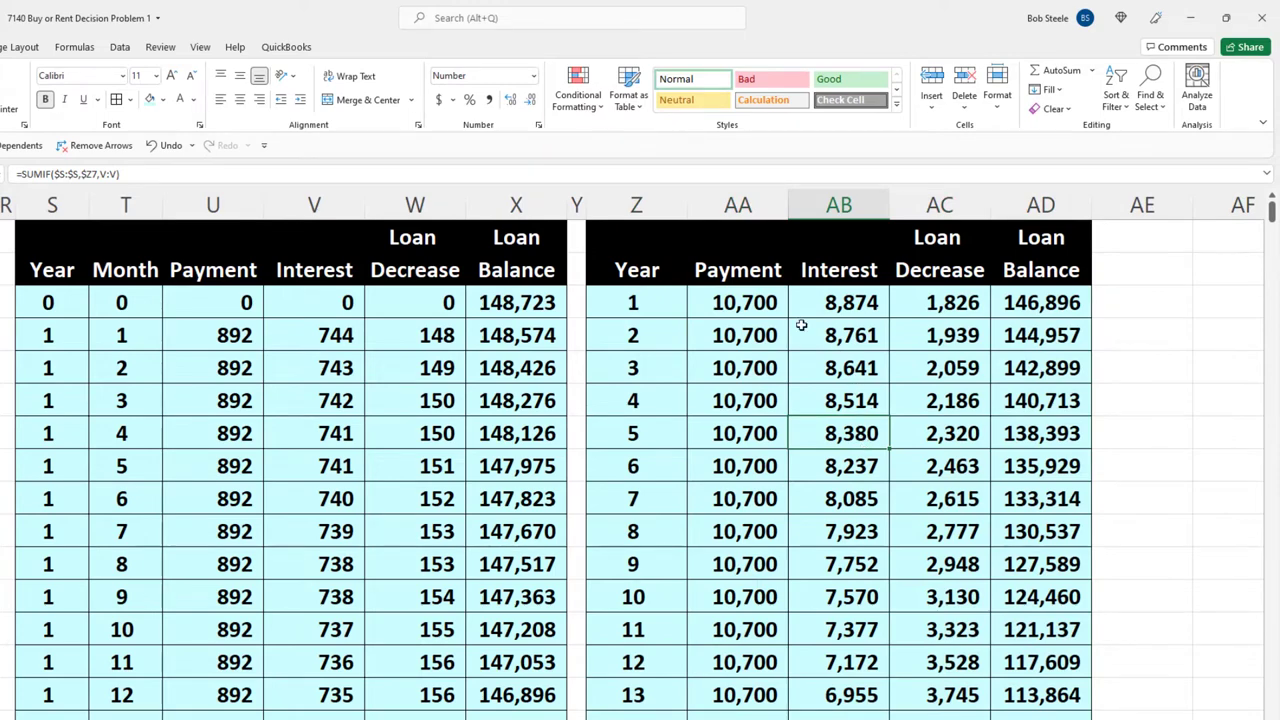
Compare the year 1 interest in AB3 with the interest portion in B9 of the Rent or Buy data.
click(825, 302)
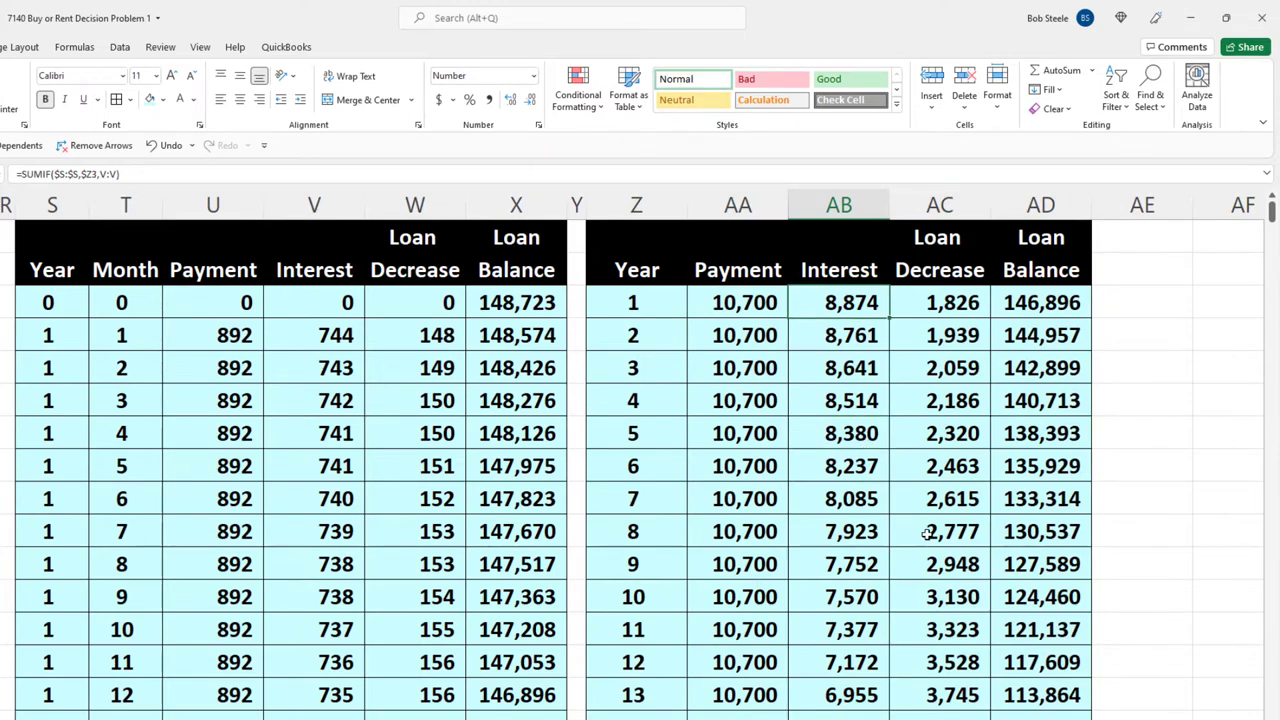
scroll(1010, 704, left, 6)
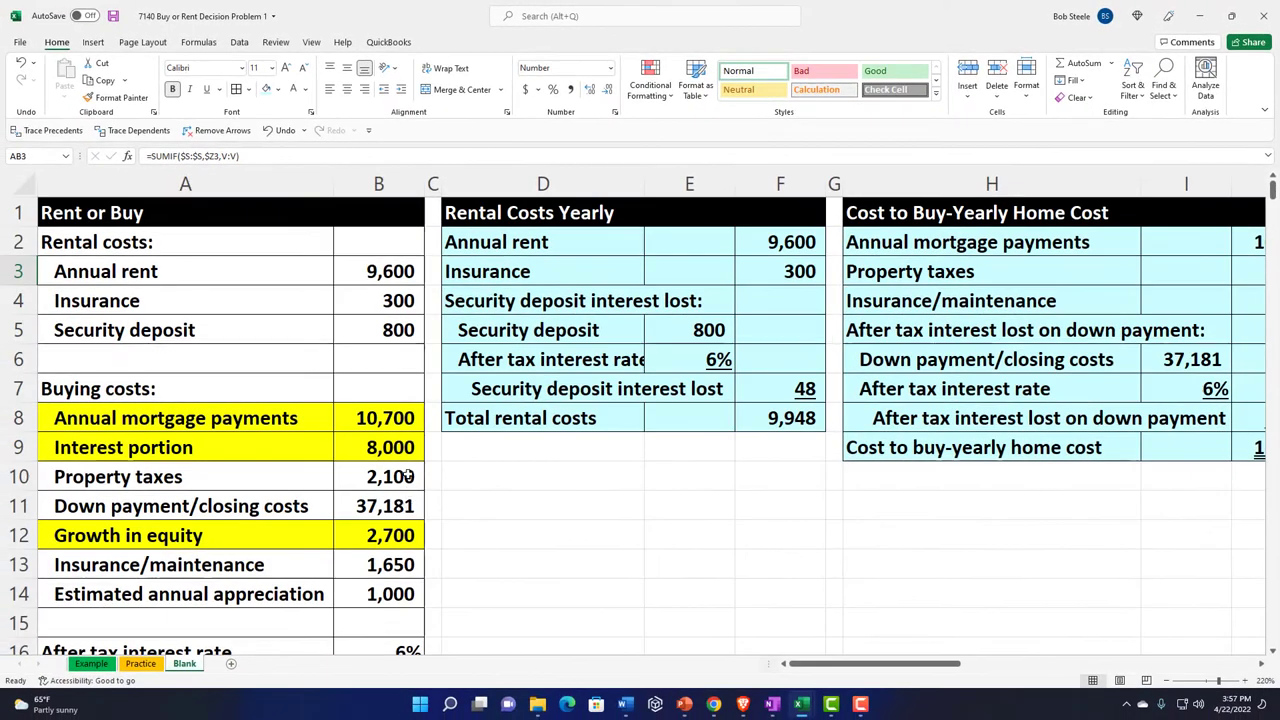
click(392, 440)
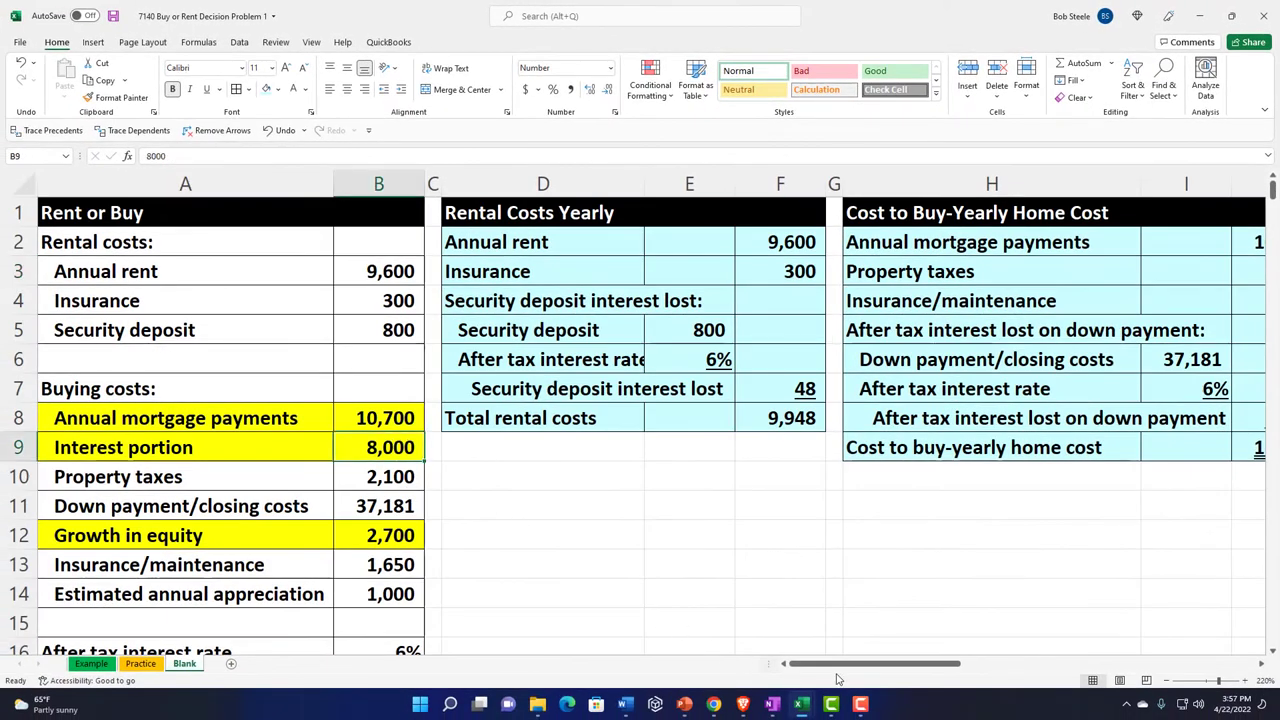
drag(838, 668, 1046, 617)
click(820, 271)
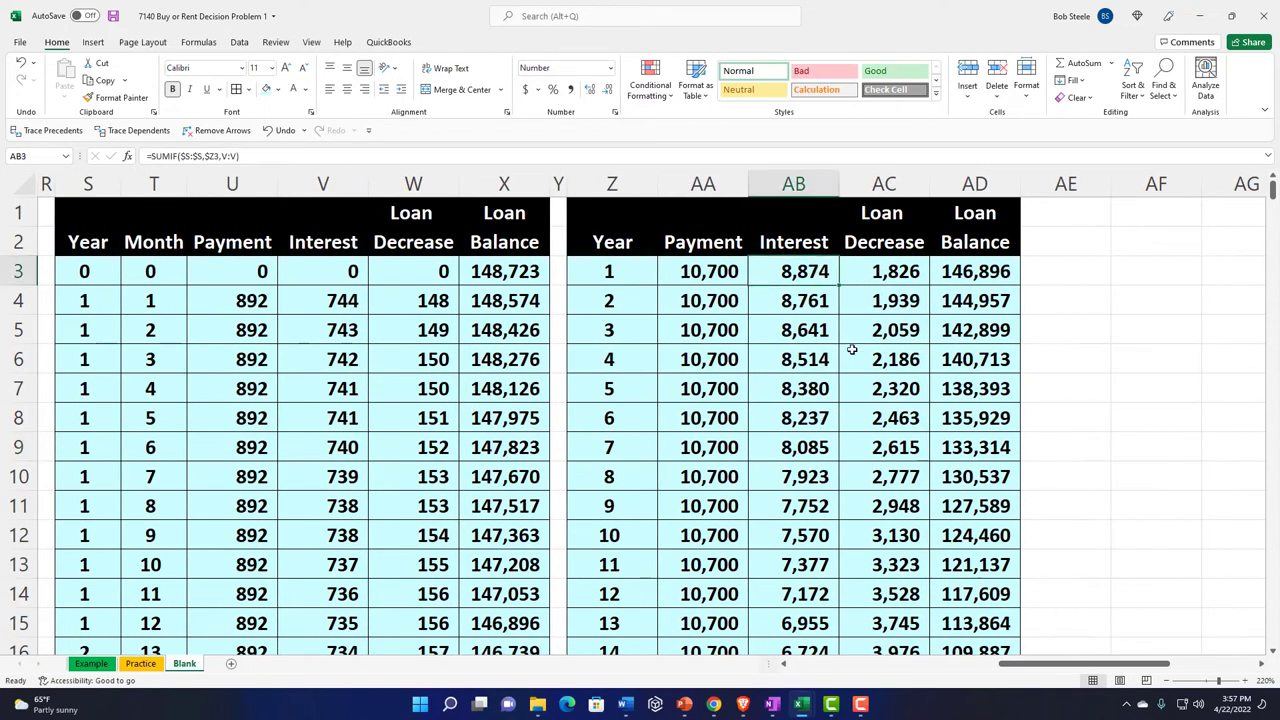
Review the yearly Interest column AB from year 1 down to year 30, comparing the final year's interest with its payment.
key(Down)
key(Down)
key(Down)
key(Down)
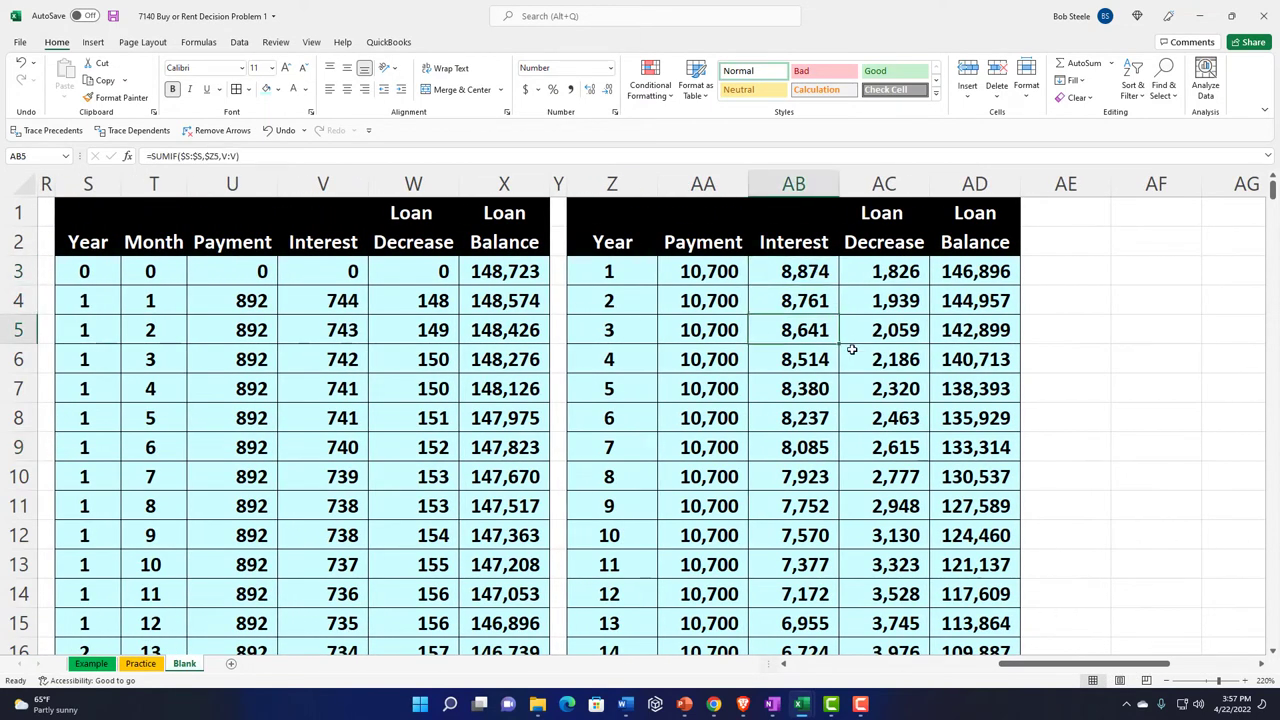
key(Down)
key(Down)
key(Down)
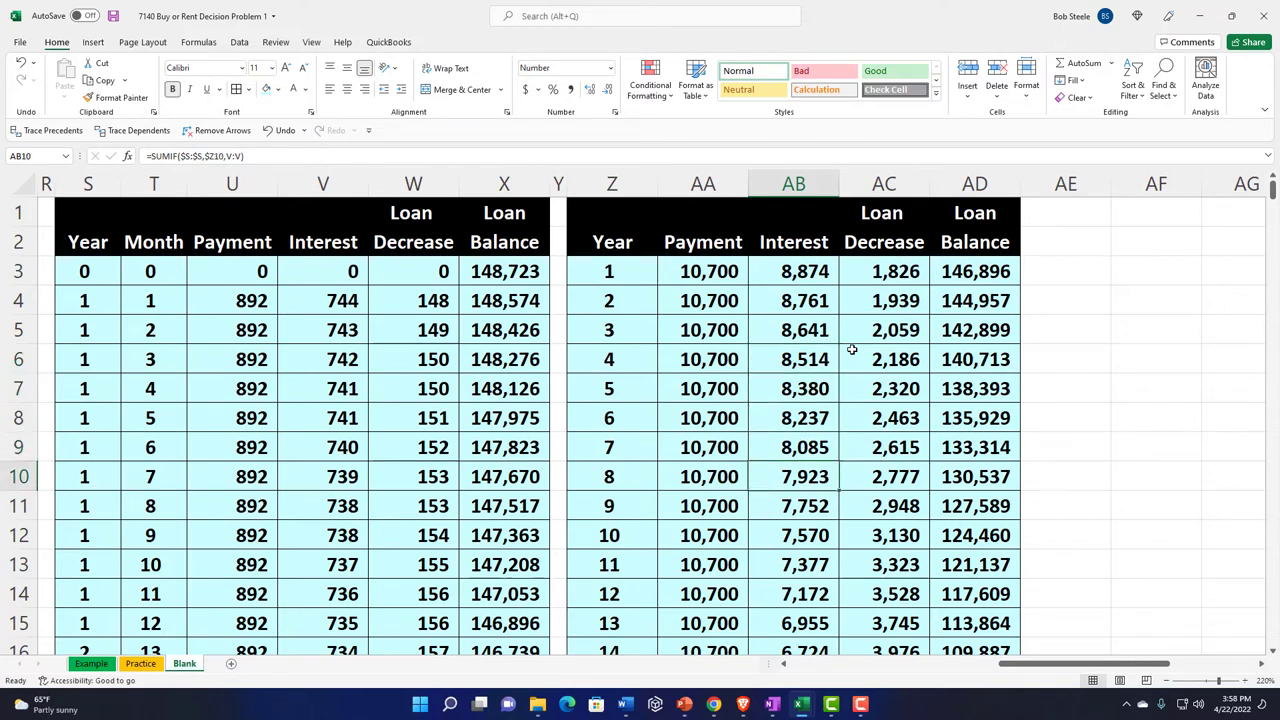
key(Down)
key(Down)
key(Down)
key(Down)
key(Down)
key(Down)
key(Down)
key(Down)
key(Down)
key(Down)
key(Down)
key(Down)
key(Down)
key(Down)
key(Down)
key(Down)
key(Down)
key(Down)
key(Down)
key(Down)
key(Down)
key(Down)
key(Down)
key(Down)
key(Up)
key(Up)
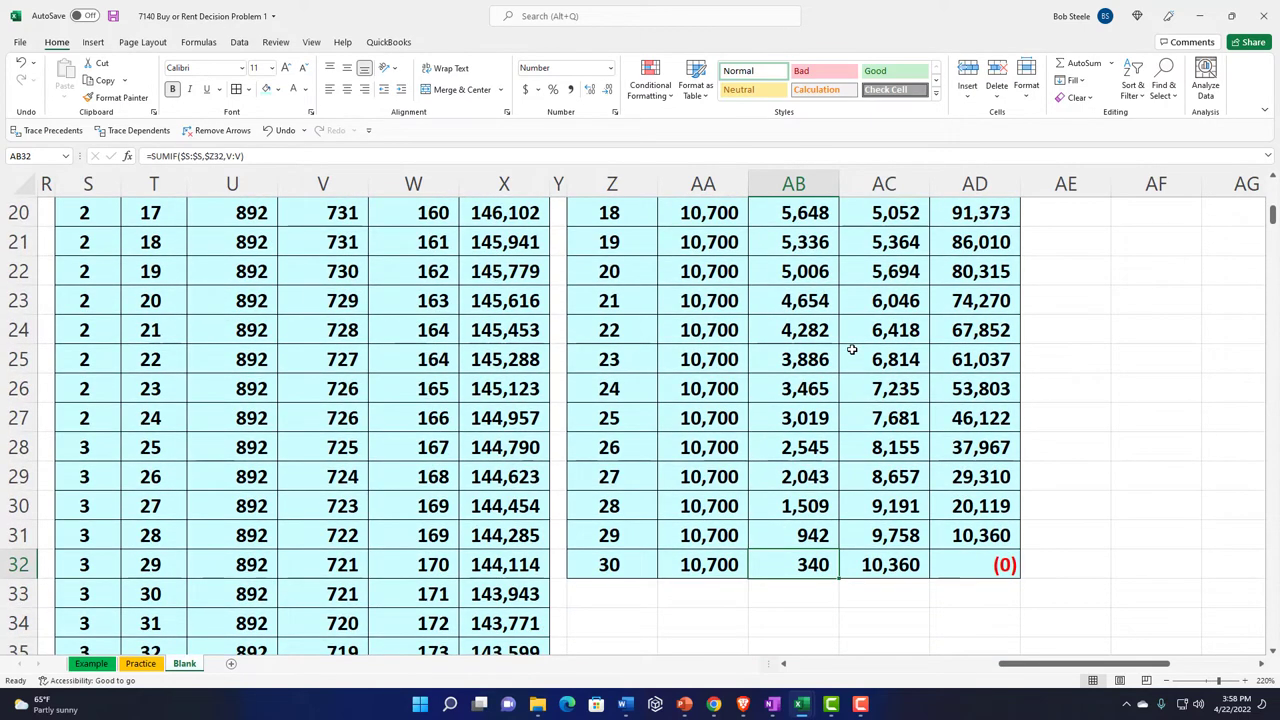
key(Left)
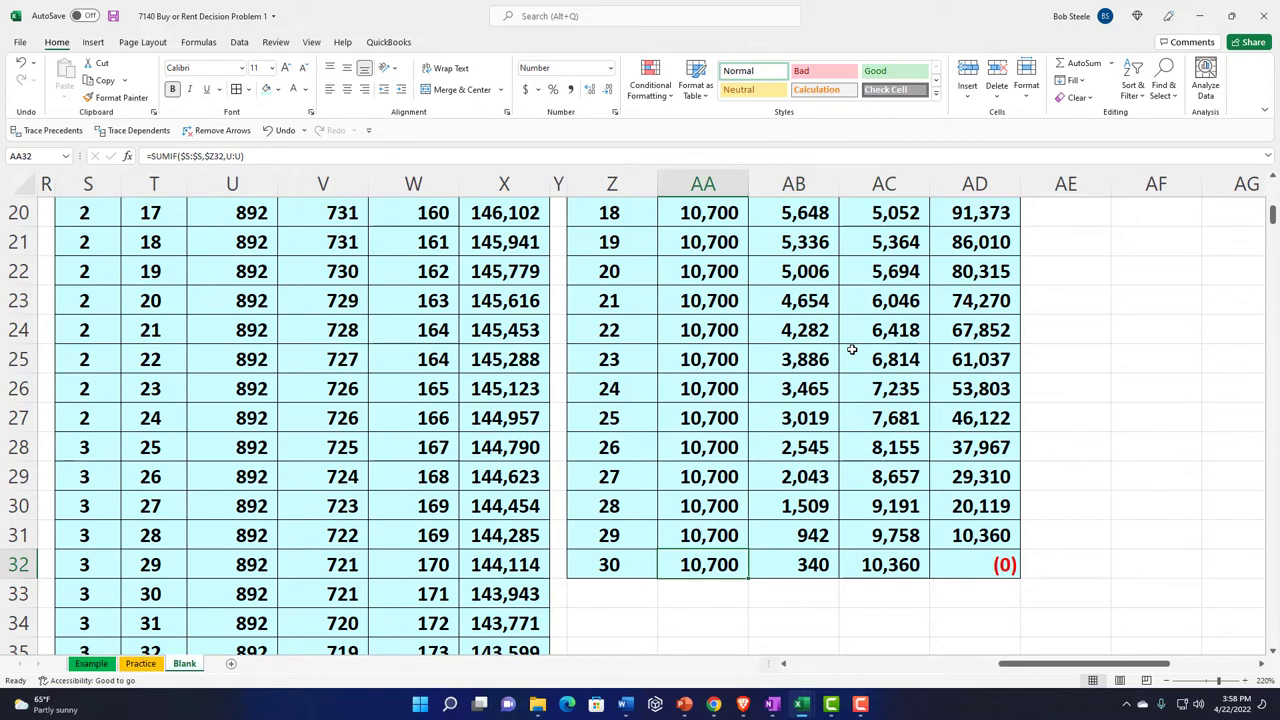
key(Right)
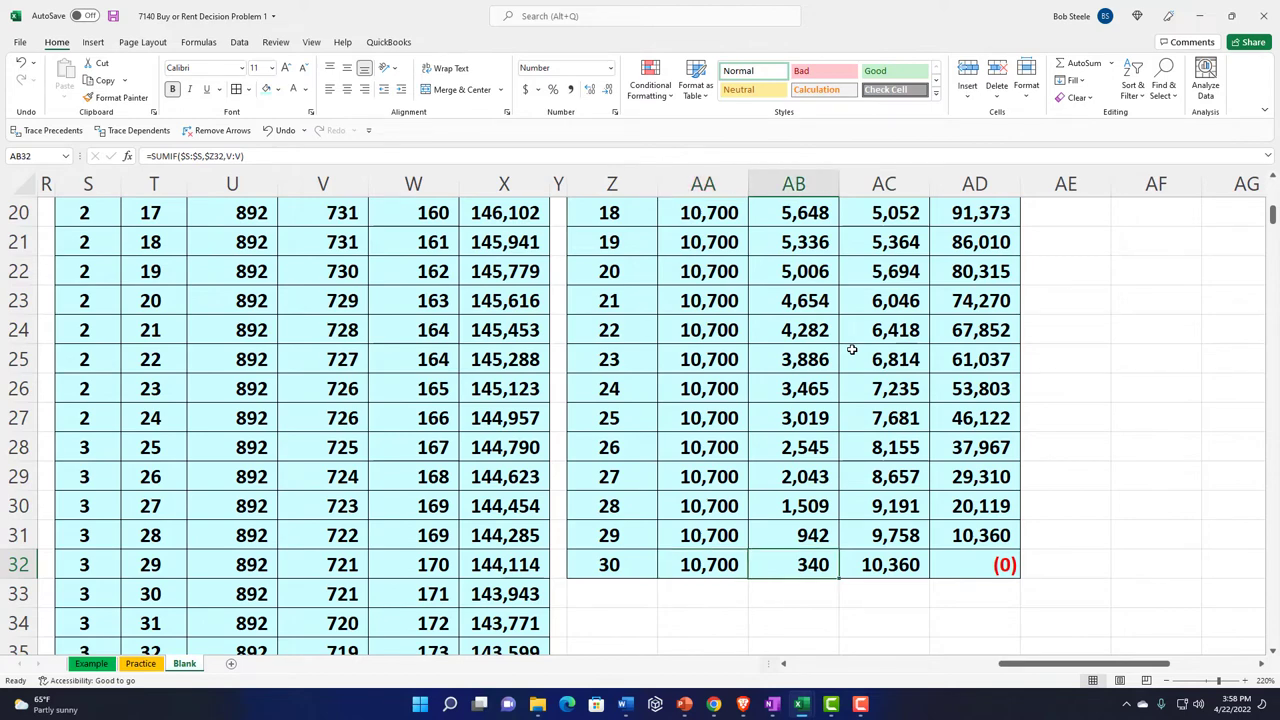
Check the interest portion in B9 of the Buying costs against the yearly interest amounts.
scroll(851, 349, up, 3)
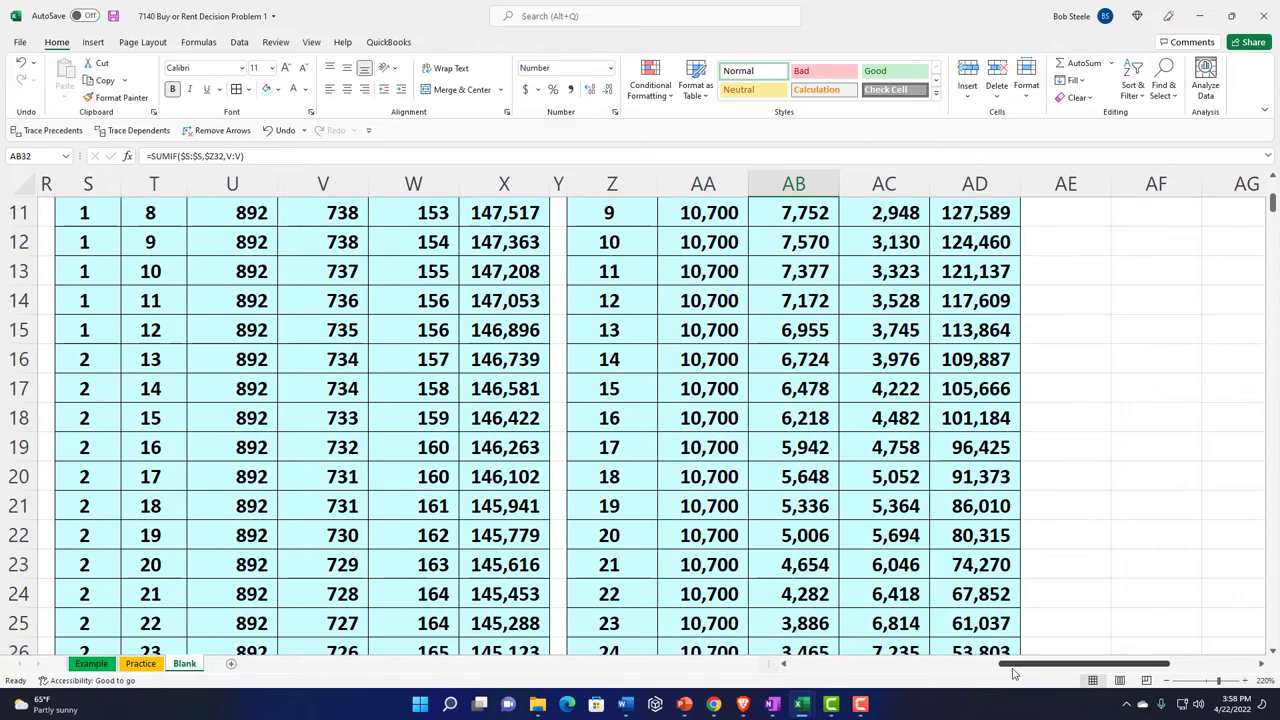
click(786, 665)
scroll(550, 553, left, 3)
scroll(550, 553, up, 3)
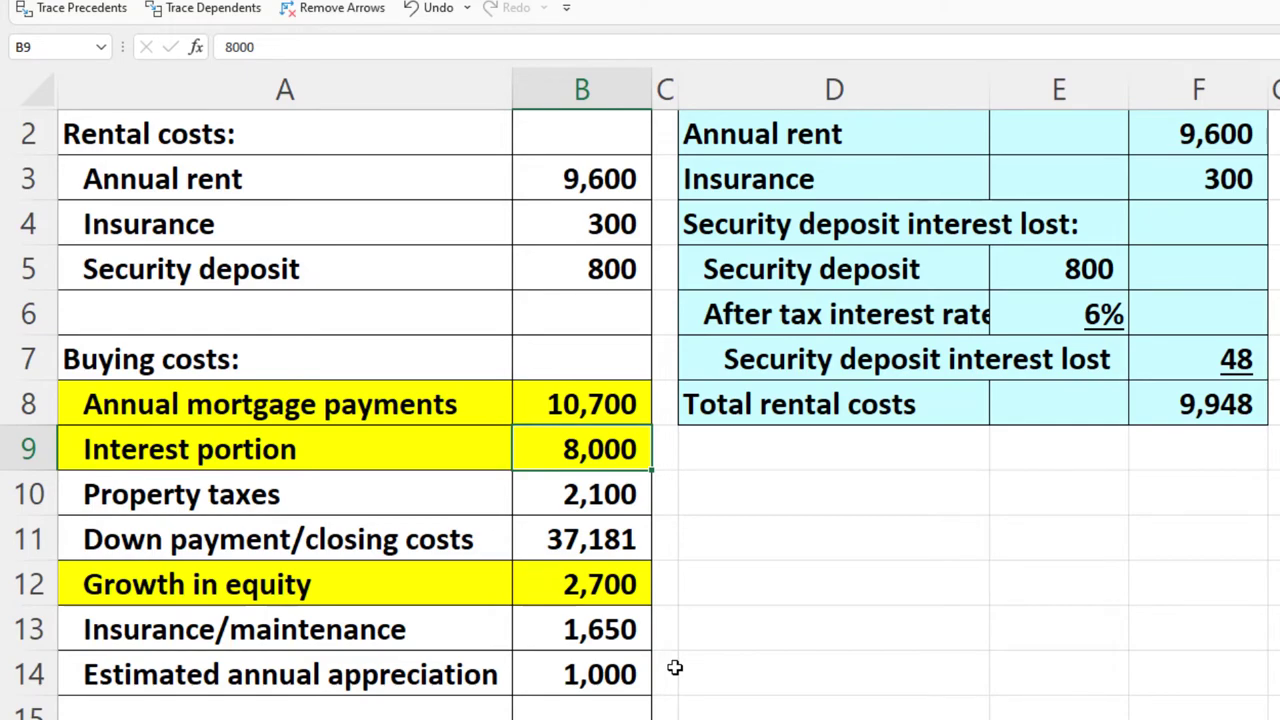
Examine the interest trend in the yearly table through year 30, plus the year 1 loan decrease and loan balance in AC3 and AD3.
key(Right)
key(Right)
key(Right)
key(Right)
key(Right)
key(Right)
key(Right)
key(Right)
key(Right)
key(Right)
key(Right)
key(Right)
key(Right)
key(Right)
key(Right)
key(Right)
key(Right)
key(Right)
key(Right)
key(Right)
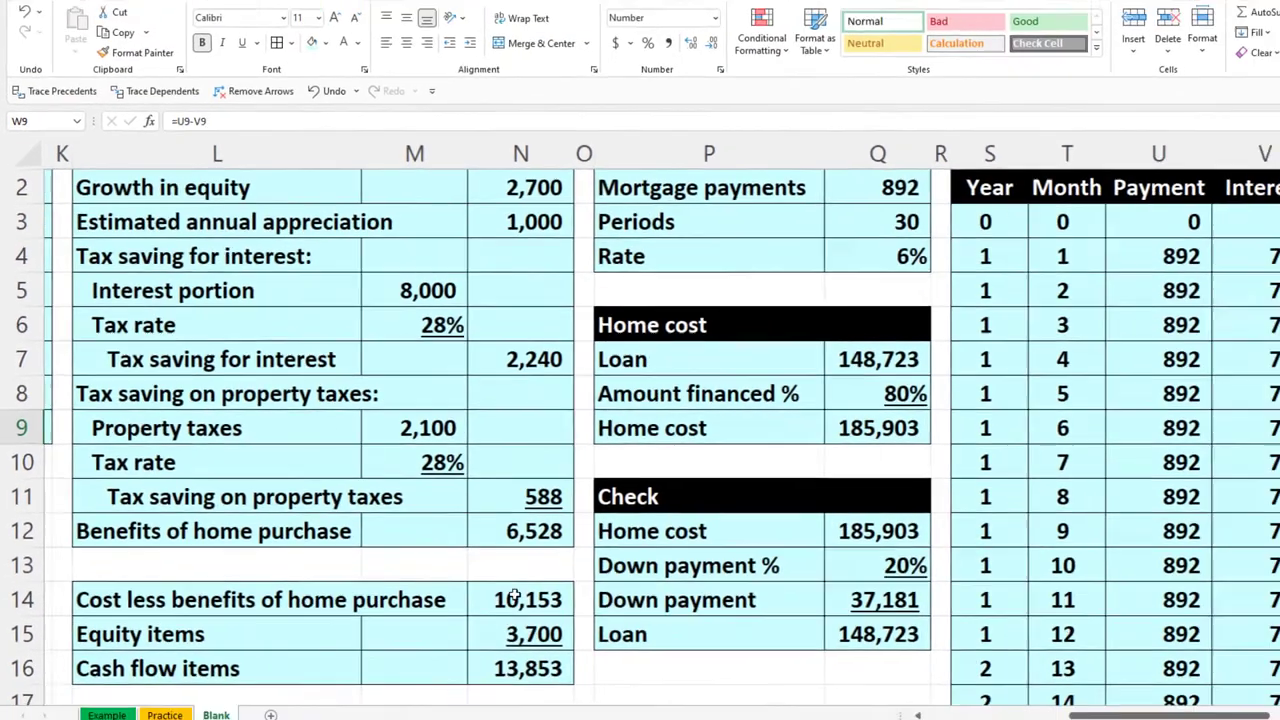
key(Right)
key(Right)
key(Right)
key(Right)
key(Right)
key(Right)
key(Right)
key(Right)
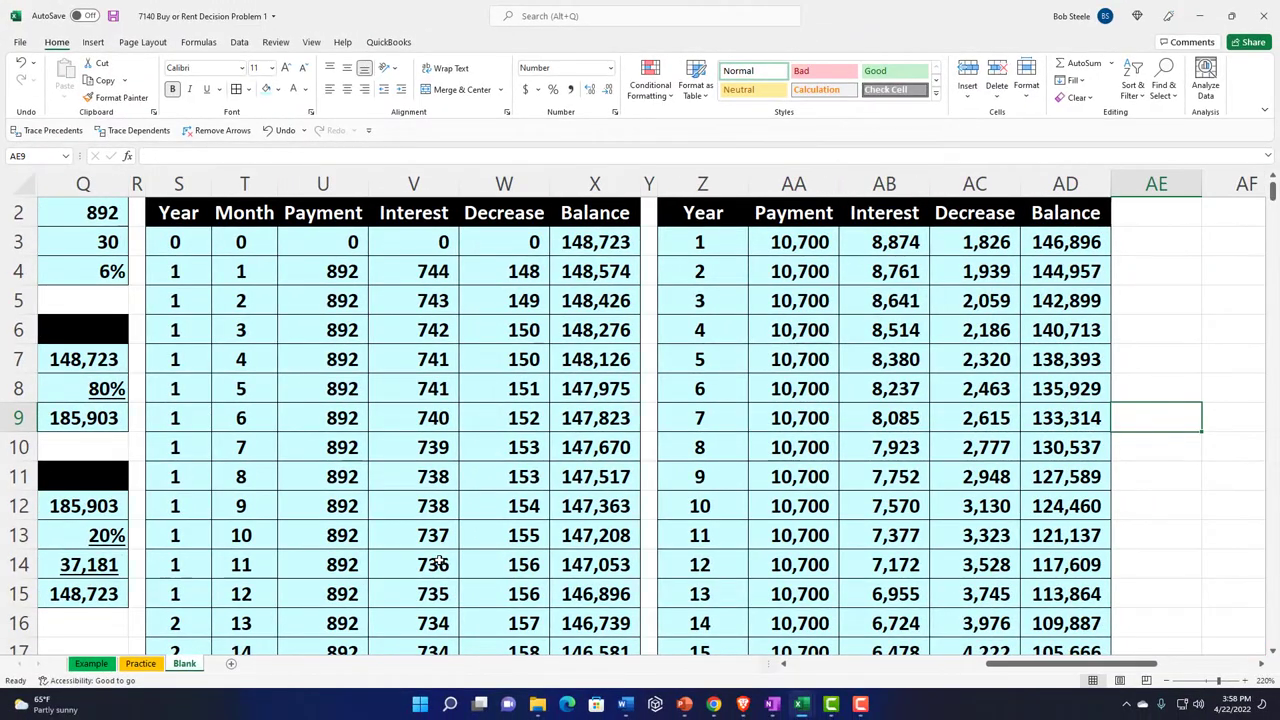
scroll(738, 600, down, 1)
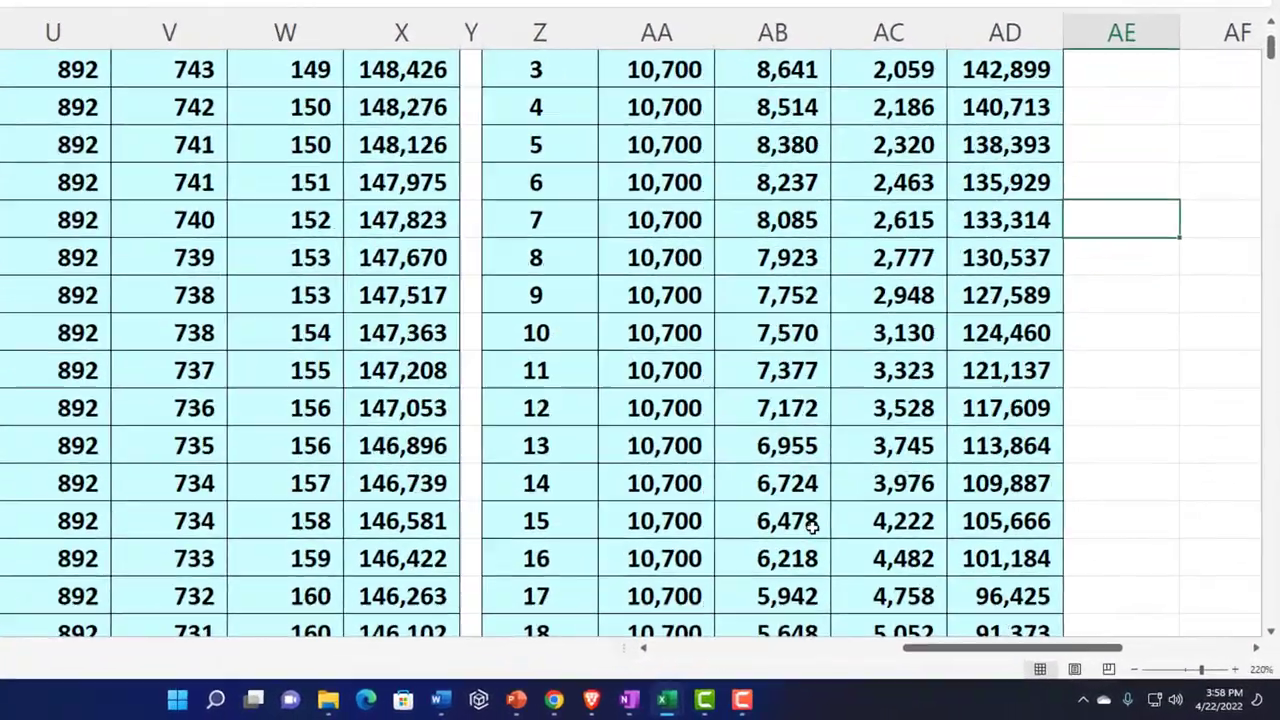
click(905, 566)
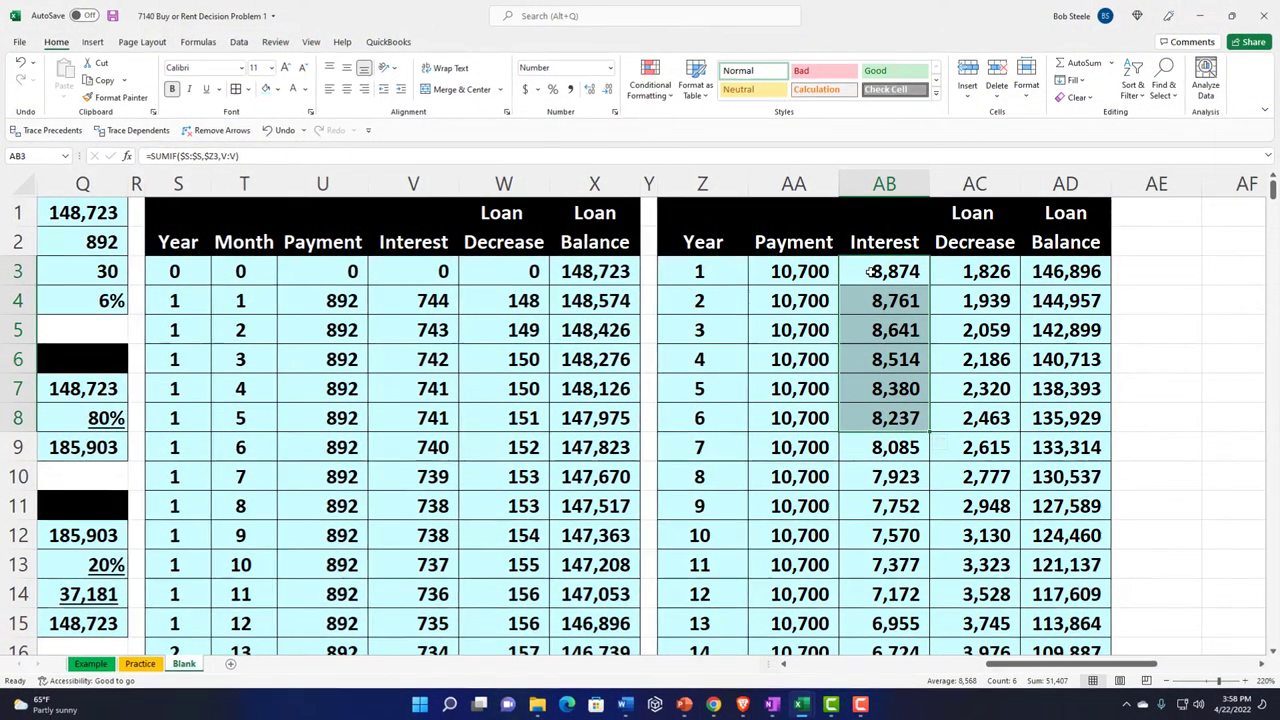
click(870, 271)
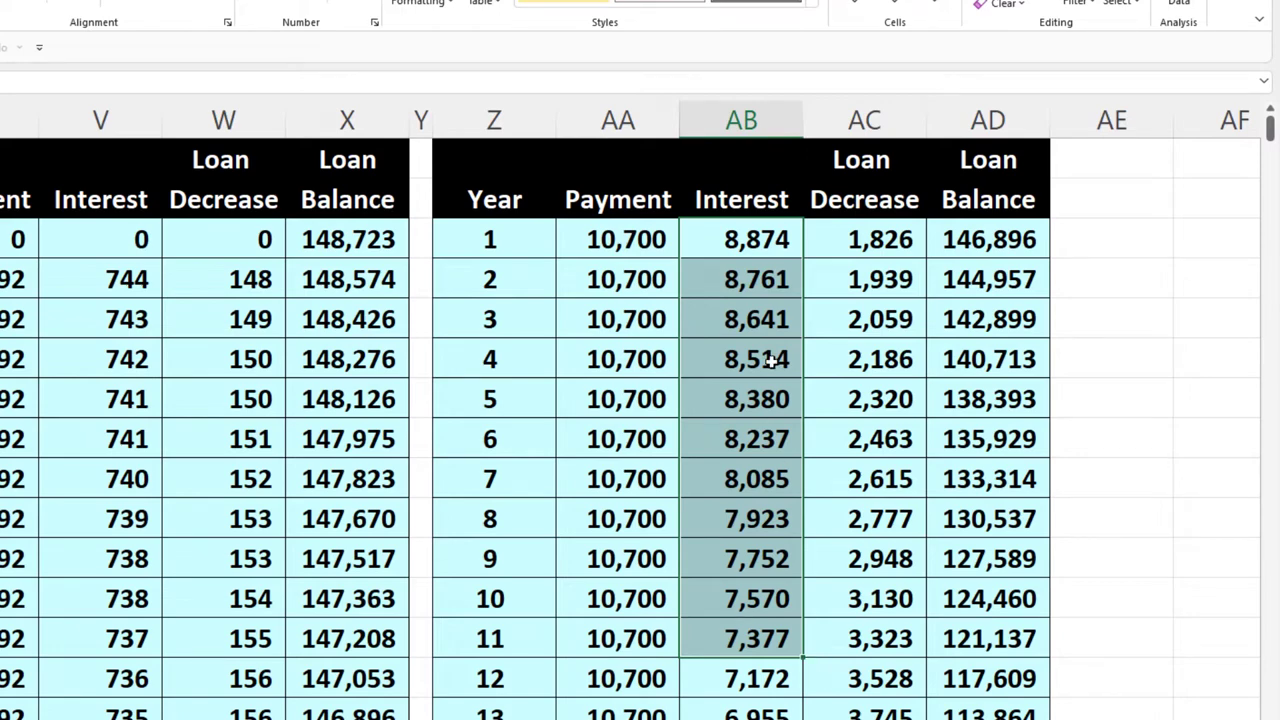
click(738, 275)
scroll(752, 410, down, 9)
click(780, 337)
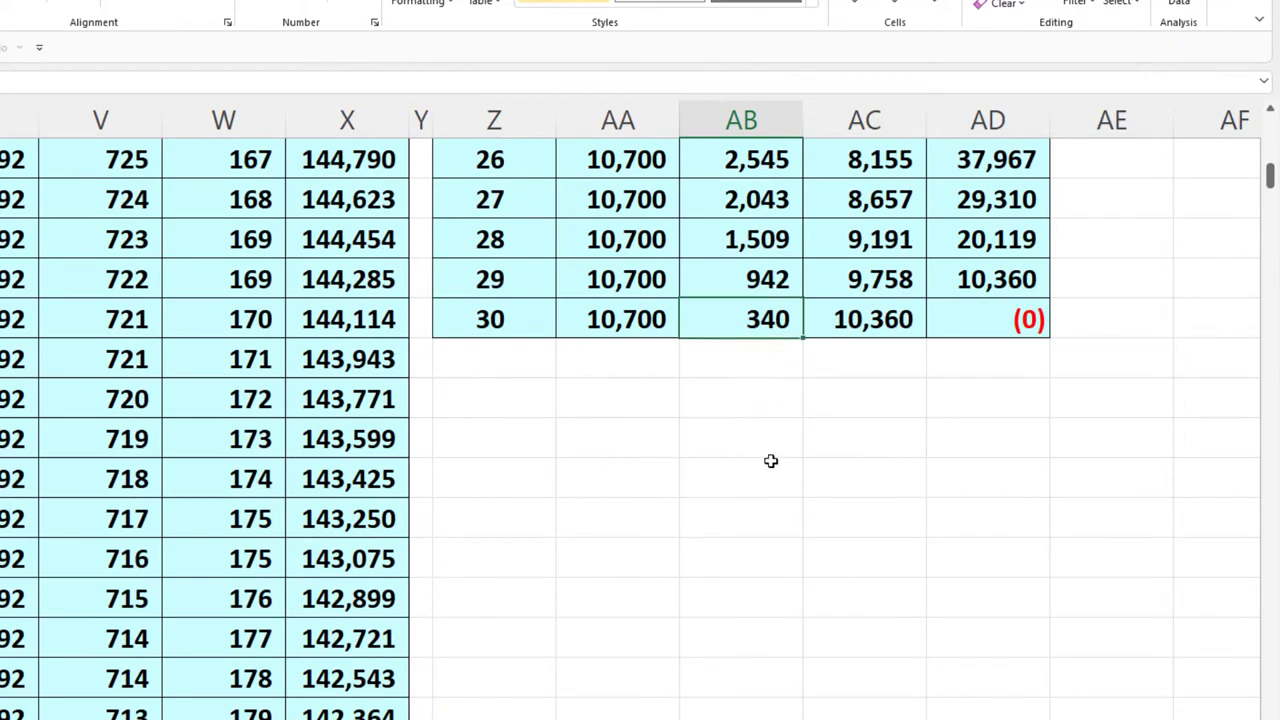
scroll(771, 491, up, 10)
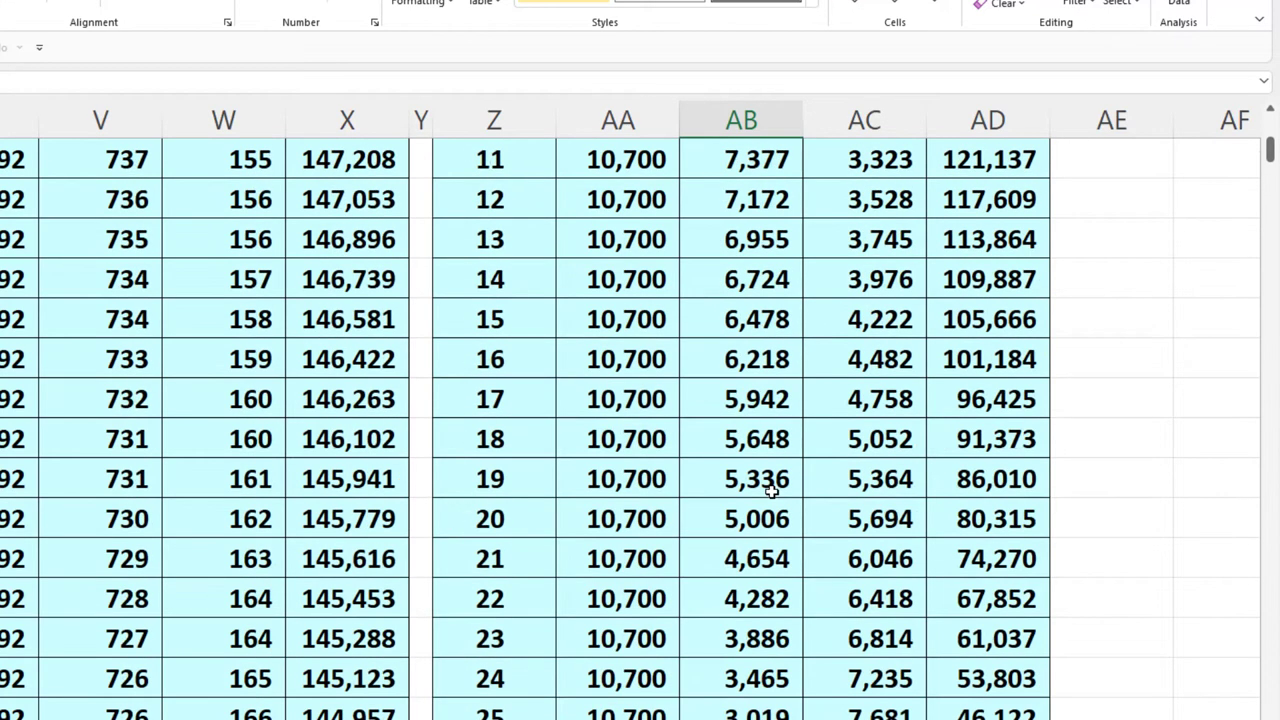
click(870, 242)
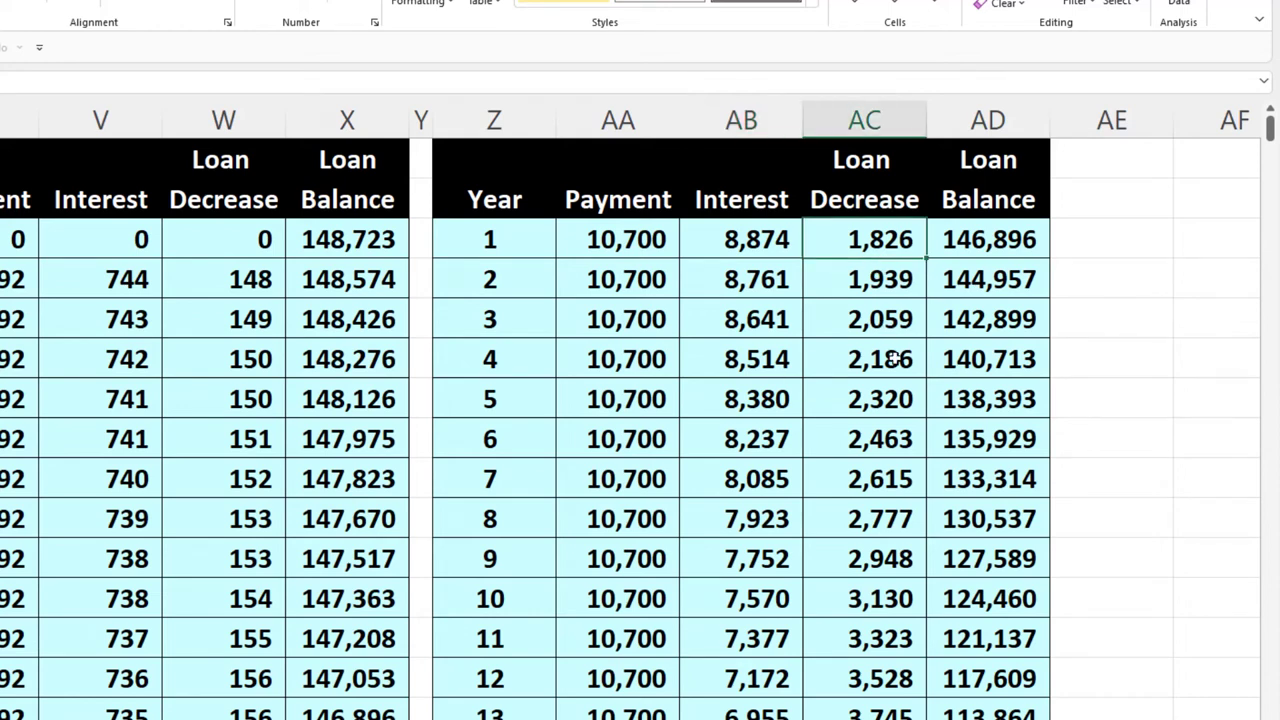
click(994, 238)
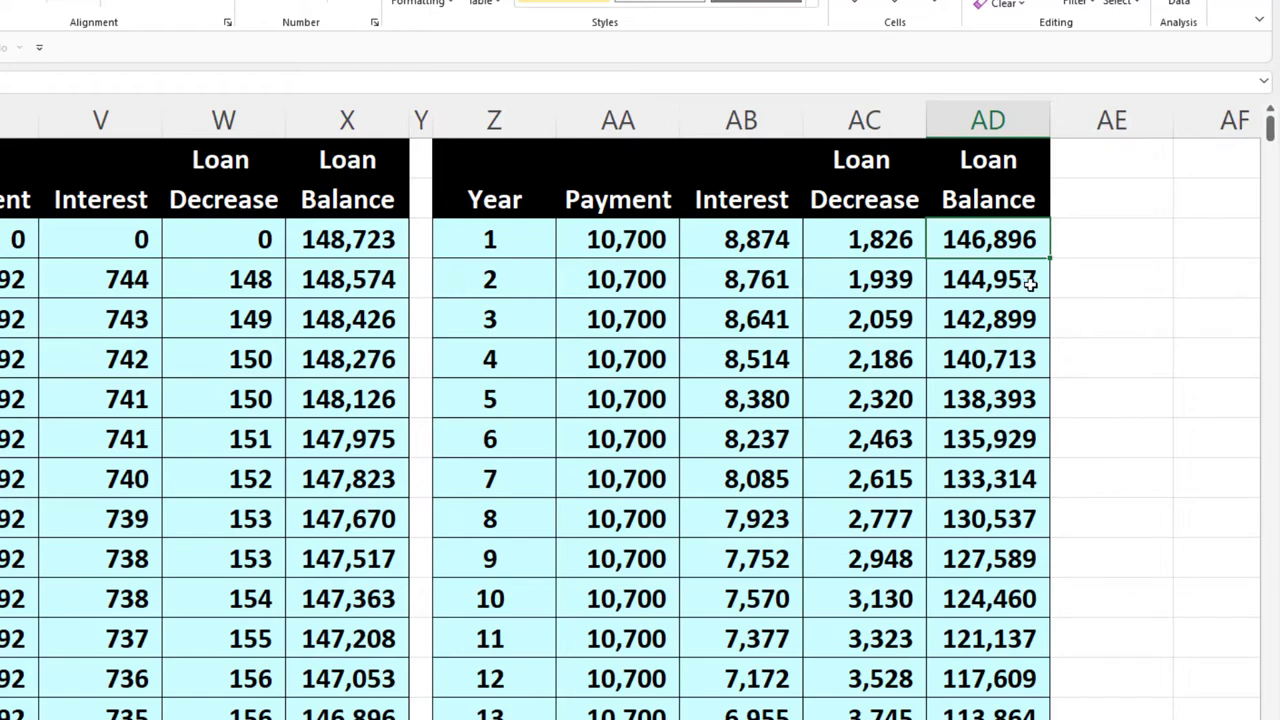
Link AE3, beside the year 1 loan balance, to the home cost in Q12 of the Check block.
click(1118, 243)
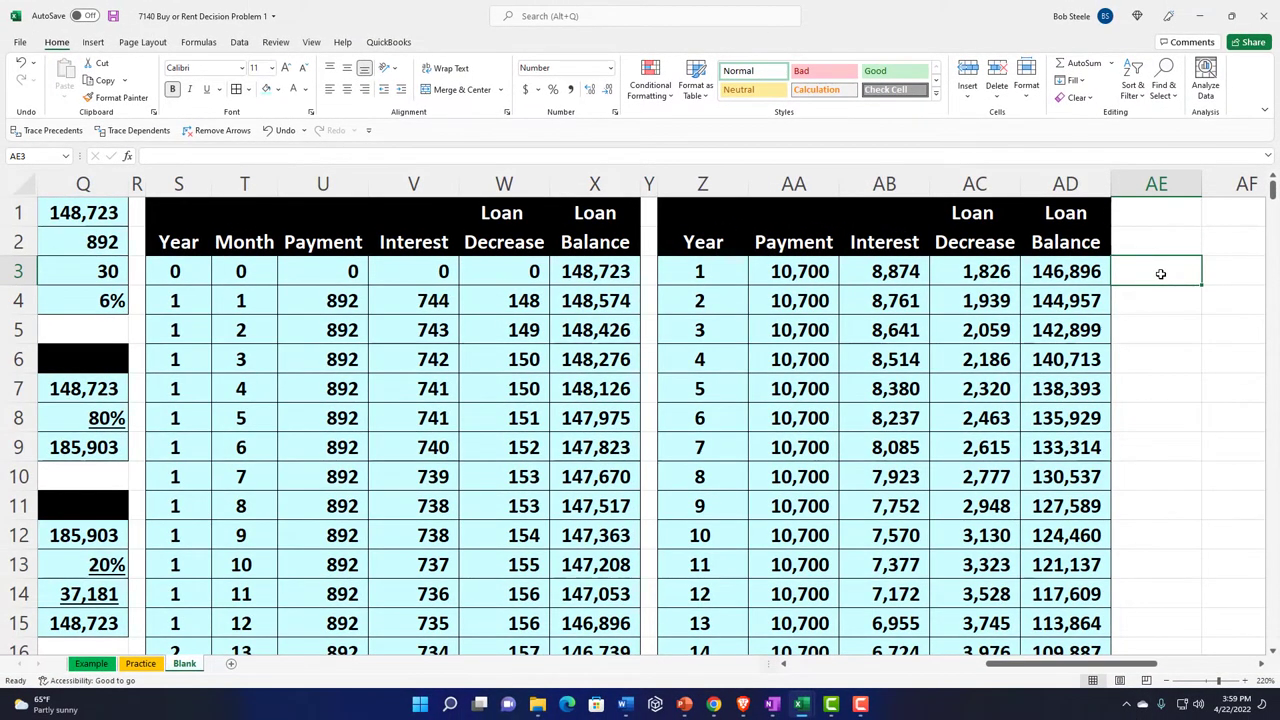
text(=)
key(Left)
key(Left)
key(Left)
key(Left)
key(Left)
key(Left)
key(Left)
key(Left)
key(Left)
key(Left)
key(Left)
key(Left)
key(Down)
key(Down)
key(Down)
key(Down)
key(Down)
key(Down)
key(Down)
key(Down)
key(Down)
key(Left)
key(Left)
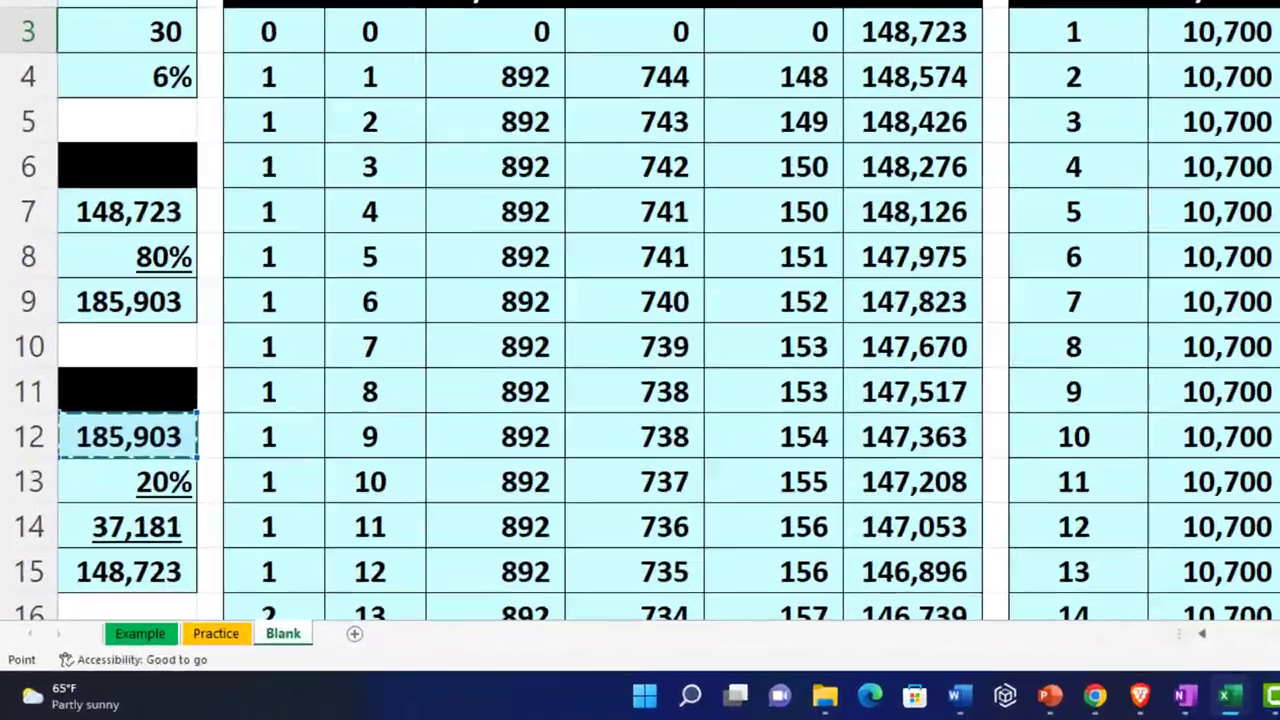
scroll(640, 320, right, 1)
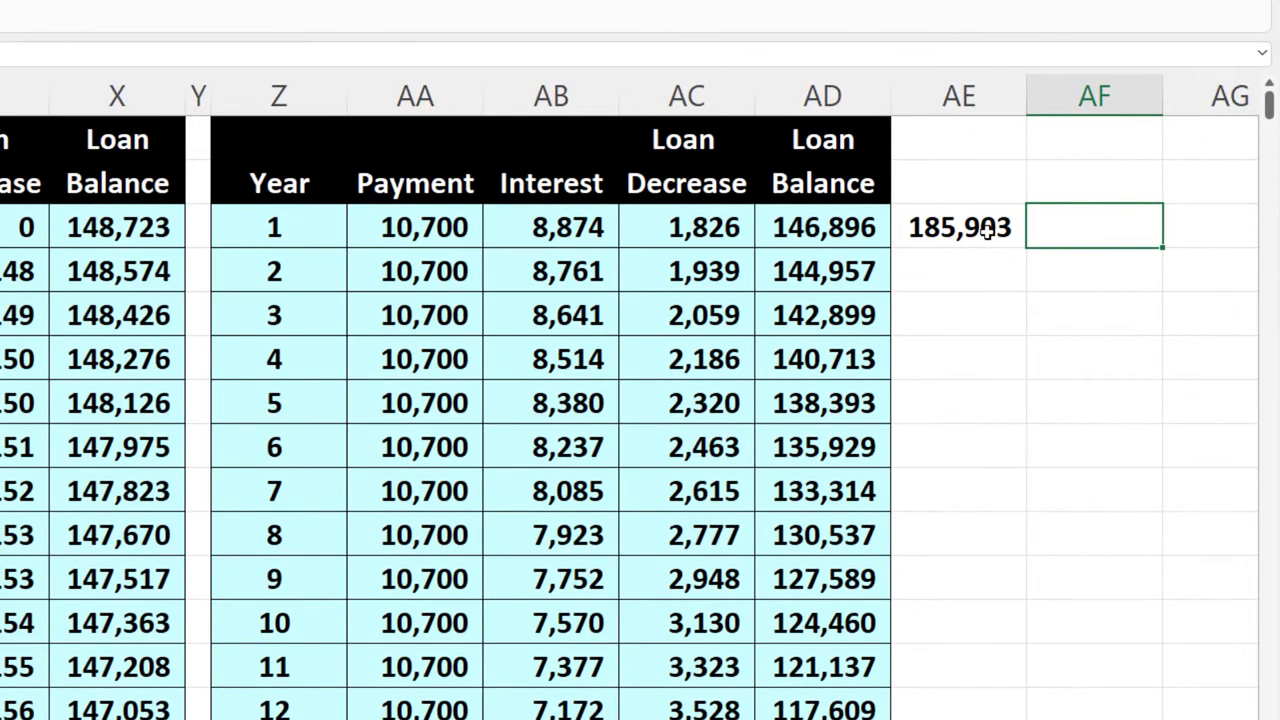
Calculate the year 1 home equity in AF3 with the formula =AE3-AD3.
text(=)
key(Left)
text(-)
key(Left)
key(Left)
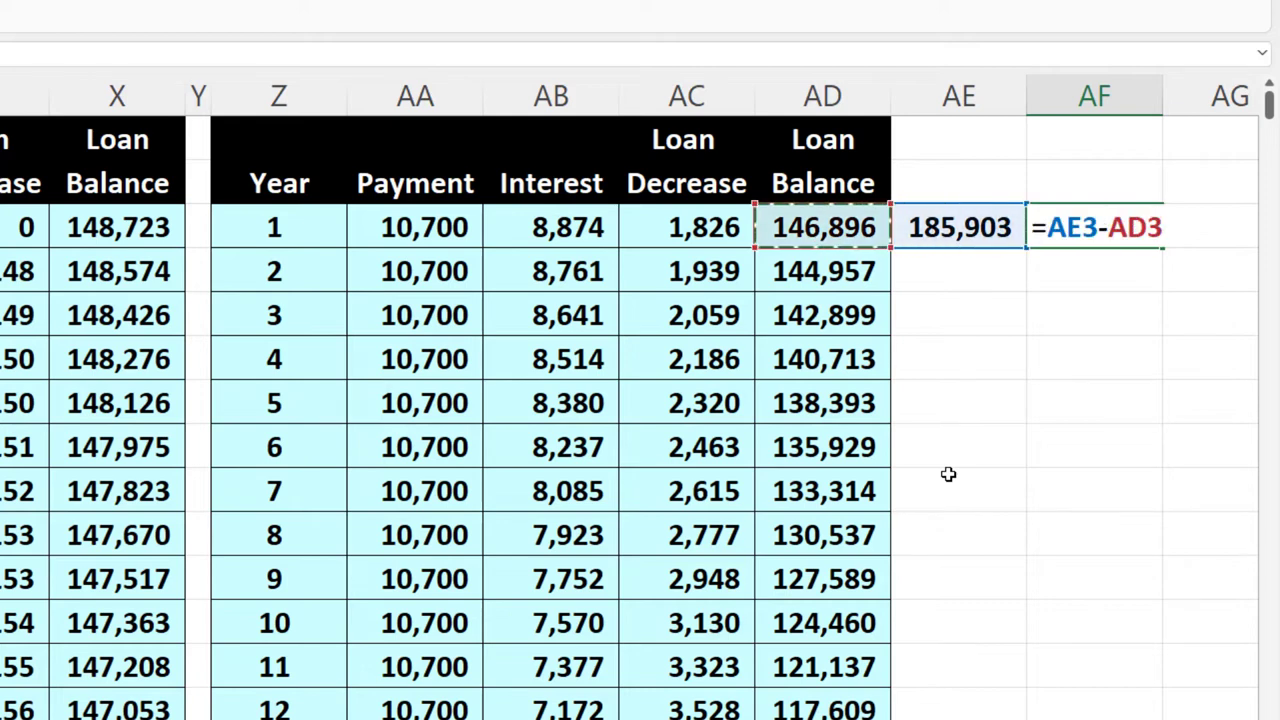
key(Return)
key(Up)
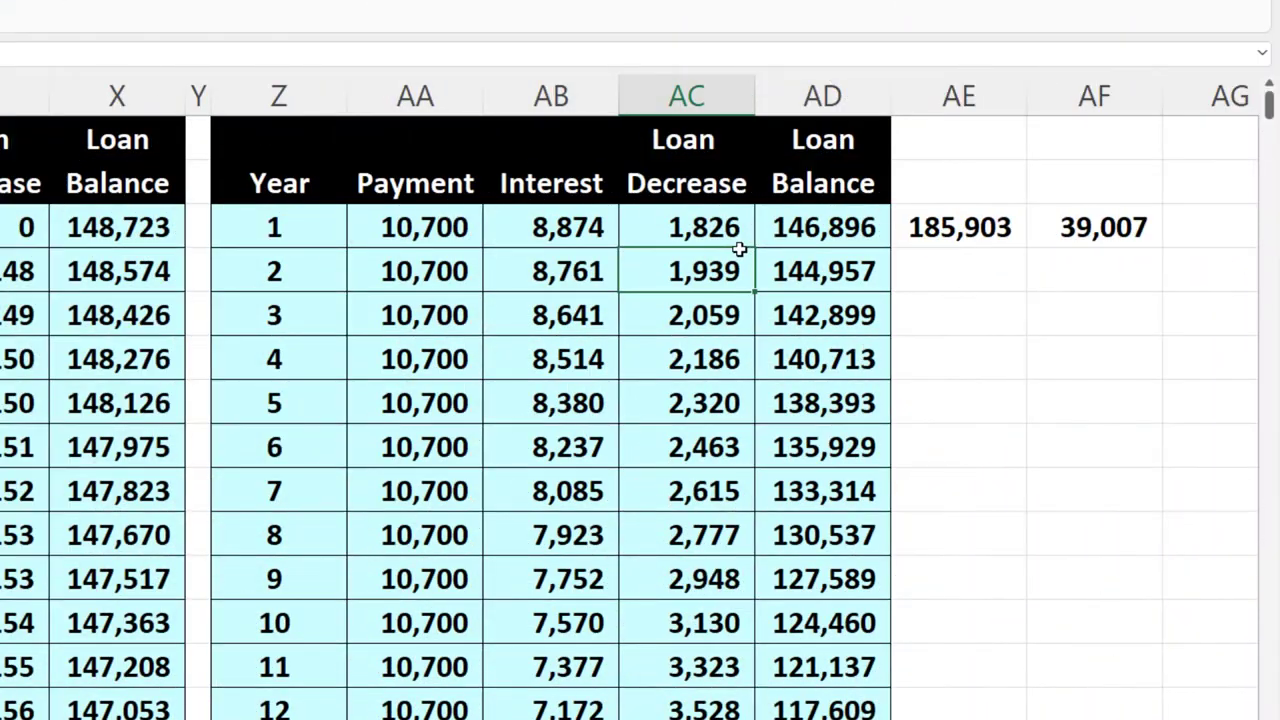
Look down the yearly Loan Decrease column AC from year 2 to year 8 and inspect the home value in AE3.
key(Down)
key(Down)
key(Down)
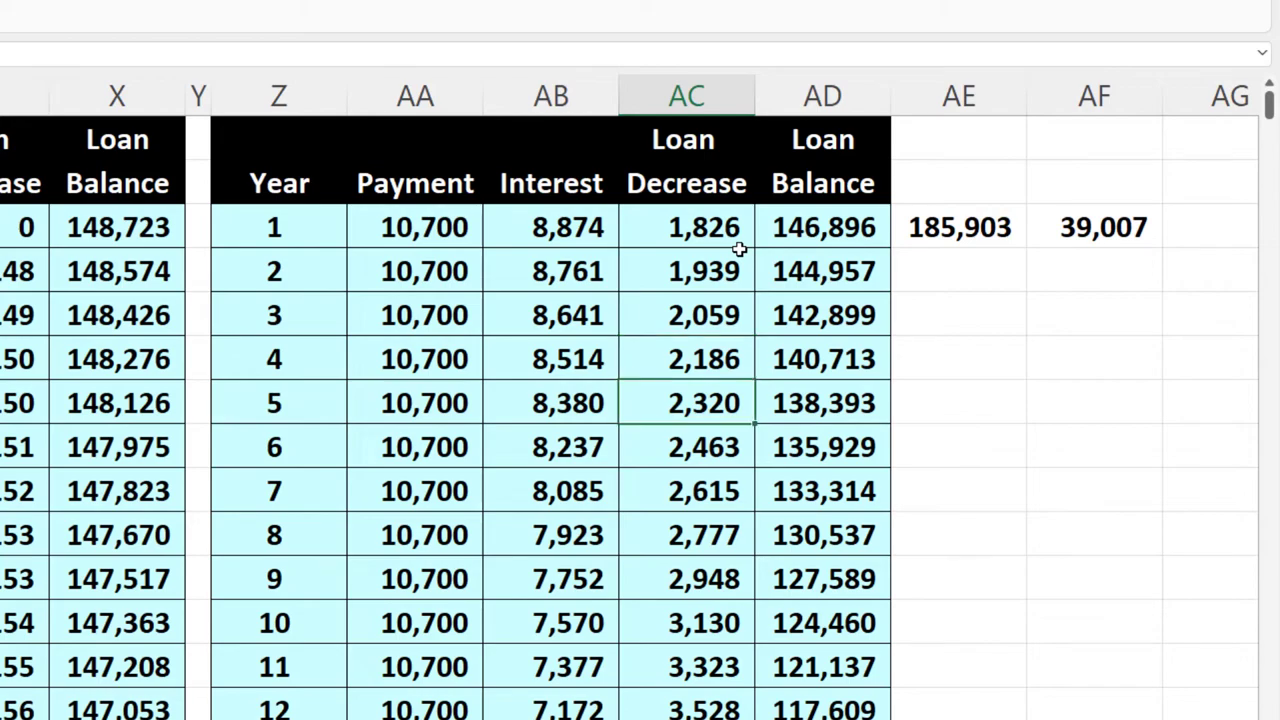
key(Down)
key(Down)
key(Down)
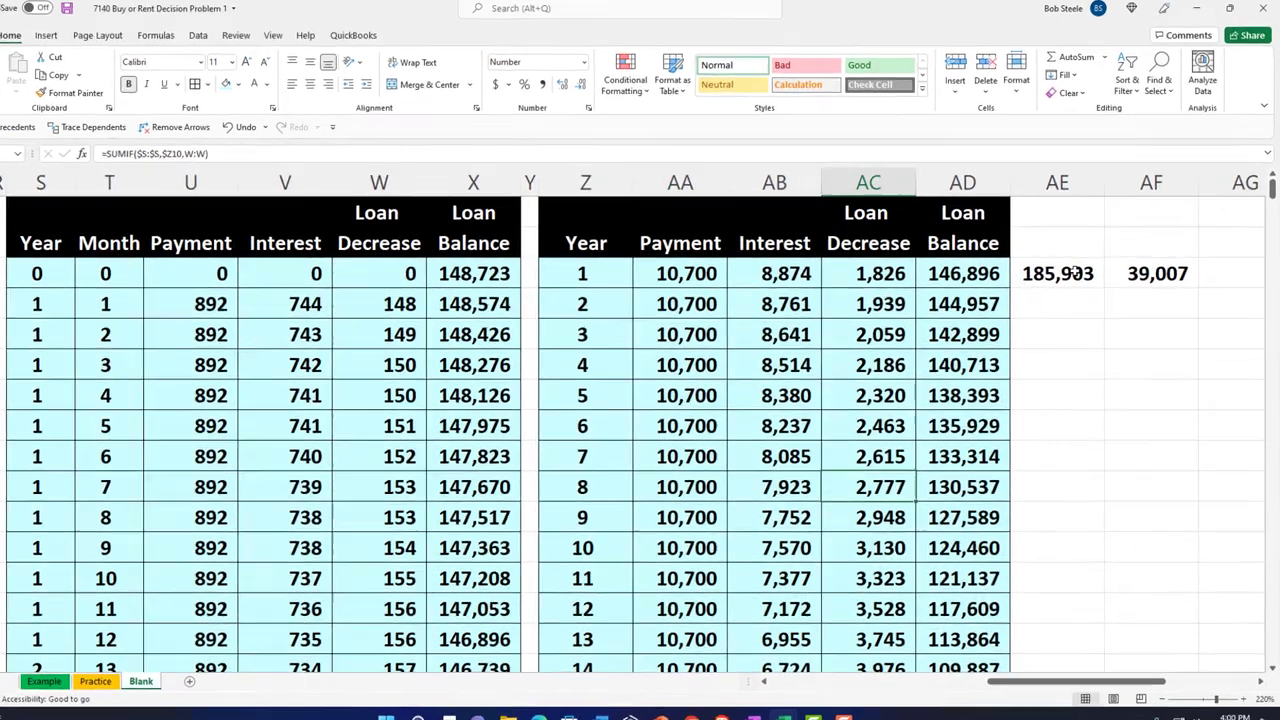
click(1080, 271)
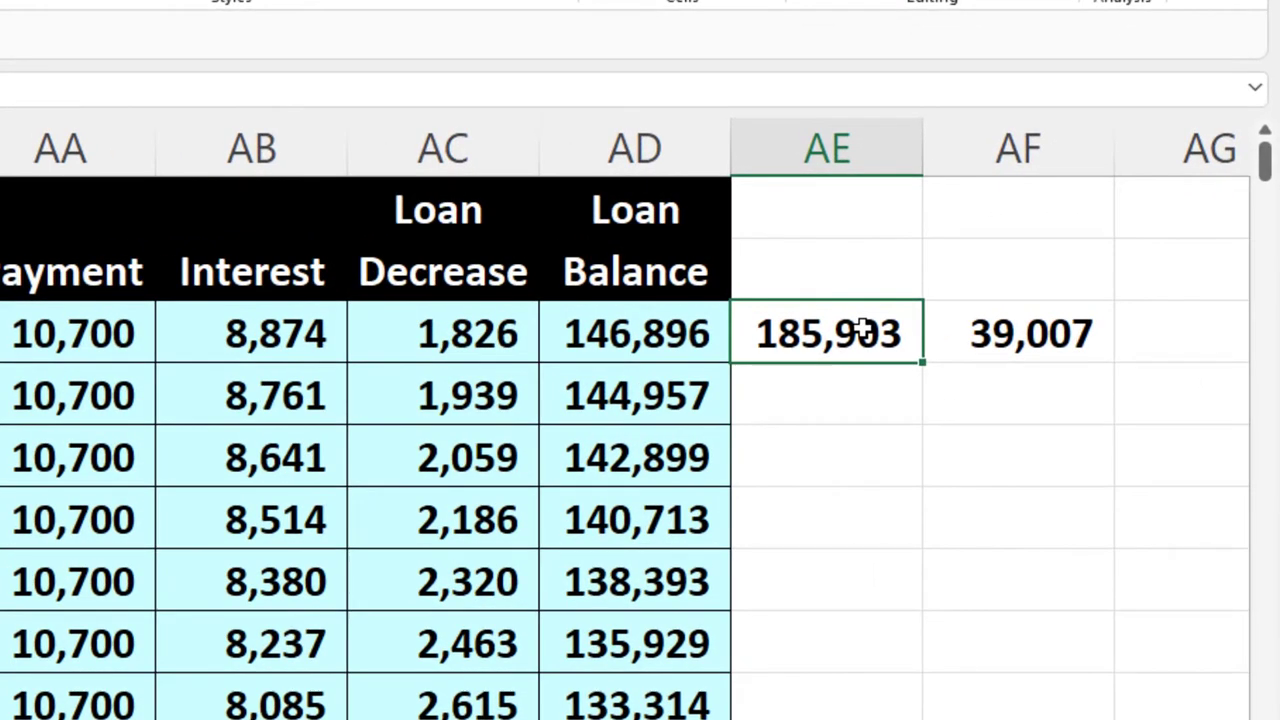
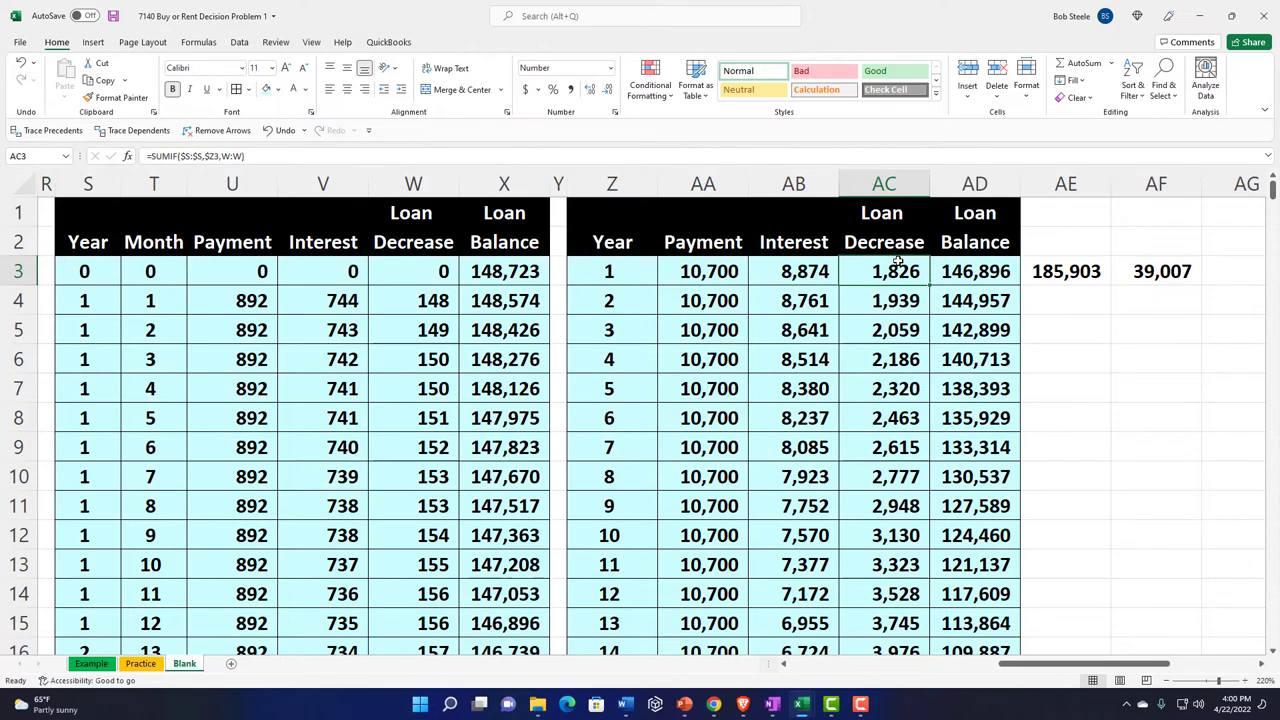
Delete the trial home cost and equity formulas from AE3 and AF3.
drag(1068, 276, 1140, 270)
key(Delete)
key(Left)
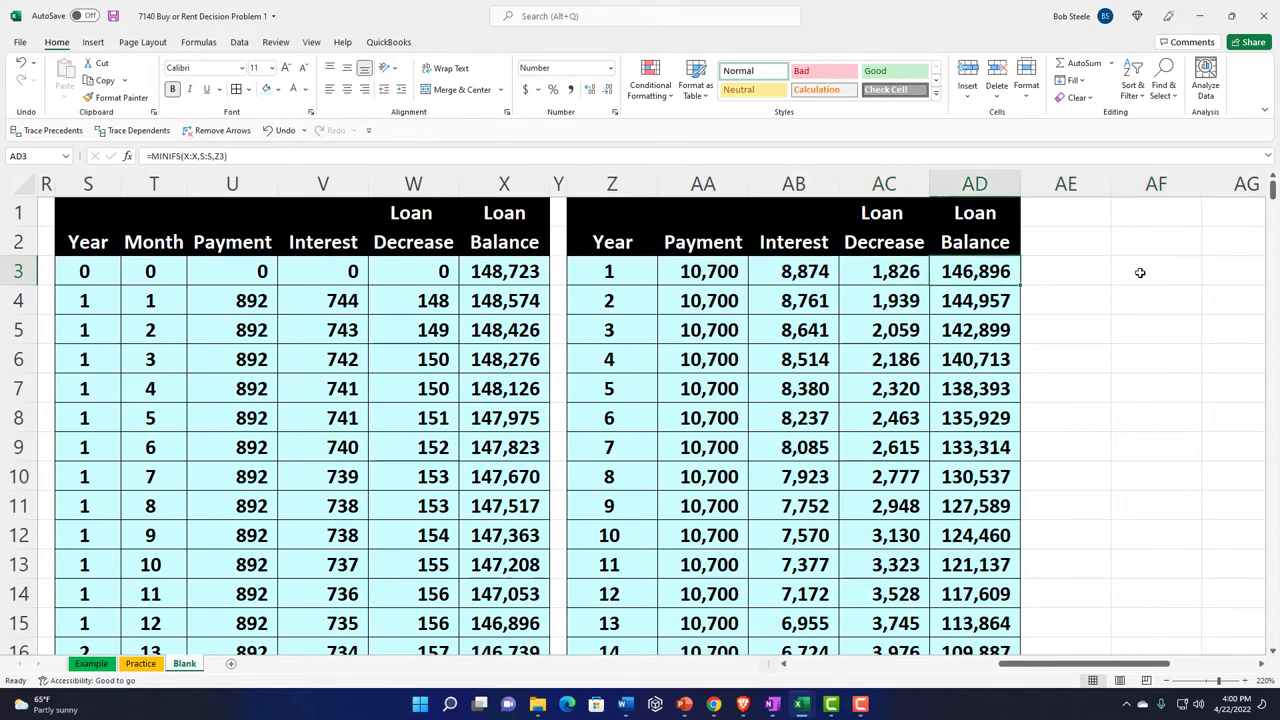
Review the highlighted annual mortgage payments, interest portion and growth in equity under Buying costs in rows 8 to 12.
scroll(1140, 270, left, 10)
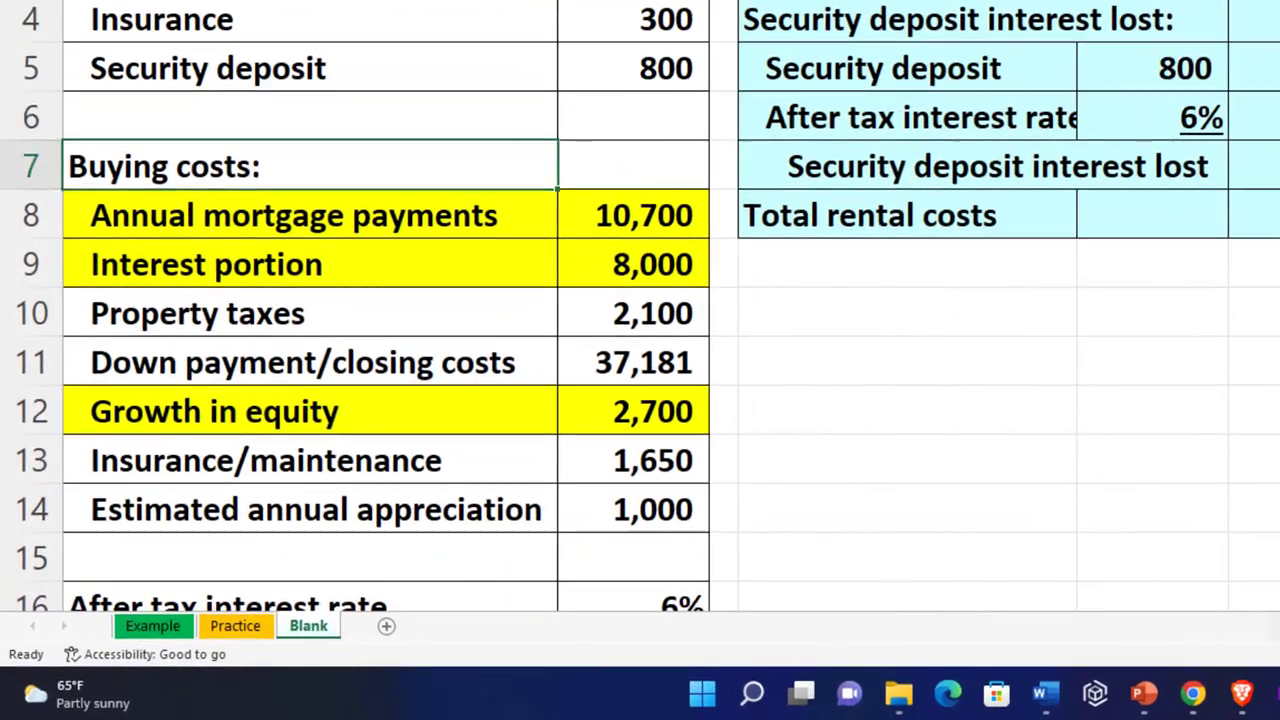
click(260, 333)
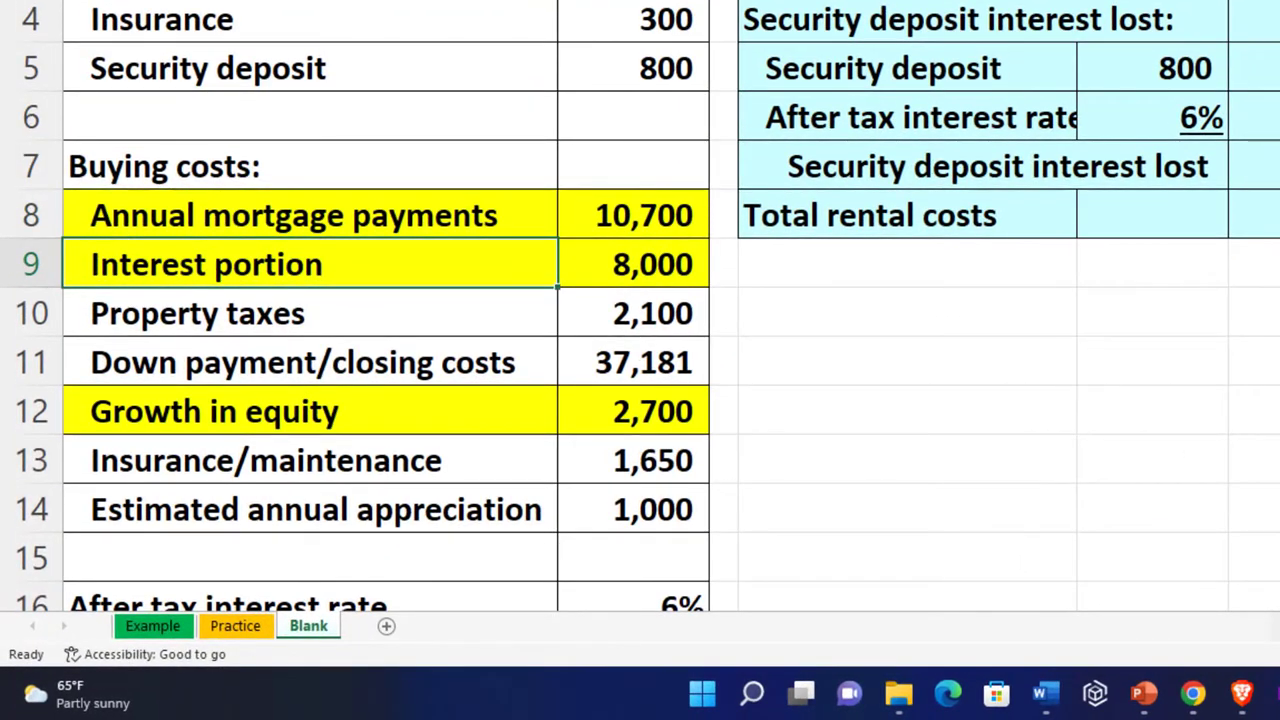
click(300, 362)
click(300, 264)
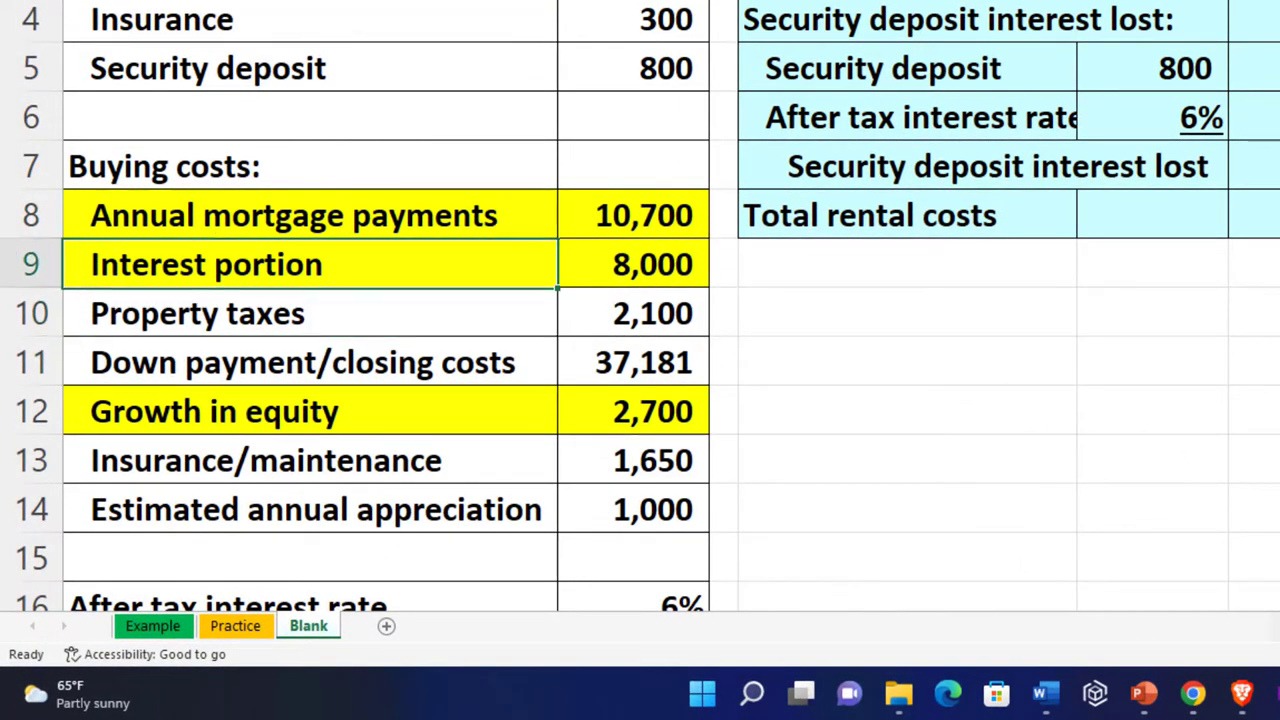
click(300, 215)
key(Down)
key(Down)
key(Down)
key(Down)
Compare the growth in equity with the yearly Loan Decrease column AC, and the year 1 loan decrease with the interest in AB3.
key(Right)
key(Right)
key(Right)
key(Right)
key(Right)
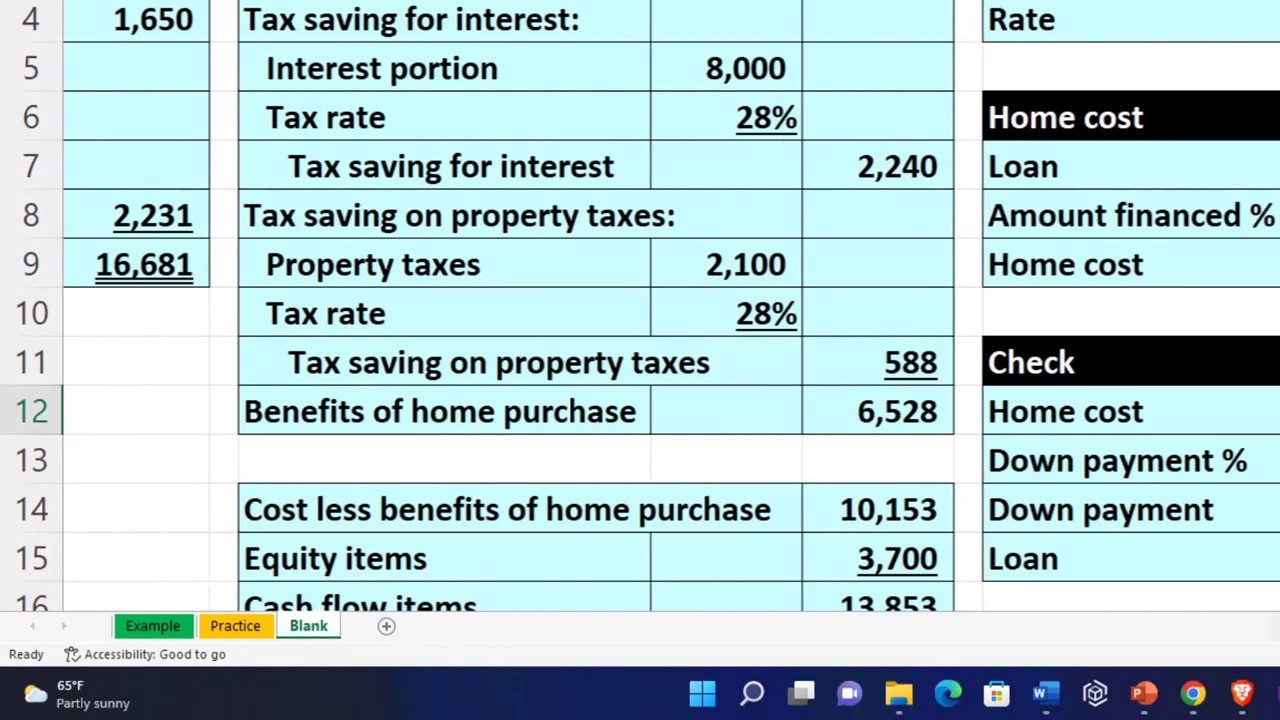
key(Right)
key(Right)
key(Right)
key(Right)
key(Right)
key(Right)
key(Right)
key(Right)
key(Right)
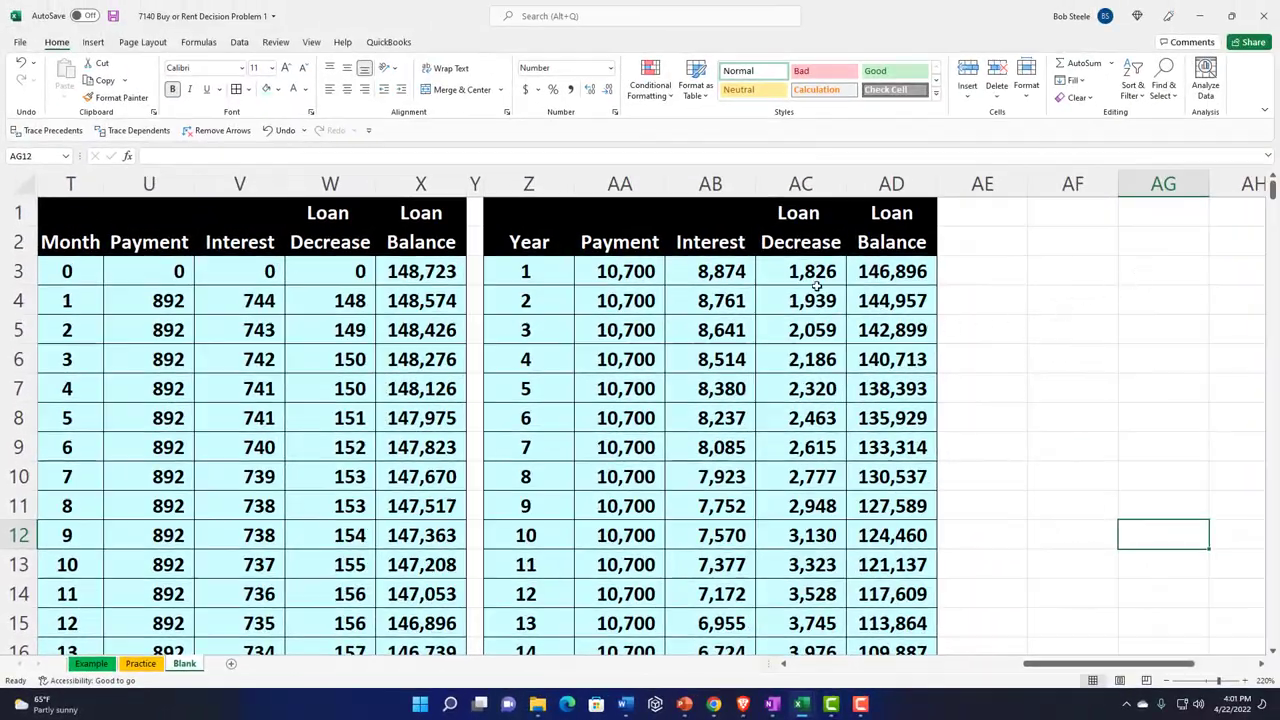
drag(816, 290, 812, 564)
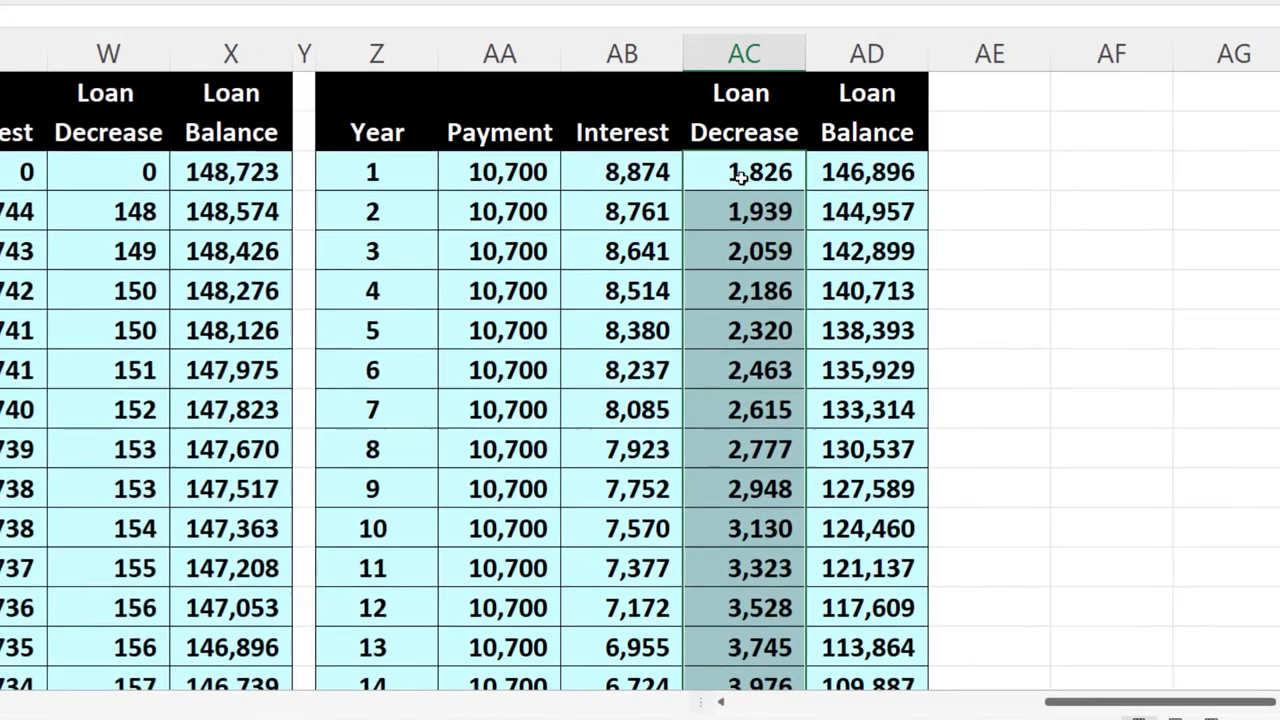
click(760, 212)
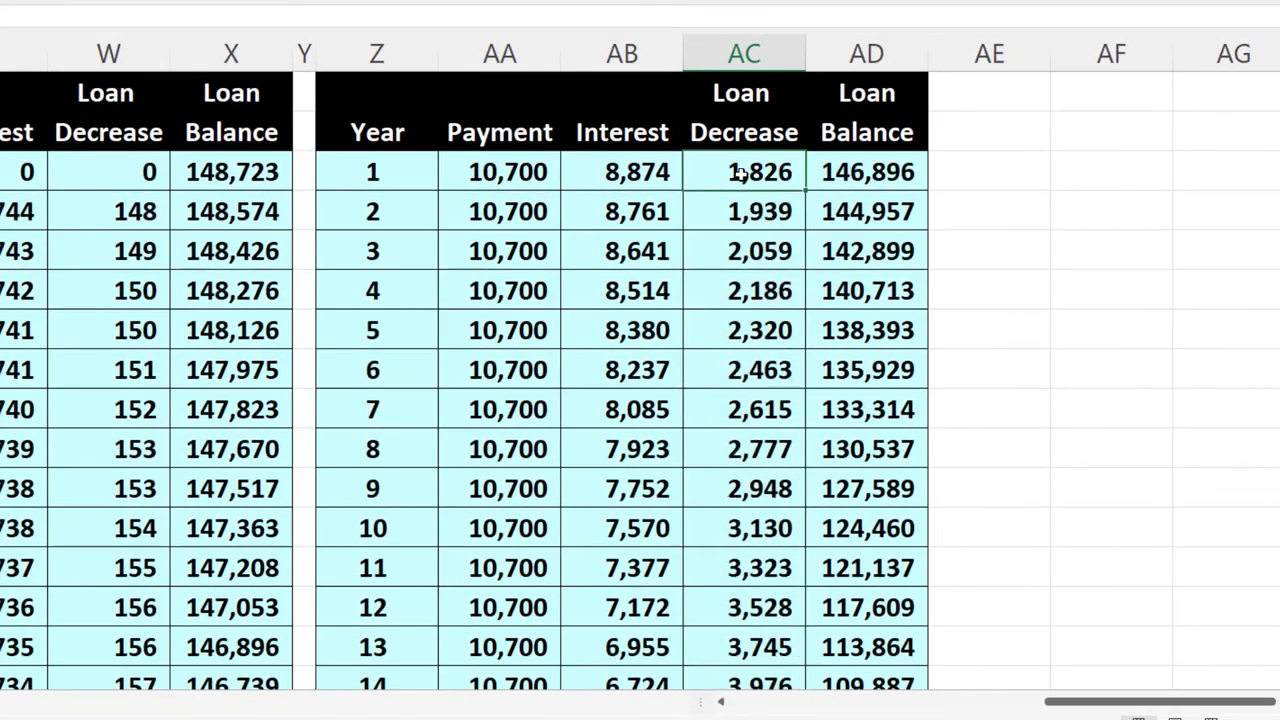
click(636, 172)
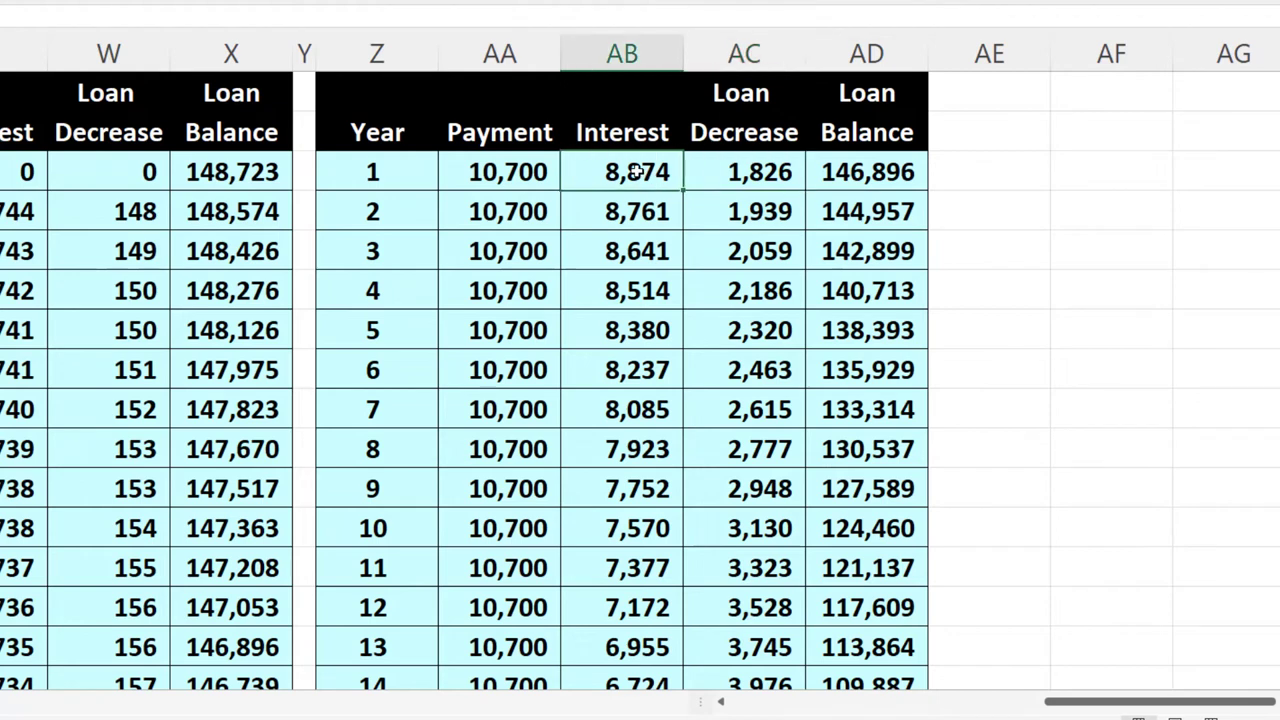
click(722, 169)
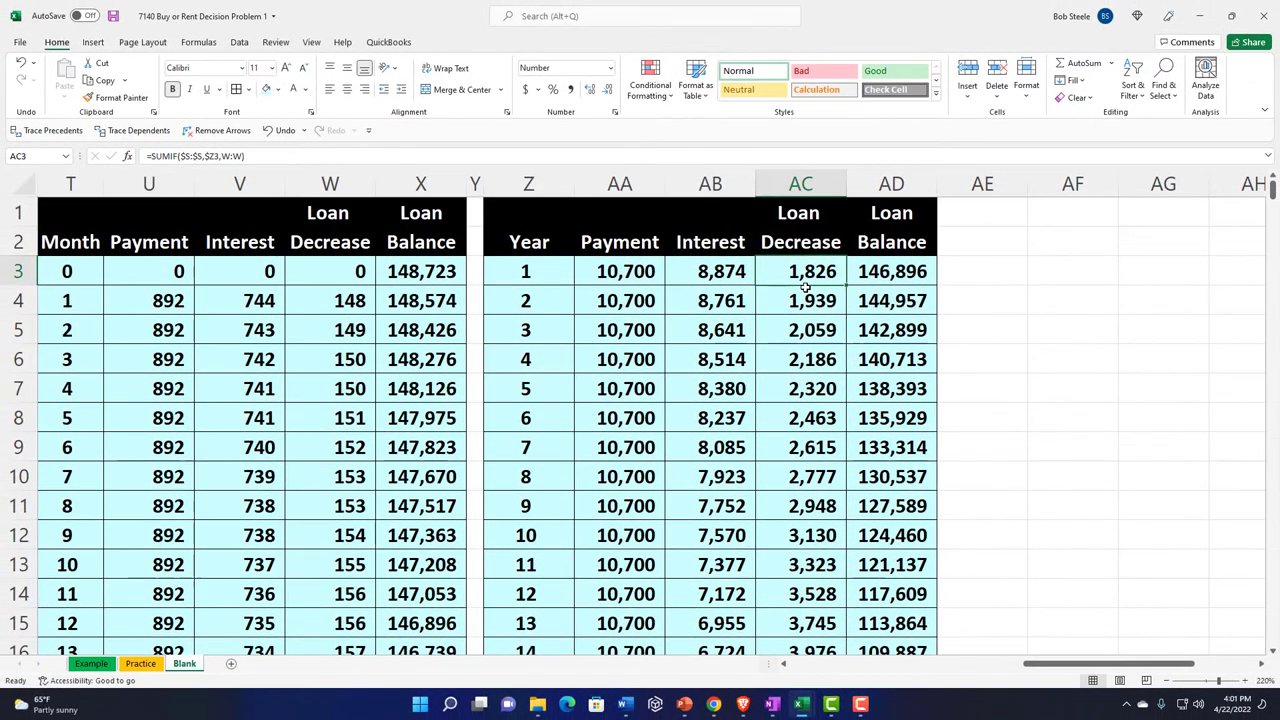
Examine the final years of the yearly summary, comparing the year 29 payment in column AA with the loan decrease in column AC.
scroll(750, 195, down, 1)
scroll(805, 287, down, 8)
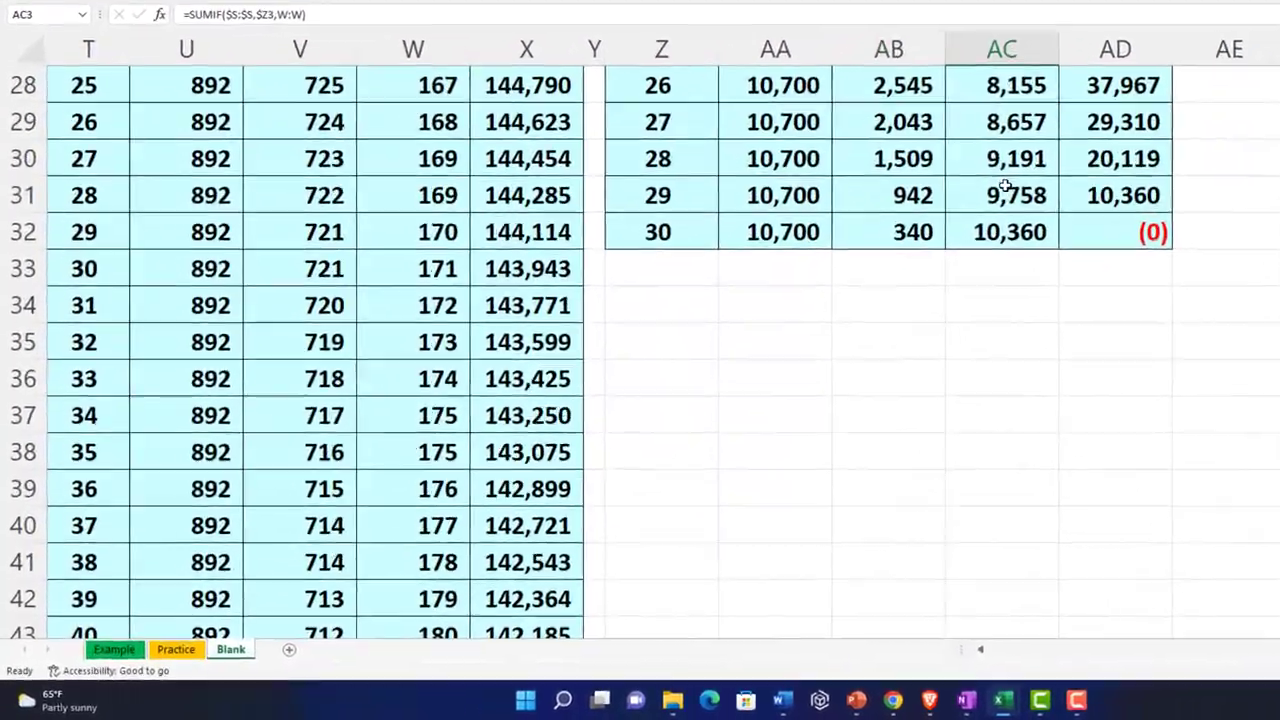
click(803, 295)
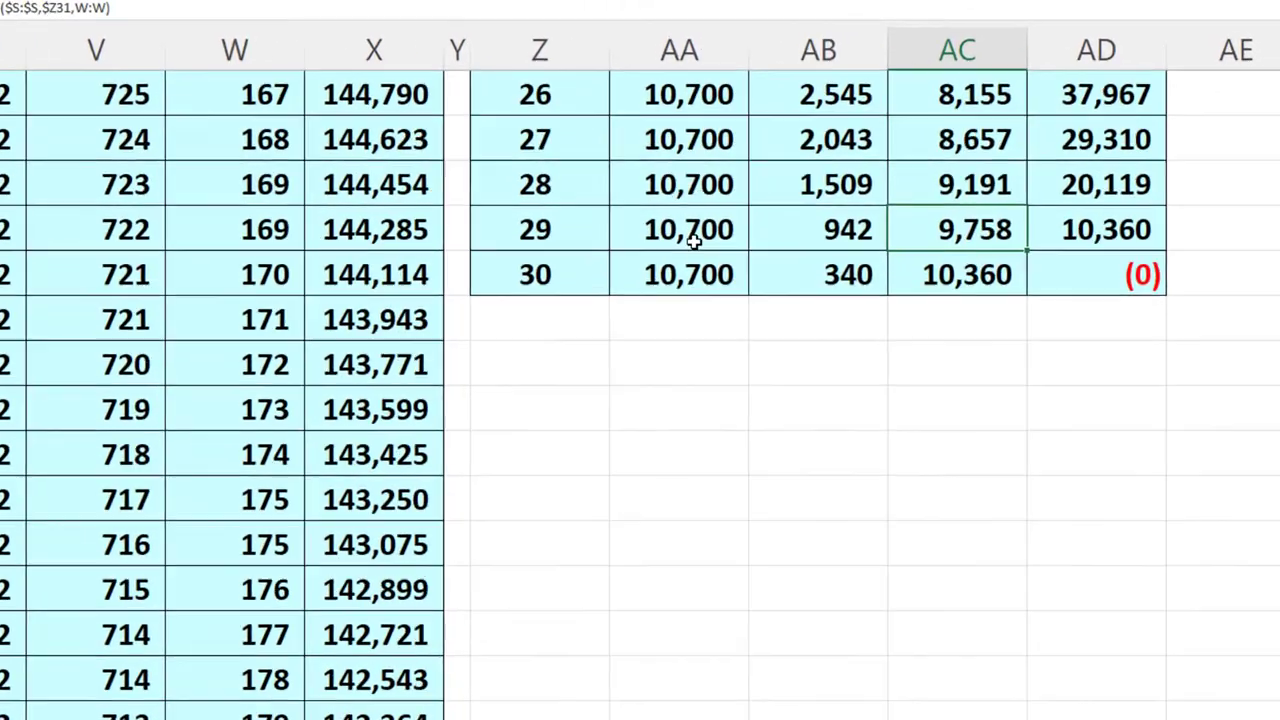
click(796, 198)
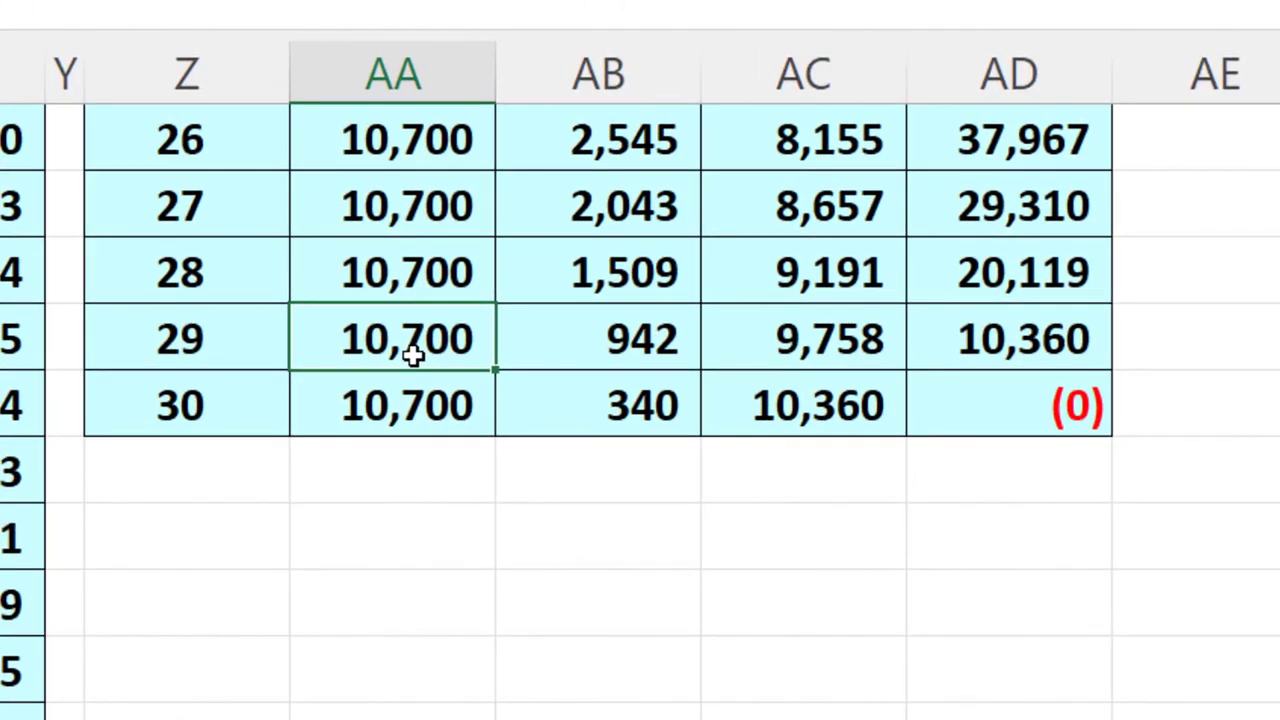
click(797, 355)
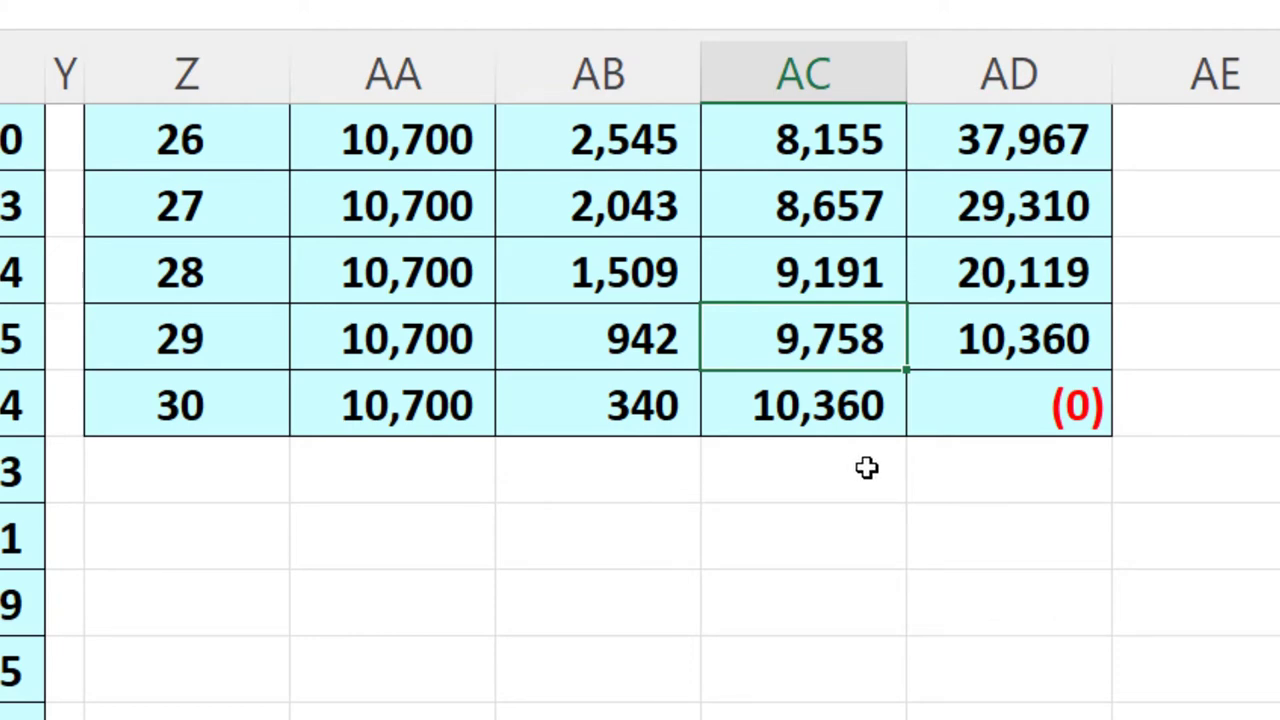
scroll(866, 468, up, 9)
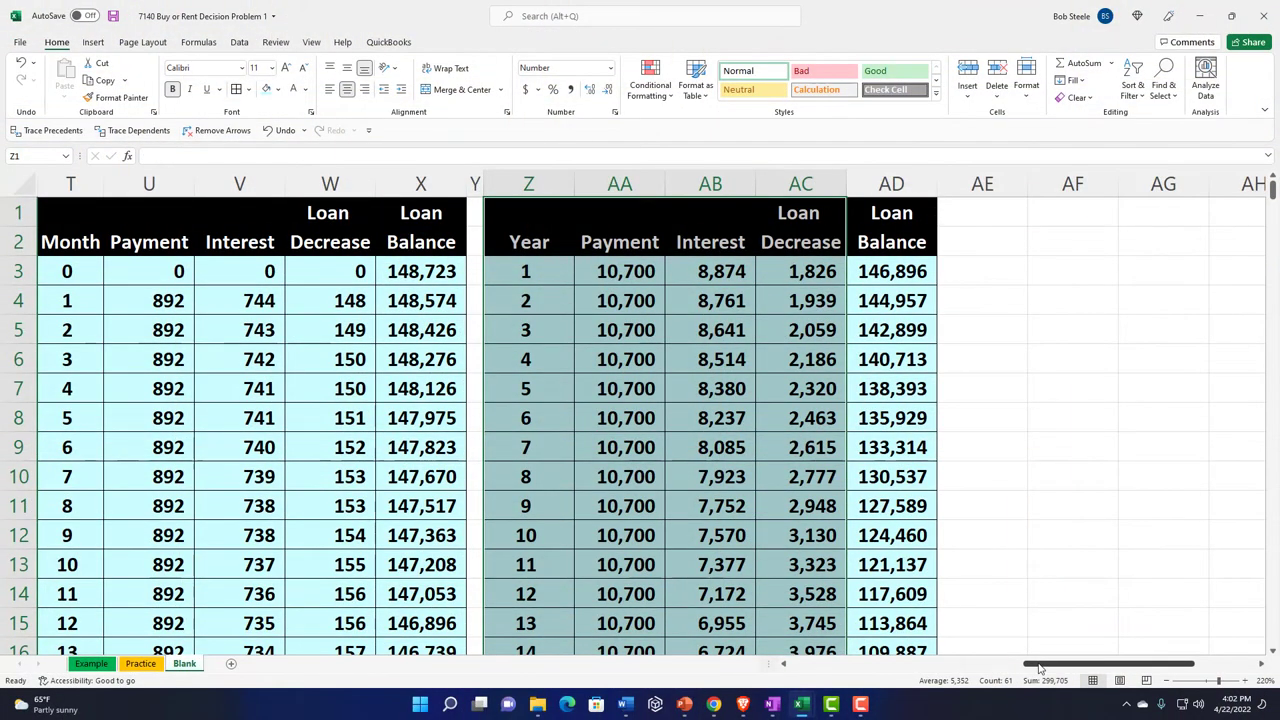
Review the loan terms in P1:Q4 and the highlighted annual mortgage payments, interest portion and growth in equity under Buying costs.
scroll(1040, 668, left, 7)
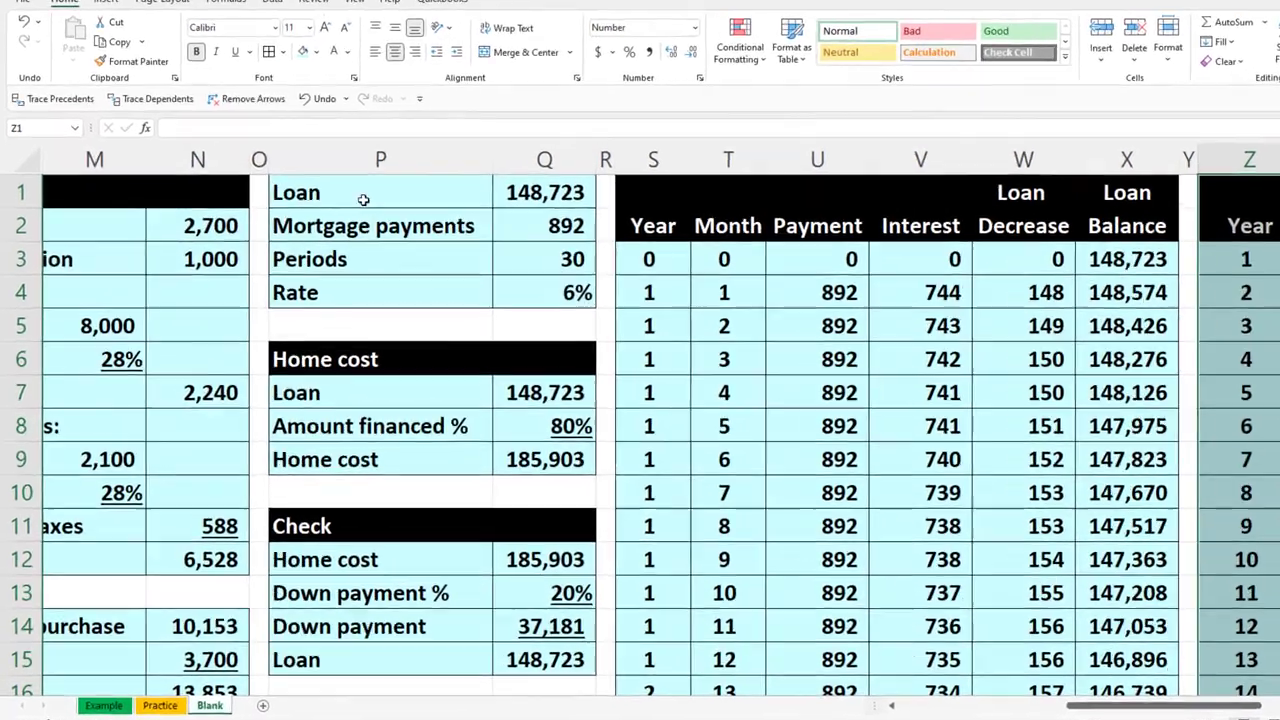
drag(363, 199, 519, 294)
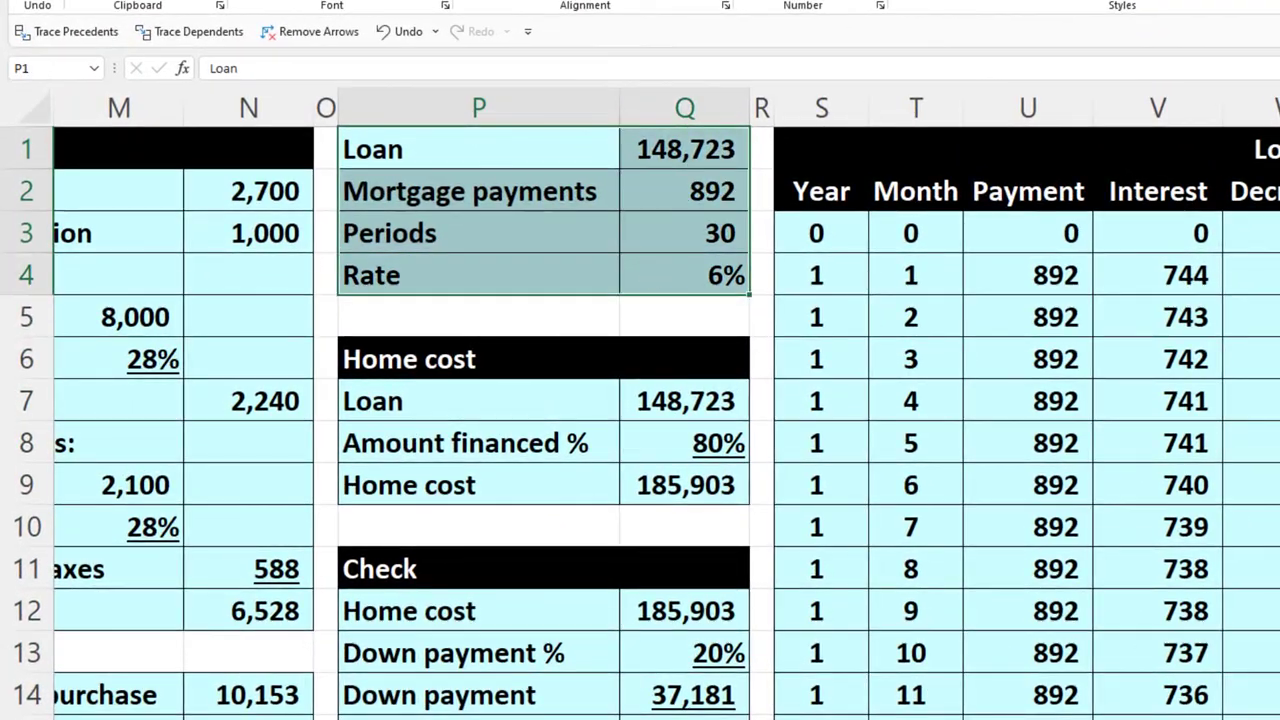
scroll(640, 400, left, 12)
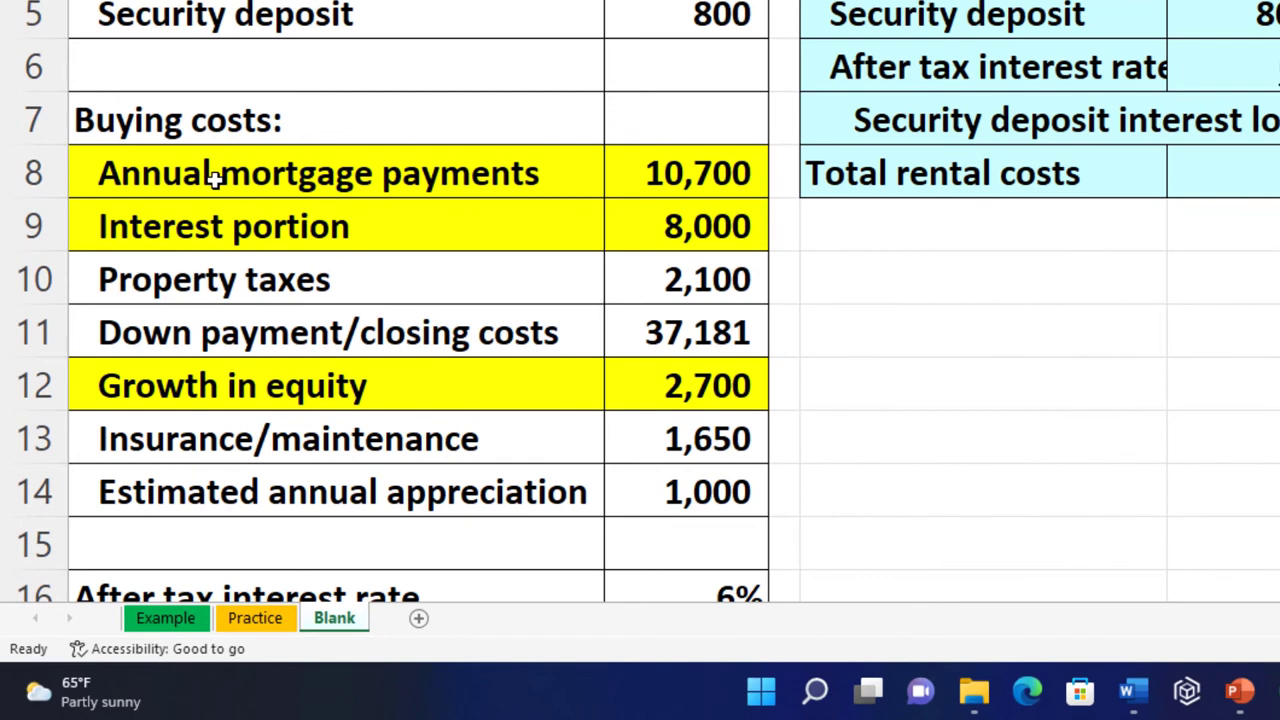
drag(214, 178, 652, 177)
drag(495, 221, 635, 230)
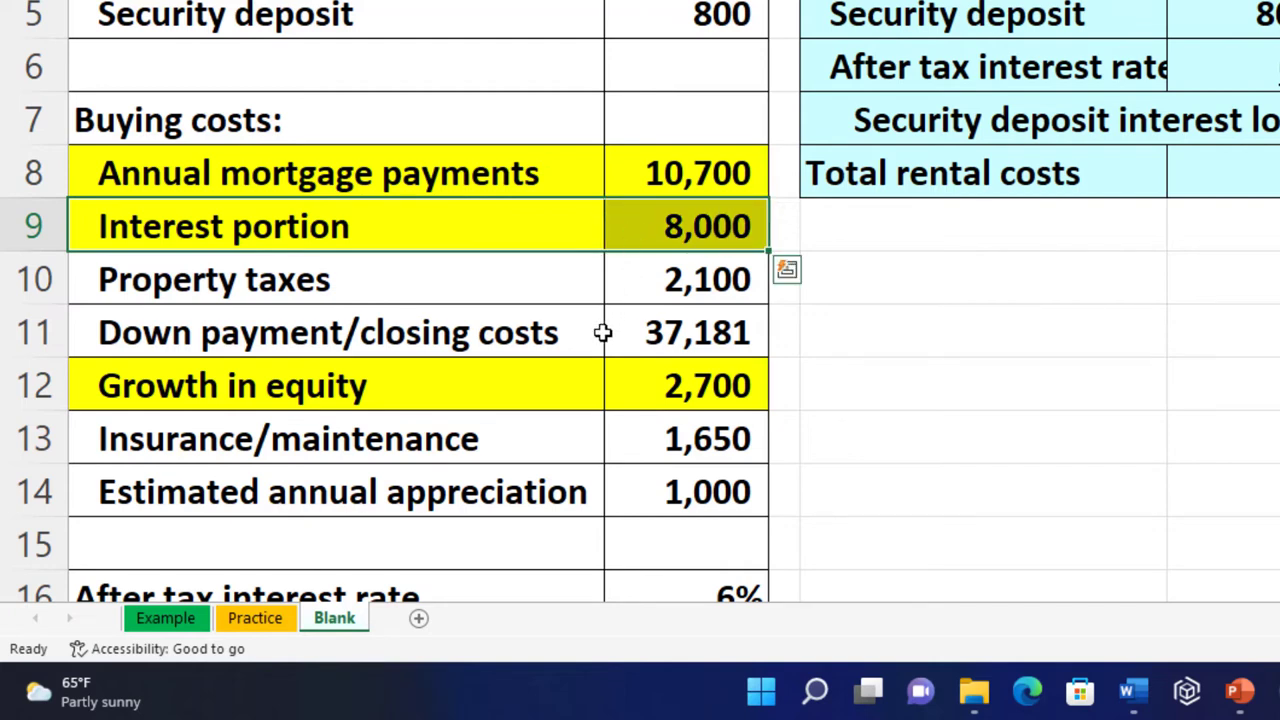
click(466, 388)
drag(604, 385, 609, 384)
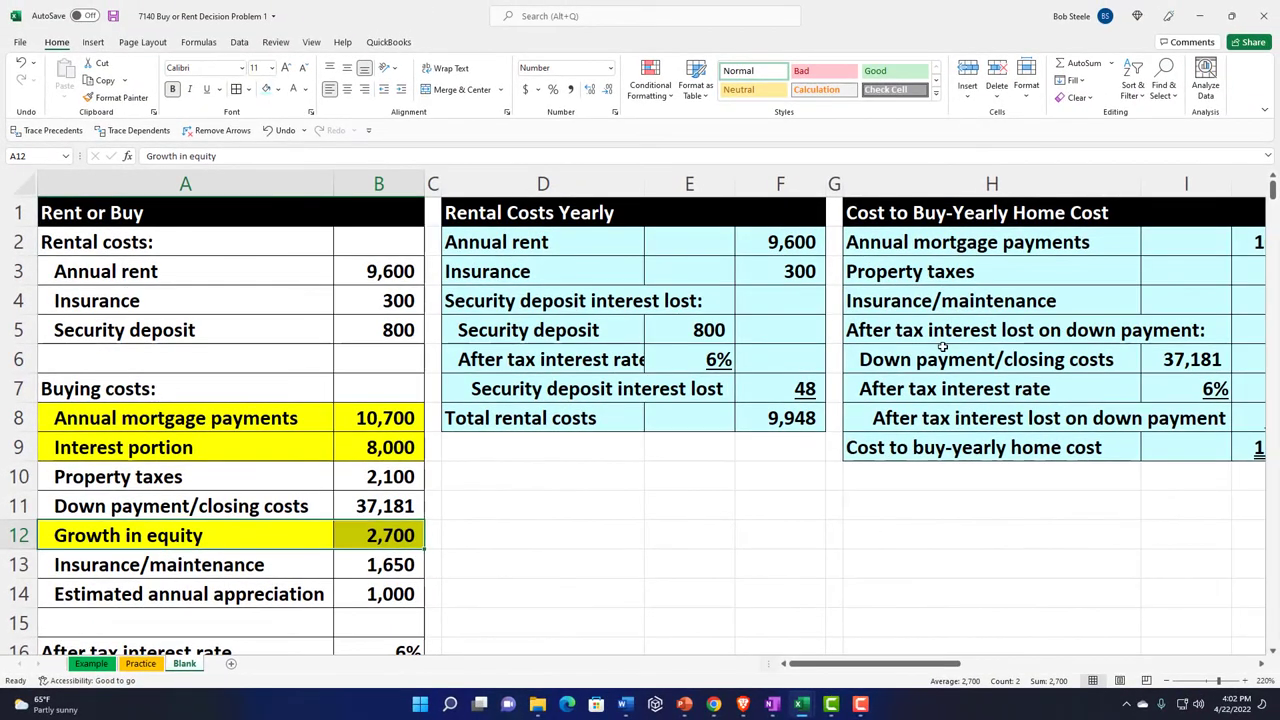
Look across row 3 from the yearly home cost table to the amortization tables and examine the monthly schedule's two-row header in S1:X2.
click(970, 273)
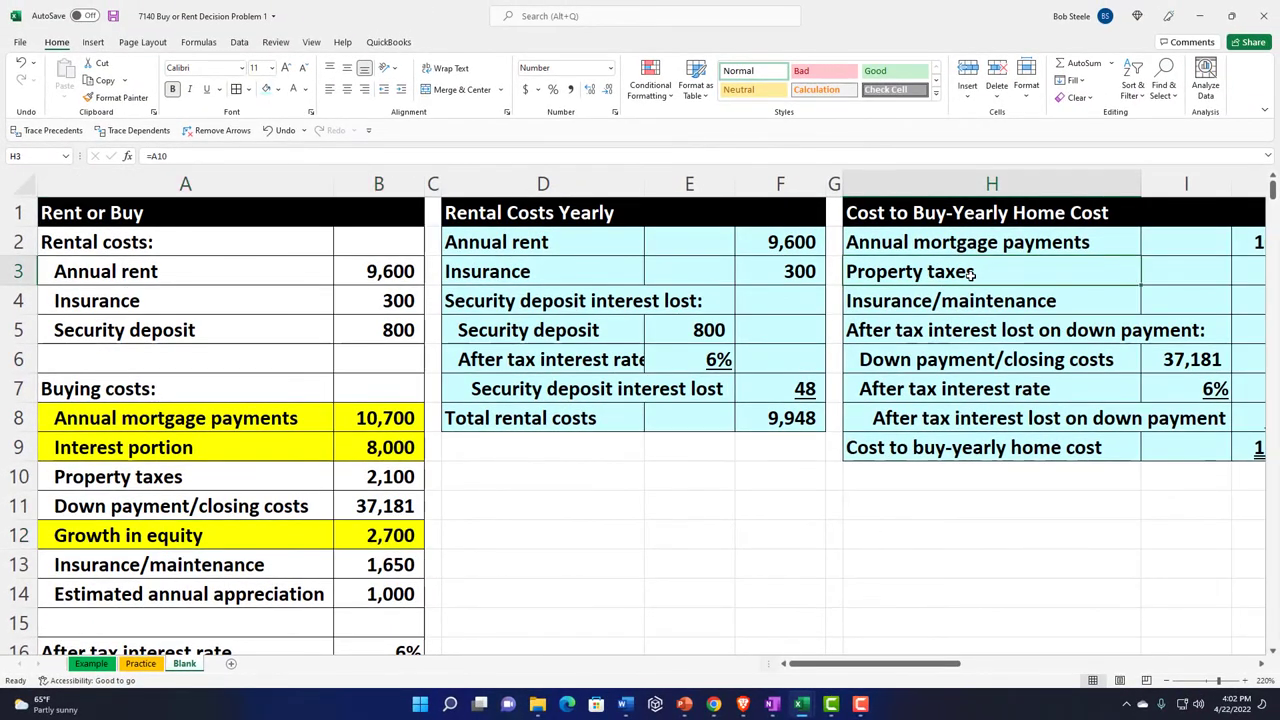
scroll(970, 273, right, 6)
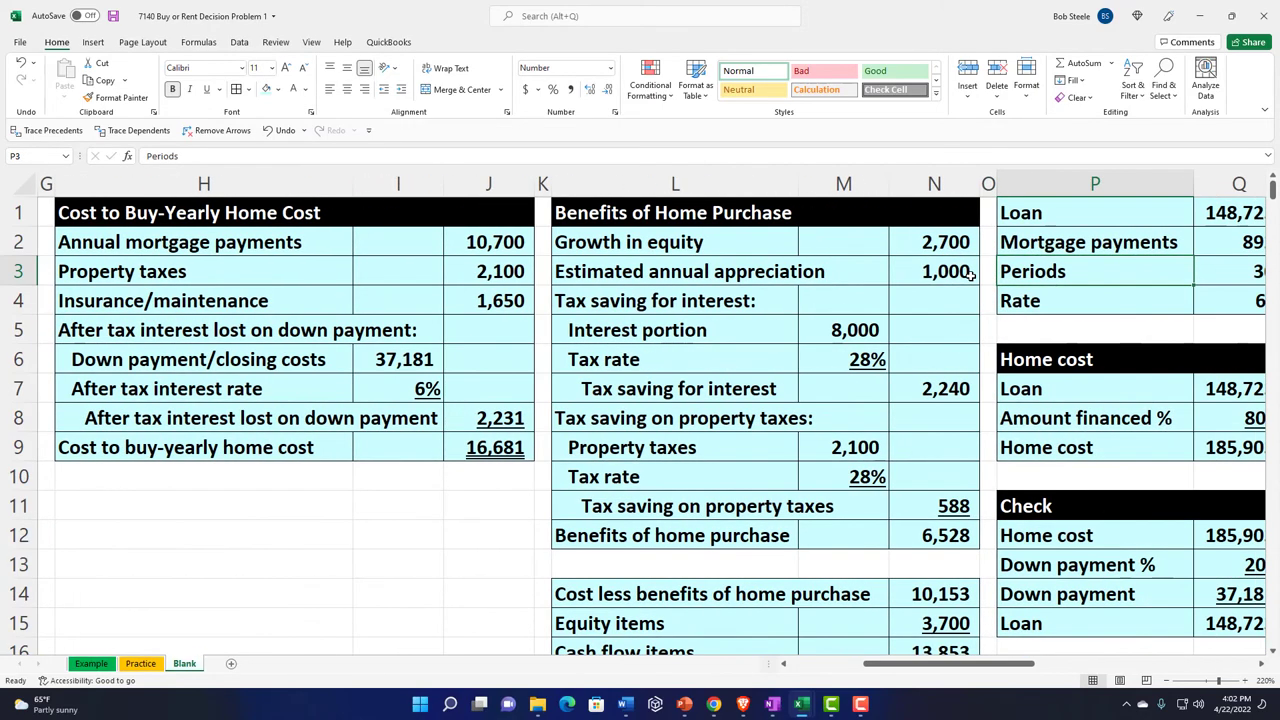
click(970, 273)
key(Right)
key(Right)
key(Right)
key(Right)
key(Right)
key(Right)
key(Right)
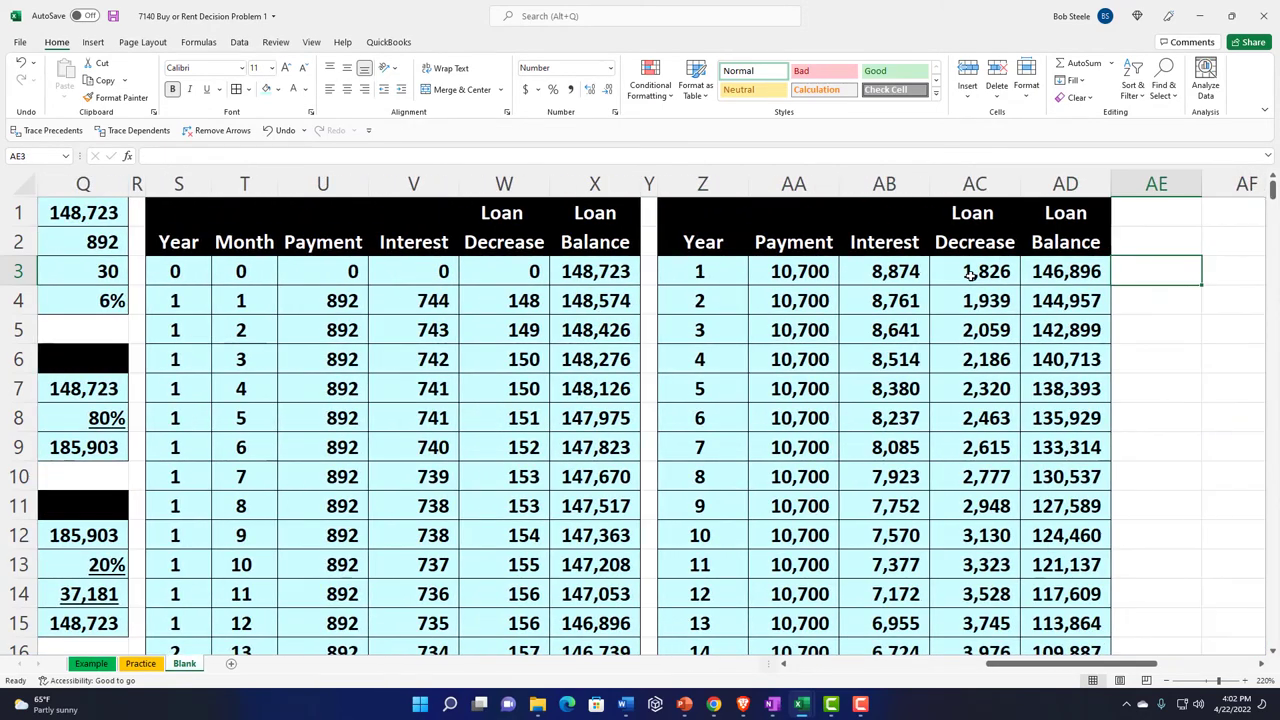
drag(178, 212, 572, 221)
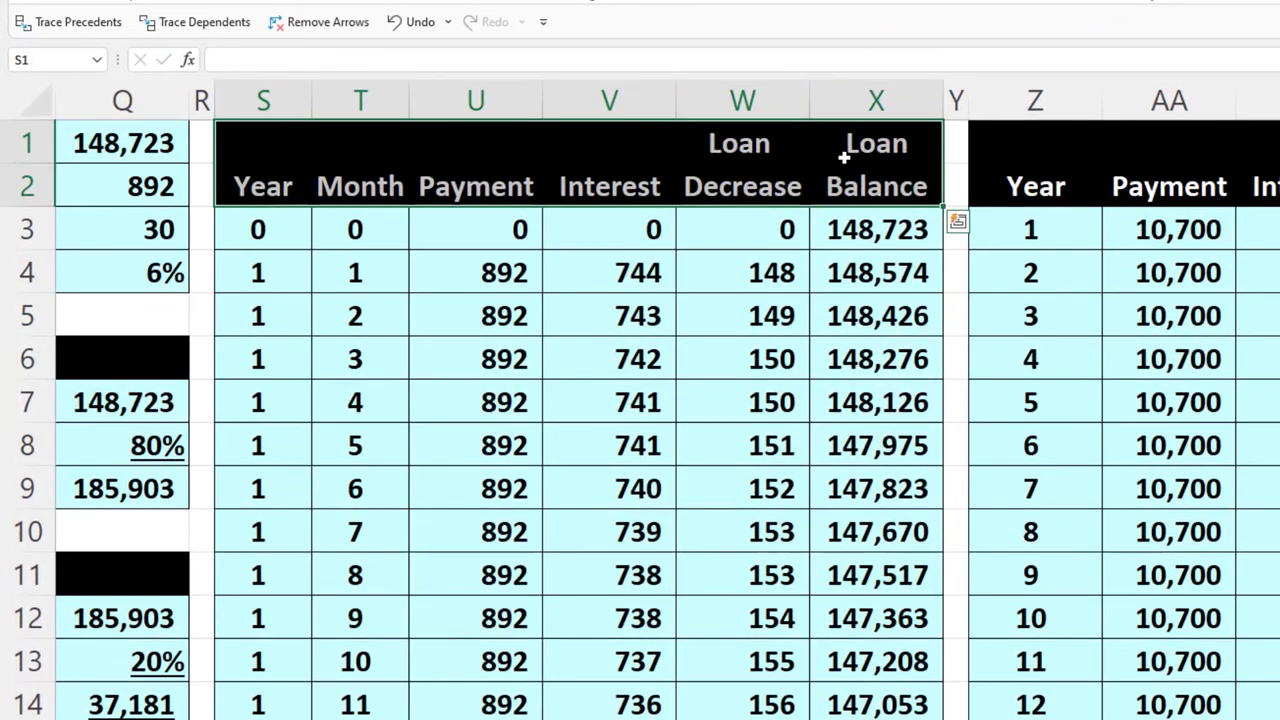
drag(745, 137, 740, 172)
Insert a PivotTable from the monthly schedule range S2:X363, placed on the existing worksheet at cell Z35.
drag(243, 186, 830, 346)
drag(580, 712, 944, 719)
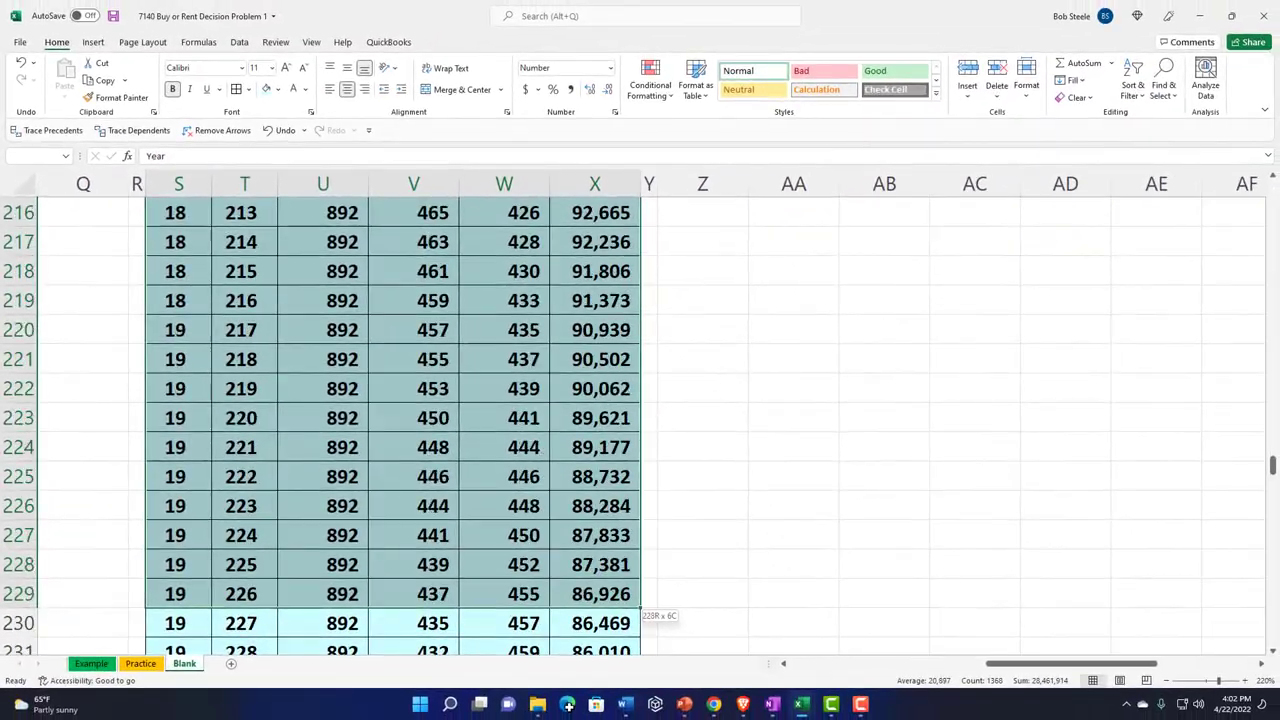
drag(640, 719, 565, 598)
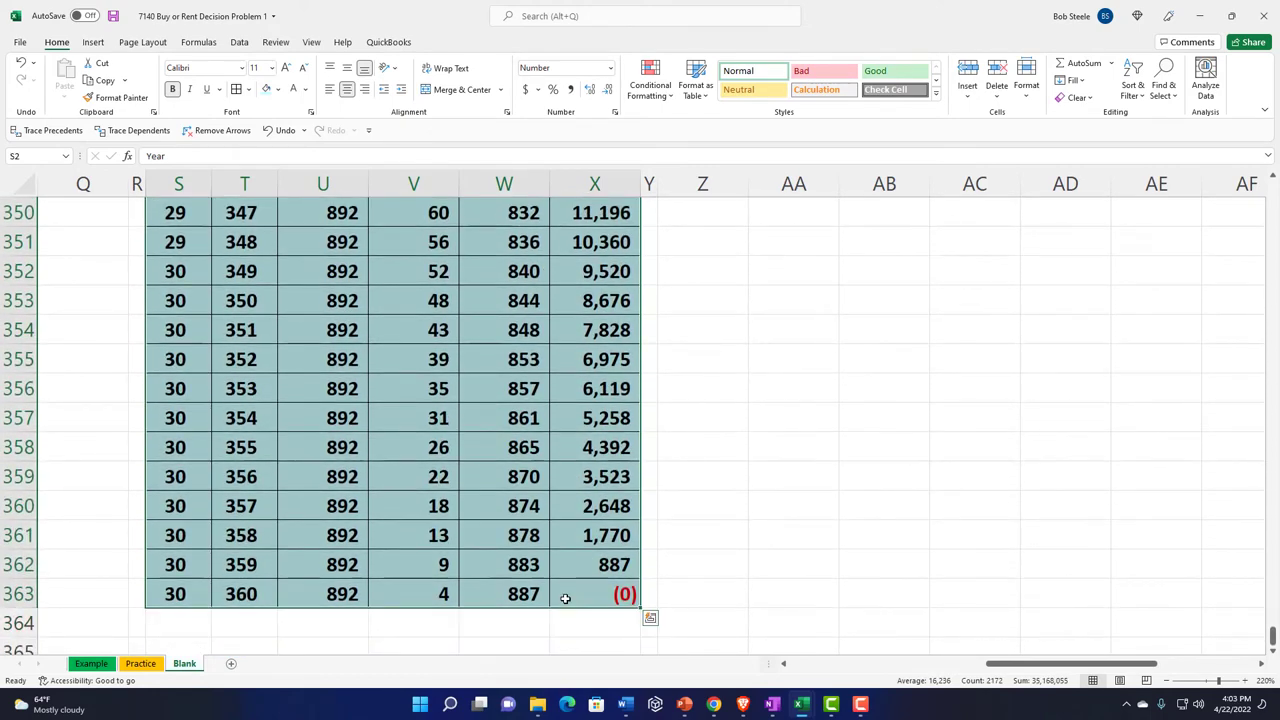
click(92, 42)
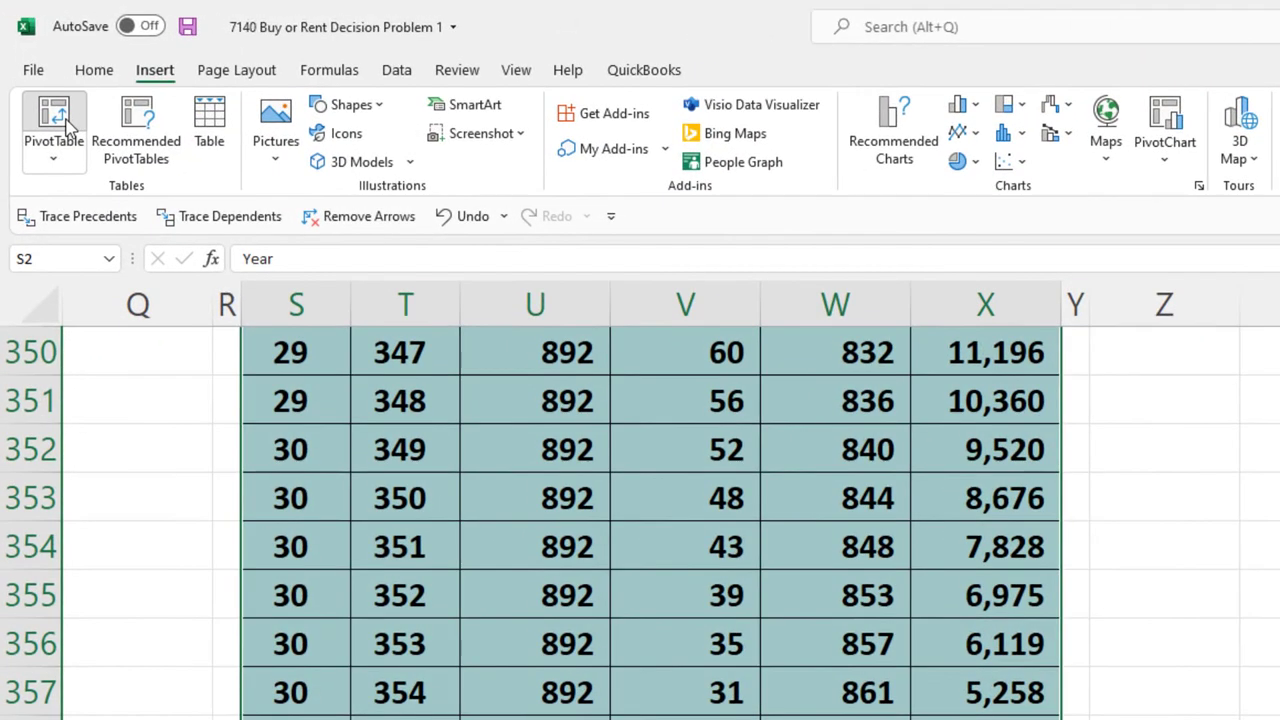
click(60, 118)
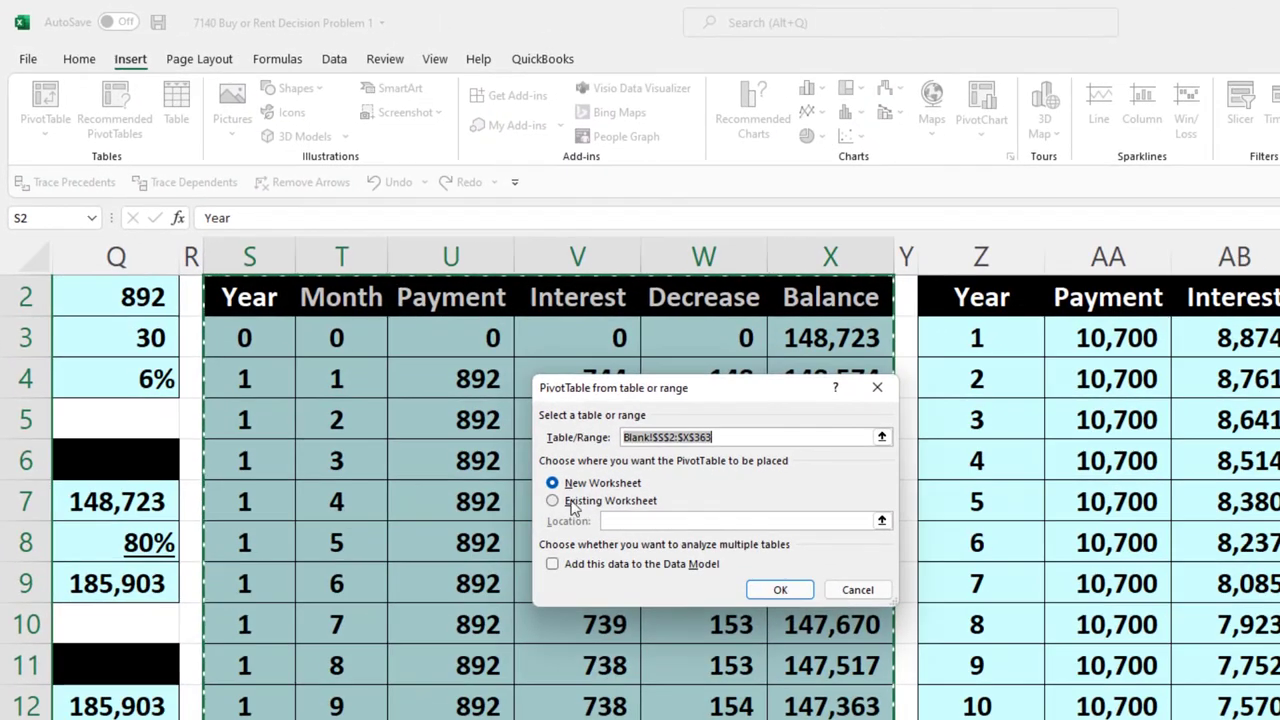
click(586, 502)
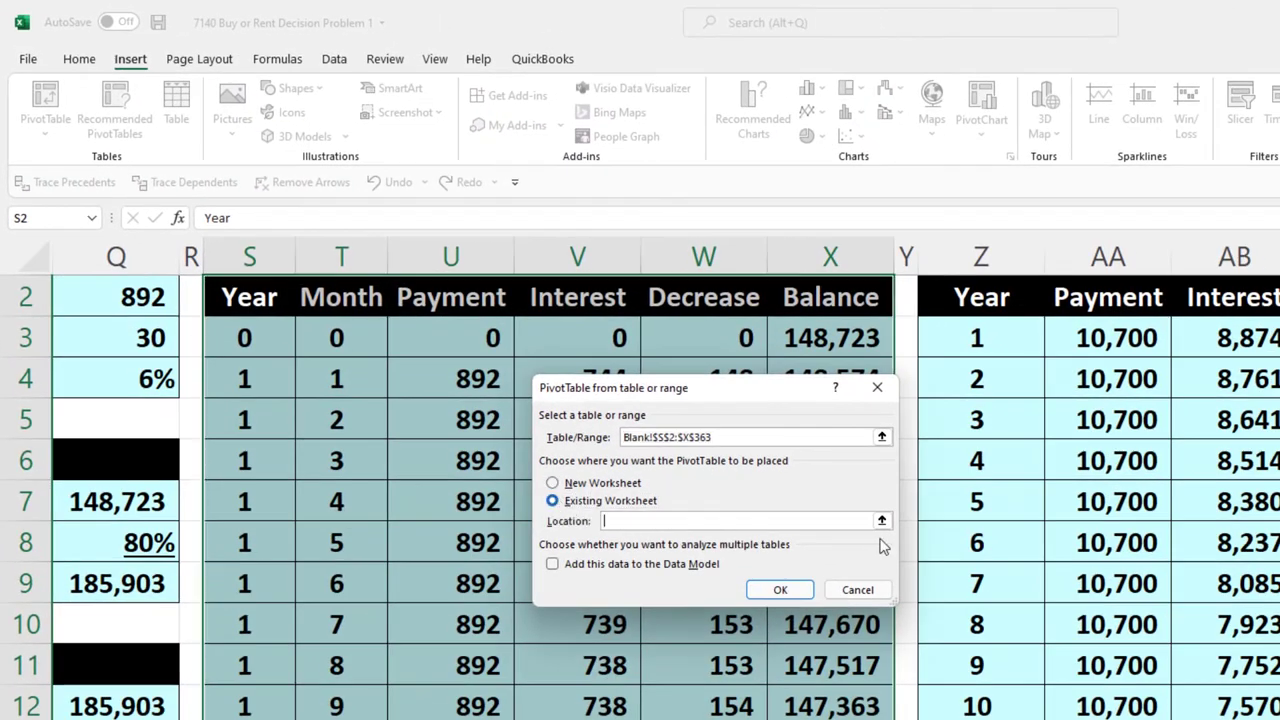
scroll(1054, 520, down, 8)
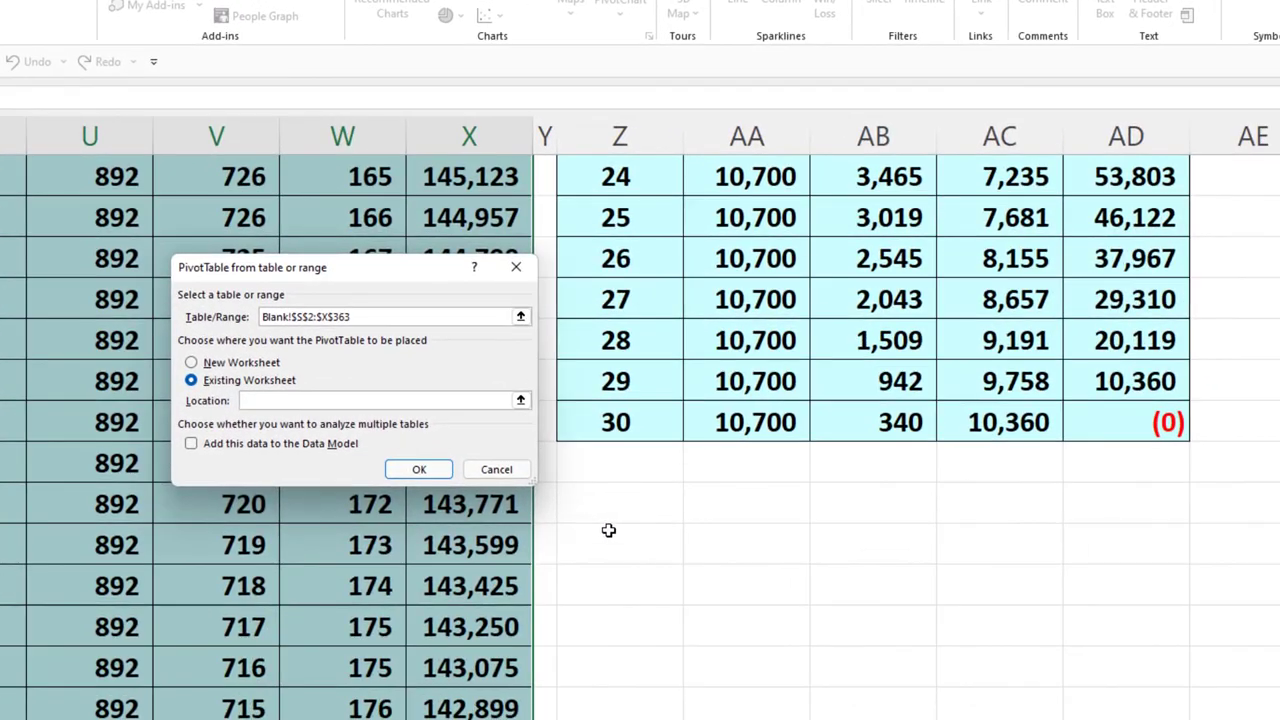
click(609, 540)
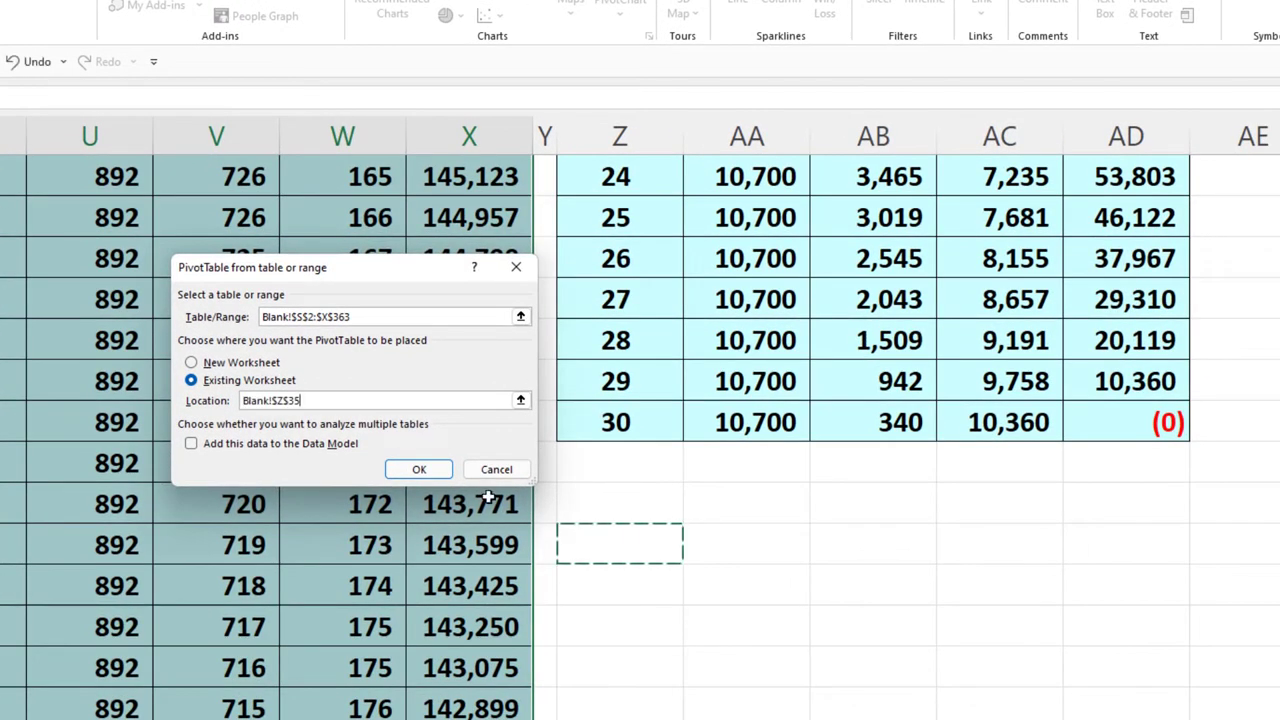
click(438, 472)
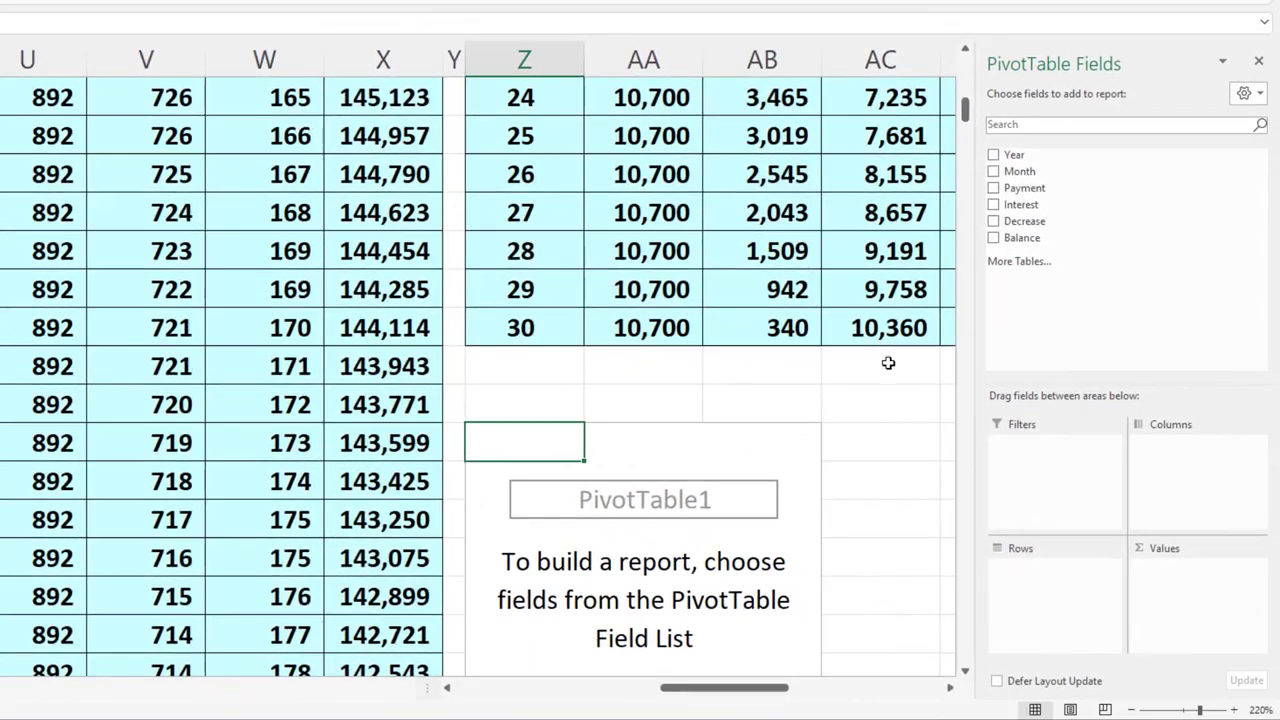
Set Year as the PivotTable's row field and add Payment, Interest, Decrease and Balance as summed values.
click(993, 155)
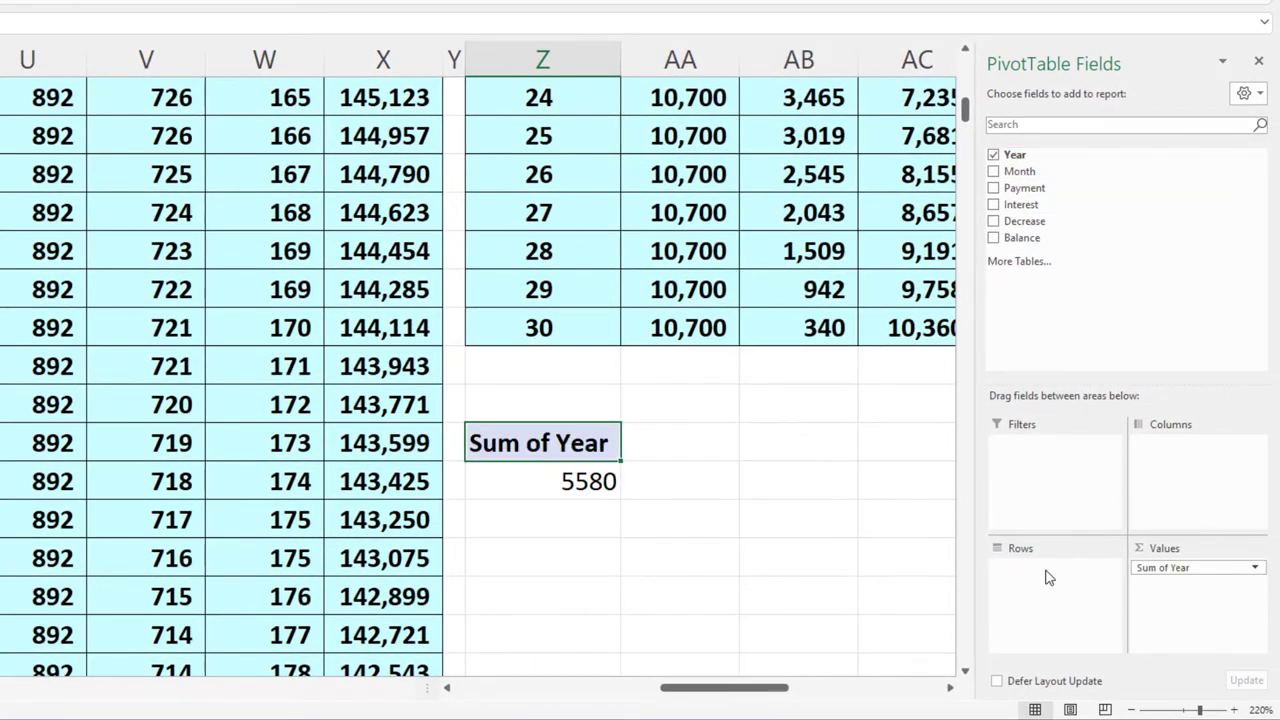
drag(1200, 570, 1107, 590)
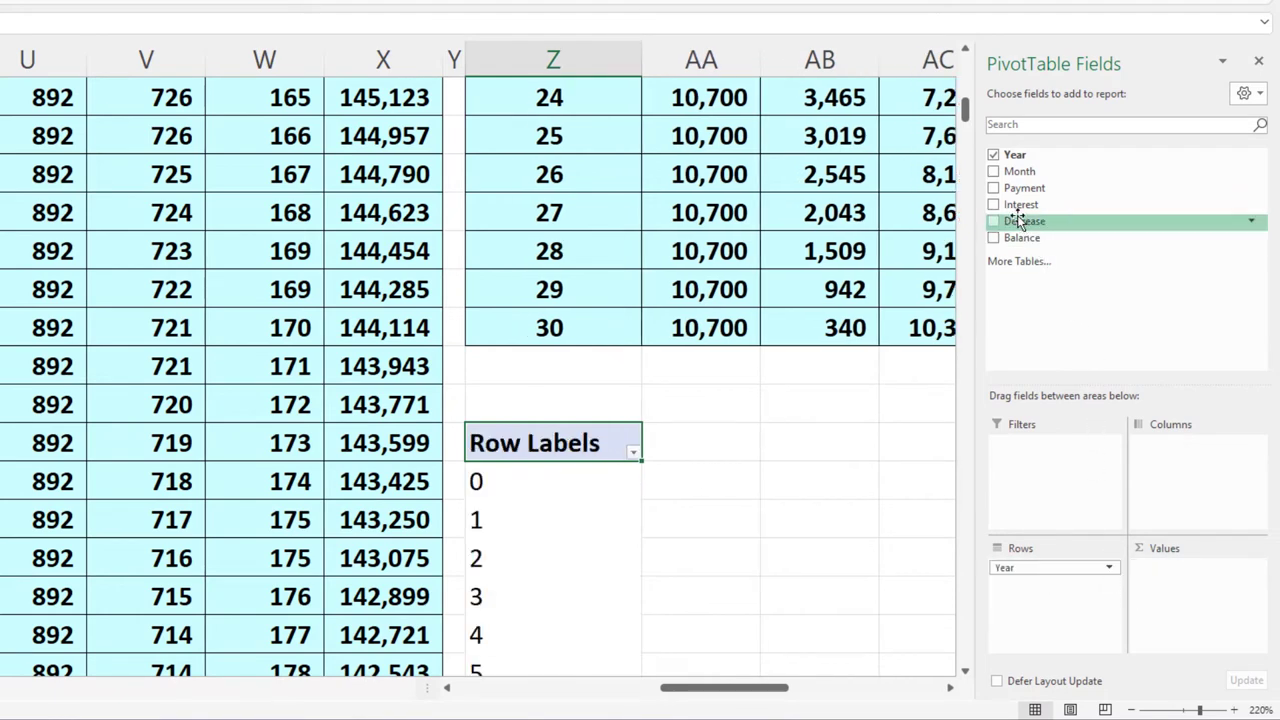
click(993, 188)
click(993, 205)
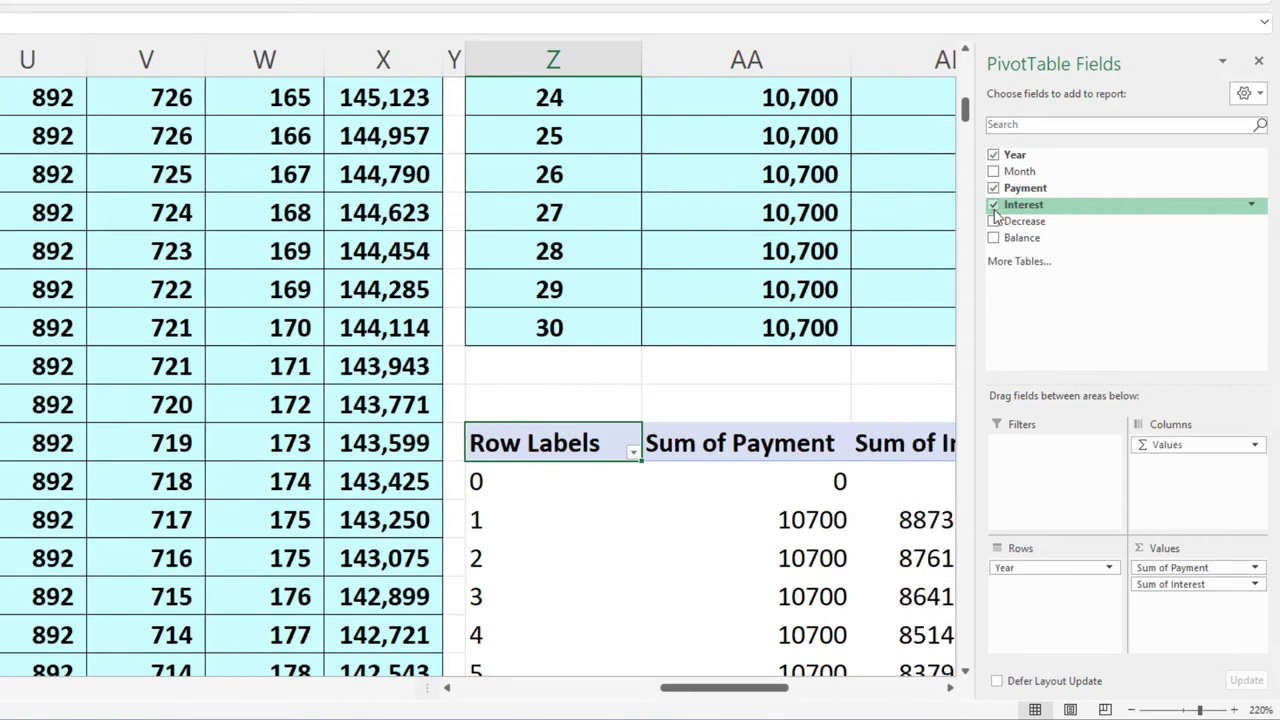
click(994, 221)
click(993, 238)
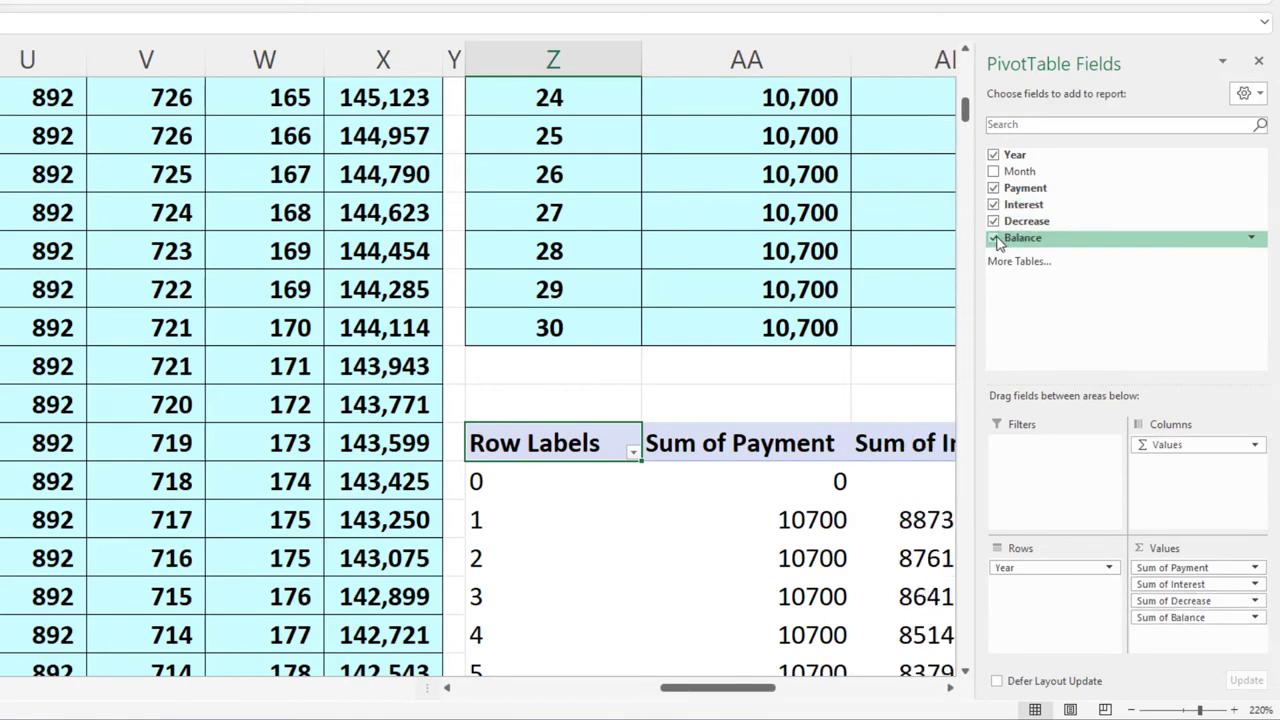
Format the Sum of Payment field as Currency with no symbol, zero decimals and red bracketed negative numbers.
drag(737, 697, 817, 708)
scroll(767, 604, down, 2)
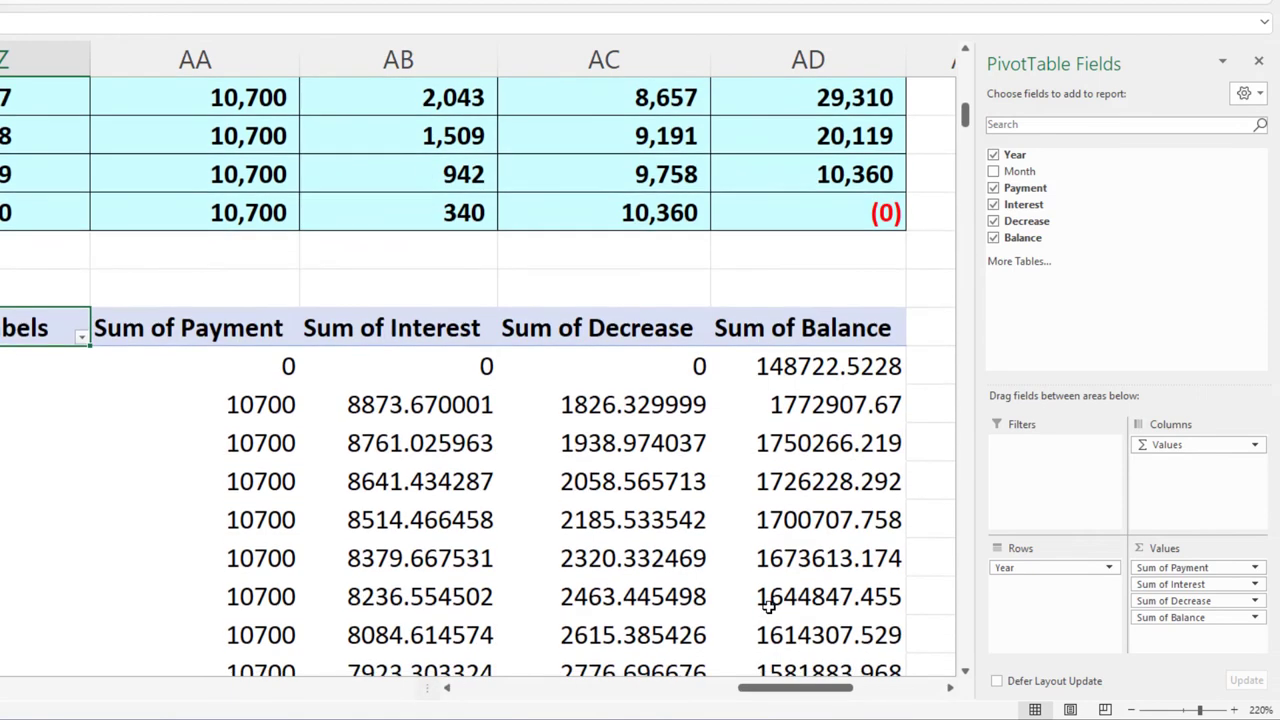
scroll(567, 494, down, 1)
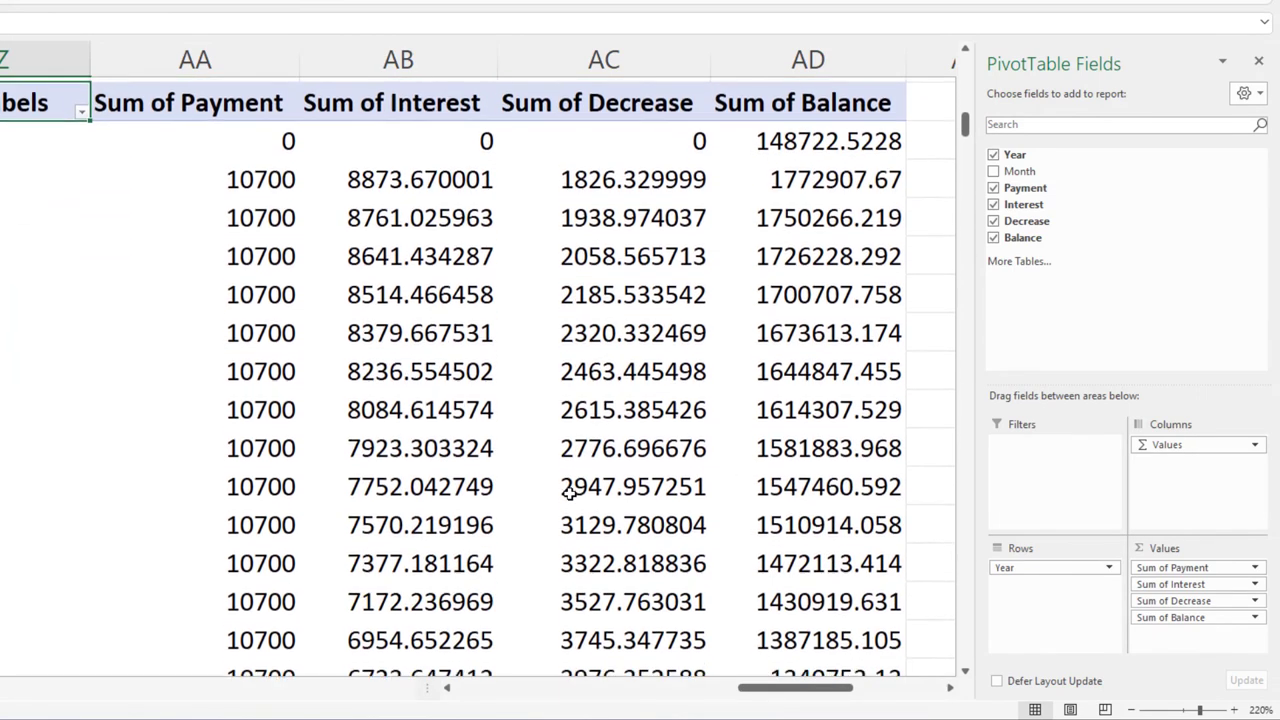
click(1255, 569)
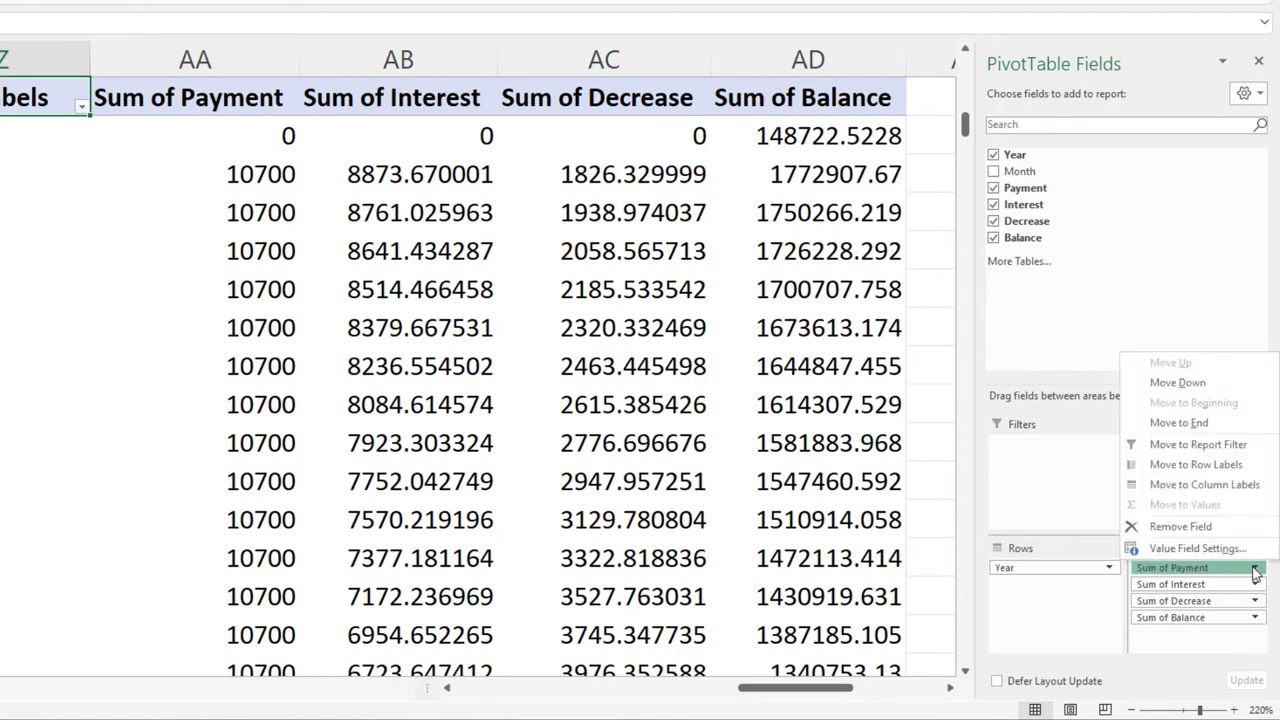
click(1210, 549)
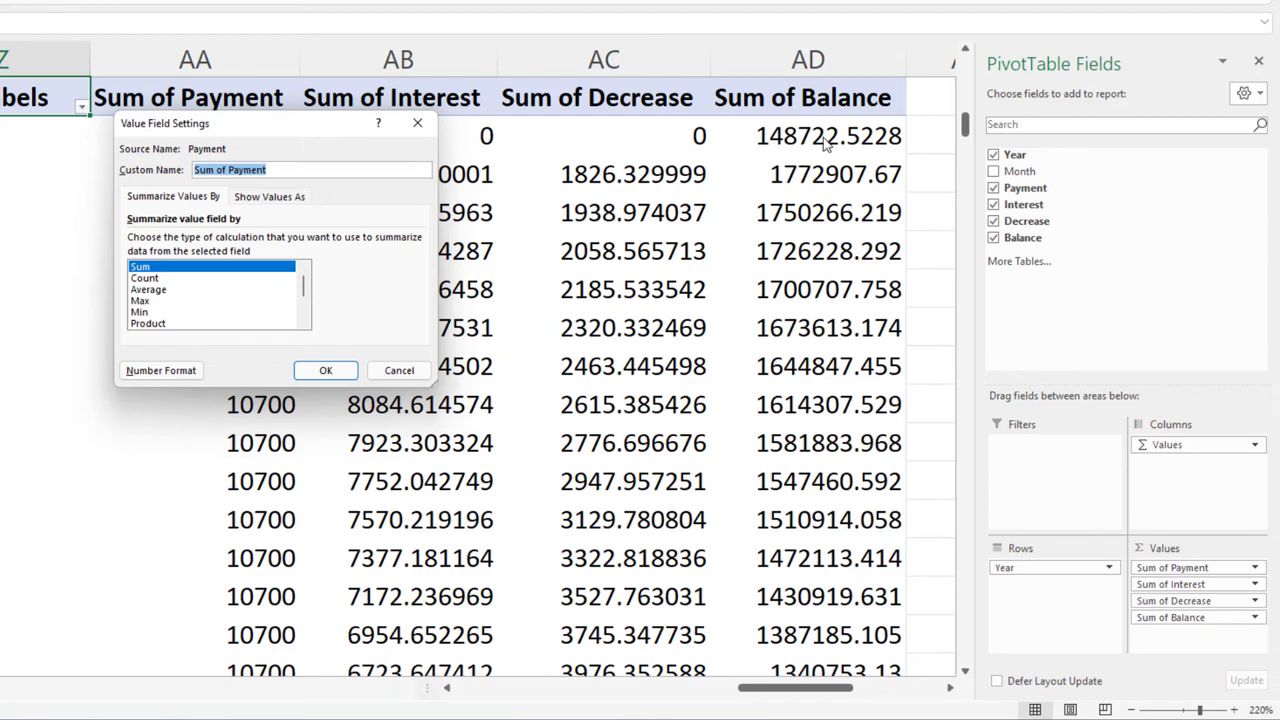
click(160, 374)
click(105, 143)
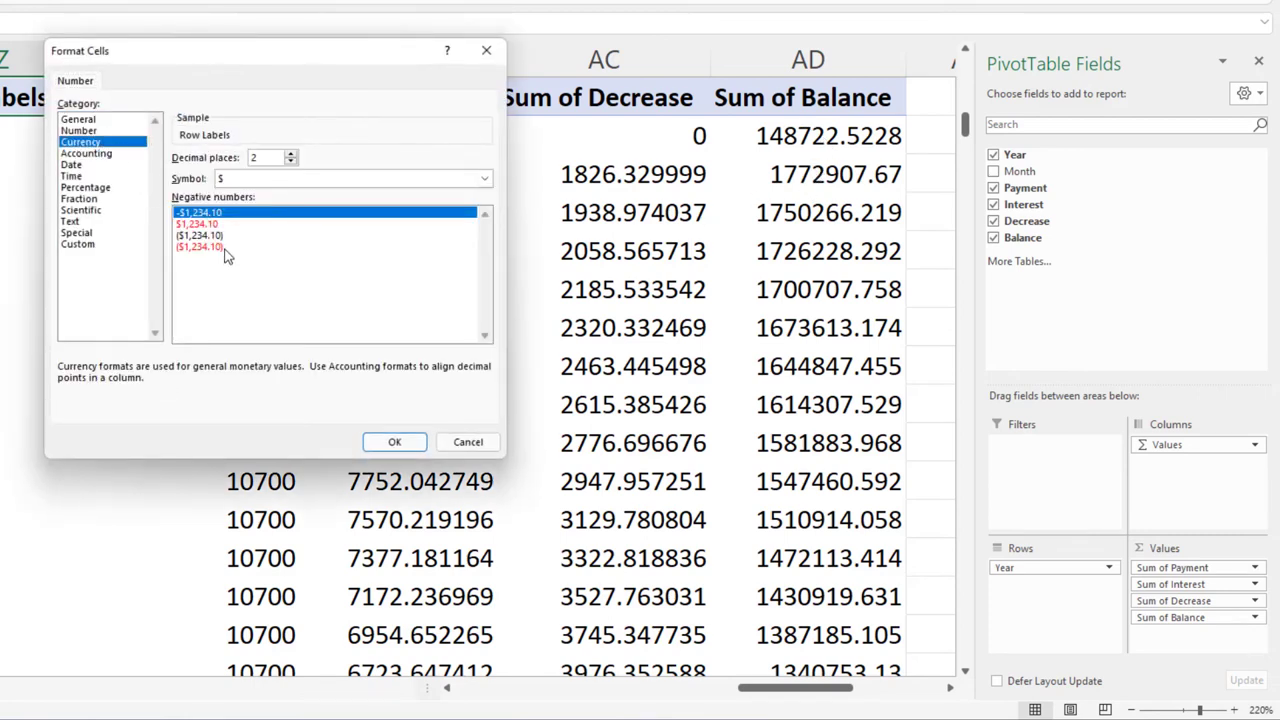
click(222, 247)
click(294, 179)
click(294, 191)
click(290, 162)
click(378, 436)
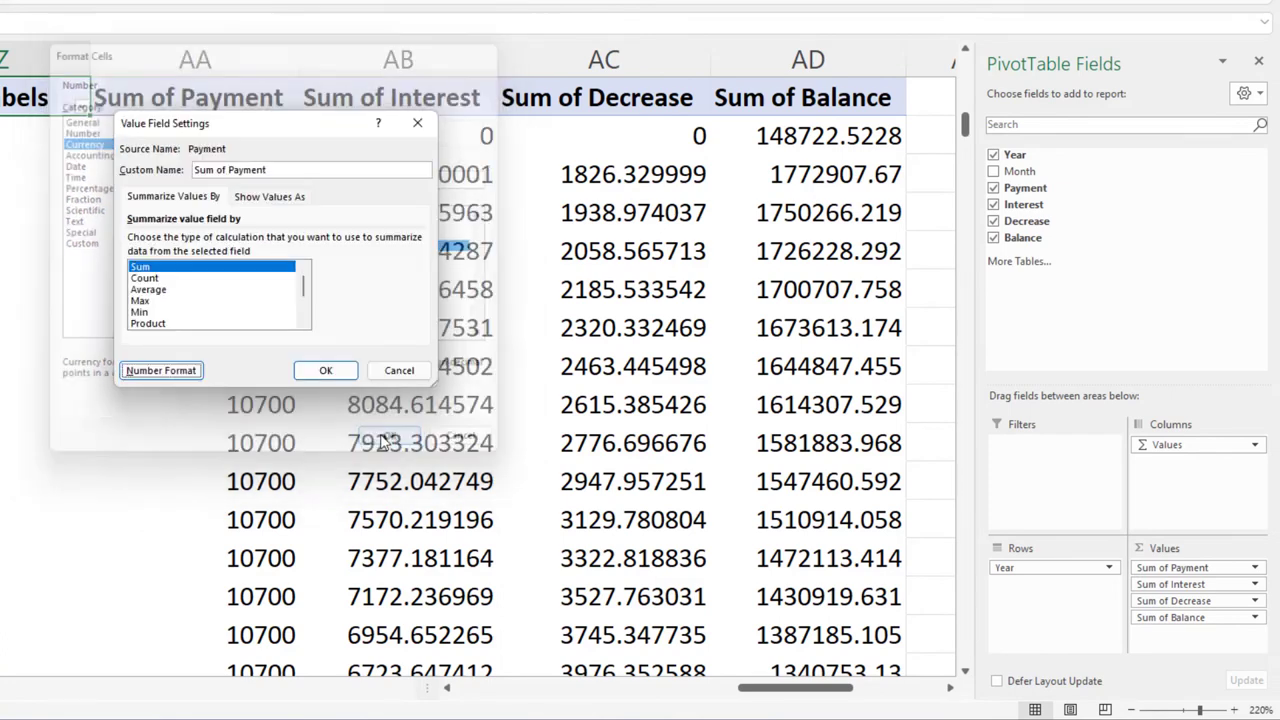
click(346, 371)
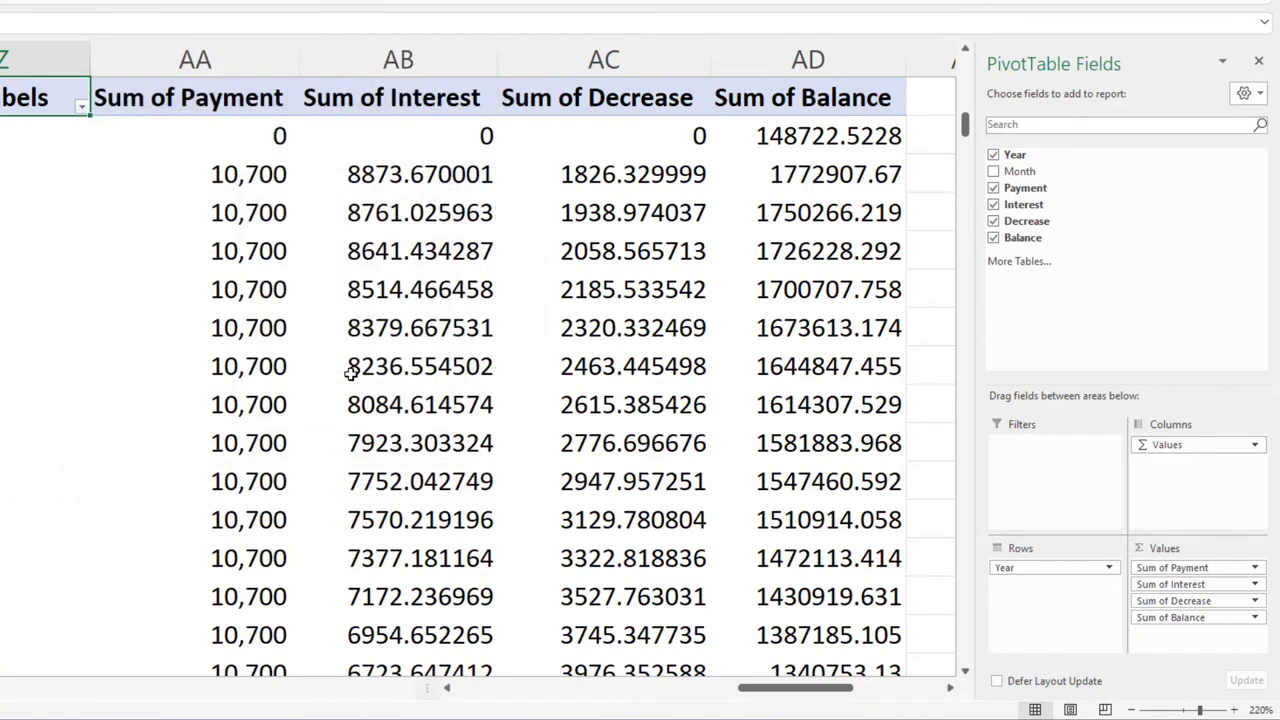
Format the Sum of Interest field as Currency with no symbol, zero decimals and red bracketed negative numbers.
click(1255, 585)
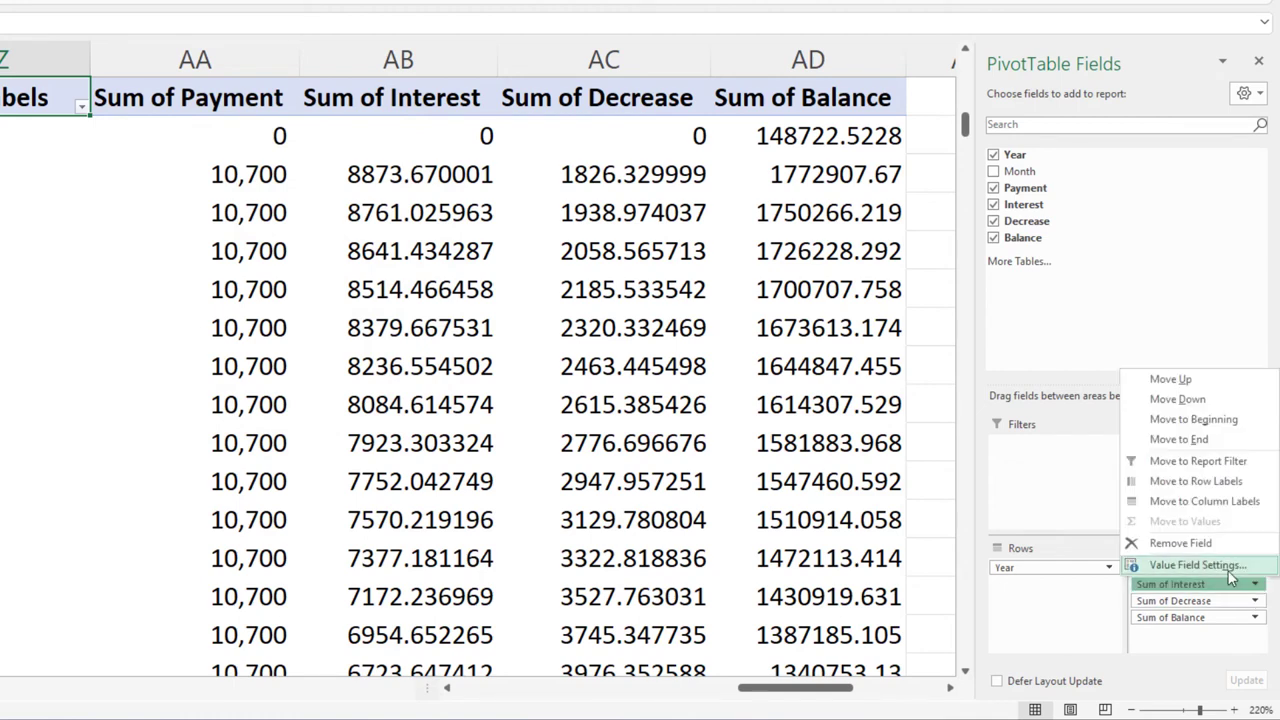
click(1226, 566)
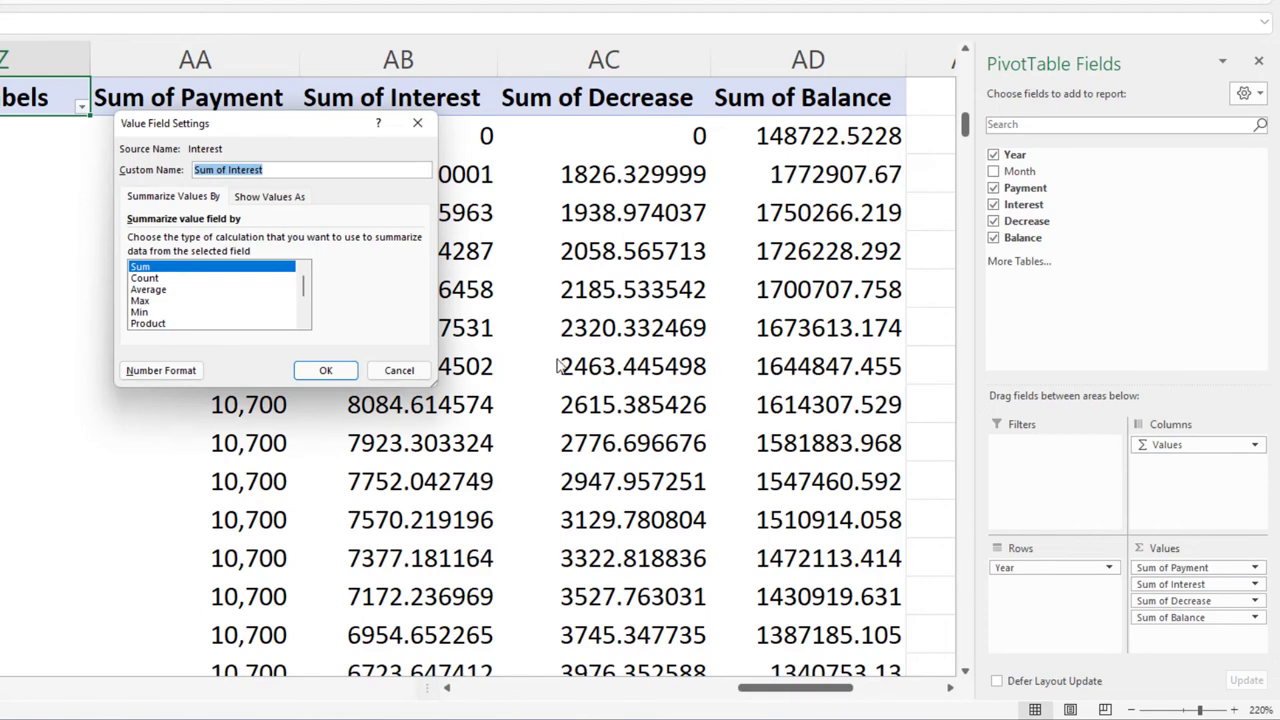
click(165, 370)
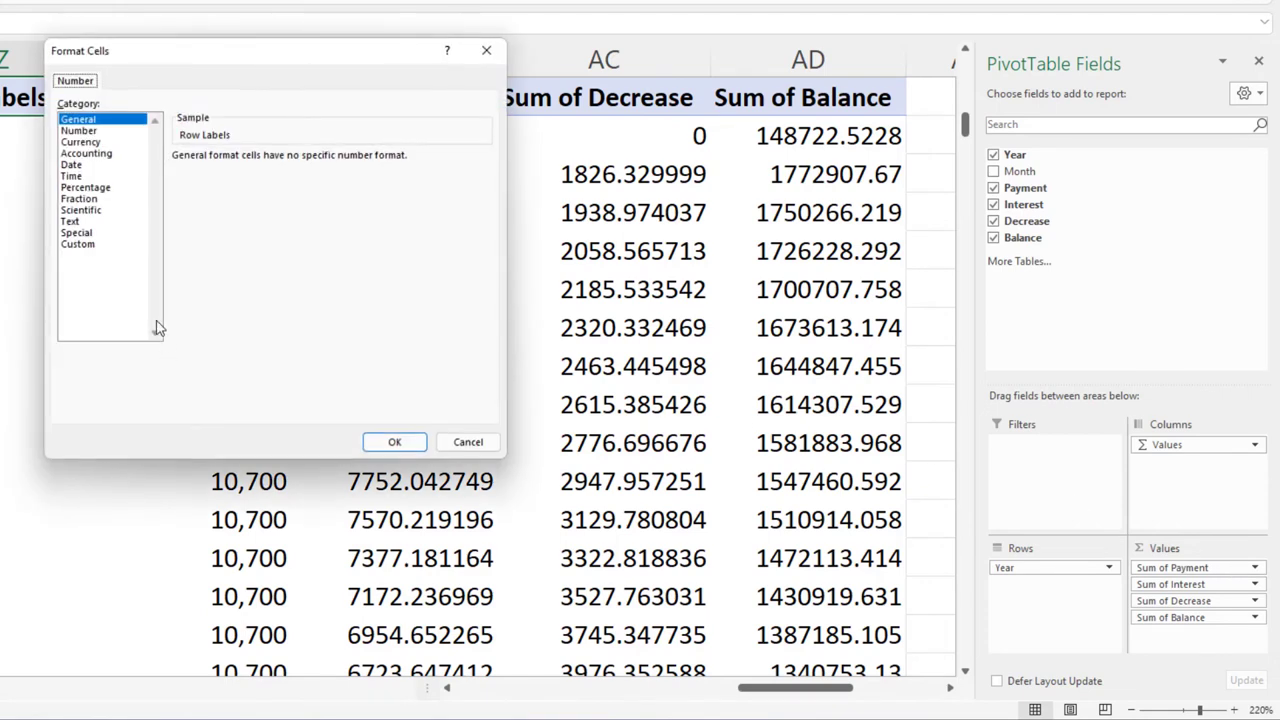
click(88, 142)
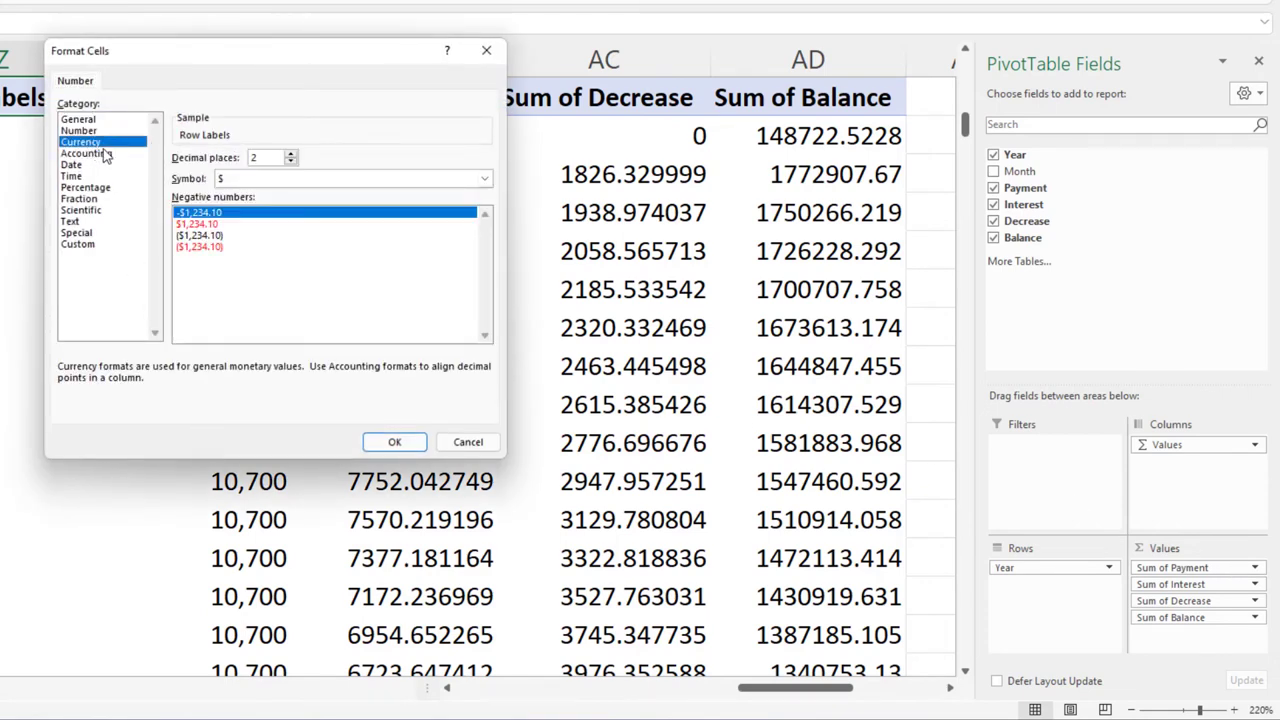
click(195, 247)
click(276, 182)
click(270, 193)
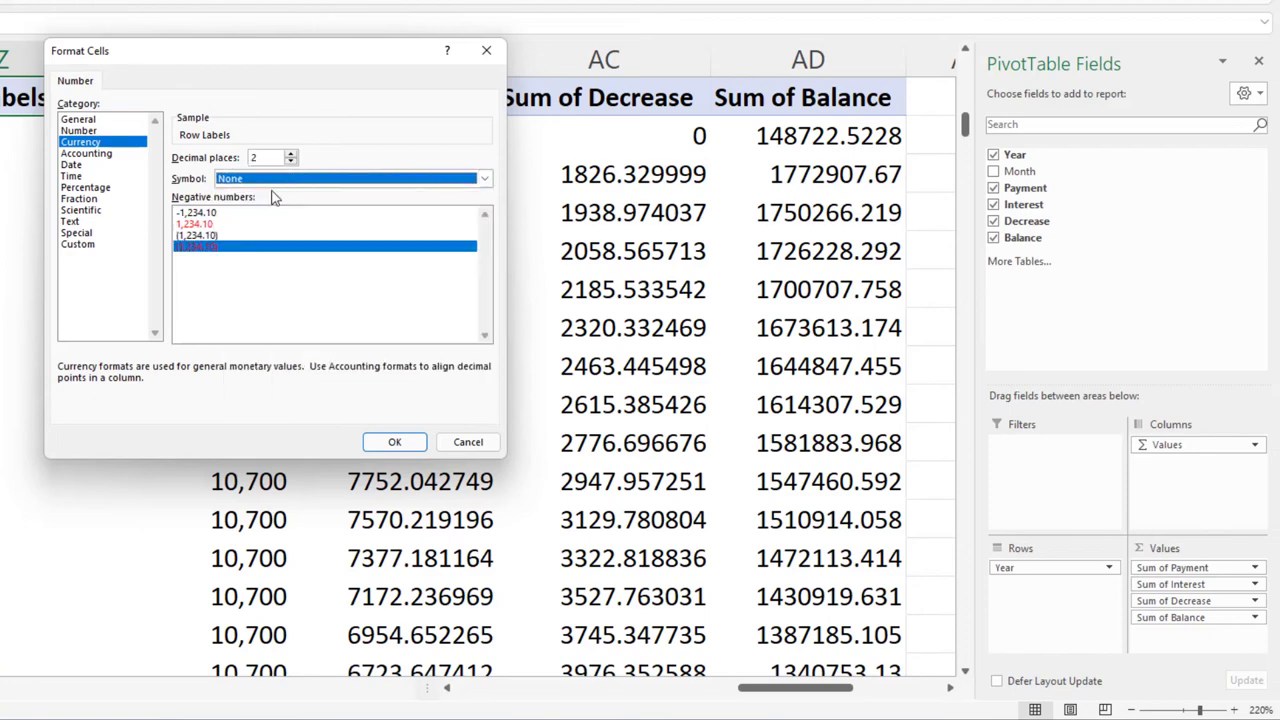
click(290, 162)
click(290, 162)
click(396, 441)
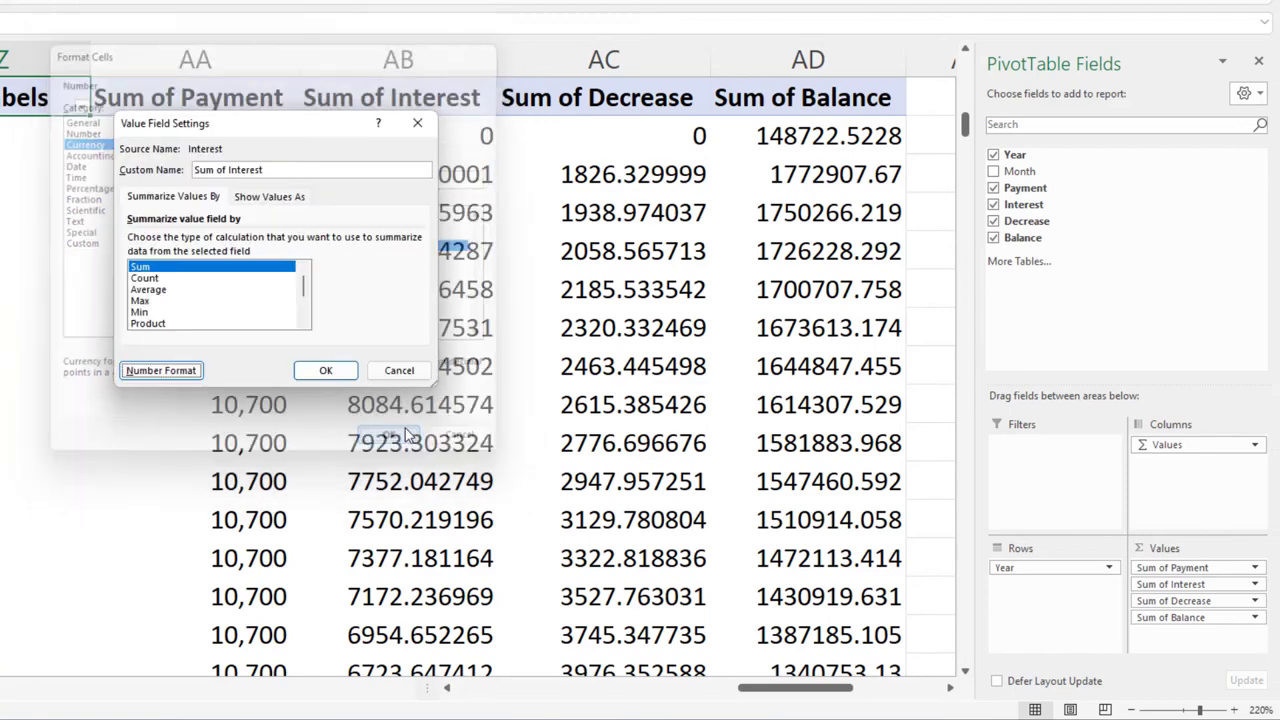
click(327, 370)
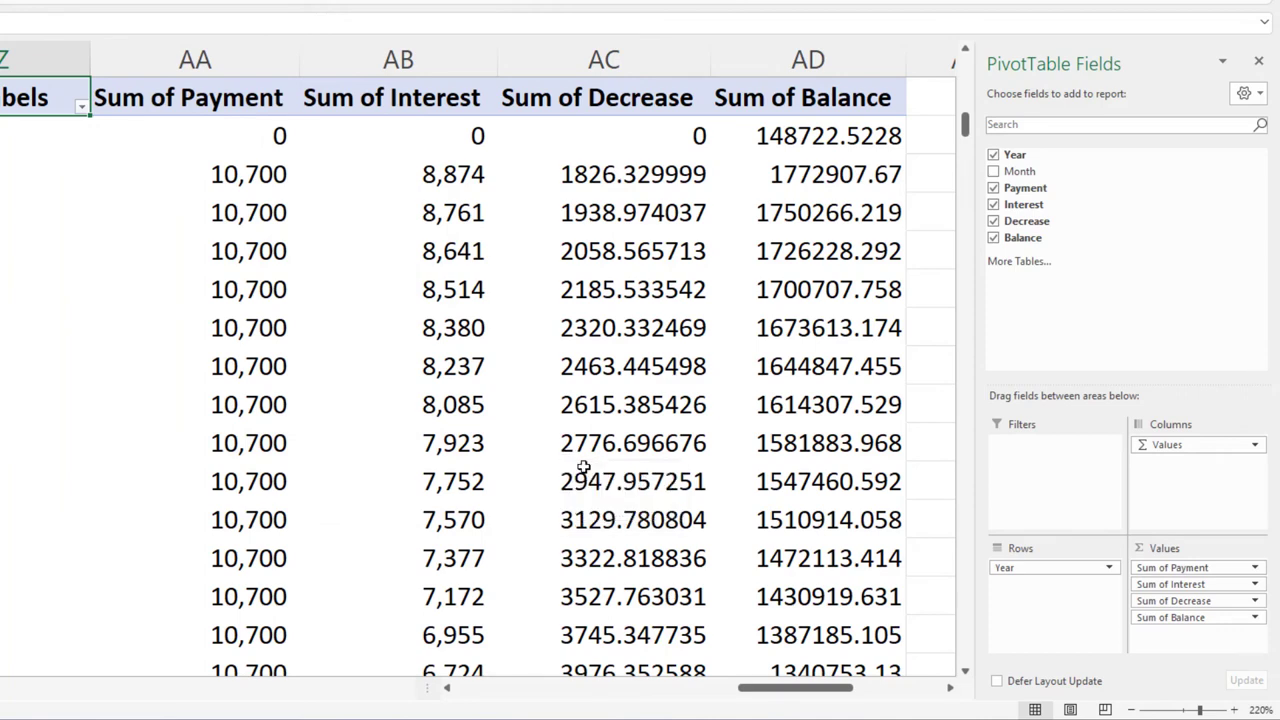
Give the Sum of Decrease field a Currency format with no symbol, zero decimals and red bracketed negatives.
click(1256, 601)
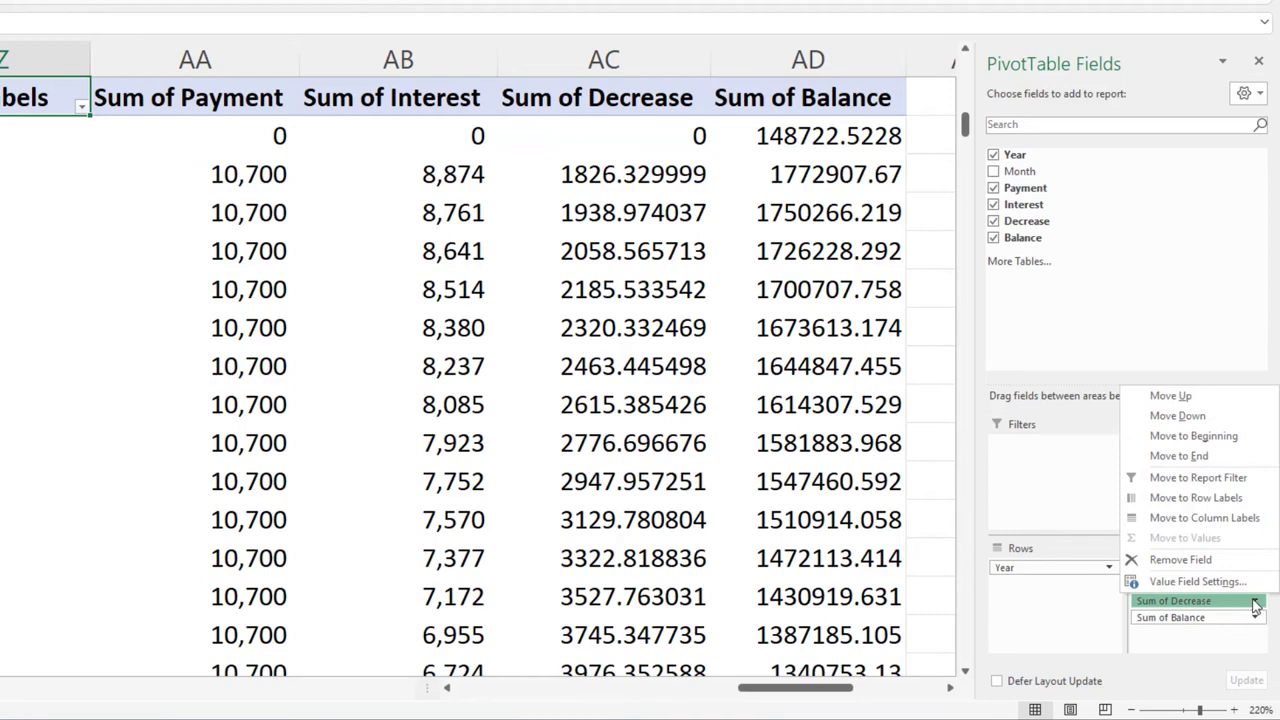
click(1227, 585)
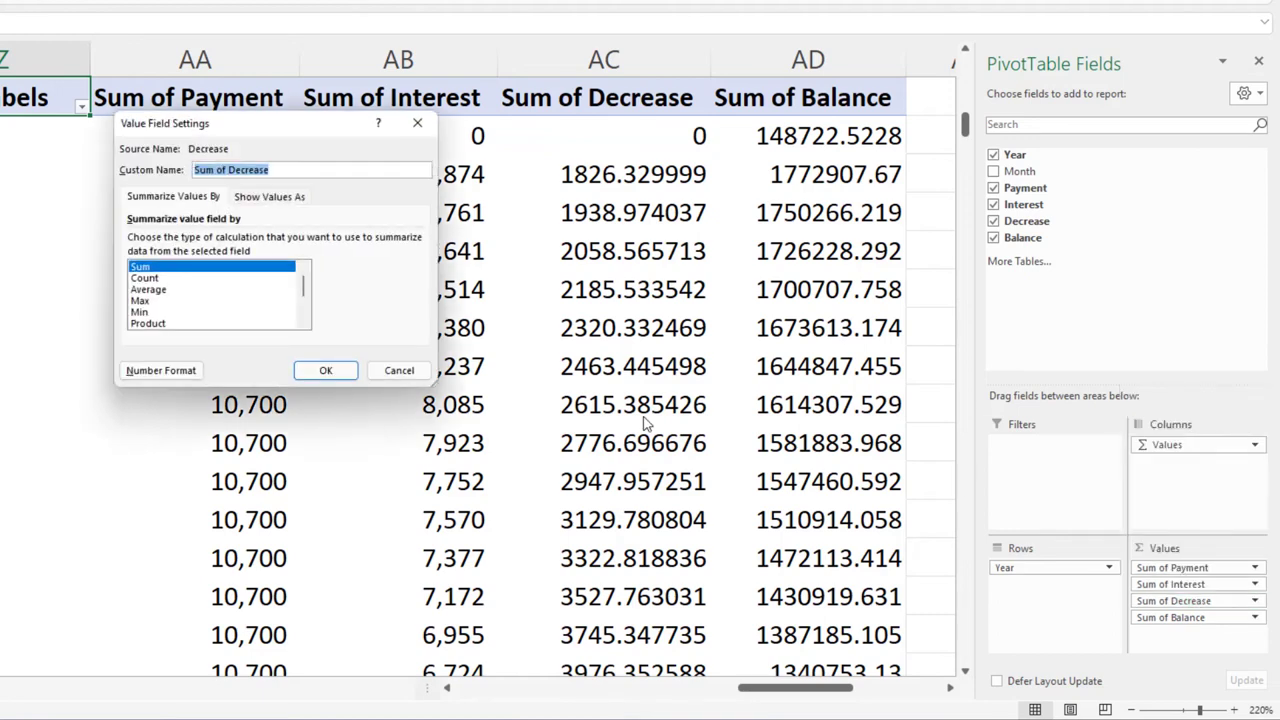
click(165, 370)
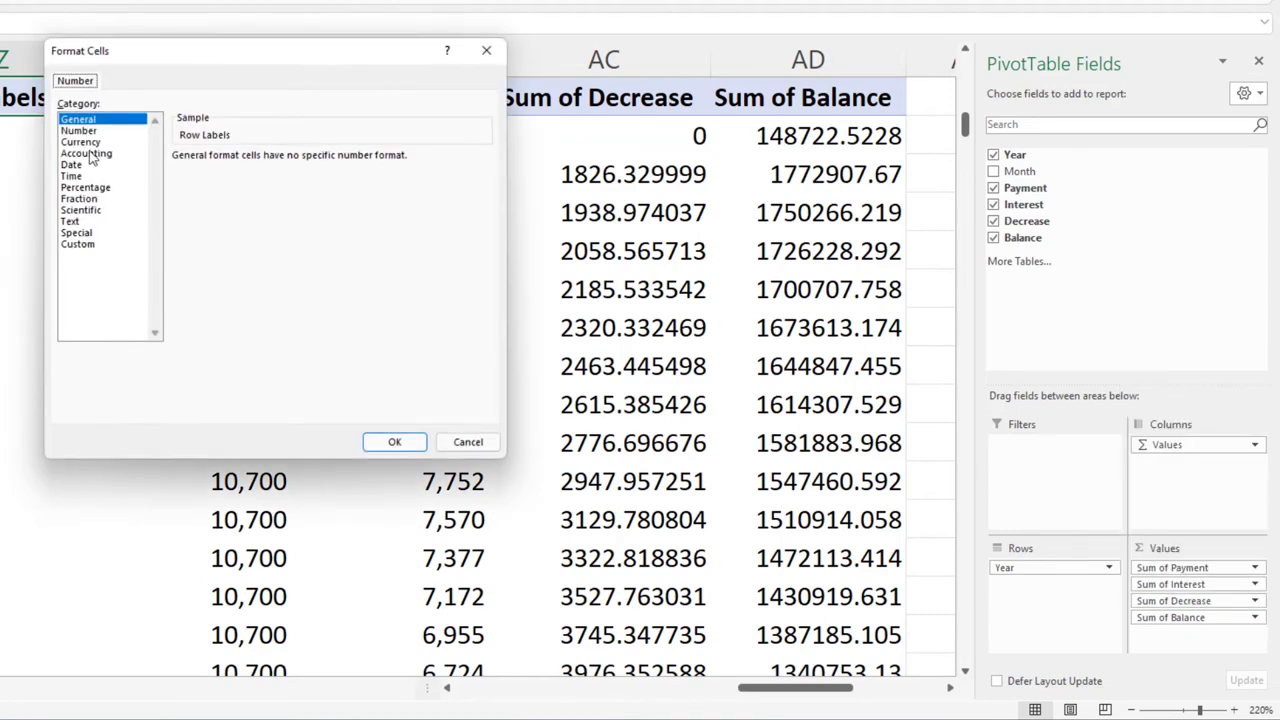
click(84, 142)
click(205, 246)
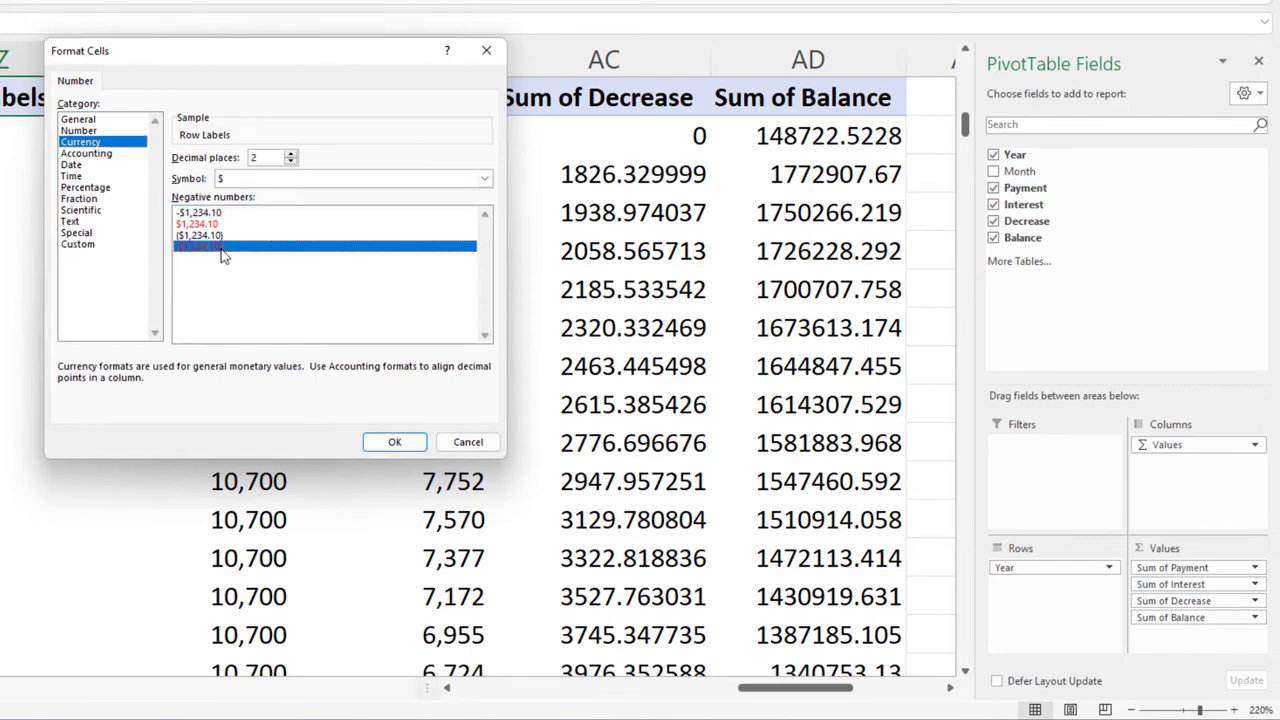
click(300, 180)
click(300, 191)
click(291, 162)
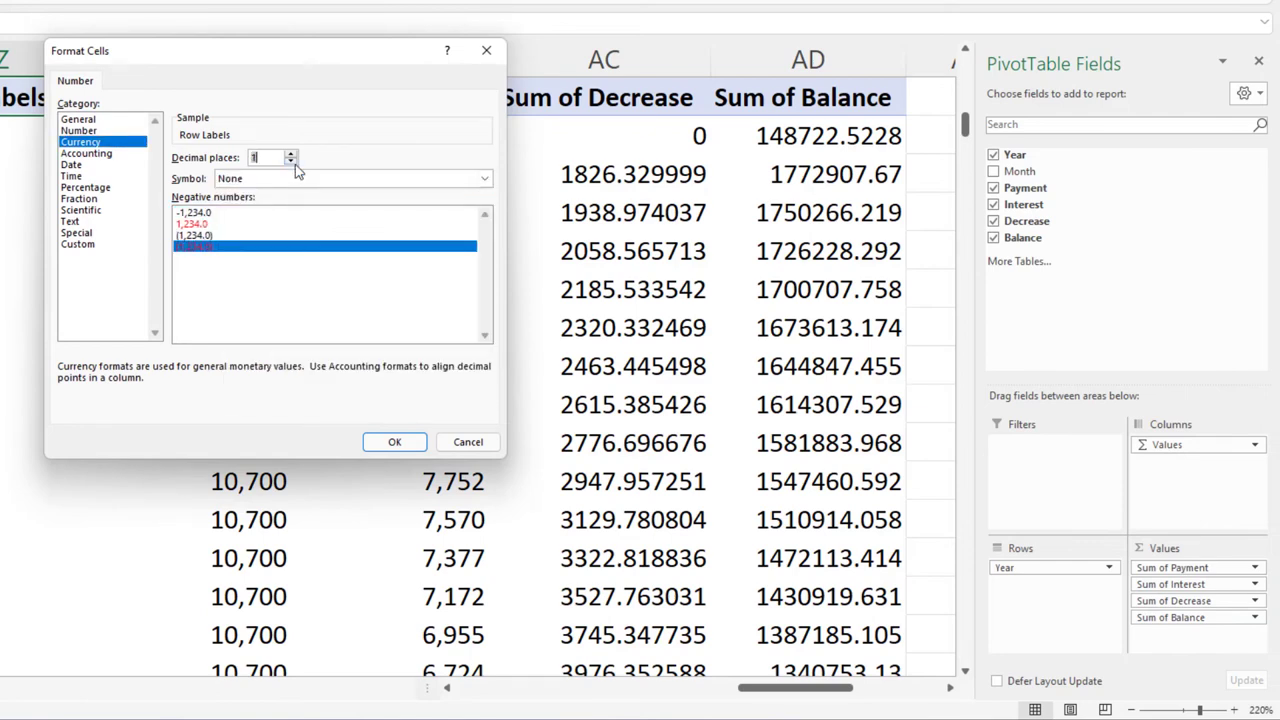
click(394, 441)
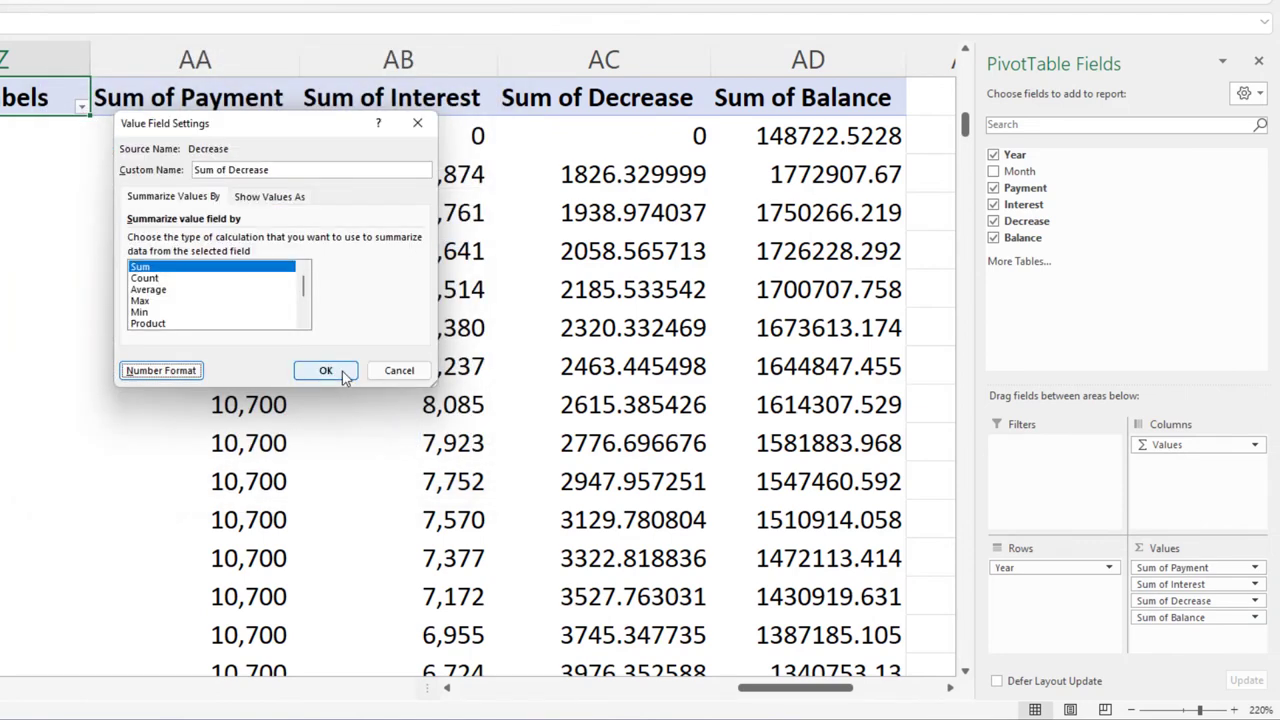
click(325, 371)
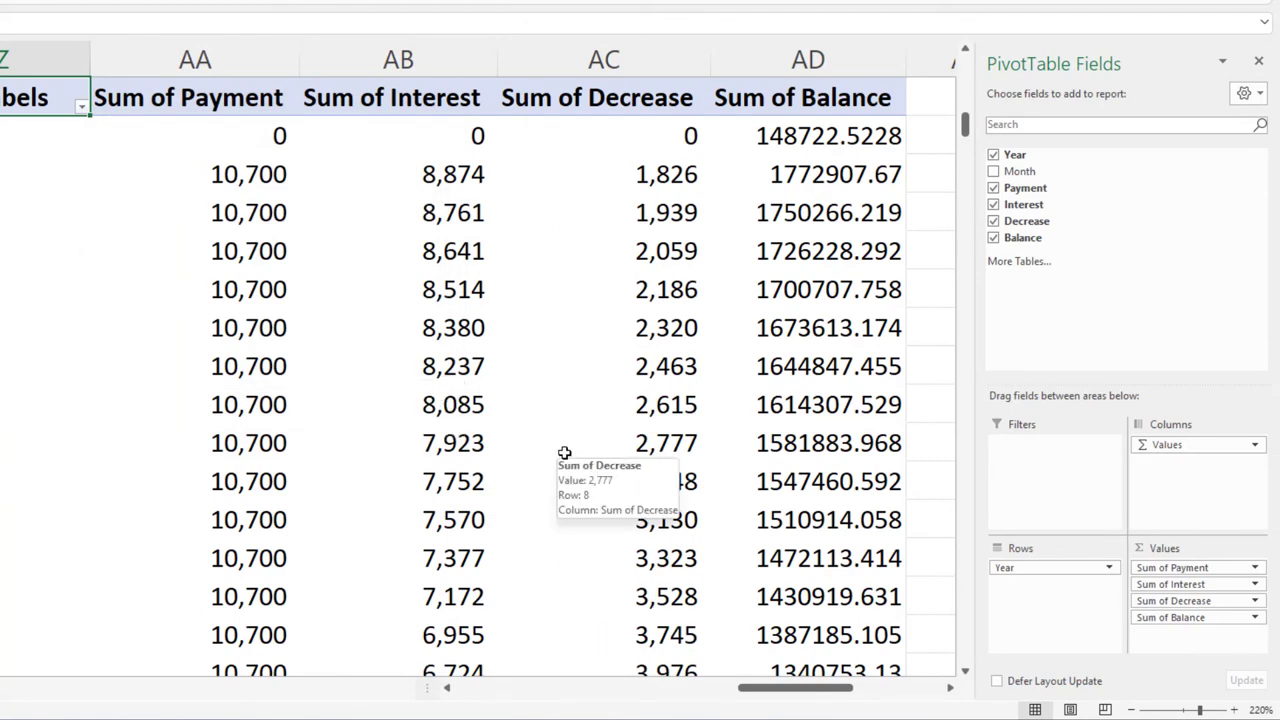
Summarize the Balance field by Min and format it as Currency with no symbol, zero decimals and red bracketed negatives.
click(1256, 618)
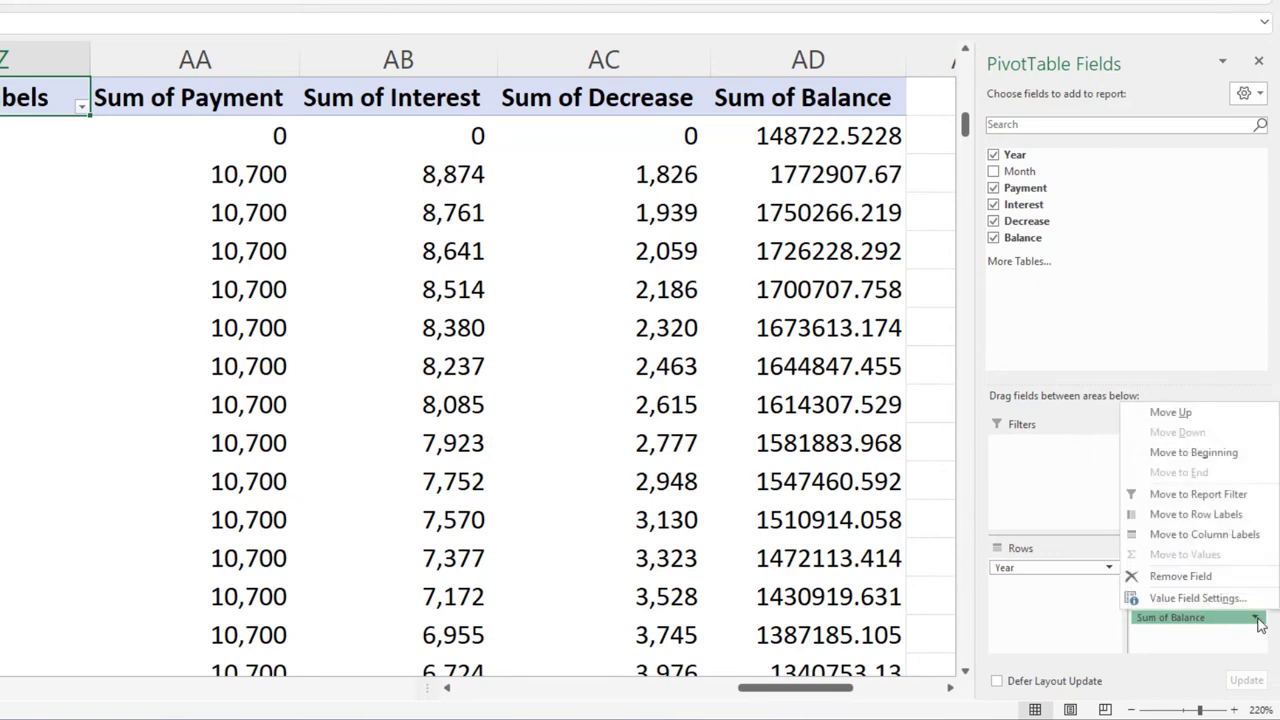
click(1196, 598)
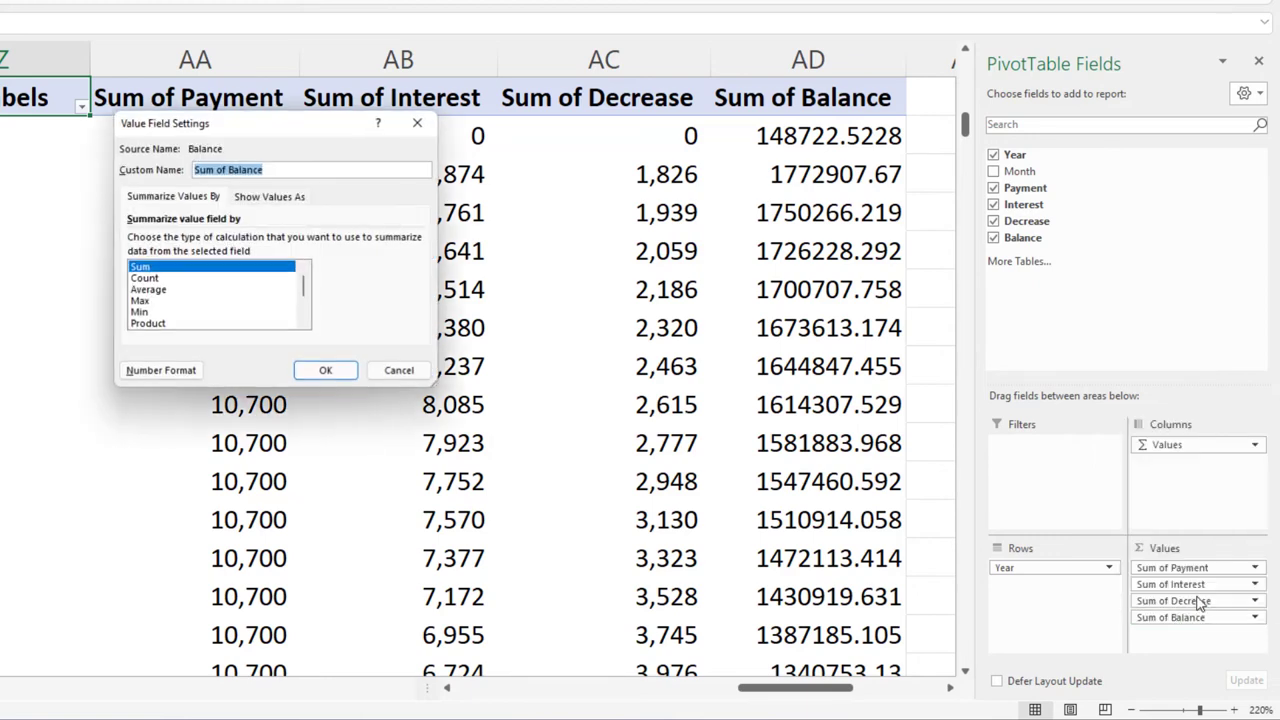
click(140, 312)
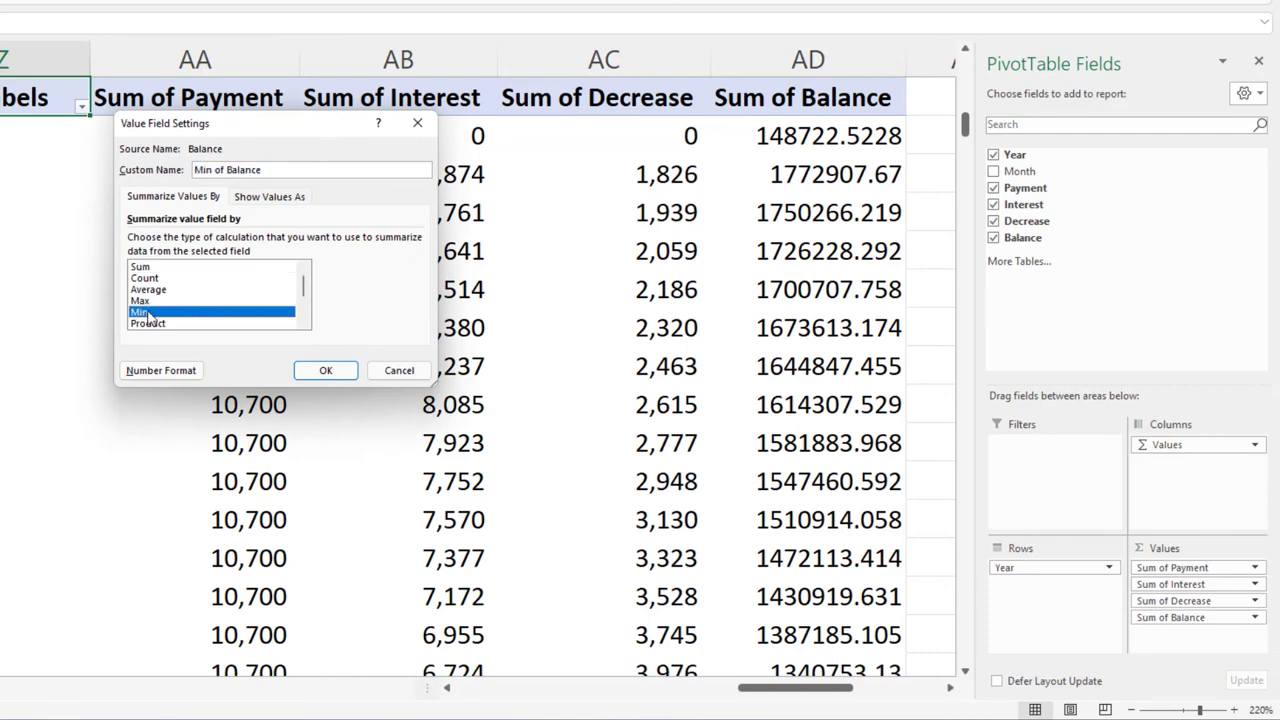
click(163, 371)
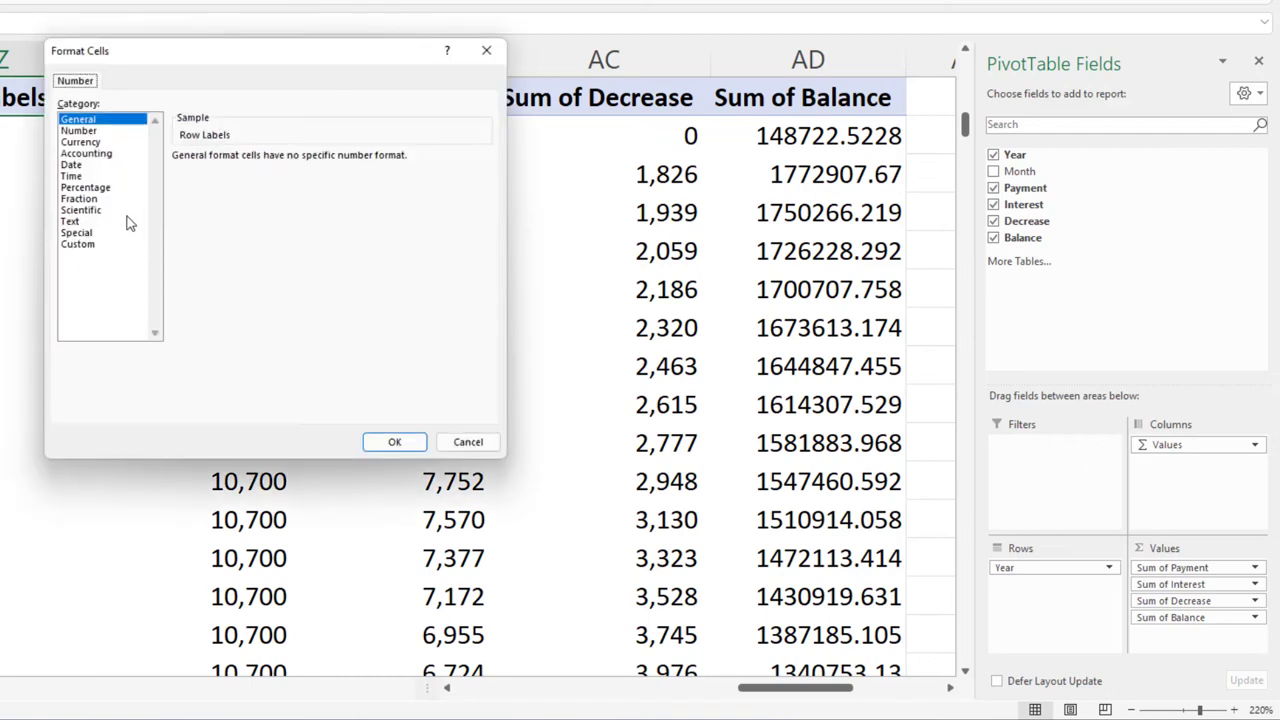
click(82, 142)
click(200, 247)
click(304, 180)
click(273, 190)
click(290, 163)
click(290, 163)
click(405, 445)
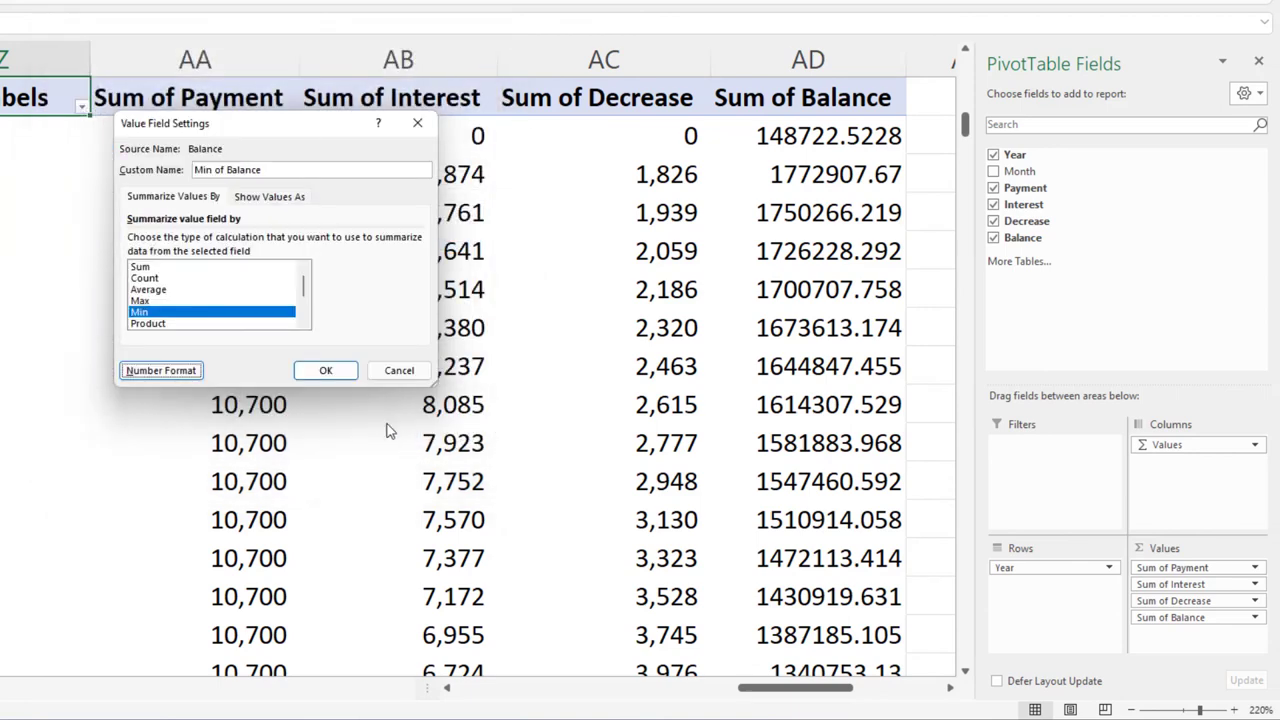
click(326, 370)
Narrow columns Z to AD of the yearly amortization table to fit their headers and values, making the Year column narrowest.
scroll(639, 404, up, 3)
scroll(639, 404, up, 5)
scroll(639, 404, down, 2)
scroll(639, 404, up, 16)
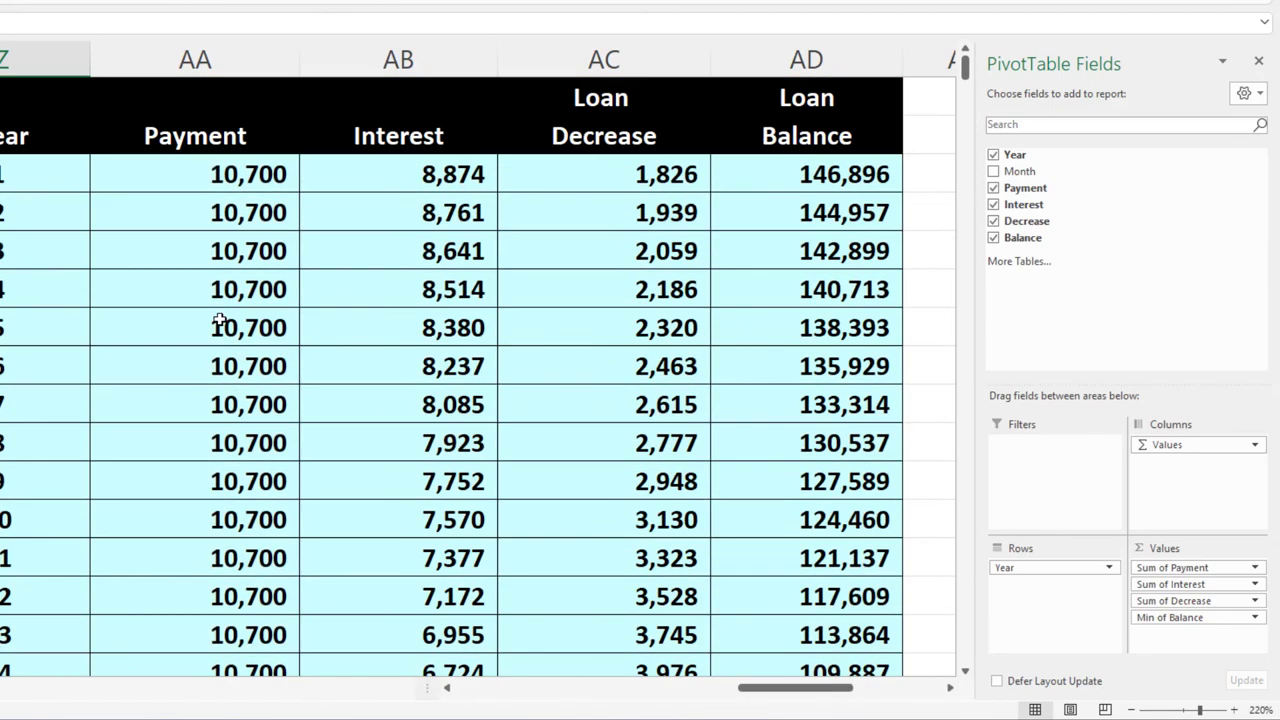
click(219, 325)
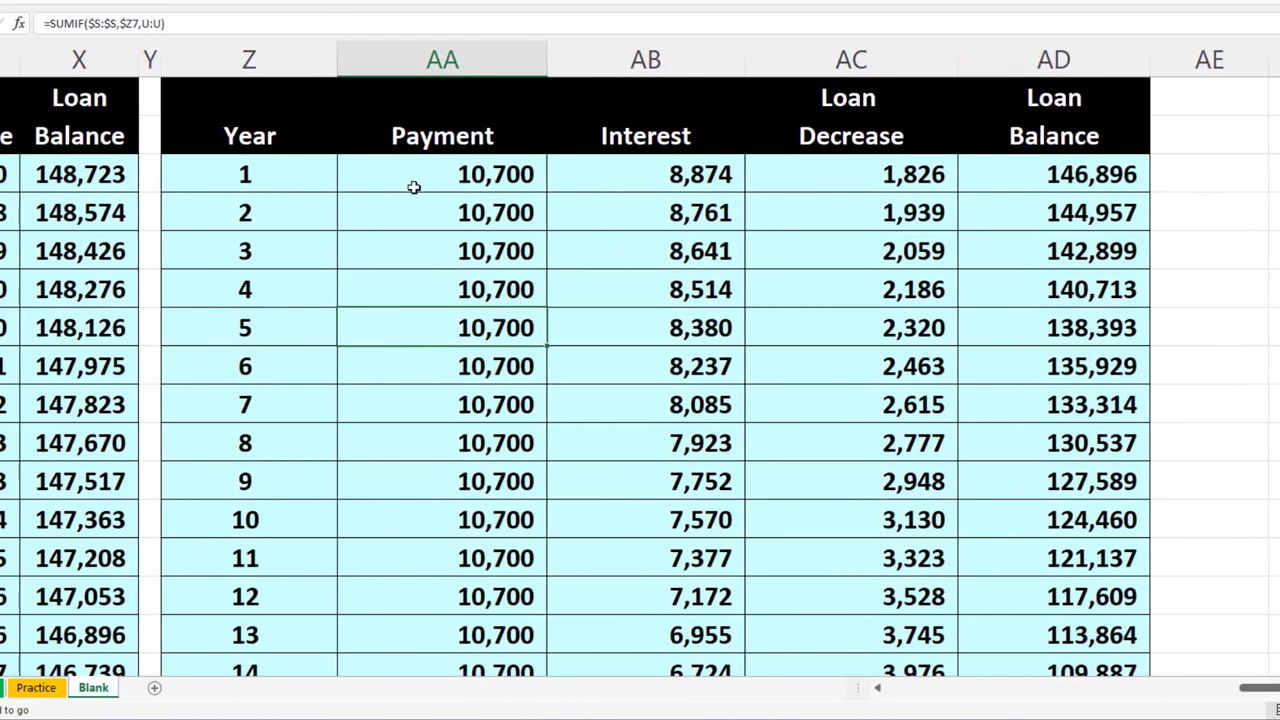
mouse_move(258, 60)
mouse_down()
mouse_move(517, 91)
mouse_move(829, 94)
mouse_move(997, 91)
mouse_move(1152, 60)
mouse_move(894, 60)
mouse_up()
click(297, 125)
drag(306, 60, 268, 57)
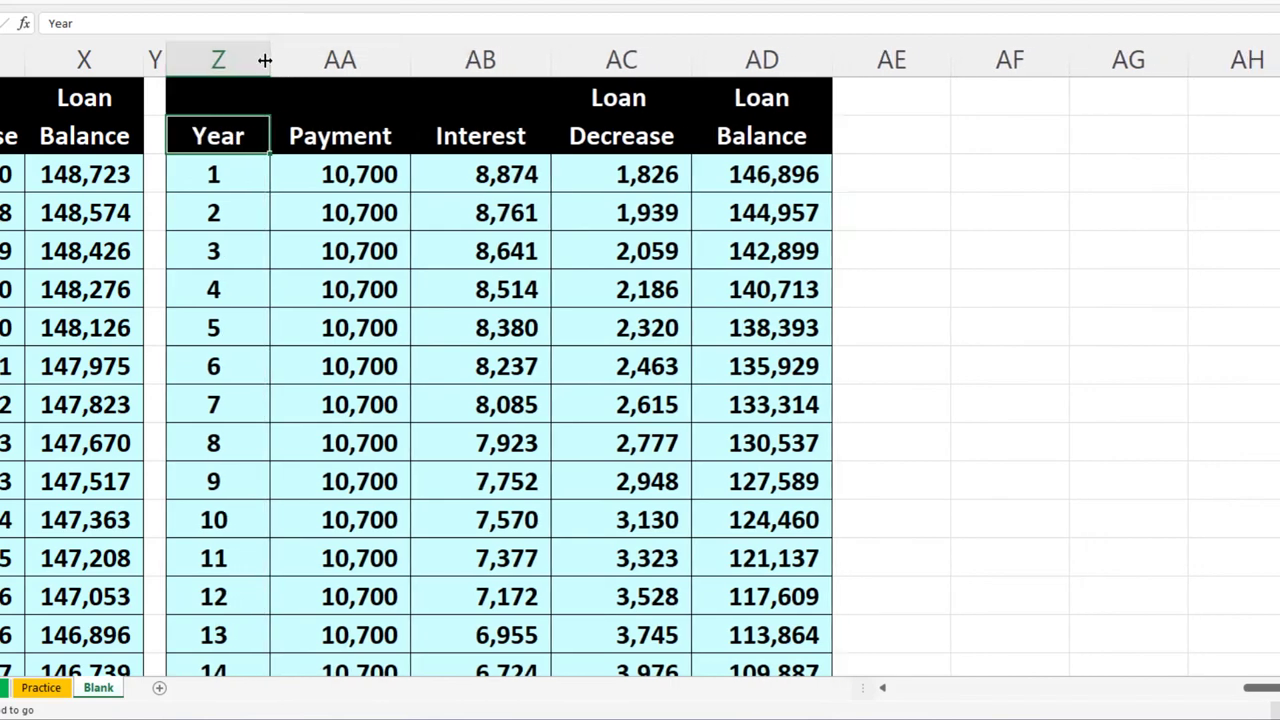
Enter the label Total in Z33, directly below year 30 of the yearly amortization table.
scroll(472, 222, down, 8)
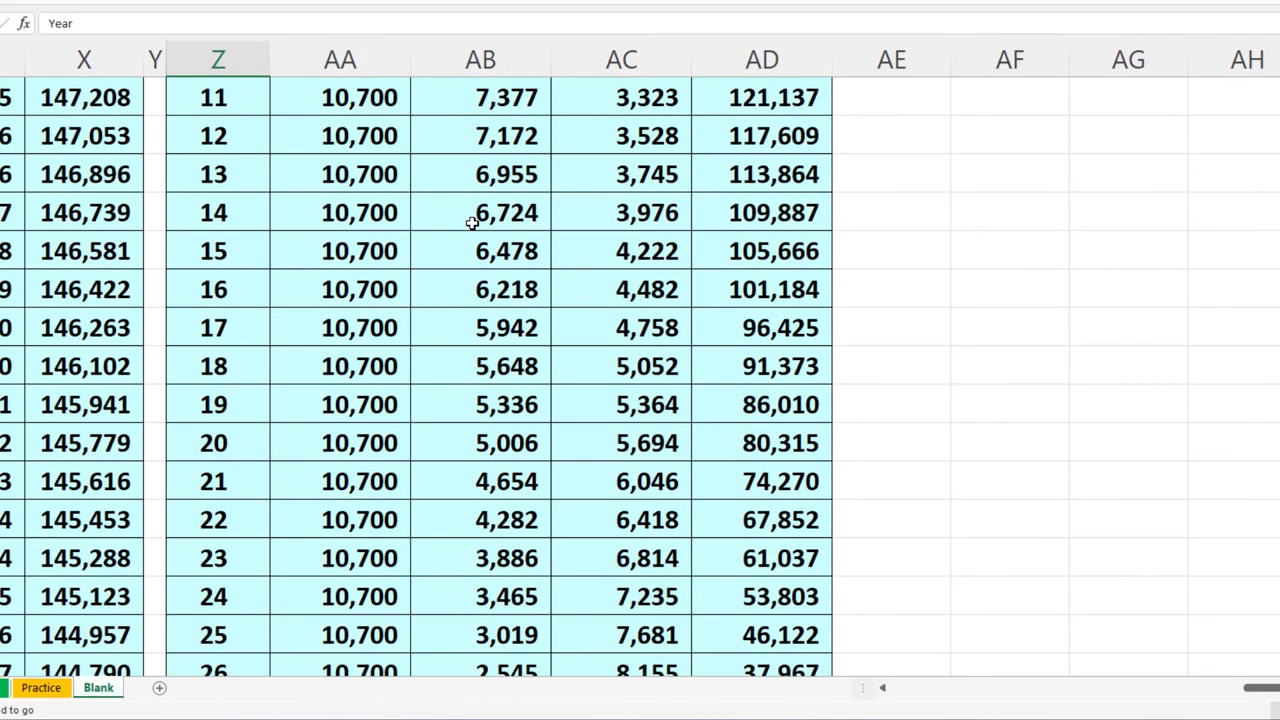
key(ctrl+Down)
key(Down)
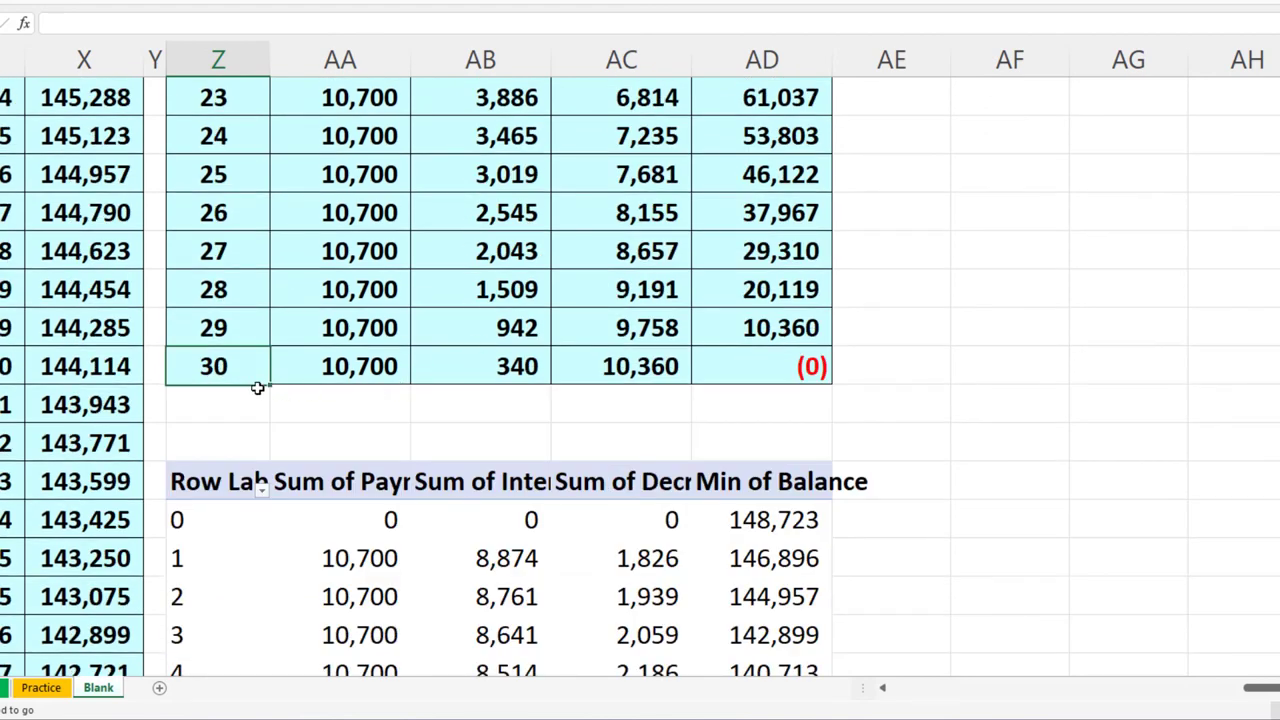
text(Total)
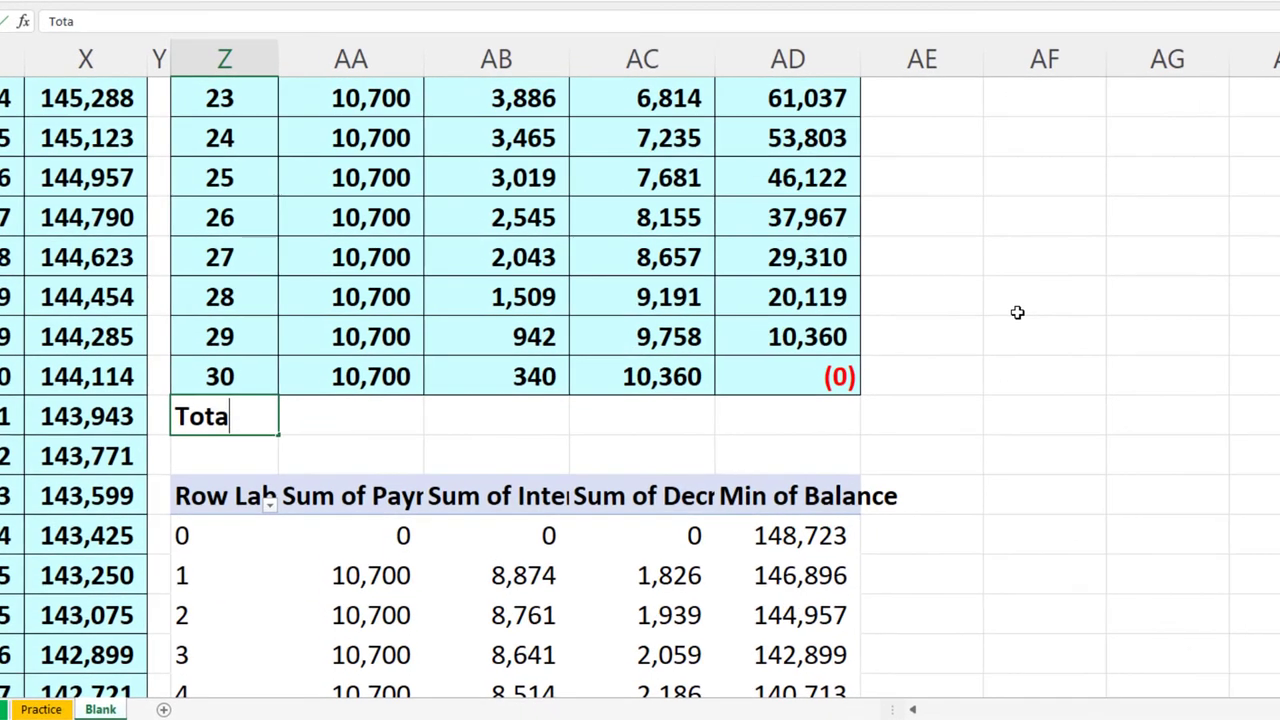
key(Tab)
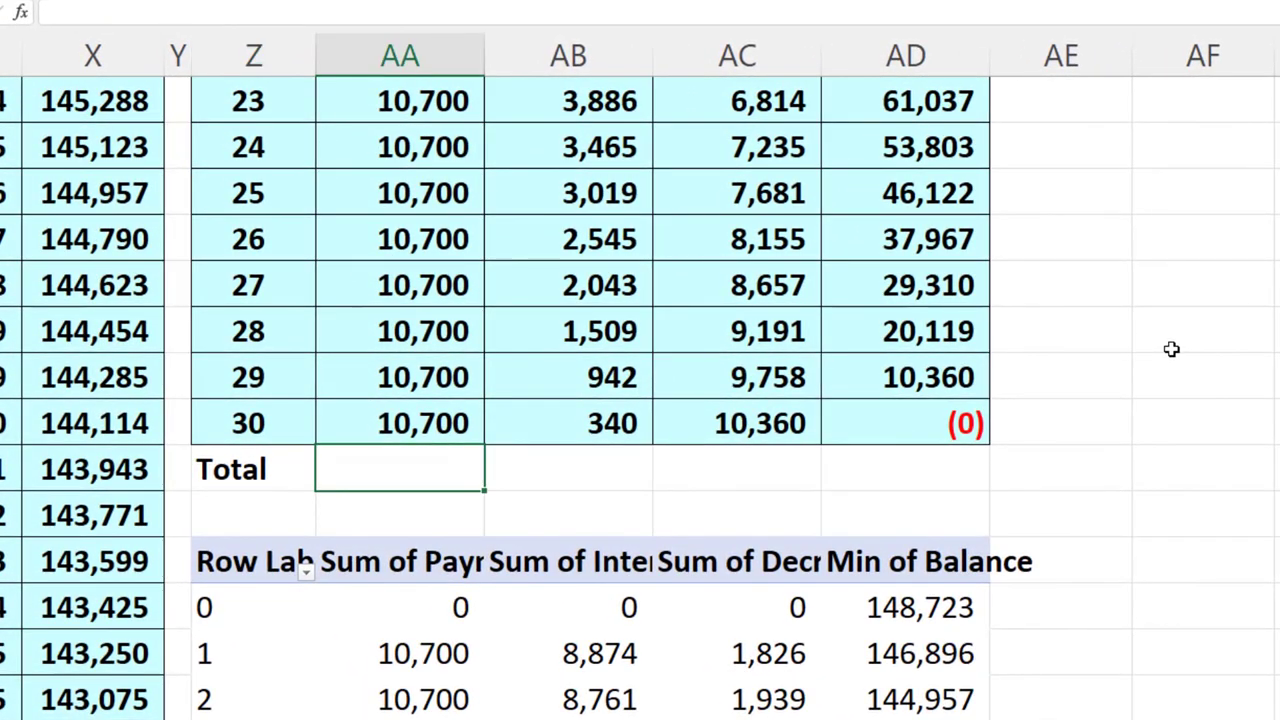
Total the yearly payments in AA33 with the formula =SUM(AA3:AA32).
text(=sumN)
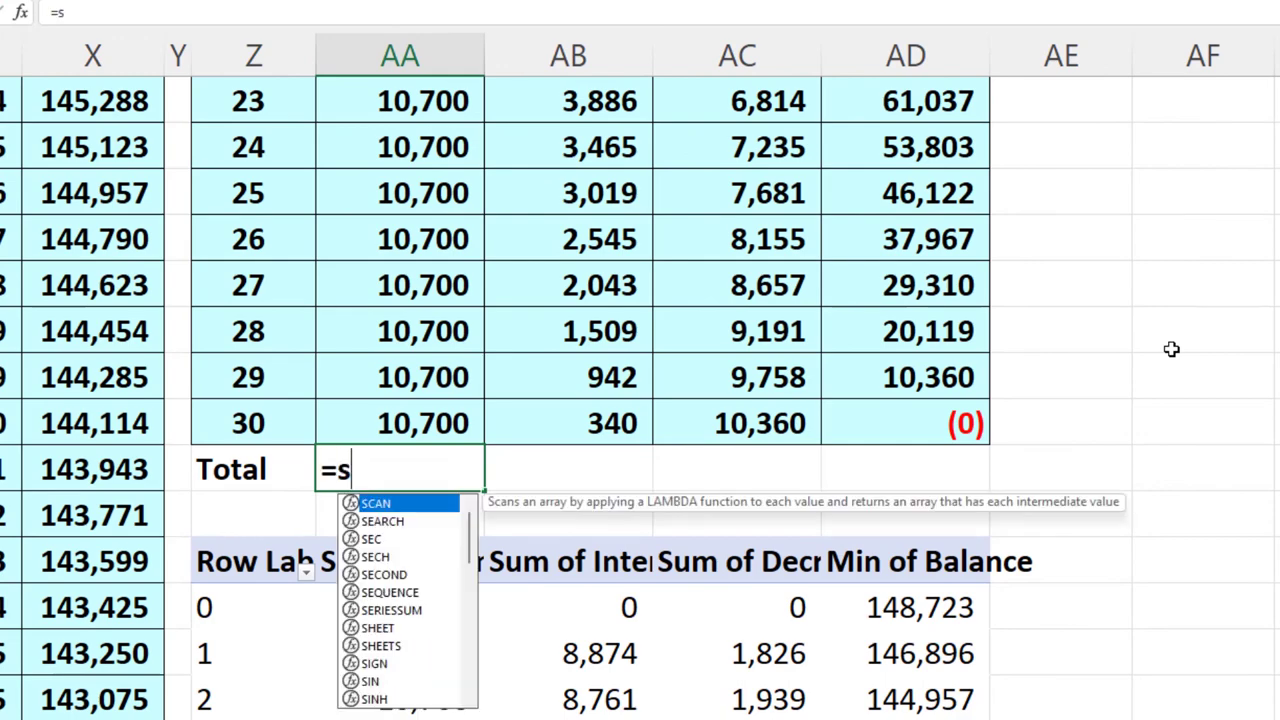
key(BackSpace)
text(()
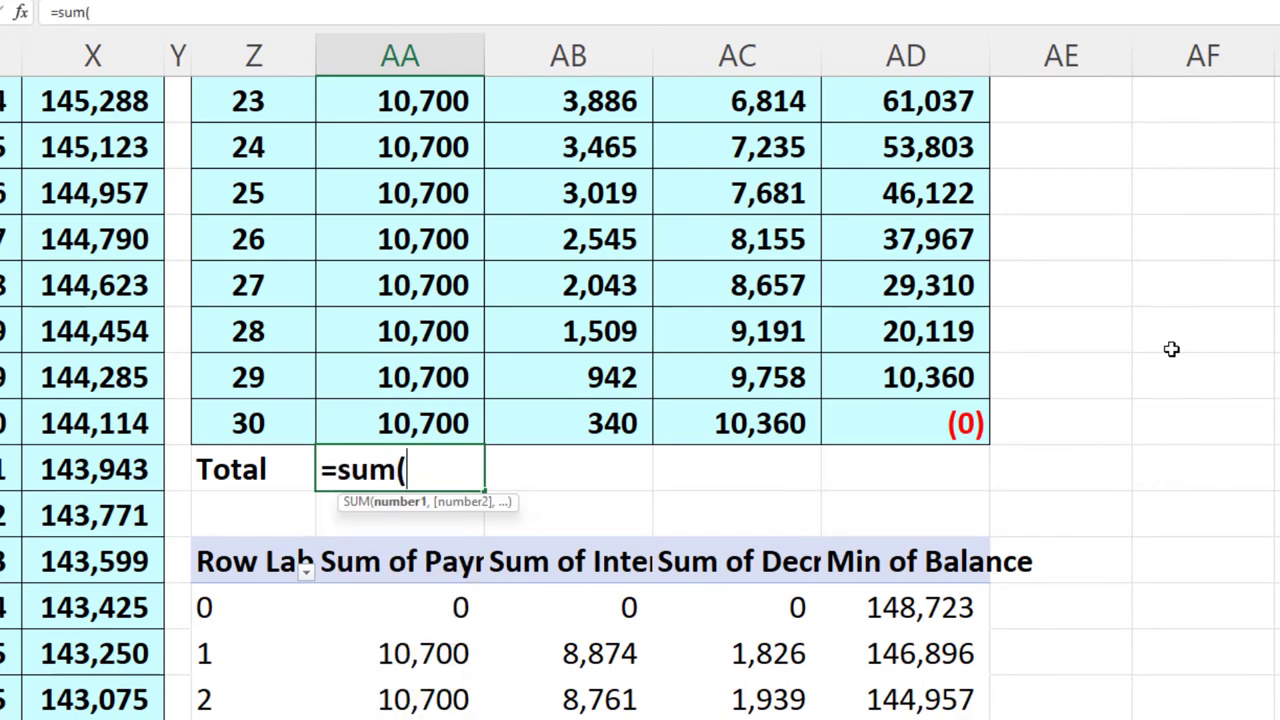
key(Up)
key(shift+Up)
key(shift+Up)
key(shift+Up)
key(shift+Up)
key(shift+Up)
key(shift+Up)
key(shift+Up)
key(shift+Up)
key(shift+Up)
key(shift+Up)
key(shift+Up)
key(shift+Up)
key(shift+Up)
key(shift+Up)
key(shift+Up)
key(shift+Up)
key(shift+Up)
key(shift+Up)
key(shift+Up)
key(shift+Up)
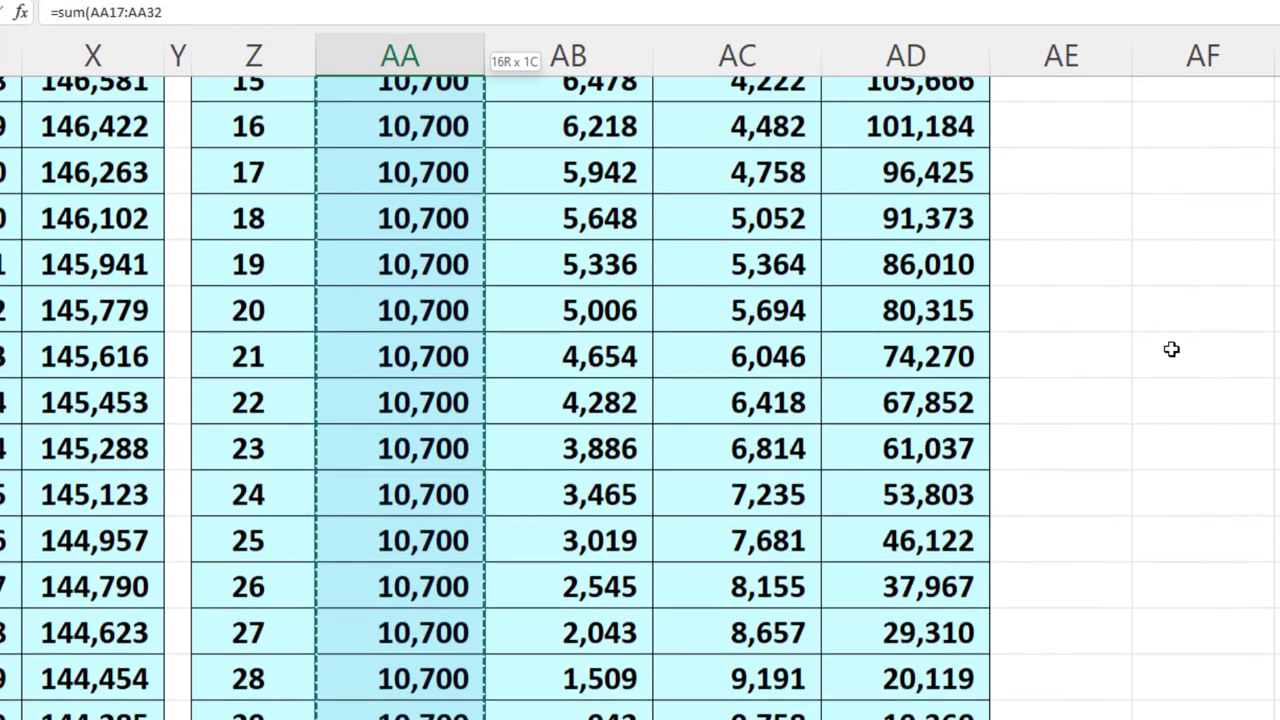
key(shift+Up)
key(shift+Up)
key(shift+Up)
key(shift+Up)
key(shift+Up)
key(shift+Up)
key(shift+Up)
key(shift+Up)
key(shift+Up)
key(shift+Up)
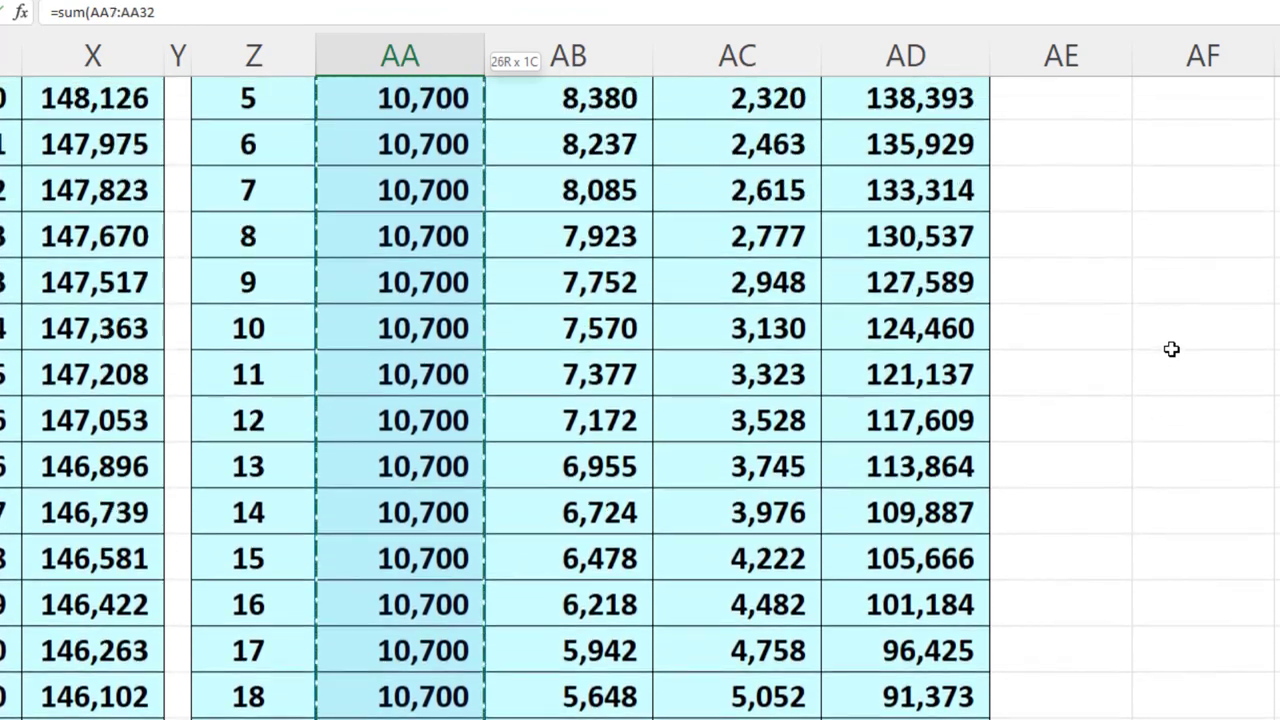
key(Return)
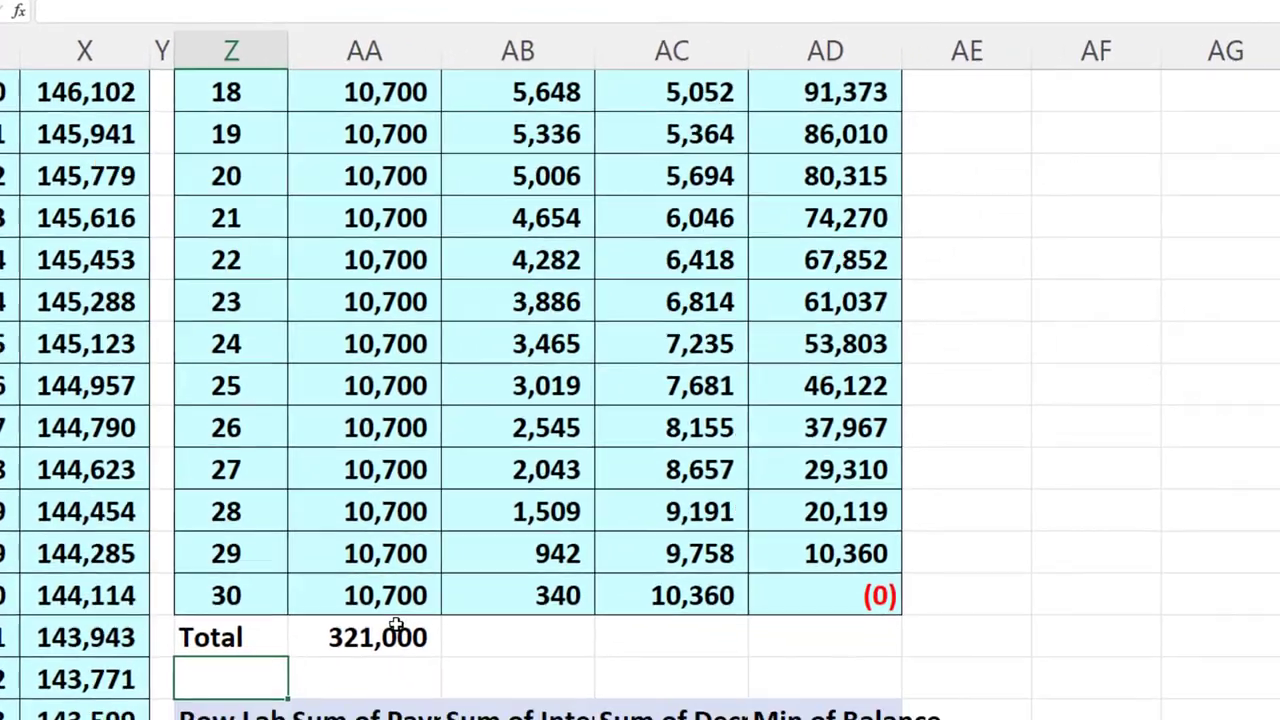
Copy the payment total across to AB33:AC33 and format Z33:AD33 with the table's borders and light-blue fill.
click(465, 705)
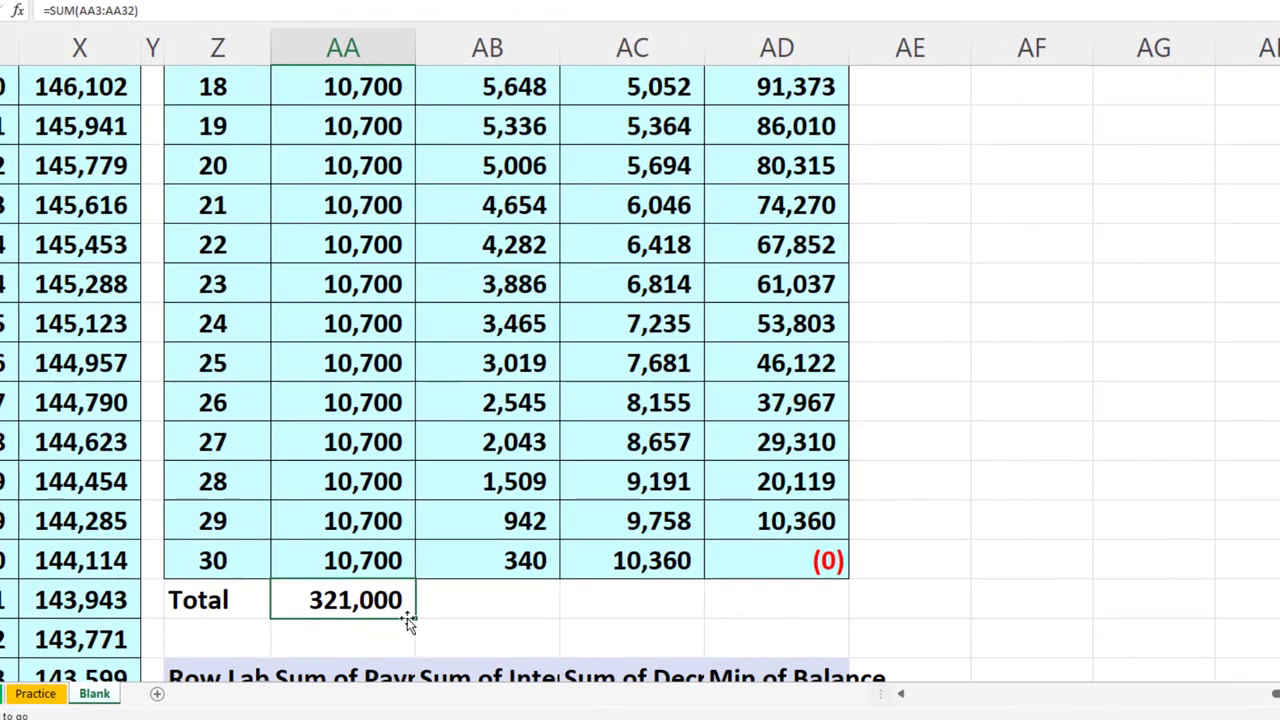
drag(413, 621, 650, 608)
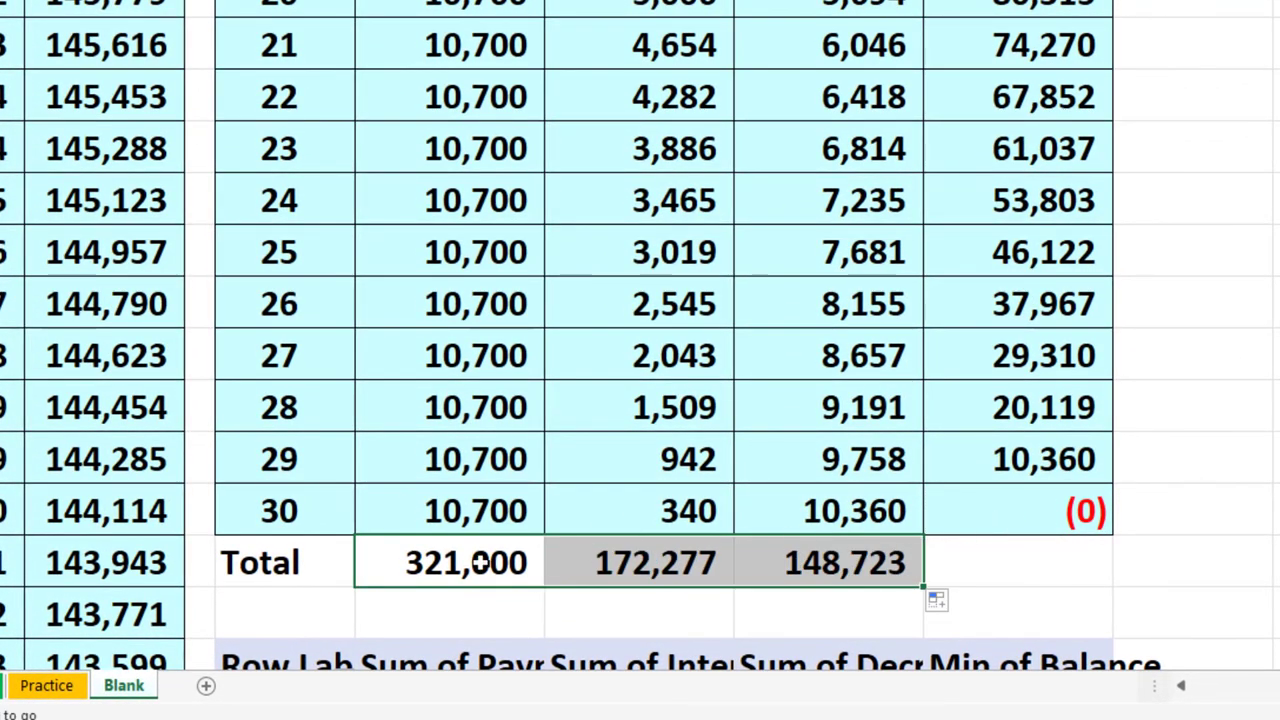
drag(316, 563, 929, 543)
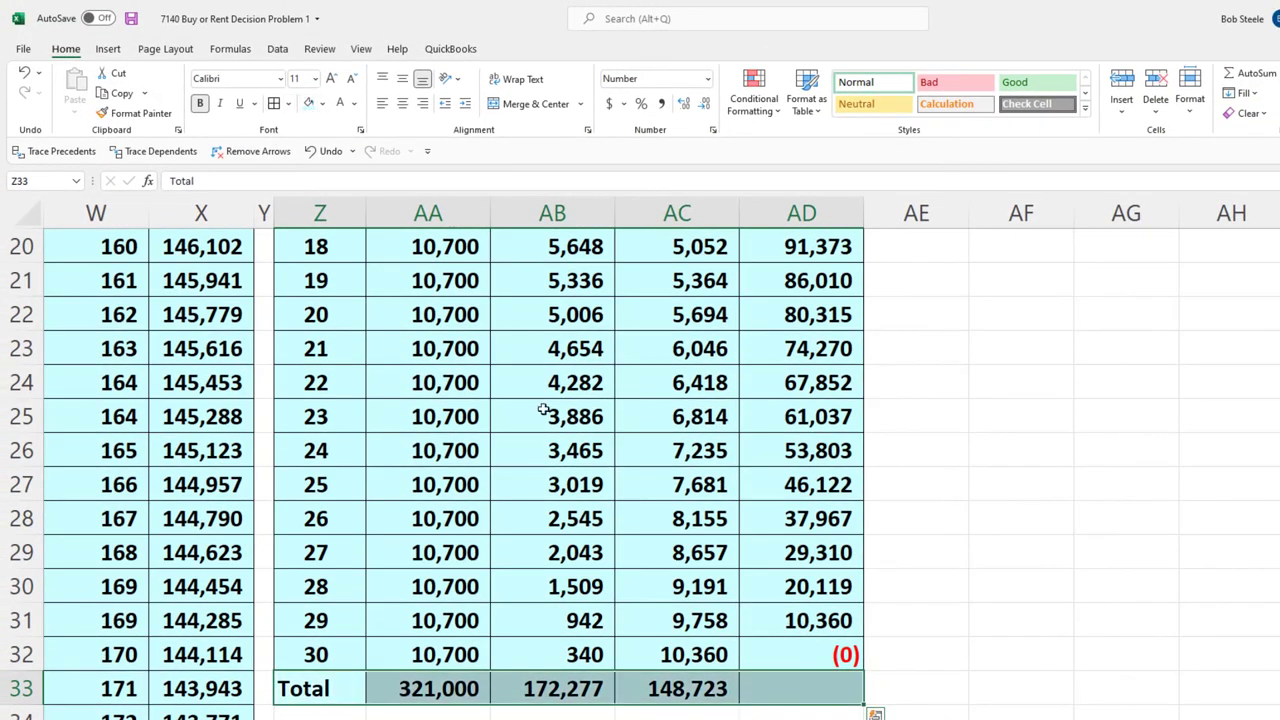
Underline the year 30 payment, interest and loan decrease amounts in AA32:AC32, directly above the totals.
click(558, 445)
drag(446, 654, 629, 668)
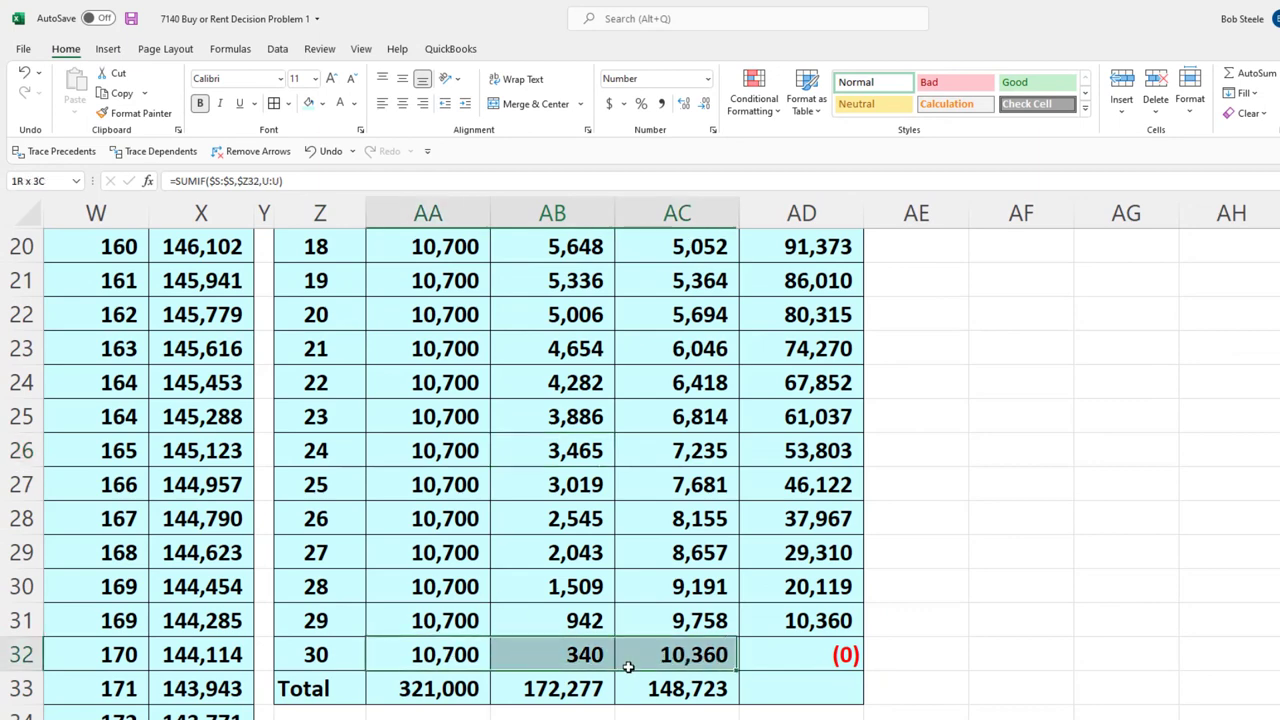
click(240, 106)
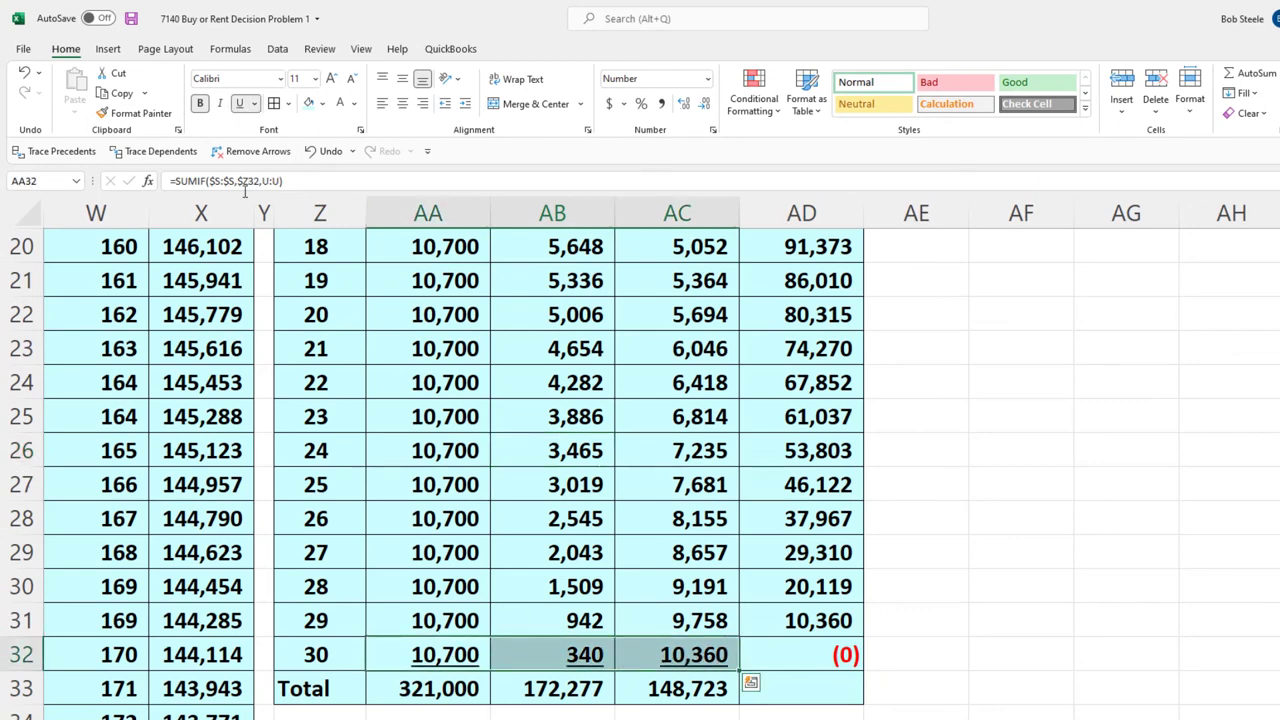
click(459, 482)
Review the yearly amortization table and PivotTable against the annual mortgage payments, interest portion and growth in equity assumptions in B8, B9 and B12.
scroll(459, 482, down, 3)
scroll(459, 482, down, 3)
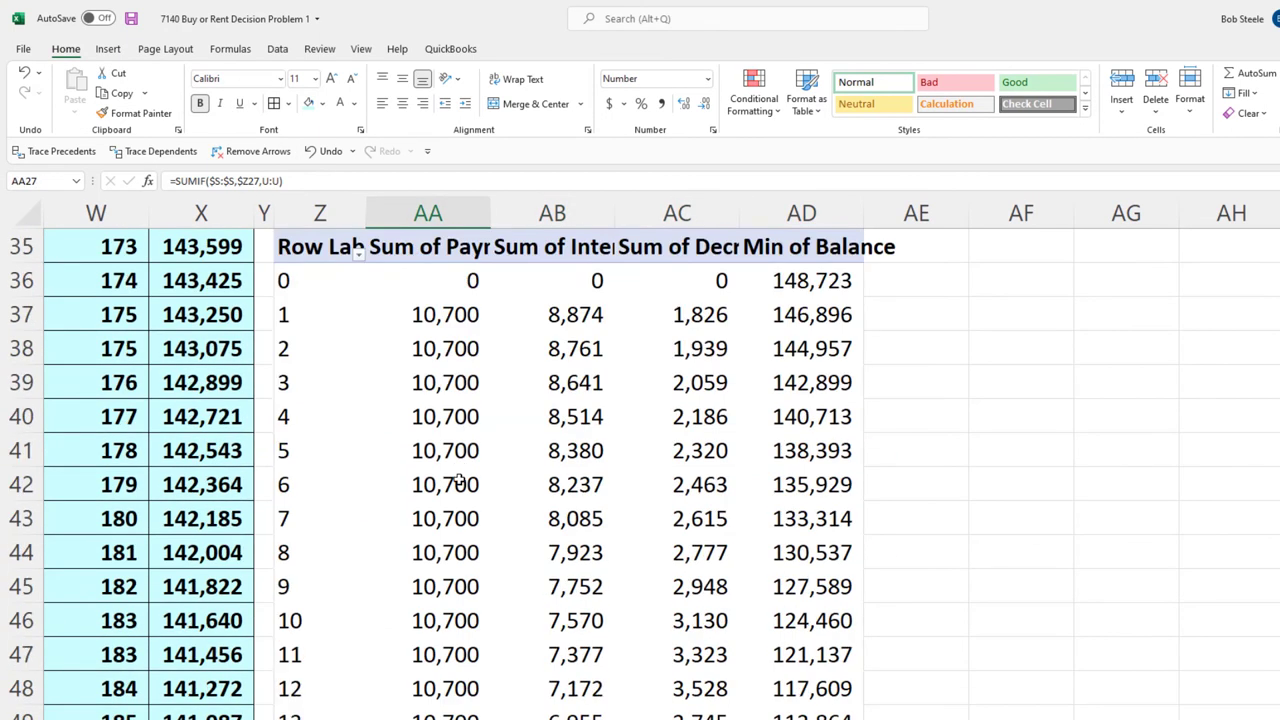
scroll(459, 482, up, 9)
scroll(459, 482, up, 3)
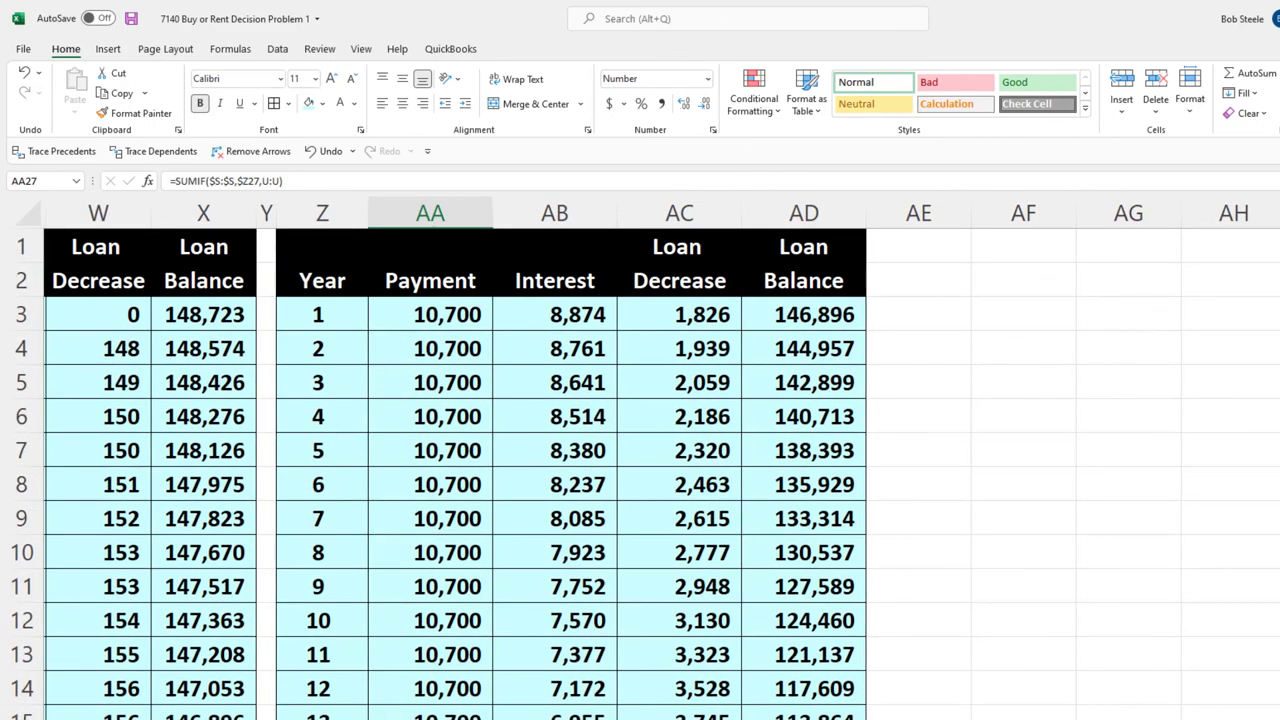
scroll(650, 470, left, 5)
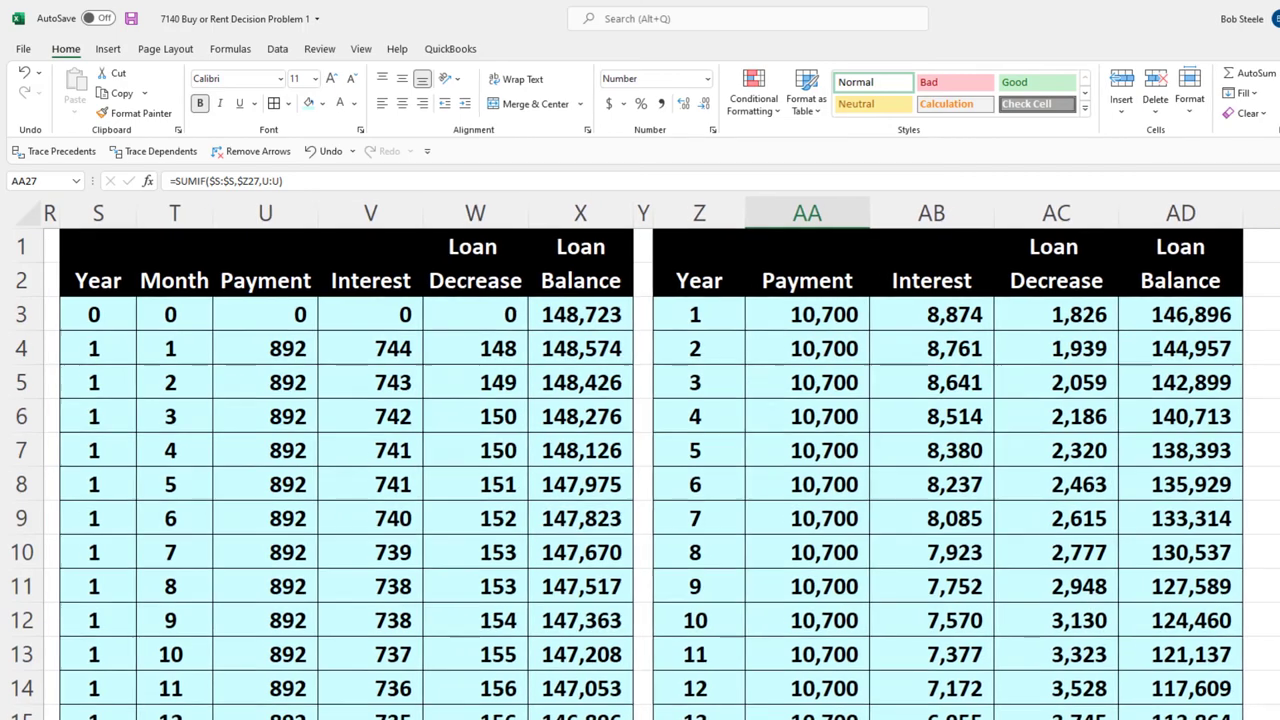
scroll(650, 470, left, 3)
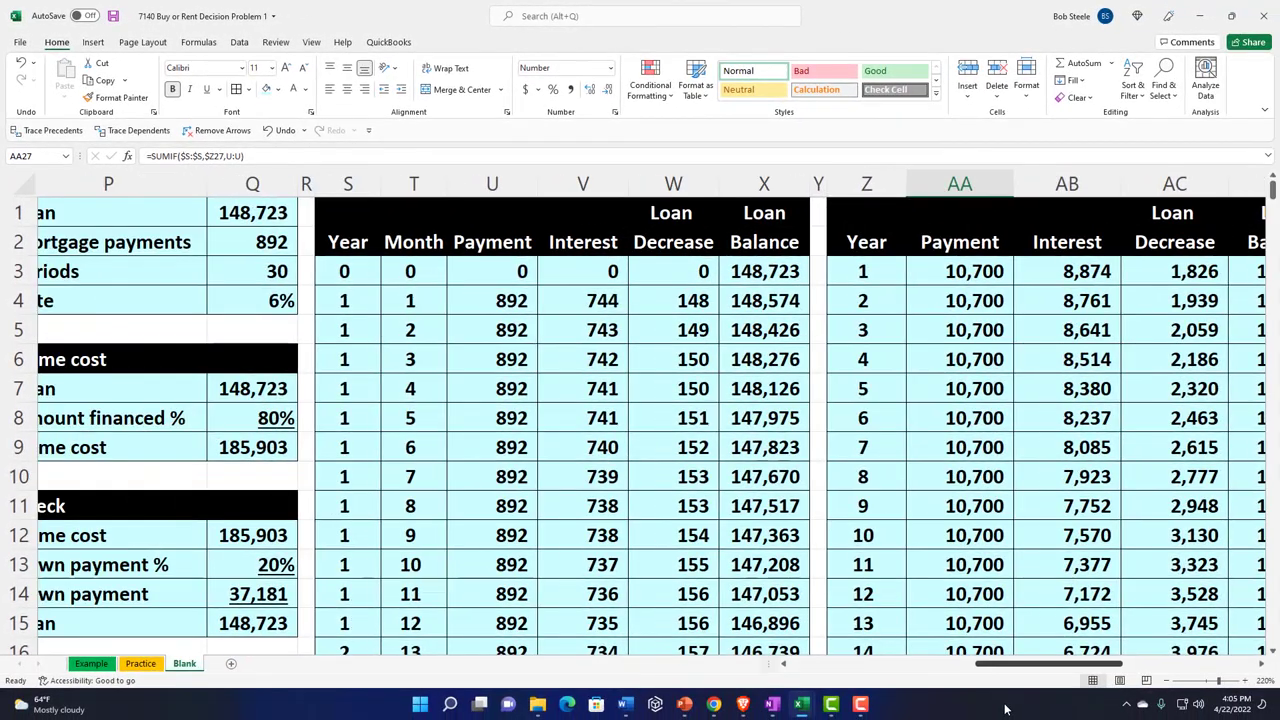
drag(1006, 664, 816, 664)
click(107, 418)
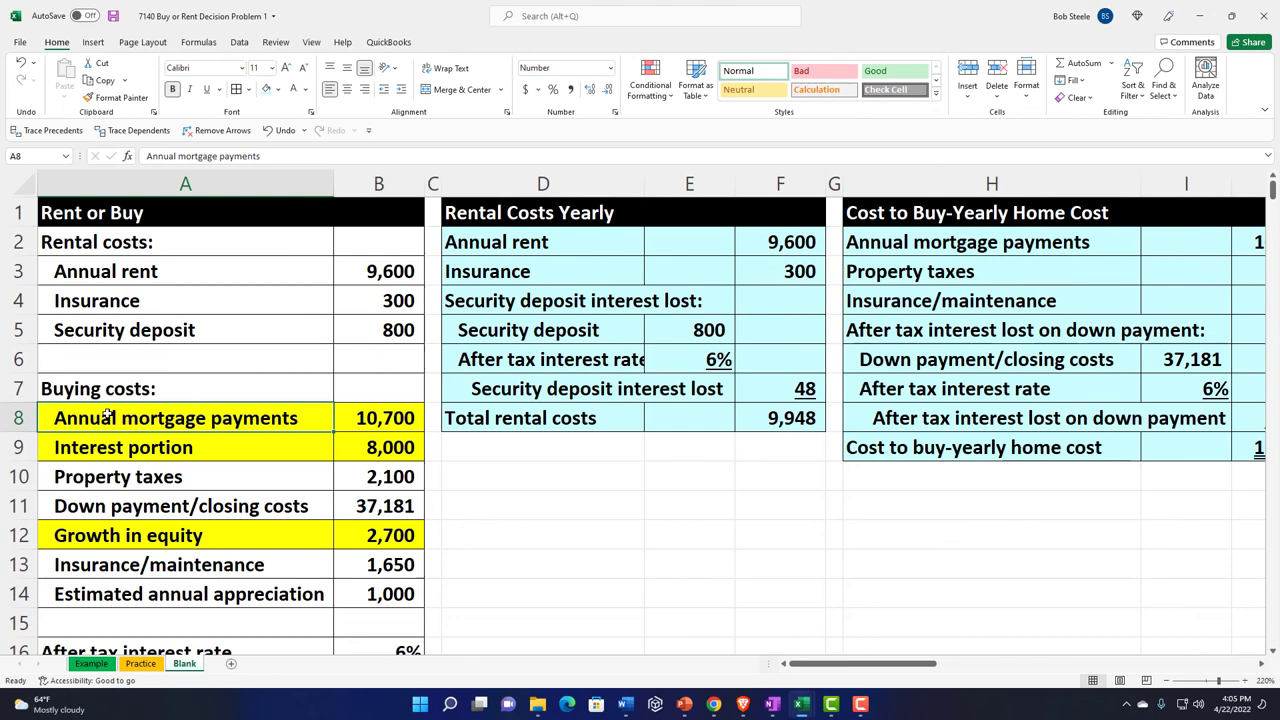
click(354, 417)
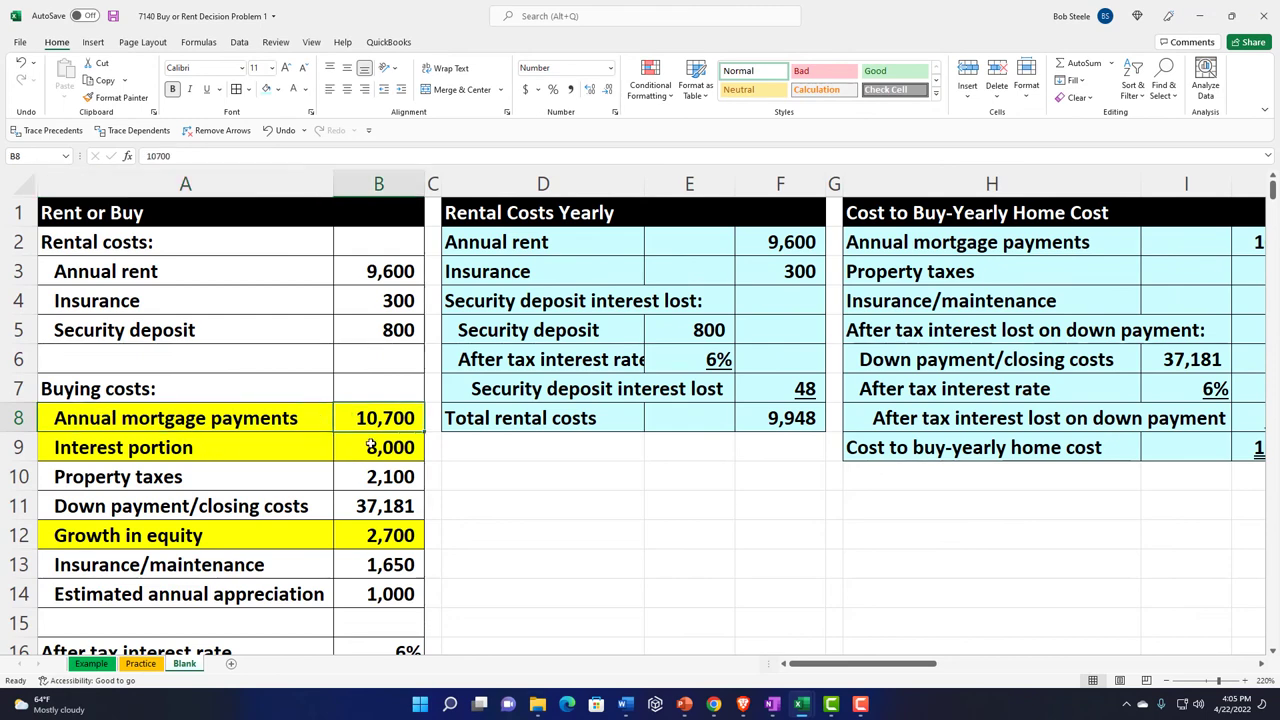
click(370, 446)
click(377, 540)
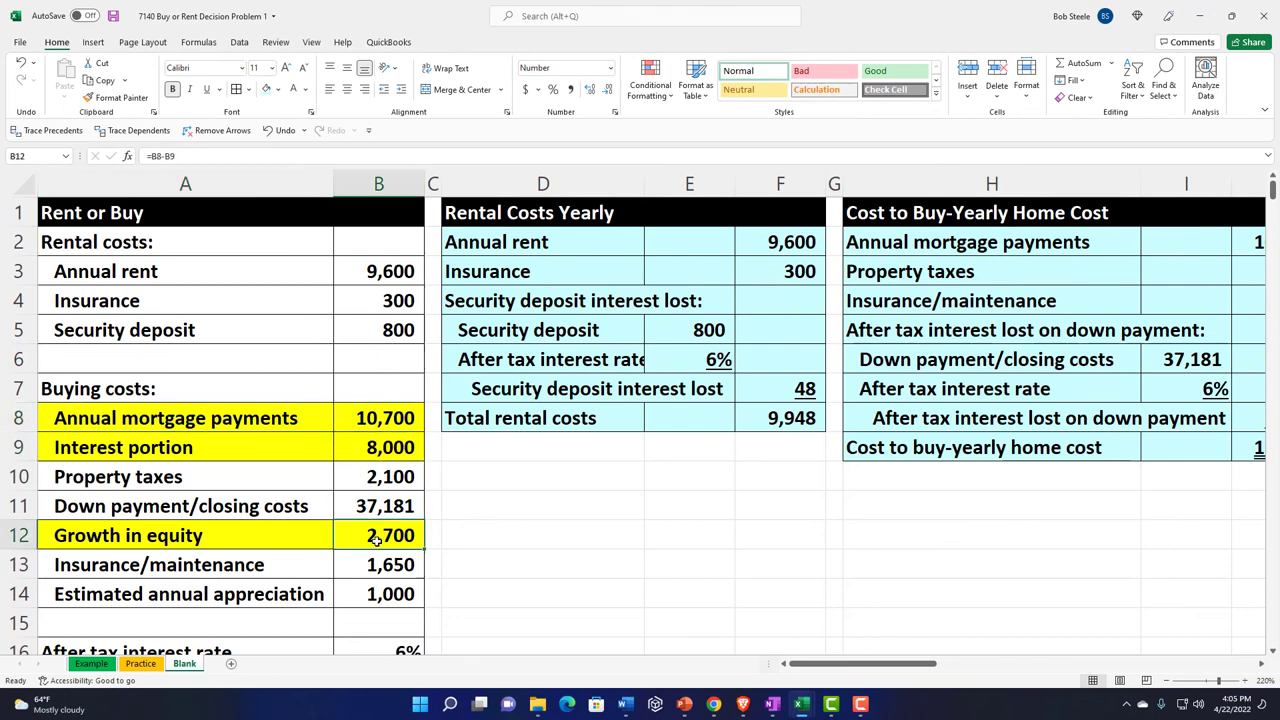